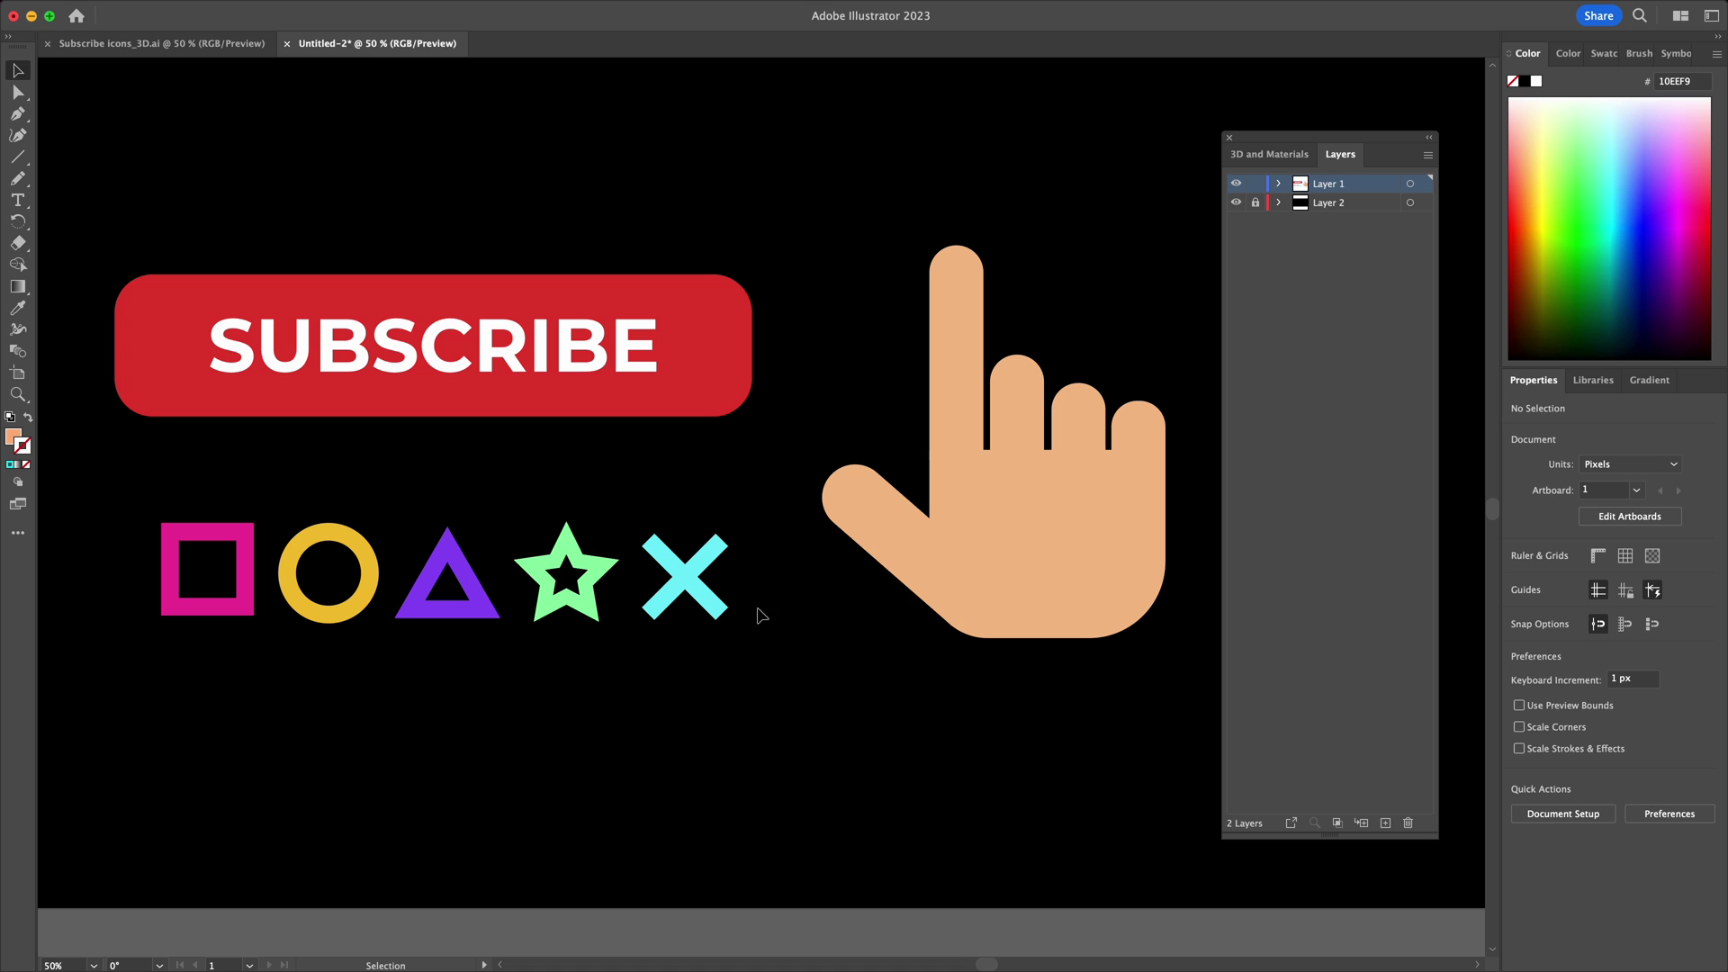
- Try moving the SUBSCRIBE text above the red button, then undo the move
left_click(540, 373)
left_click_drag(540, 374, 553, 248)
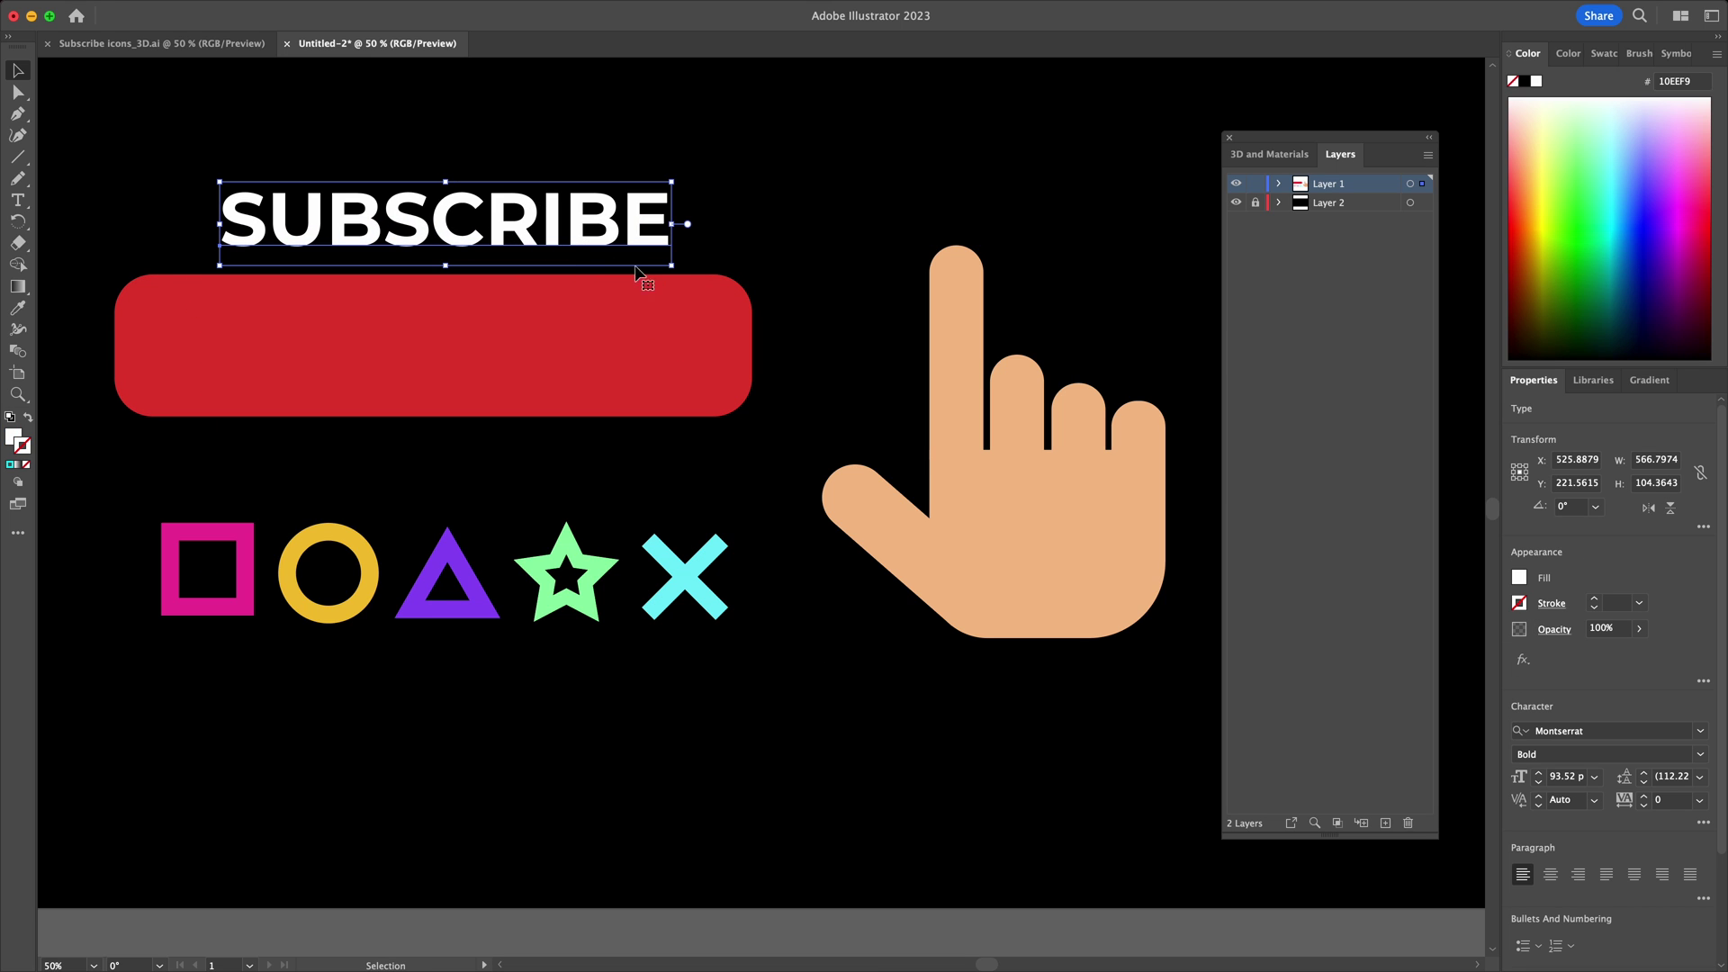
key("cmd+z")
left_click(721, 324)
- Pull the hand's finger and thumb pieces apart to inspect them, then undo the moves
left_click(952, 374)
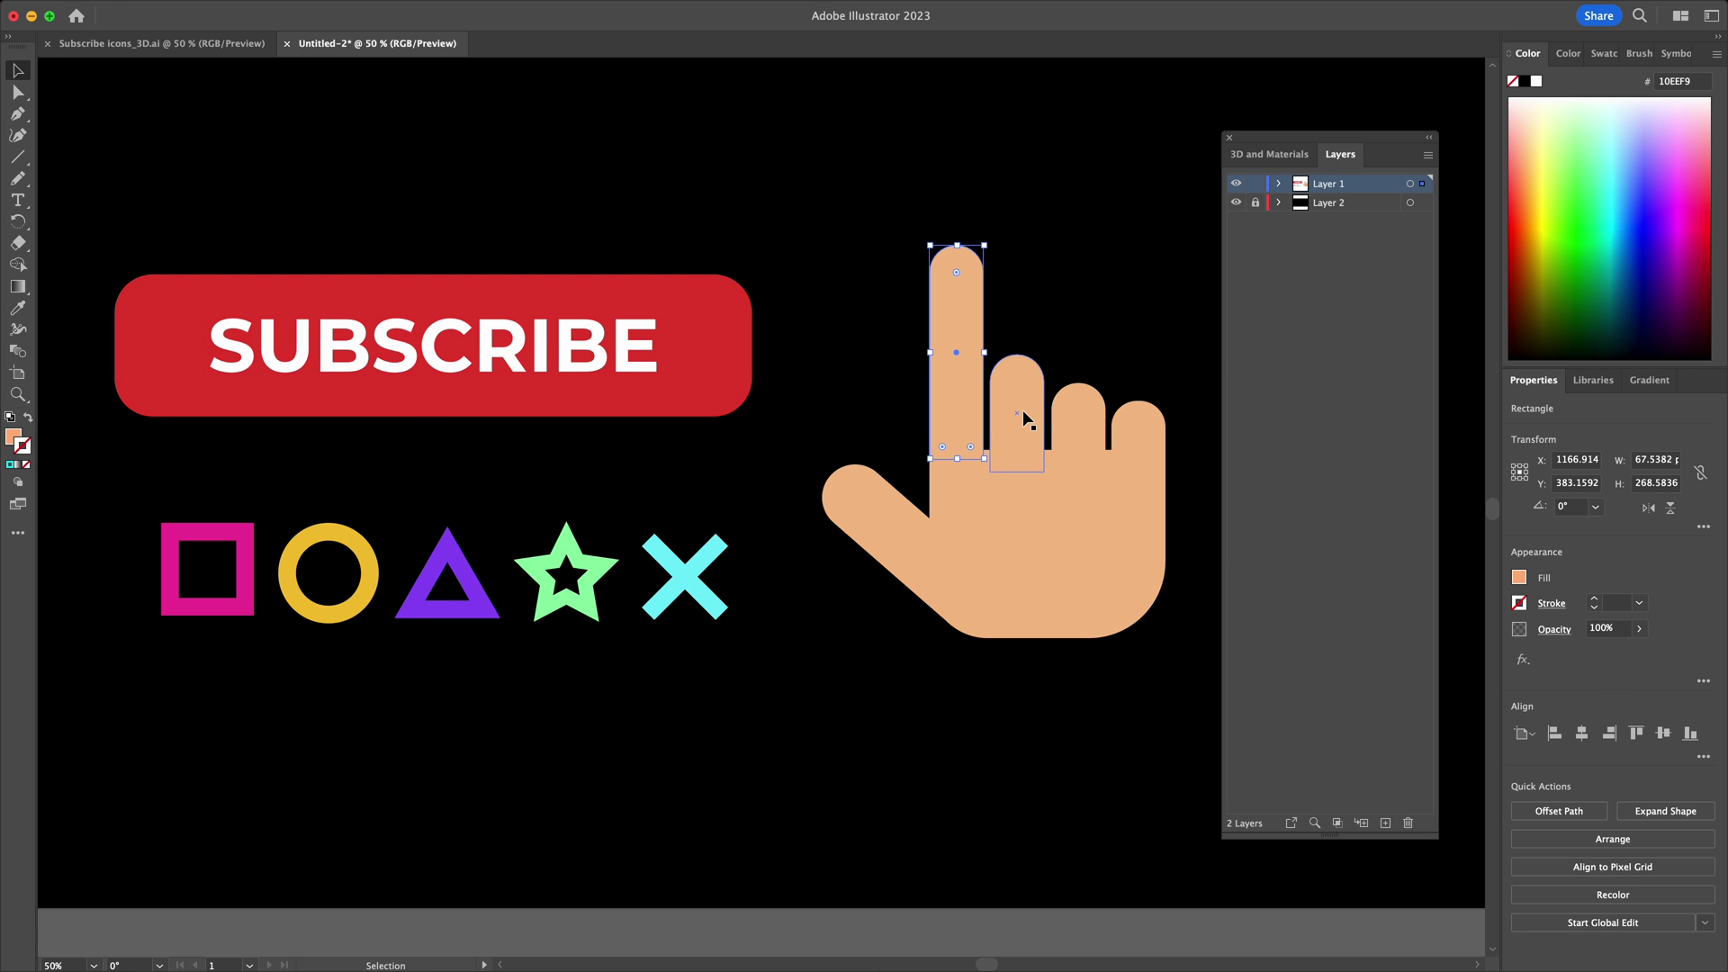
left_click(1010, 385)
left_click_drag(956, 351, 897, 308)
left_click(1146, 378)
left_click_drag(882, 536, 844, 537)
left_click(1029, 540)
key("cmd+z")
key("cmd+z")
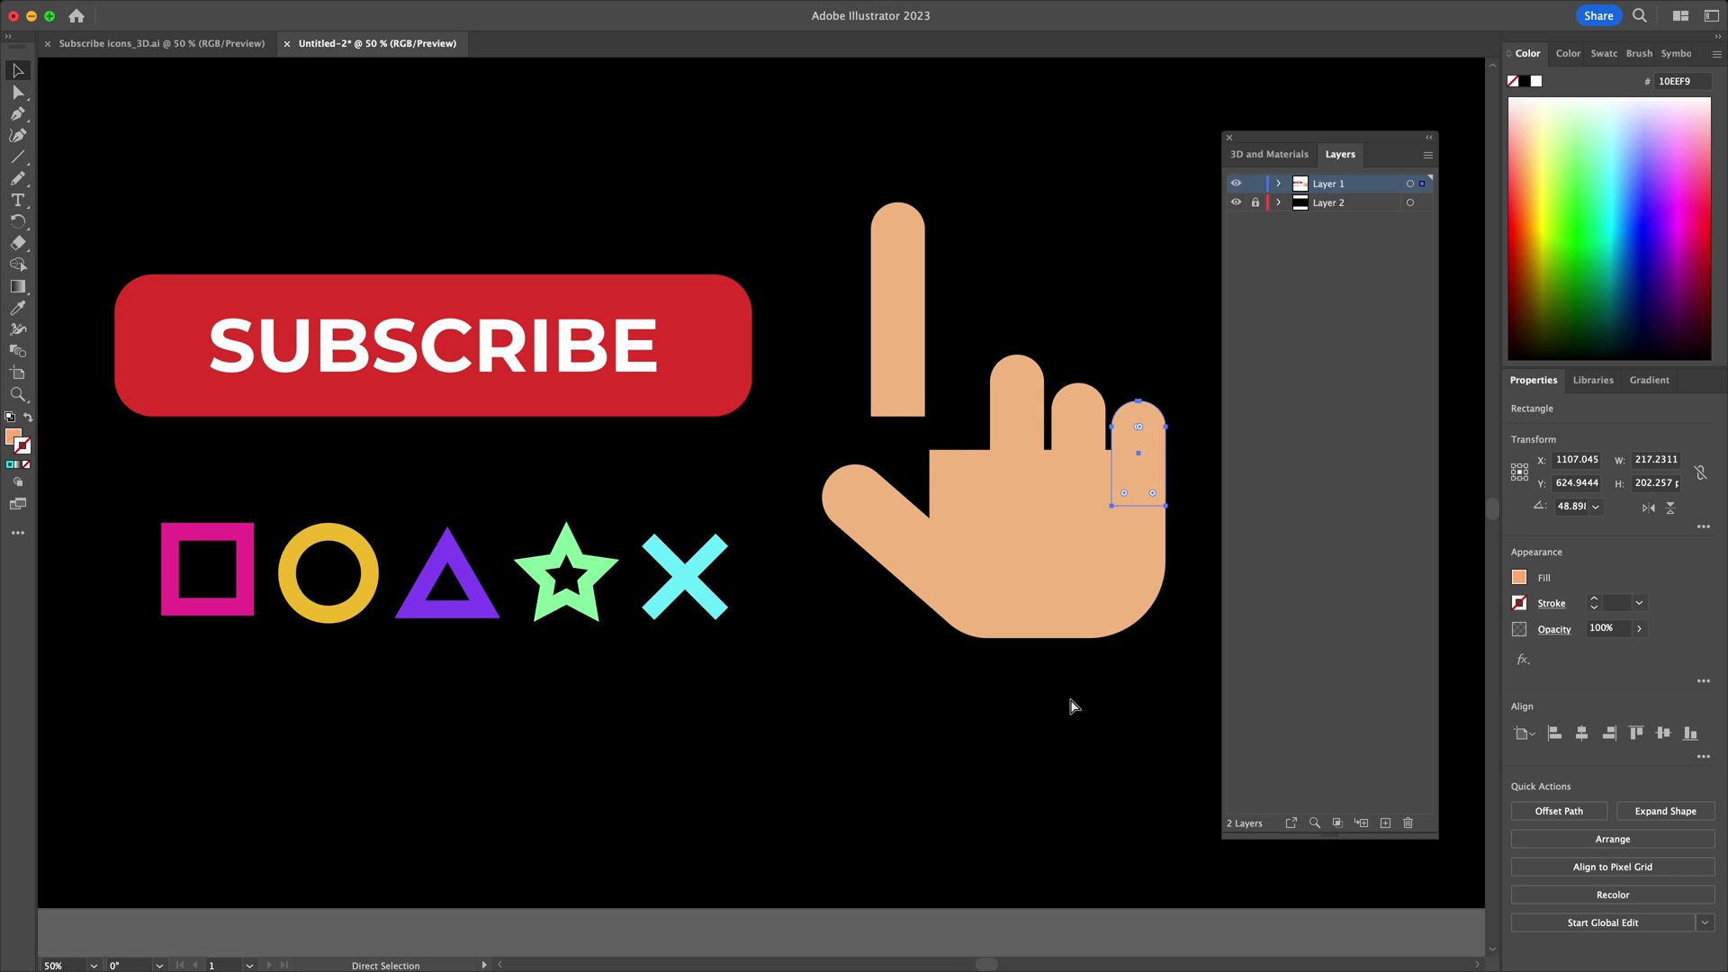
key("cmd+z")
left_click(1068, 726)
- Inspect the five icons, finding that the cyan X is made of two separate bars
left_click(245, 569)
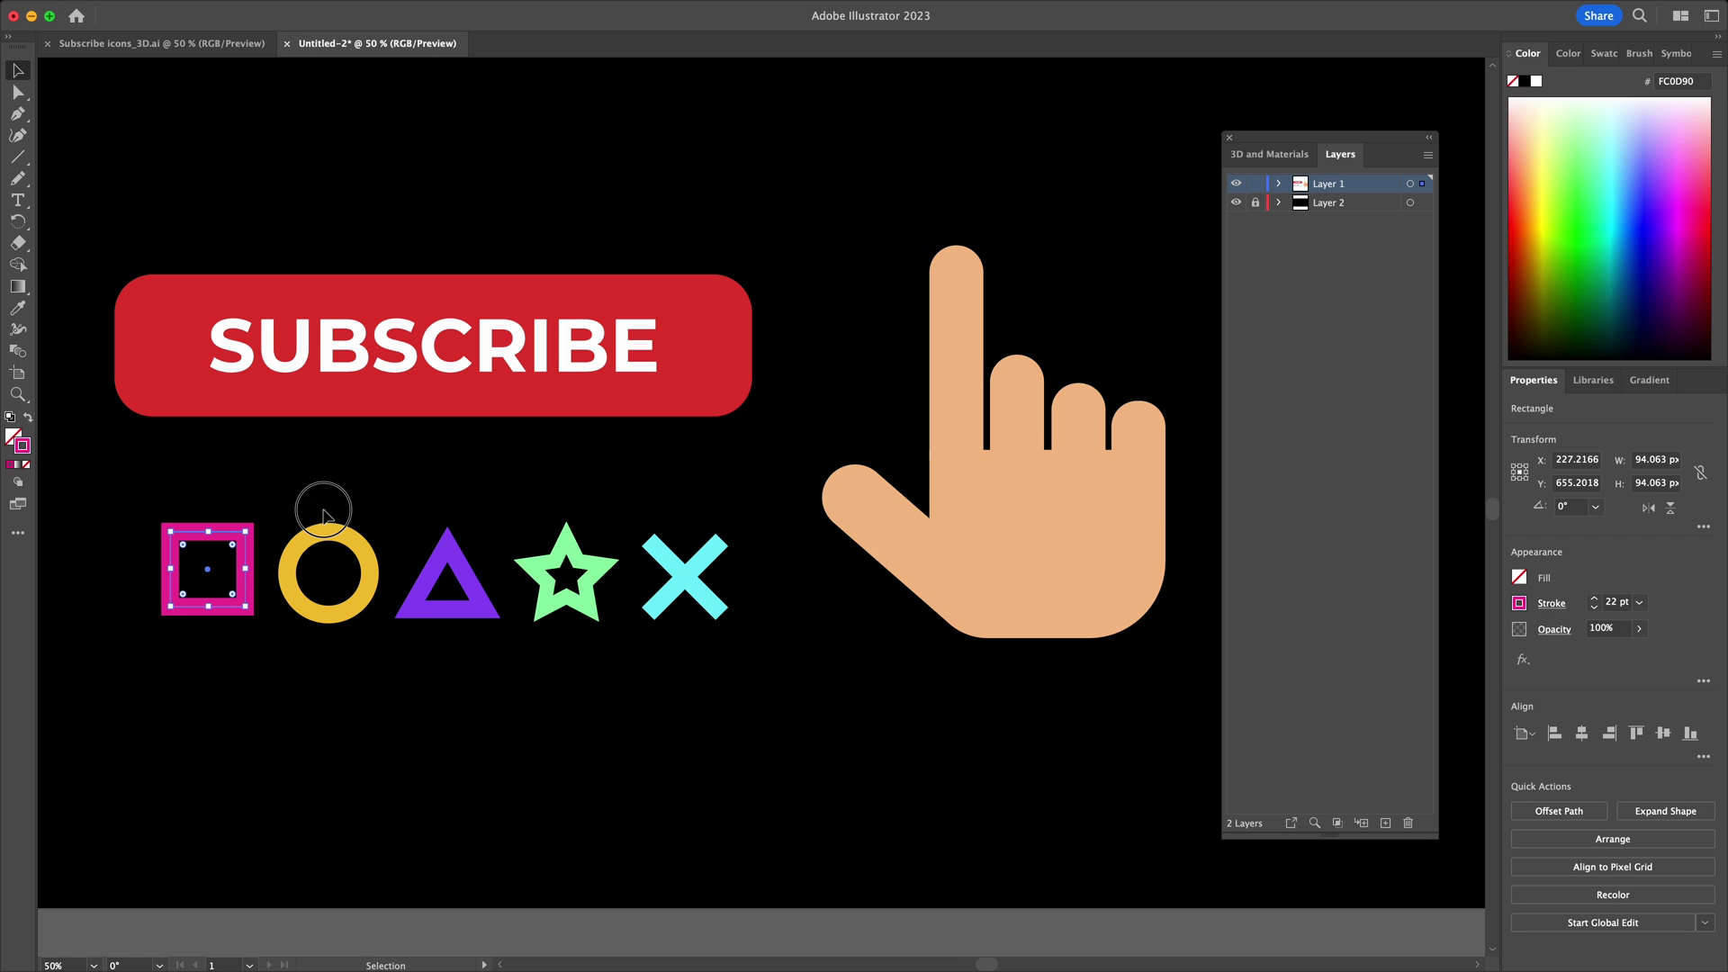
left_click(327, 531)
left_click(564, 564)
left_click(704, 572)
left_click(703, 572)
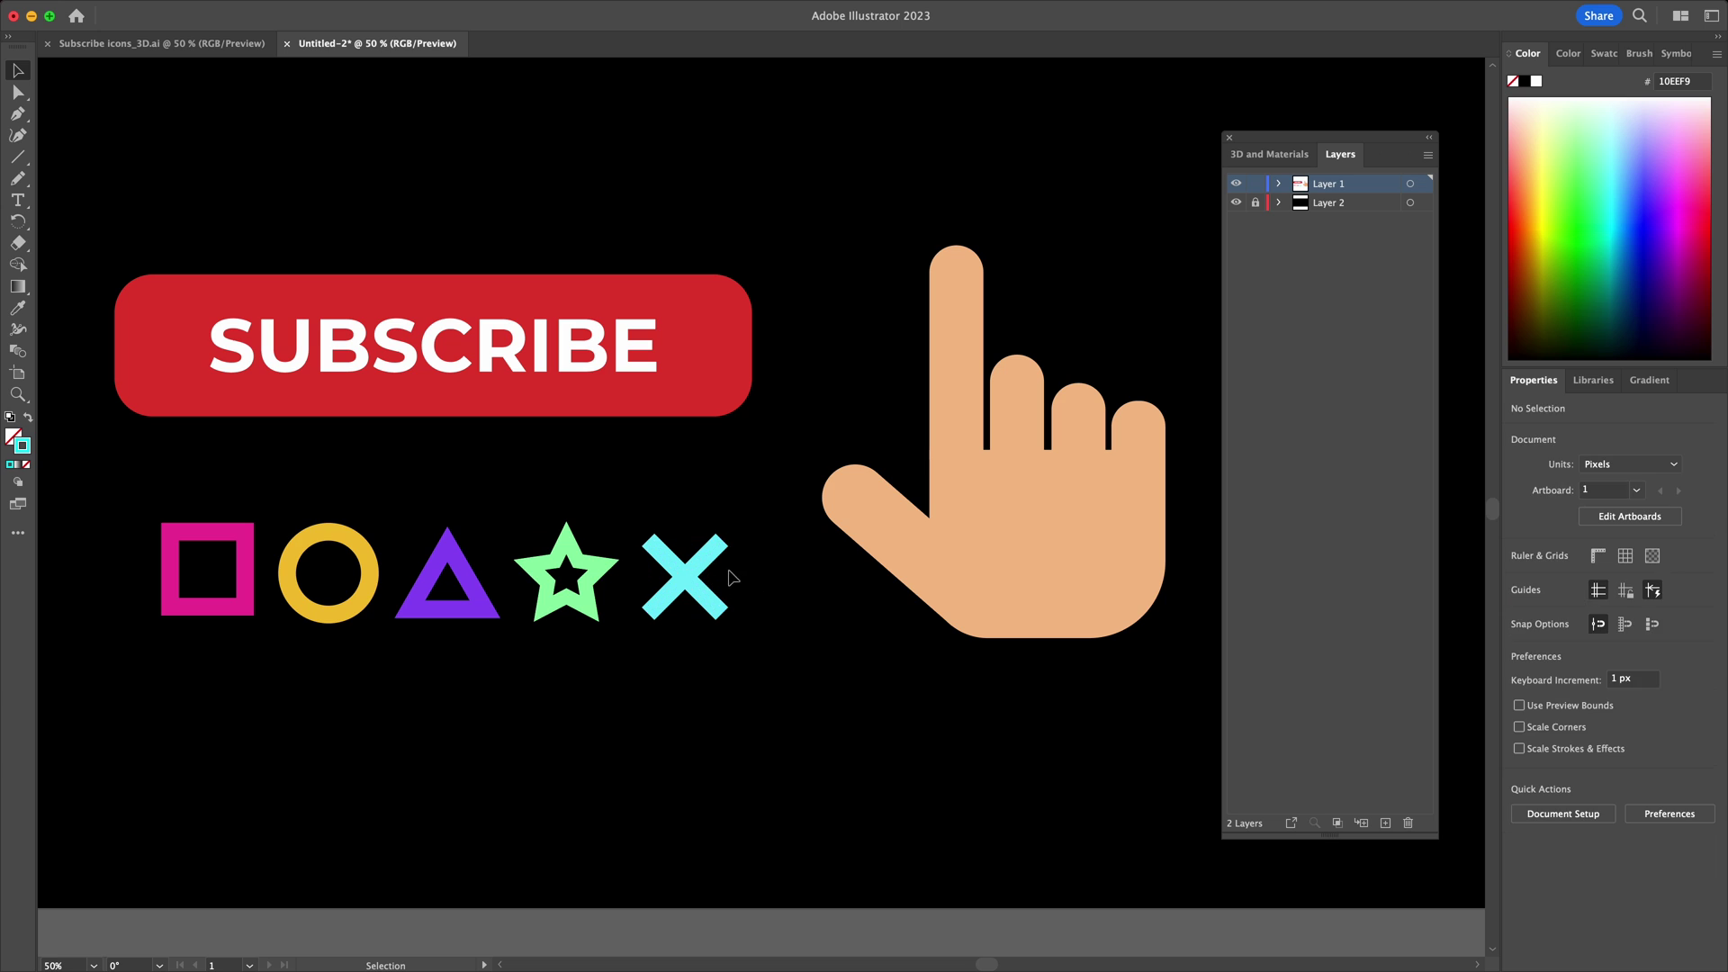
left_click(761, 589)
left_click_drag(644, 519, 613, 588)
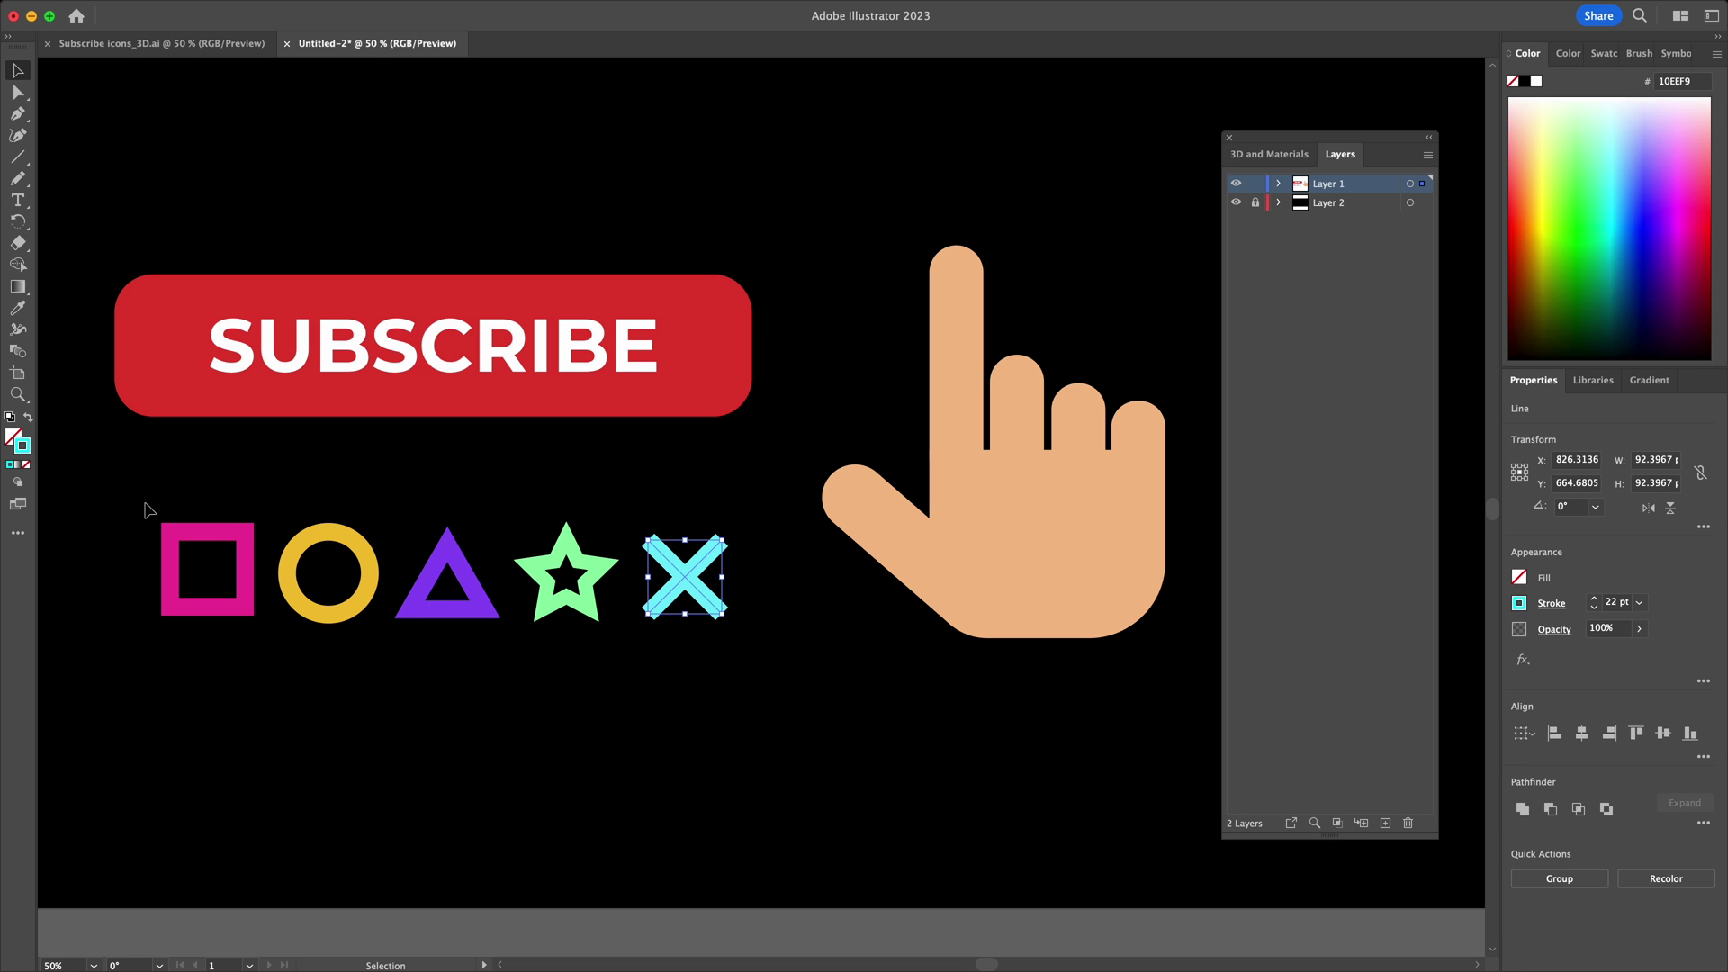
- Expand the fills and strokes of all five icons into solid shapes
left_click_drag(149, 510, 782, 681)
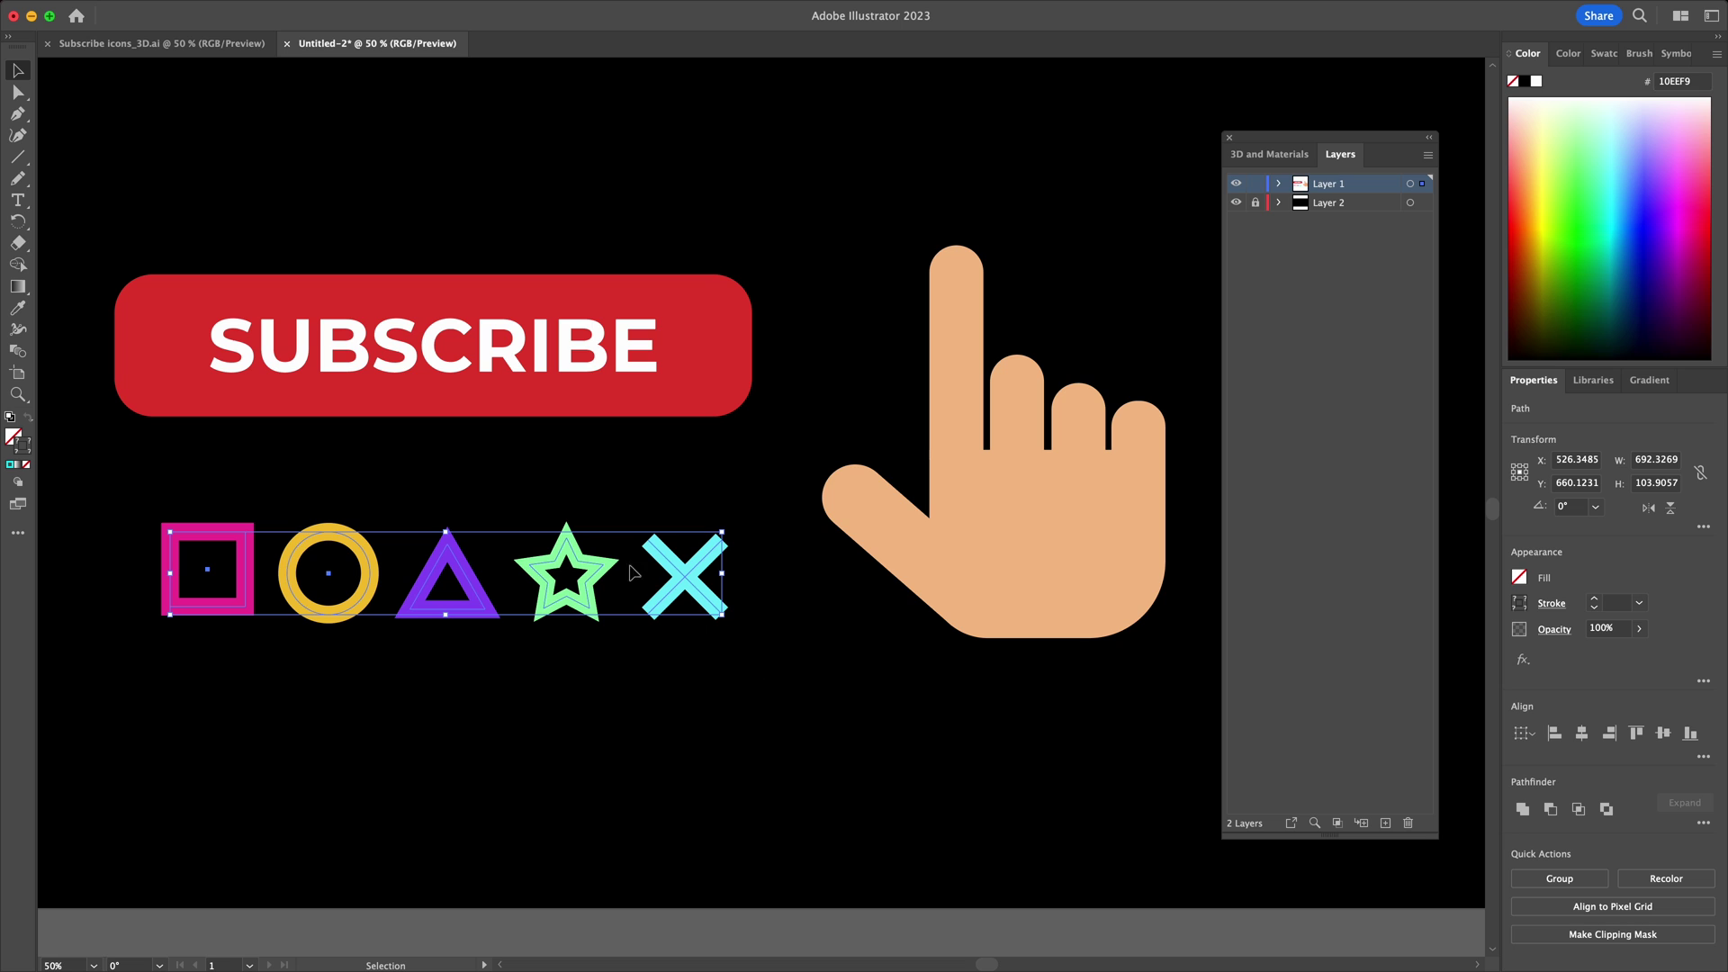
left_click(221, 10)
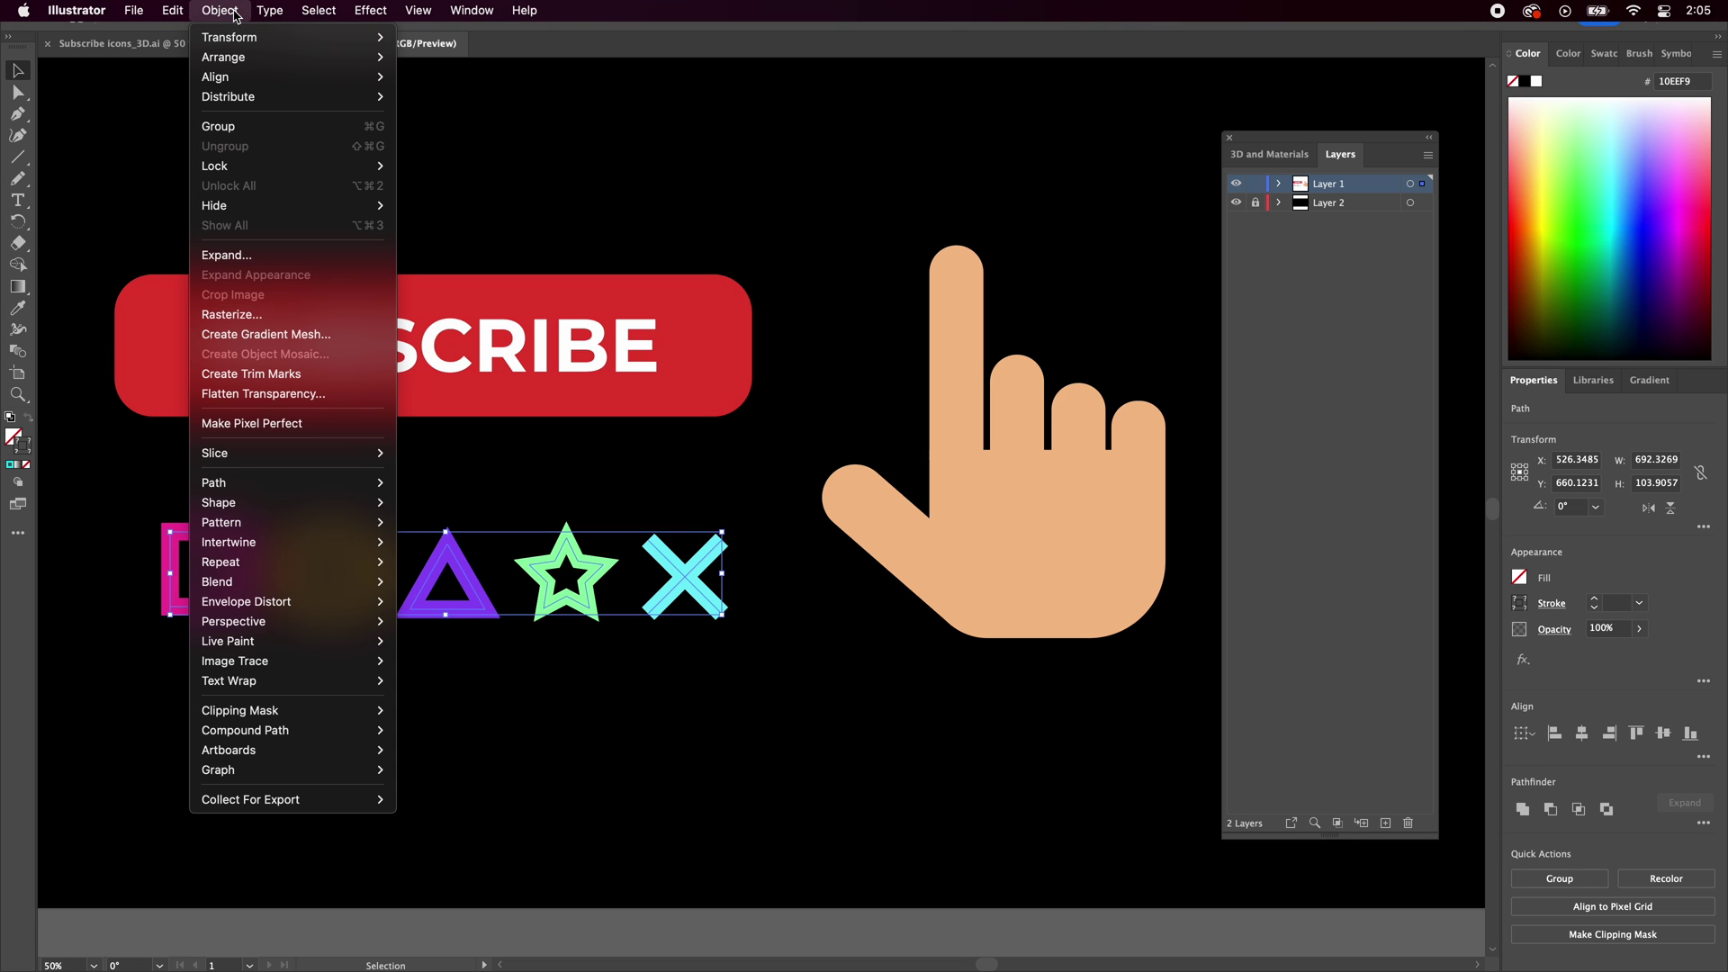
left_click(328, 255)
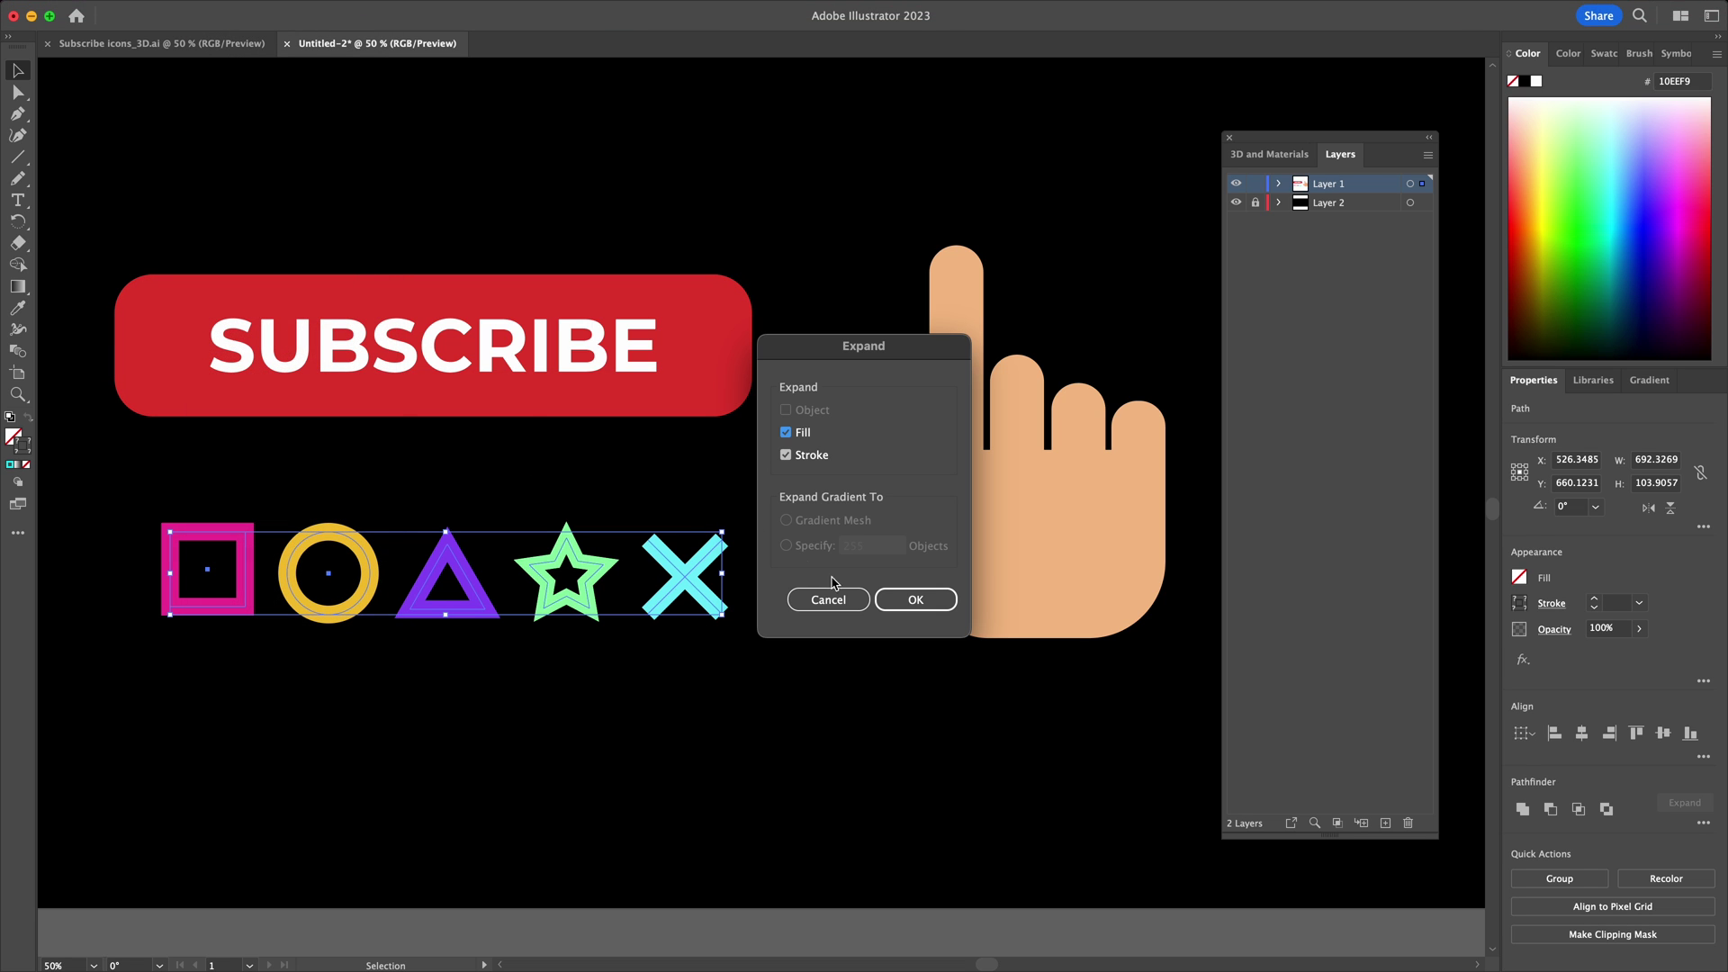
left_click(912, 599)
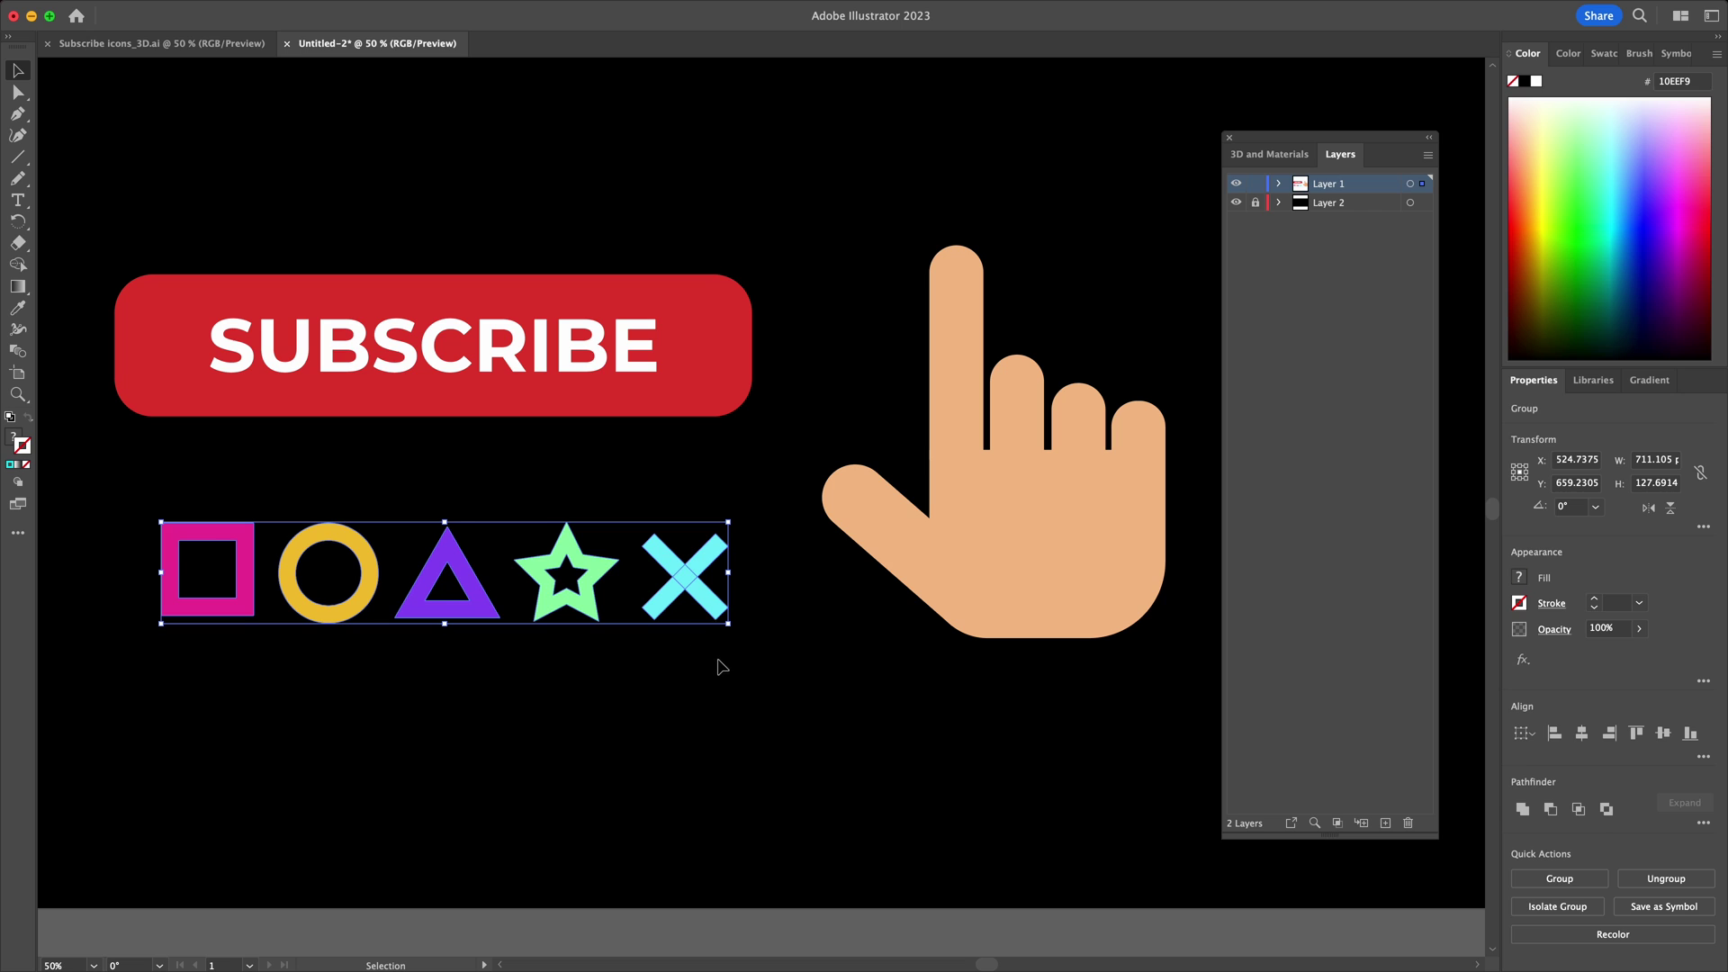
- Unite the cyan X's two bars into one shape with Pathfinder
left_click(711, 603)
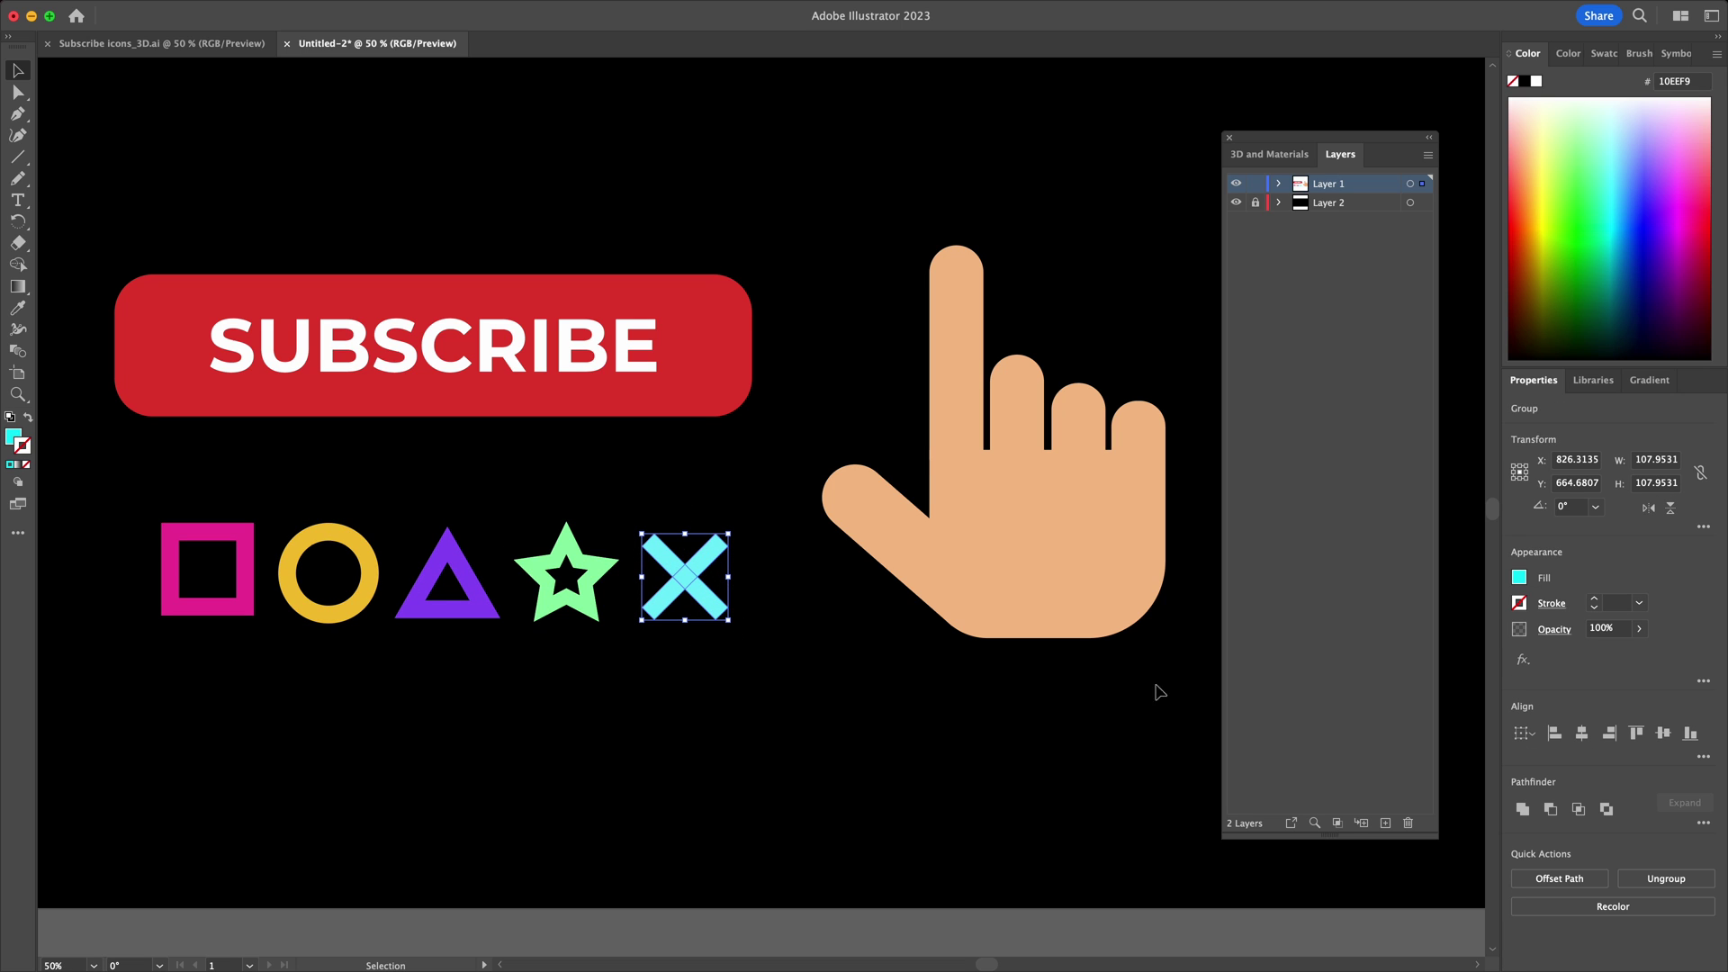
left_click(1522, 809)
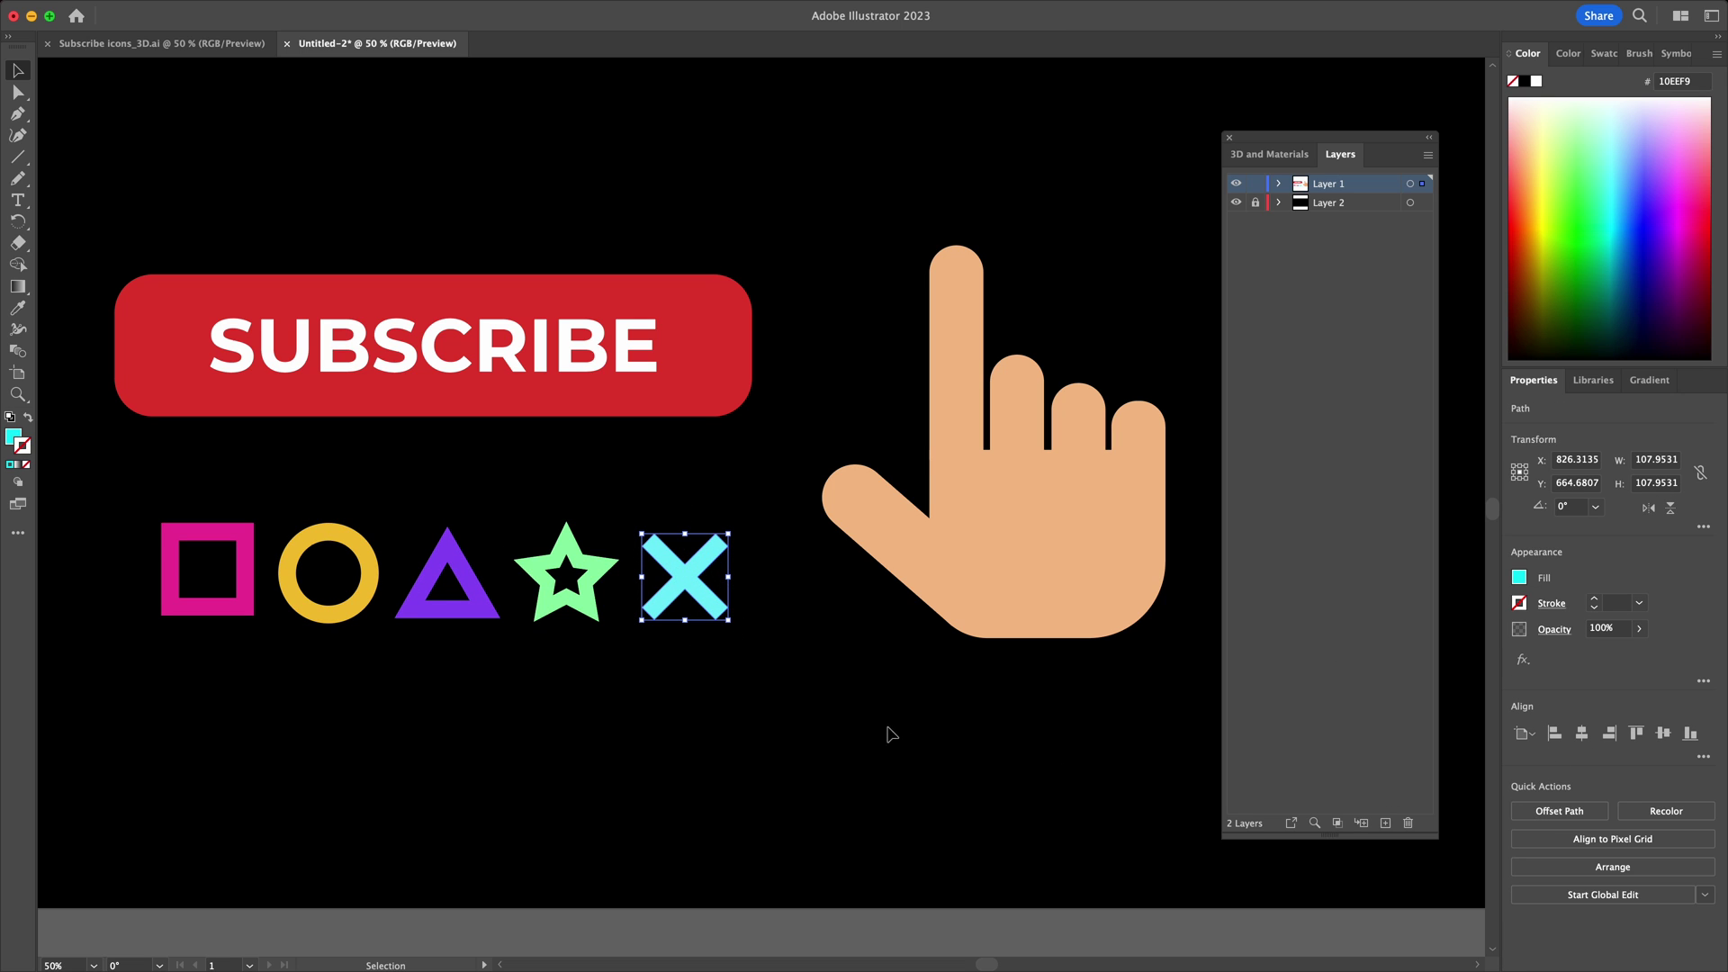
left_click(789, 671)
- Group the red button with the SUBSCRIBE text
left_click(621, 297)
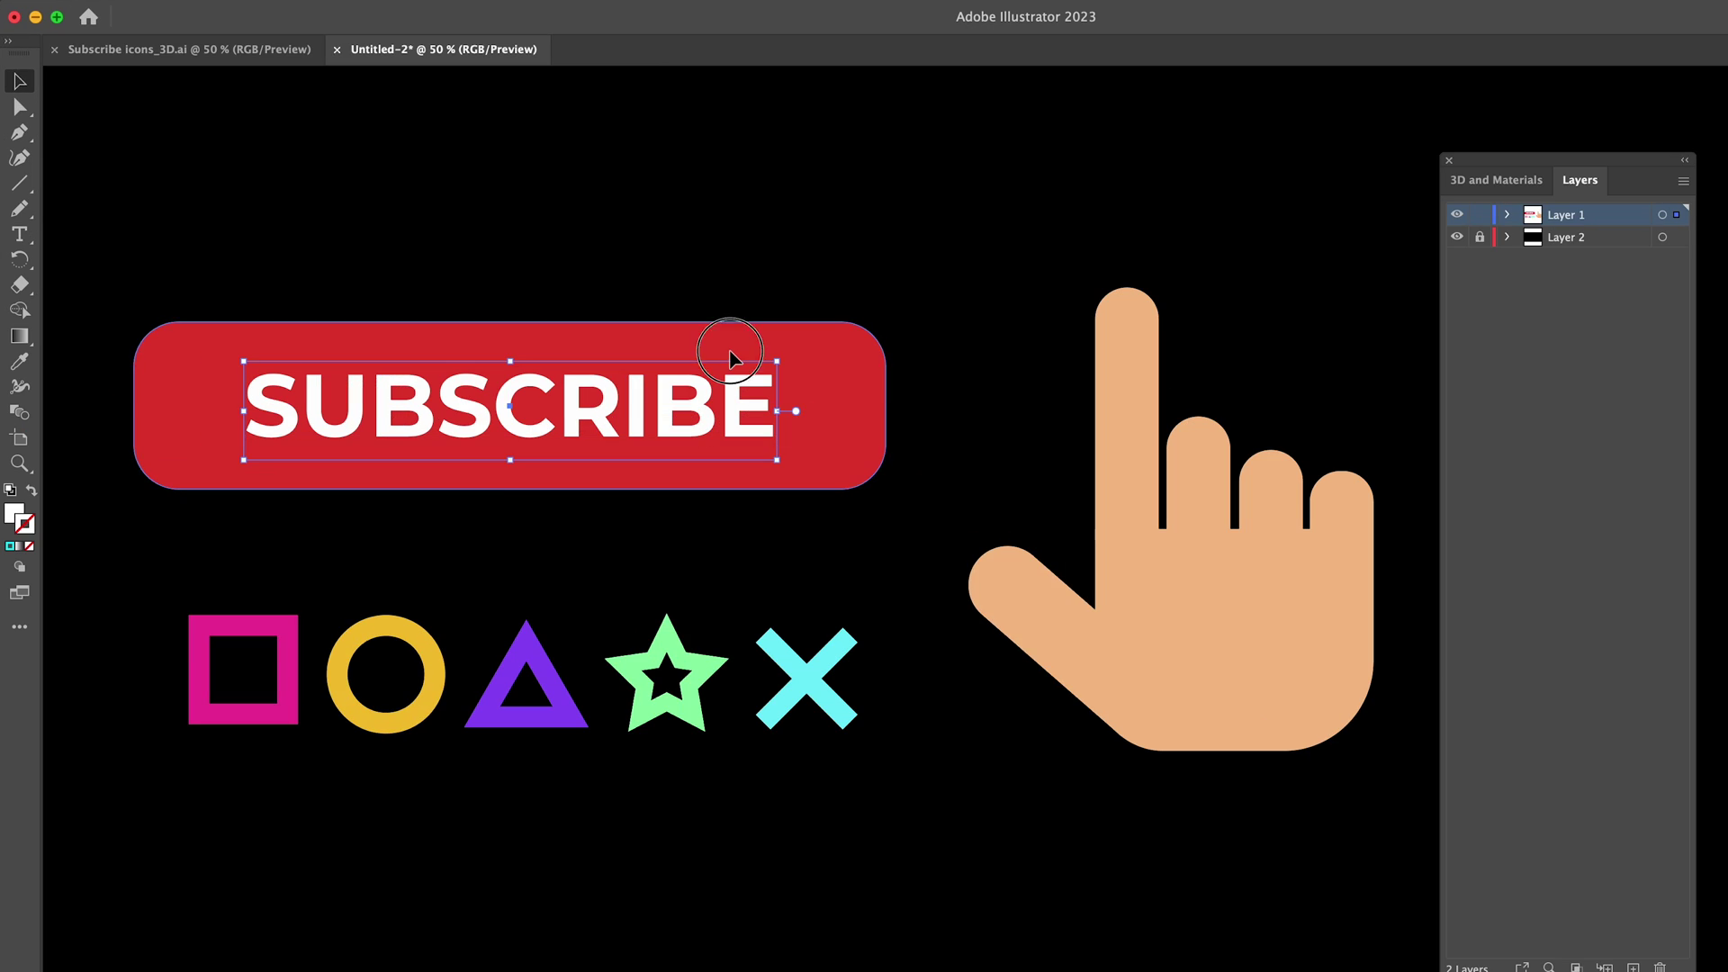
left_click_drag(461, 221, 670, 406)
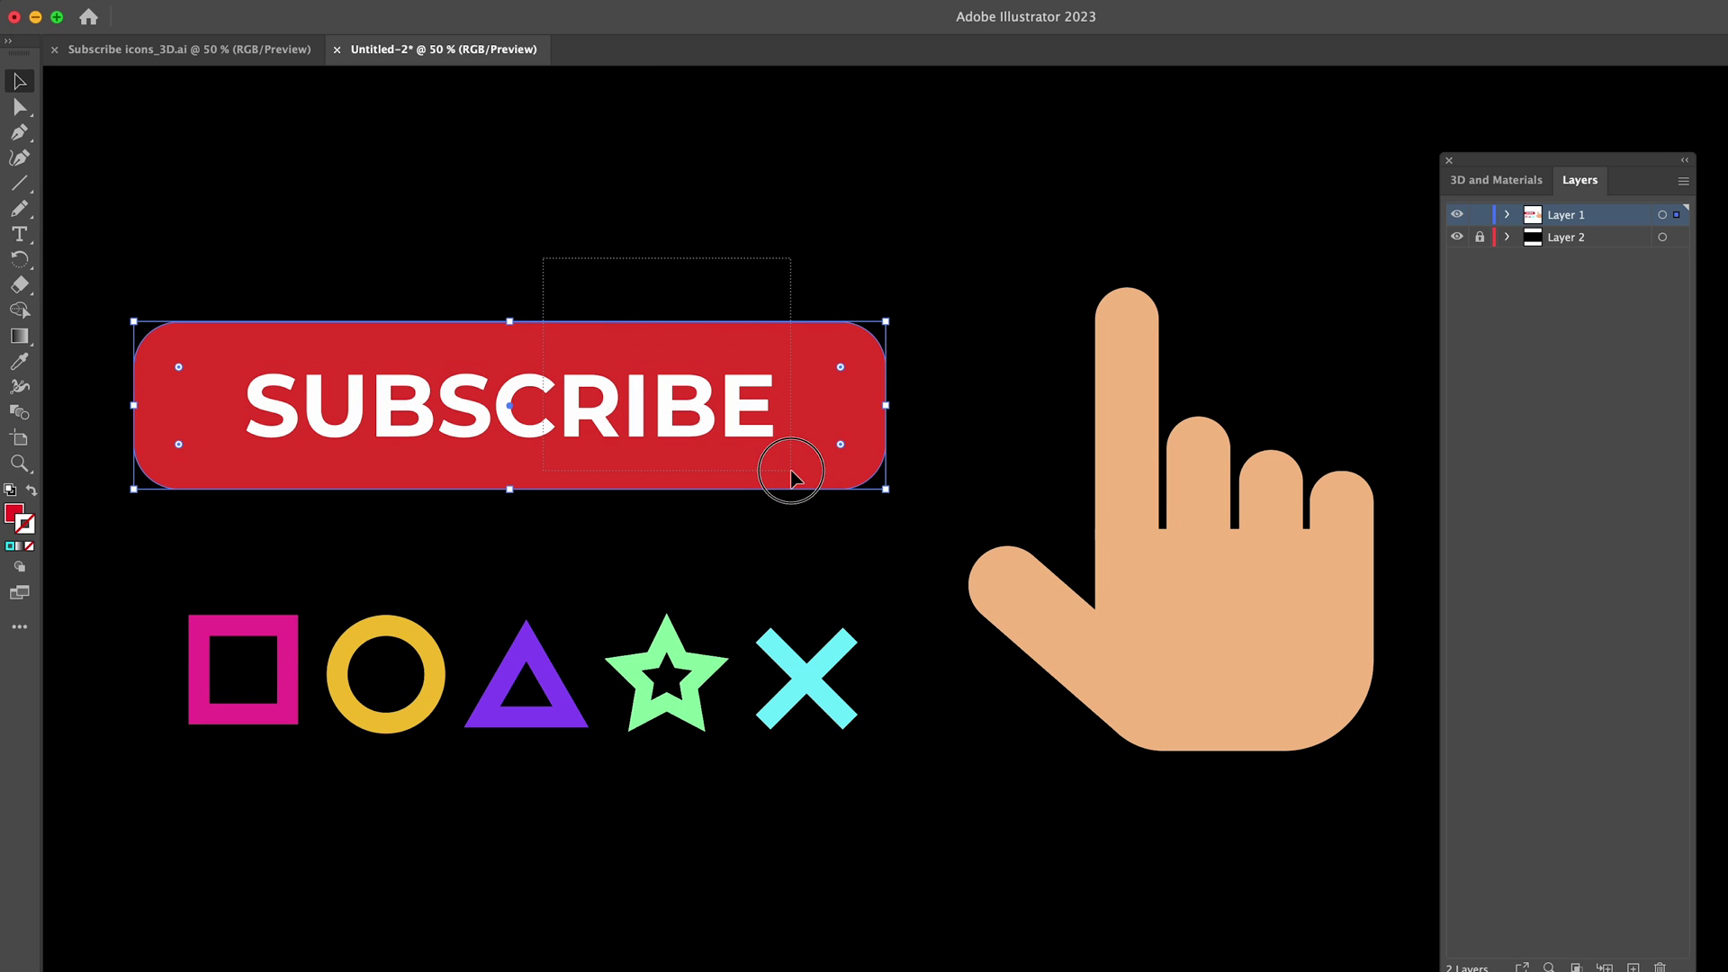
left_click_drag(792, 475, 791, 471)
right_click(705, 396)
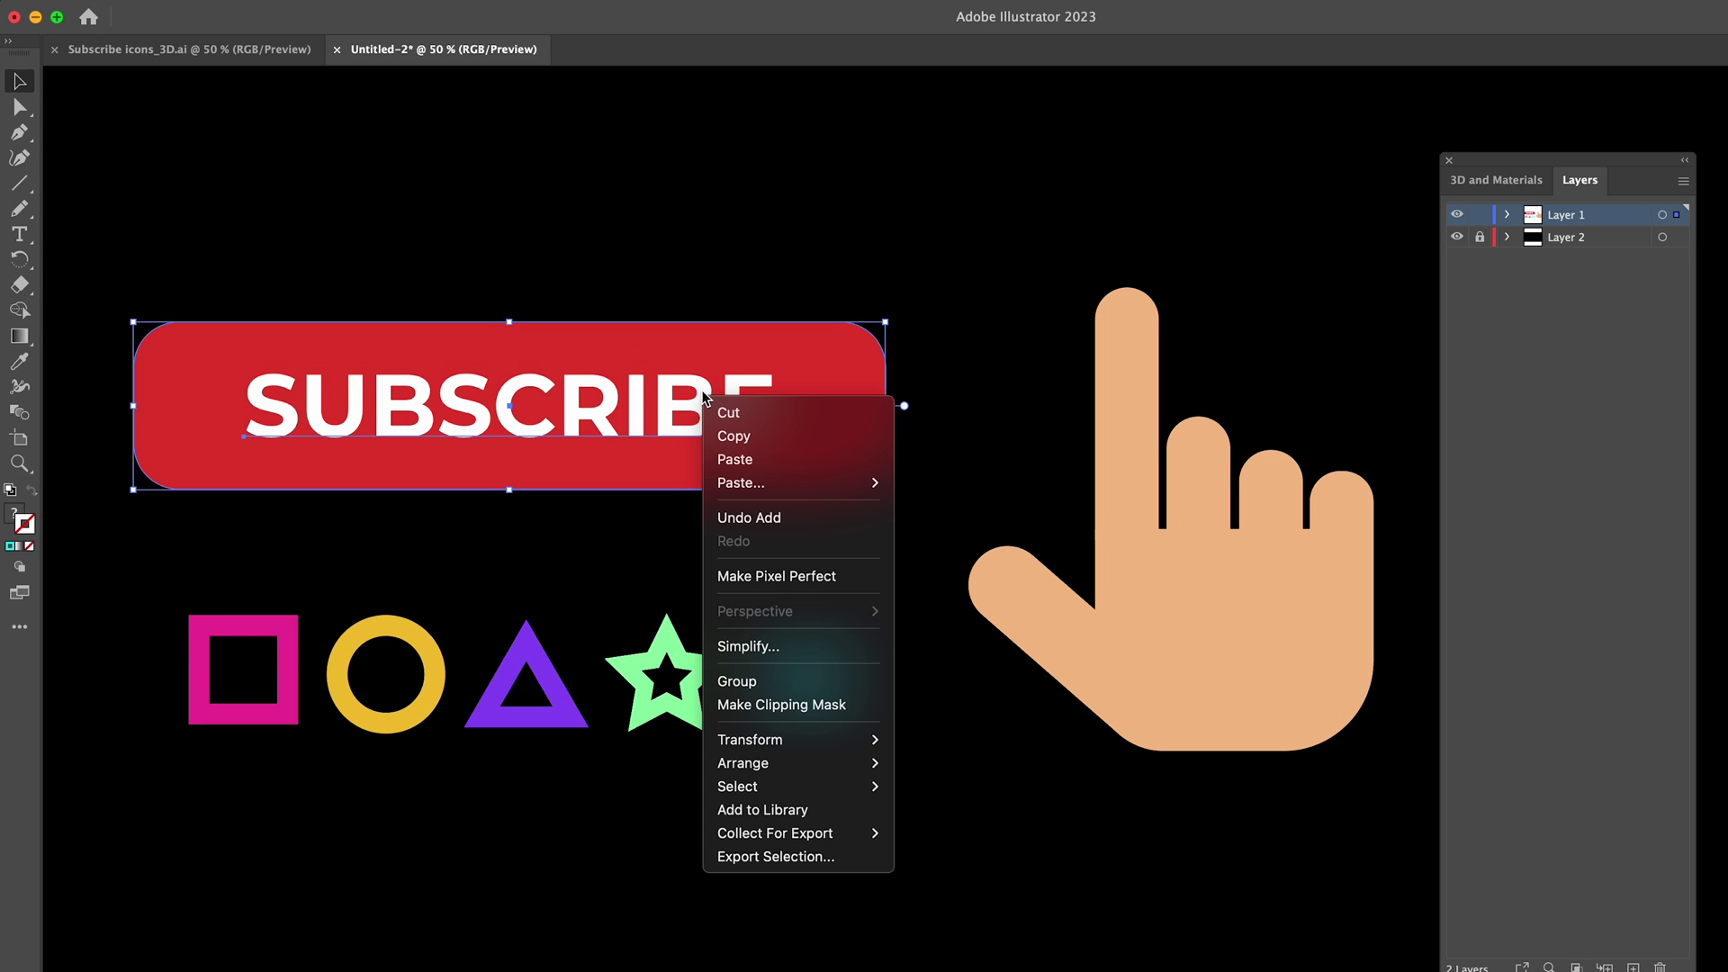
left_click(816, 684)
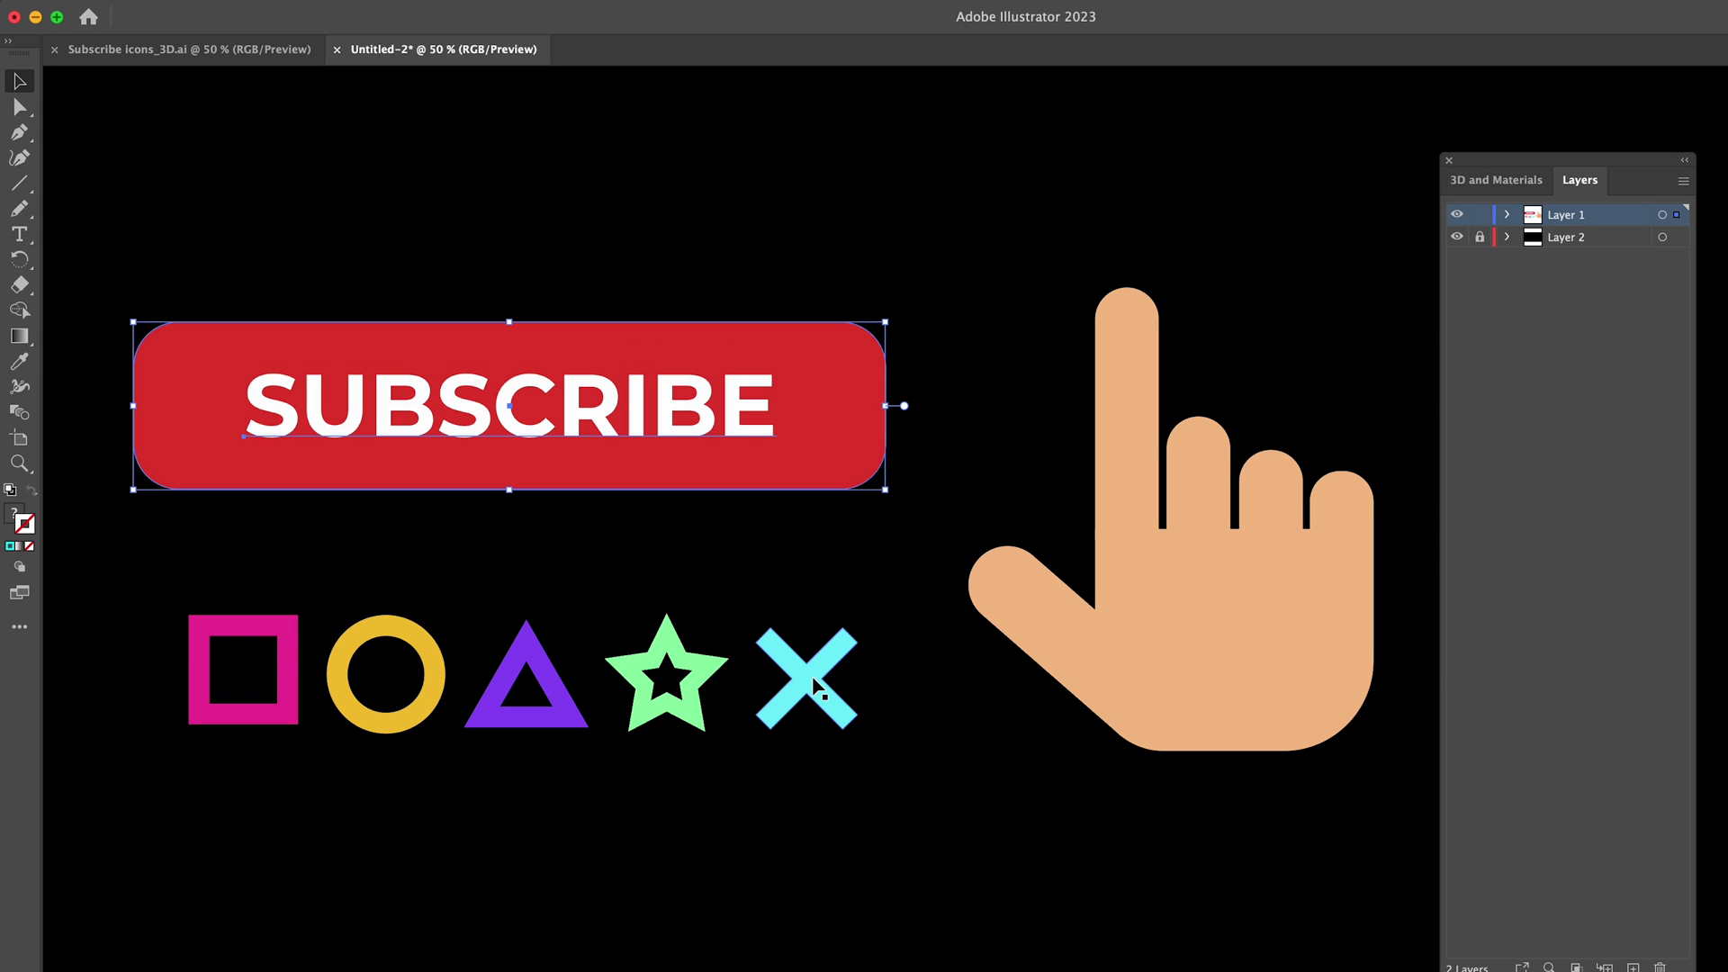
- Test-move the grouped button, undo it, and select all the hand pieces
left_click(965, 336)
left_click_drag(817, 439, 822, 355)
key("super+z")
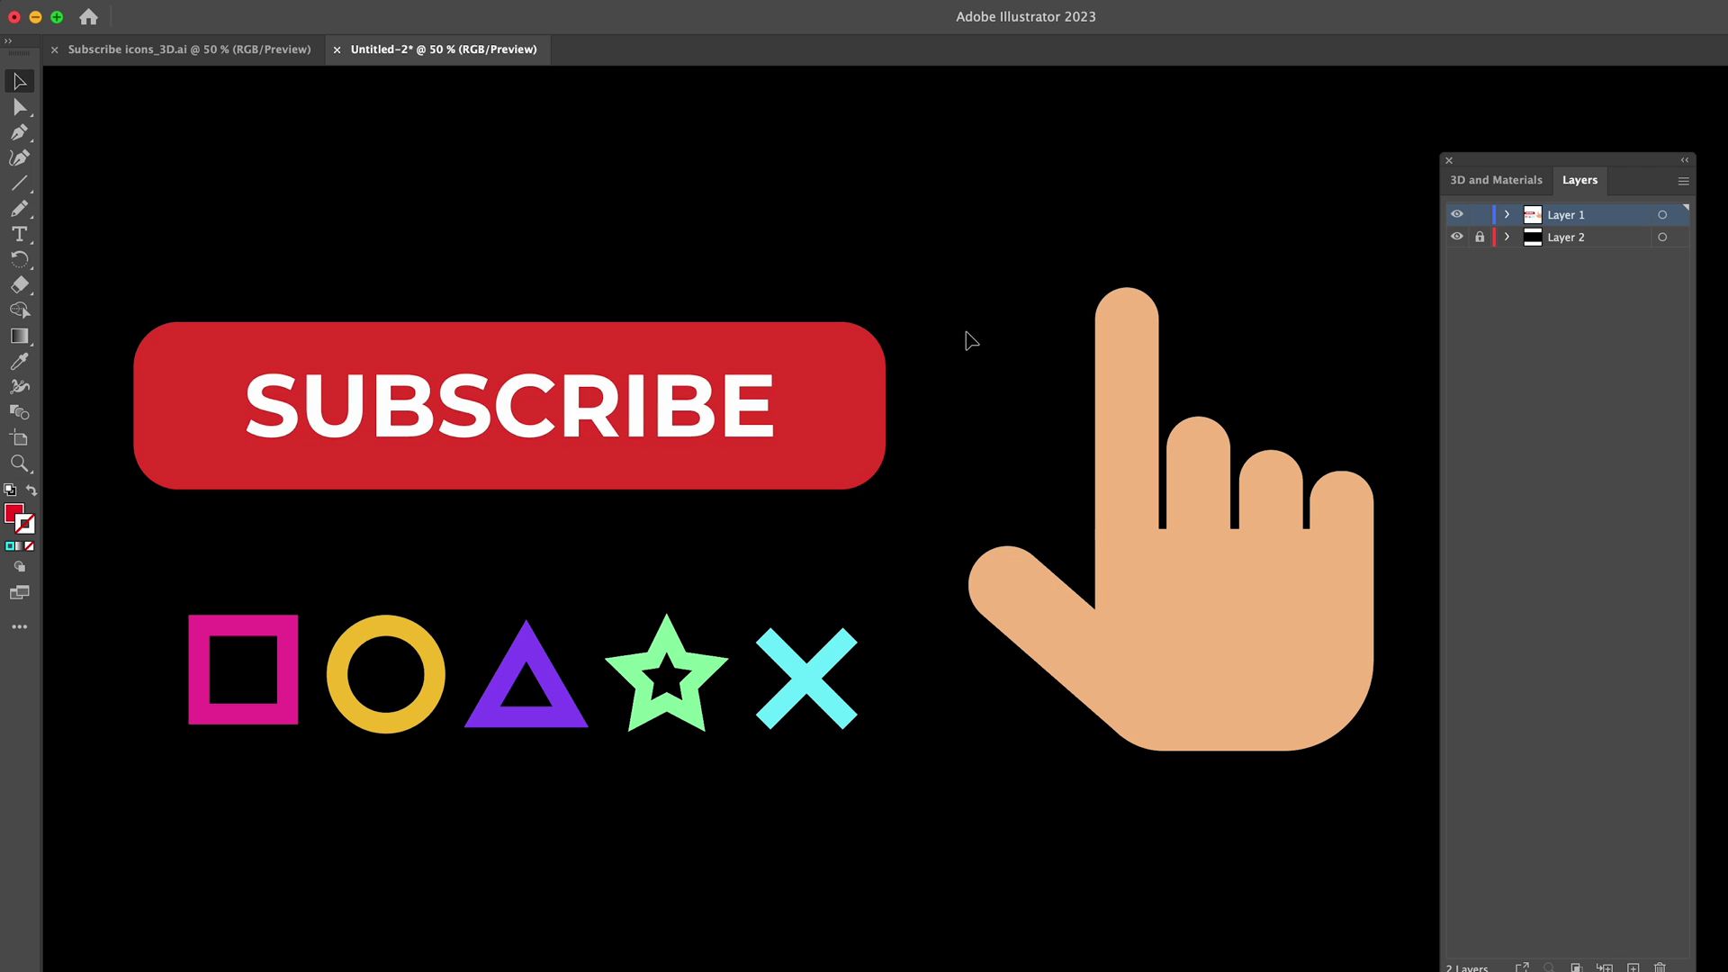
mouse_move(959, 257)
left_mouse_down()
mouse_move(1317, 721)
mouse_move(1420, 796)
left_mouse_up()
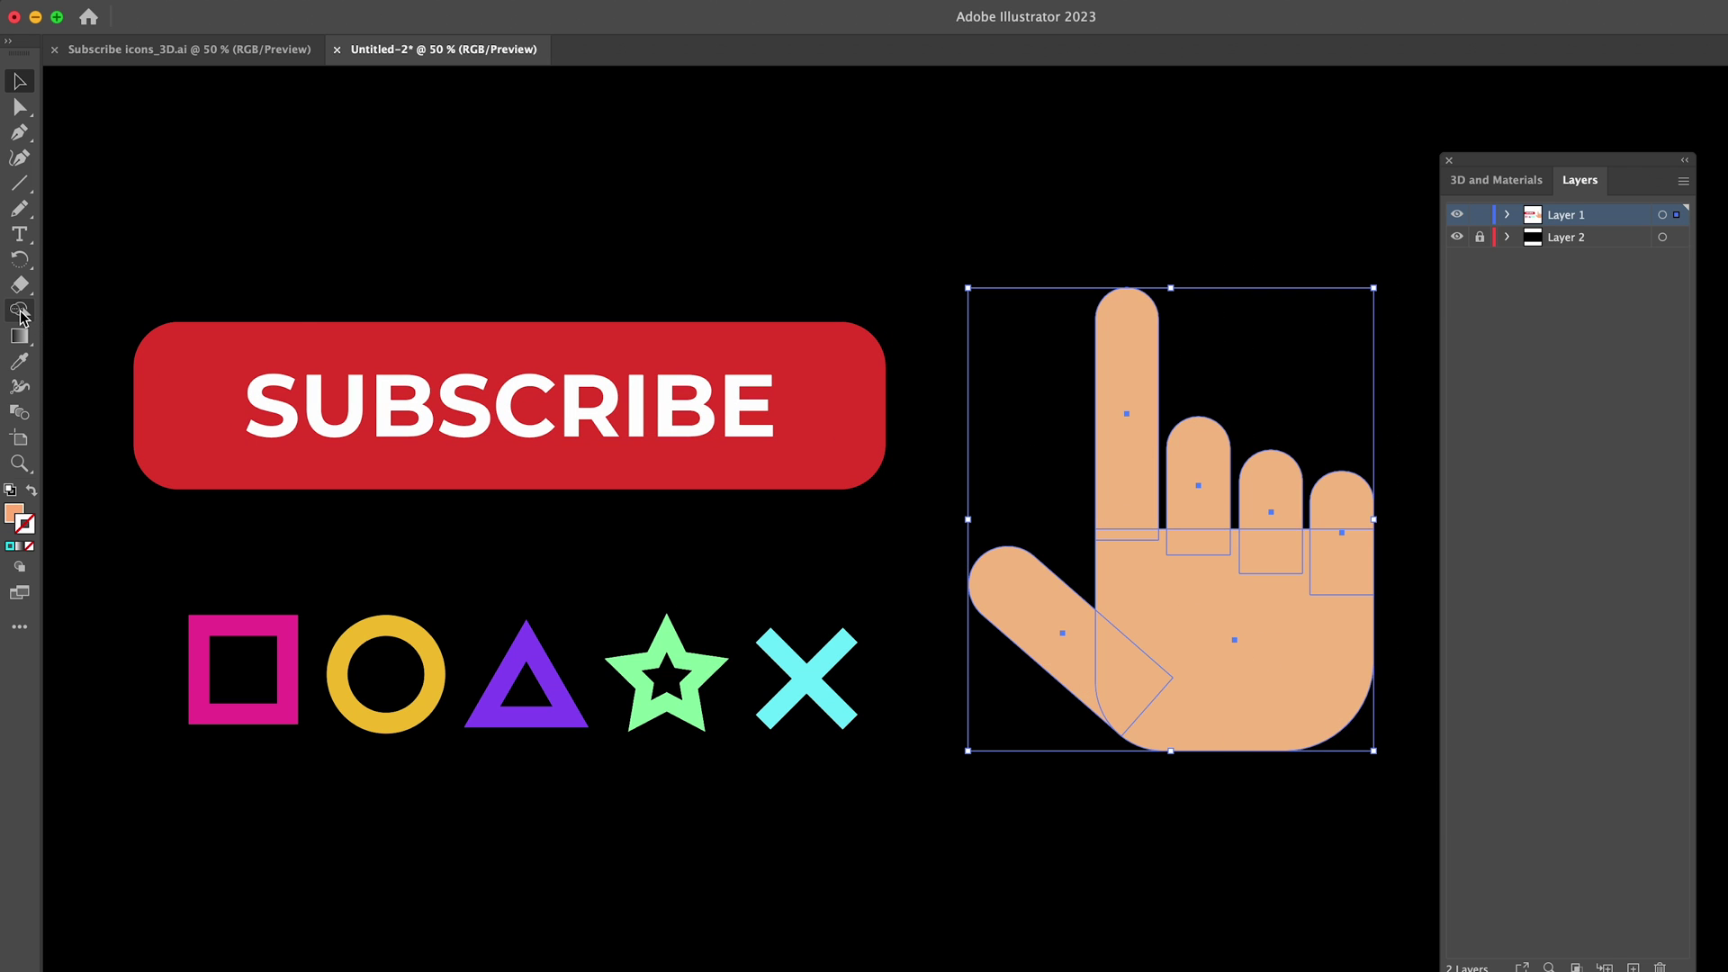
- Merge the palm, thumb and fingers into one shape with the Shape Builder
left_click(20, 310)
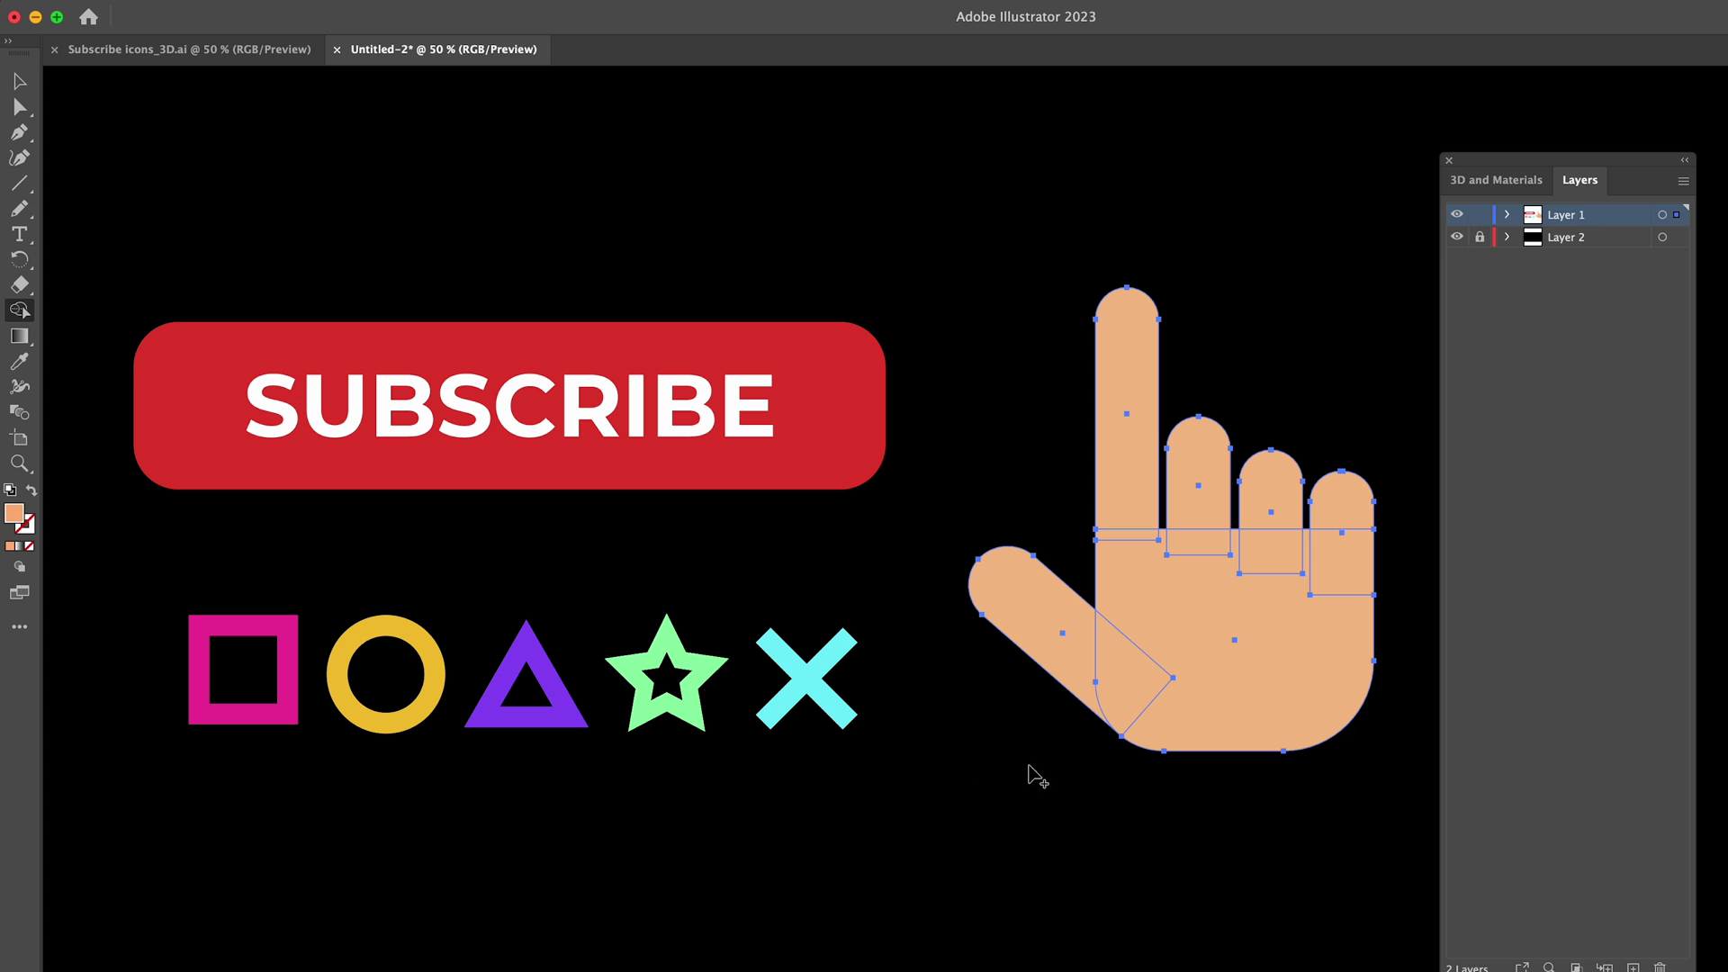
mouse_move(1170, 702)
left_mouse_down()
mouse_move(1119, 513)
mouse_move(1204, 571)
mouse_move(1271, 517)
mouse_move(1310, 594)
left_mouse_up()
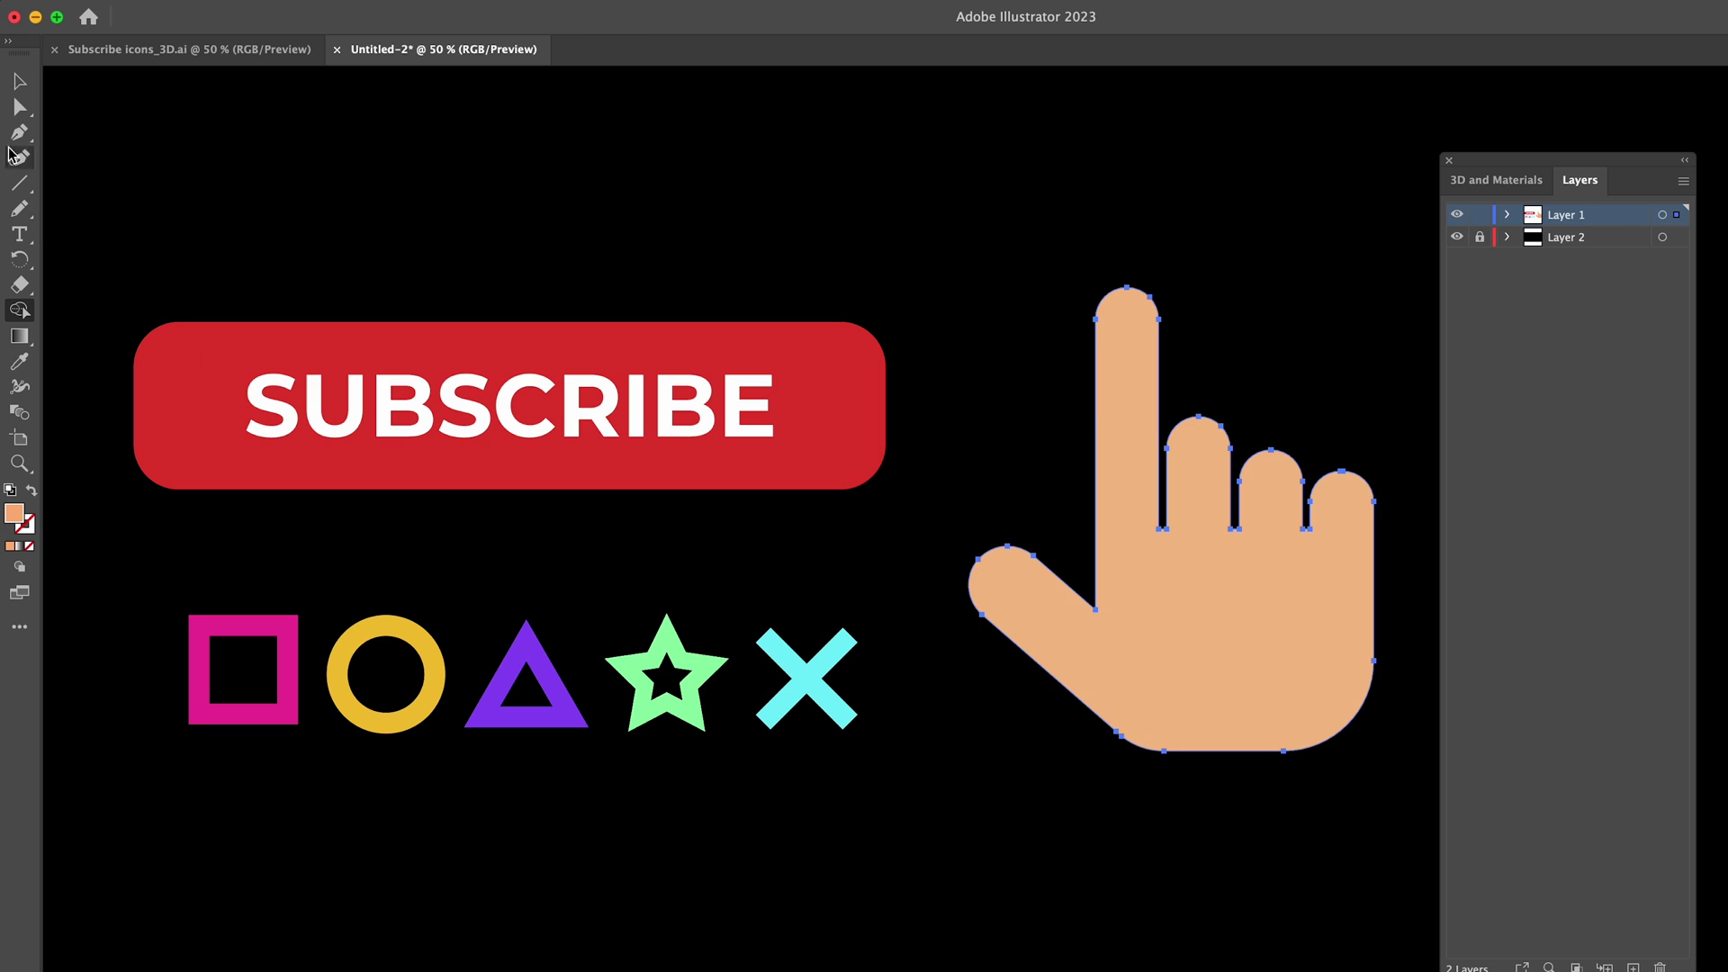
left_click(25, 88)
- Confirm the hand is a single piece and show the 3D and Materials panel
left_click(1309, 235)
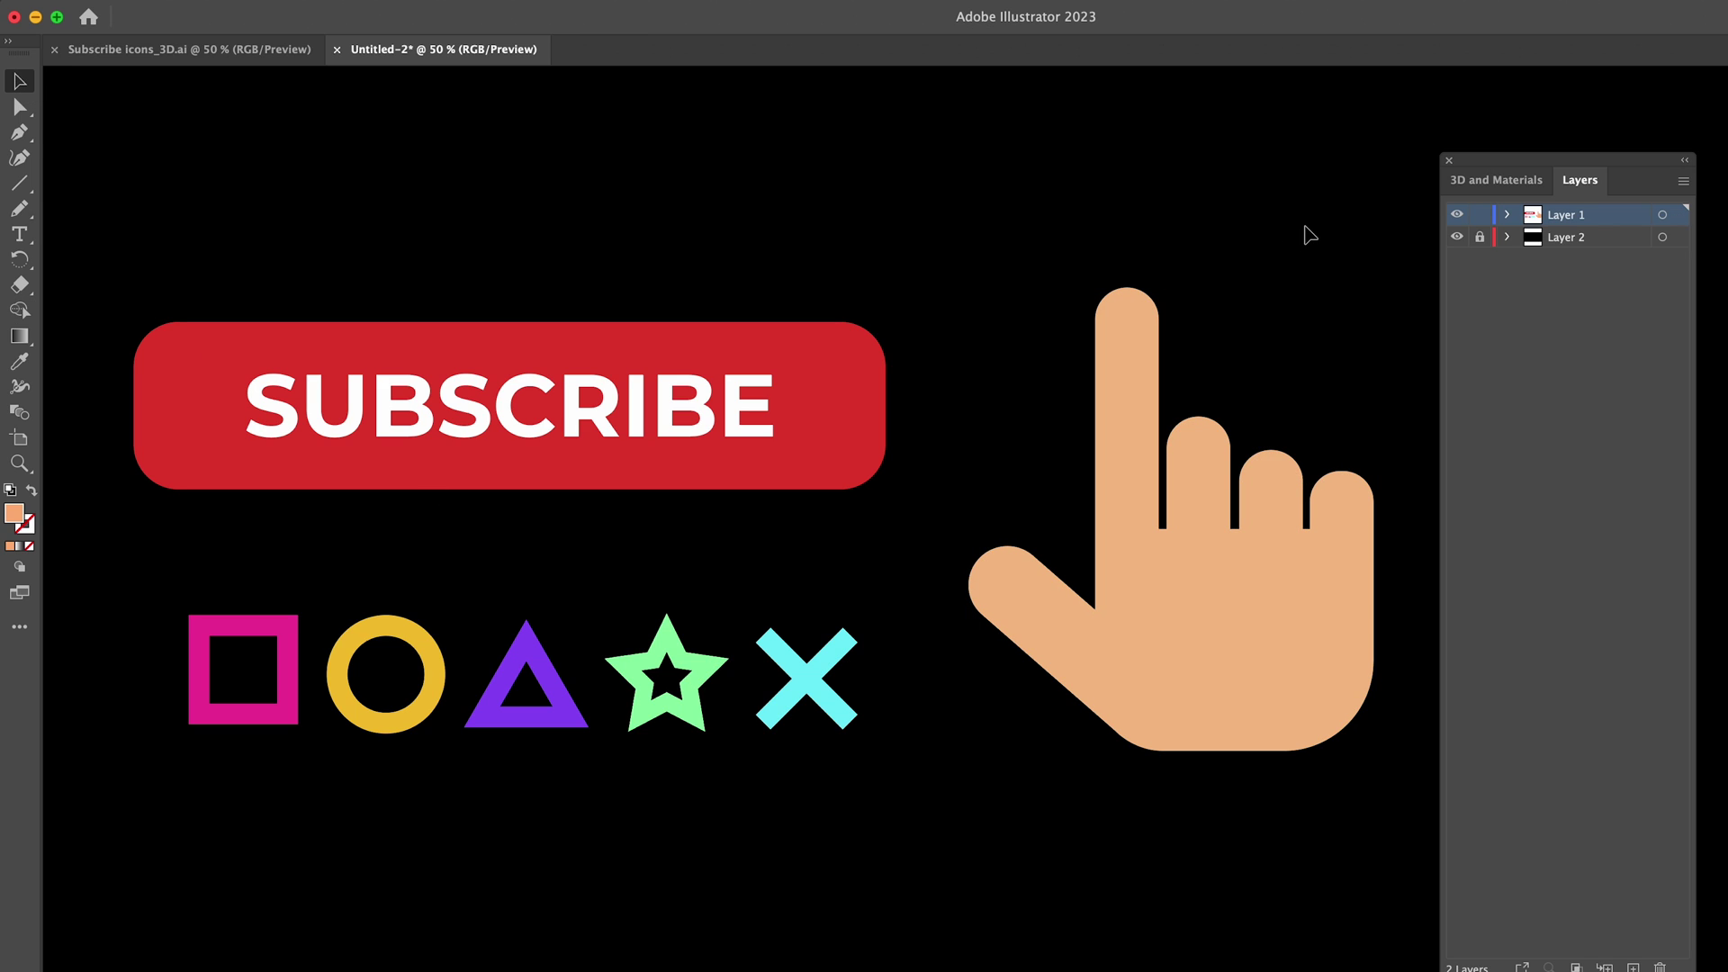
left_click(1264, 677)
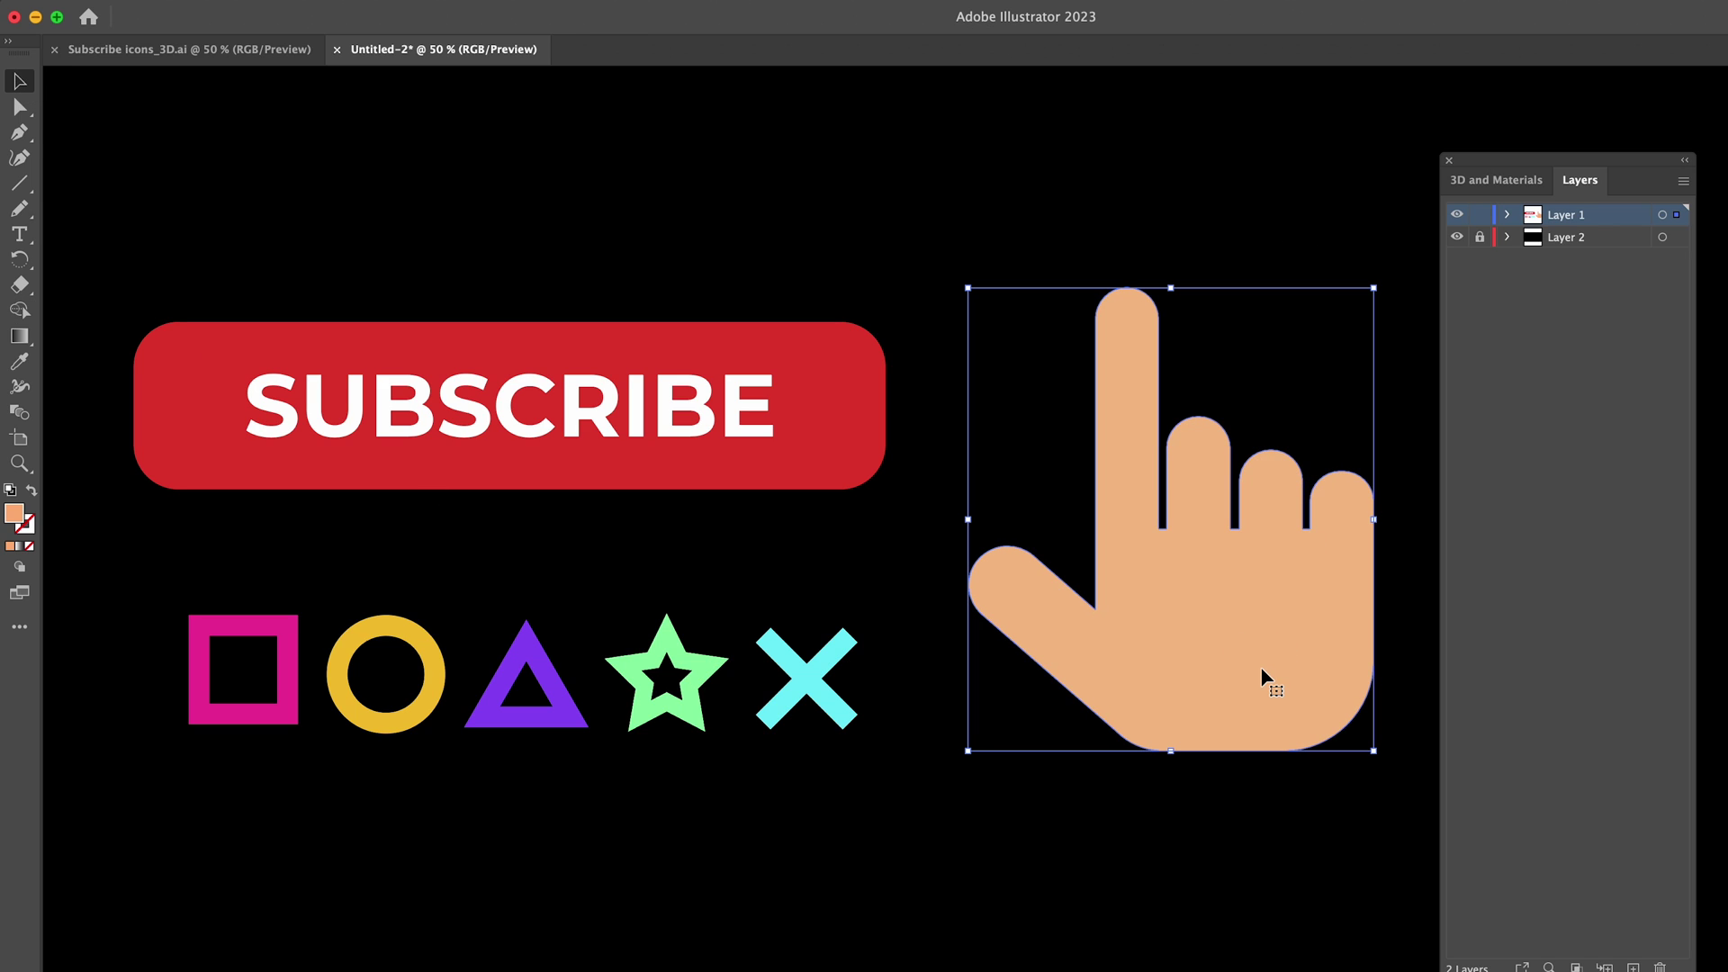
left_click(1134, 863)
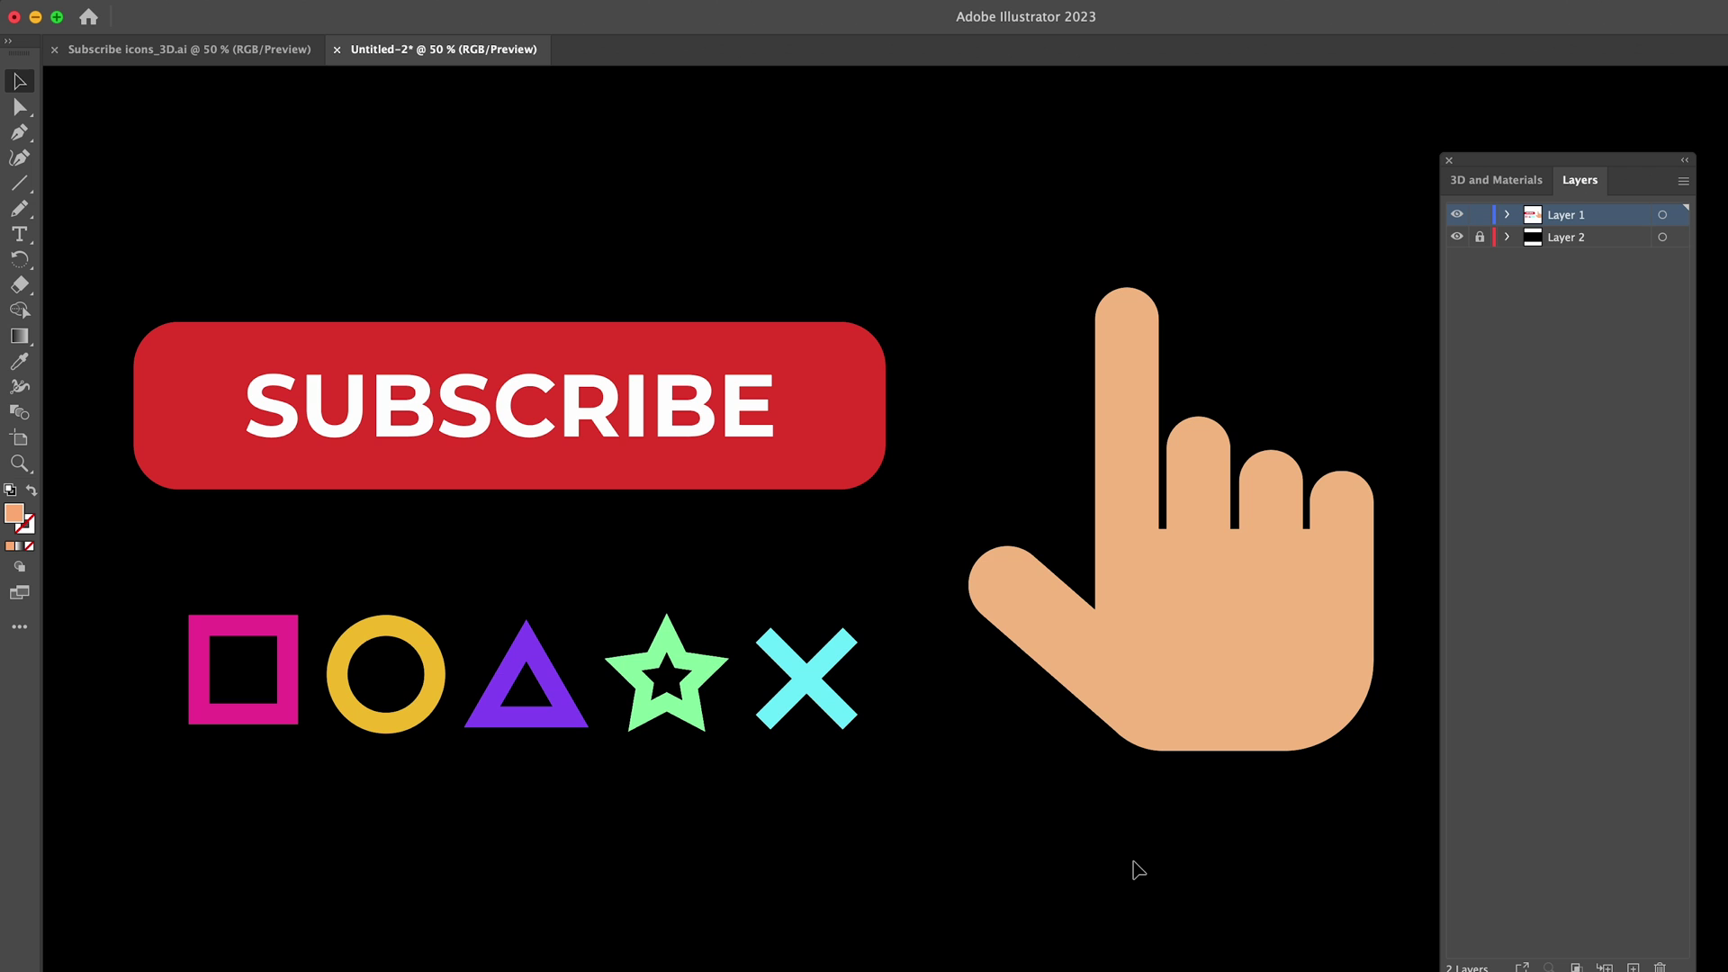
left_click(1481, 184)
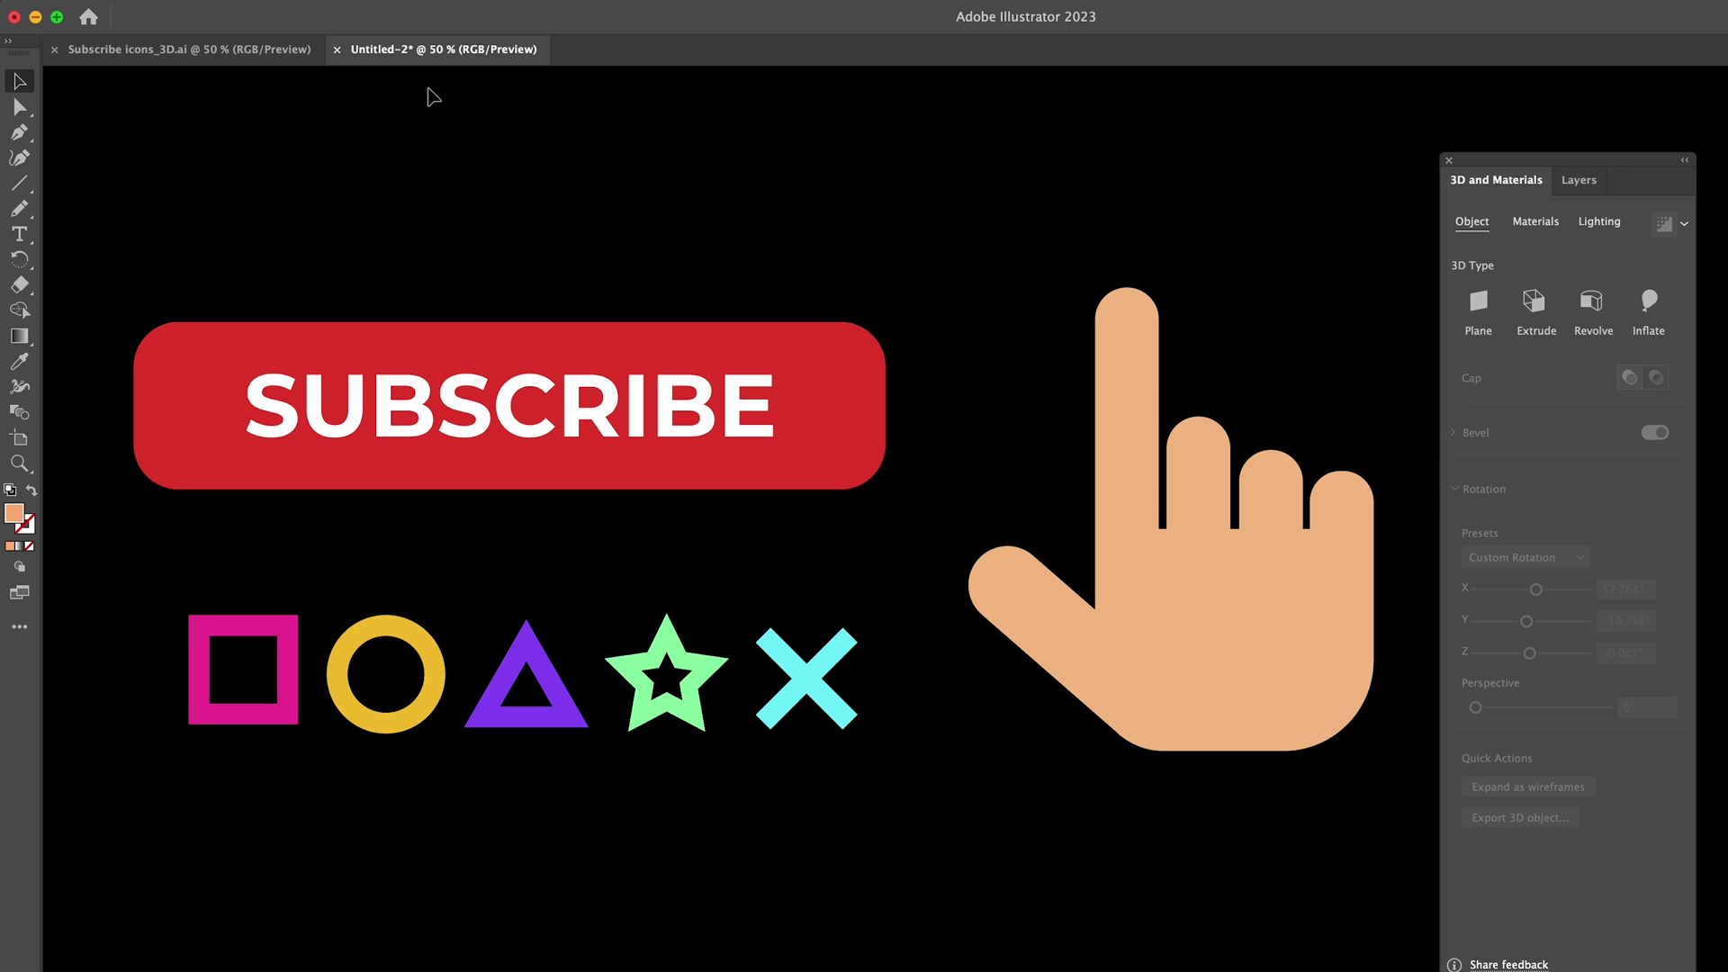
- Marquee-select the square, ring, triangle, star and X icons together
mouse_move(365, 7)
left_click(531, 12)
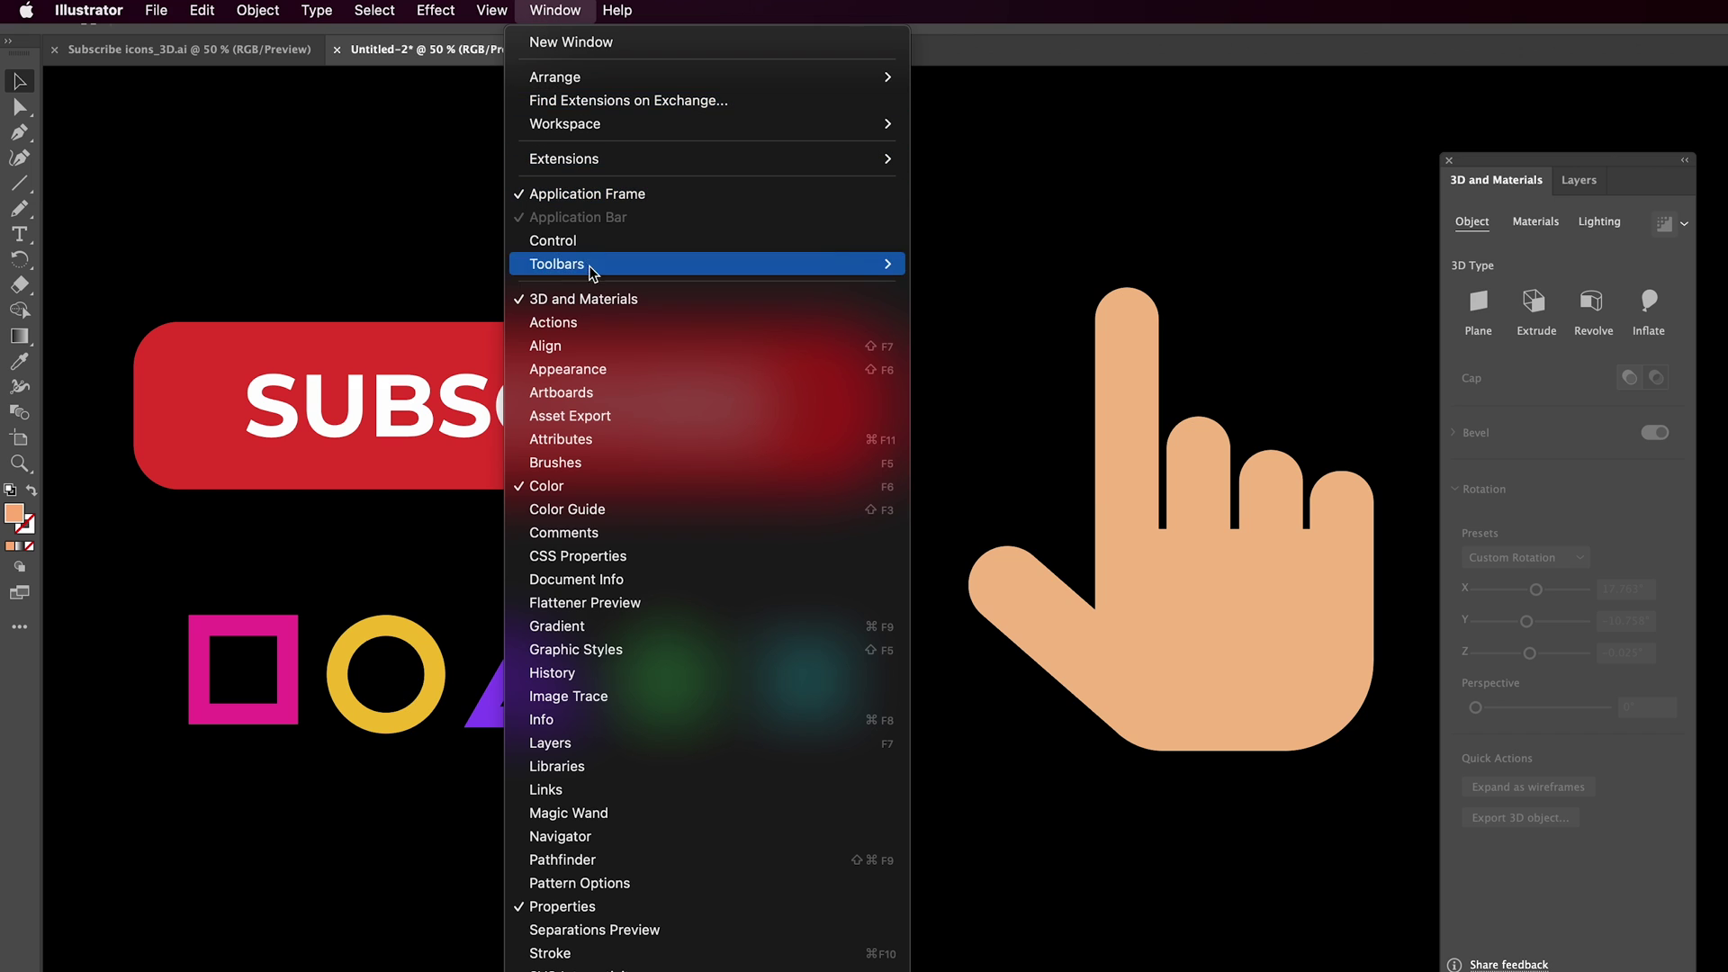
left_click(1203, 281)
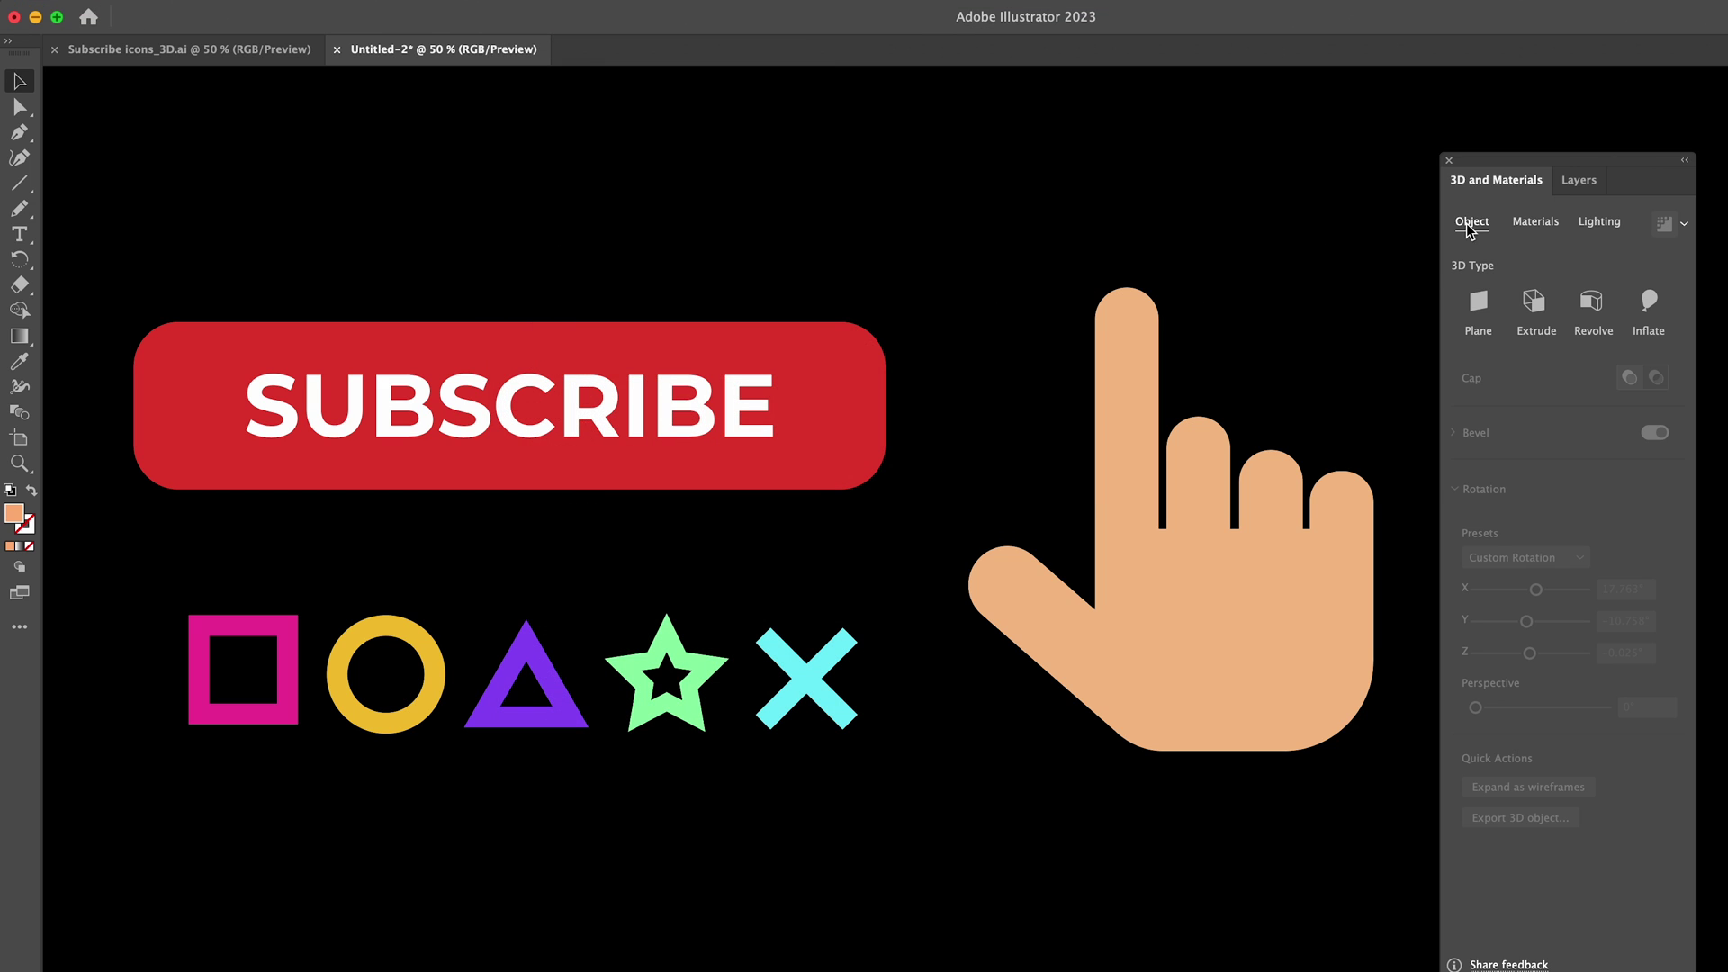
left_click_drag(137, 572, 918, 799)
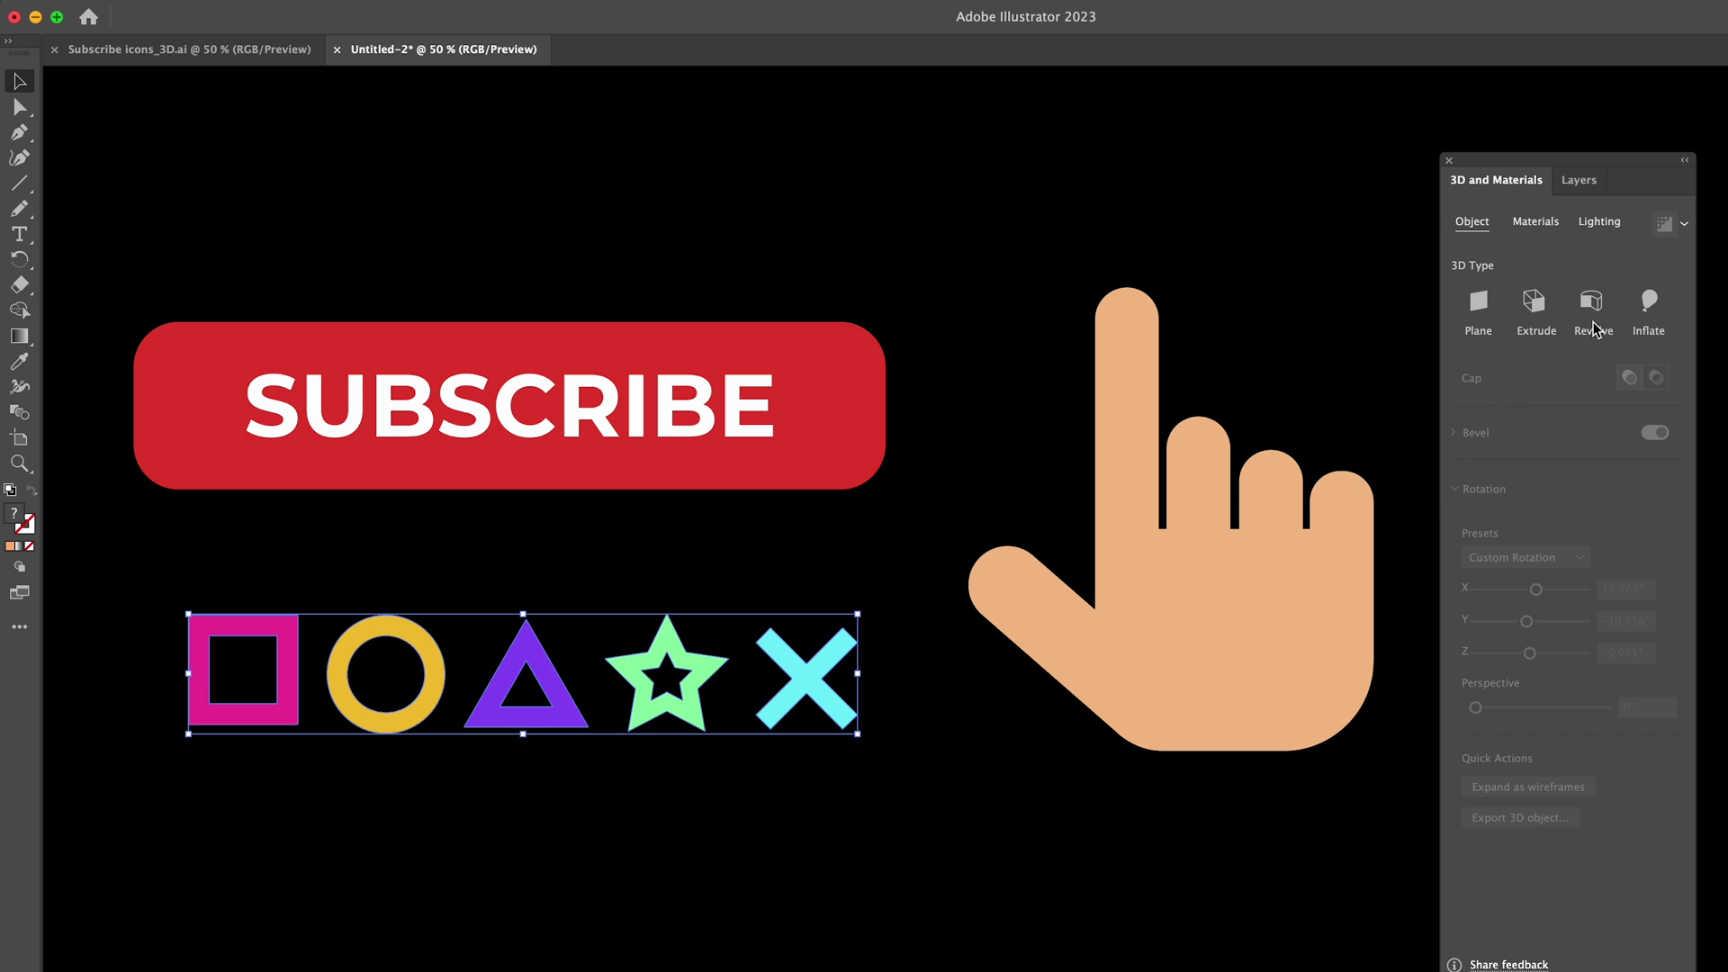
- Inflate all five icons in 3D and set the pink square's volume to 50%
left_click(1648, 306)
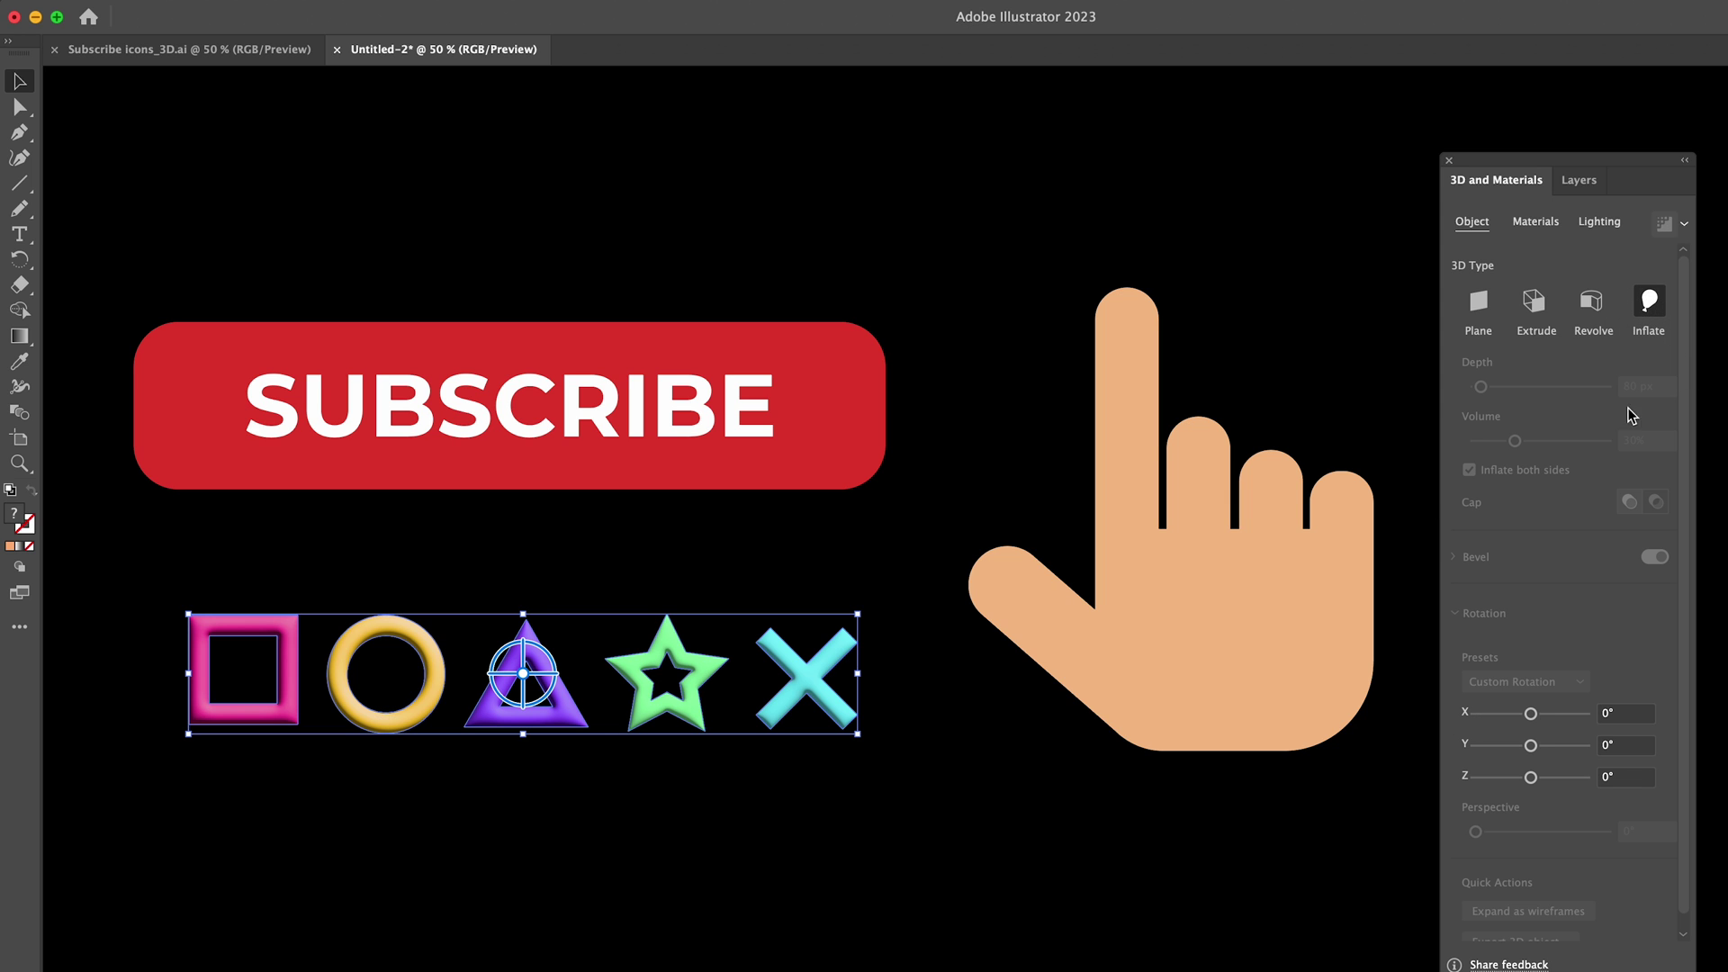
left_click(757, 870)
left_click(295, 727)
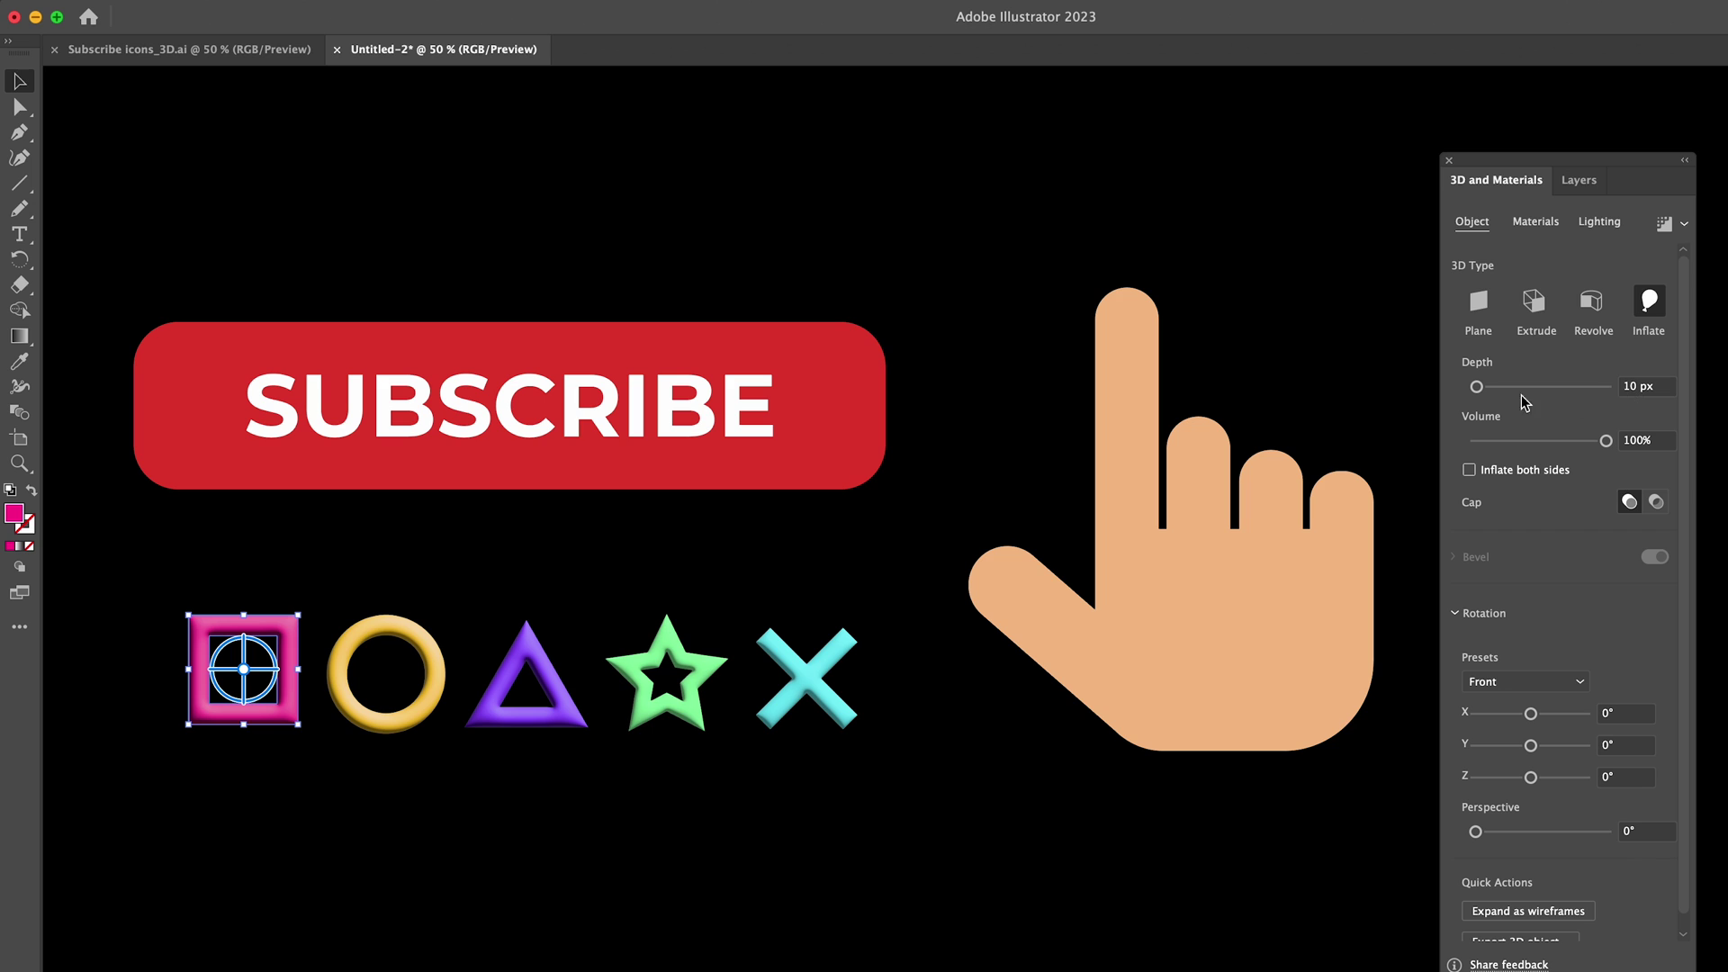
left_click_drag(1476, 387, 1477, 395)
left_click_drag(1607, 441, 1524, 441)
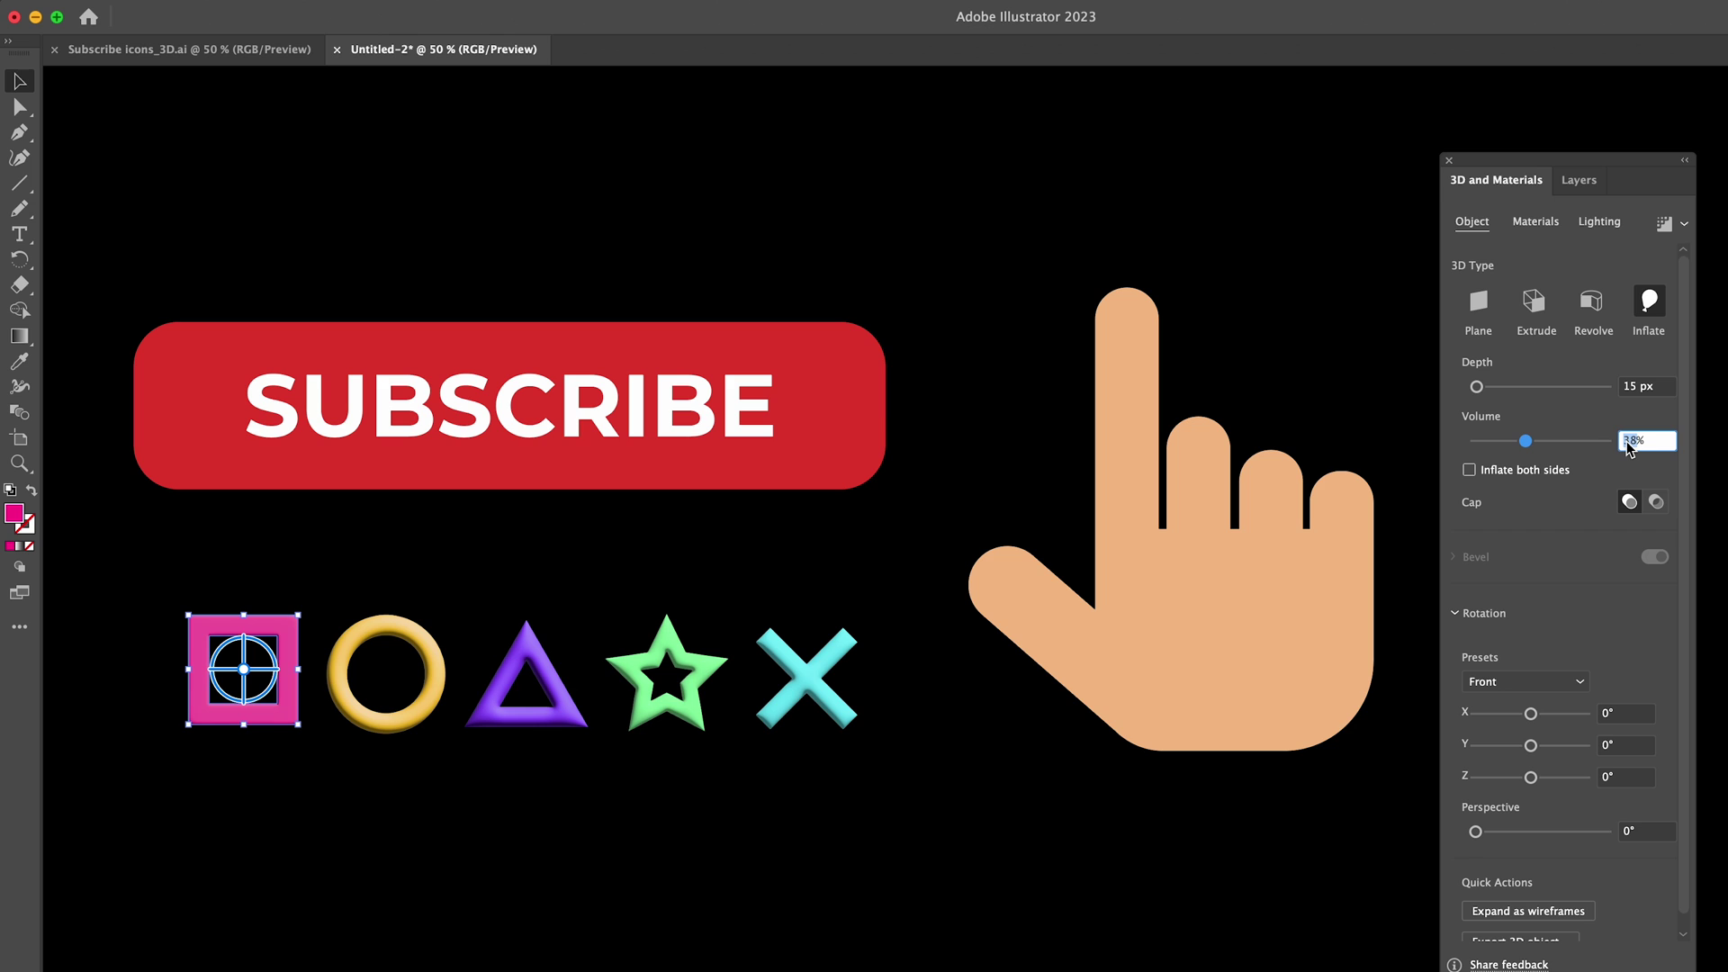
type("50")
key("Return")
- Give the pink square a 20 px depth and tilt it in 3D
left_click(1628, 387)
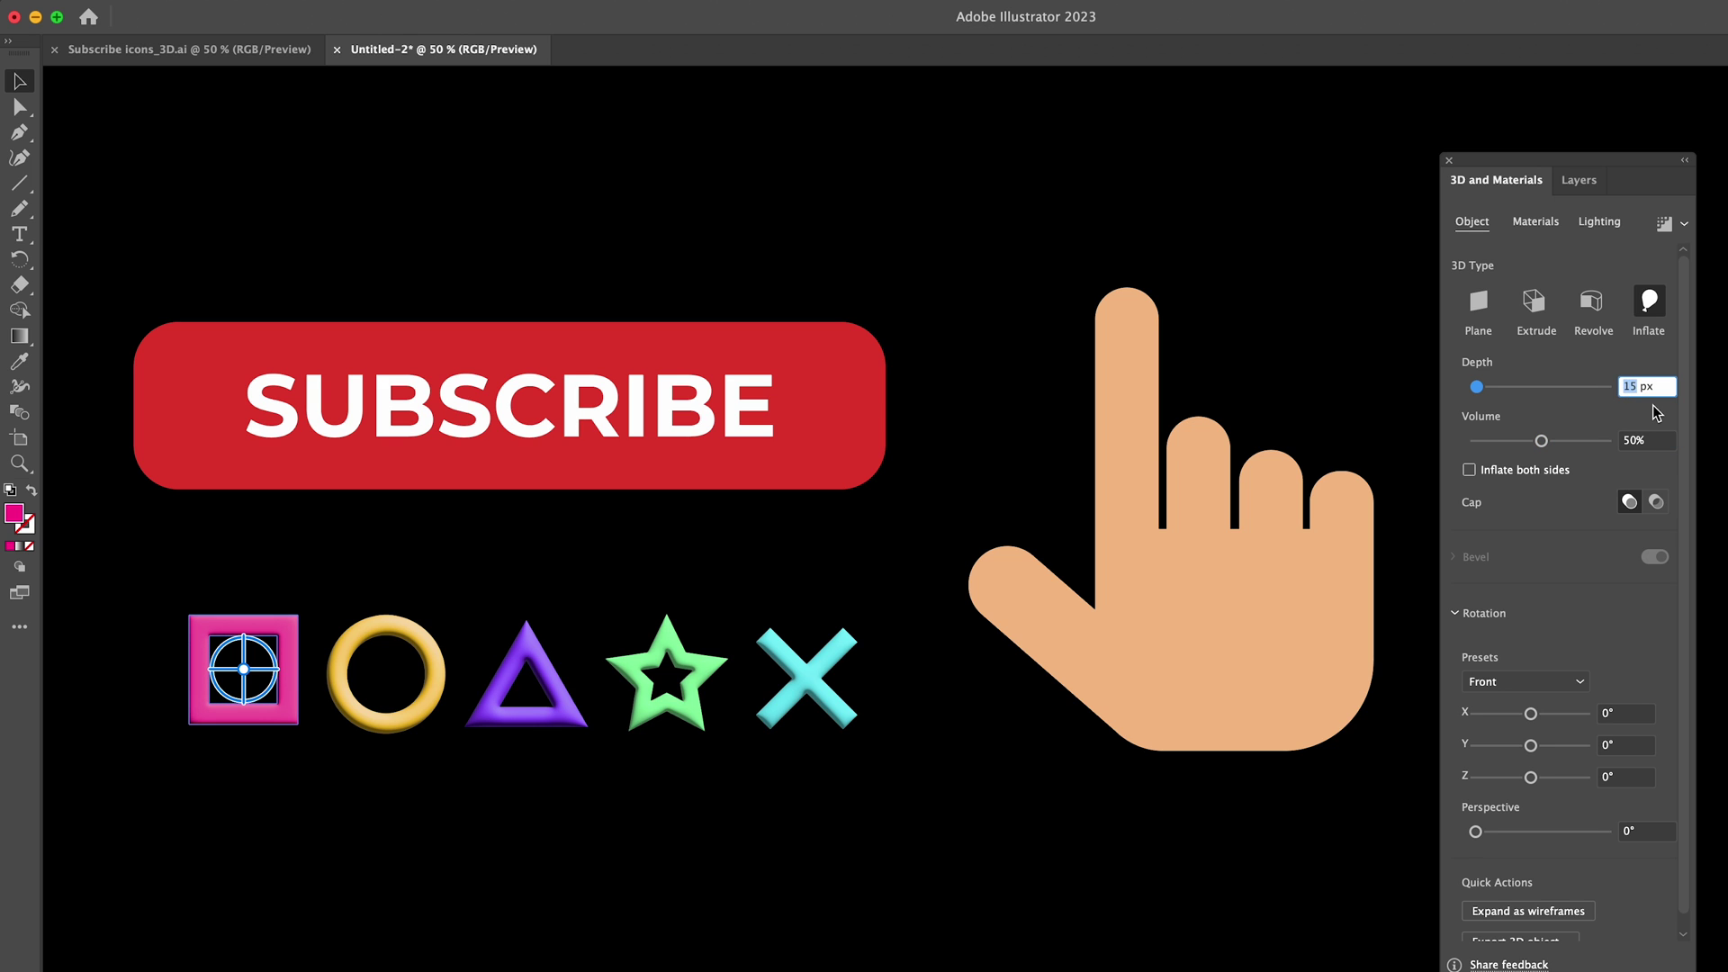
type("20")
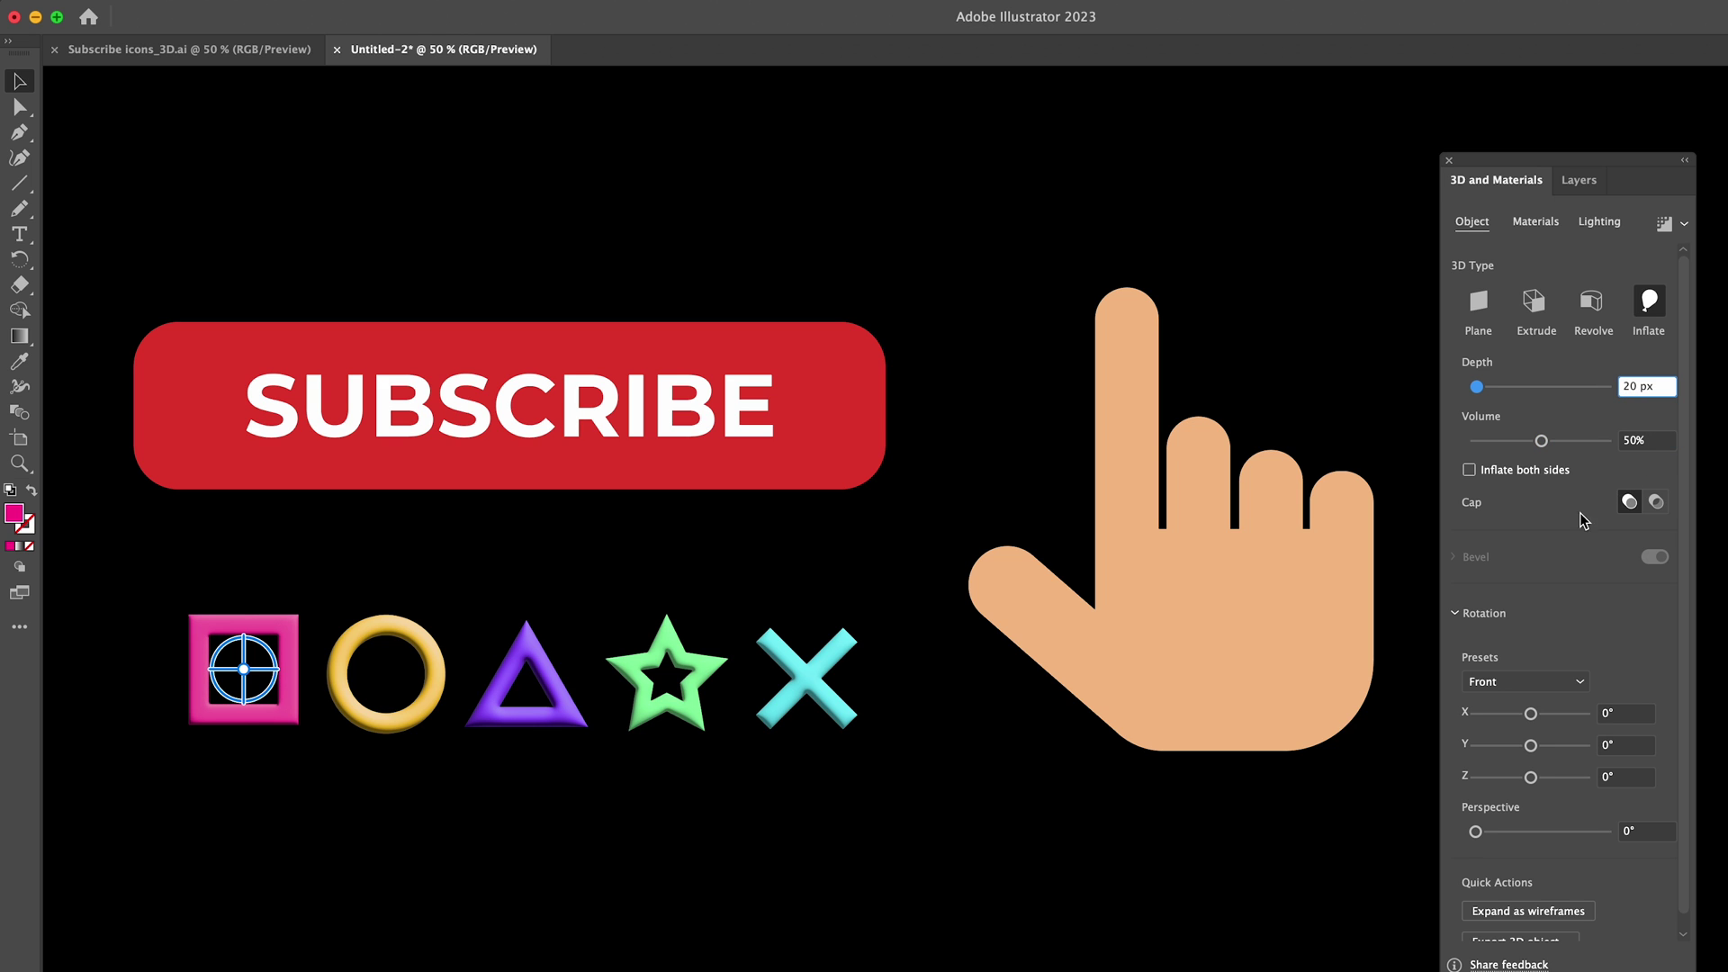
key("Return")
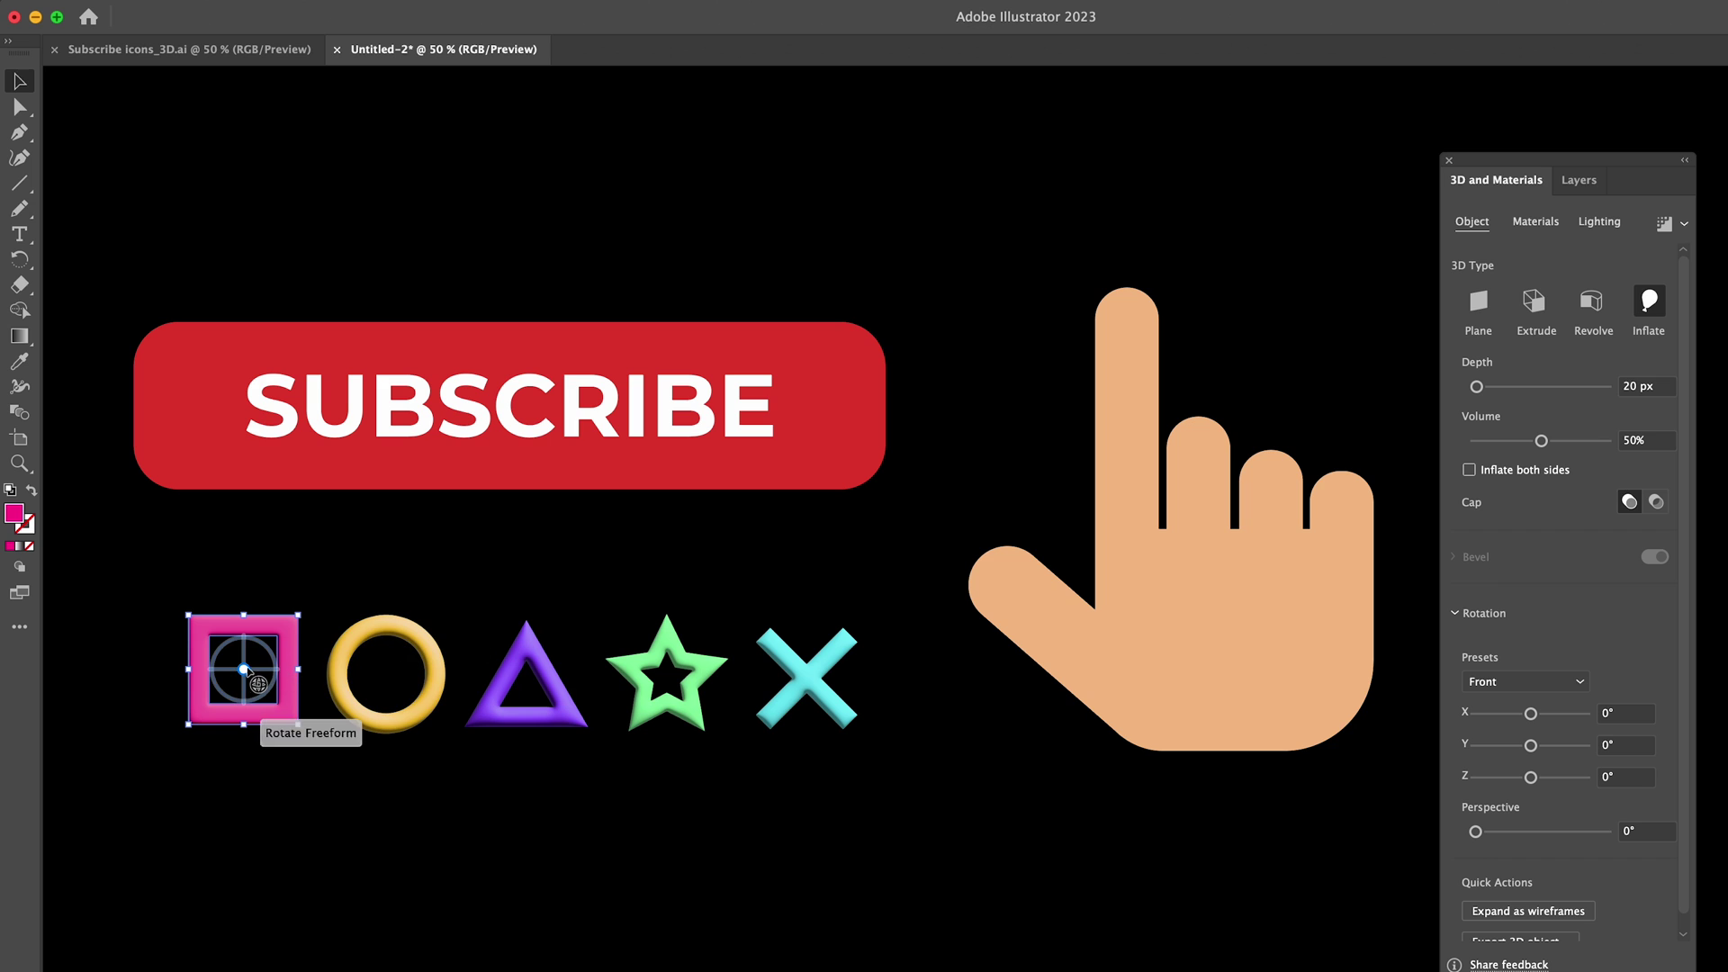
left_click_drag(244, 671, 271, 649)
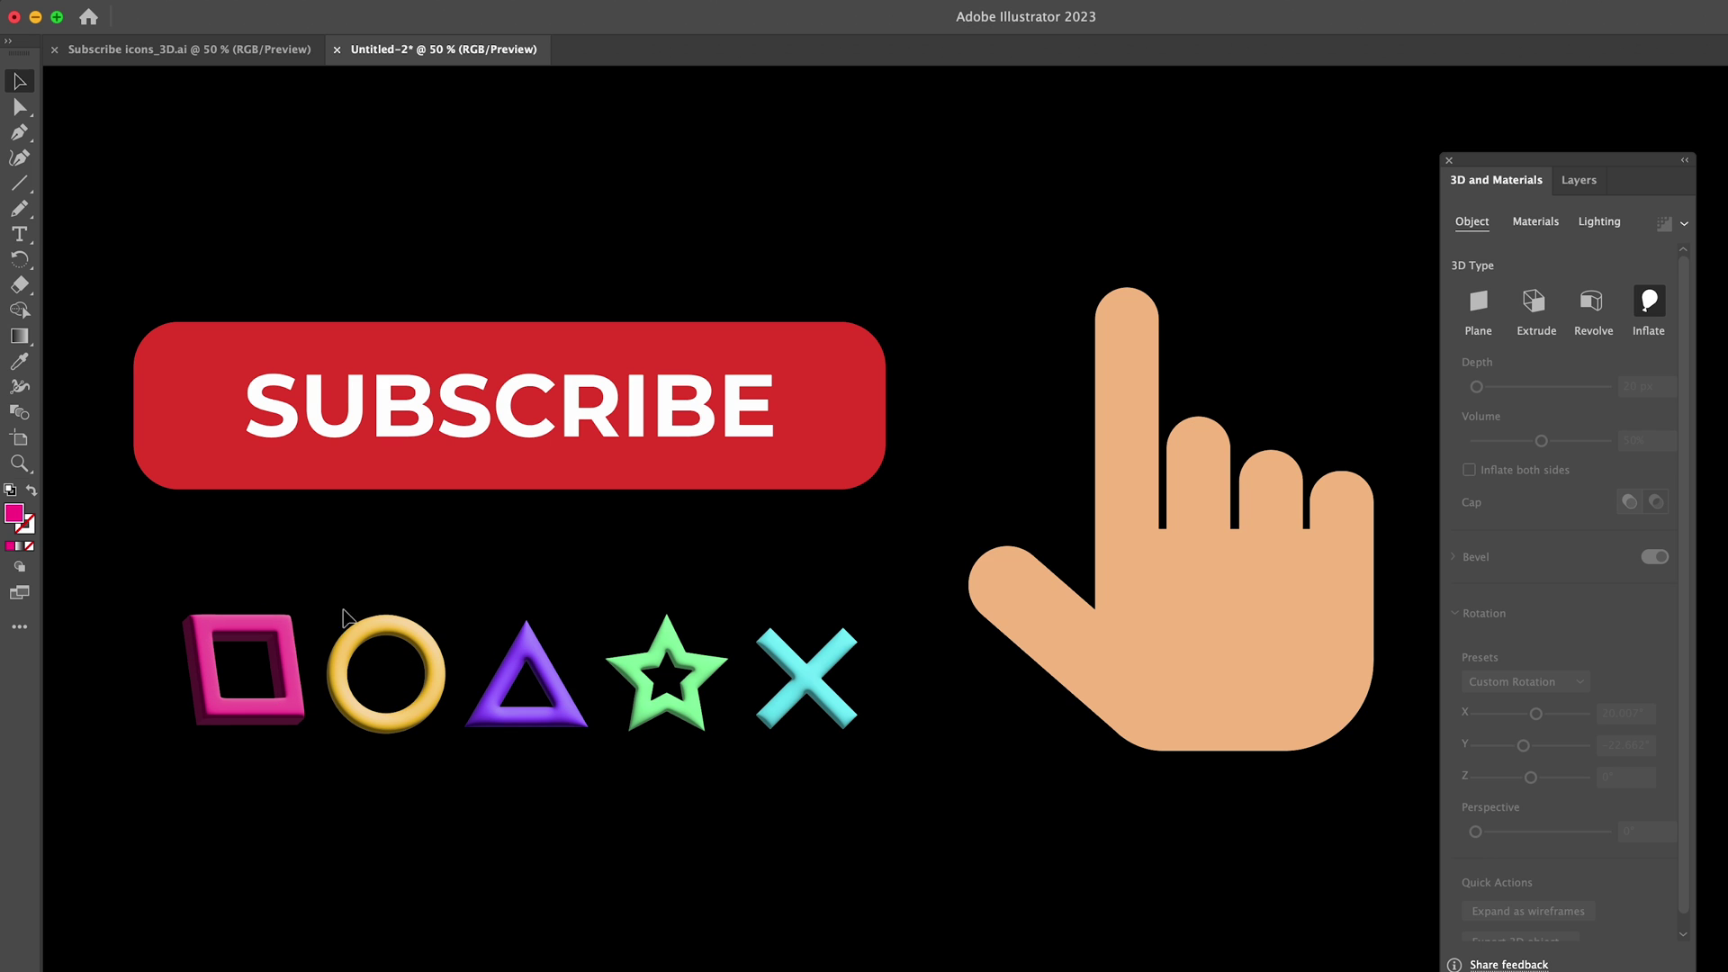
- Give the yellow ring 20 px depth, 50% volume, two-sided inflation and a tilt
left_click(280, 641)
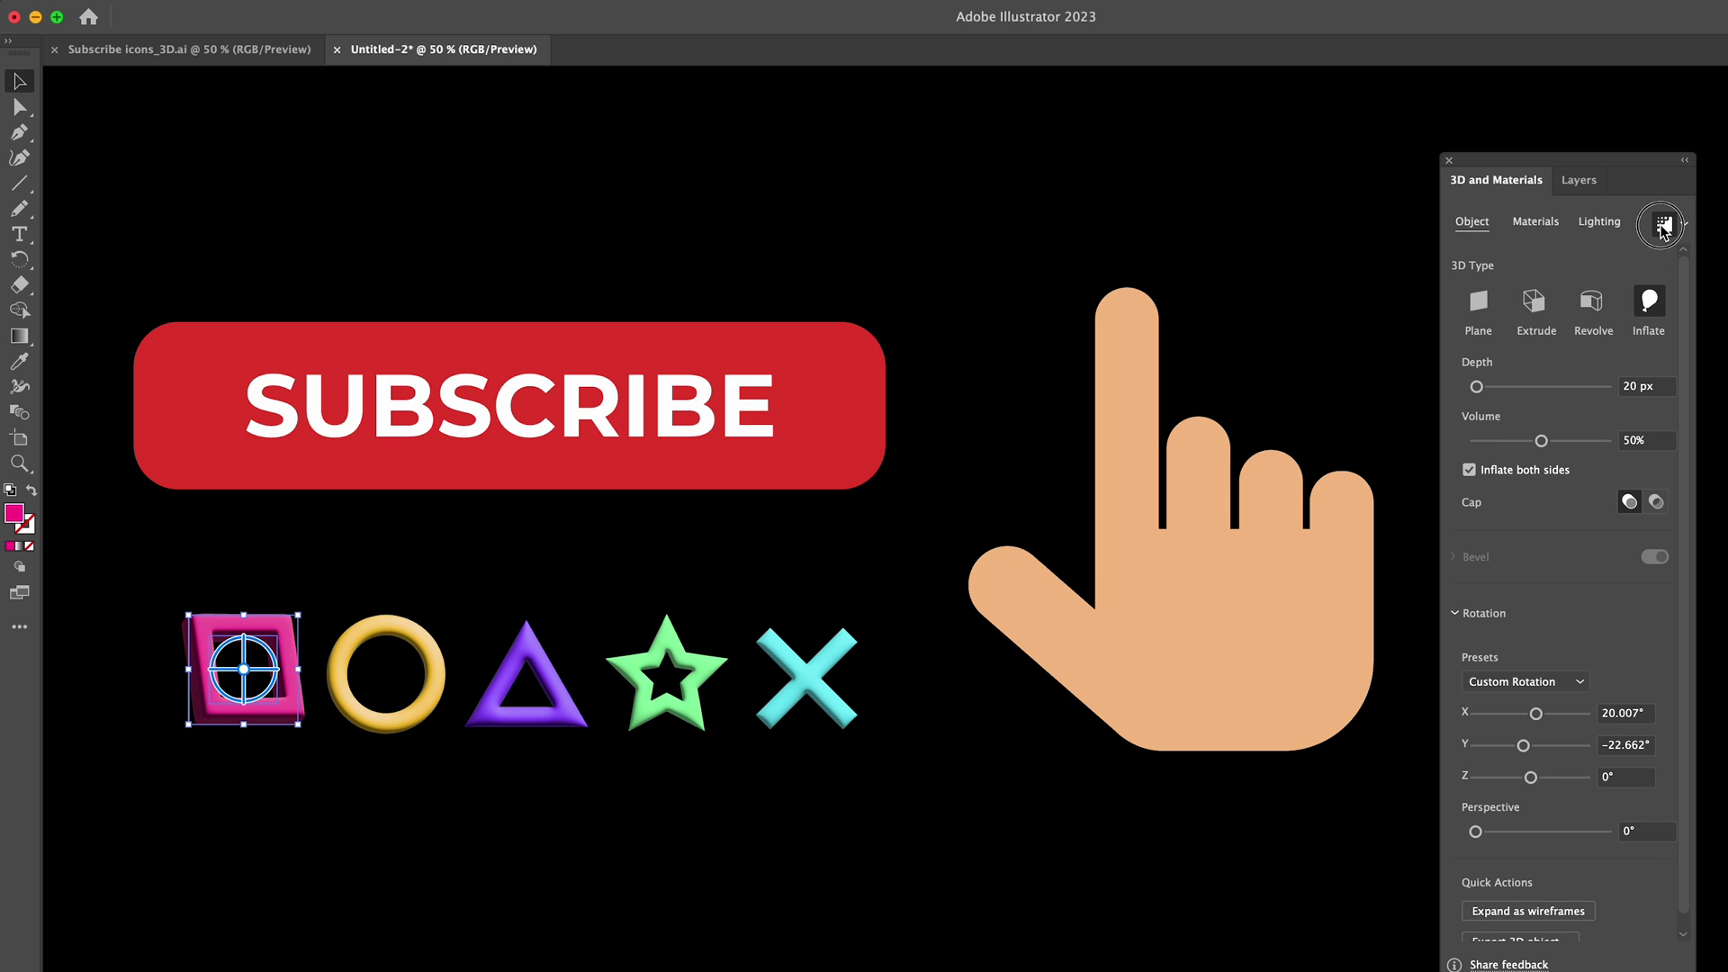
left_click(364, 855)
left_click(347, 707)
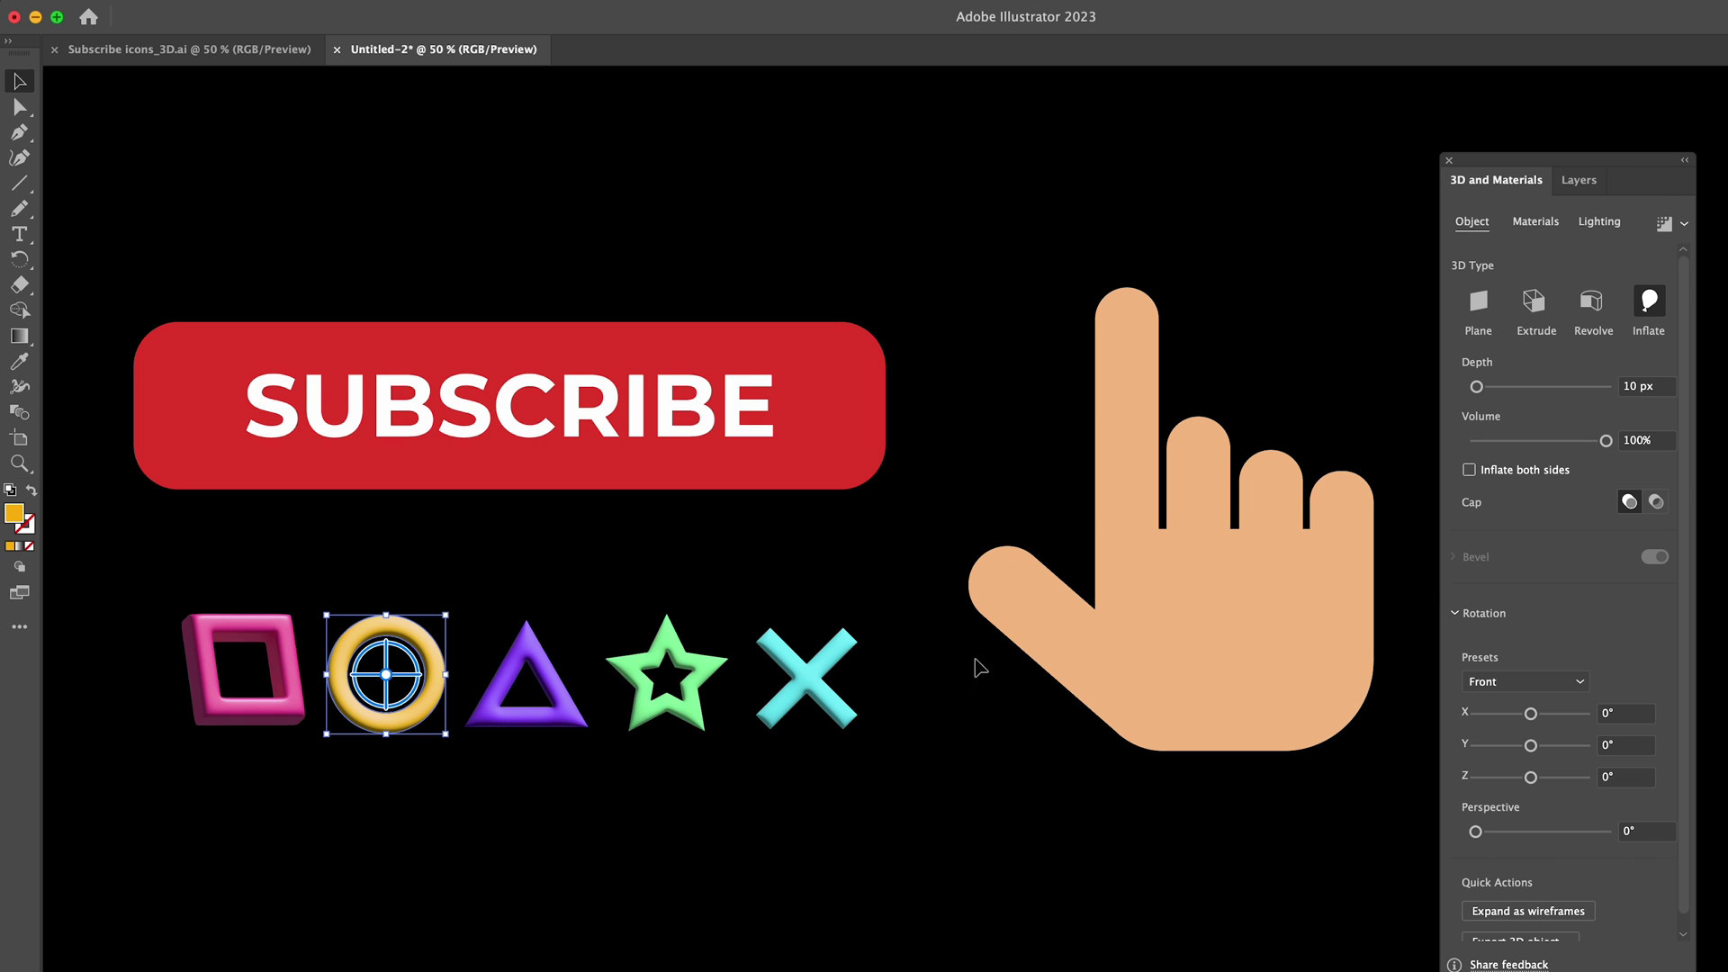
left_click(1469, 470)
left_click(1661, 439)
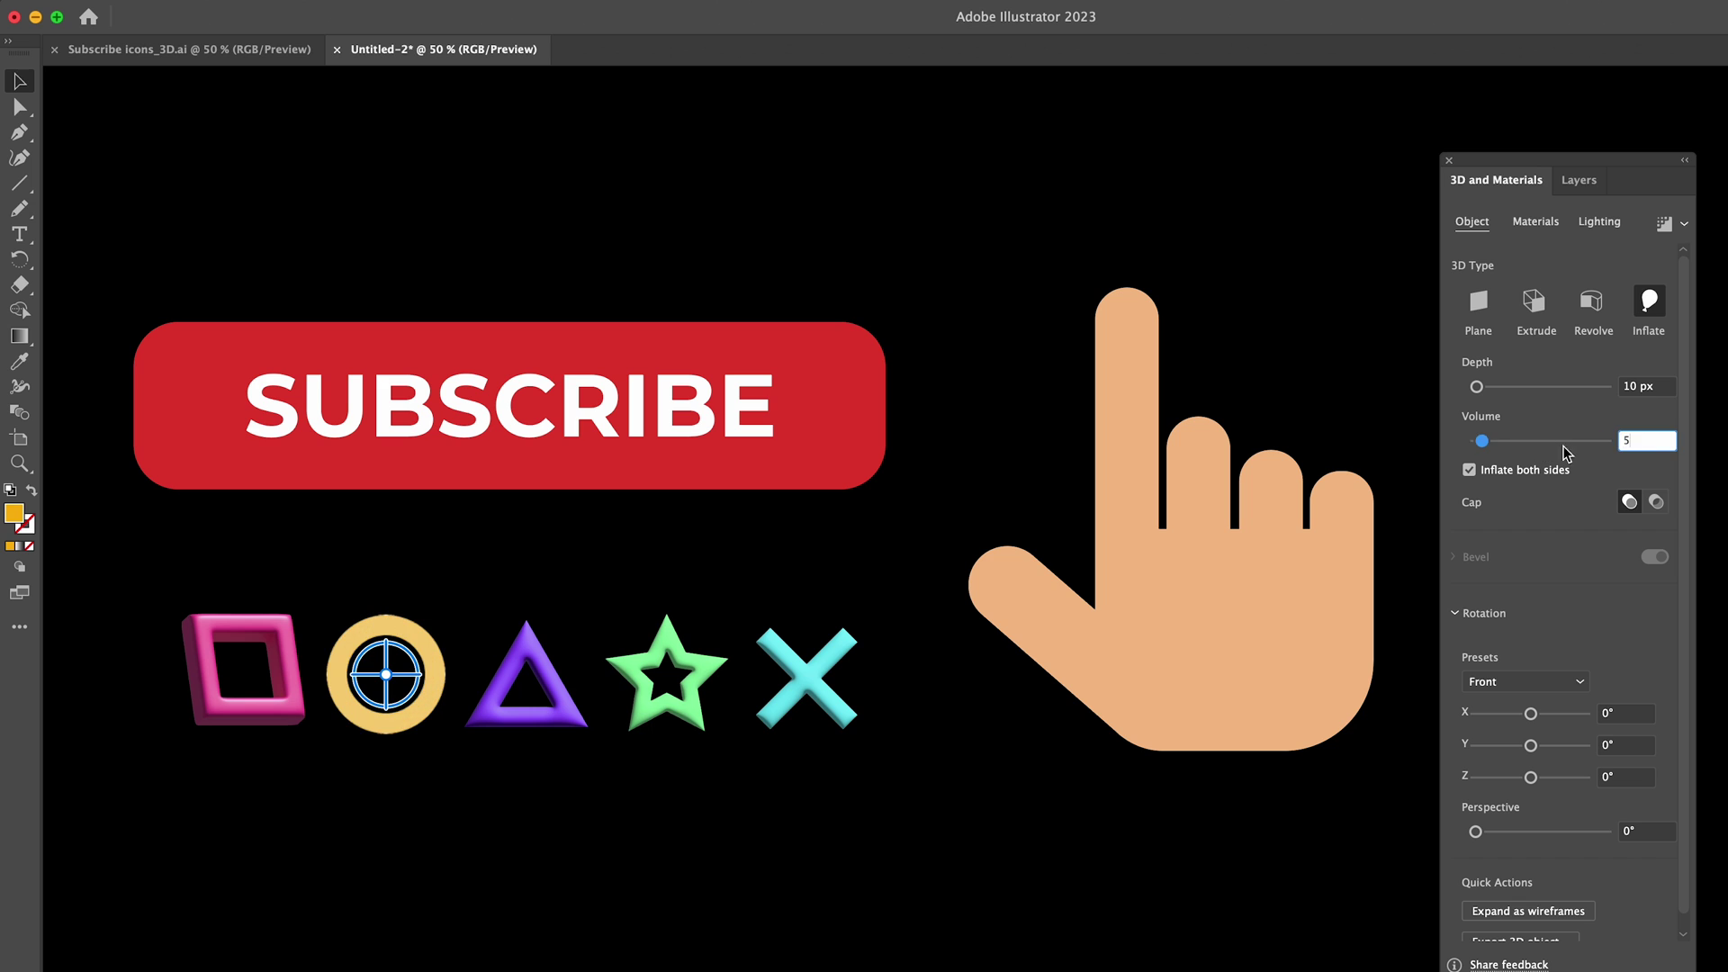
type("50")
key("shift+Tab")
type("20")
key("Return")
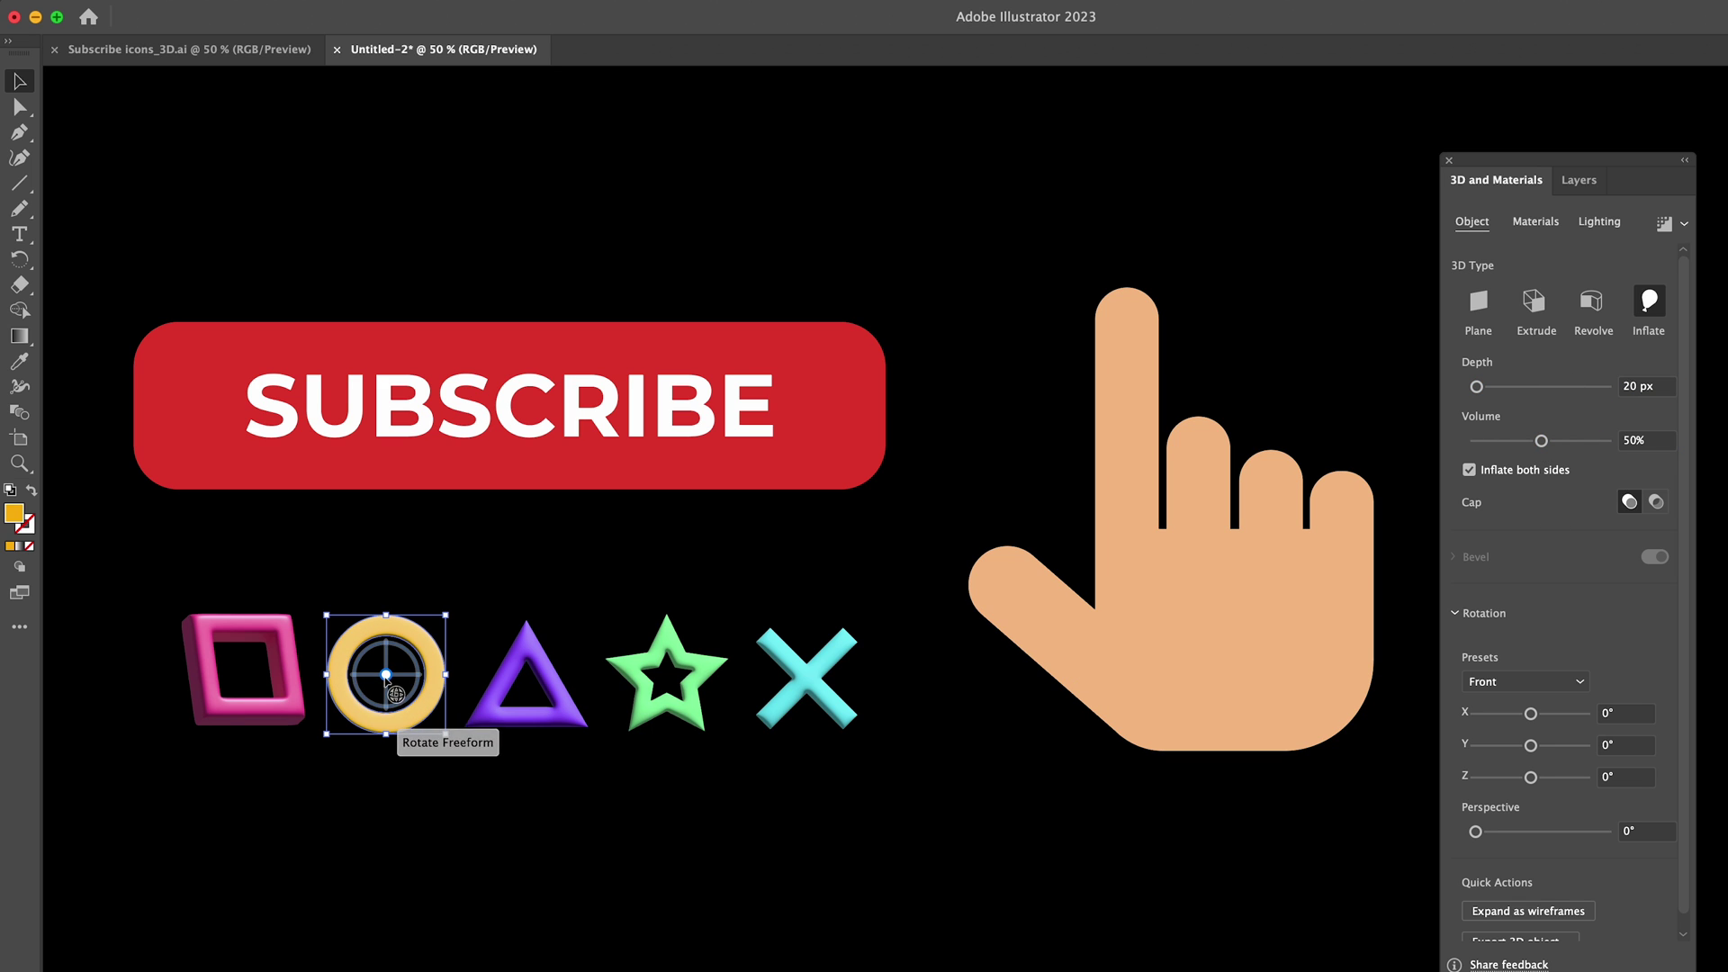
left_click_drag(410, 711, 441, 684)
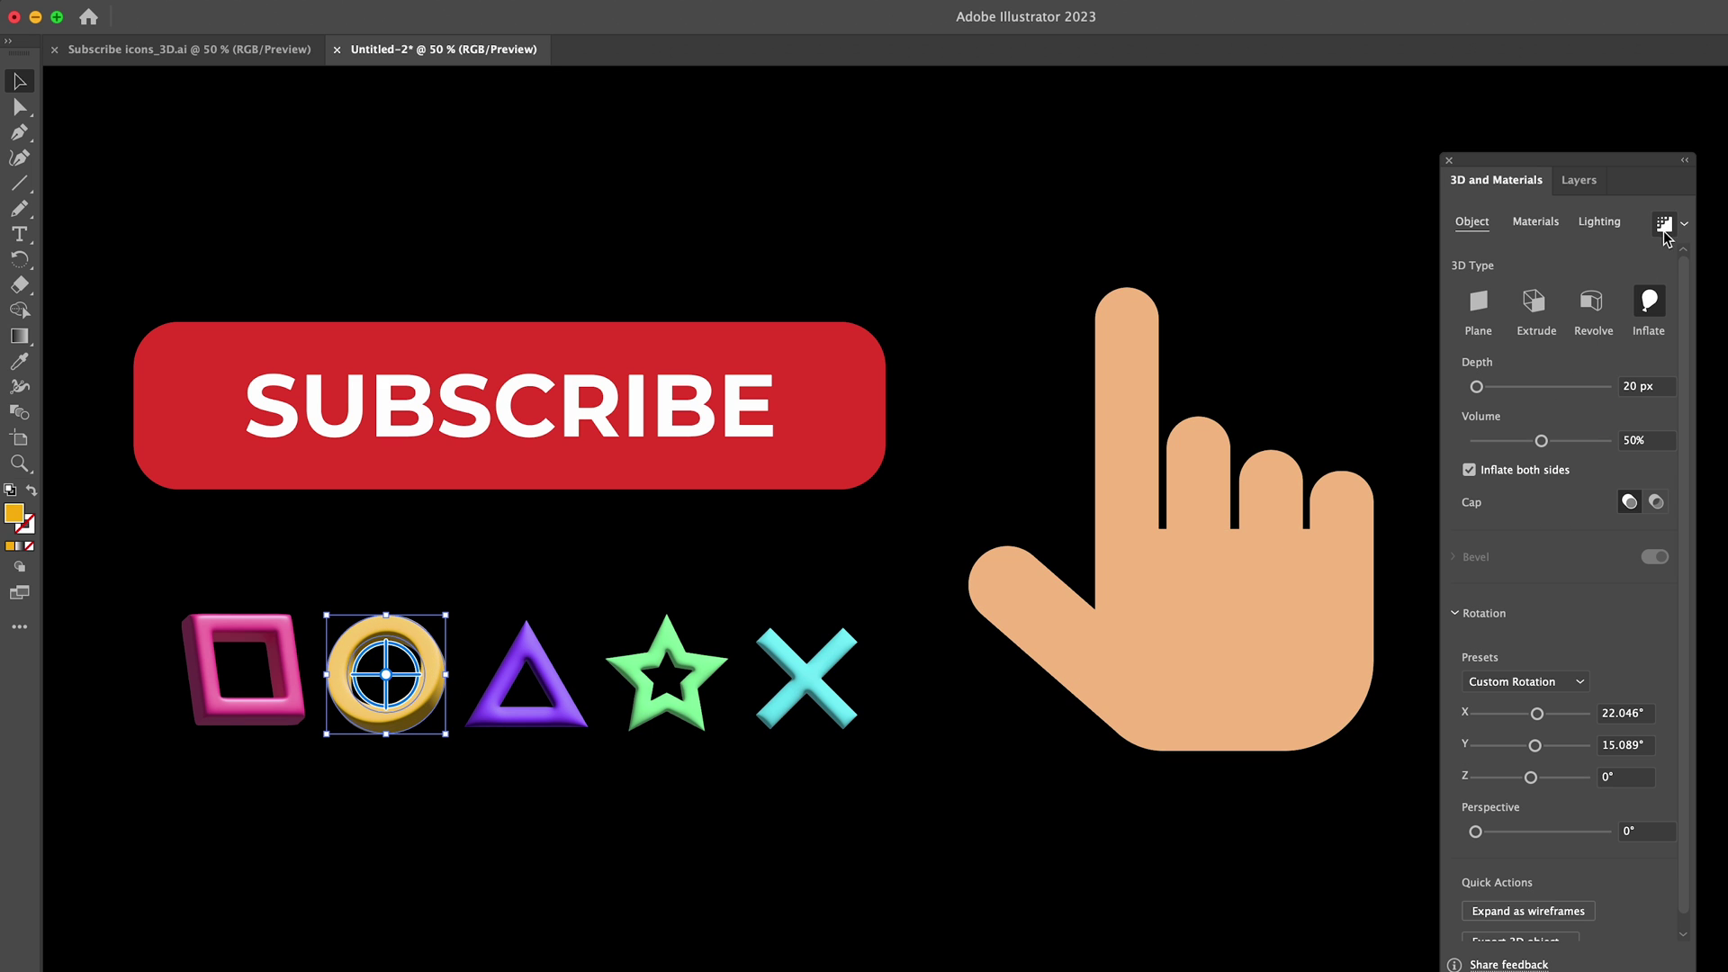
- Set the purple triangle to 20 px depth, 50% volume, inflated on both sides
left_click(480, 822)
left_click(526, 711)
left_click(1647, 386)
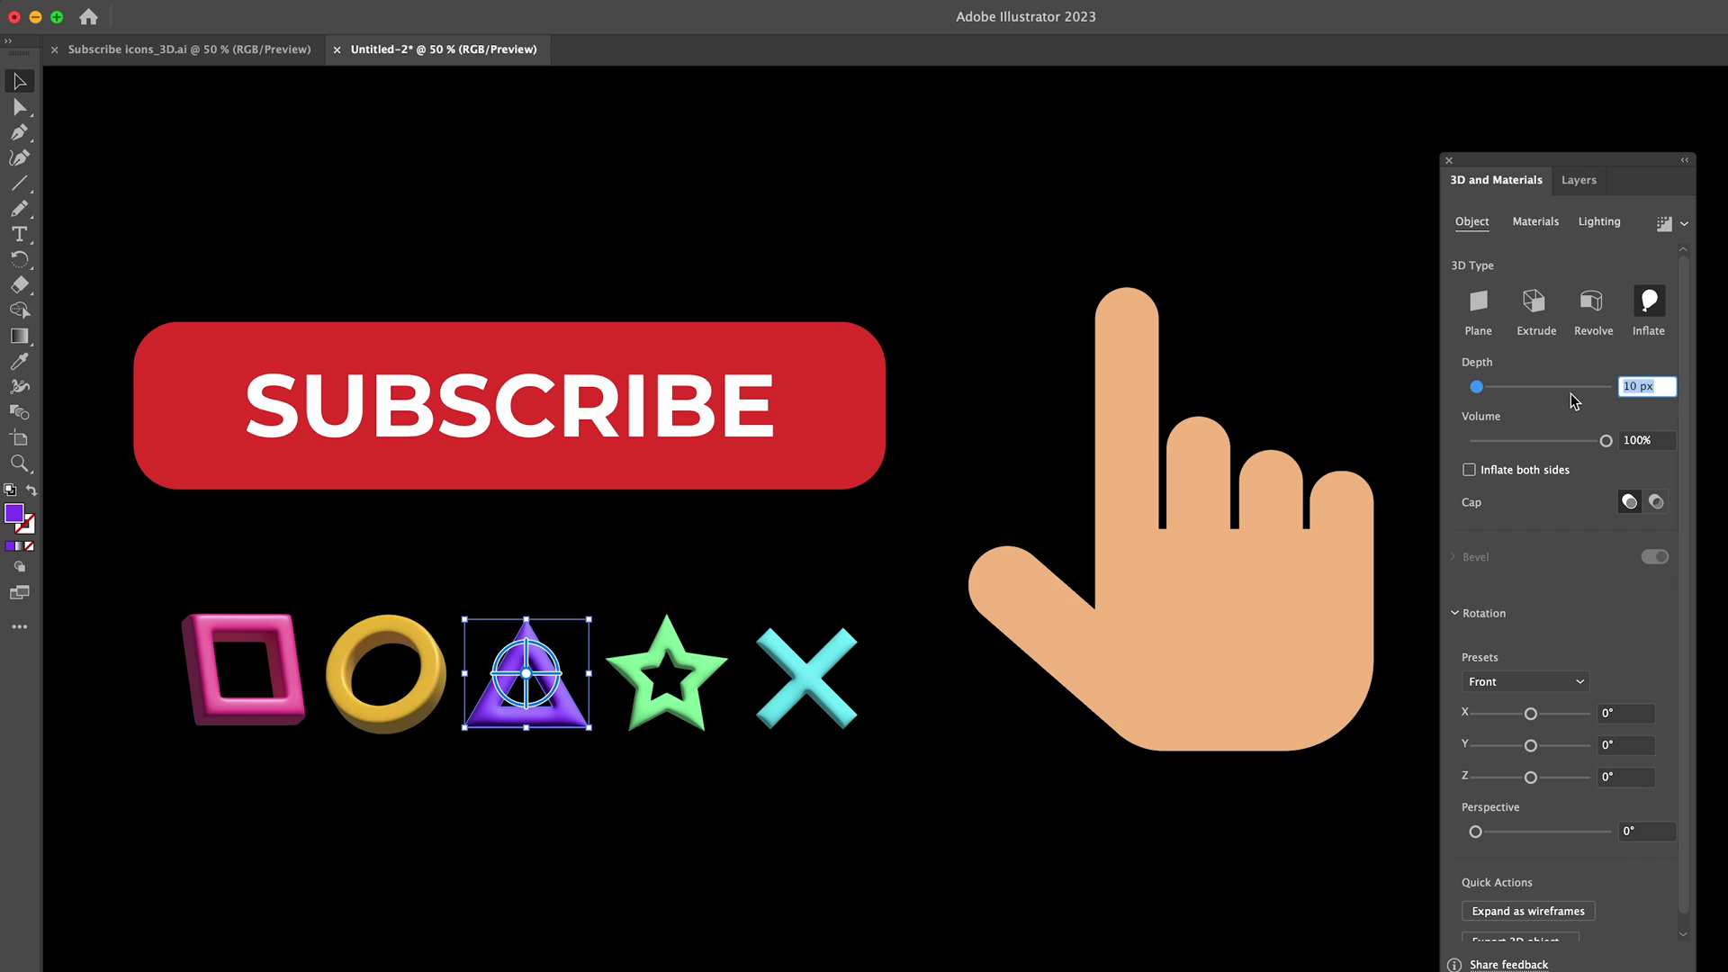
type("20")
key("Tab")
type("50")
left_click(1469, 470)
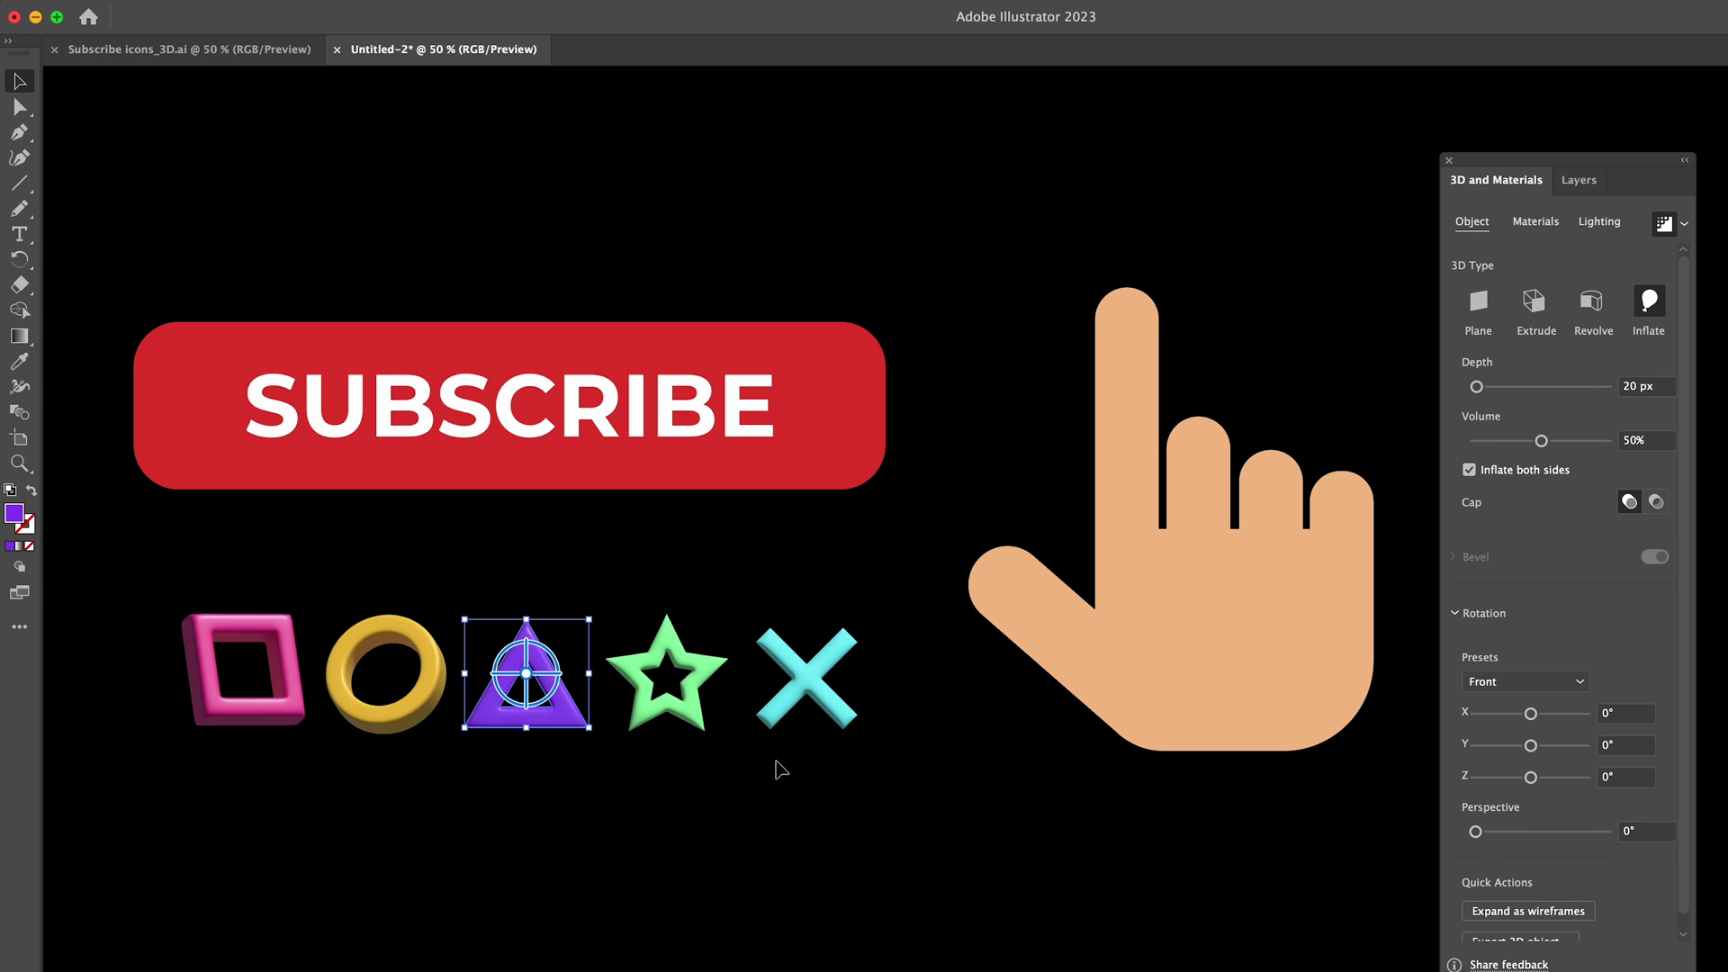
left_click(808, 796)
left_click(533, 675)
left_click_drag(531, 673, 579, 637)
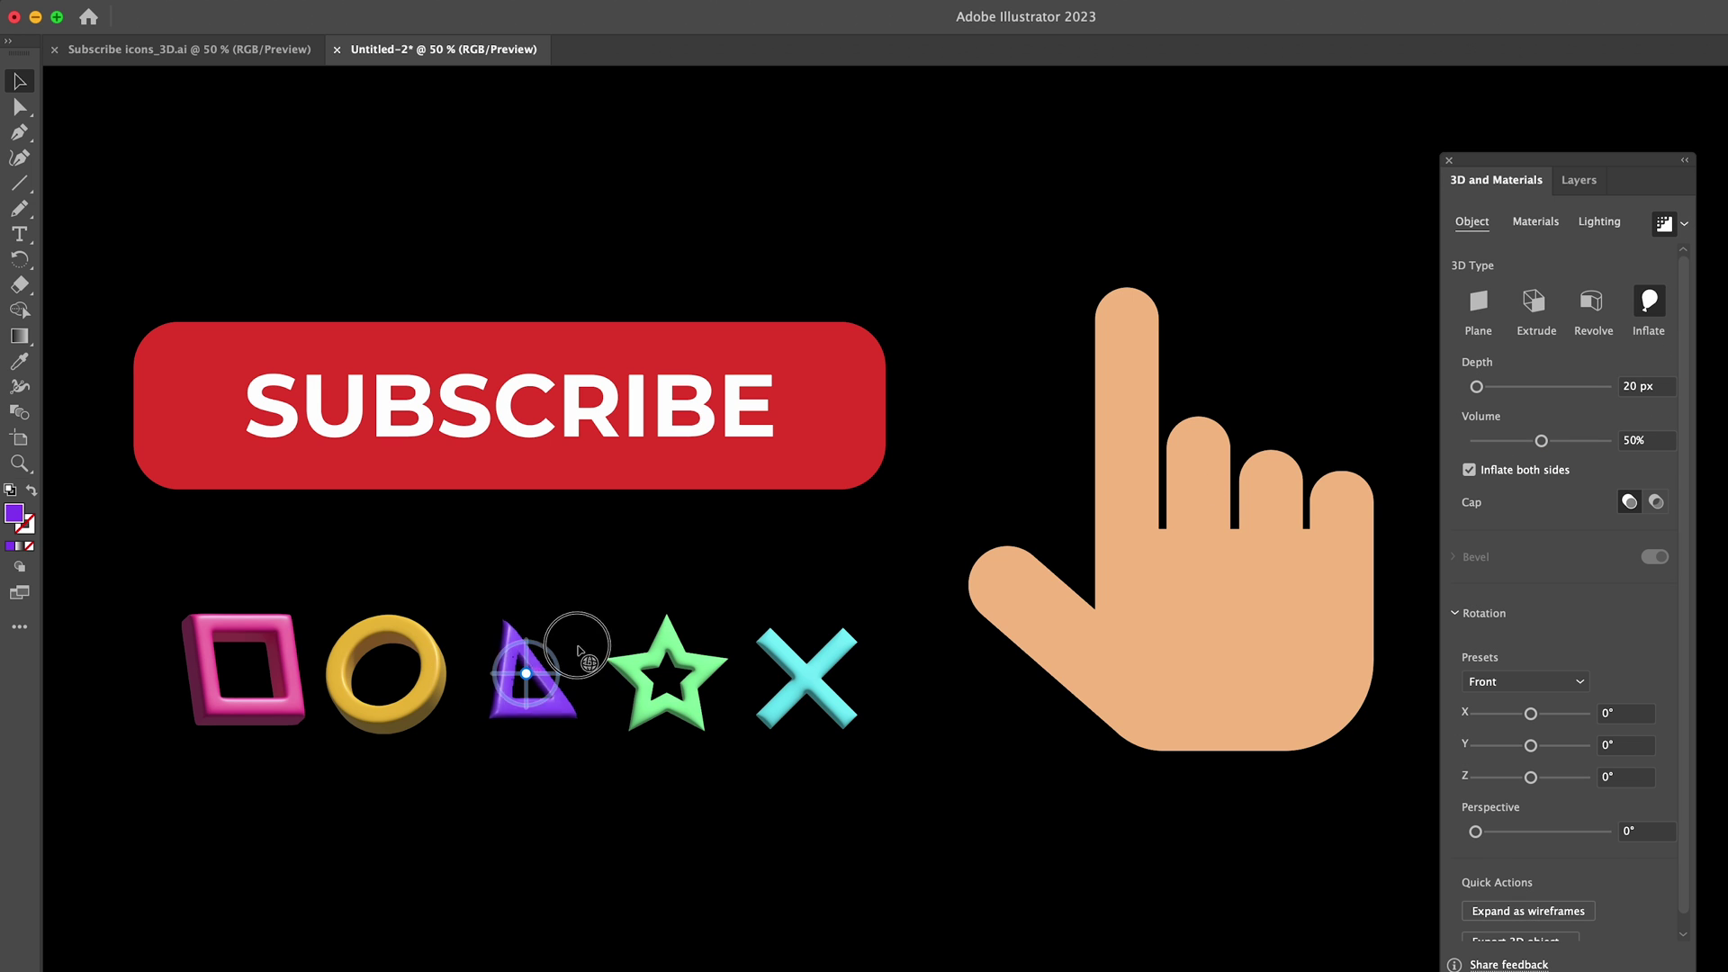
key("ctrl+z")
left_click(567, 783)
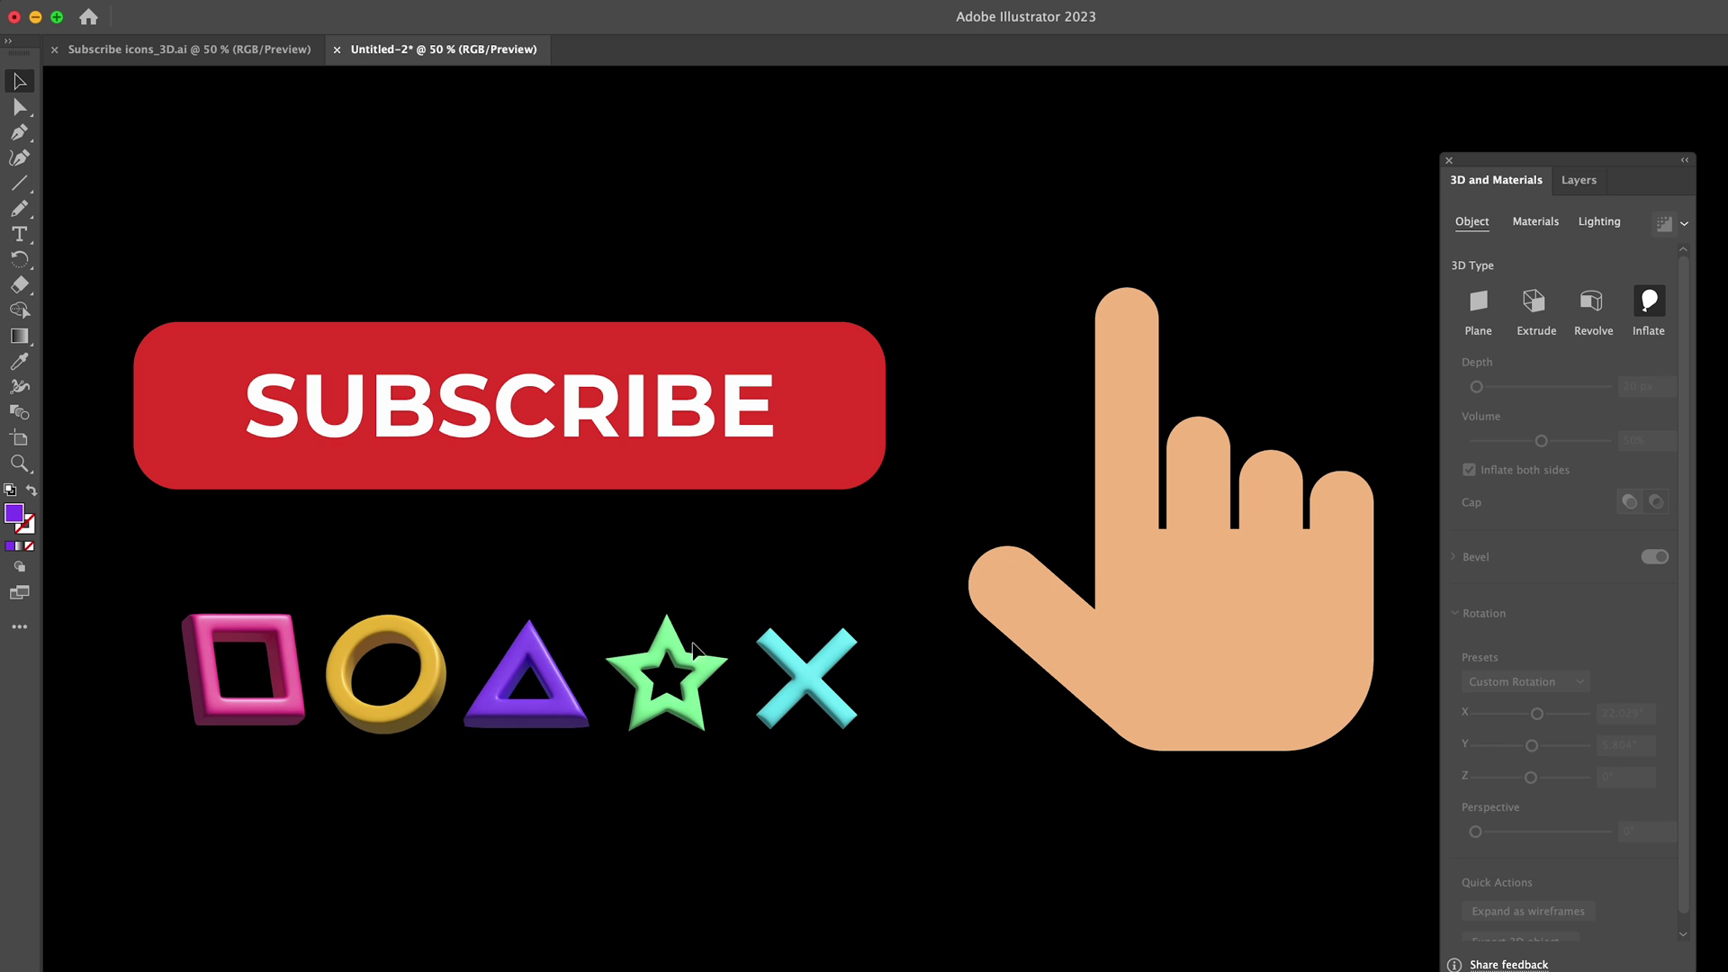
- Give the green star 50% volume, two-sided inflation, an 18 px depth and a tilt
left_click(693, 655)
left_click(1647, 386)
type("20")
key("Tab")
type("50")
key("Tab")
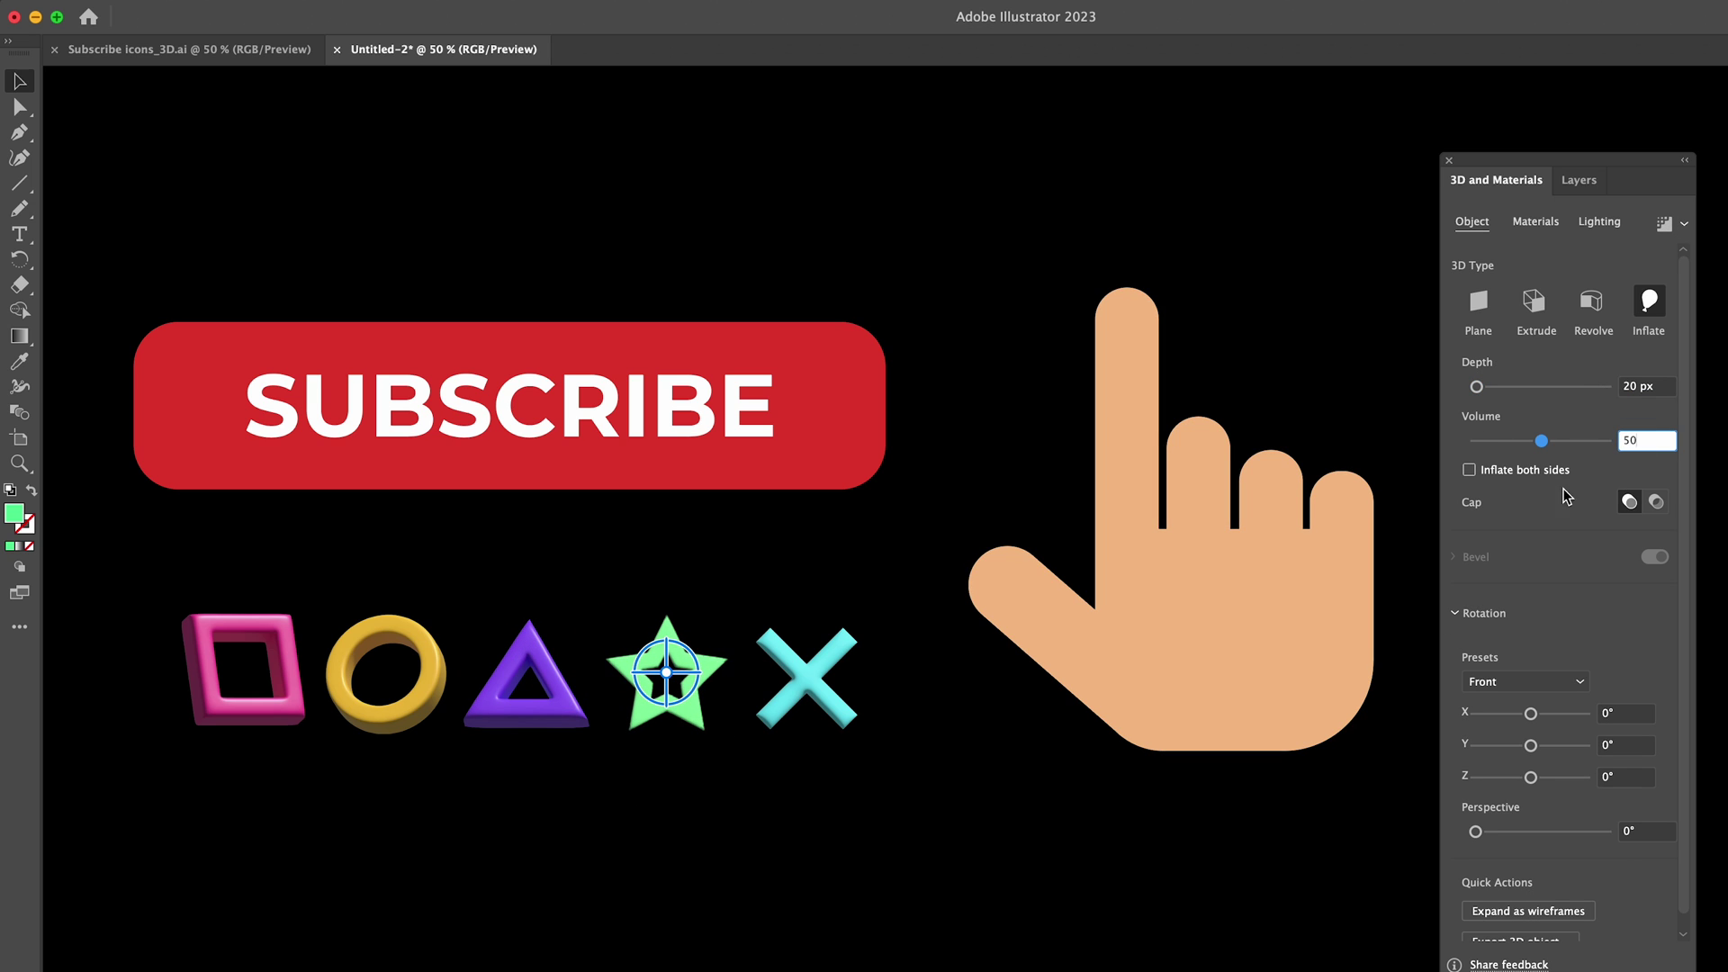
left_click(1469, 470)
left_click_drag(652, 680, 782, 573)
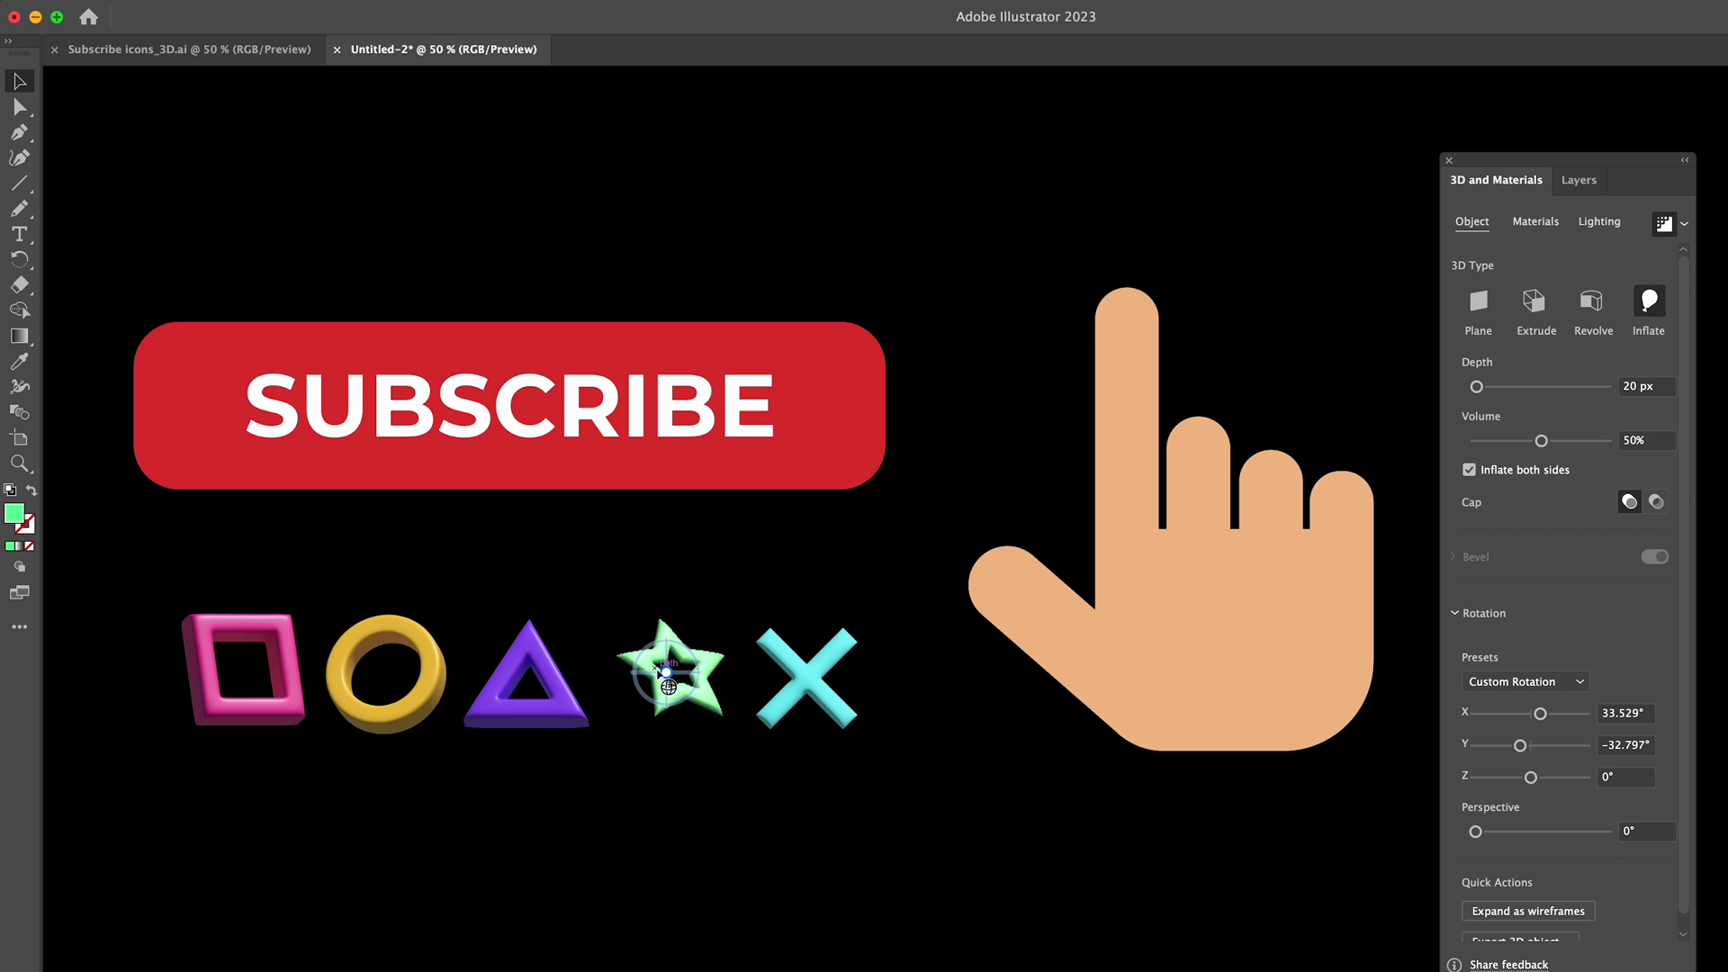
left_click_drag(671, 688, 724, 817)
left_click(1661, 386)
type("18")
left_click(931, 819)
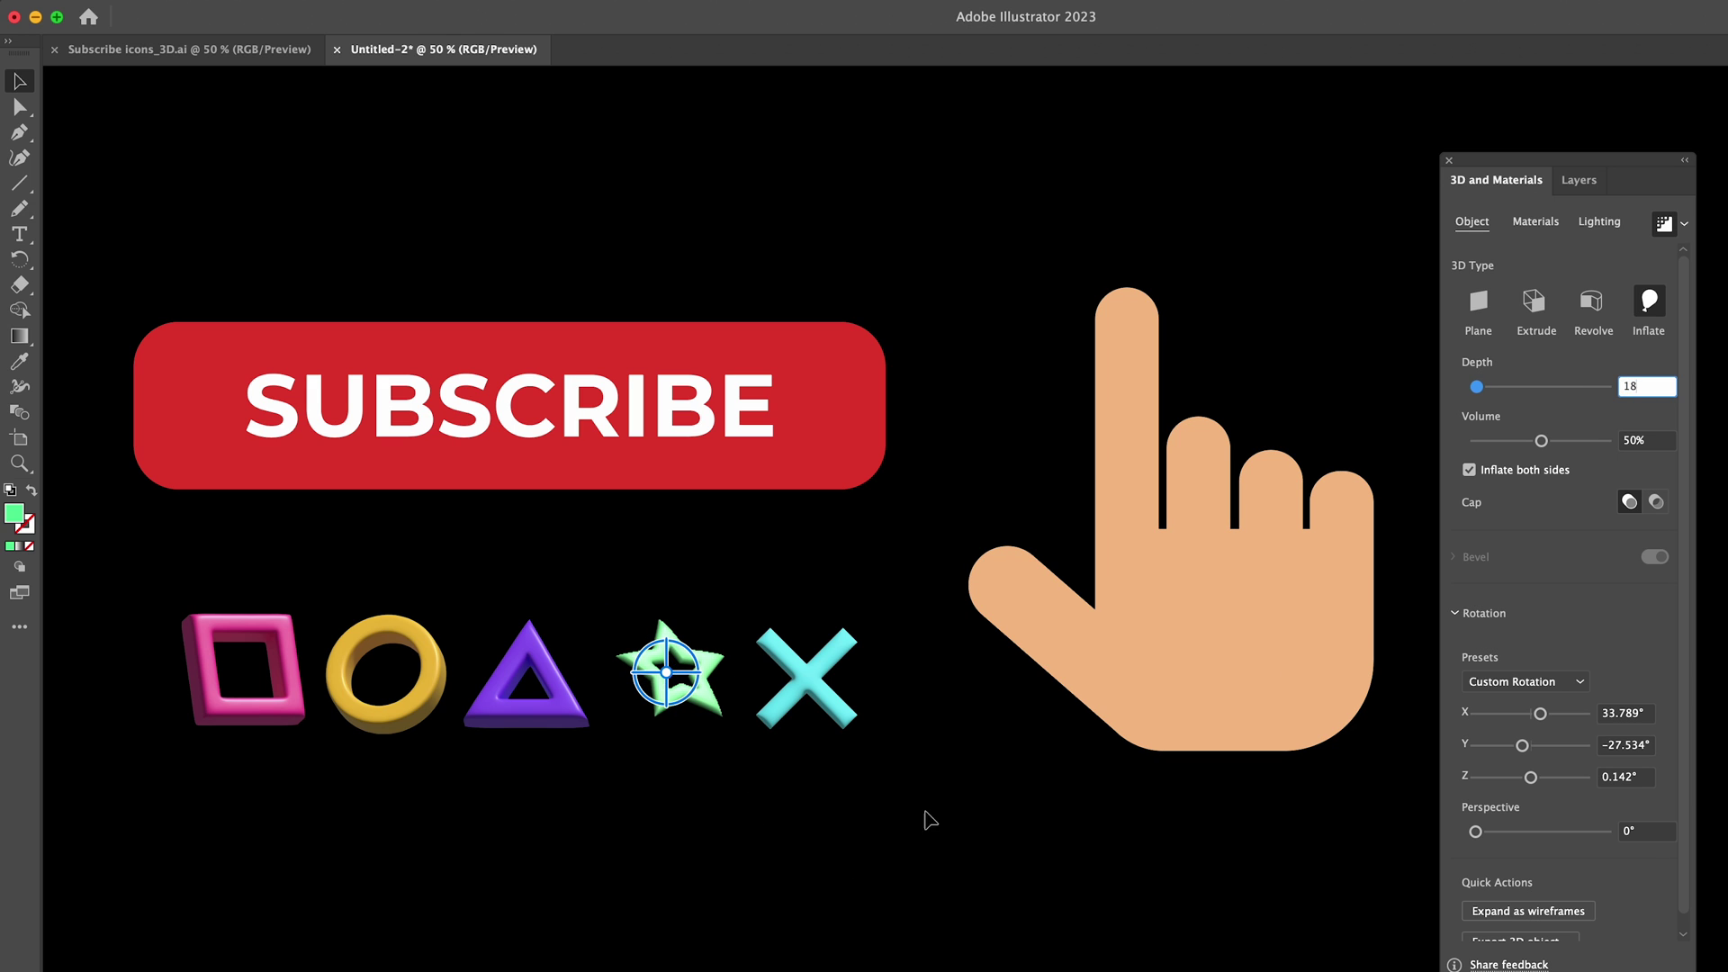
left_click(716, 720)
- Set the cyan X to 18 px depth and 50% volume, and tilt it in 3D
left_click(826, 704)
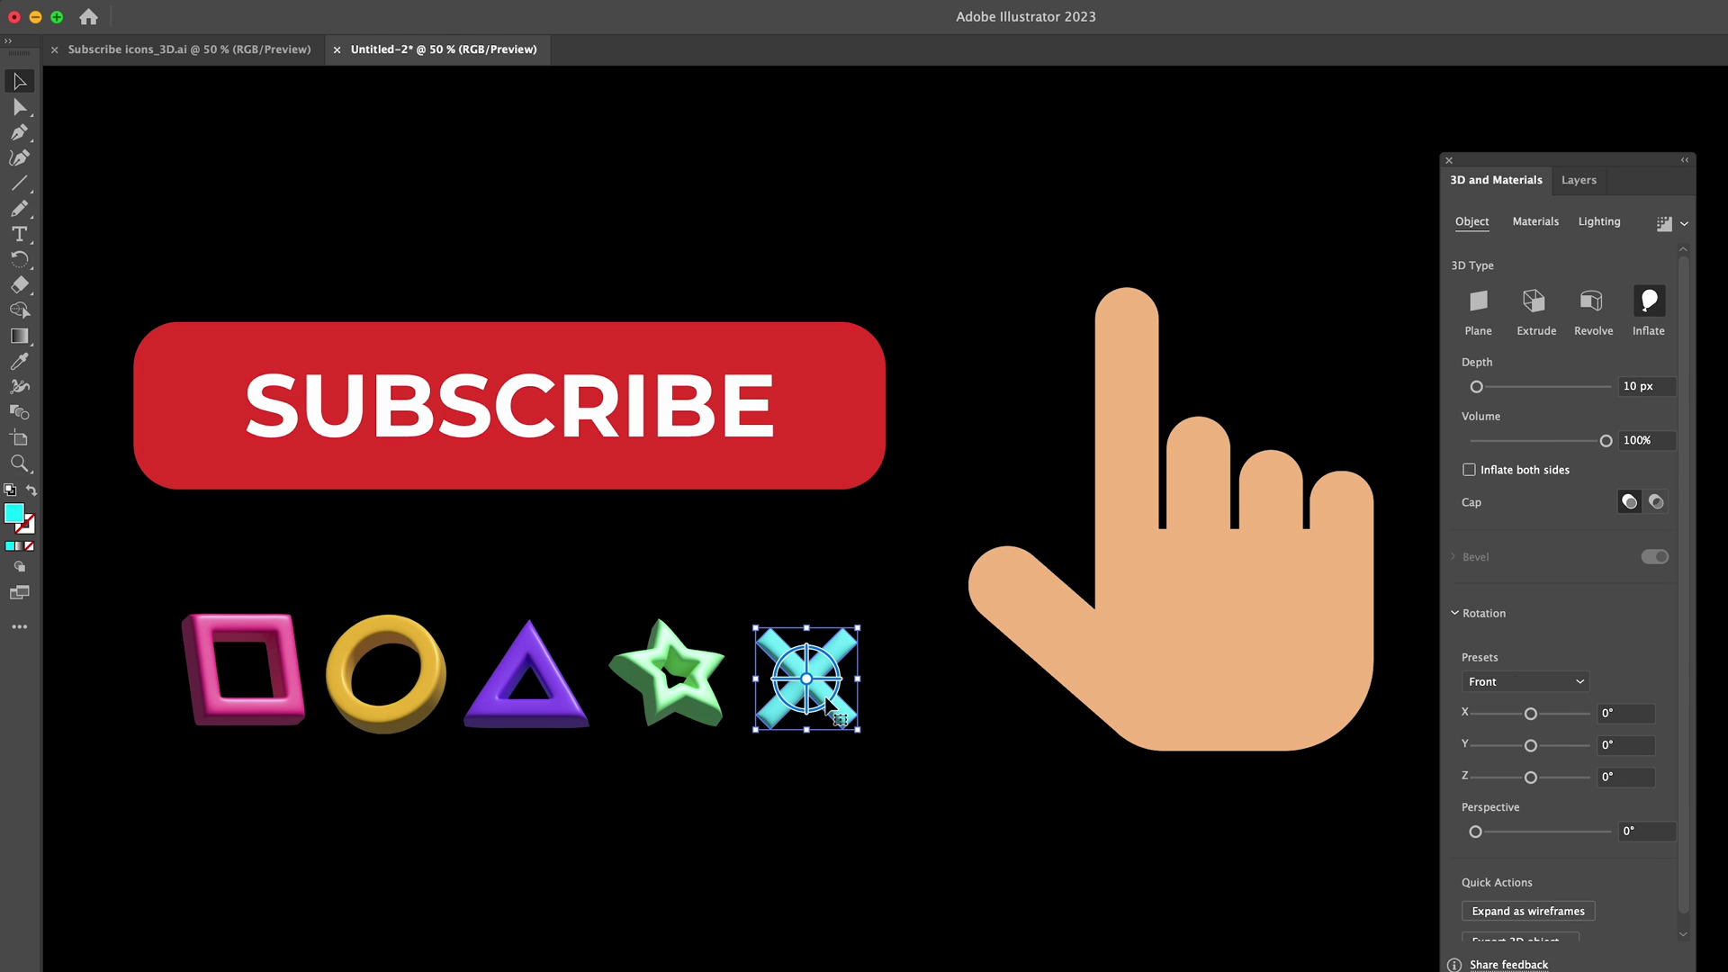
left_click(1661, 386)
type("18")
key("Tab")
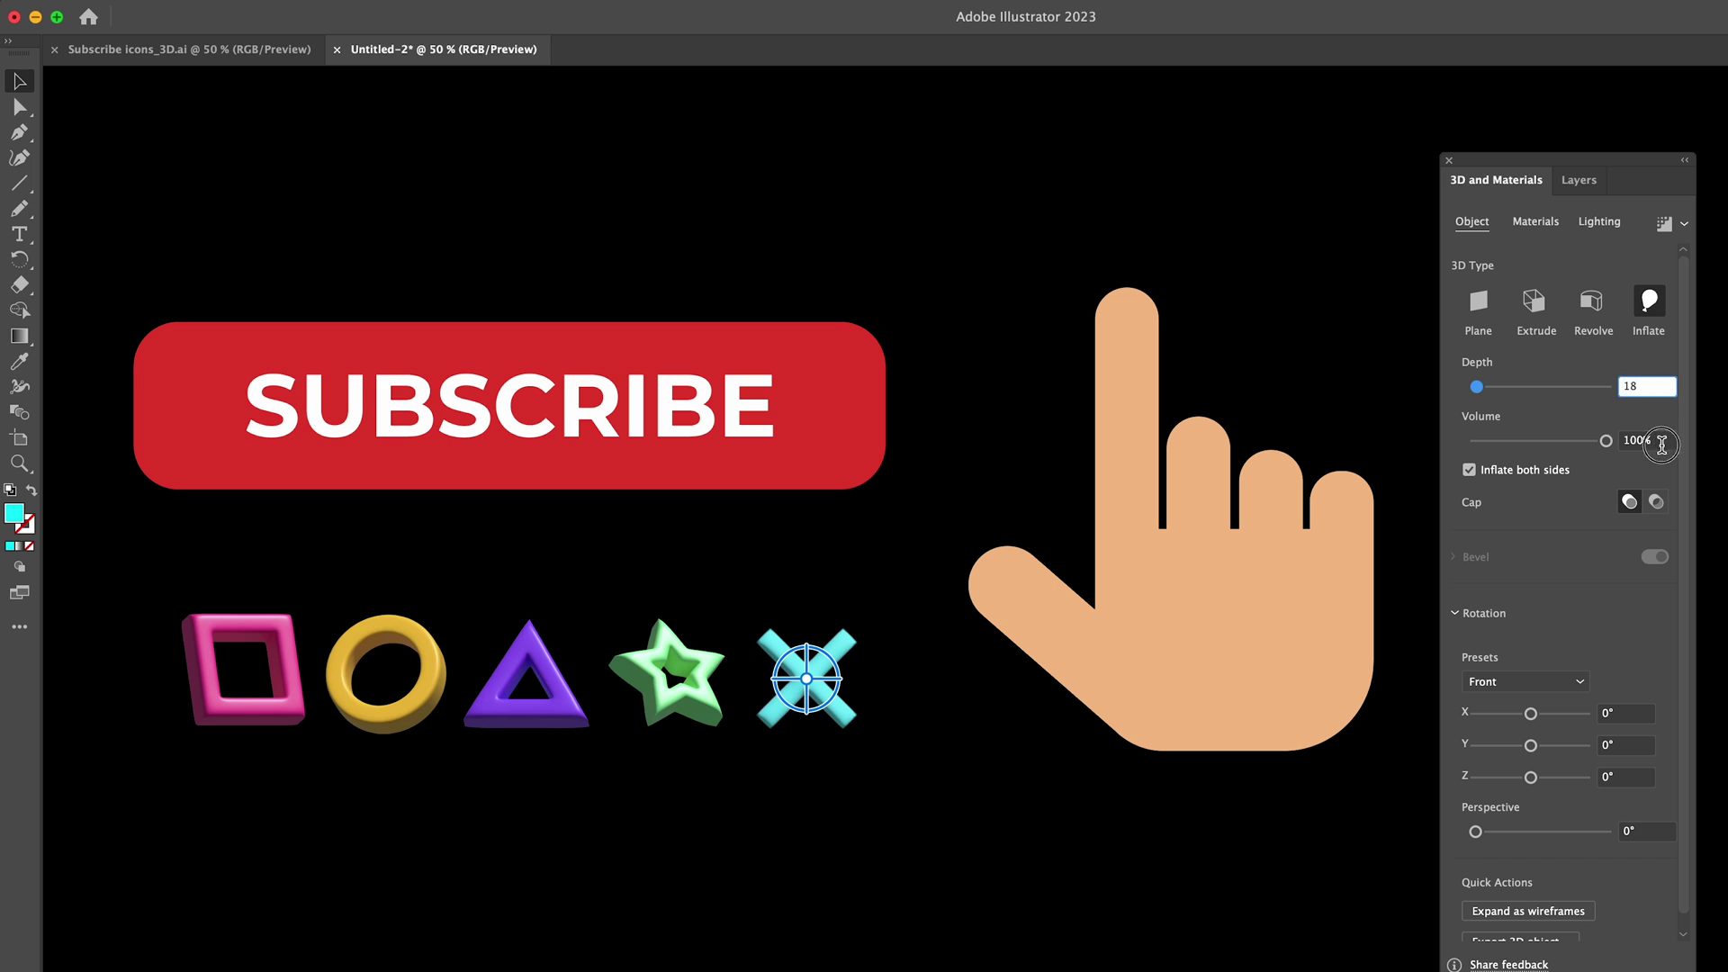
type("50")
key("Return")
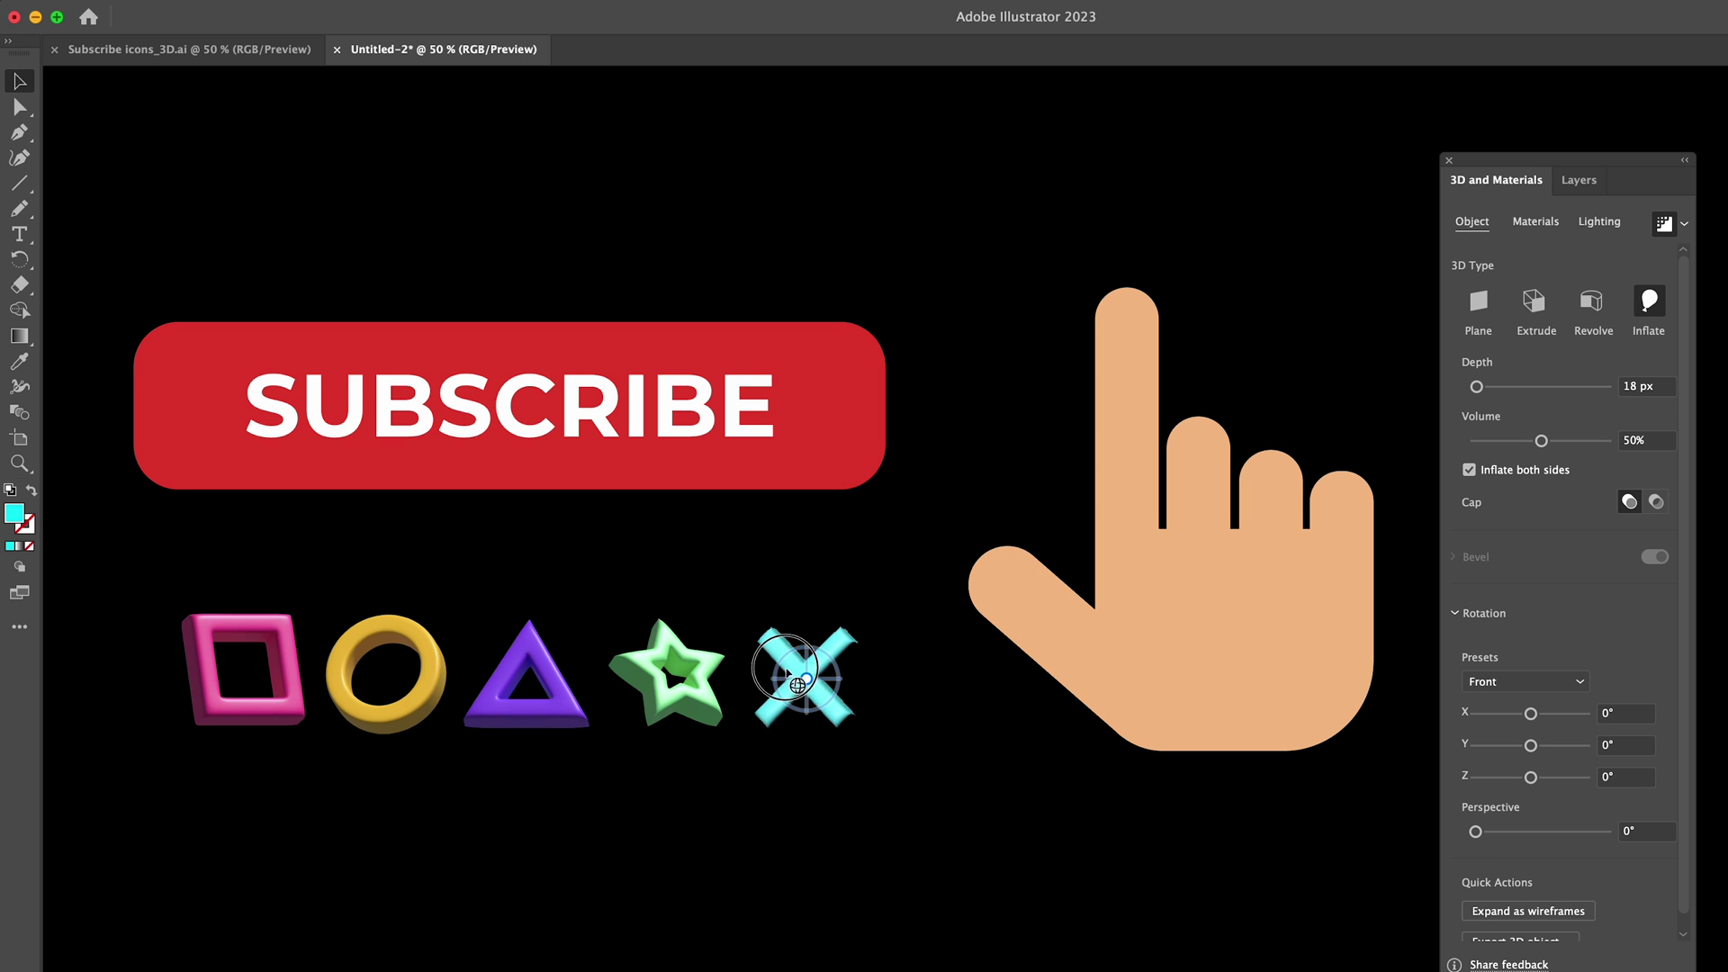
left_click_drag(806, 691, 792, 711)
left_click(879, 648)
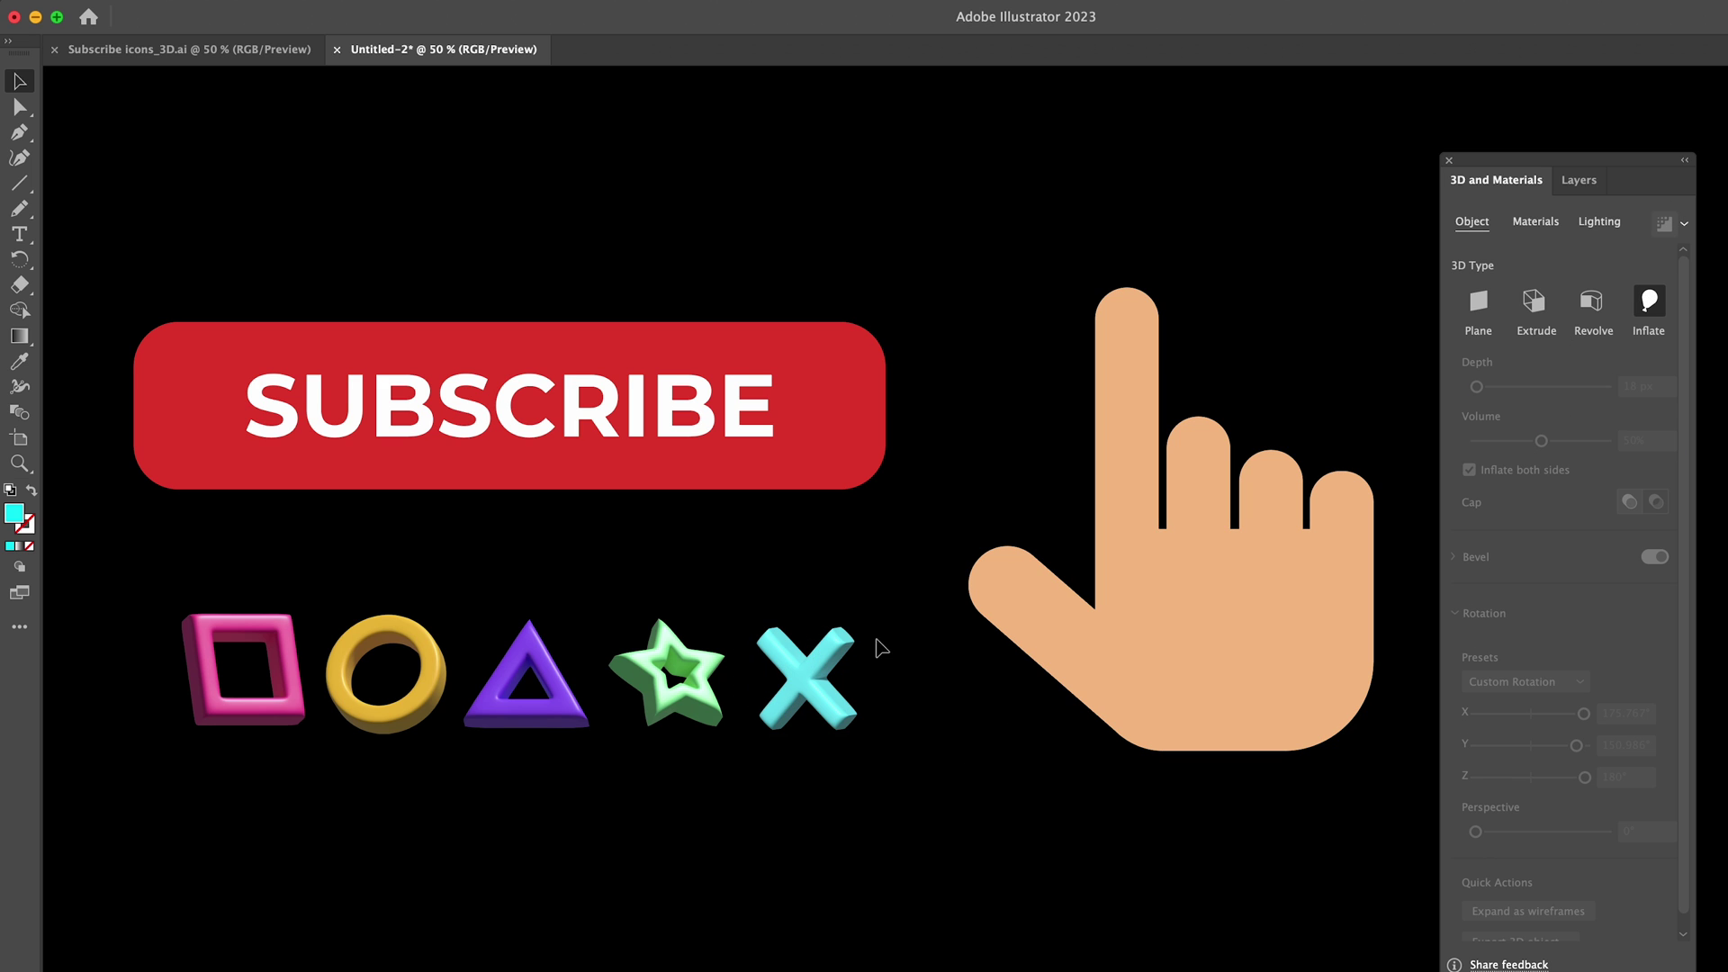
left_click(841, 436)
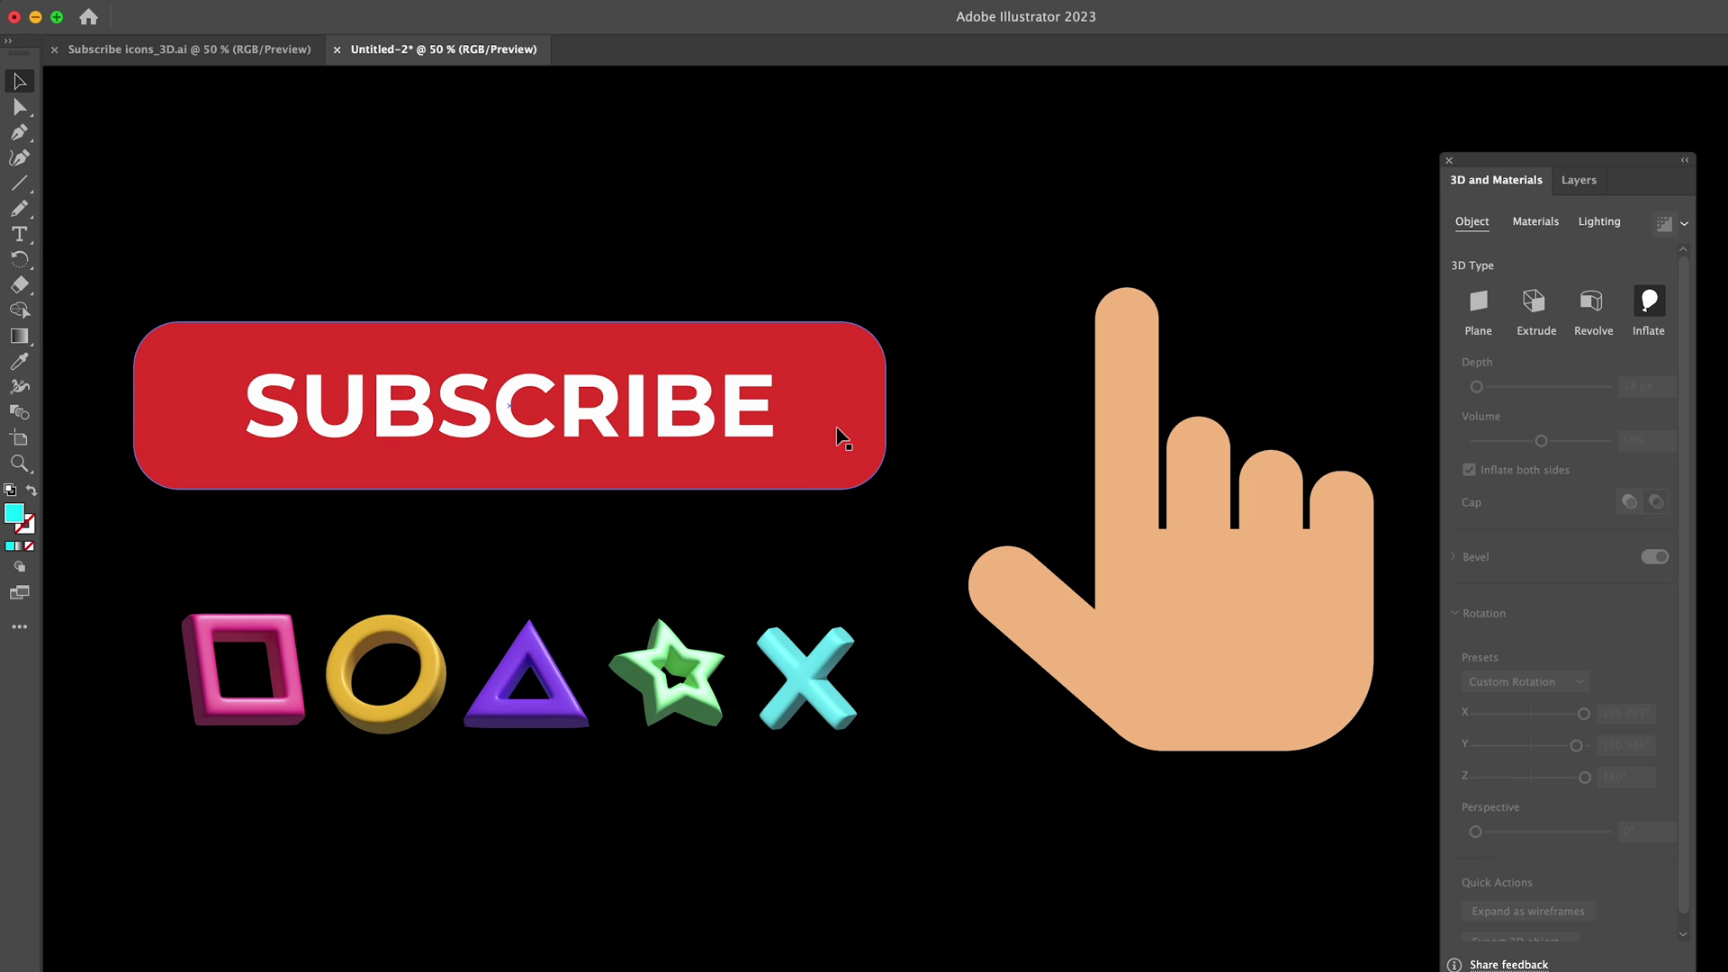
- Inflate the SUBSCRIBE button into 3D and tilt it slightly
left_click(1650, 305)
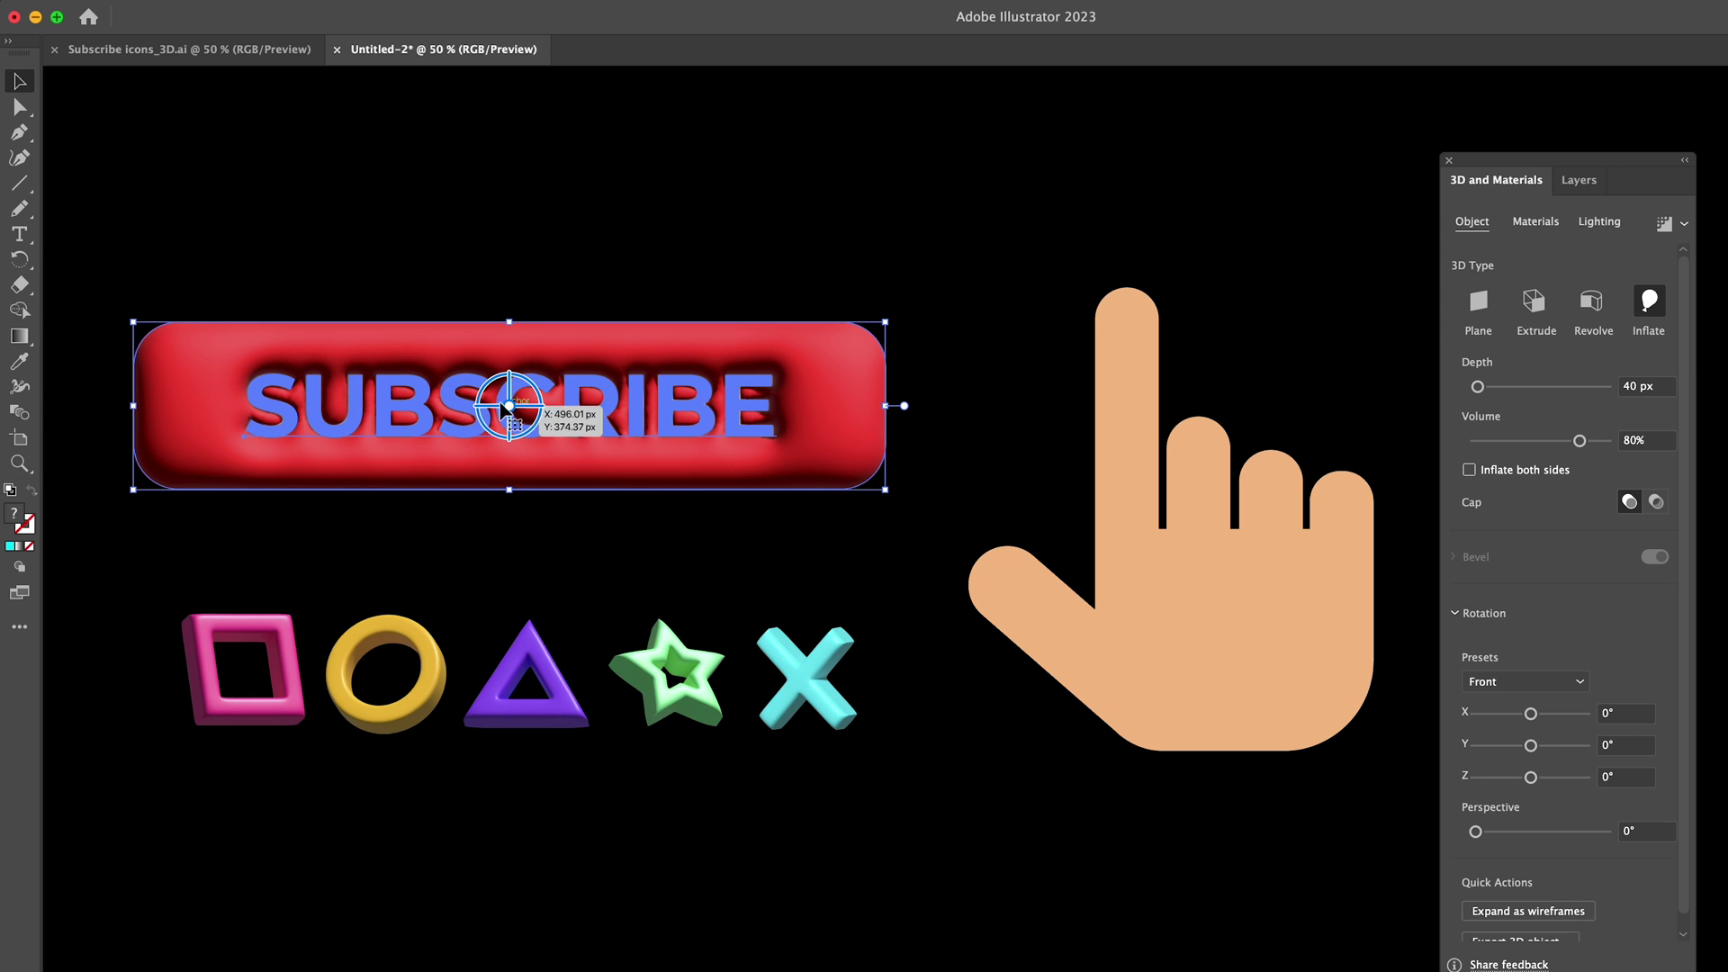
mouse_move(510, 404)
left_mouse_down()
mouse_move(529, 402)
mouse_move(504, 397)
left_mouse_up()
left_click(957, 248)
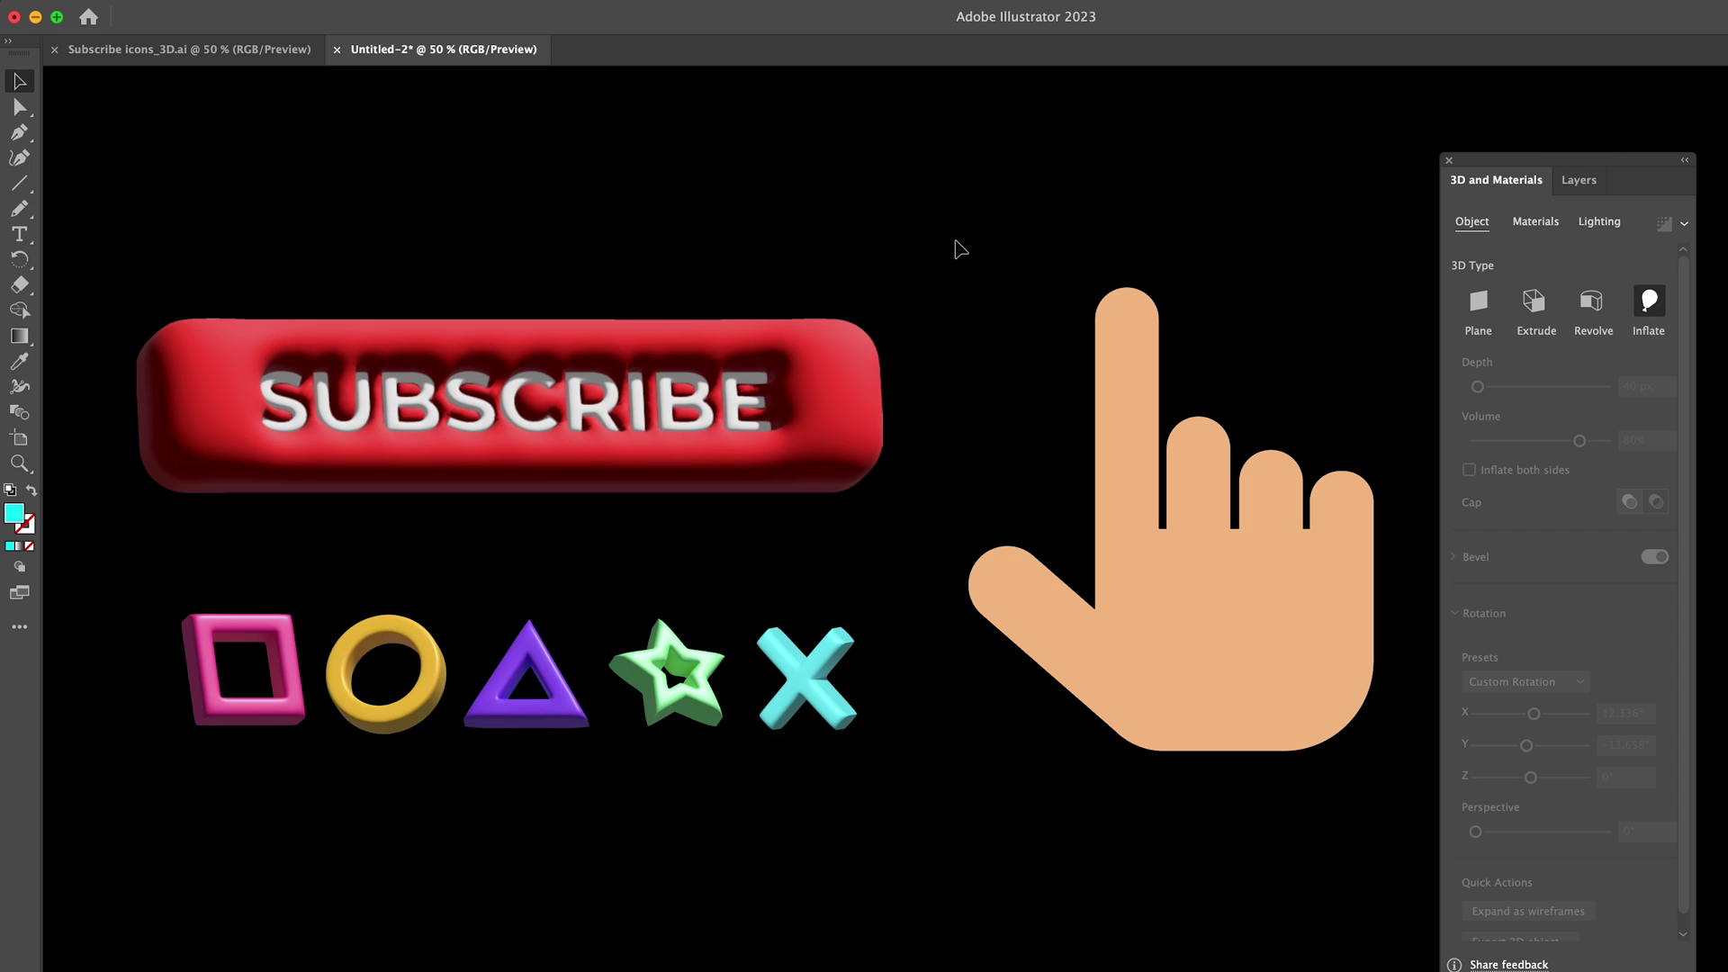
left_click(841, 404)
- Set the button's inflation volume to 40% and depth to 80 px
left_click_drag(1658, 446, 1594, 448)
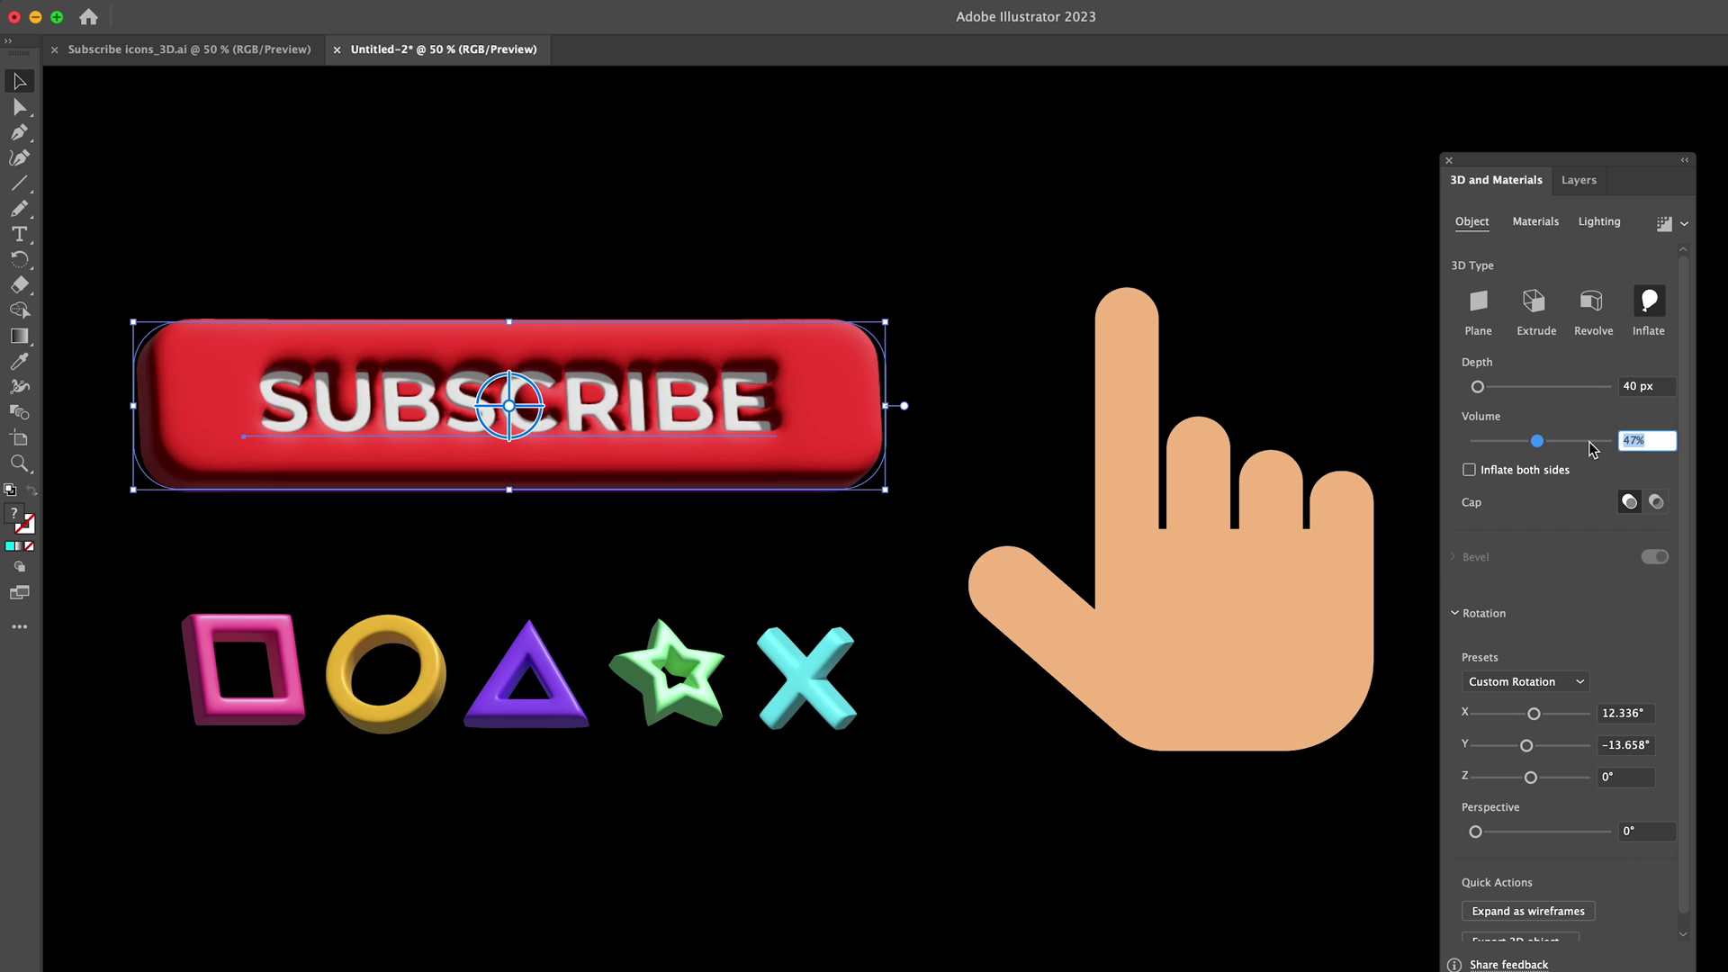
type("40")
key("Return")
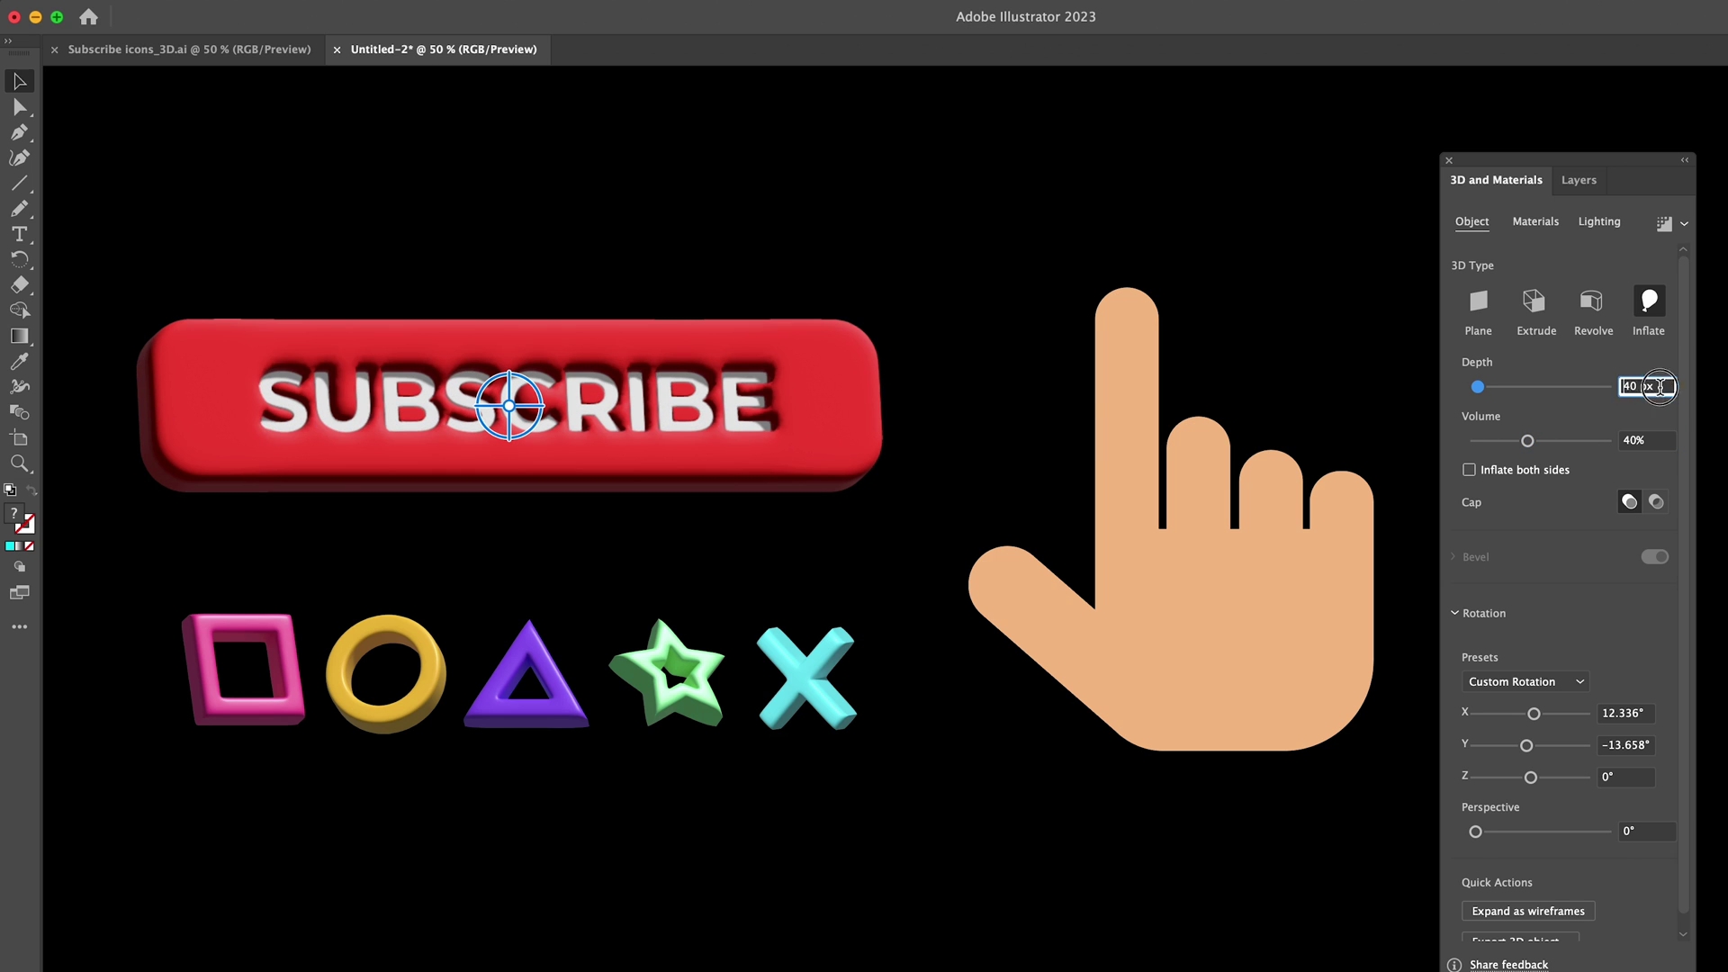
key("shift+Tab")
type("80")
key("Return")
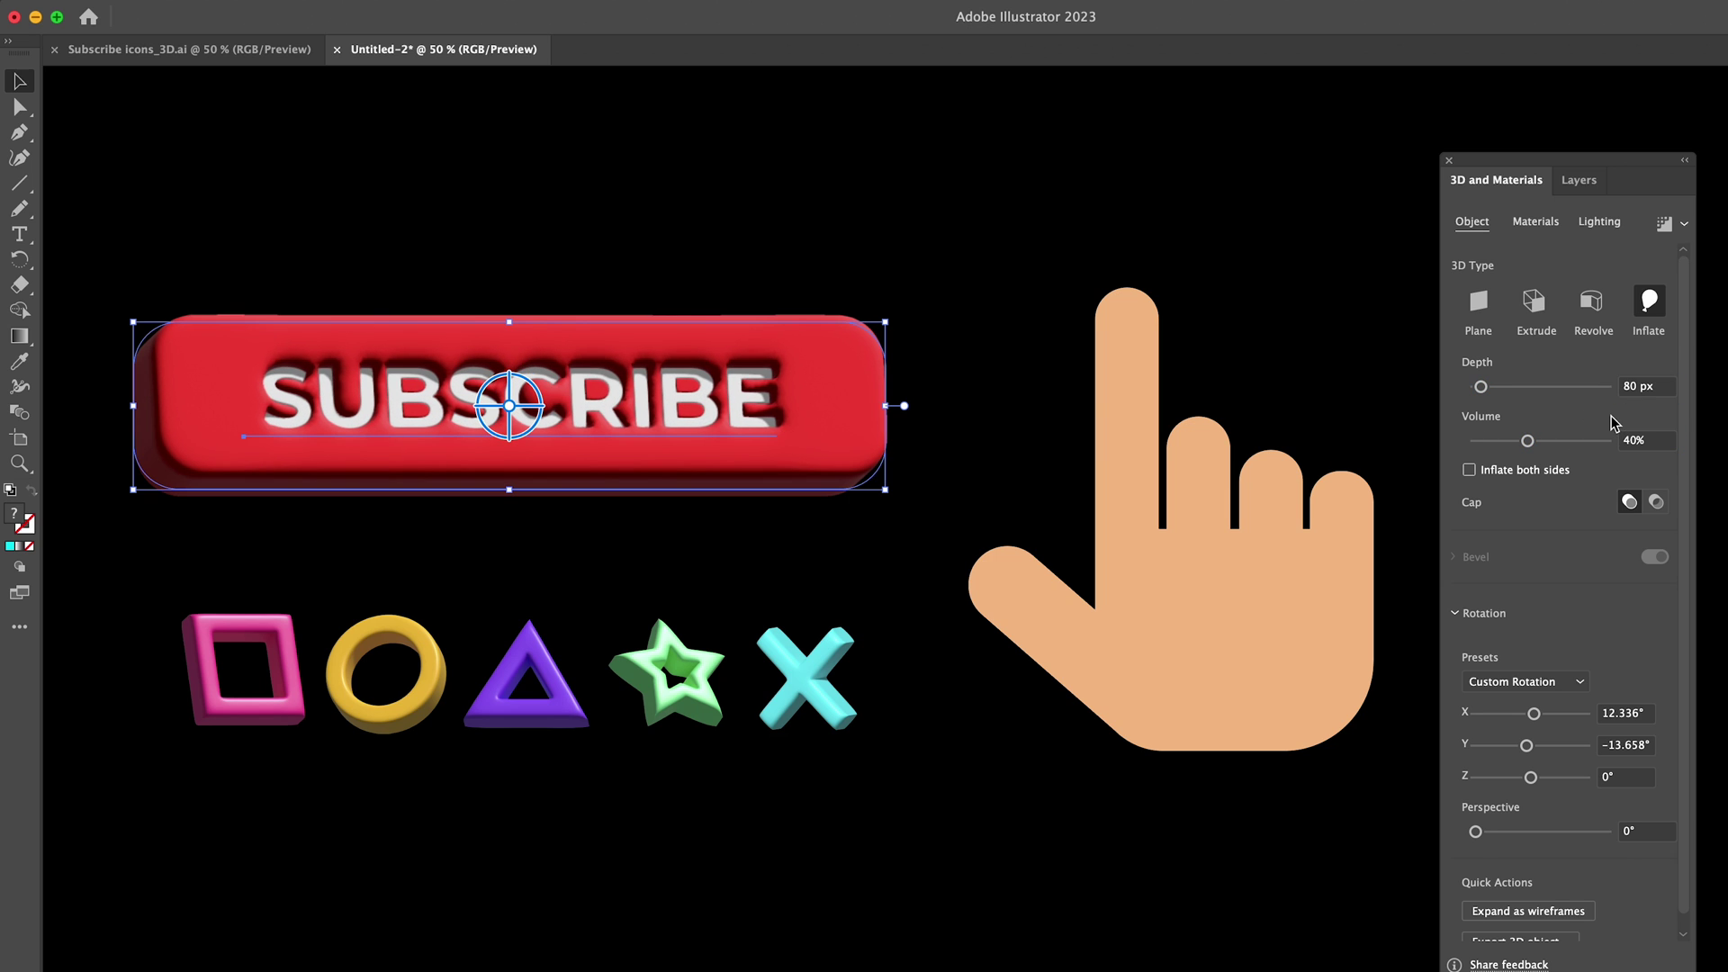
left_click(981, 317)
left_click(858, 367)
left_click(980, 324)
left_click(815, 371)
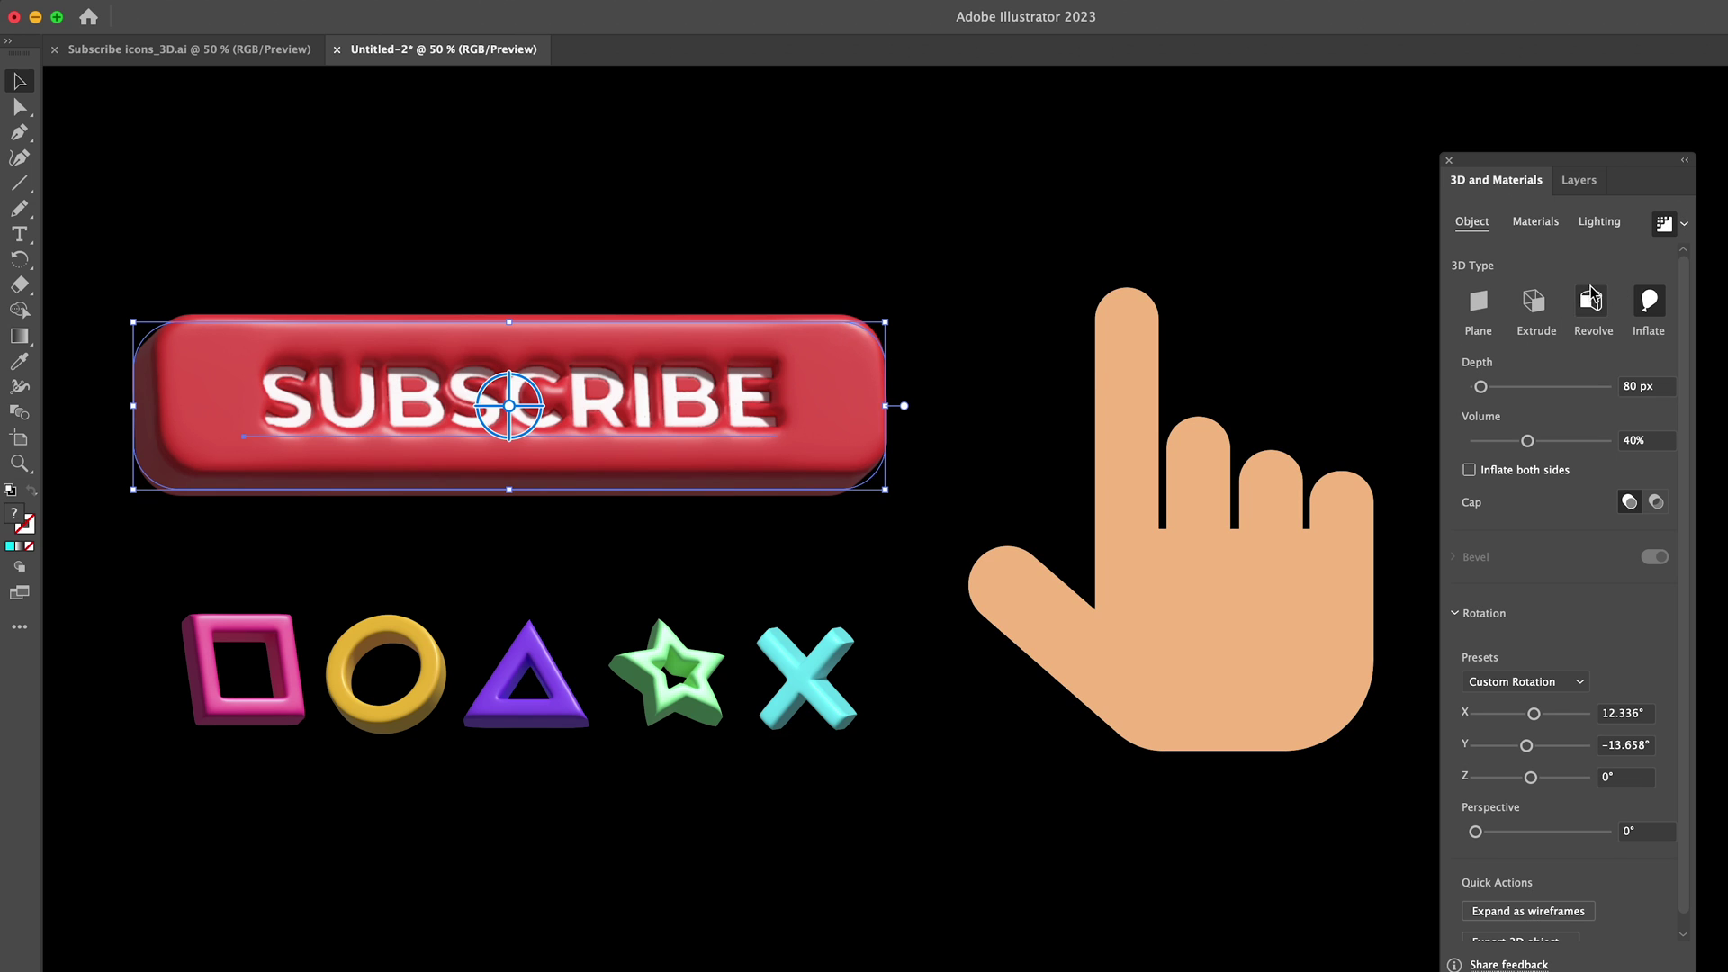
- Set the button's lighting to 76% ambient intensity and 69% softness
left_click(1611, 228)
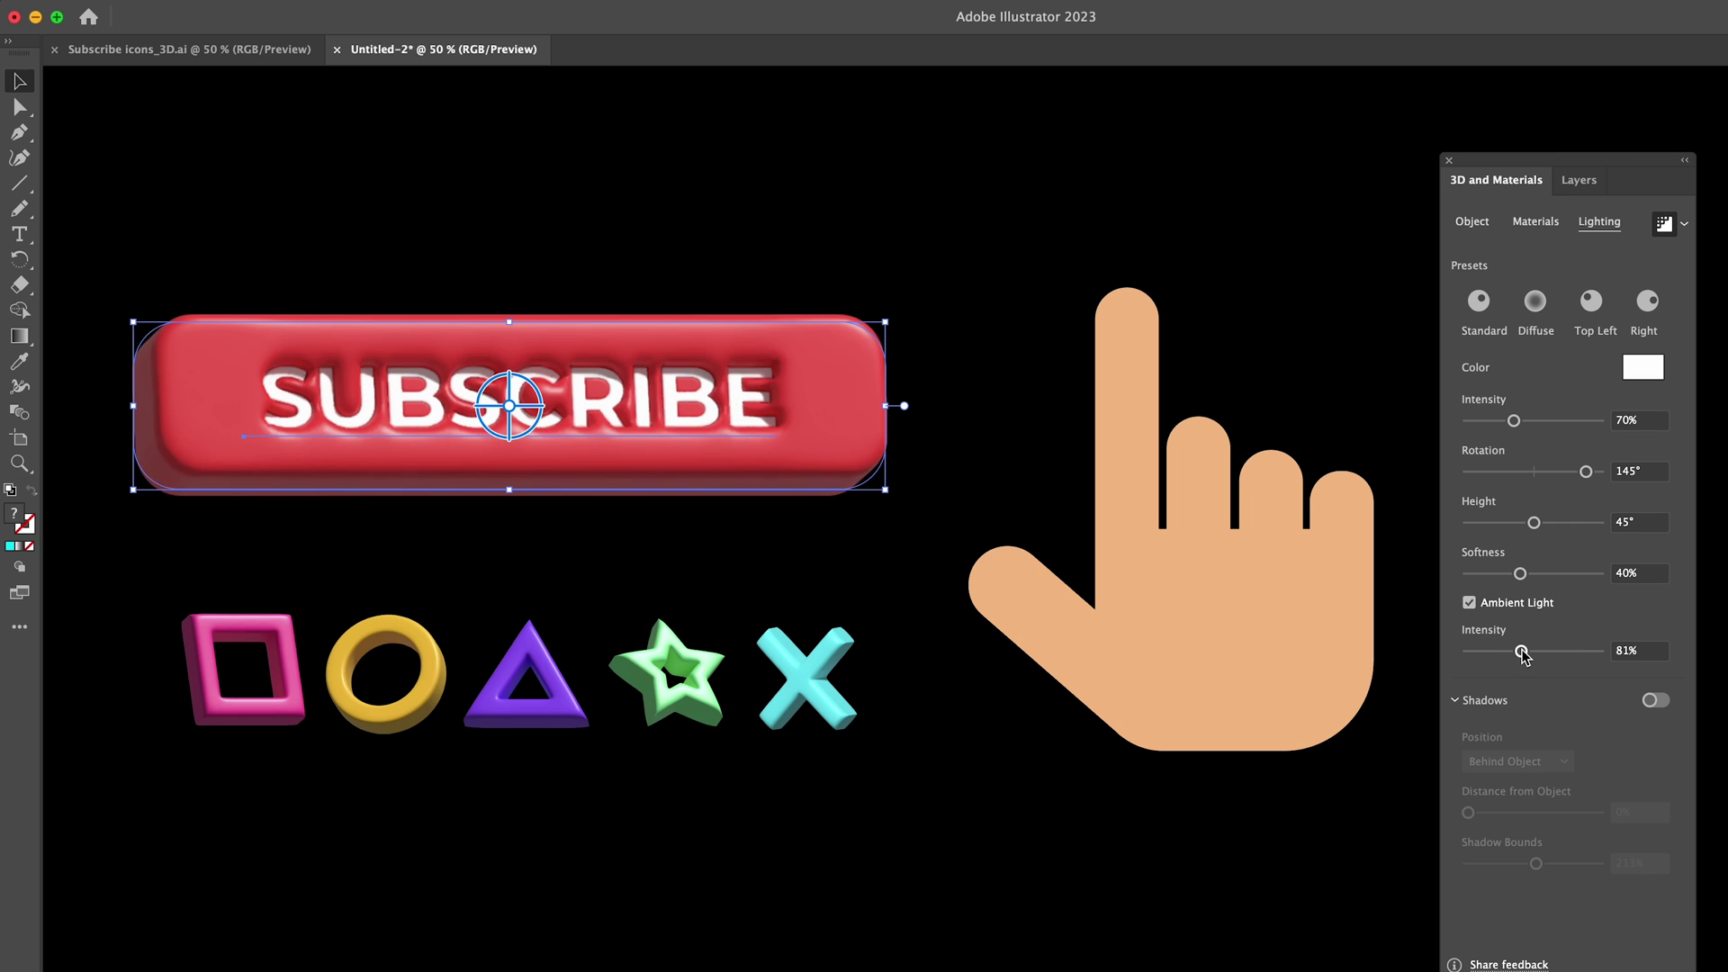
left_click(1519, 651)
left_click_drag(1541, 579, 1555, 579)
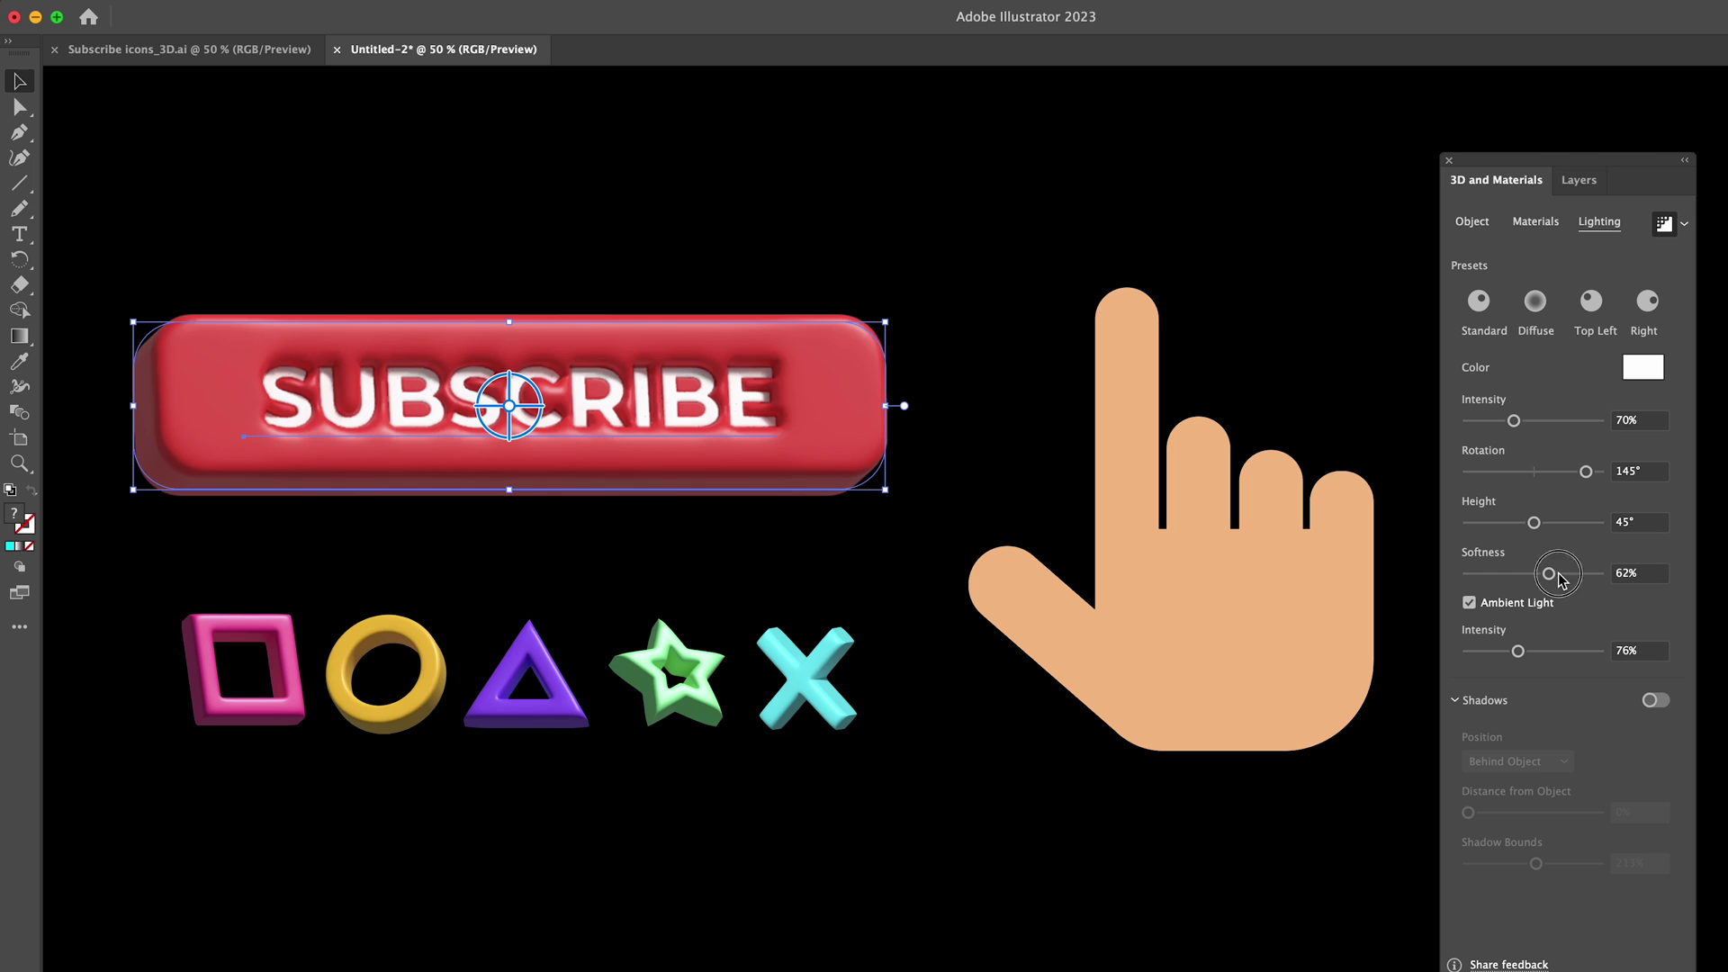
left_click(1559, 577)
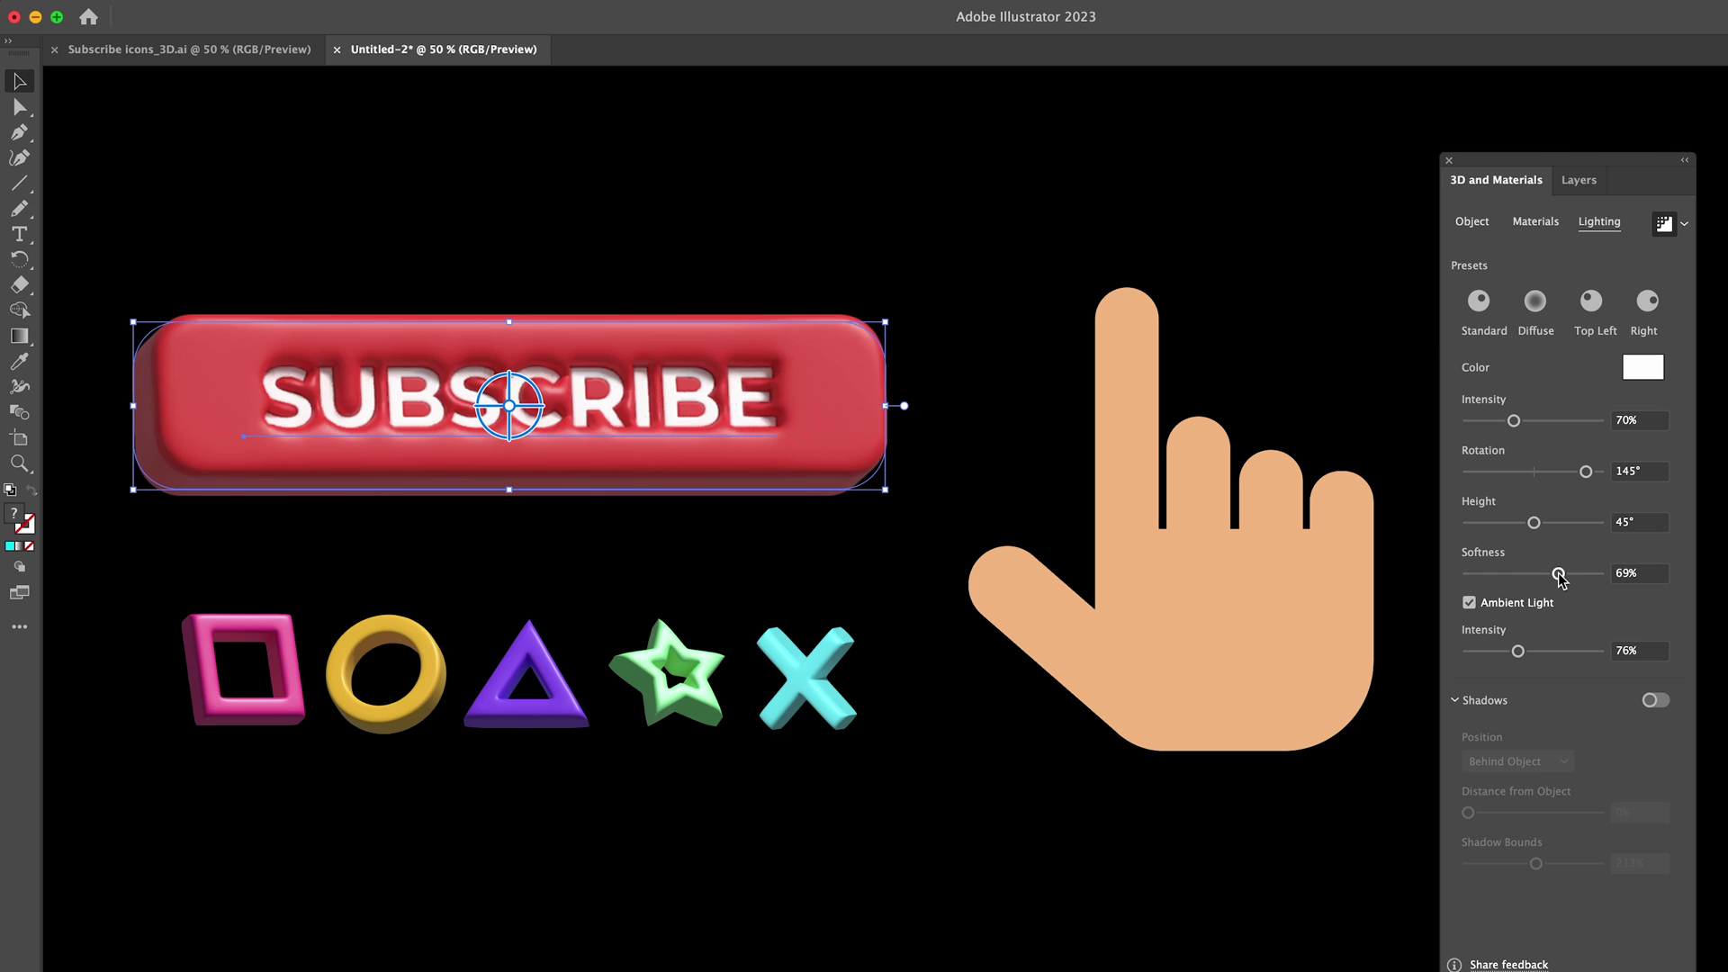
left_click(907, 248)
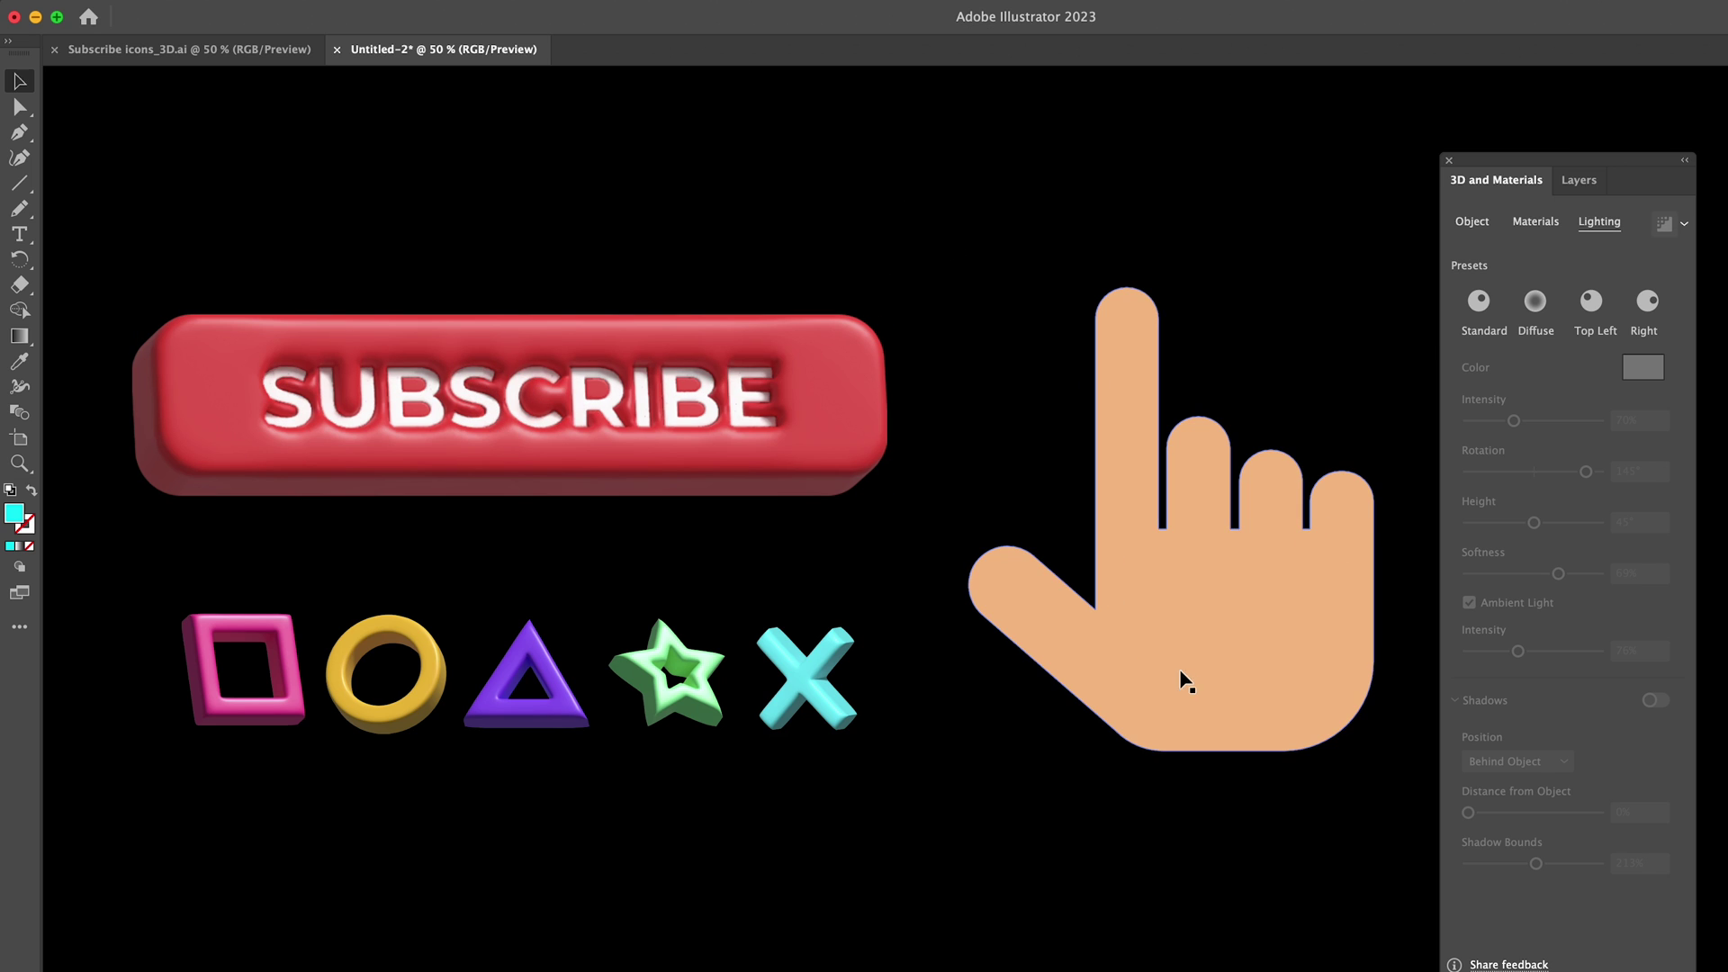
left_click(1245, 651)
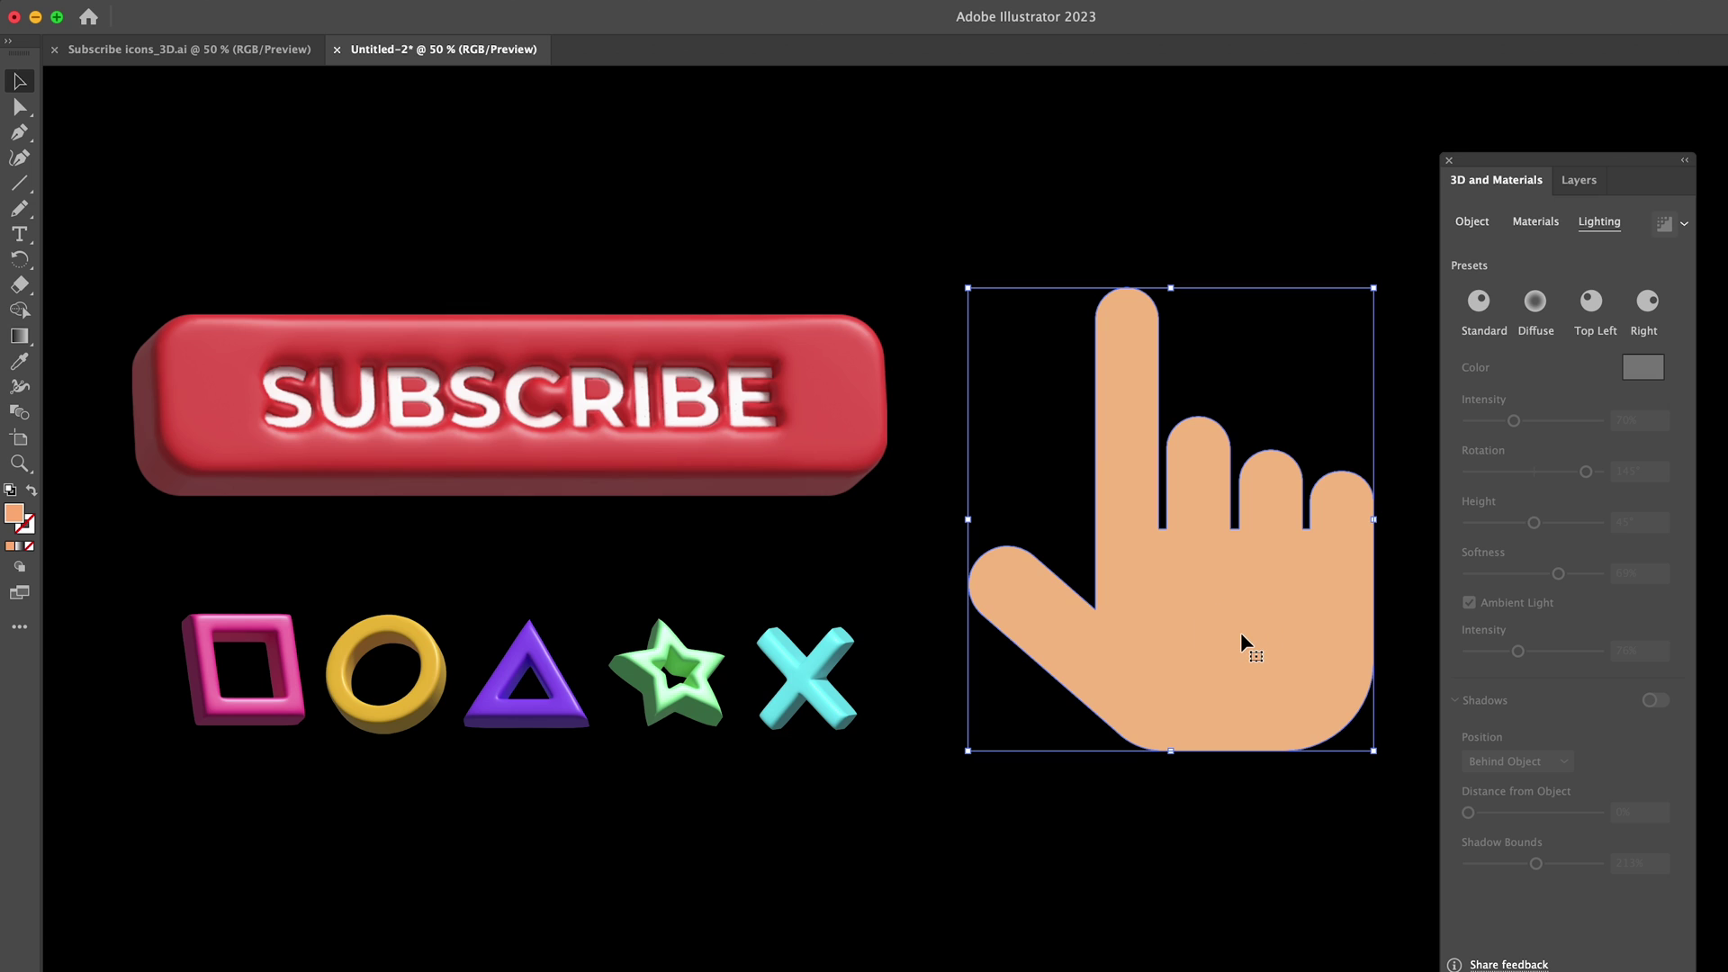
- Inflate the hand in 3D with ray-traced rendering and rotate it sideways
left_click(1472, 221)
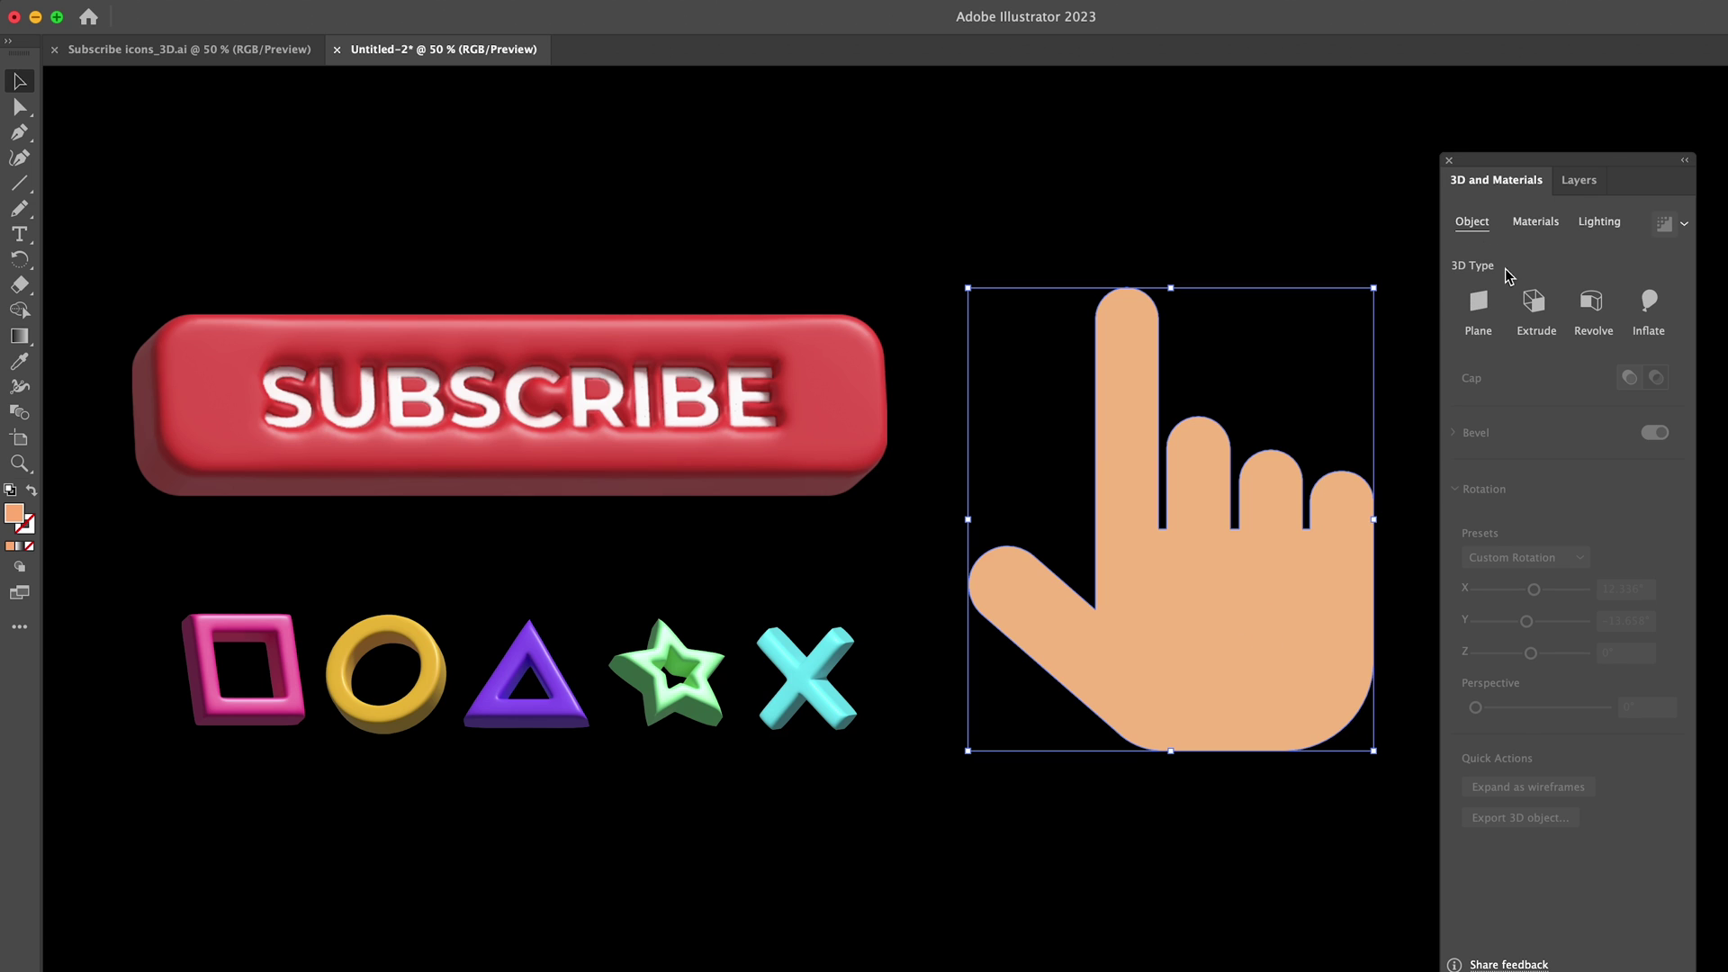
left_click(1646, 304)
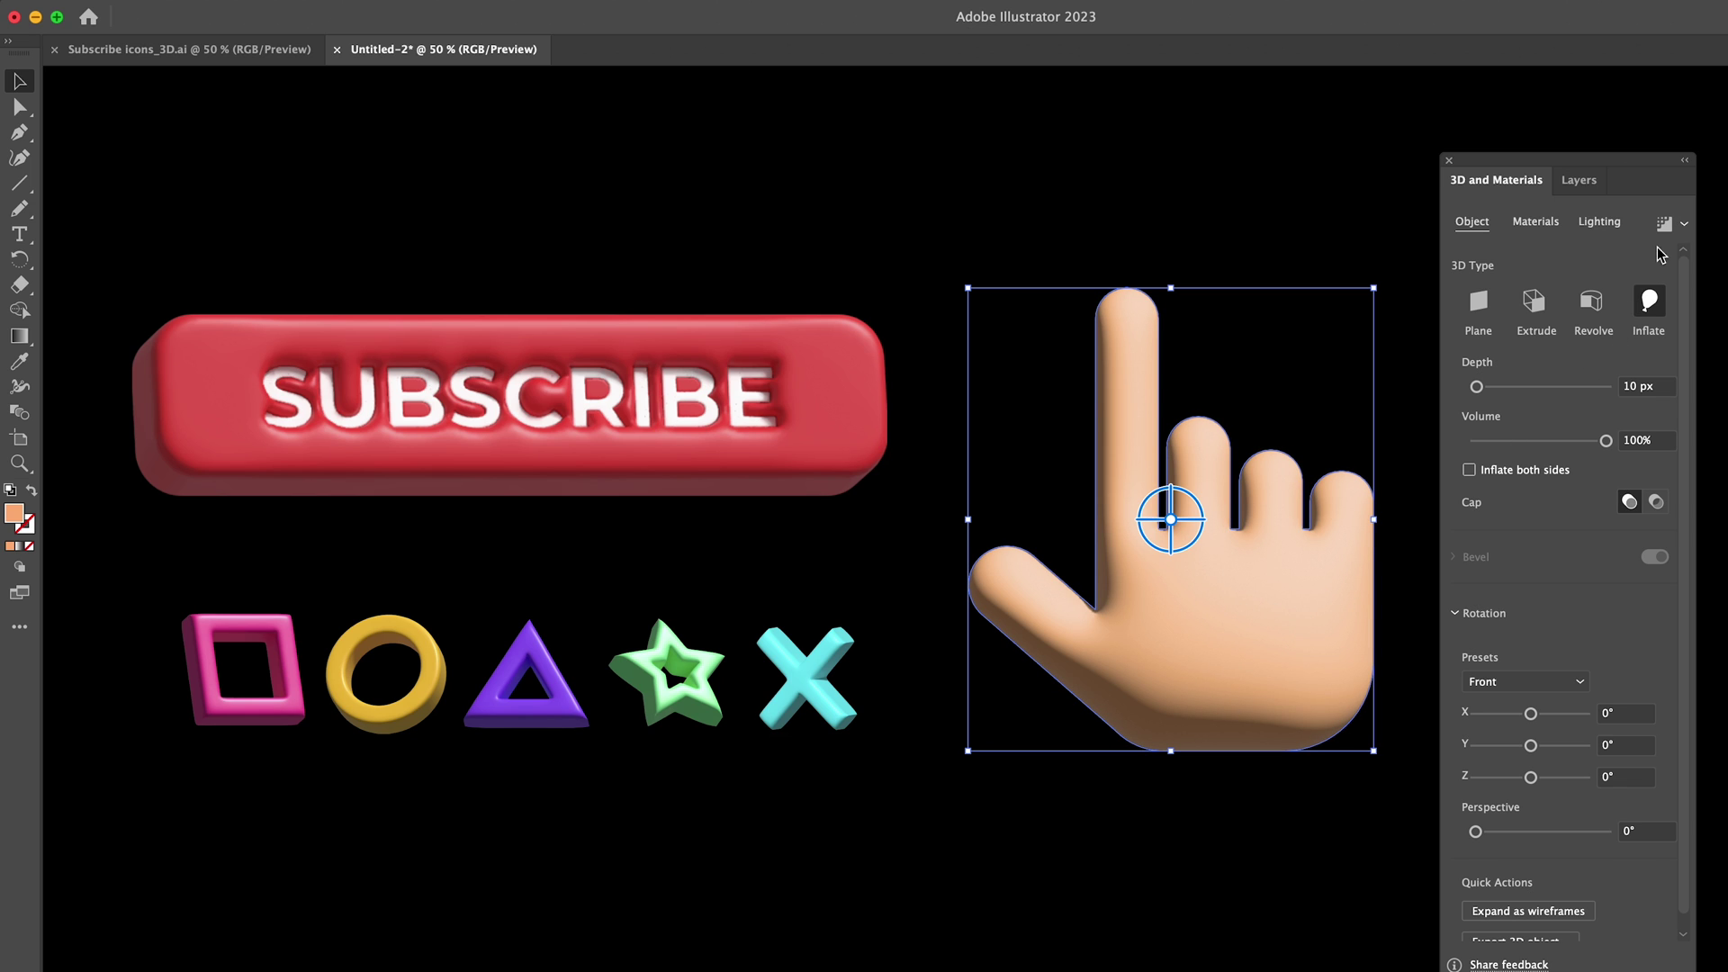
left_click(1664, 225)
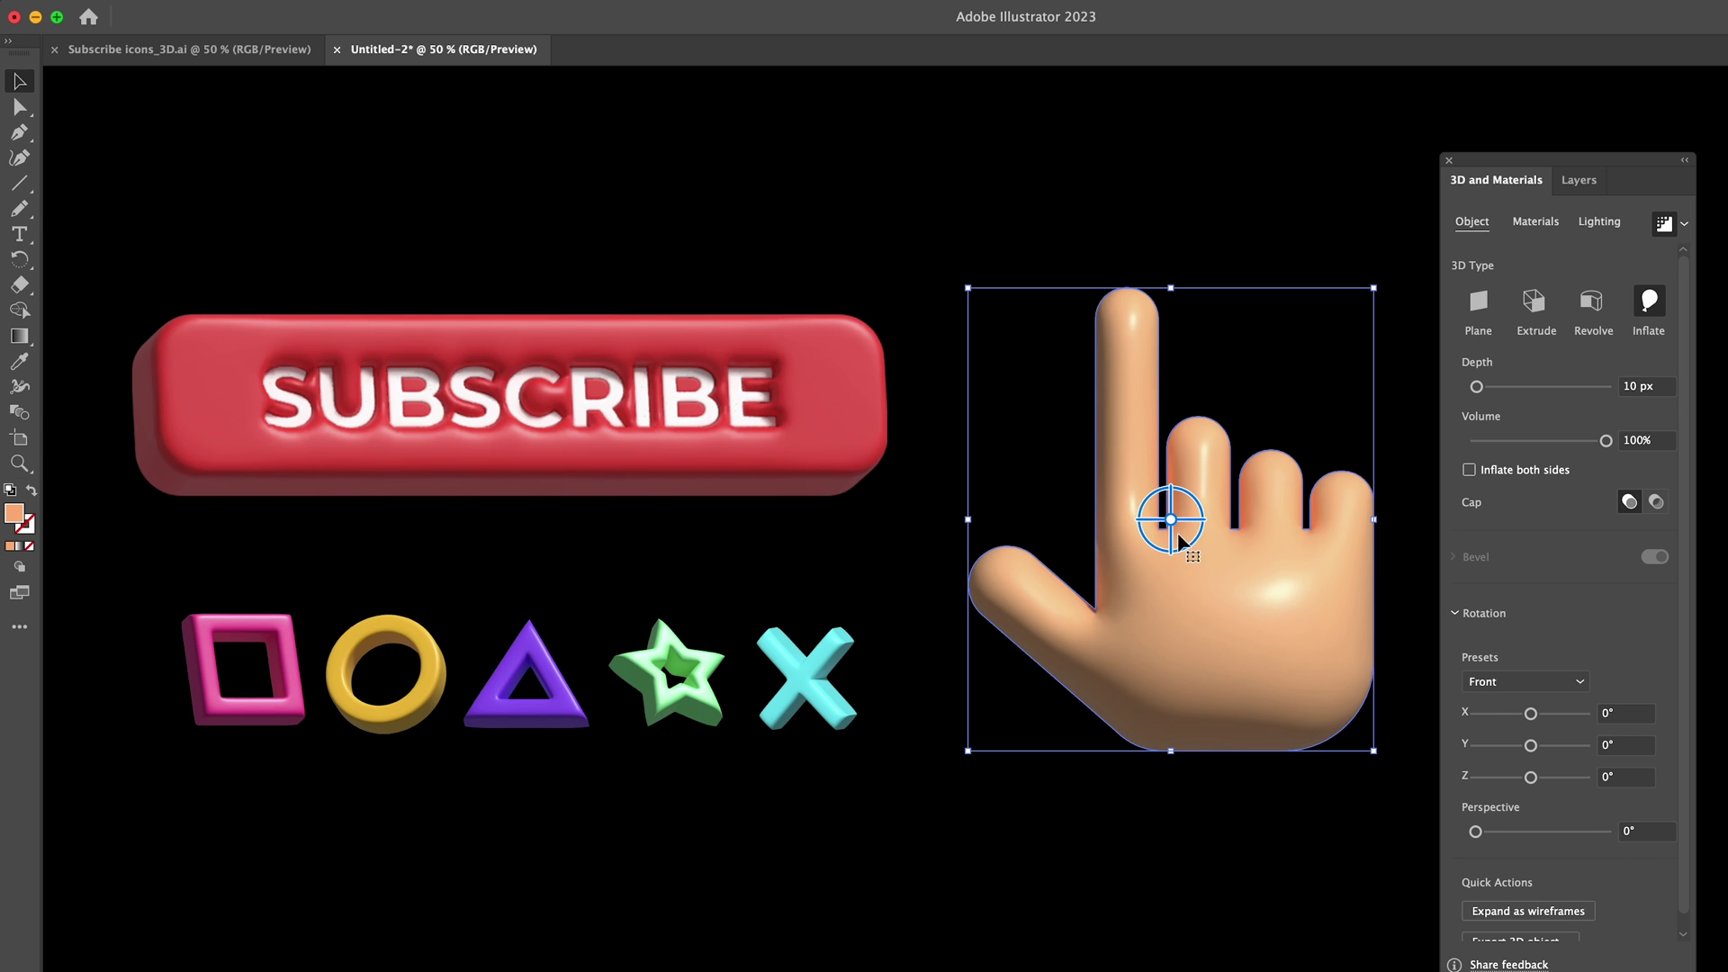
left_click_drag(1178, 529, 1217, 509)
left_click_drag(1171, 519, 1178, 526)
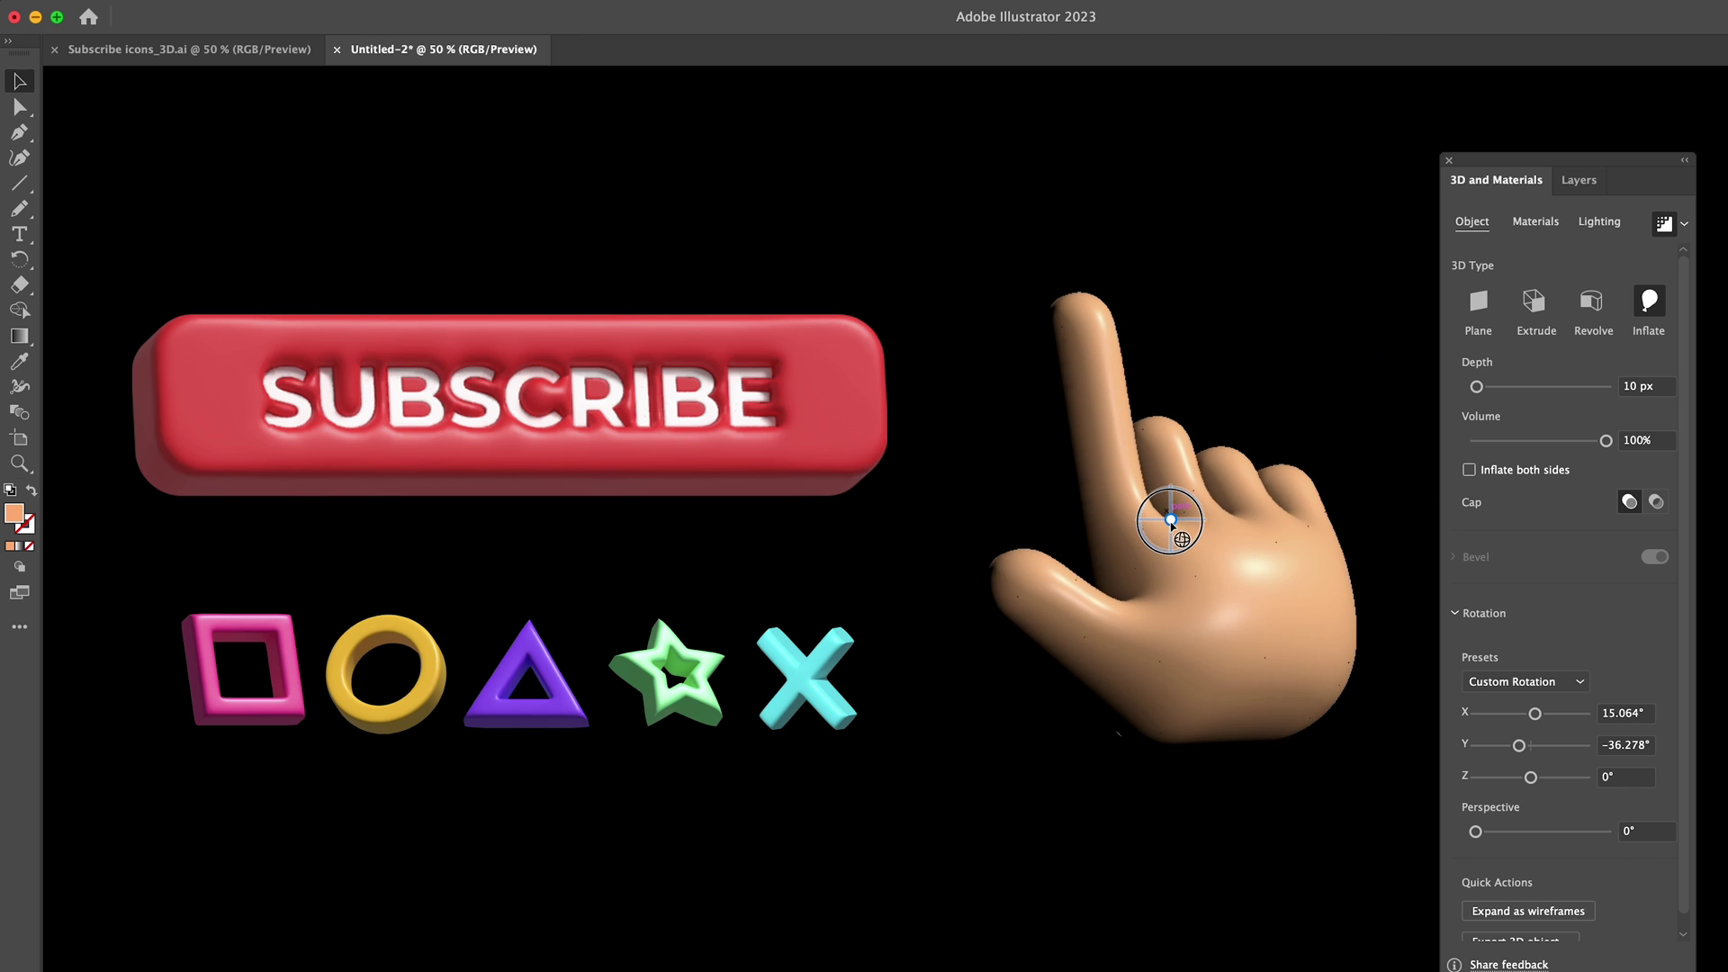
left_click(1286, 878)
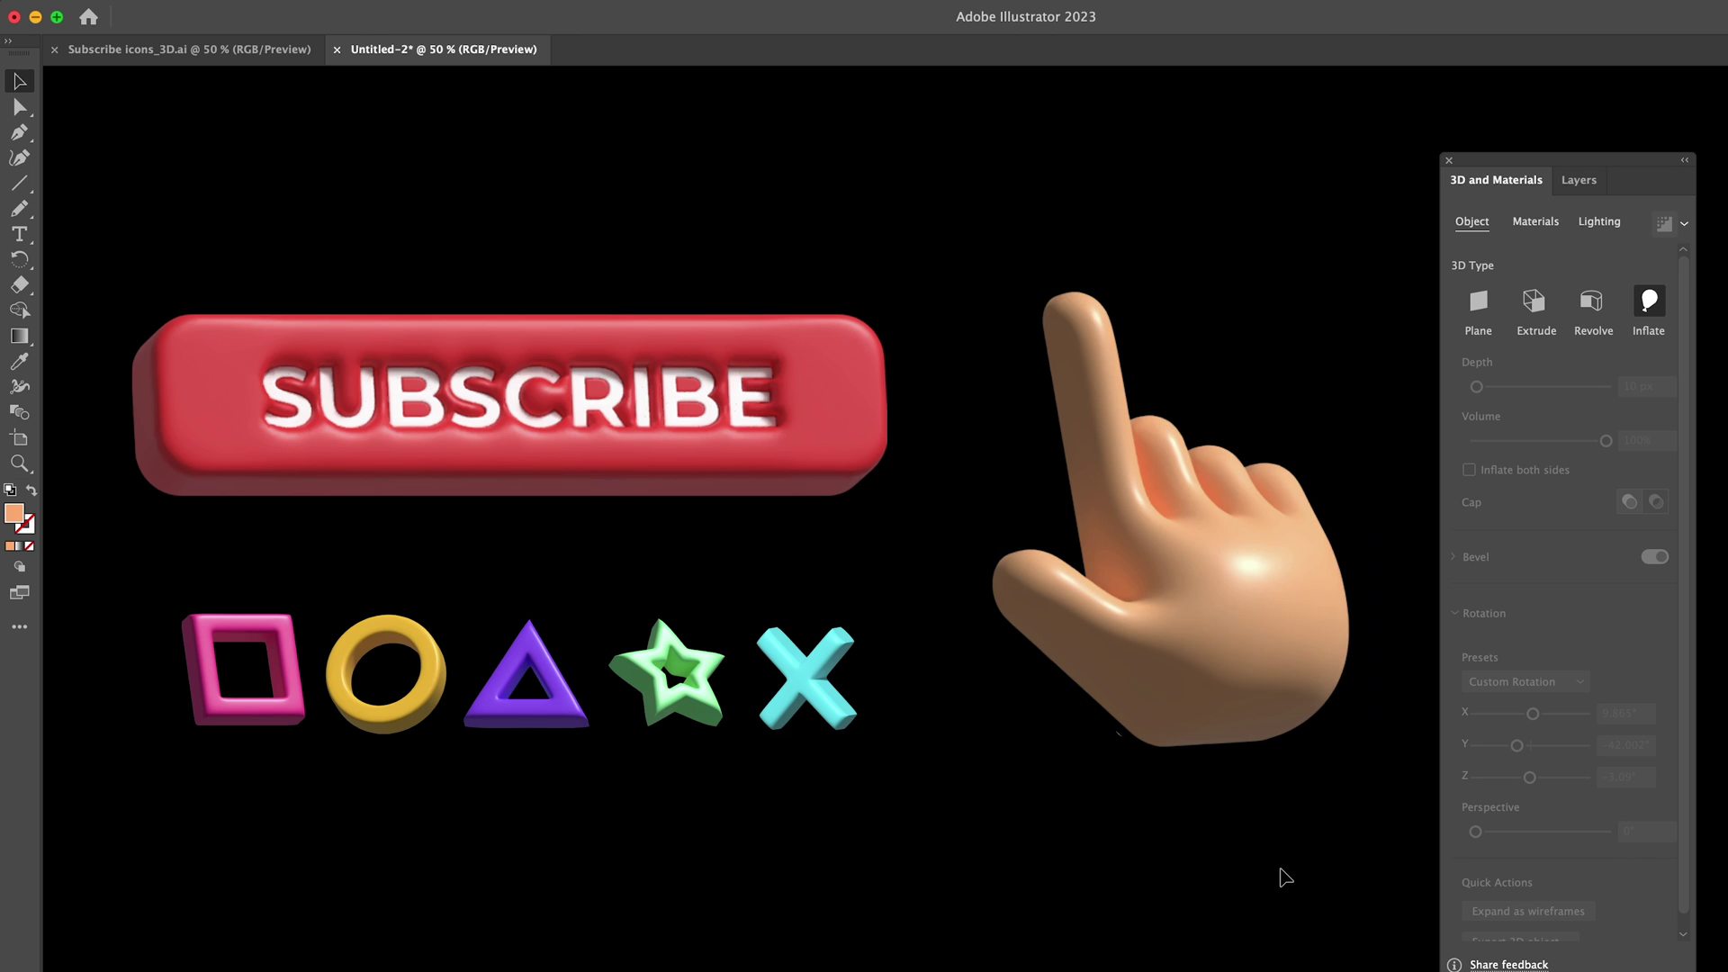
left_click(1252, 581)
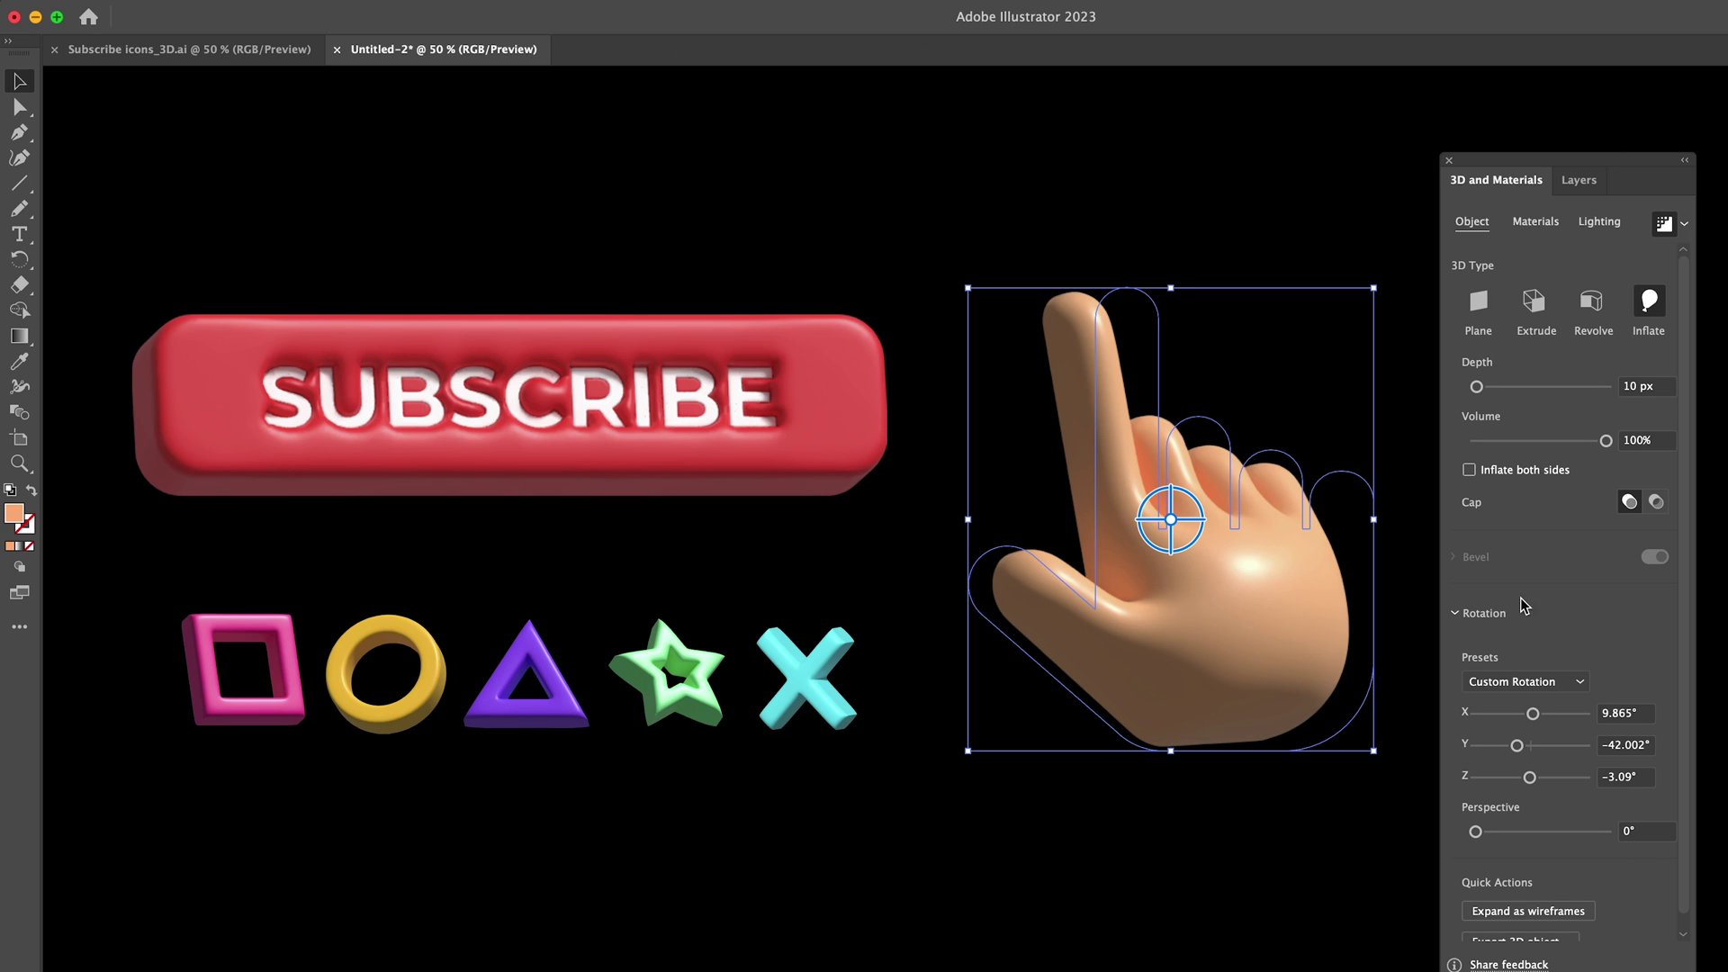
- Inflate the hand on both sides, set 20 px depth, and tilt it slightly further
left_click(1643, 387)
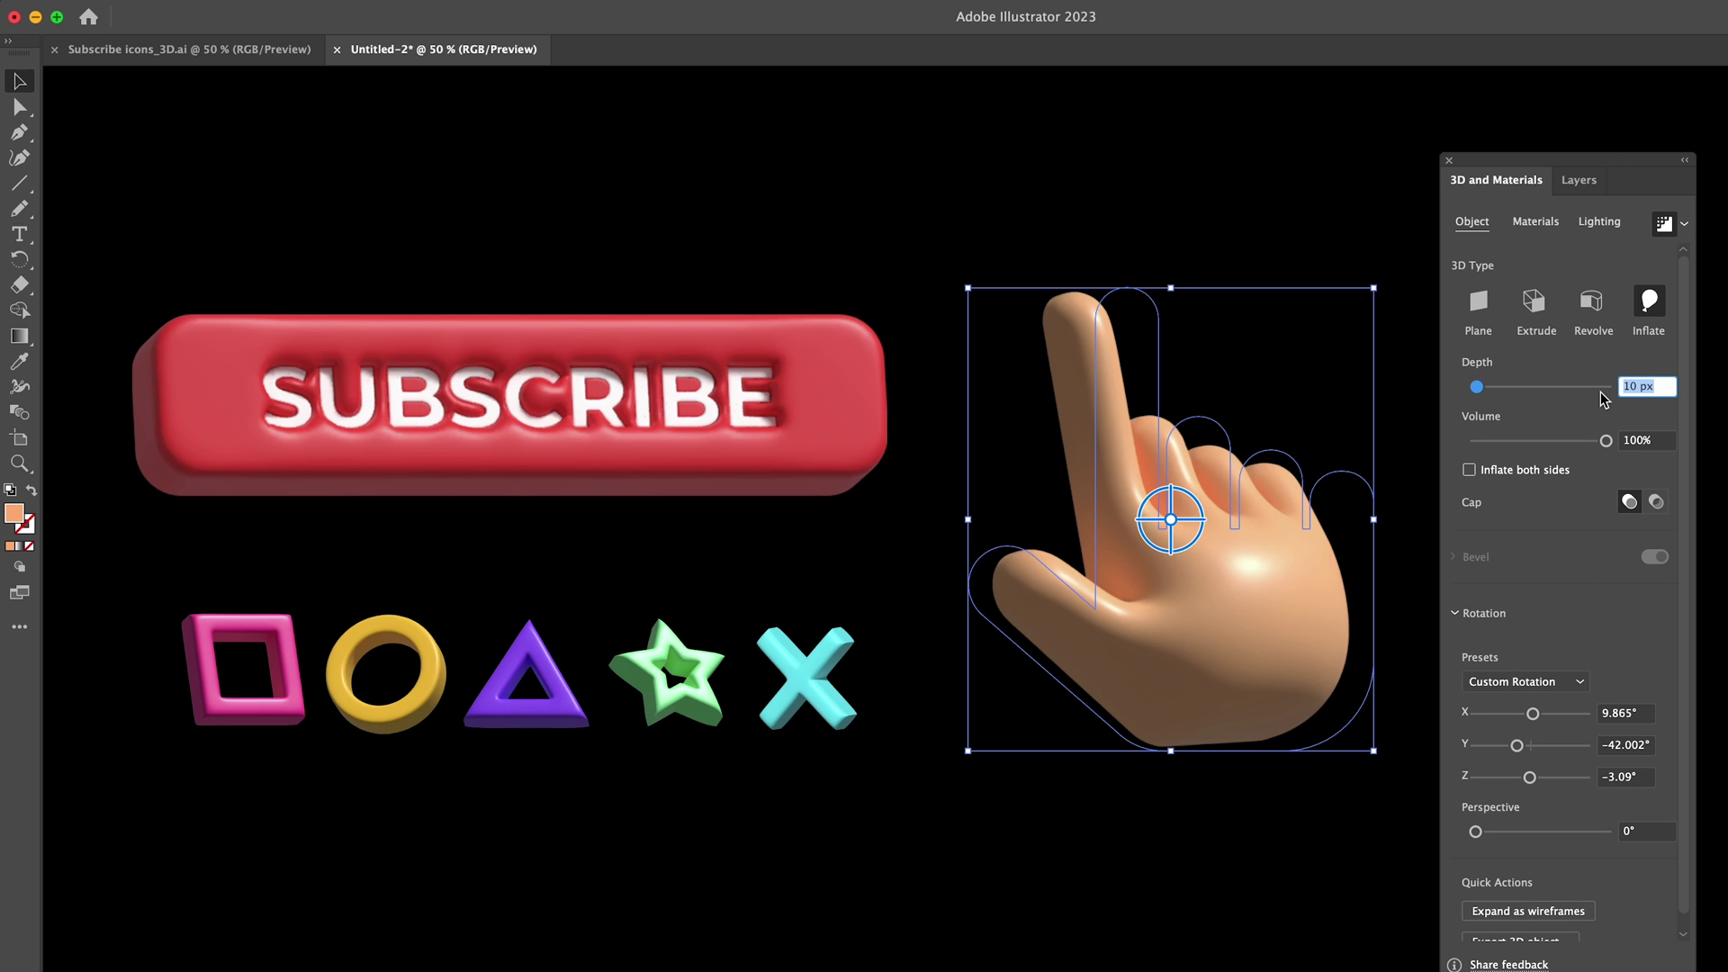
type("30")
left_click(1190, 851)
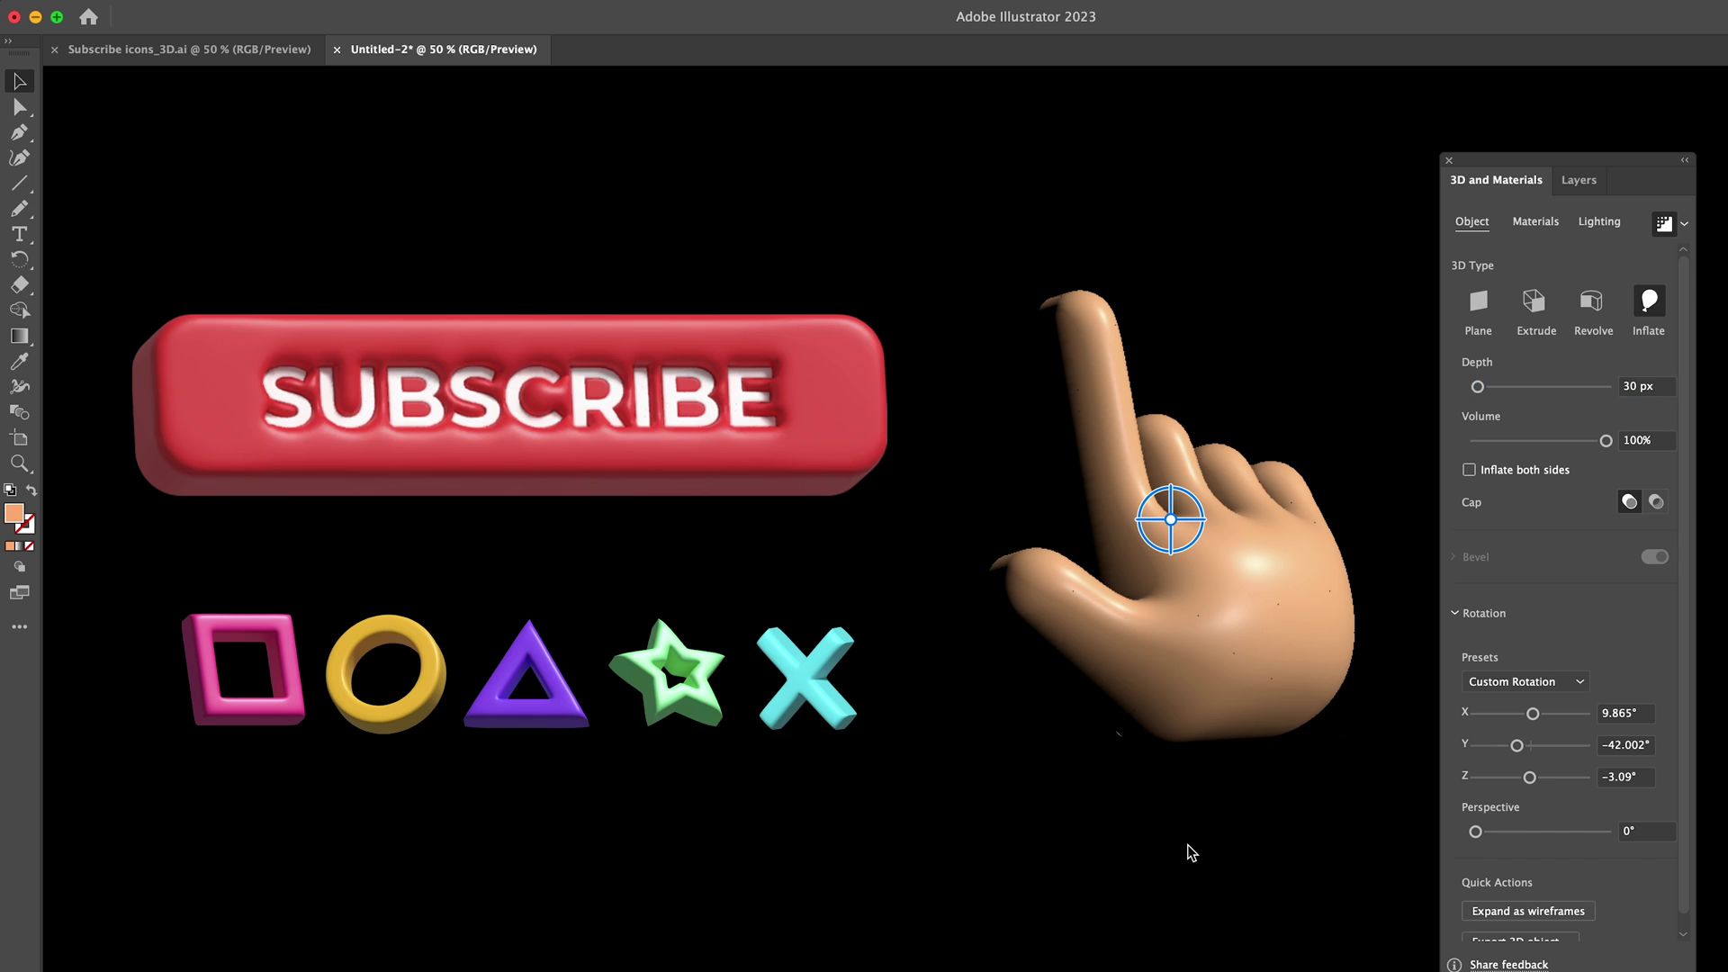
left_click(1282, 643)
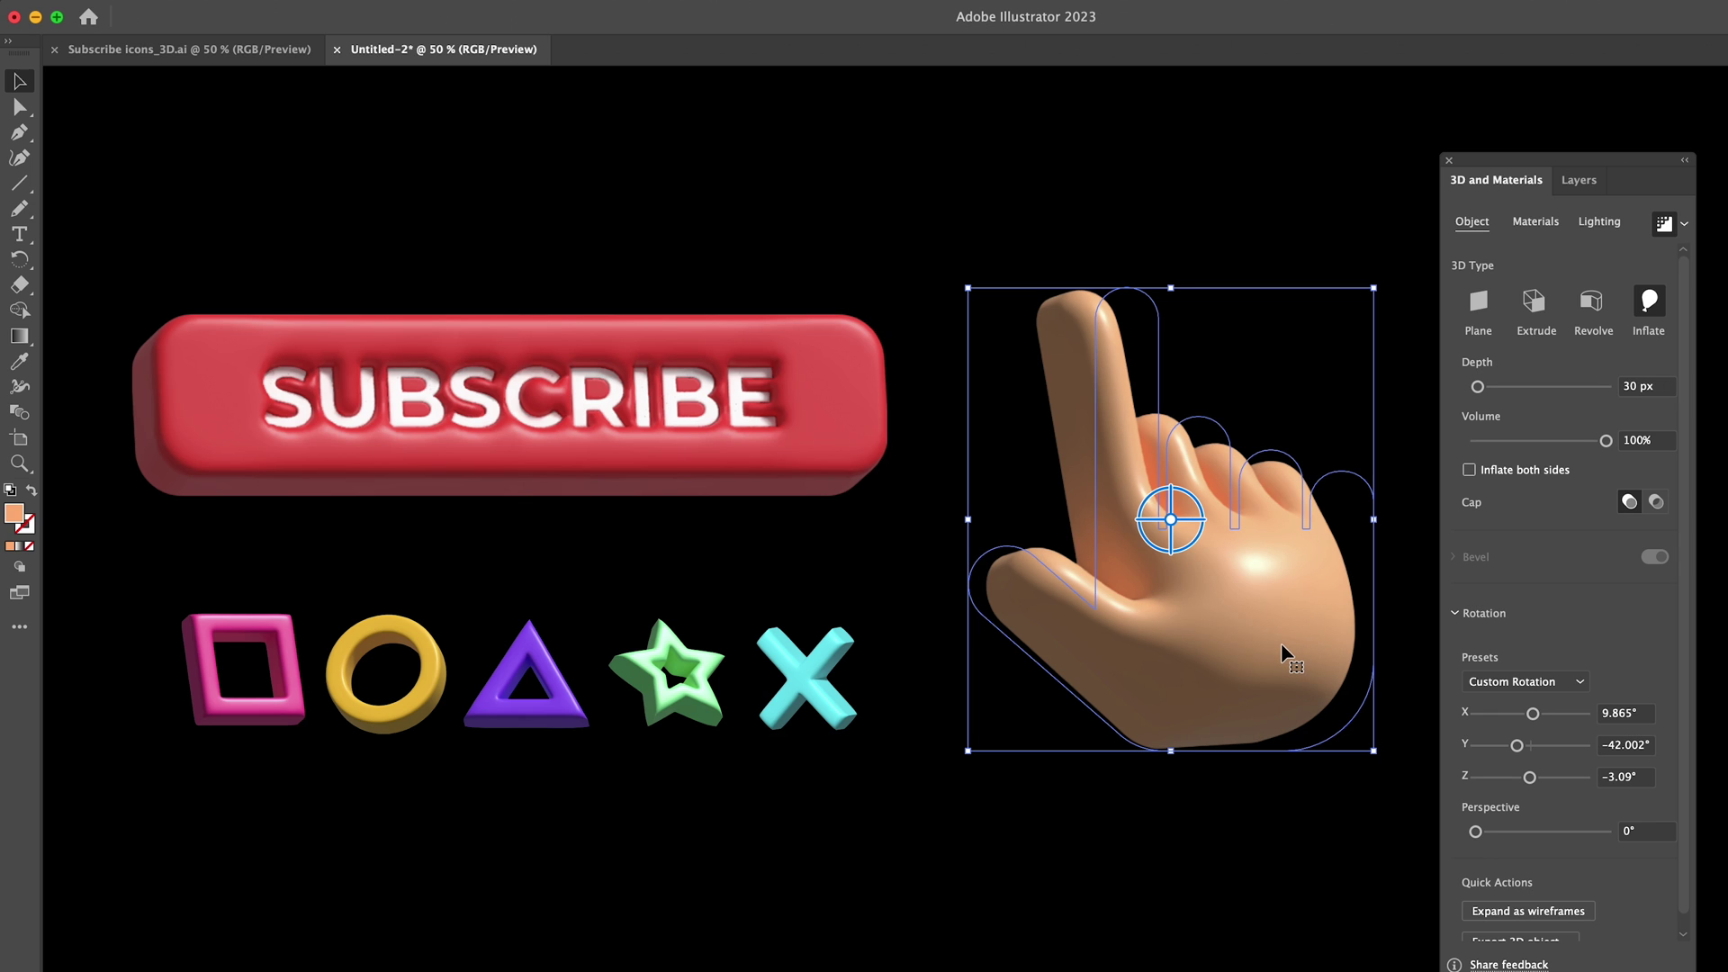
left_click(1470, 470)
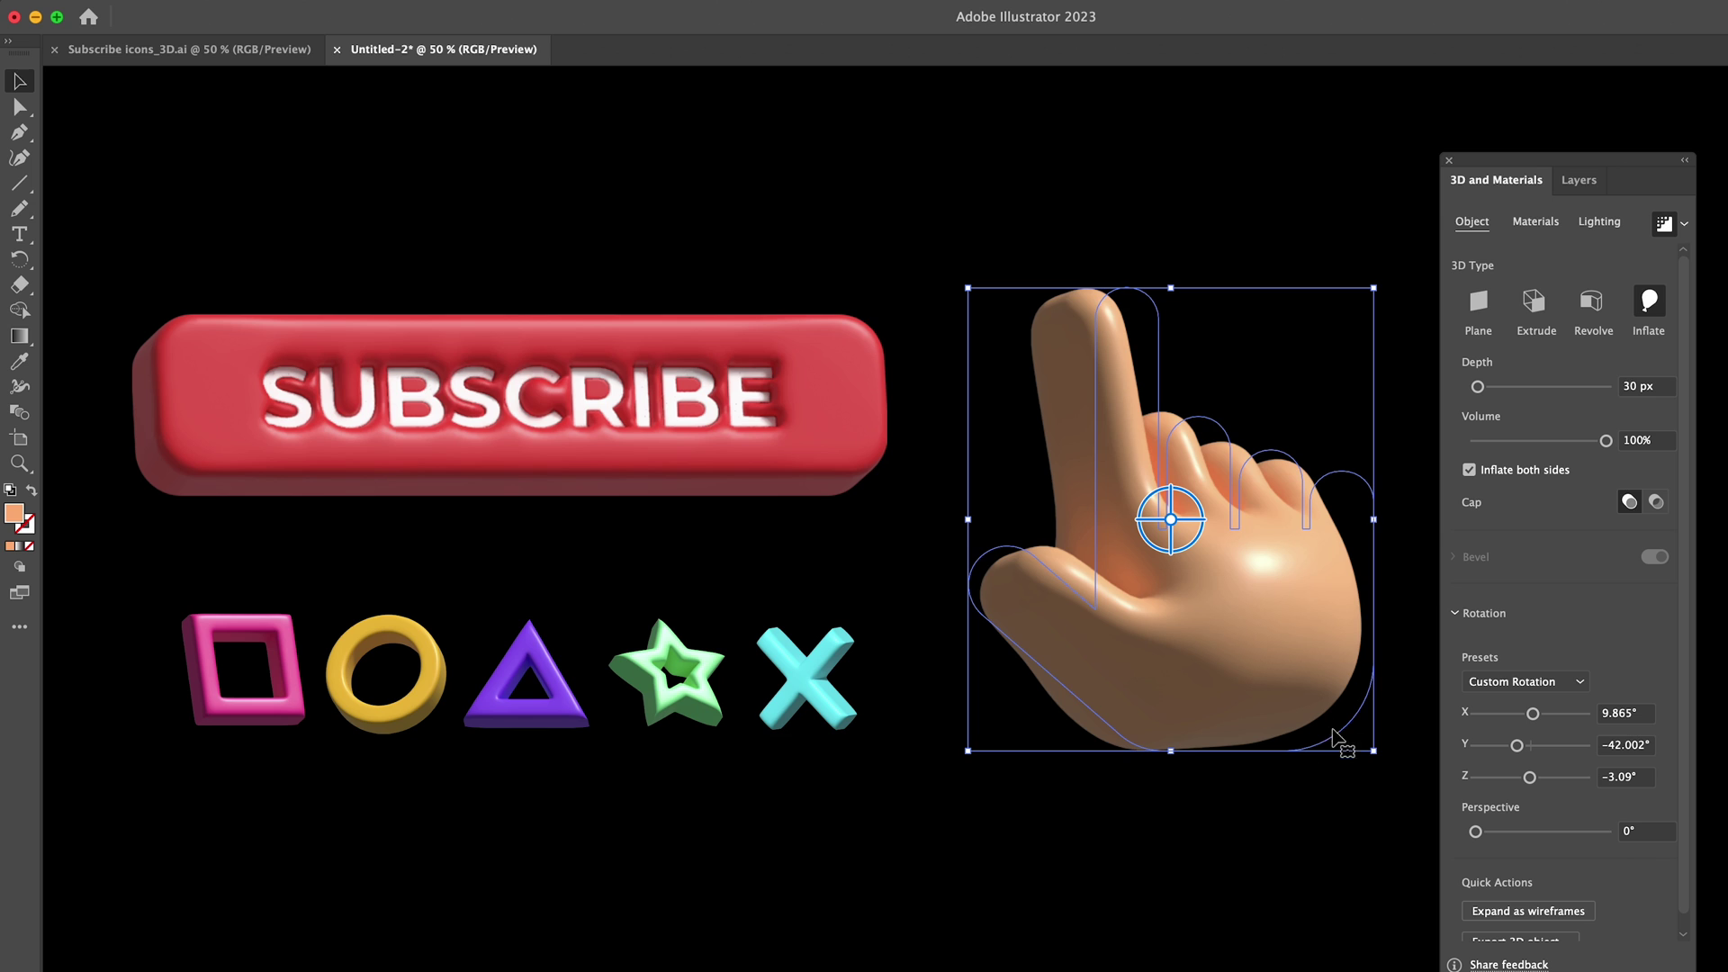
left_click(1663, 387)
type("20")
key("Return")
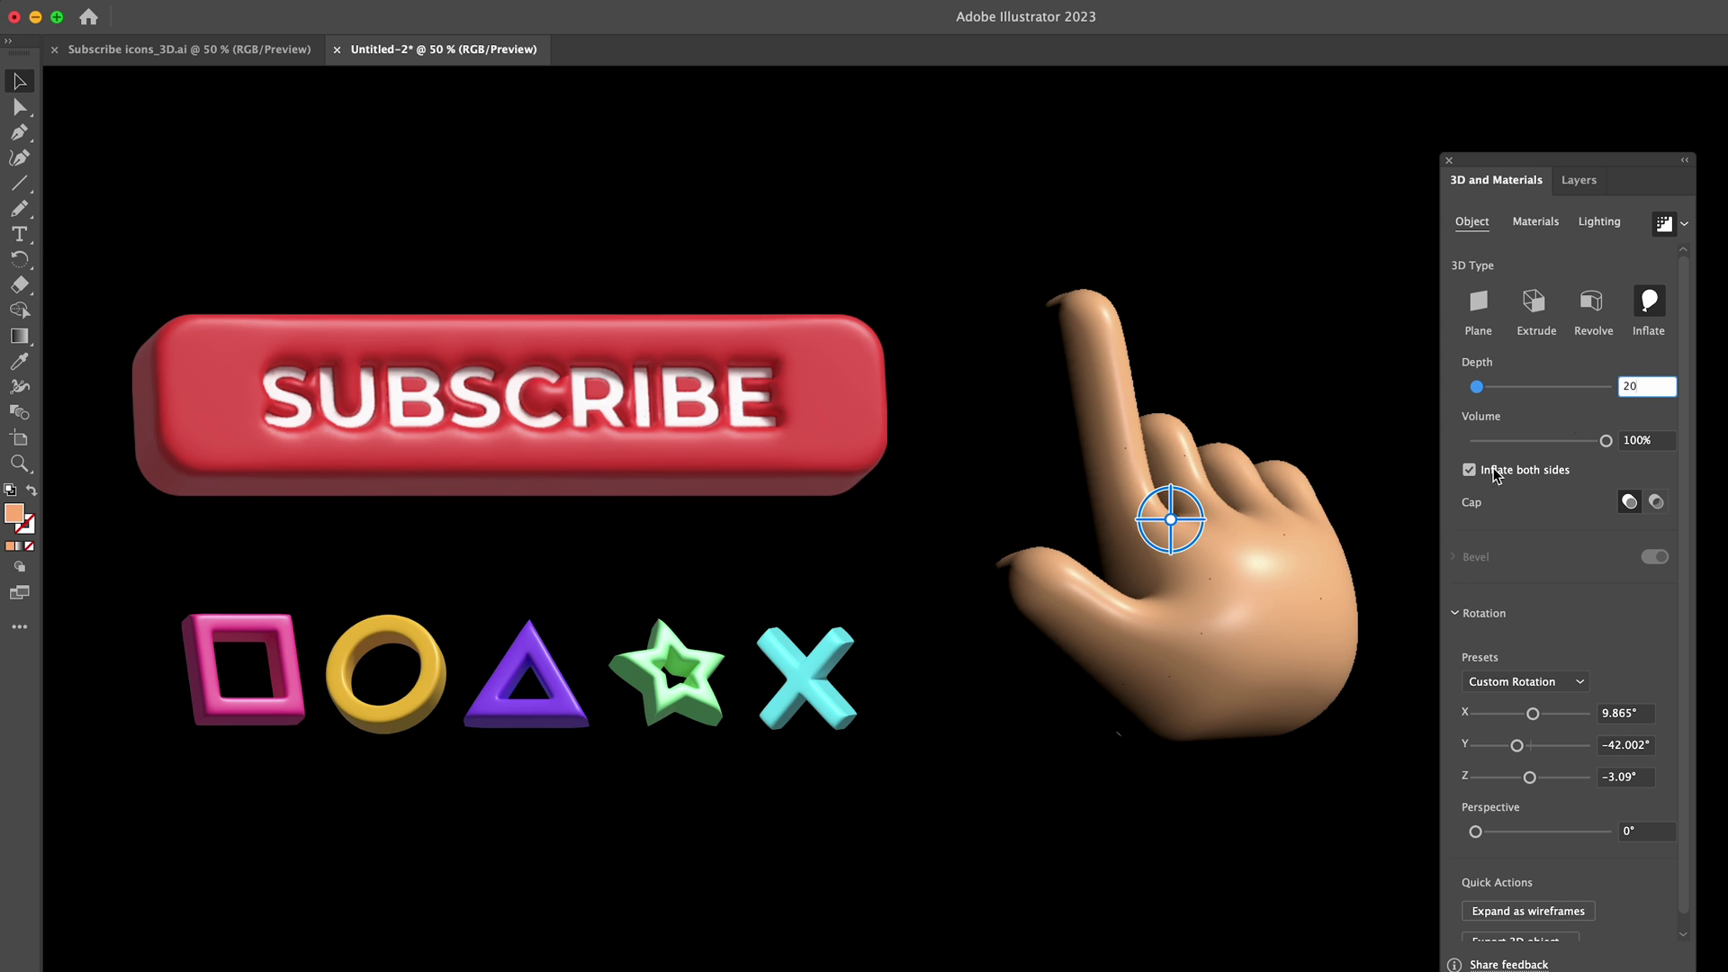
mouse_move(1162, 527)
left_mouse_down()
mouse_move(1149, 537)
mouse_move(1166, 506)
left_mouse_up()
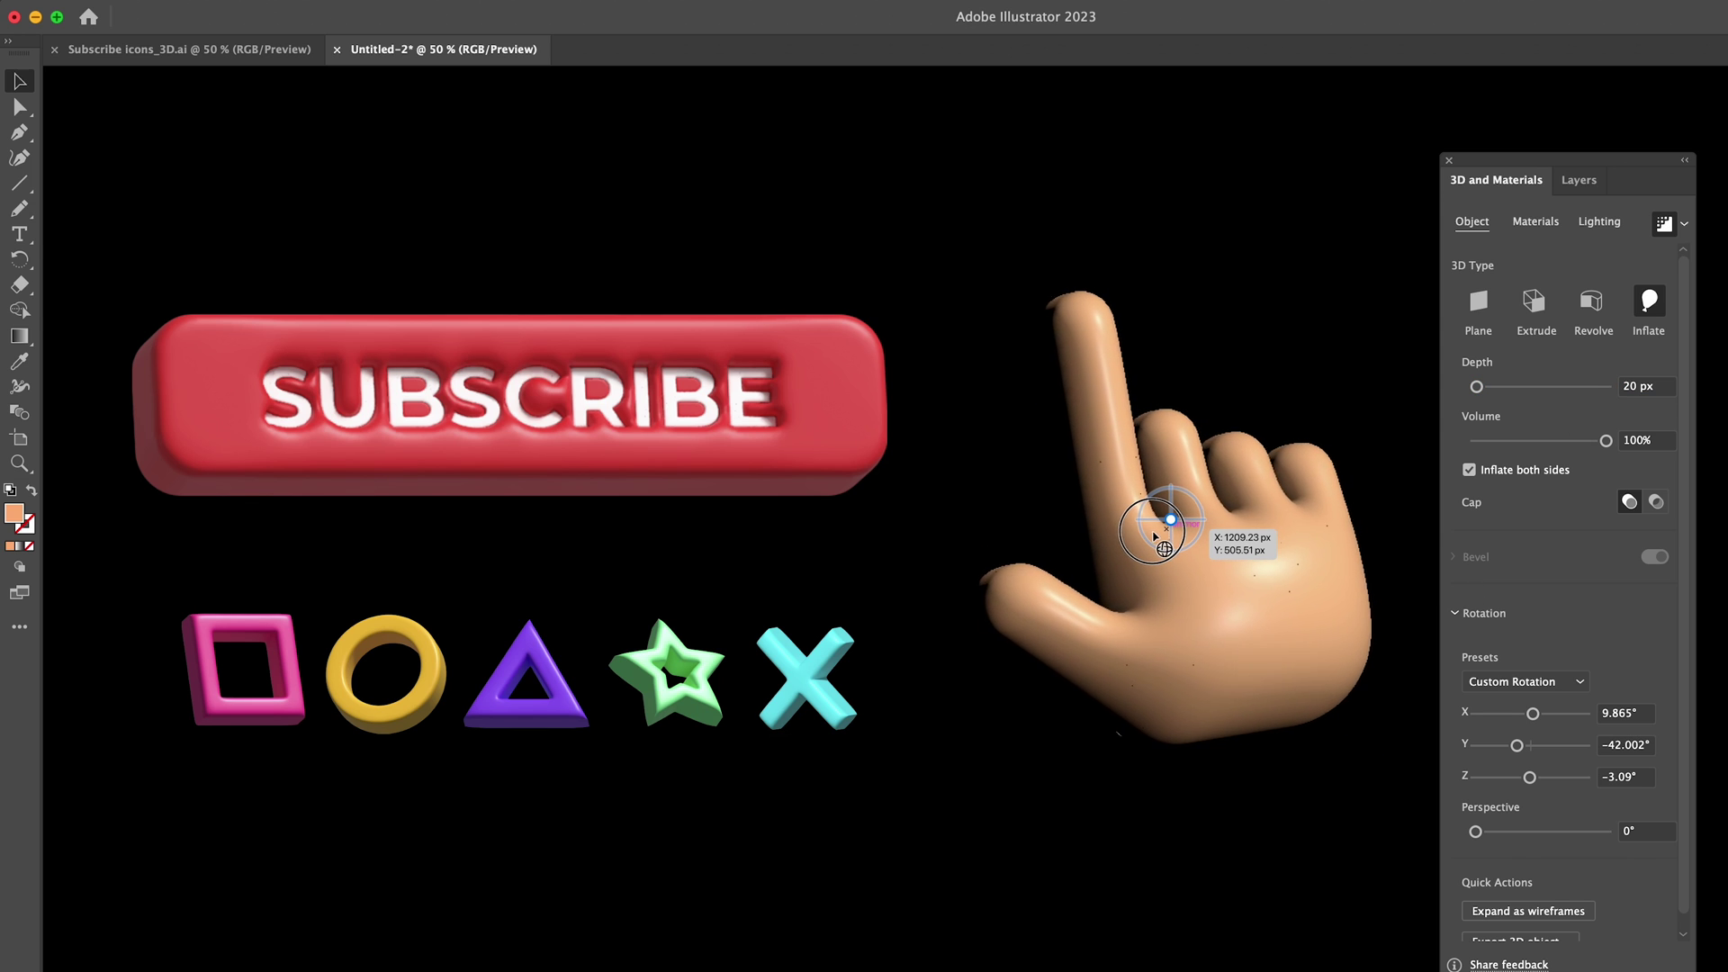
left_click(1243, 851)
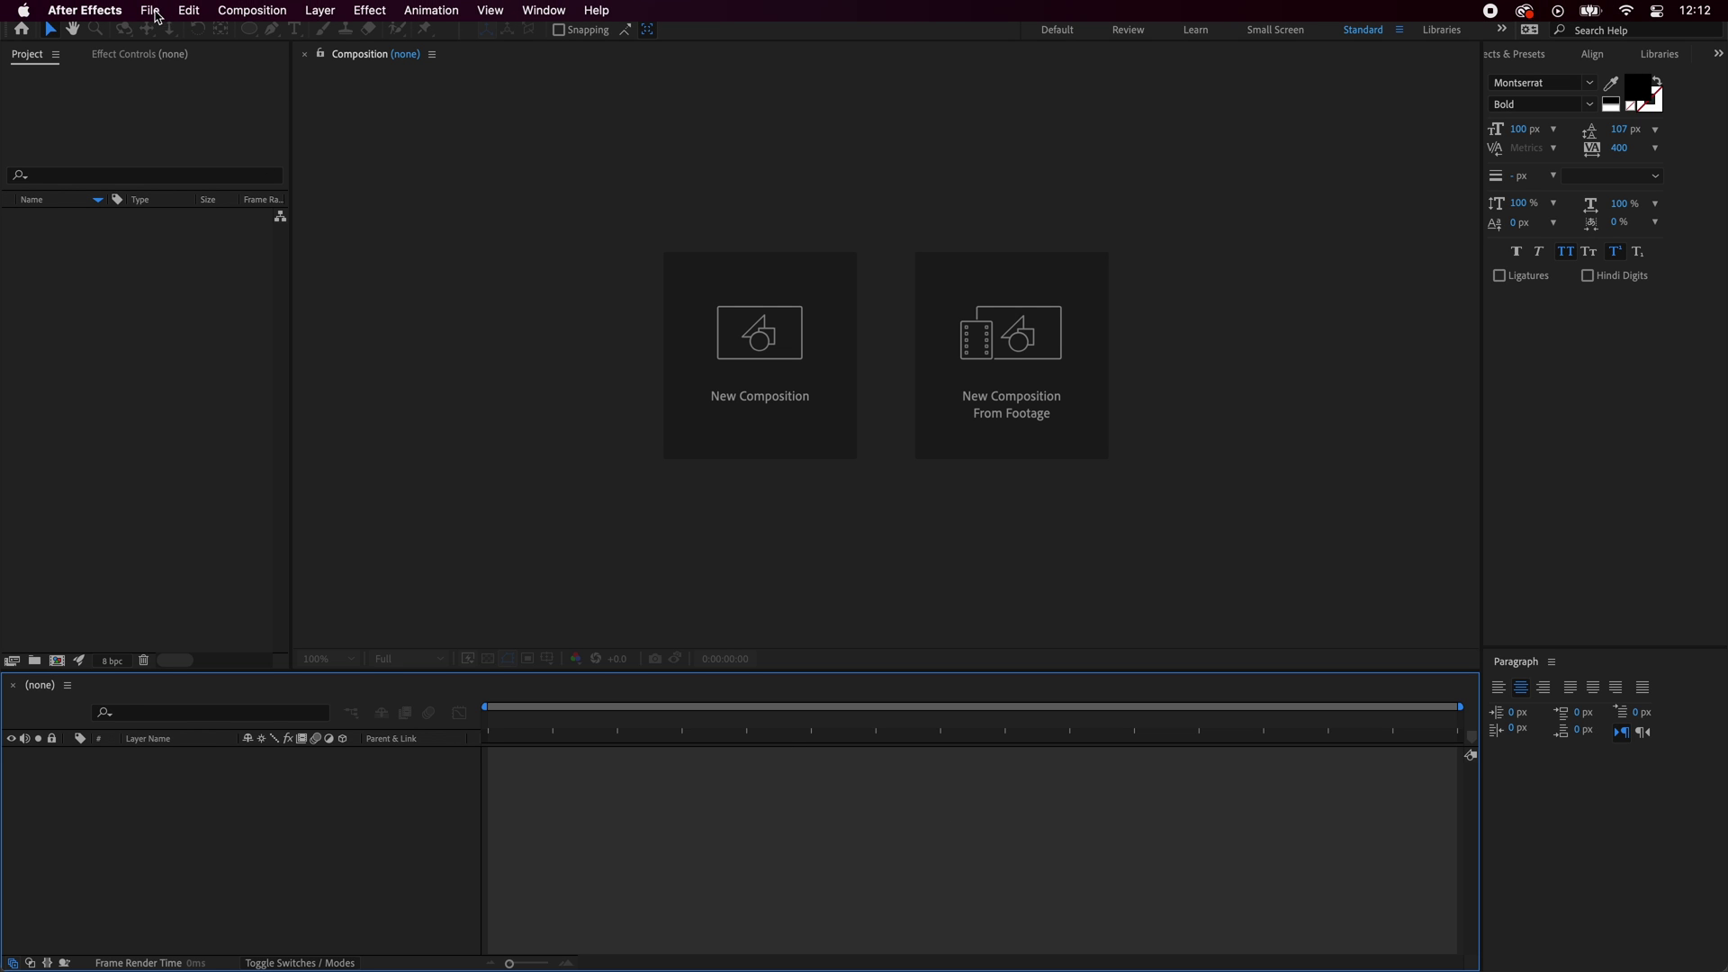
- Import Subscribe icons_3D.ai as a Composition - Retain Layer Sizes
left_click(158, 17)
mouse_move(234, 278)
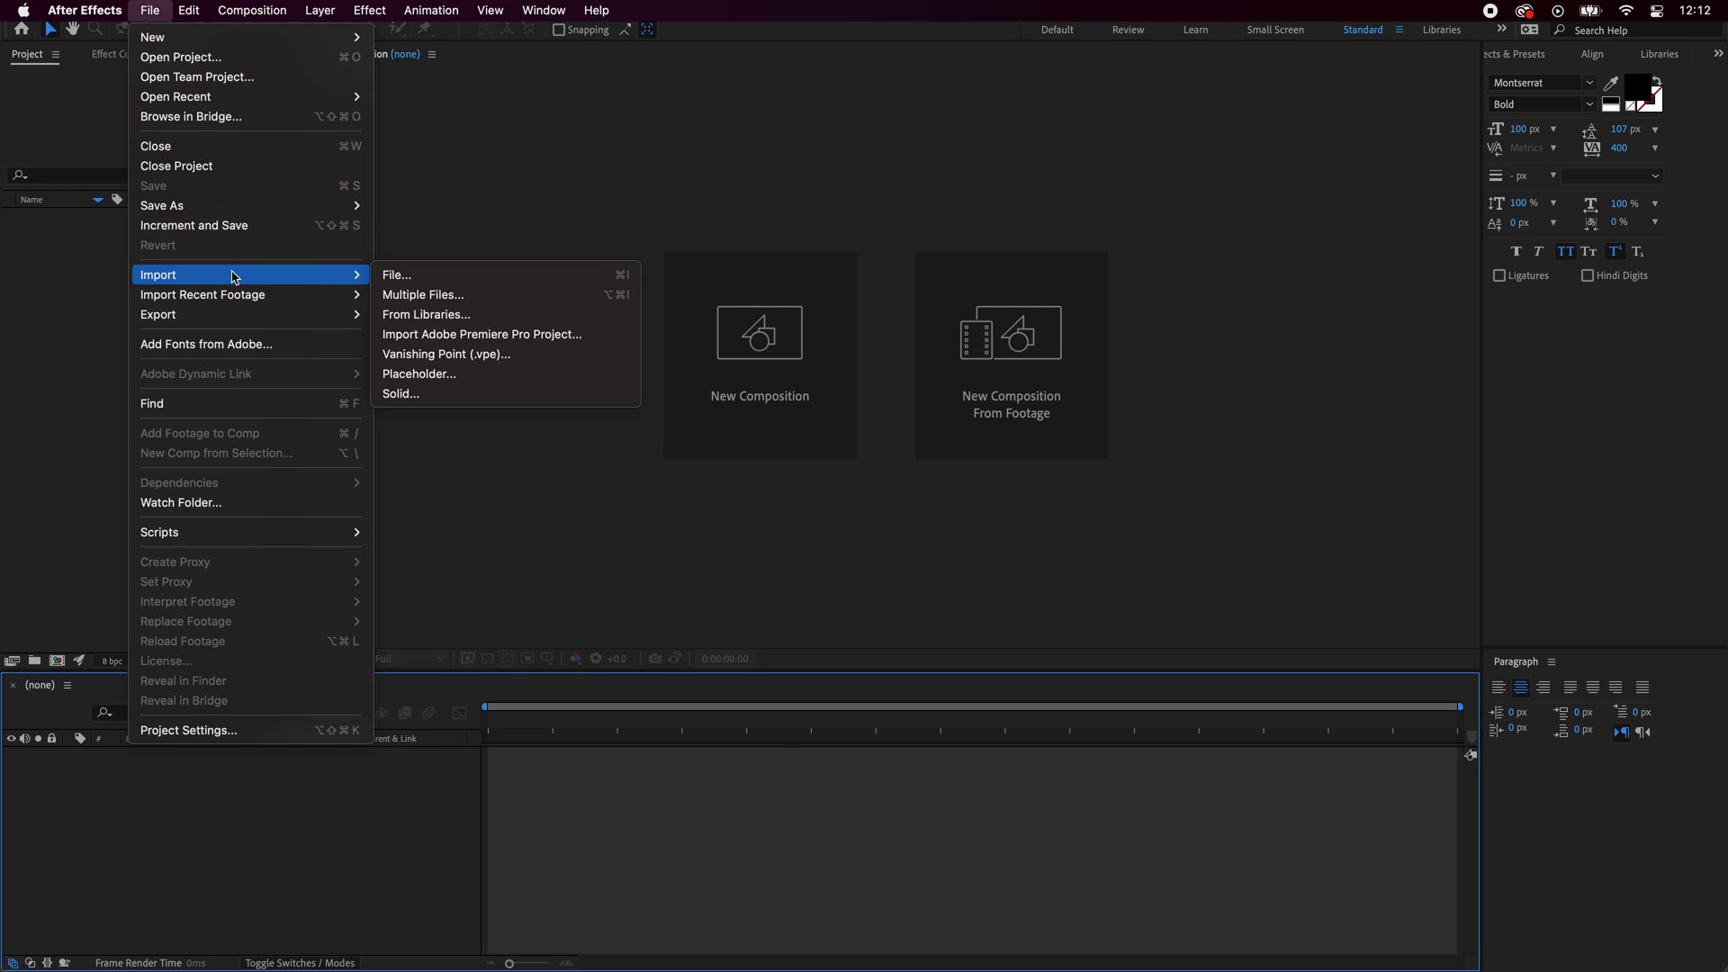
left_click(471, 274)
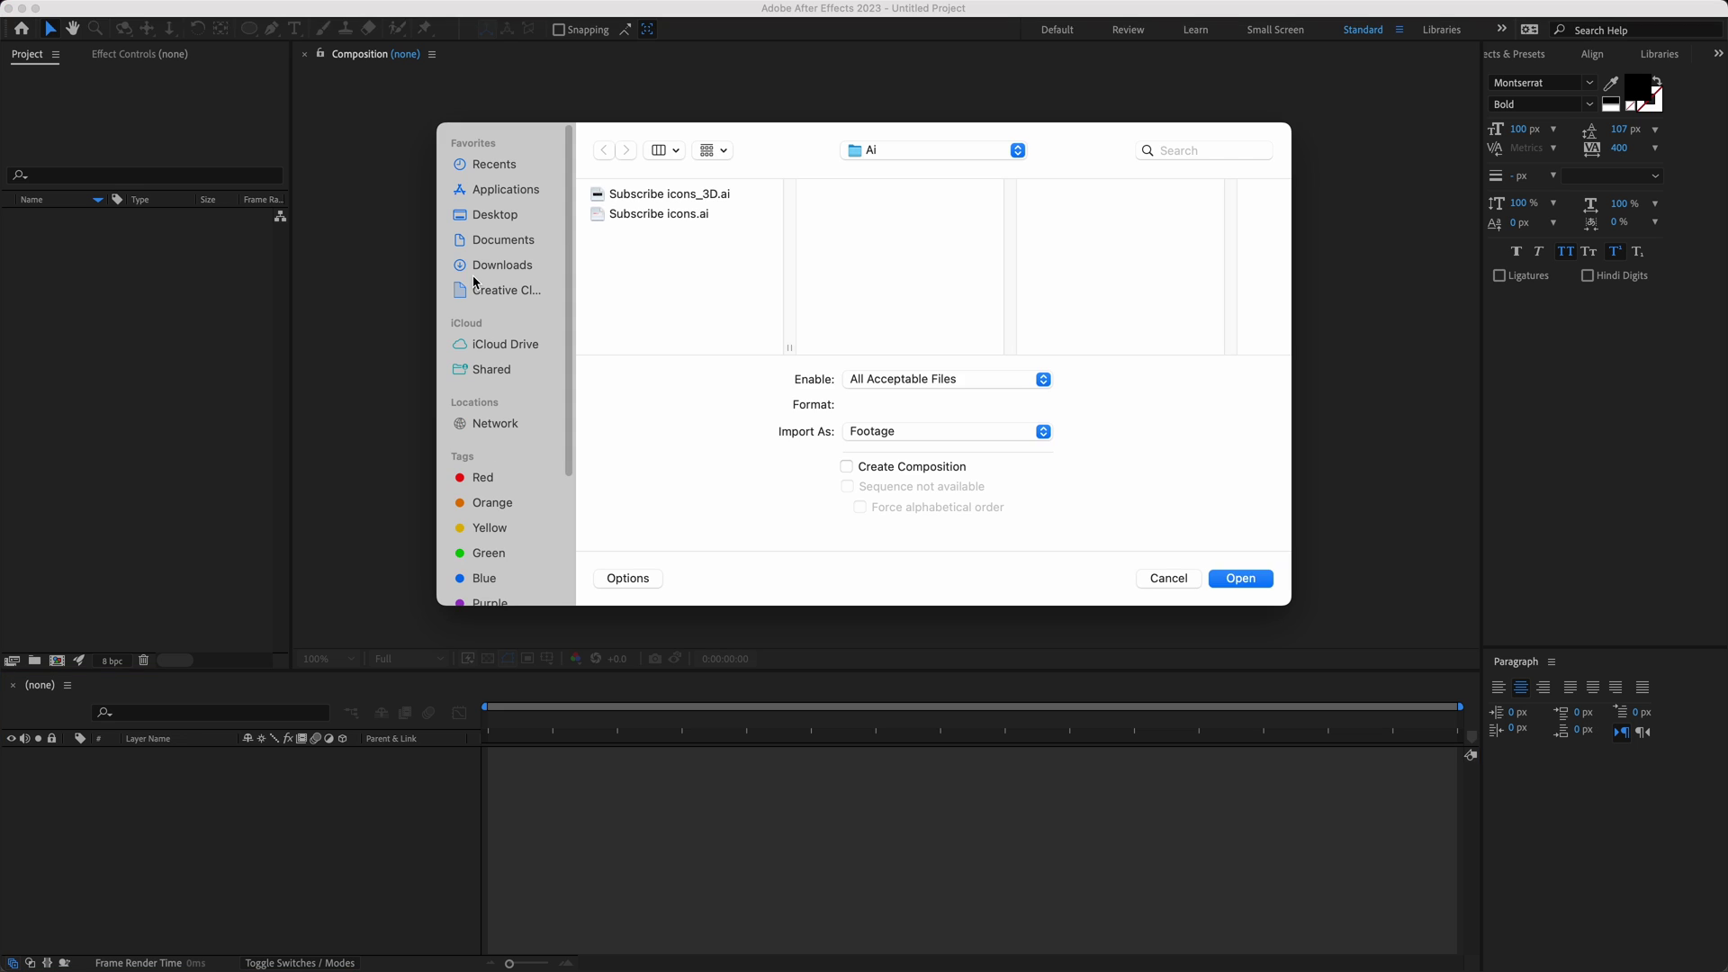
left_click(623, 197)
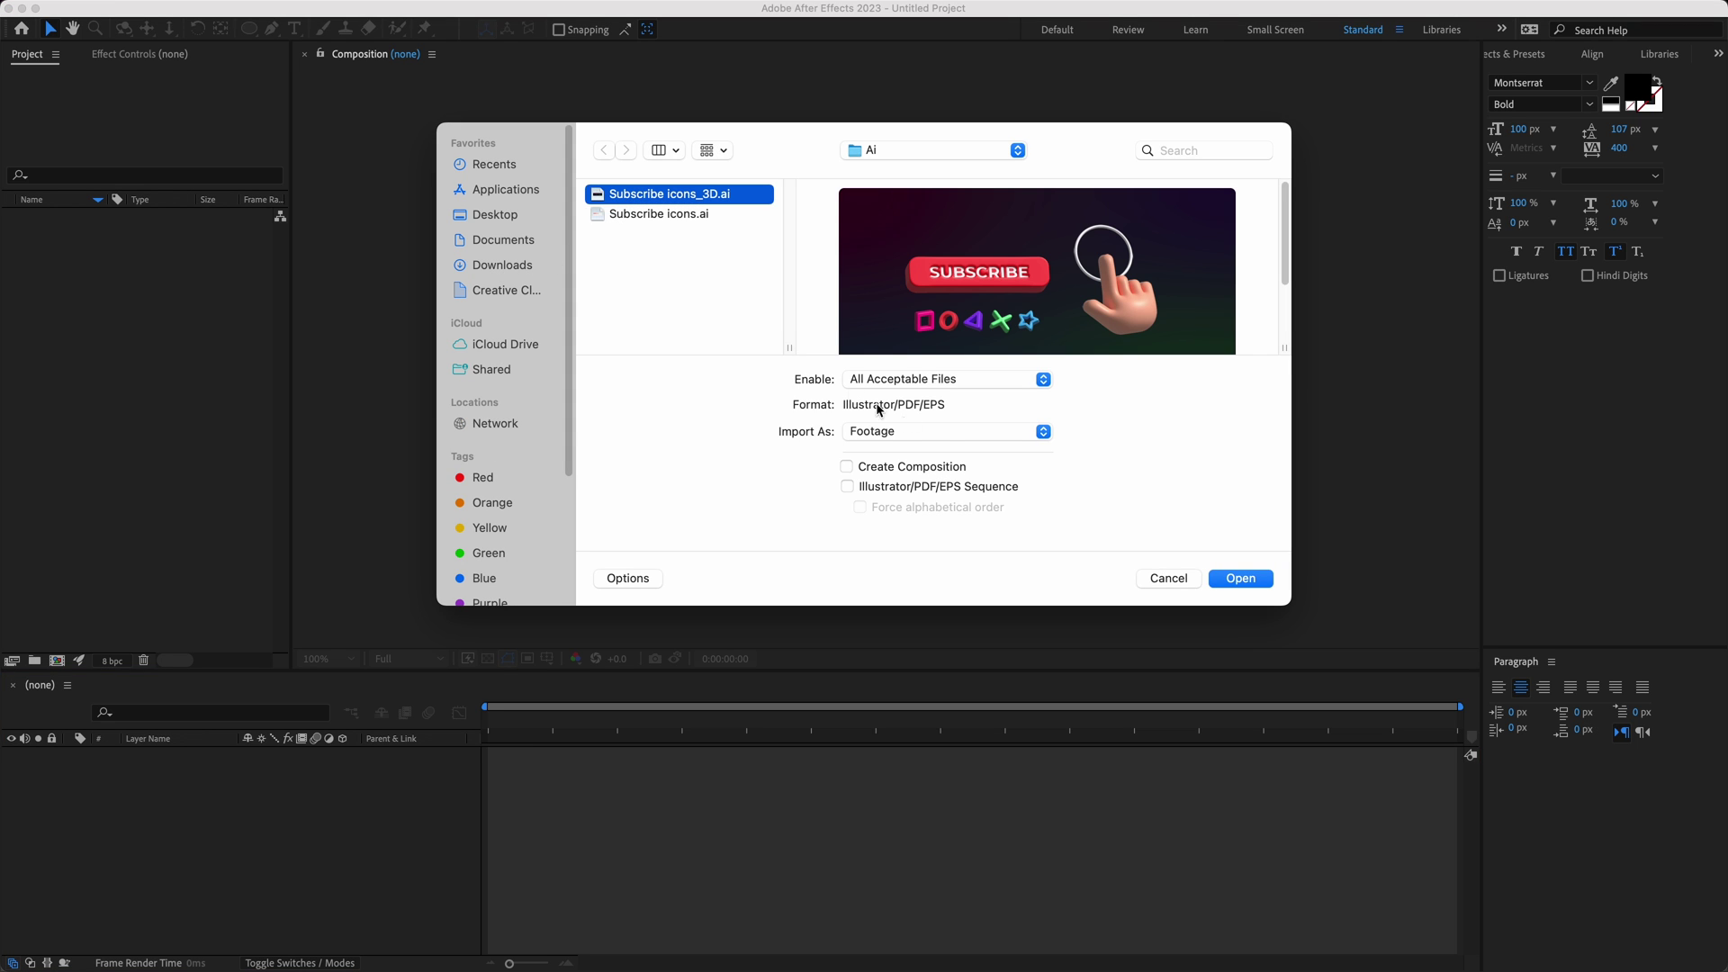
left_click(957, 432)
left_click(1013, 453)
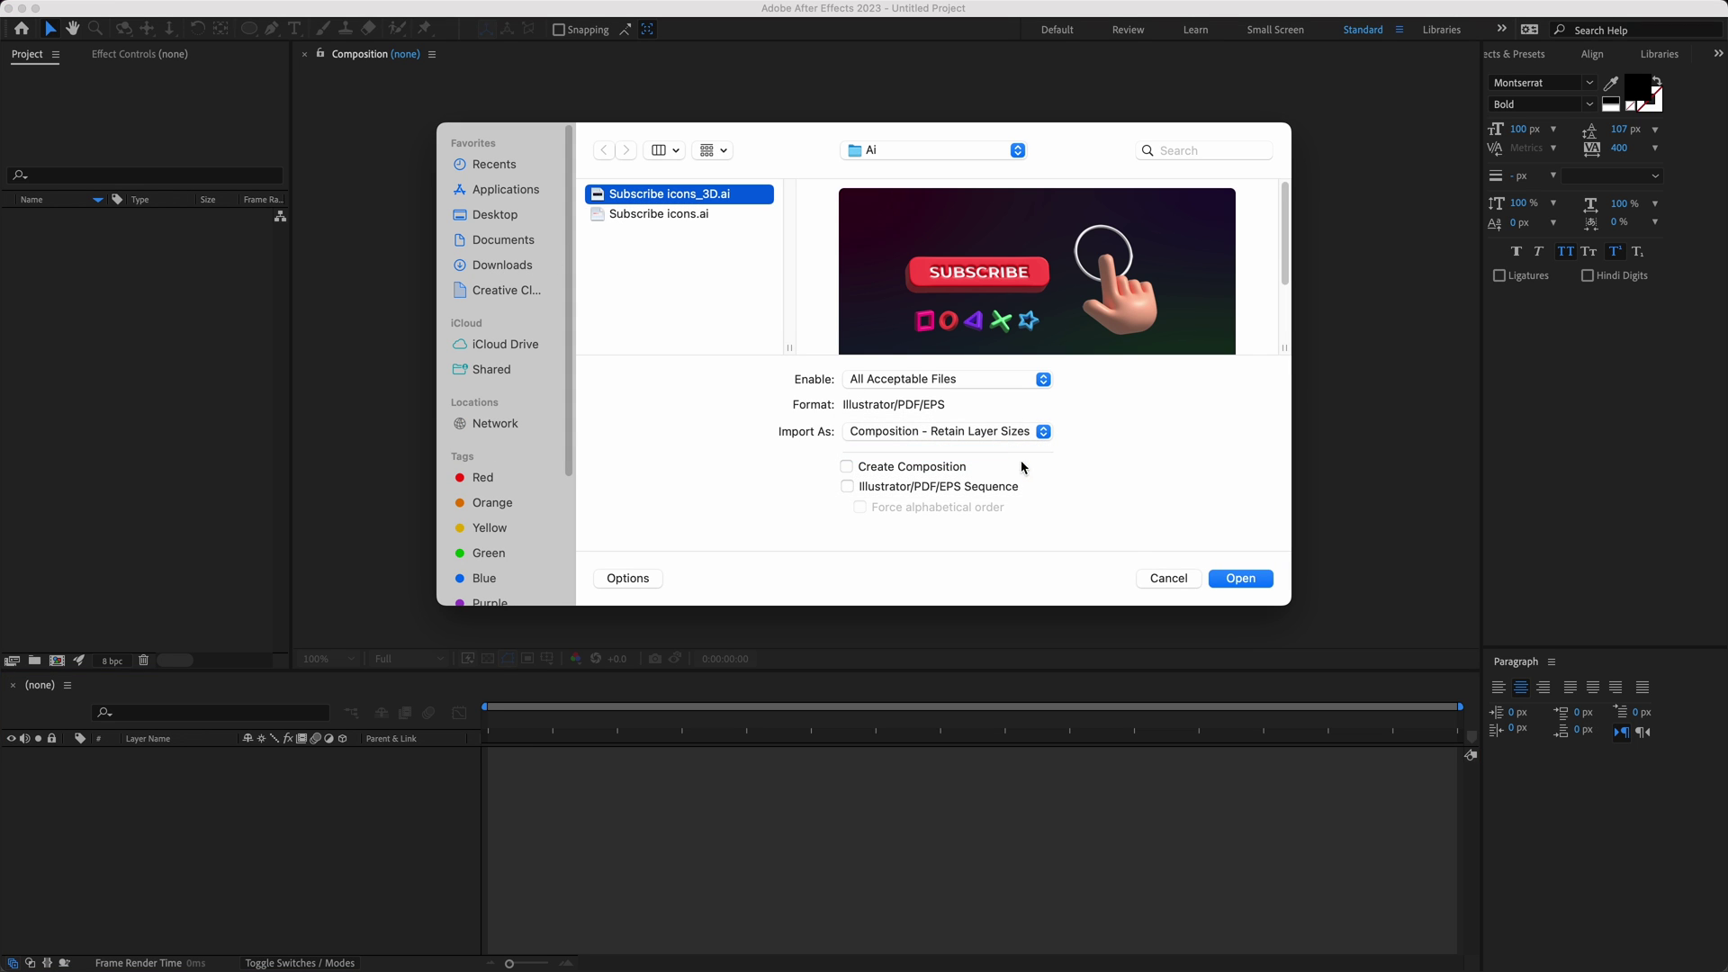
left_click(1237, 578)
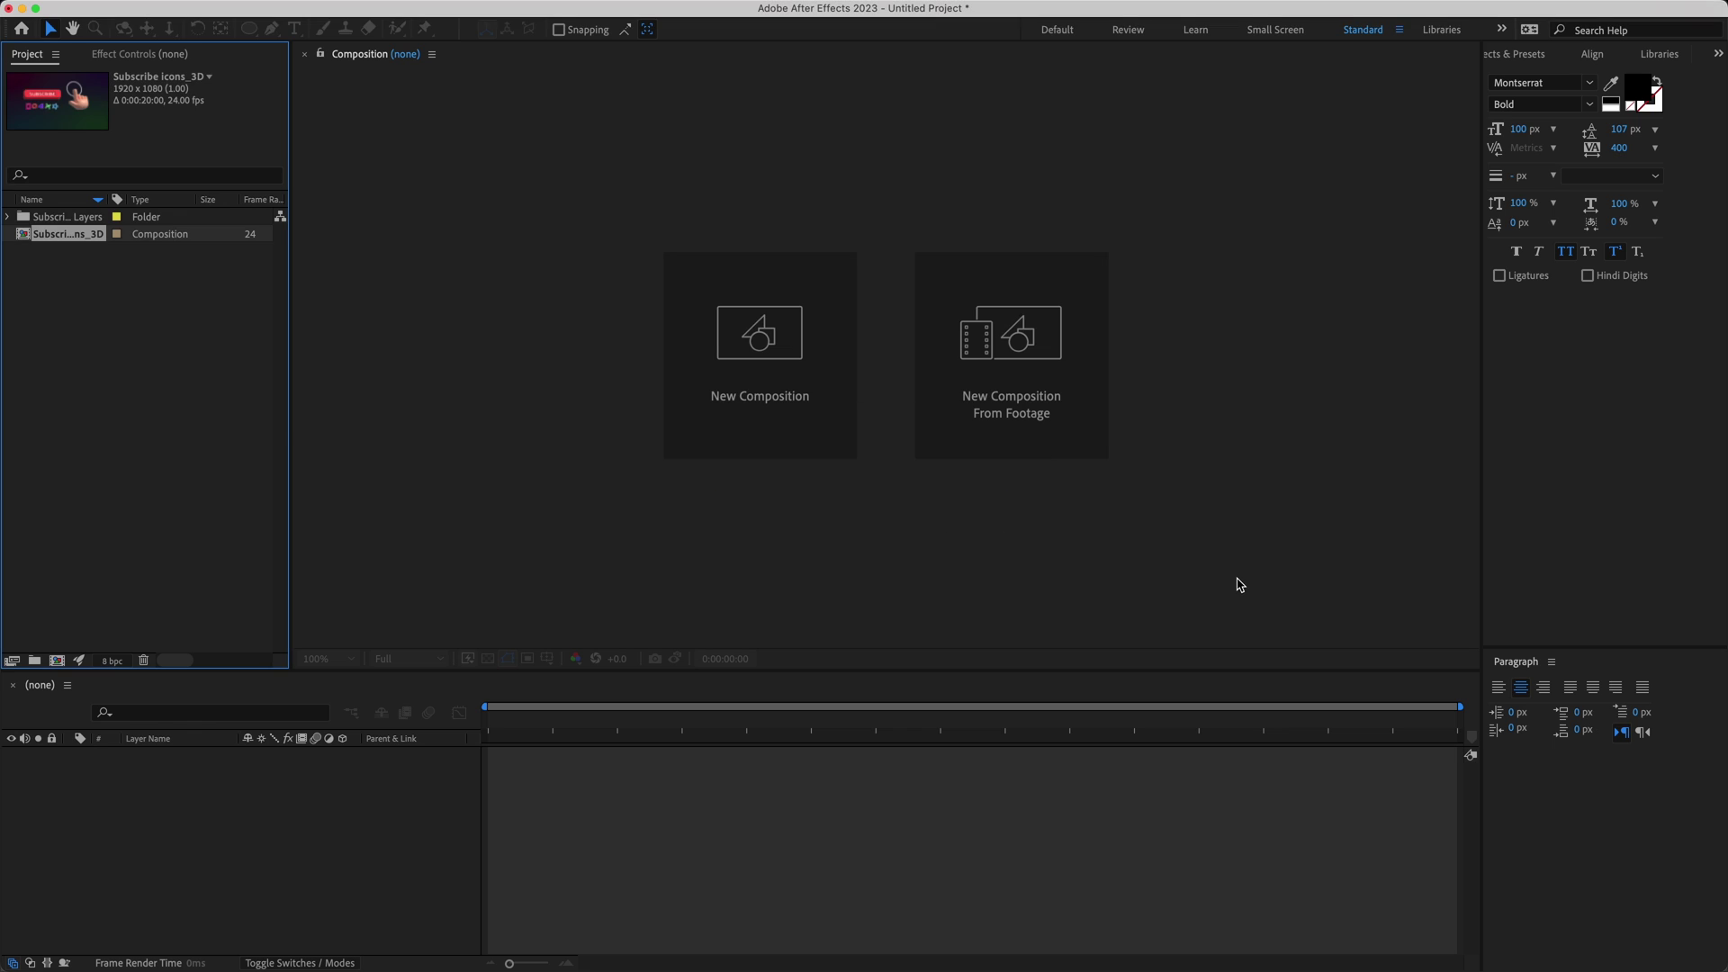
- Open the Subscribe icons_3D composition and lock the BG background layer
double_click(24, 238)
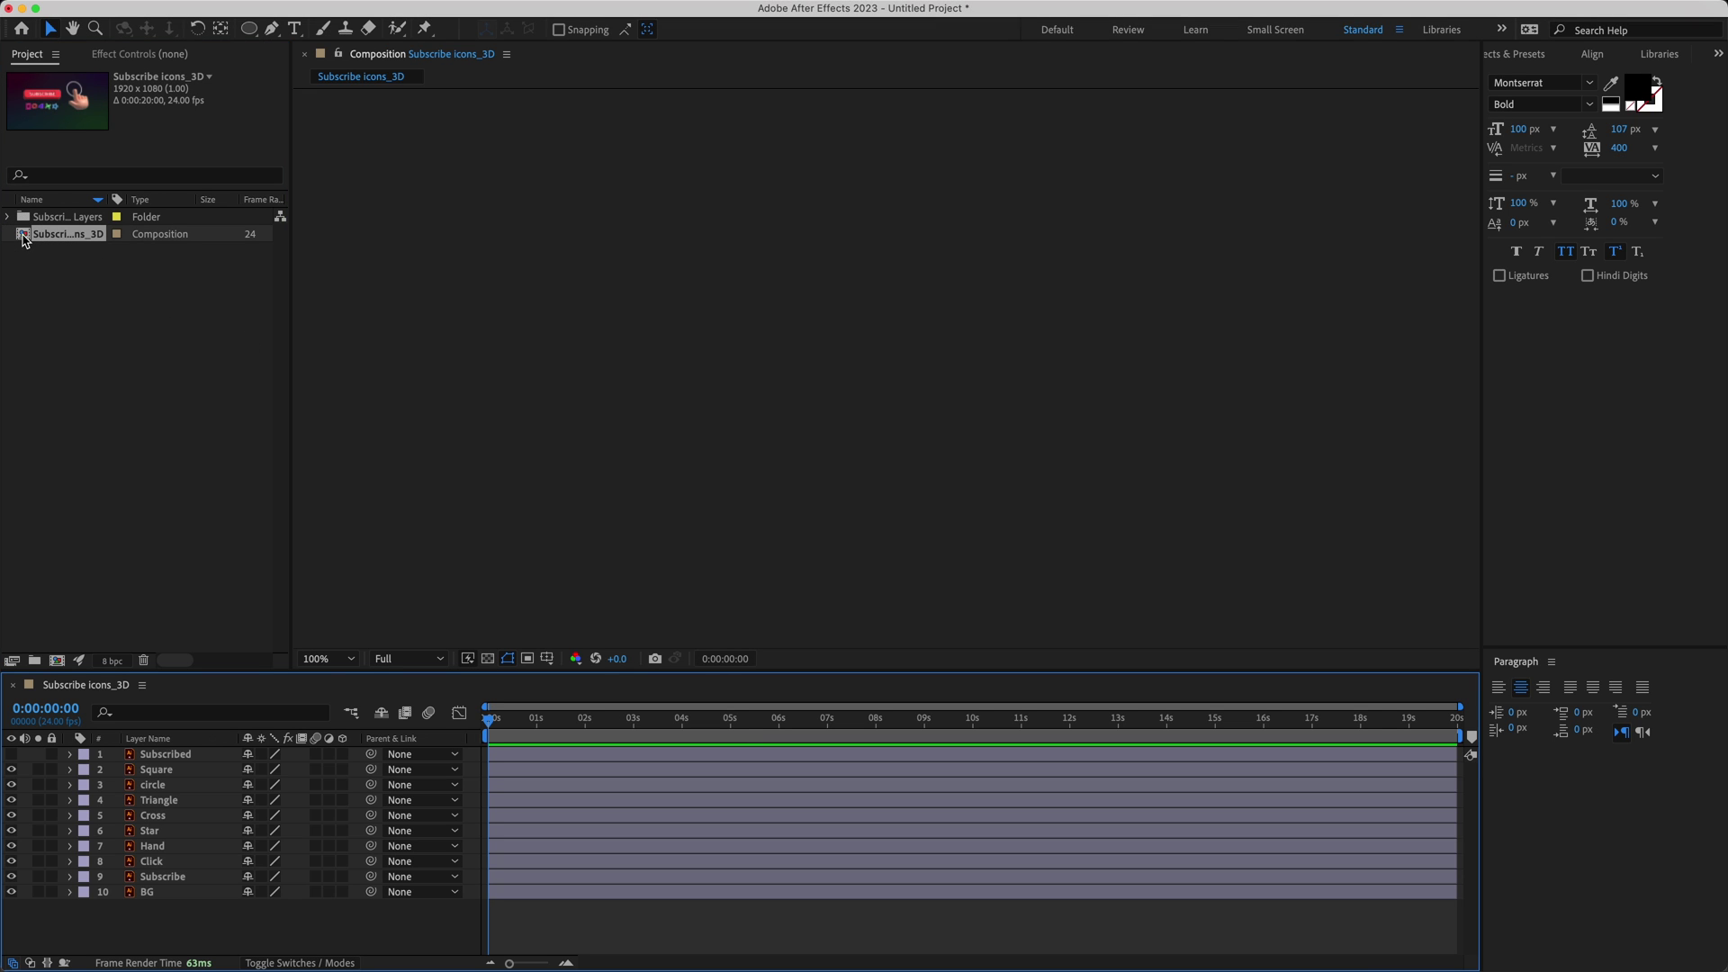
left_click(51, 892)
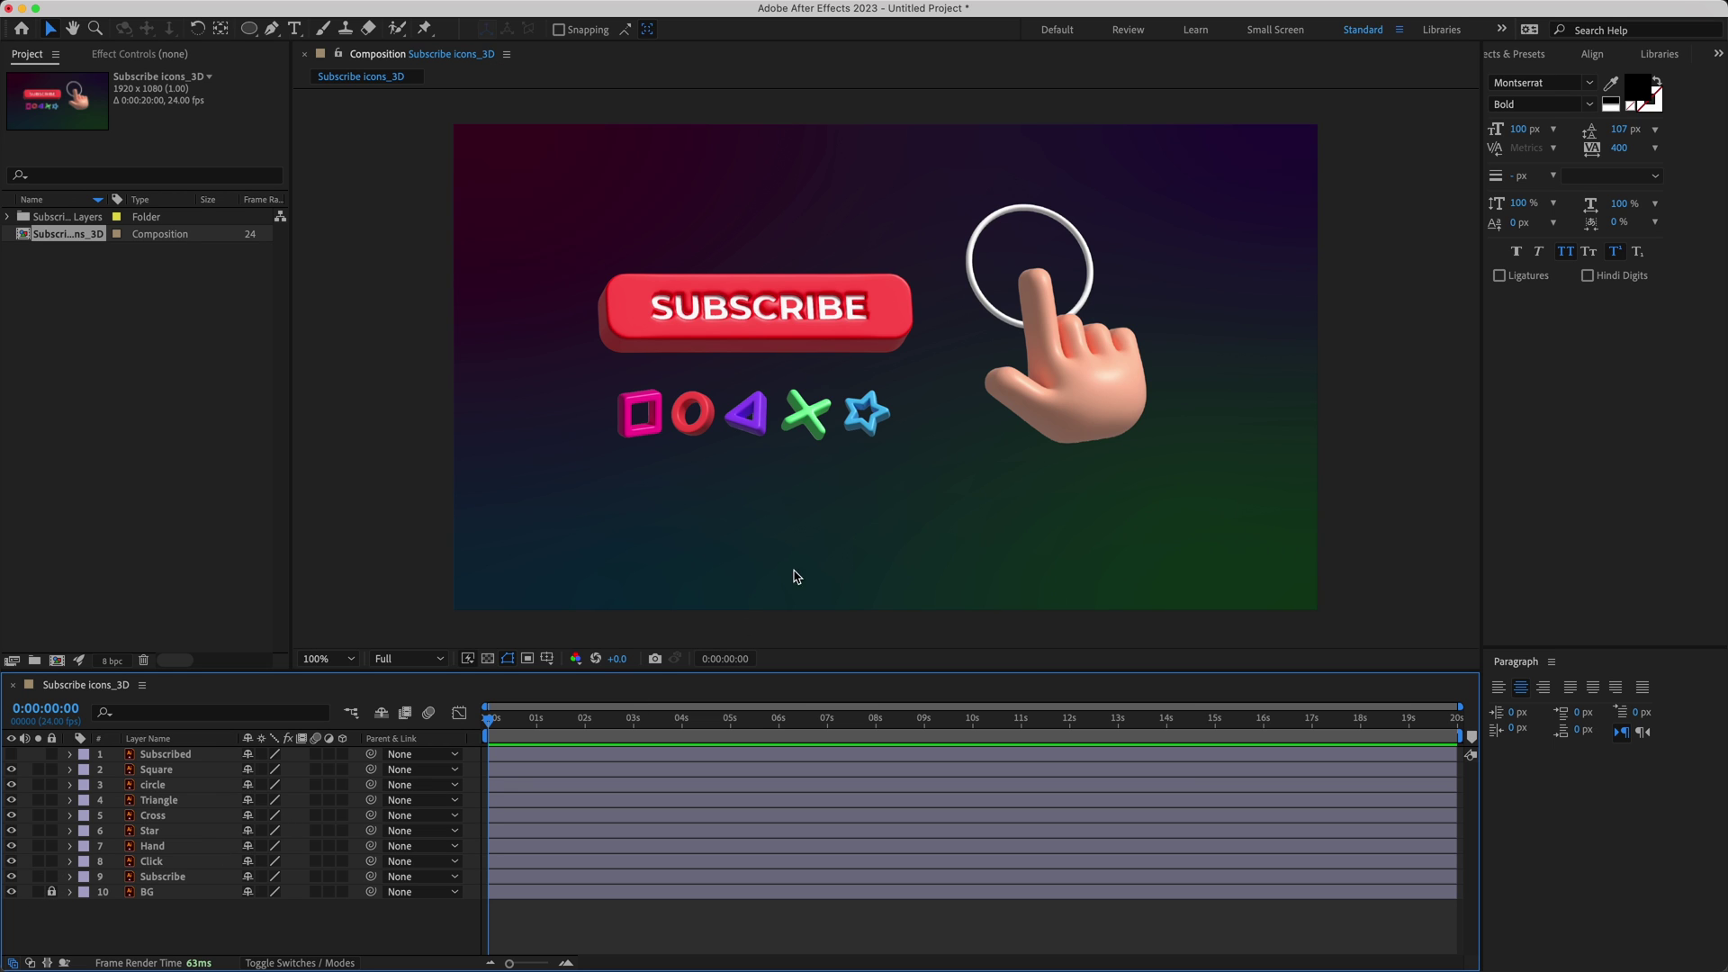
left_click(1071, 243)
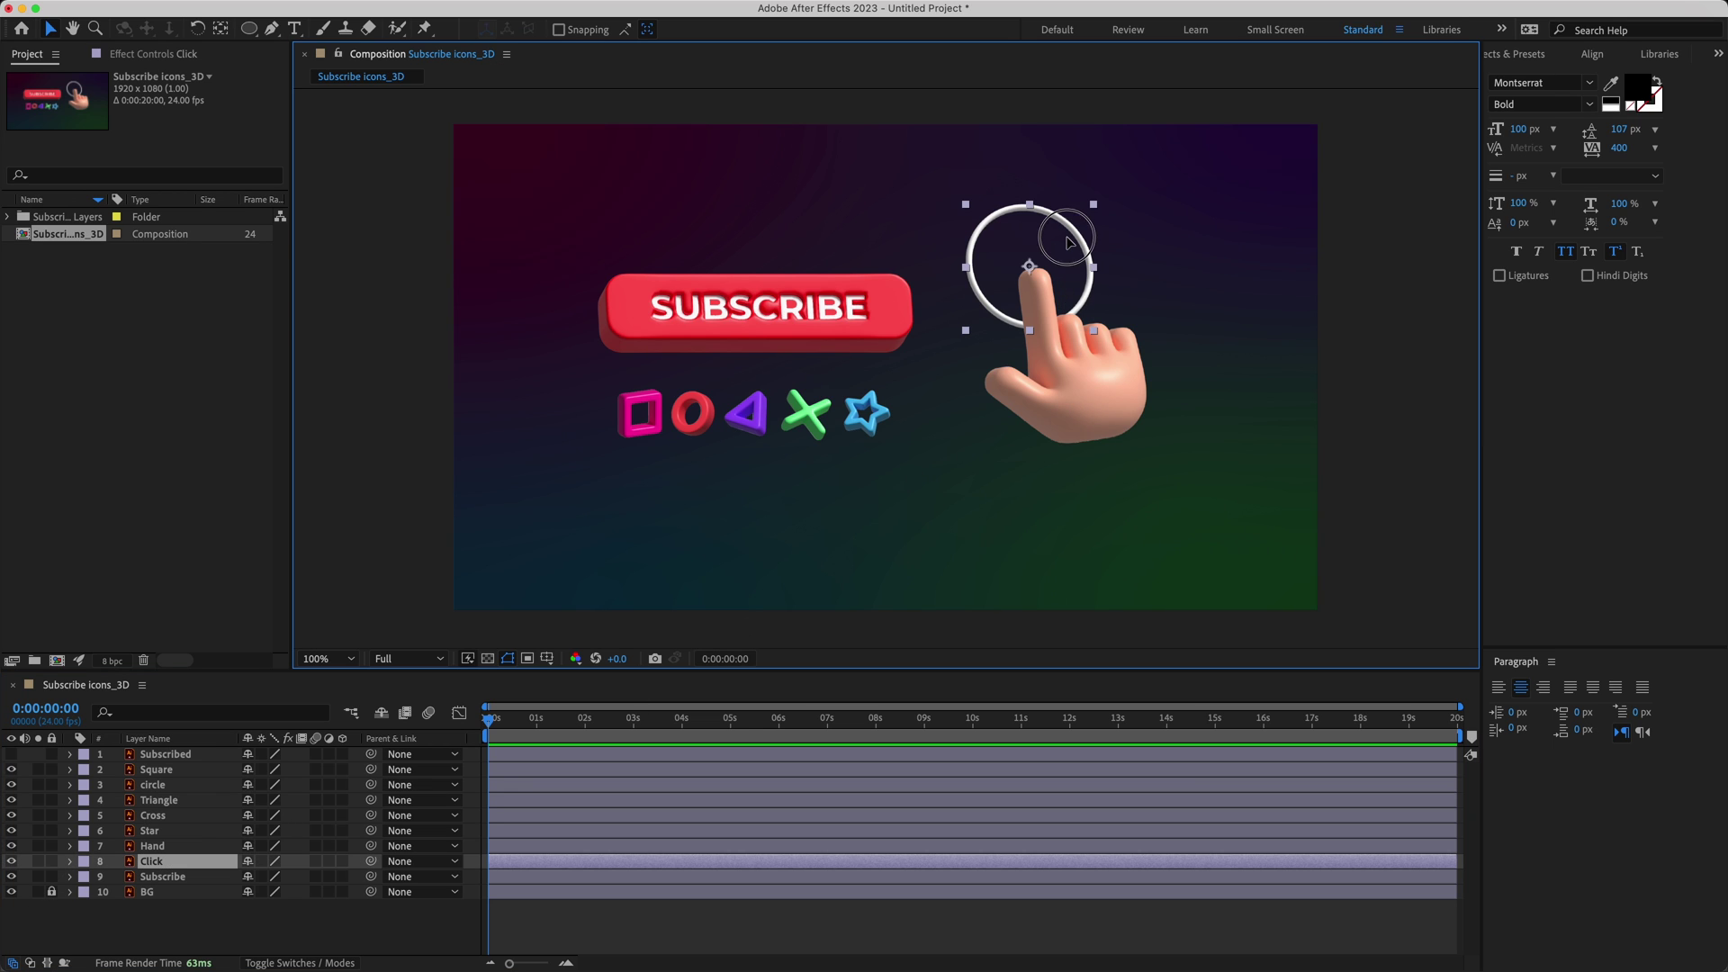
left_click(1075, 315)
left_click(779, 333)
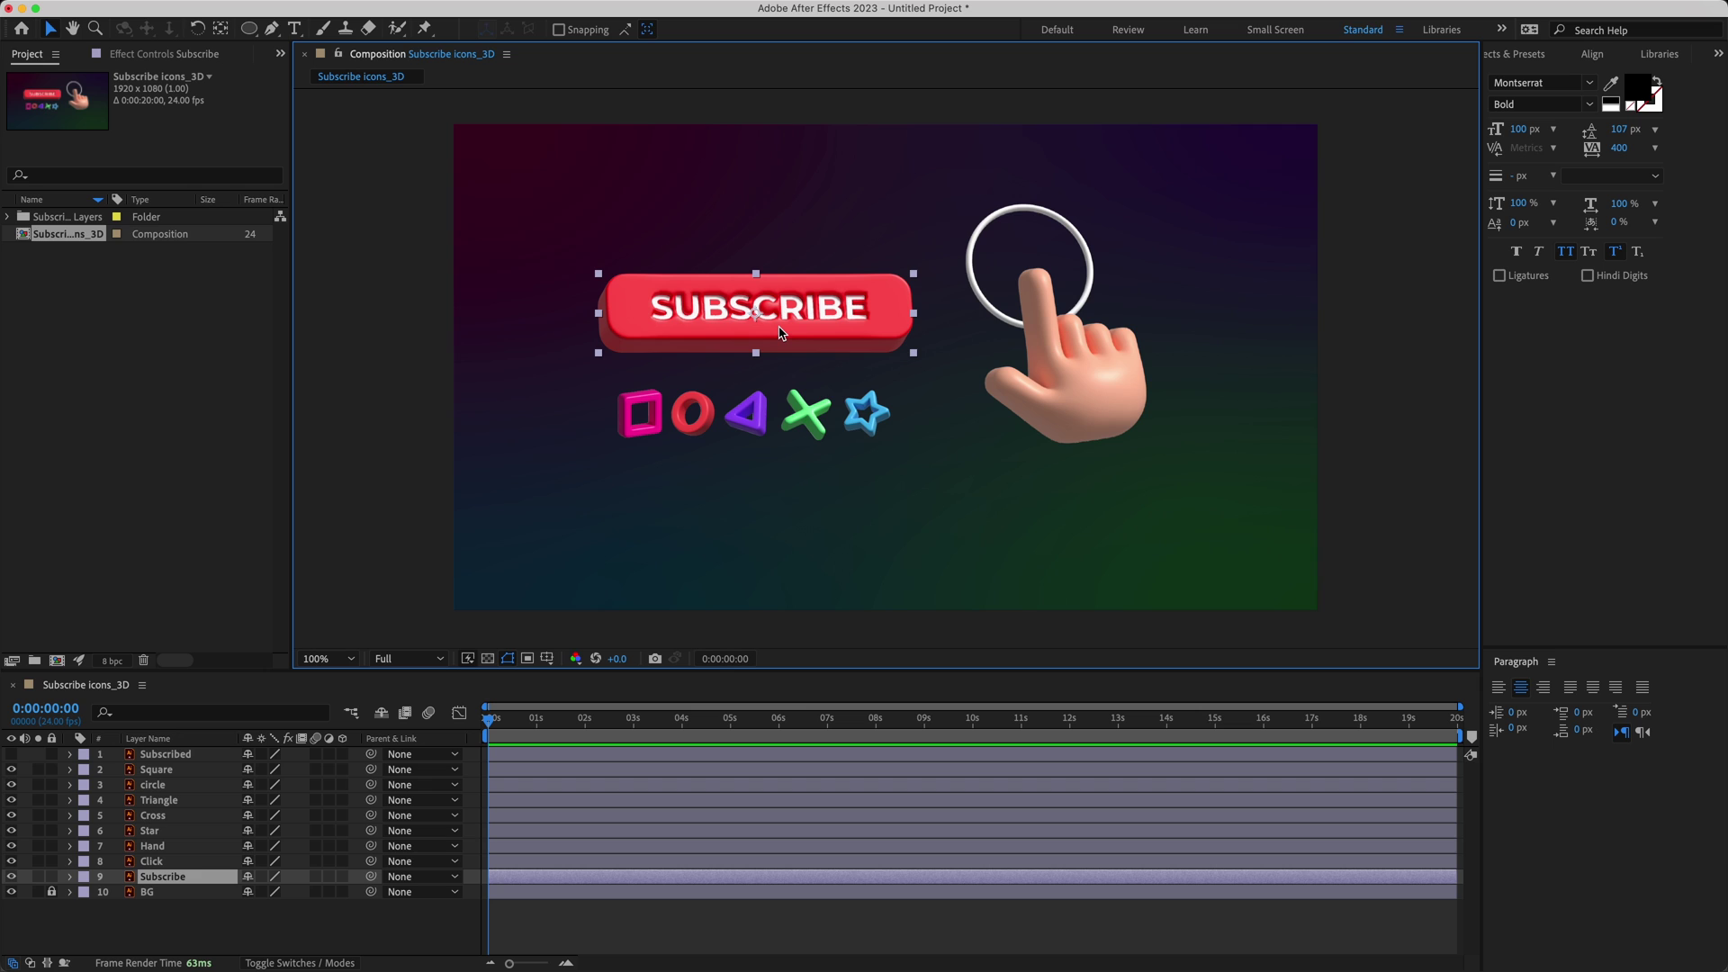
left_click(1396, 310)
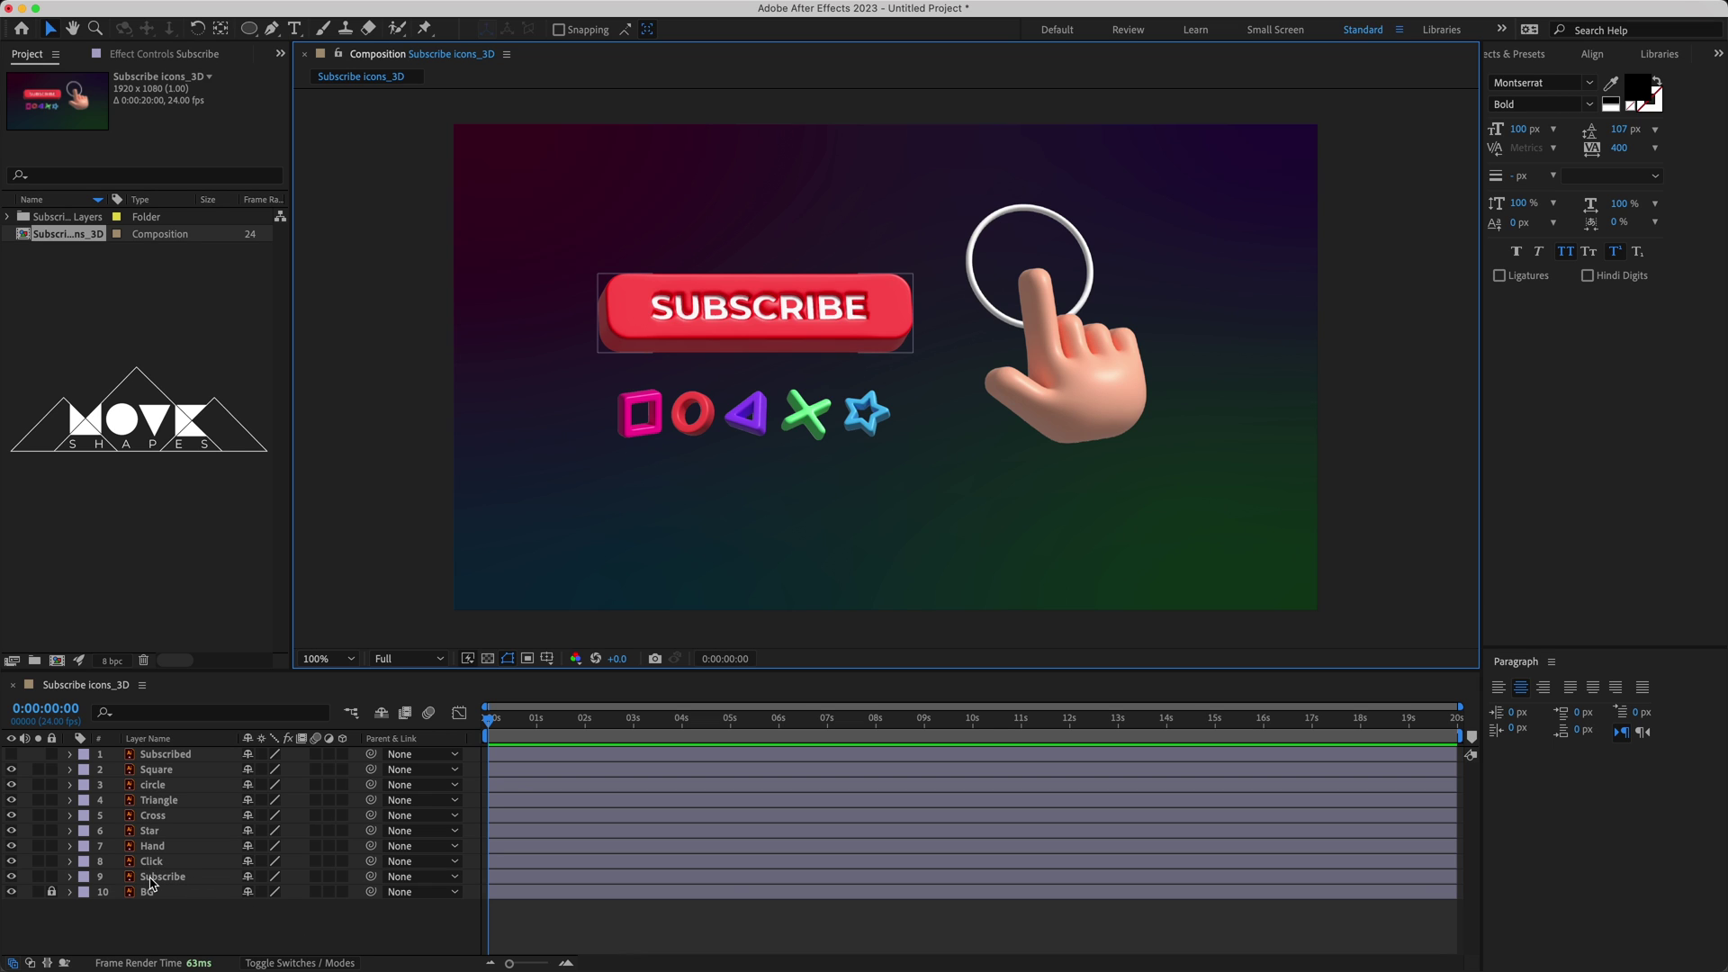
- Show Subscribed above Subscribe, hide the layers above, and drag both buttons toward centre
left_click(12, 755)
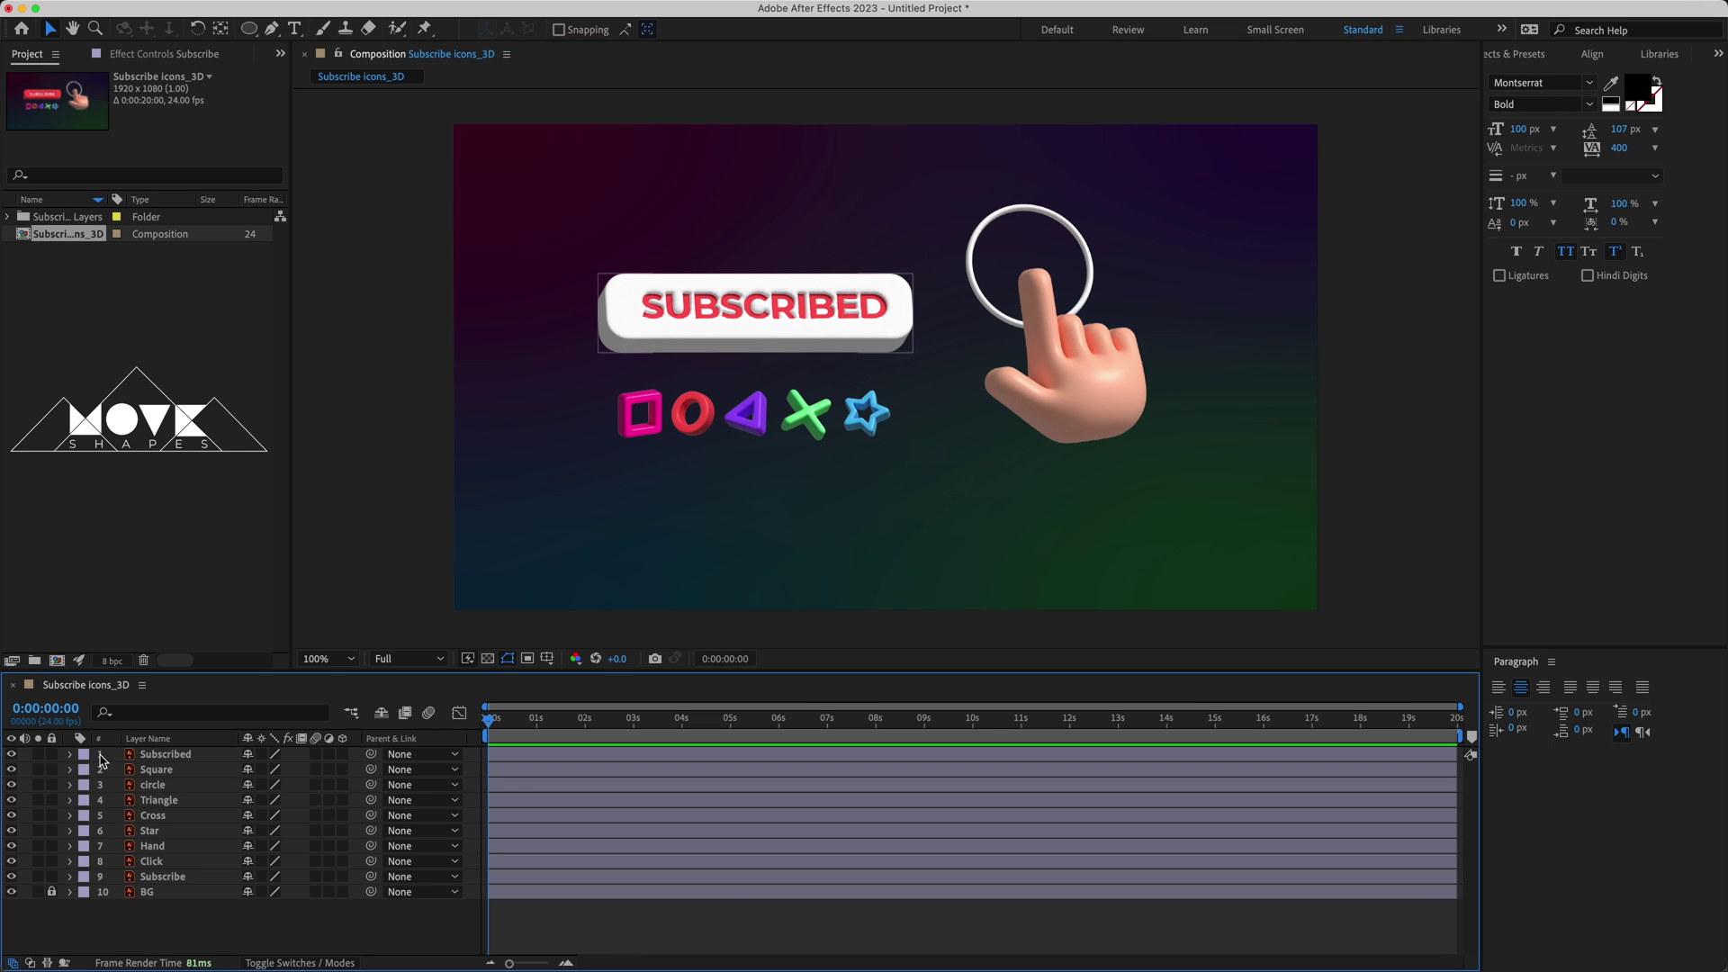
left_click(138, 756)
left_click_drag(162, 756, 149, 878)
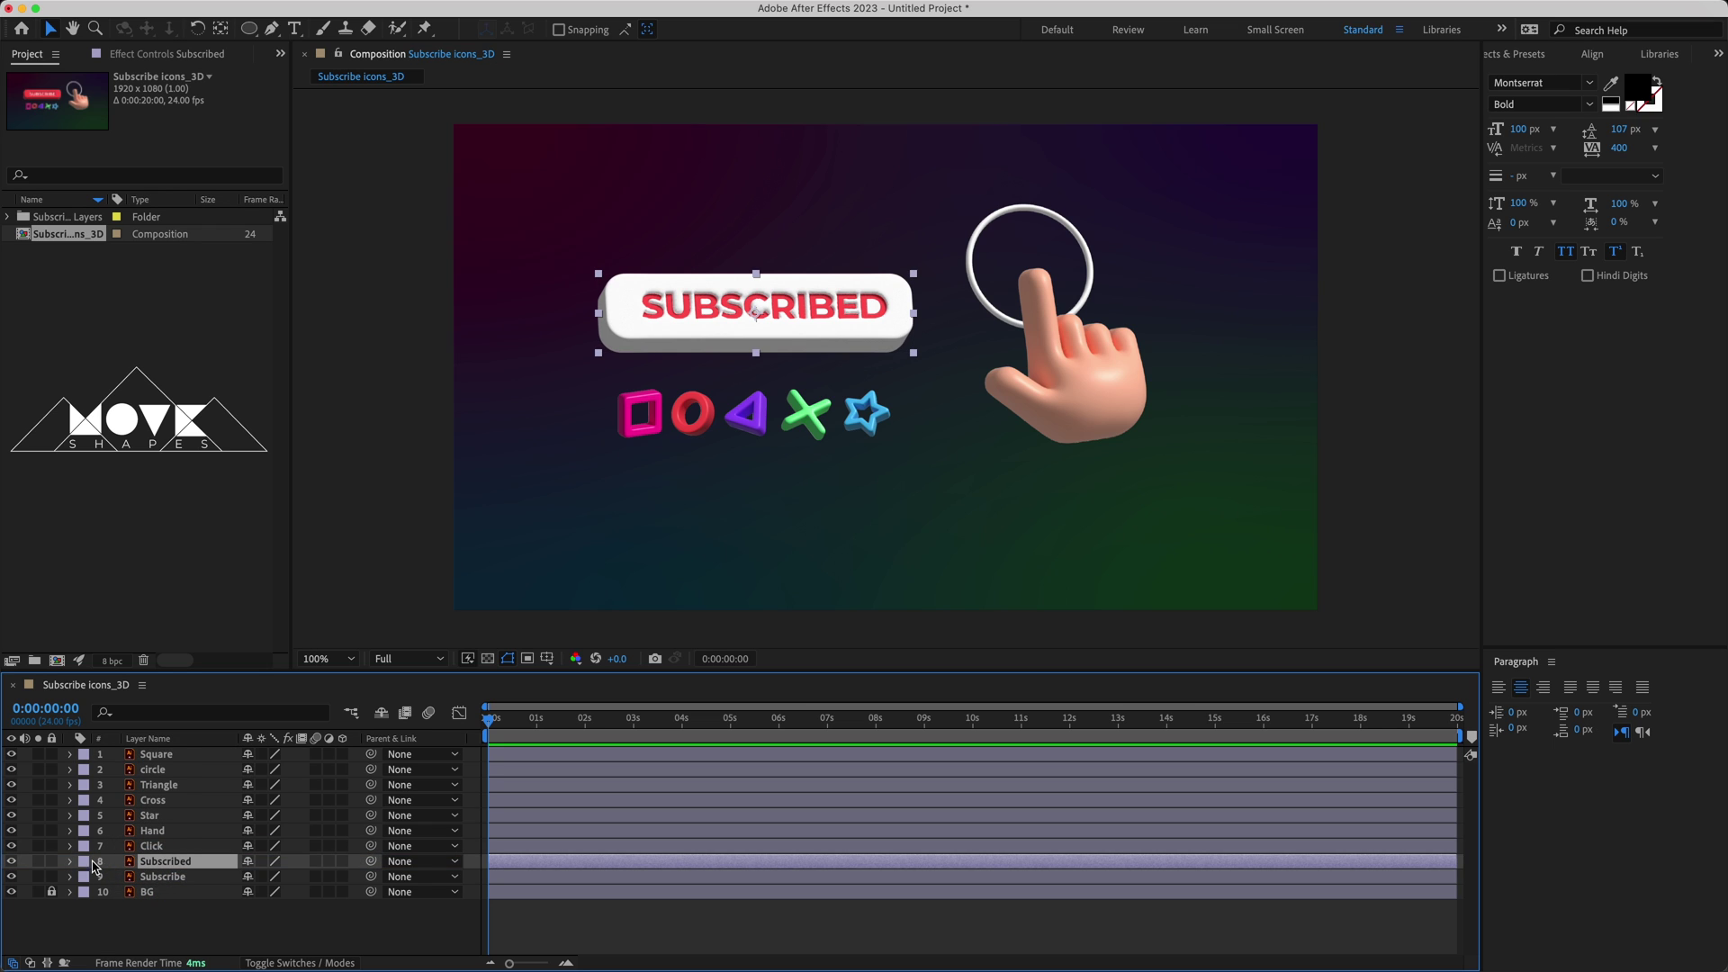
left_click_drag(11, 846, 14, 752)
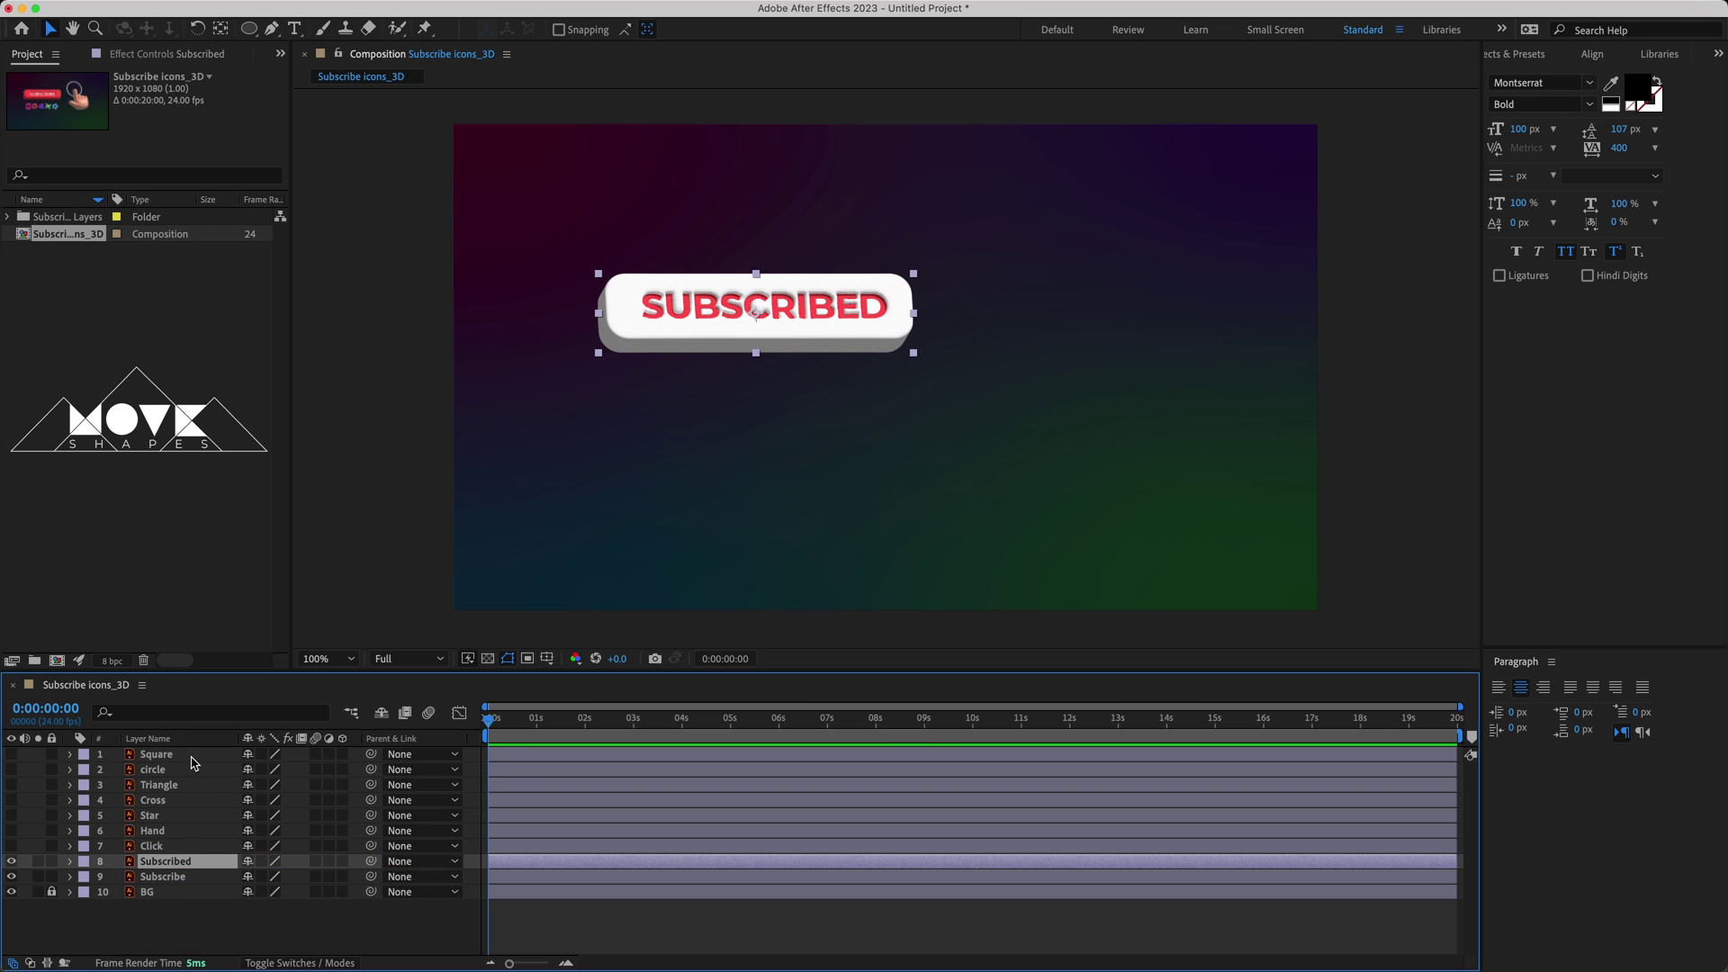
left_click(159, 878, "shift")
left_click_drag(737, 331, 877, 384)
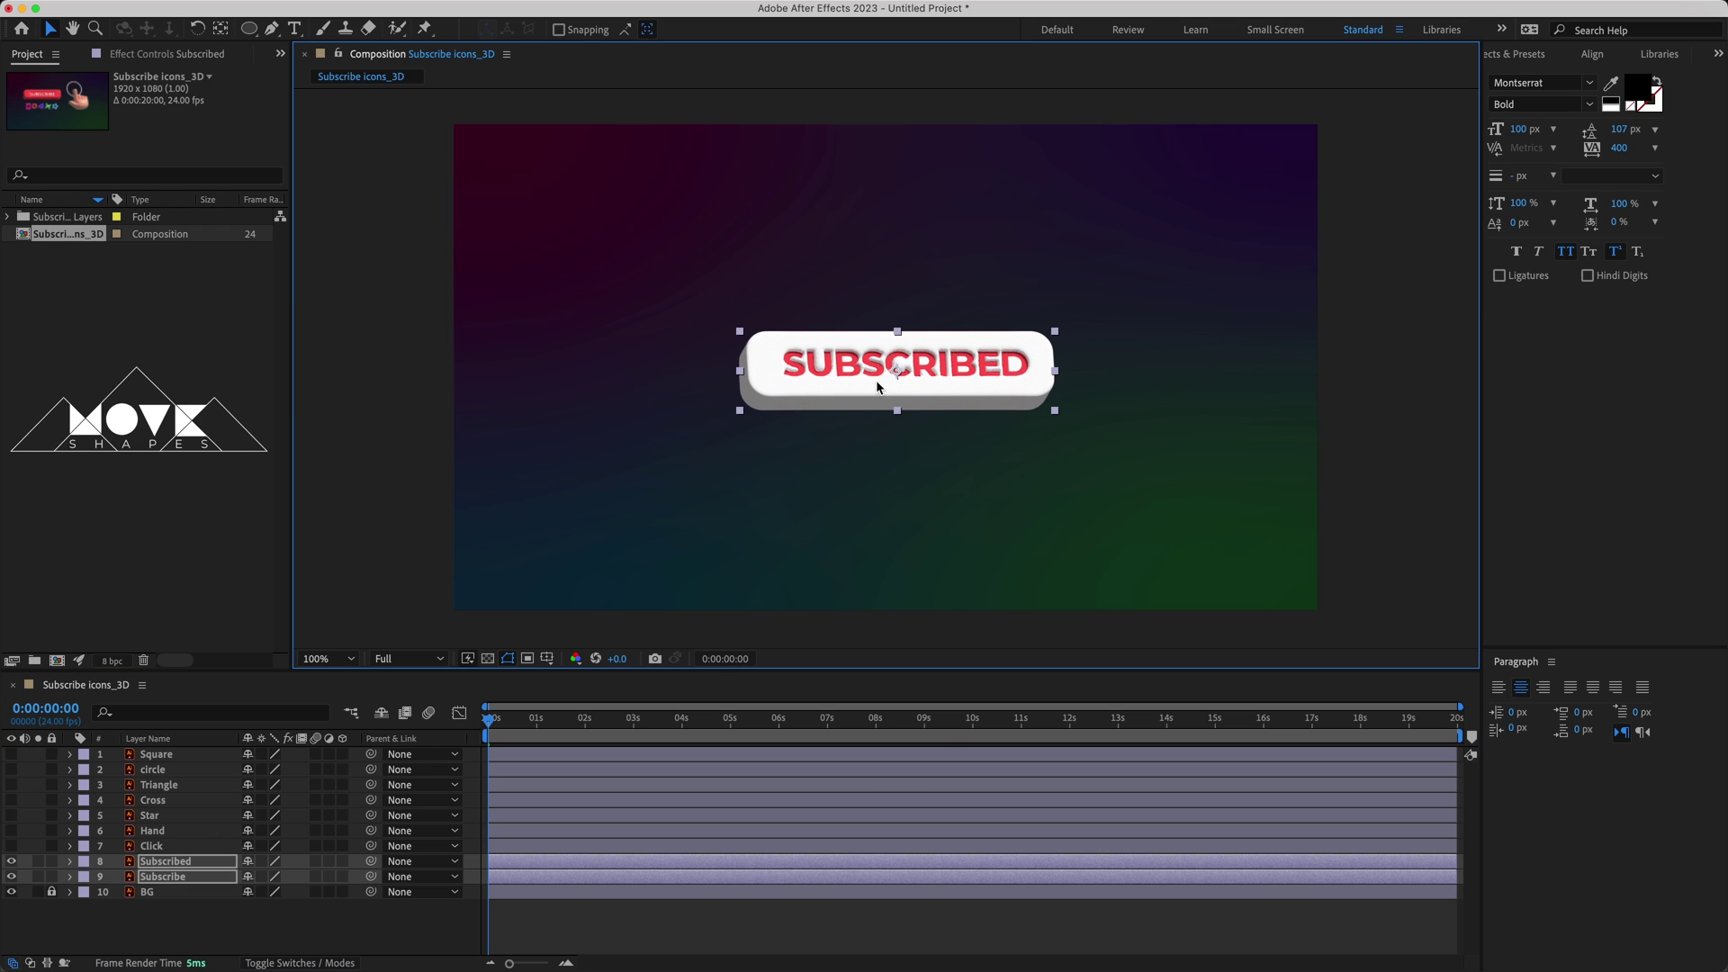
- Drop the buttons at centre, parent Subscribed to Subscribe, and hide Subscribed
left_click(183, 936)
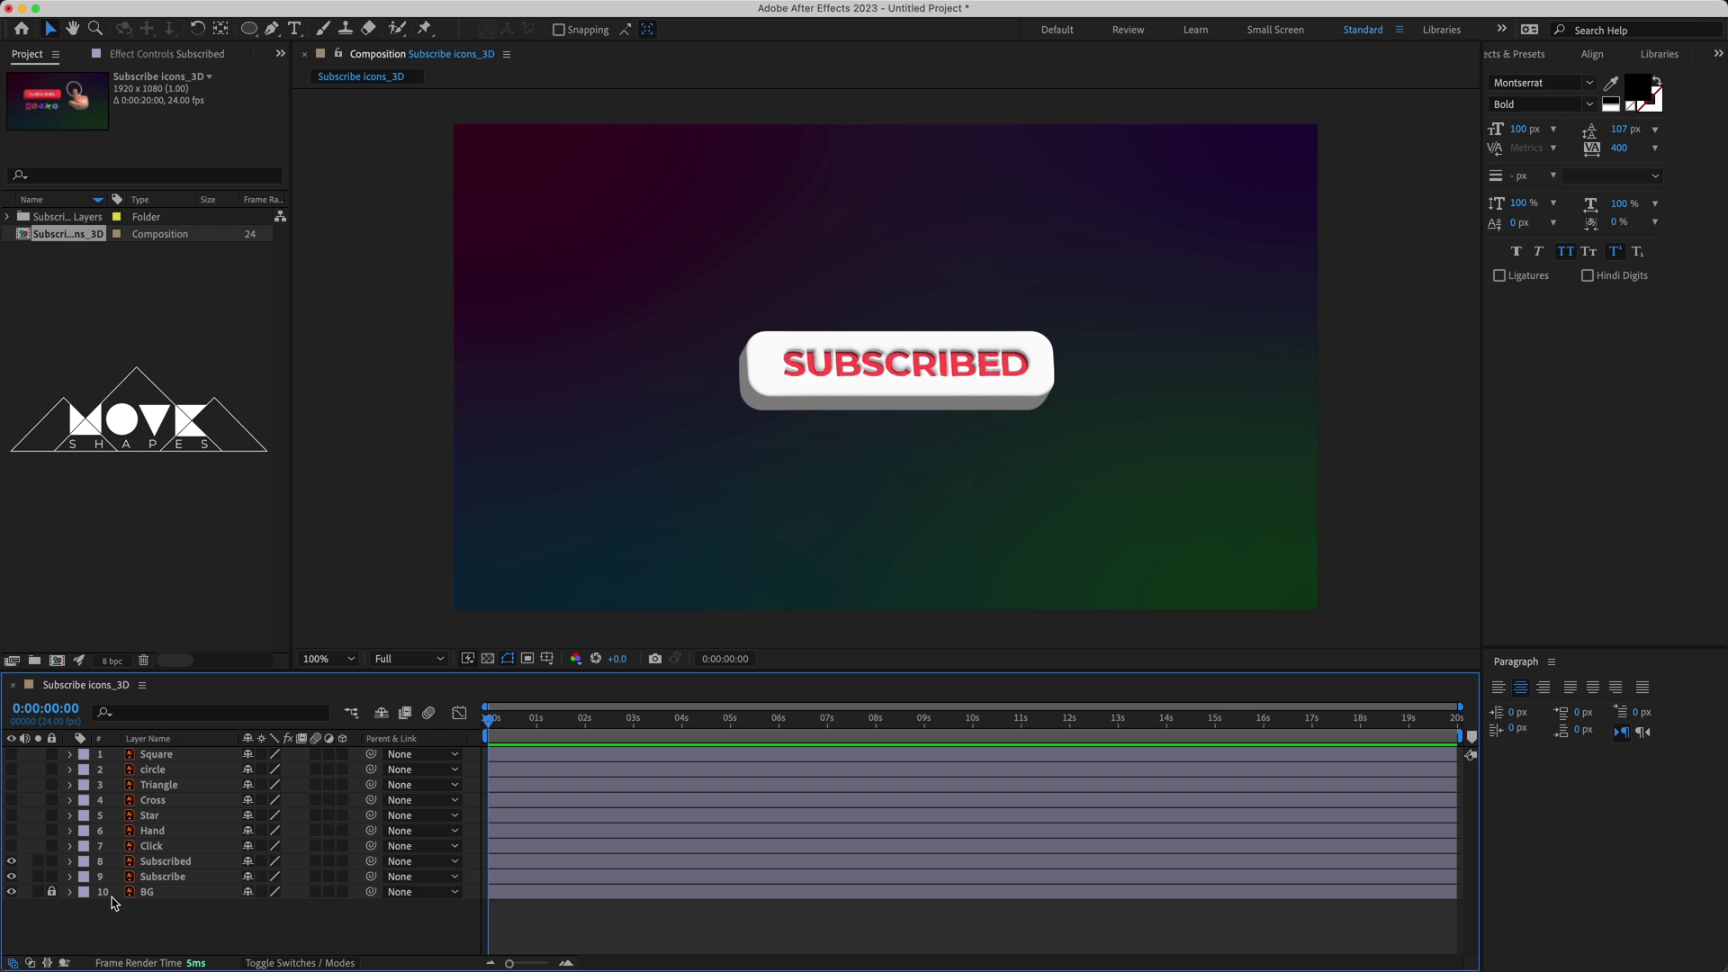
left_click(12, 861)
left_click(12, 861)
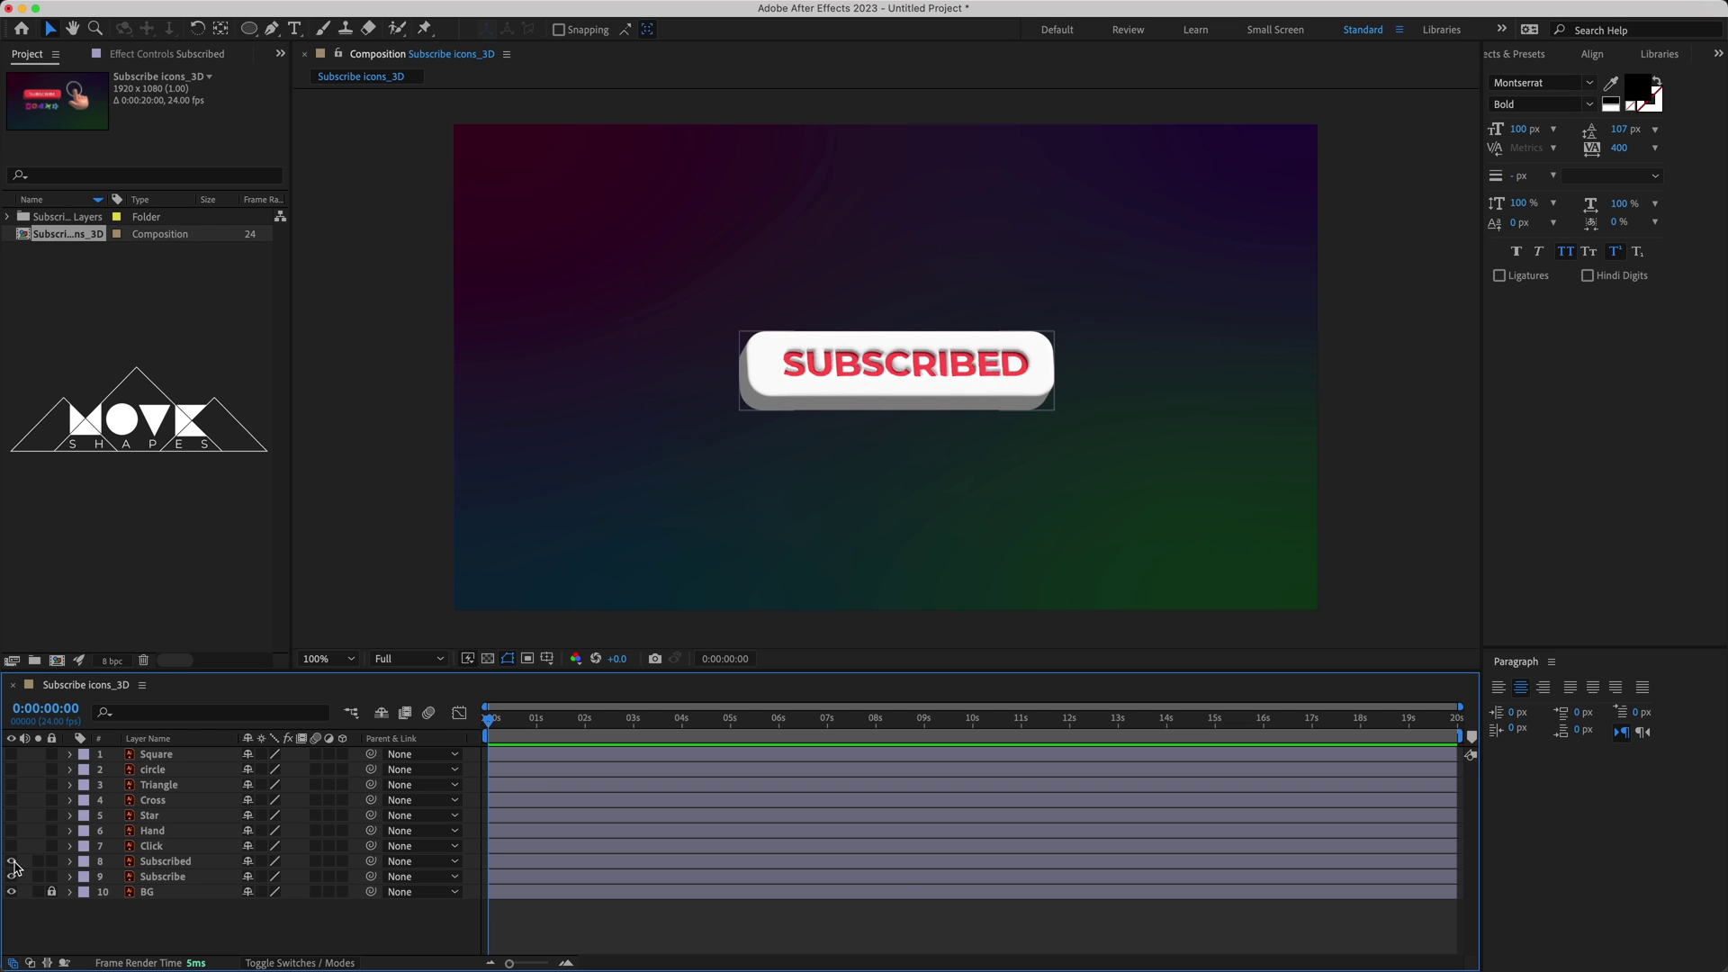
left_click(167, 864)
left_click_drag(370, 861, 186, 882)
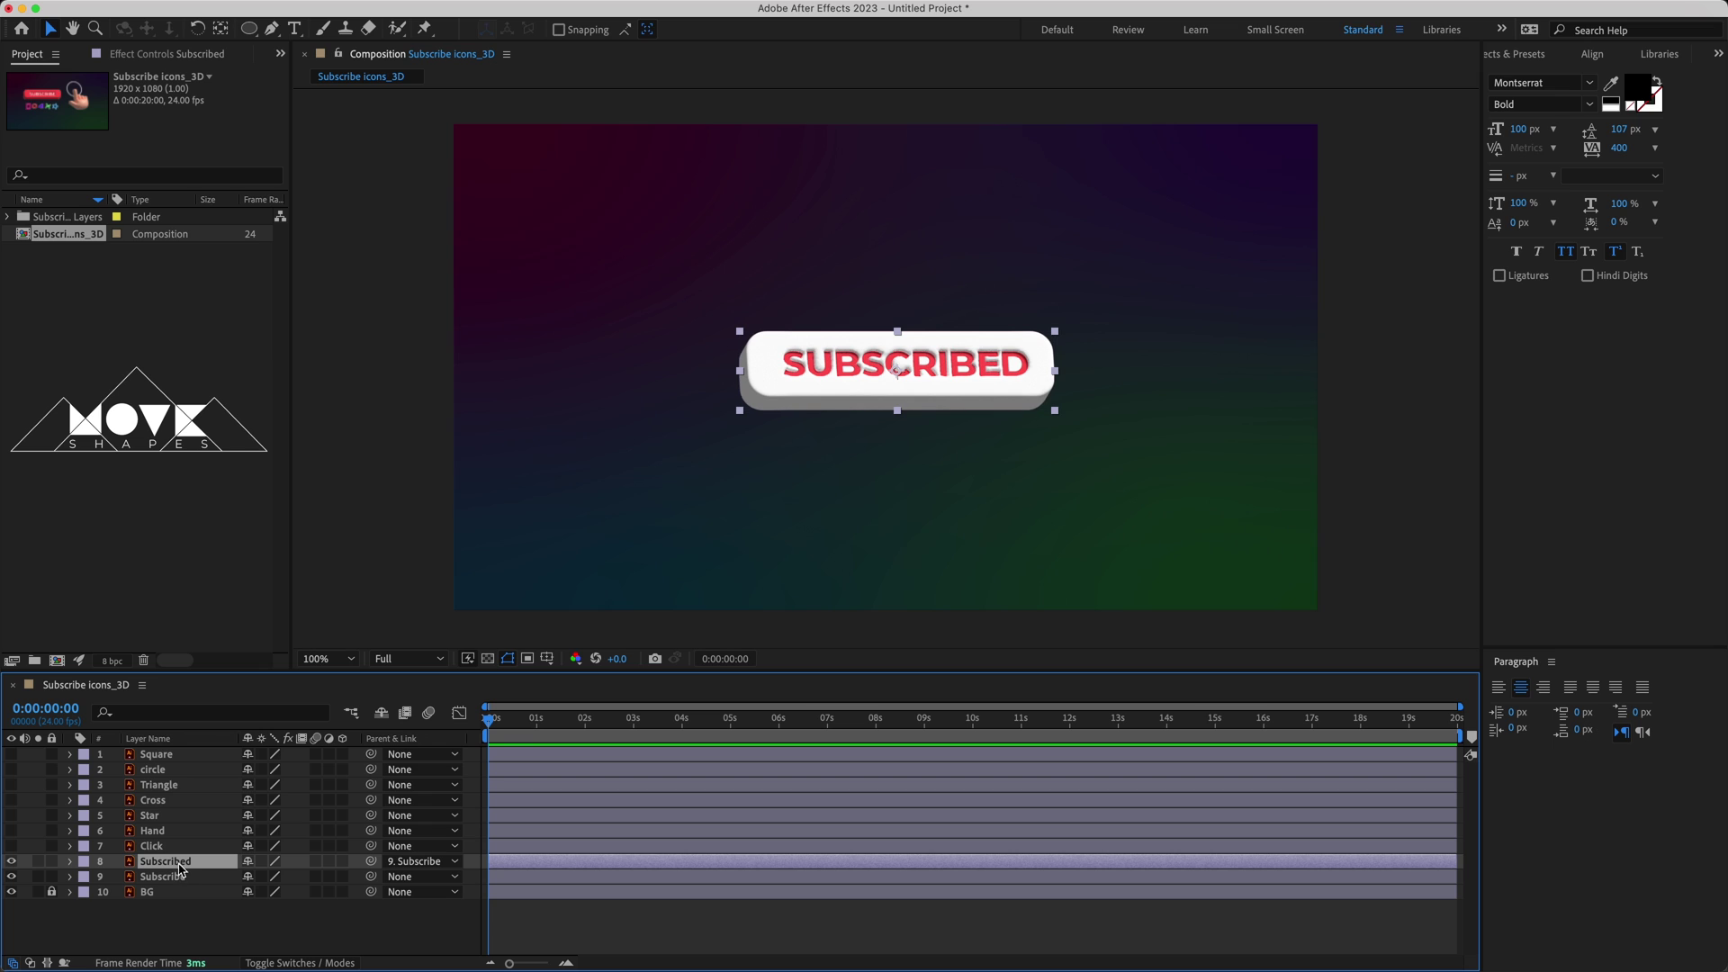
left_click(12, 862)
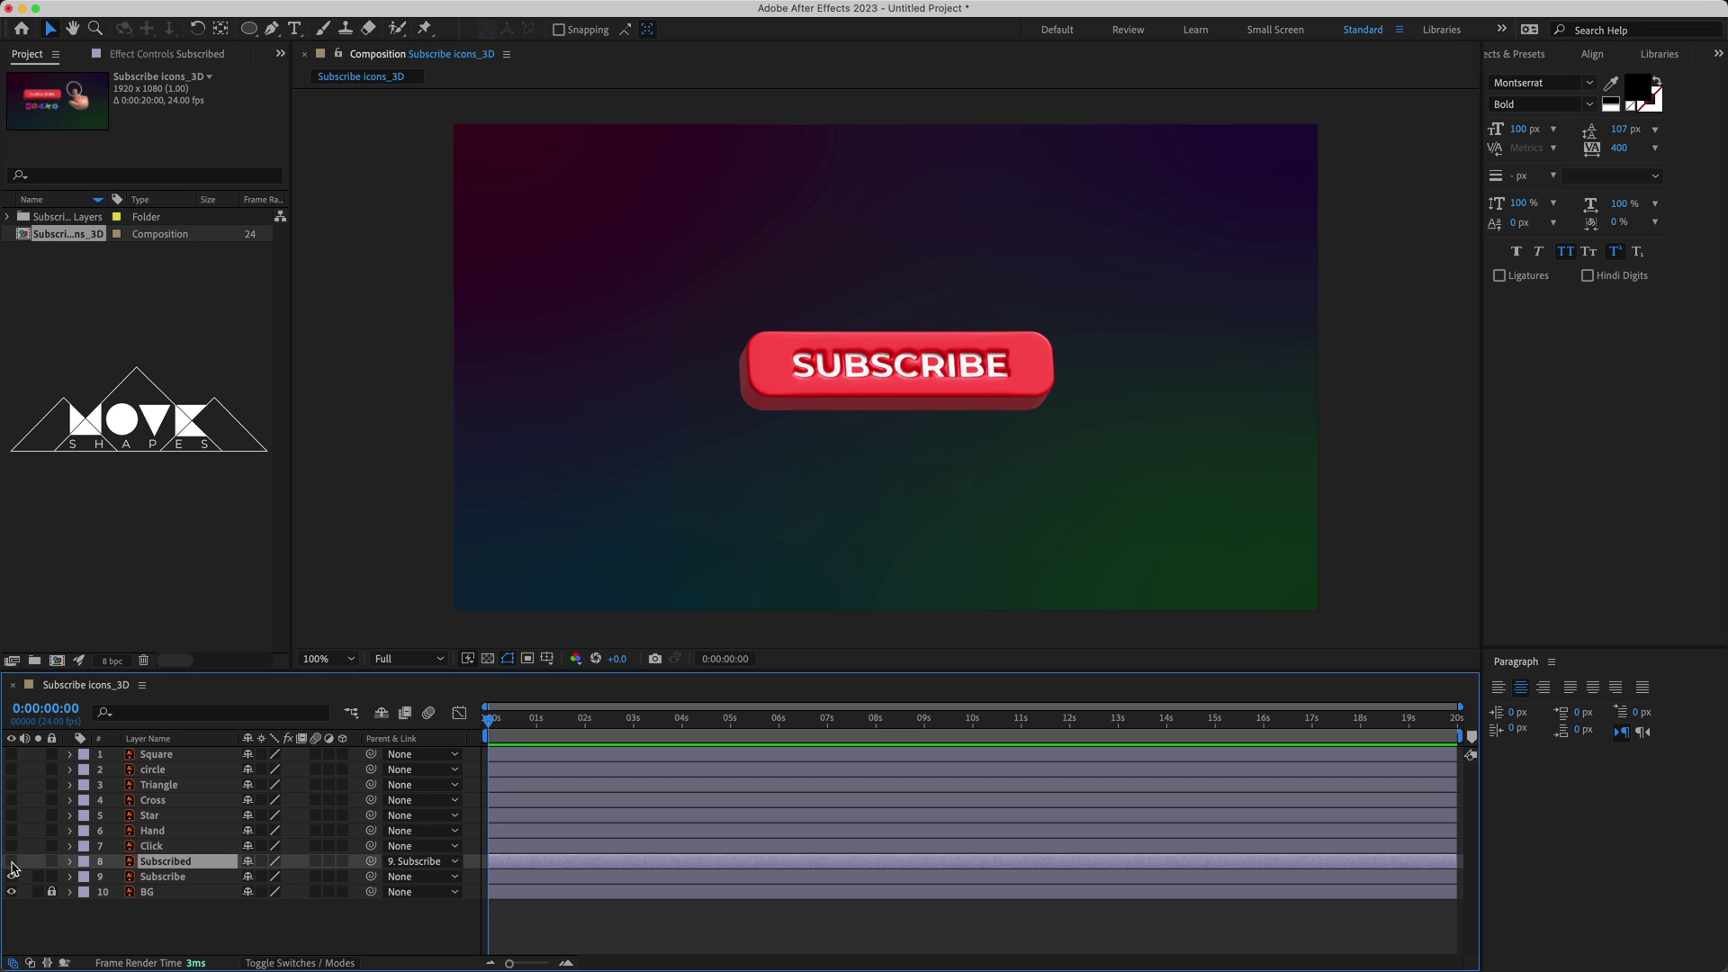
- Select the Subscribe layer and reveal its Transform properties
left_click(162, 878)
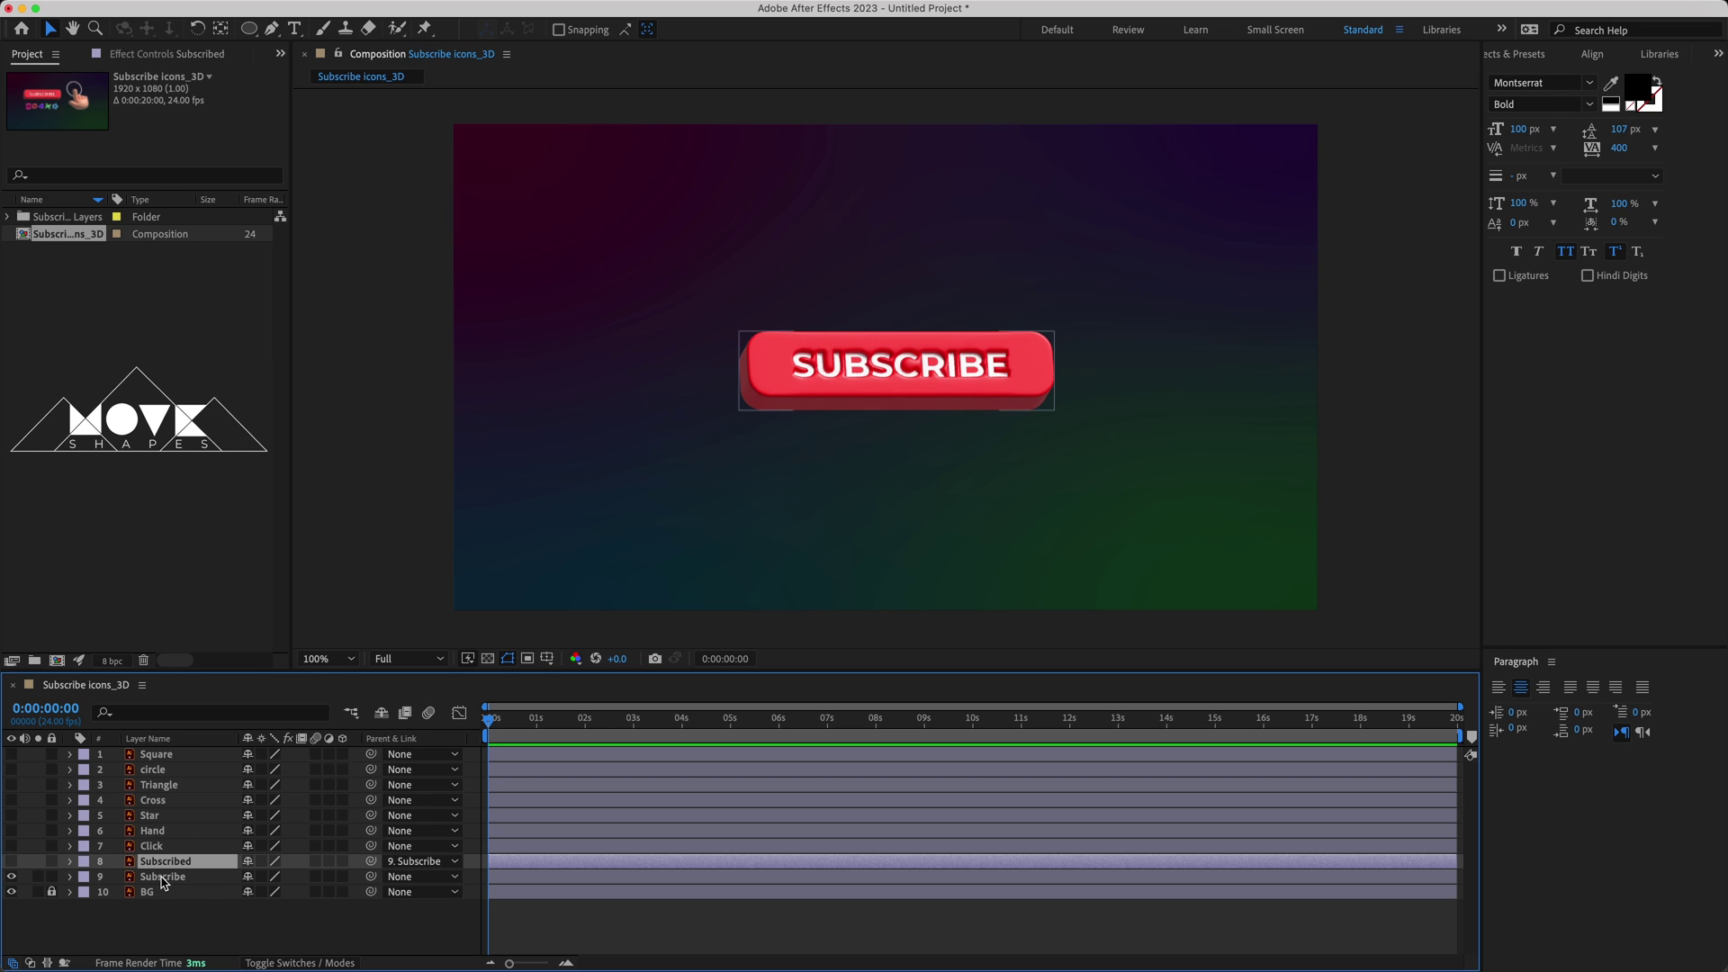
left_click(70, 877)
left_click(88, 895)
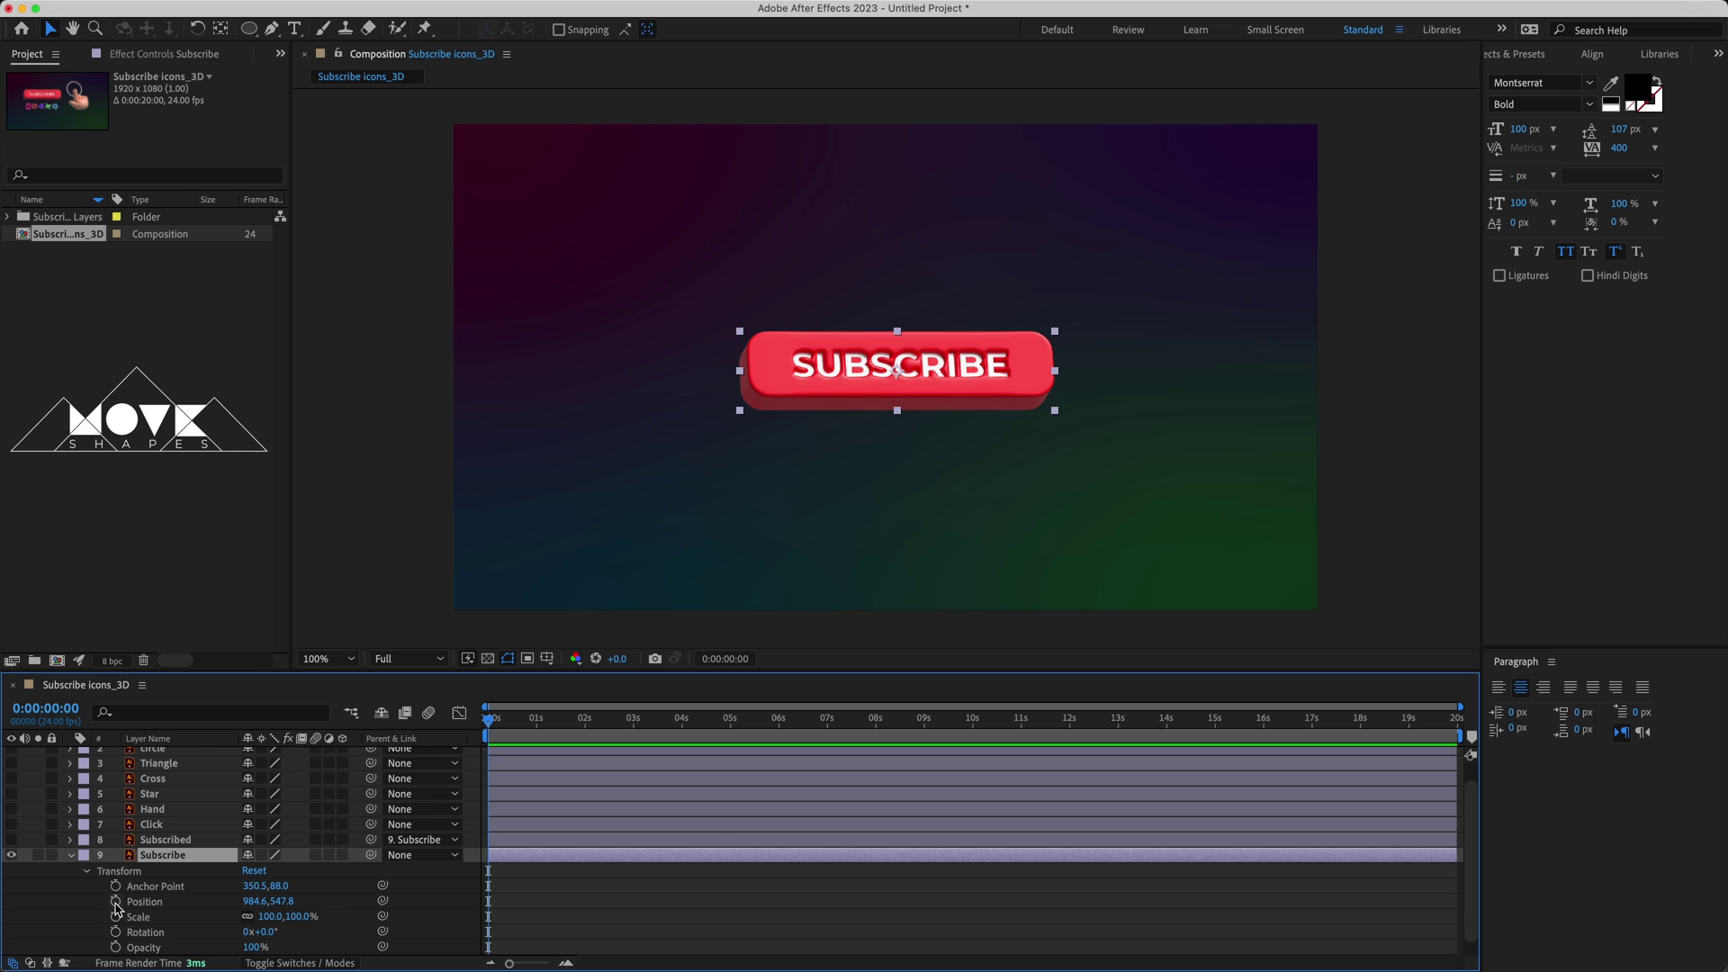
- Enable Position keyframing on the SUBSCRIBE button and add a keyframe at 1 second
left_click(115, 902)
left_click(557, 867)
key("u")
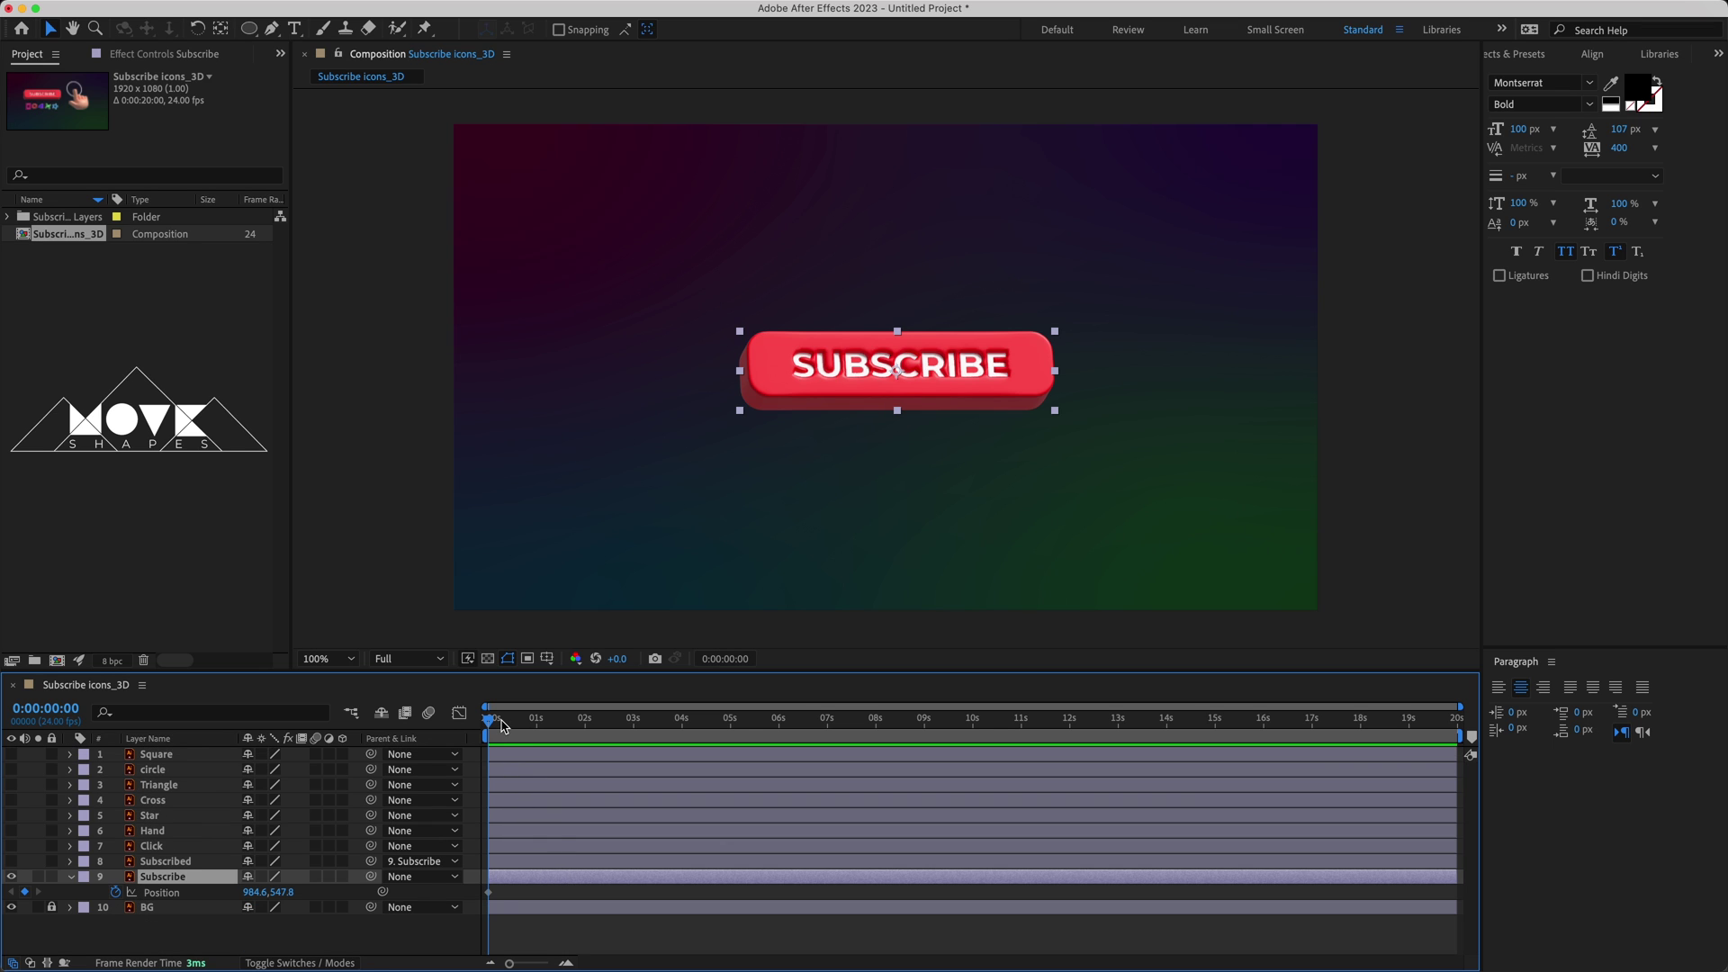
left_click_drag(501, 726, 540, 746)
left_click_drag(535, 963, 540, 965)
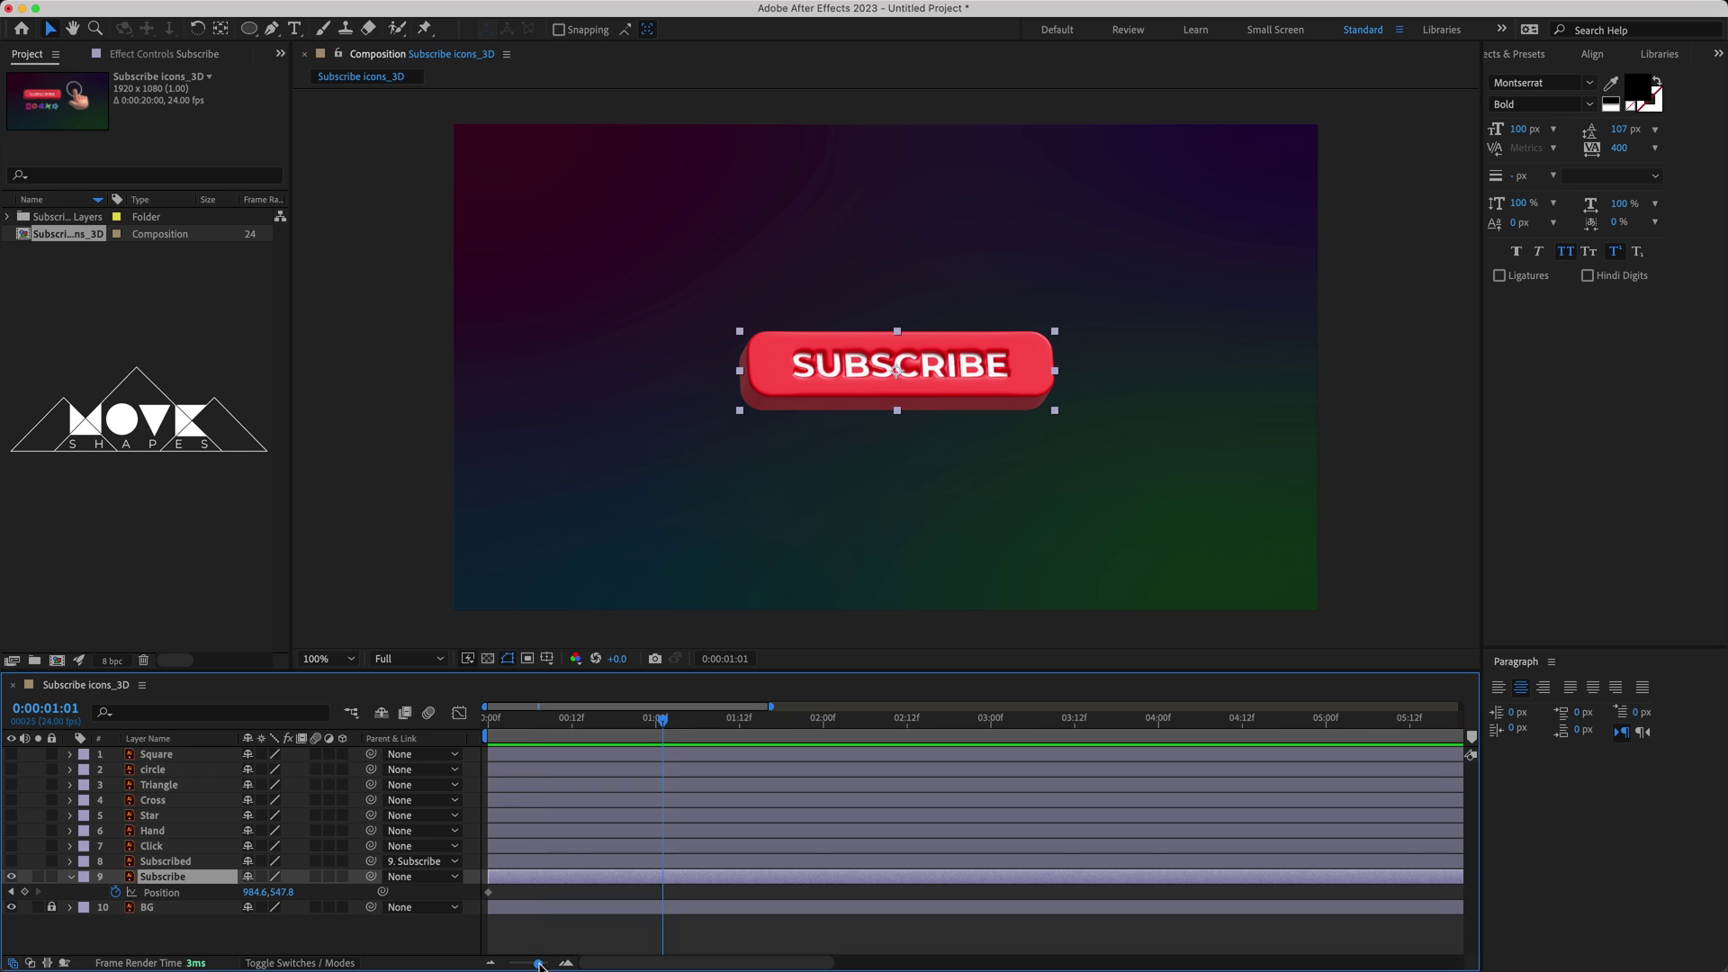
left_click_drag(649, 725, 658, 730)
left_click(24, 892)
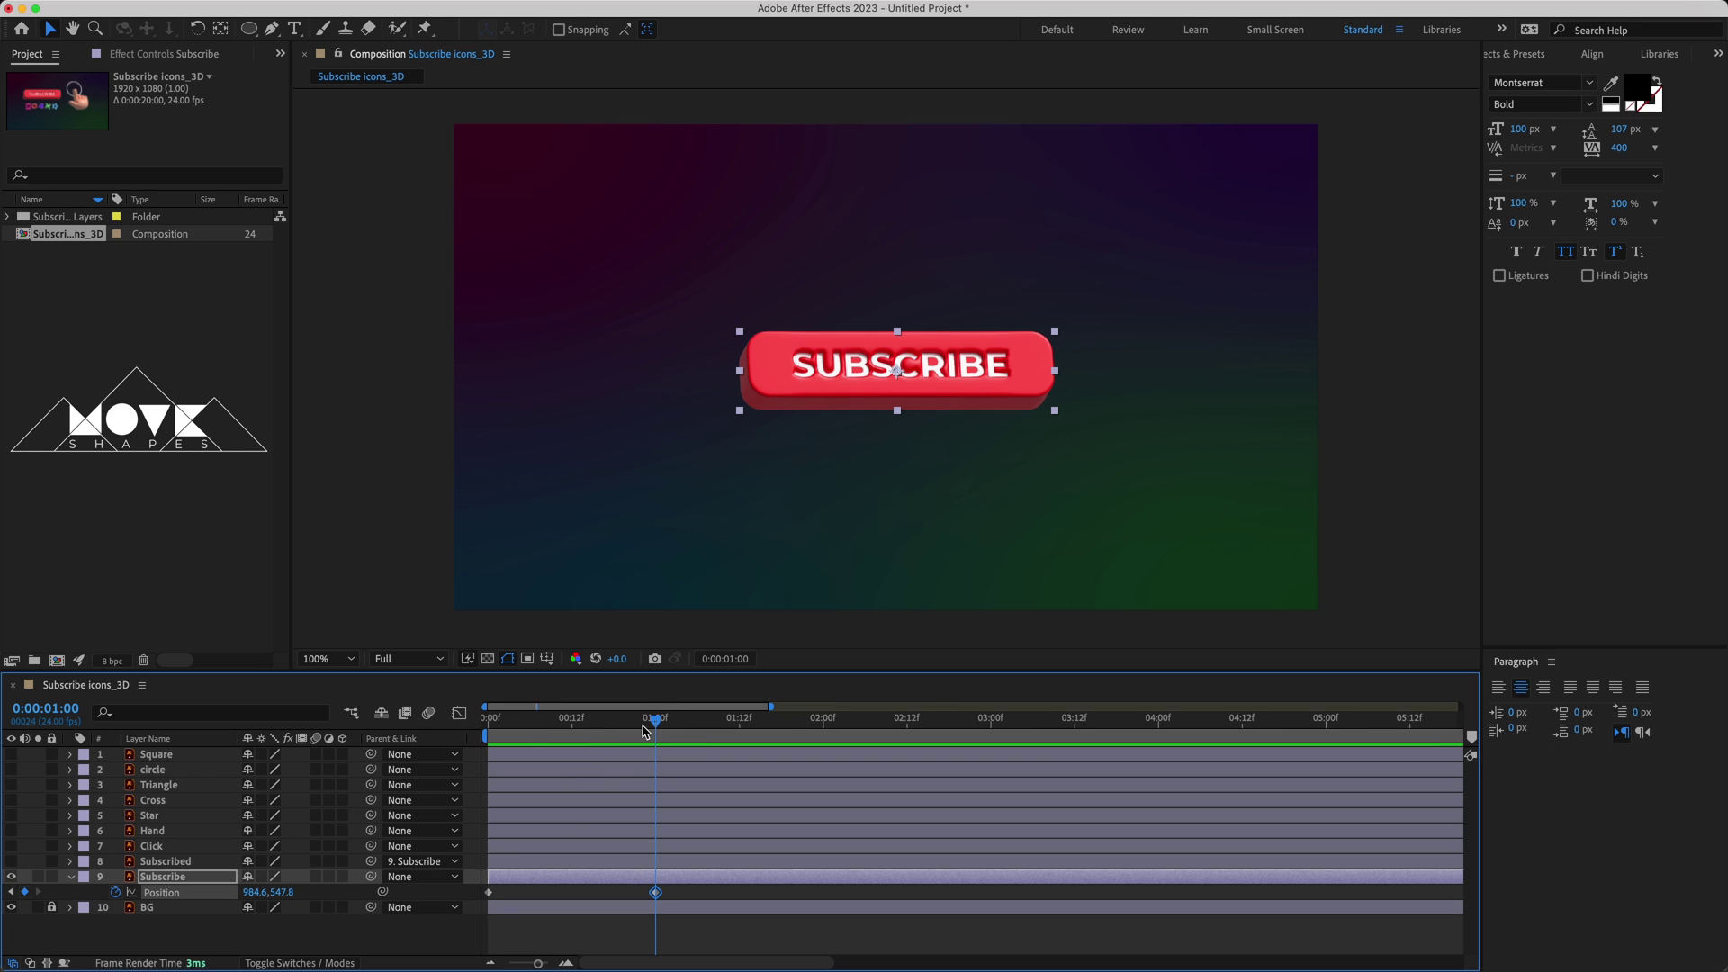
- At 0s, set Position Y to 1203.8 so the button rises from below frame
left_click_drag(645, 731, 488, 725)
left_click(286, 891)
left_click_drag(287, 892, 867, 901)
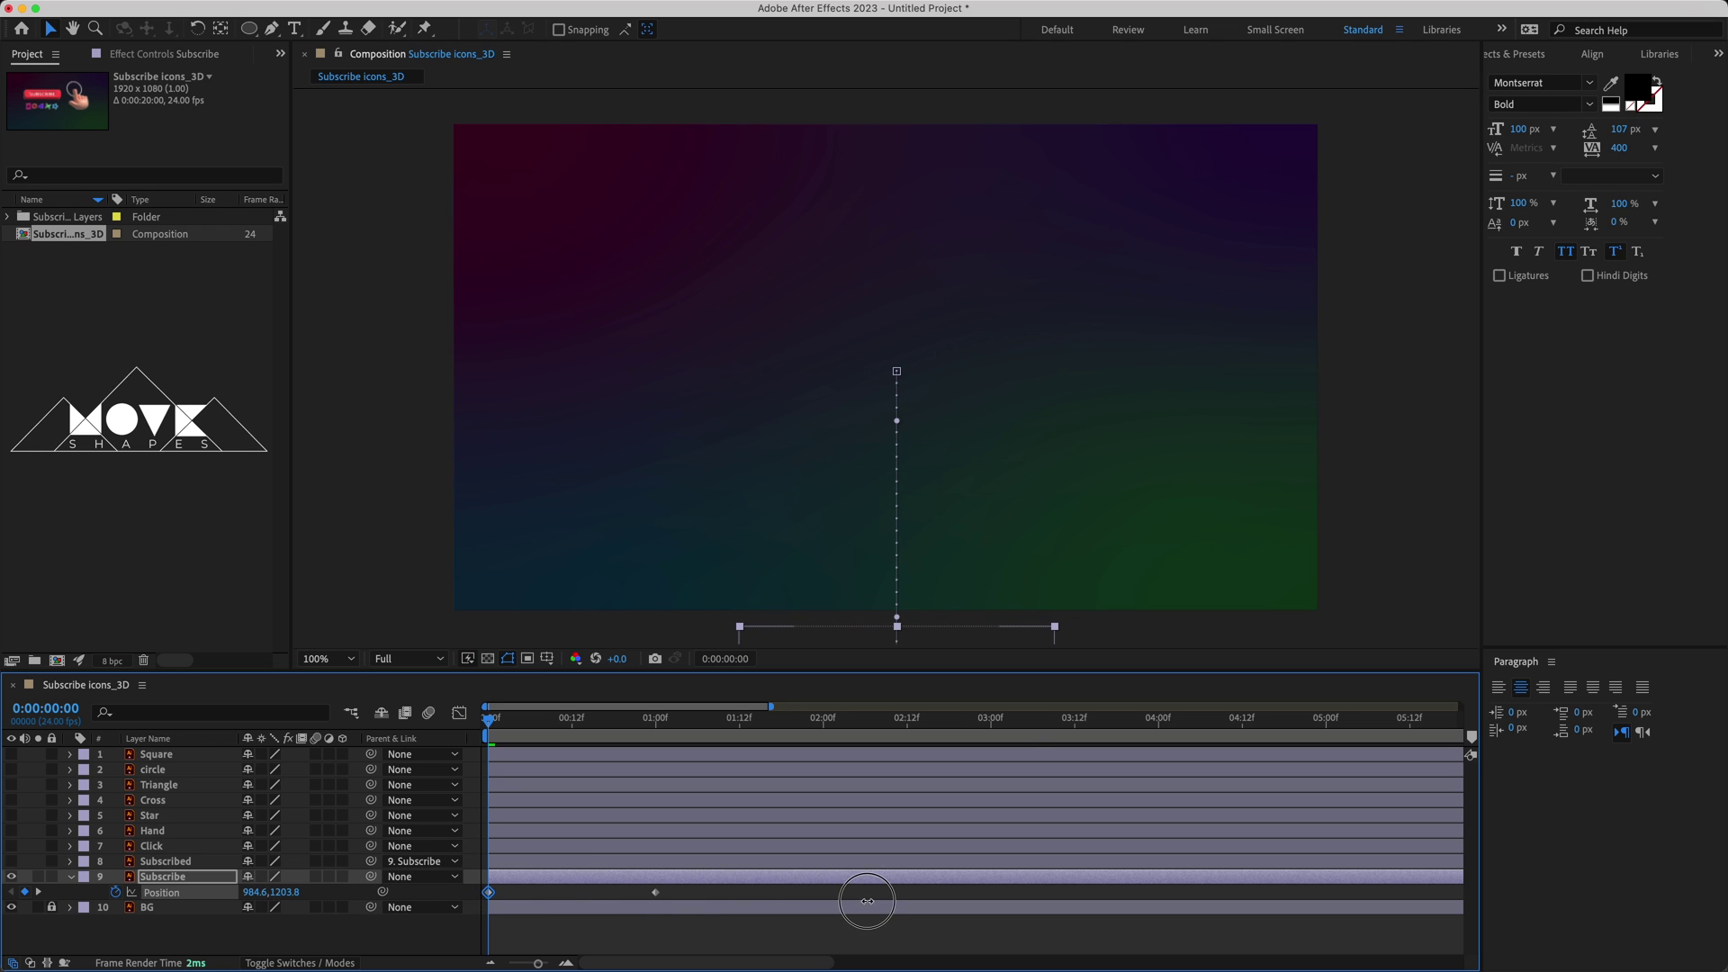
left_click_drag(494, 725, 689, 771)
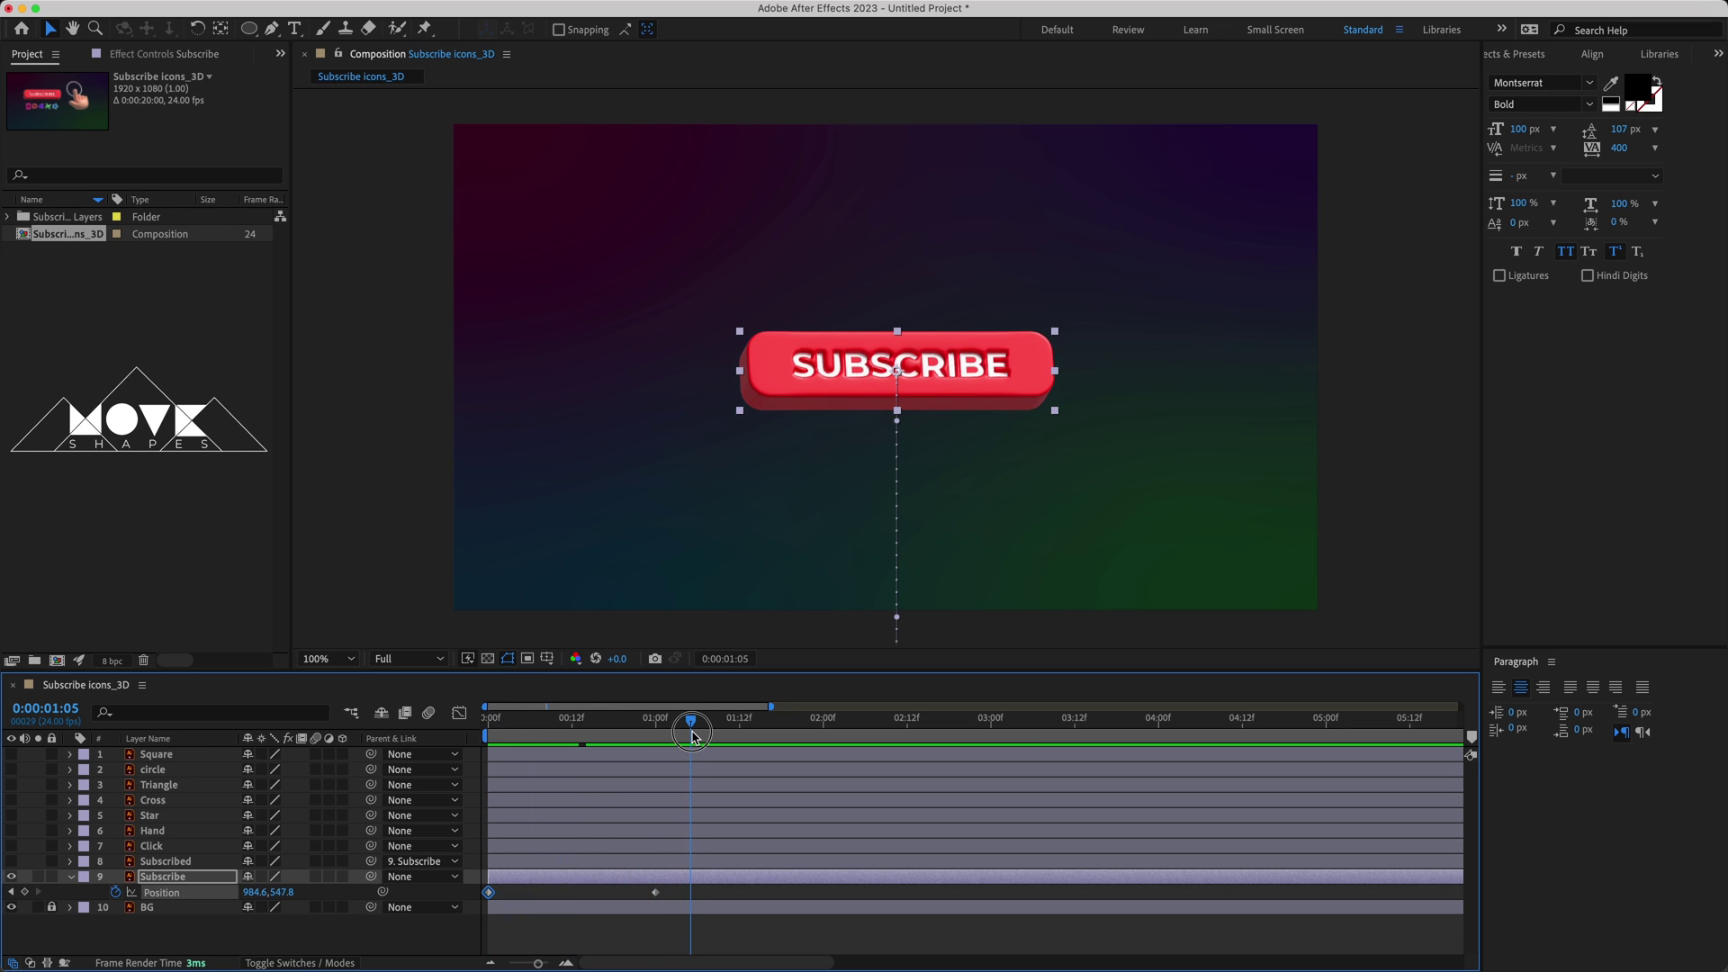
- Apply Easy Ease to the Position keyframes and lengthen the end influence to 100%
right_click(489, 892)
mouse_move(599, 952)
left_click(729, 834)
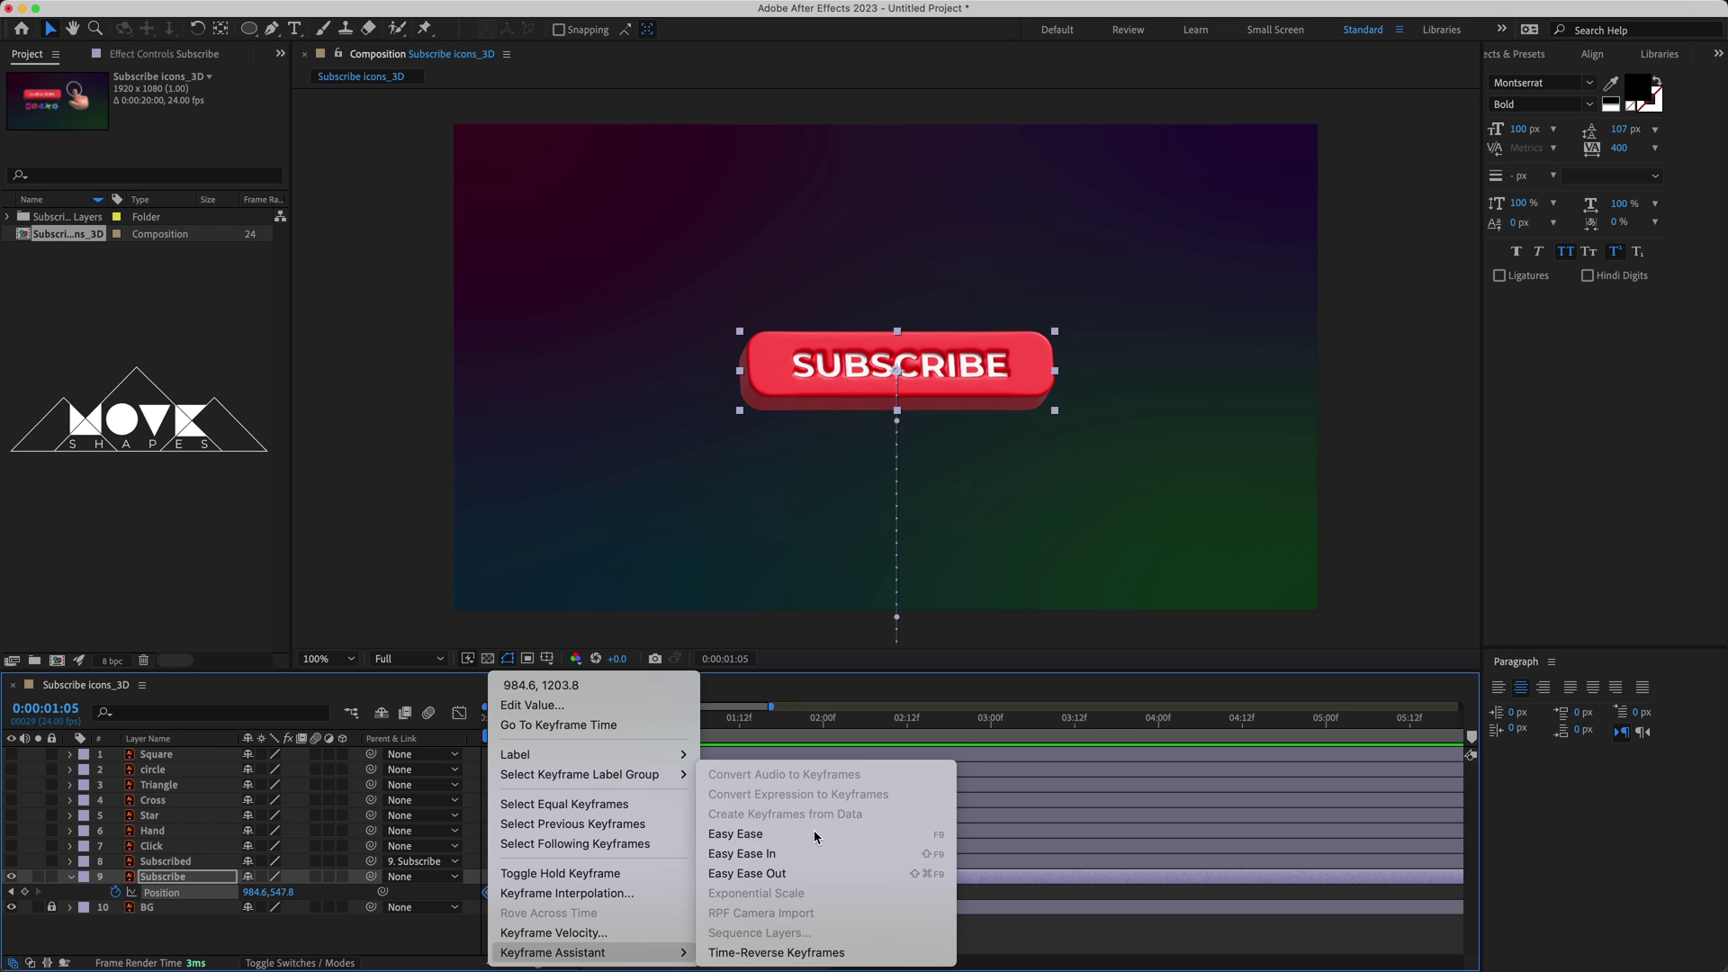
left_click(459, 714)
left_click(655, 914)
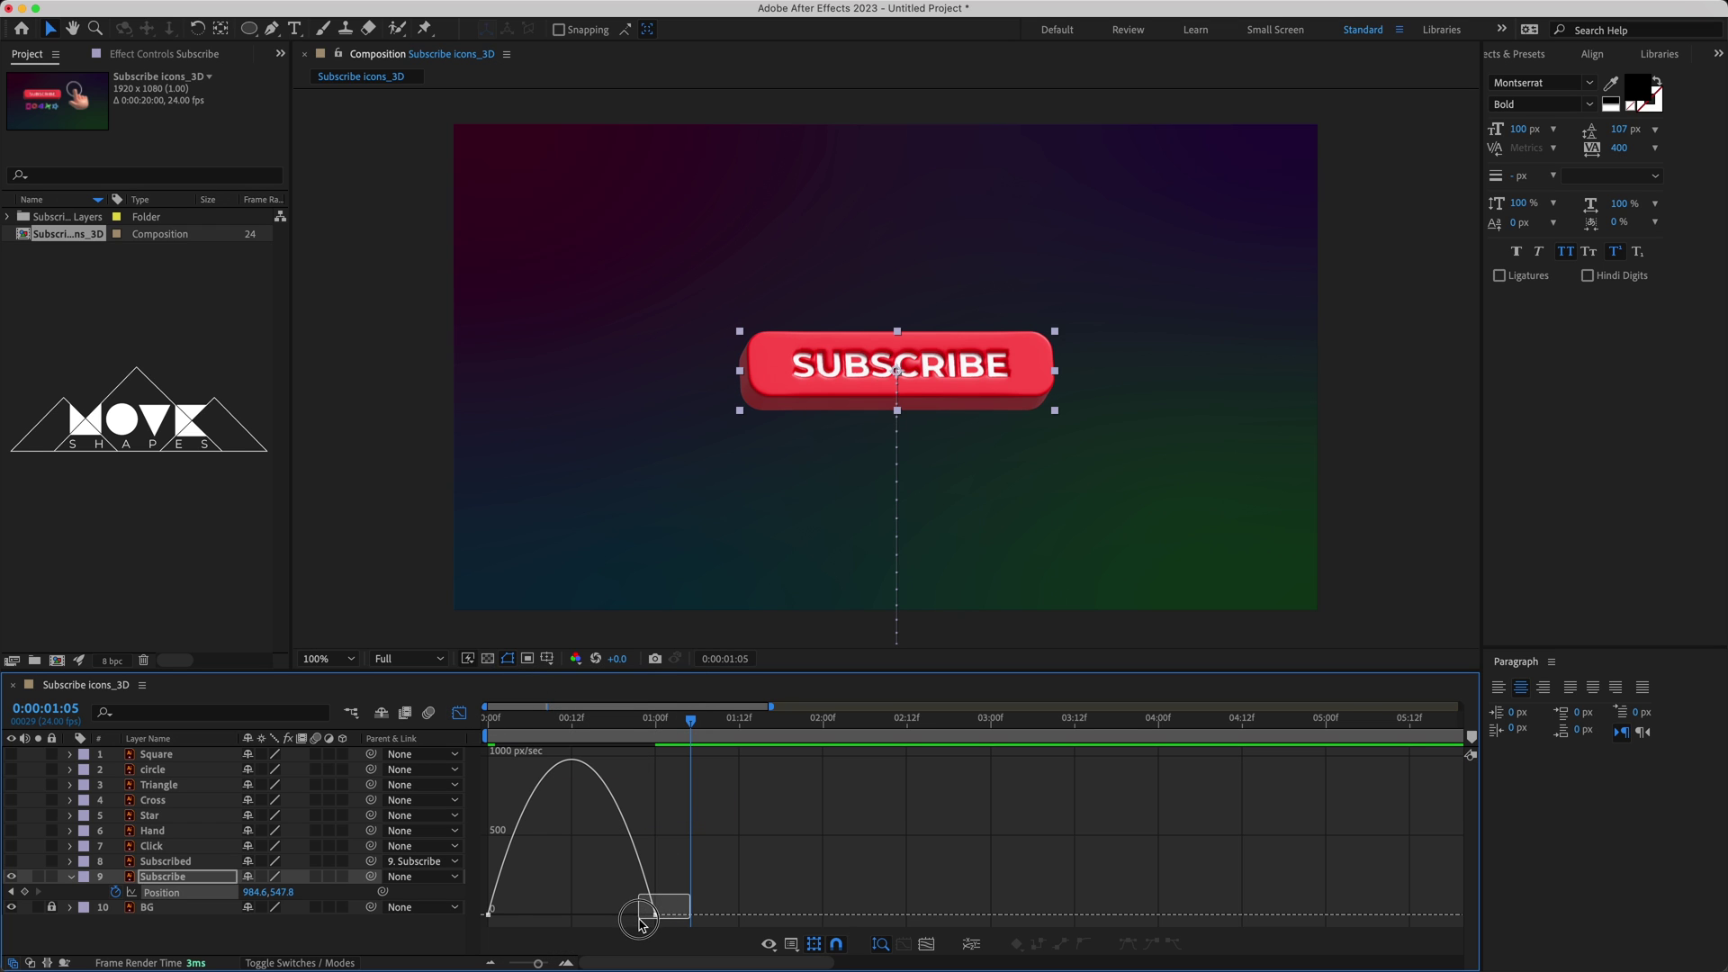
left_click_drag(628, 914, 572, 914)
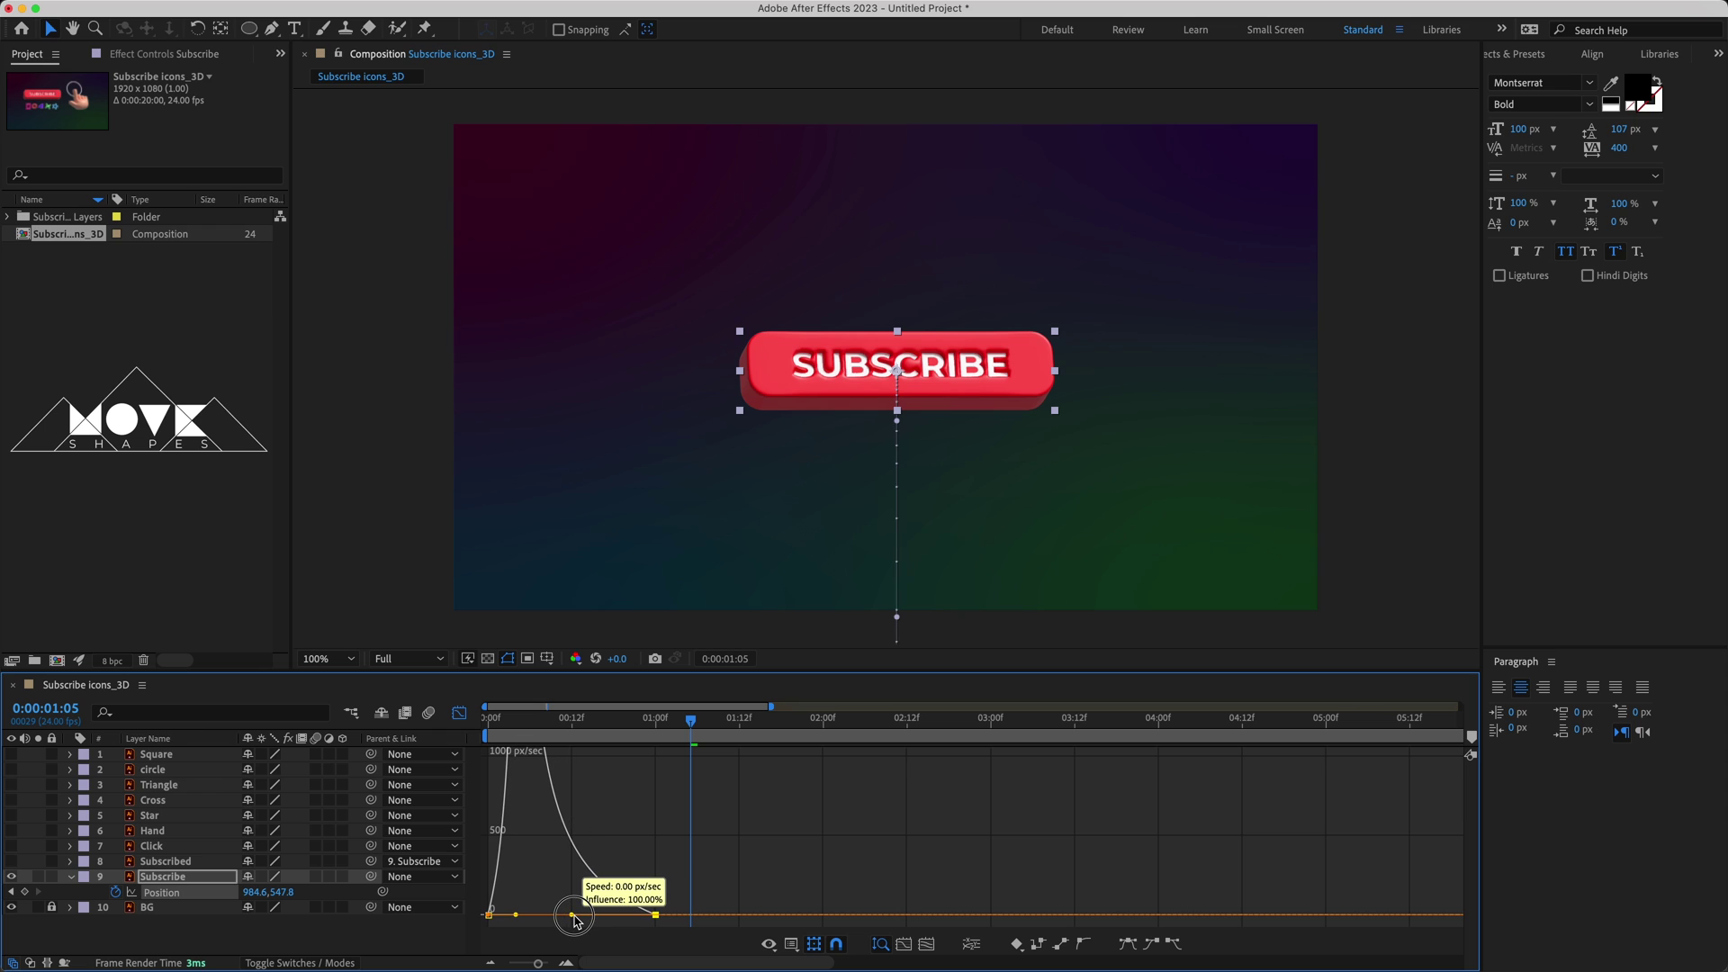
left_click(459, 714)
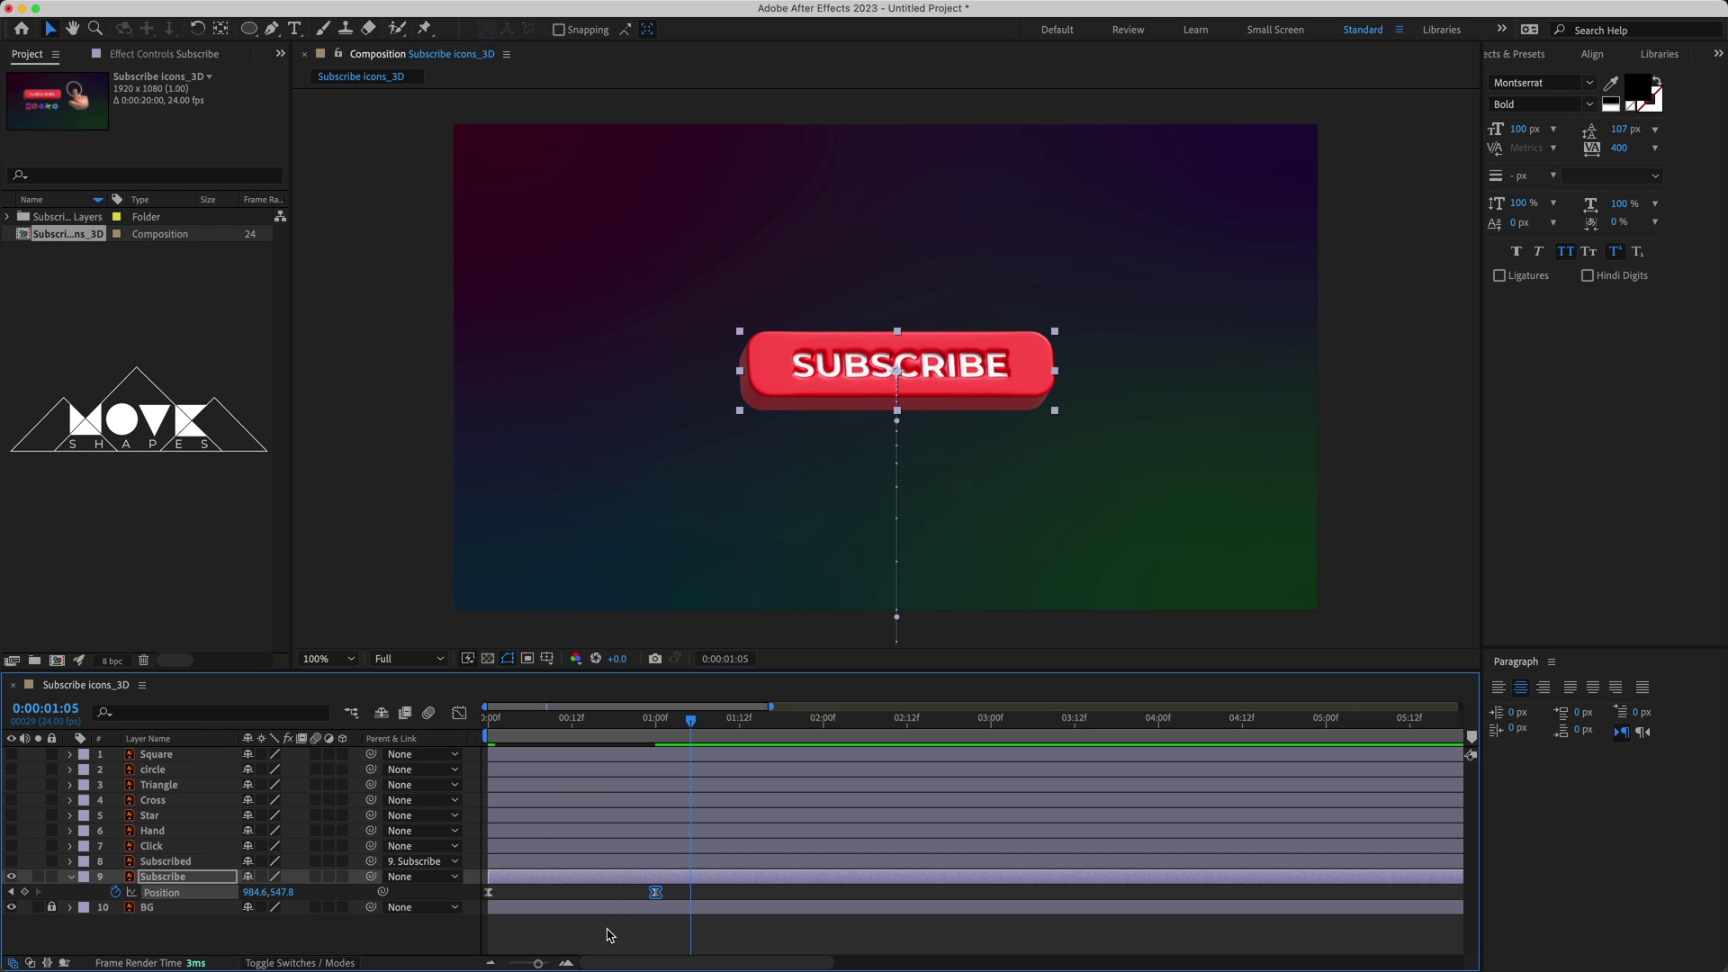
- Play back the eased rise, then collapse and lock the Subscribe layer
left_click(533, 731)
key("space")
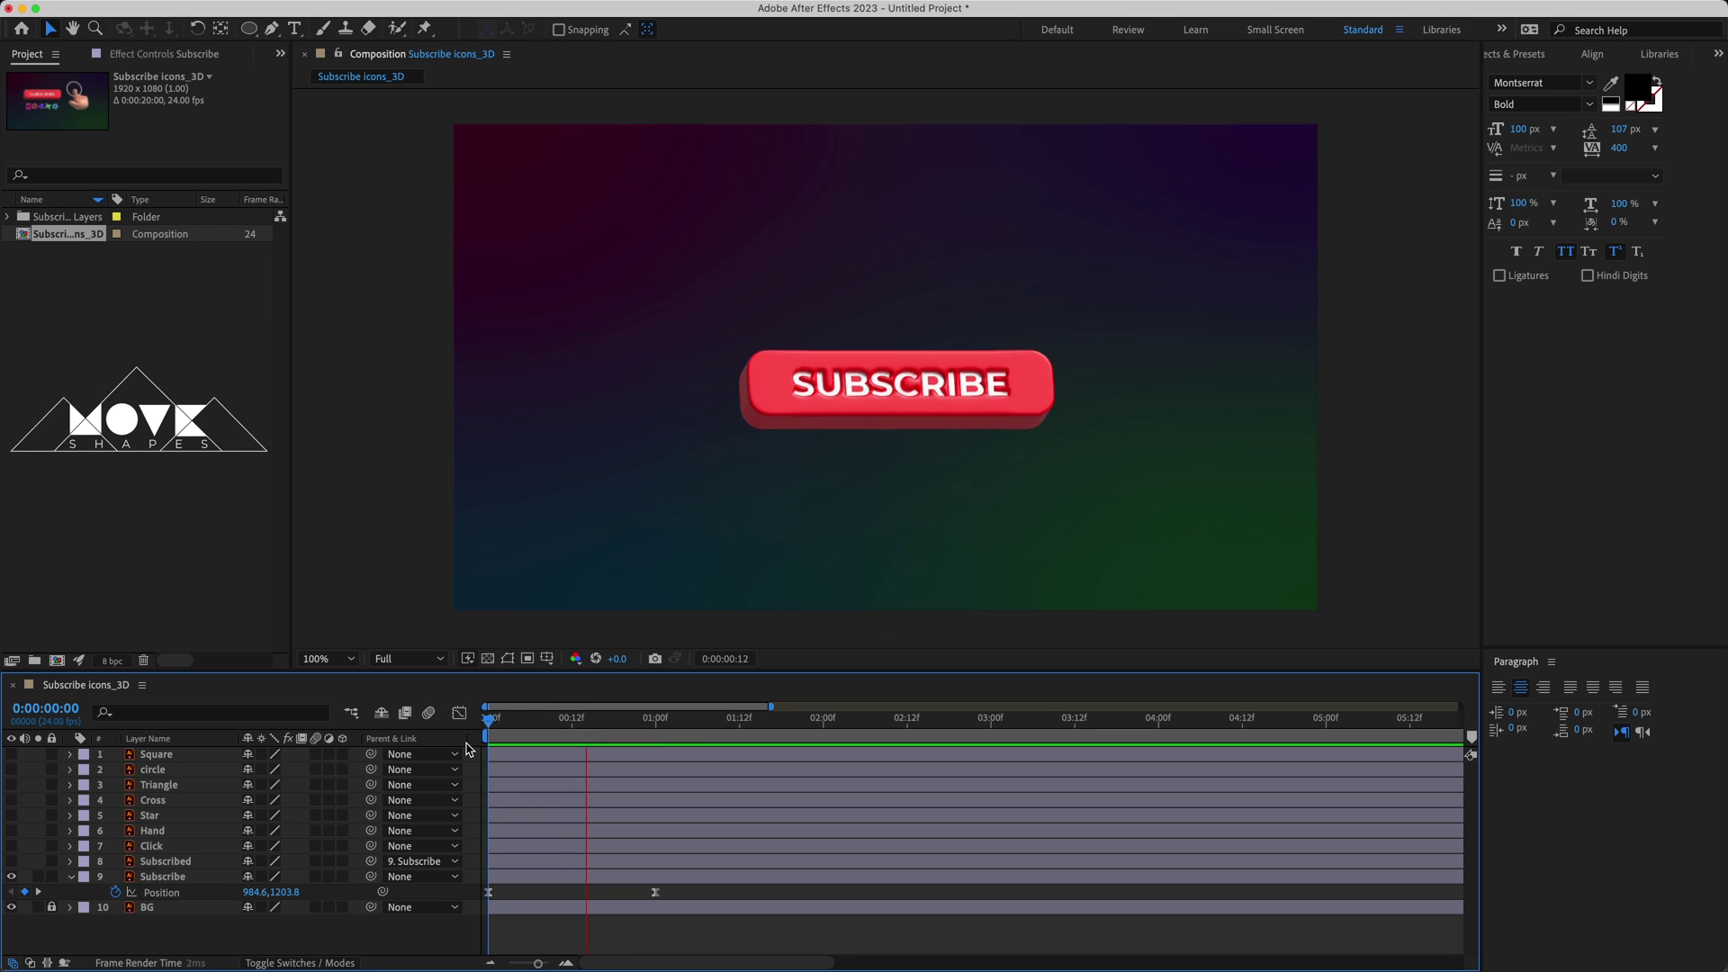
left_click(70, 877)
left_click(51, 877)
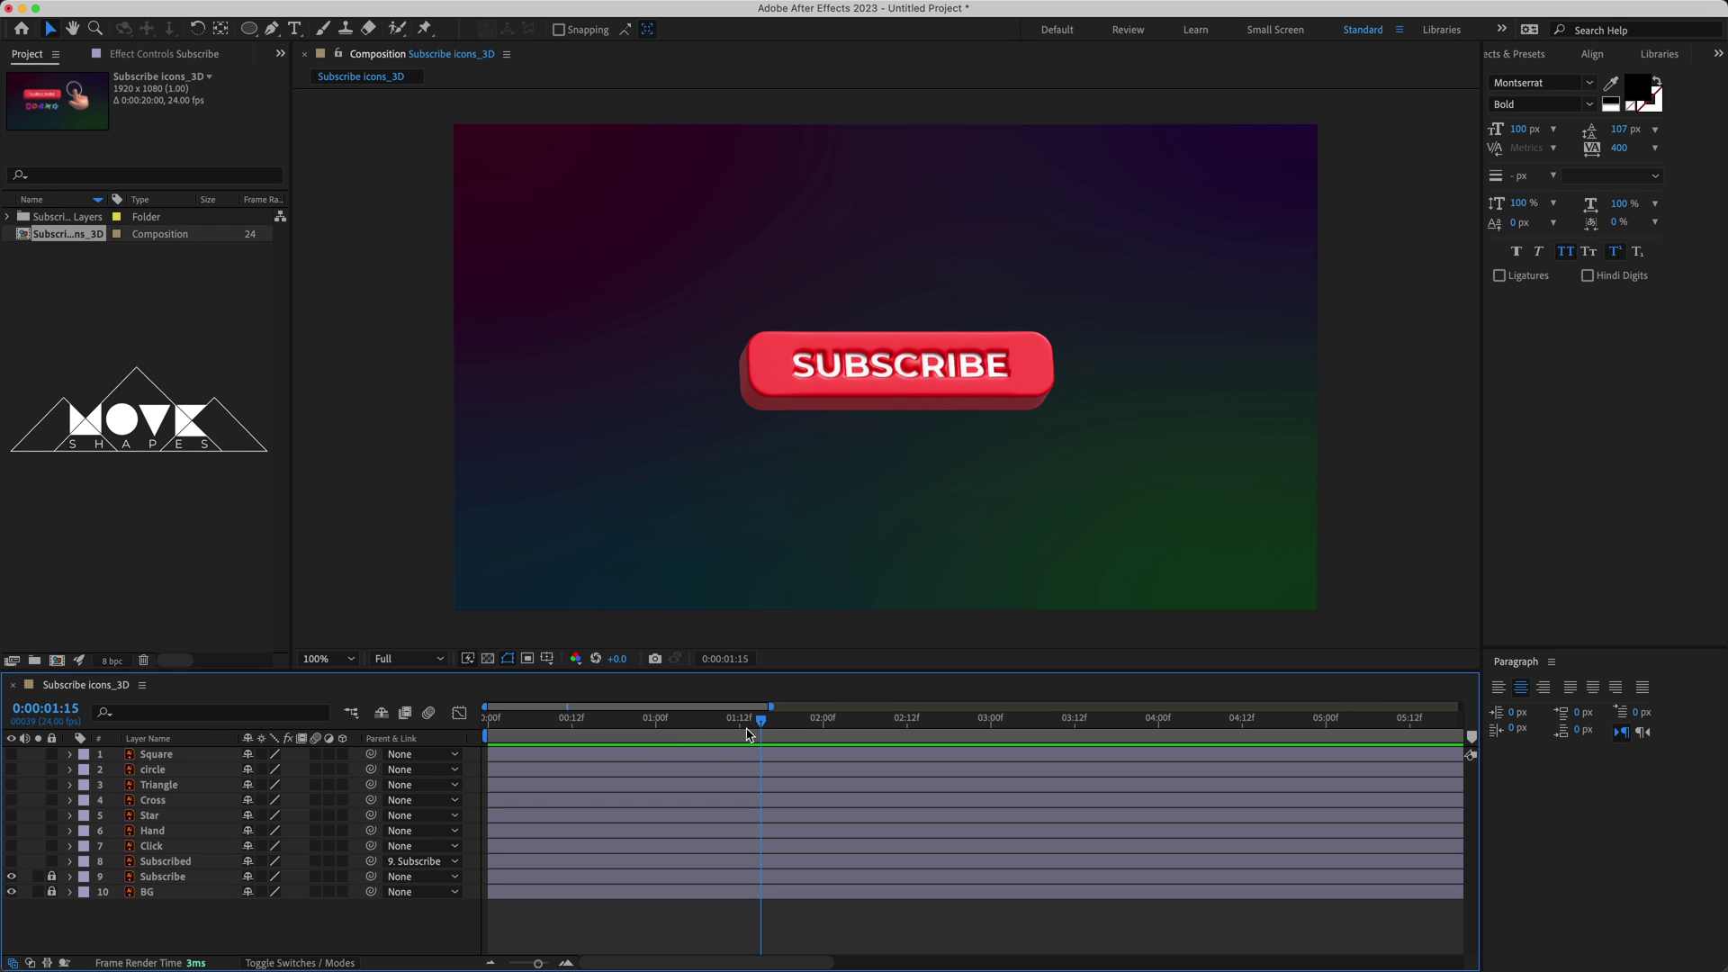
- Scrub the rise with SUBSCRIBED shown, then hide the Subscribed layer again
left_click_drag(675, 720, 537, 764)
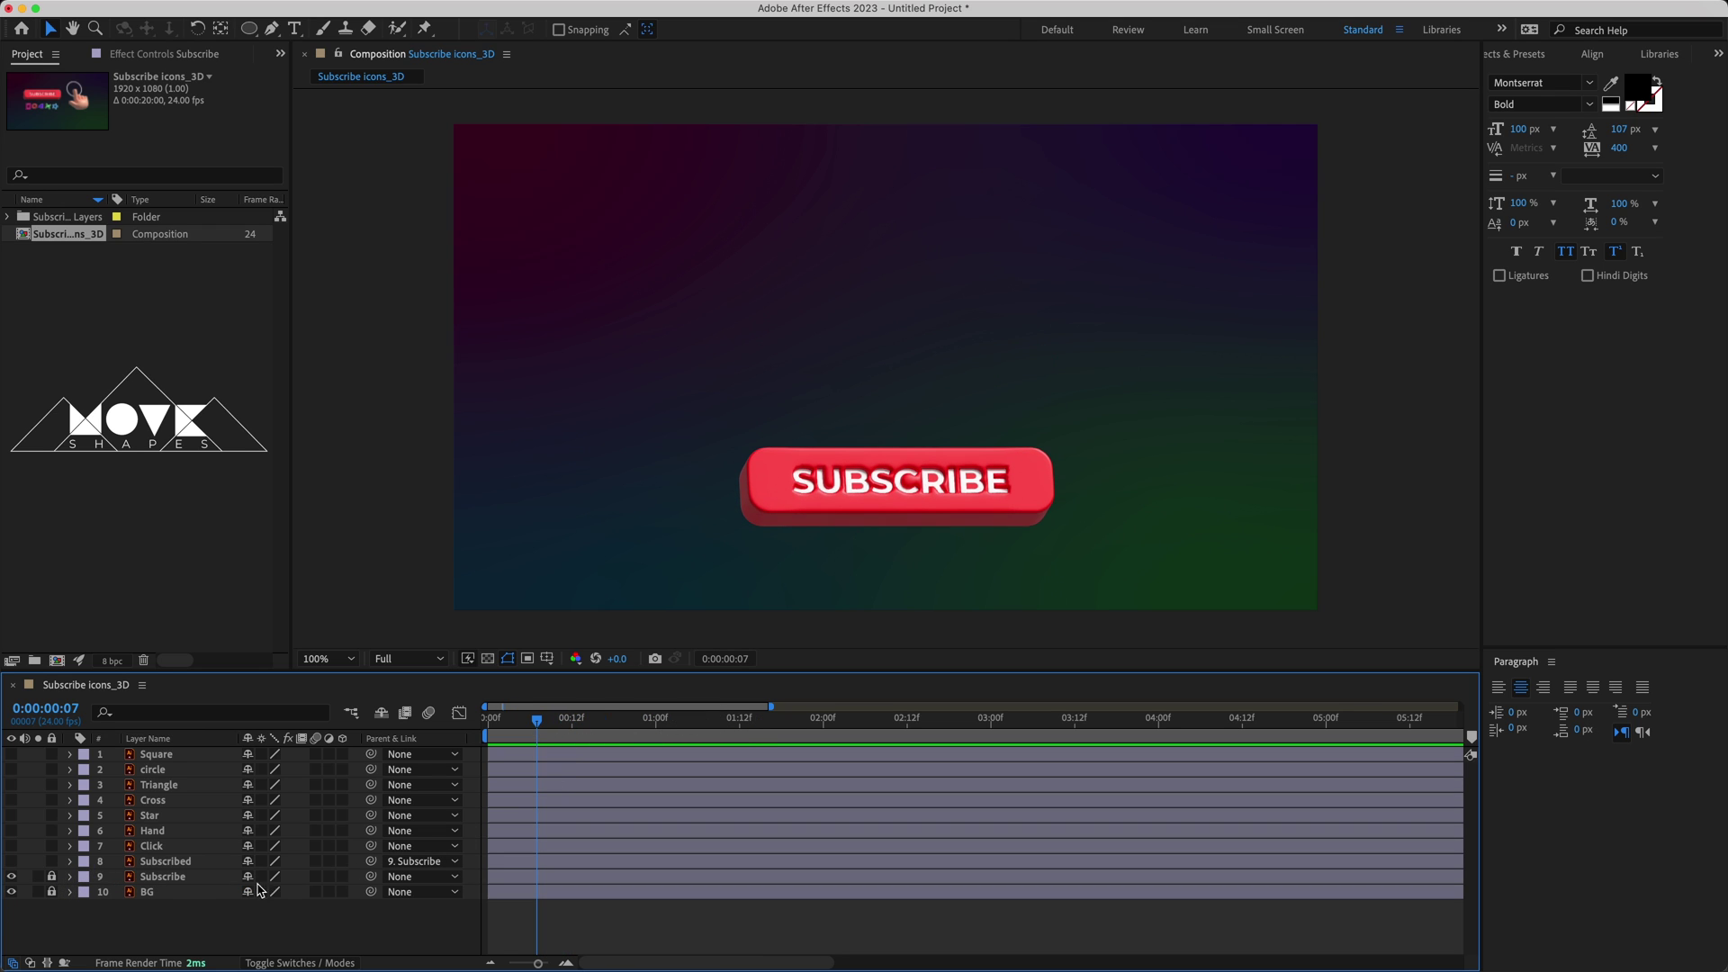
left_click(11, 861)
left_click_drag(497, 725, 666, 741)
left_click(10, 861)
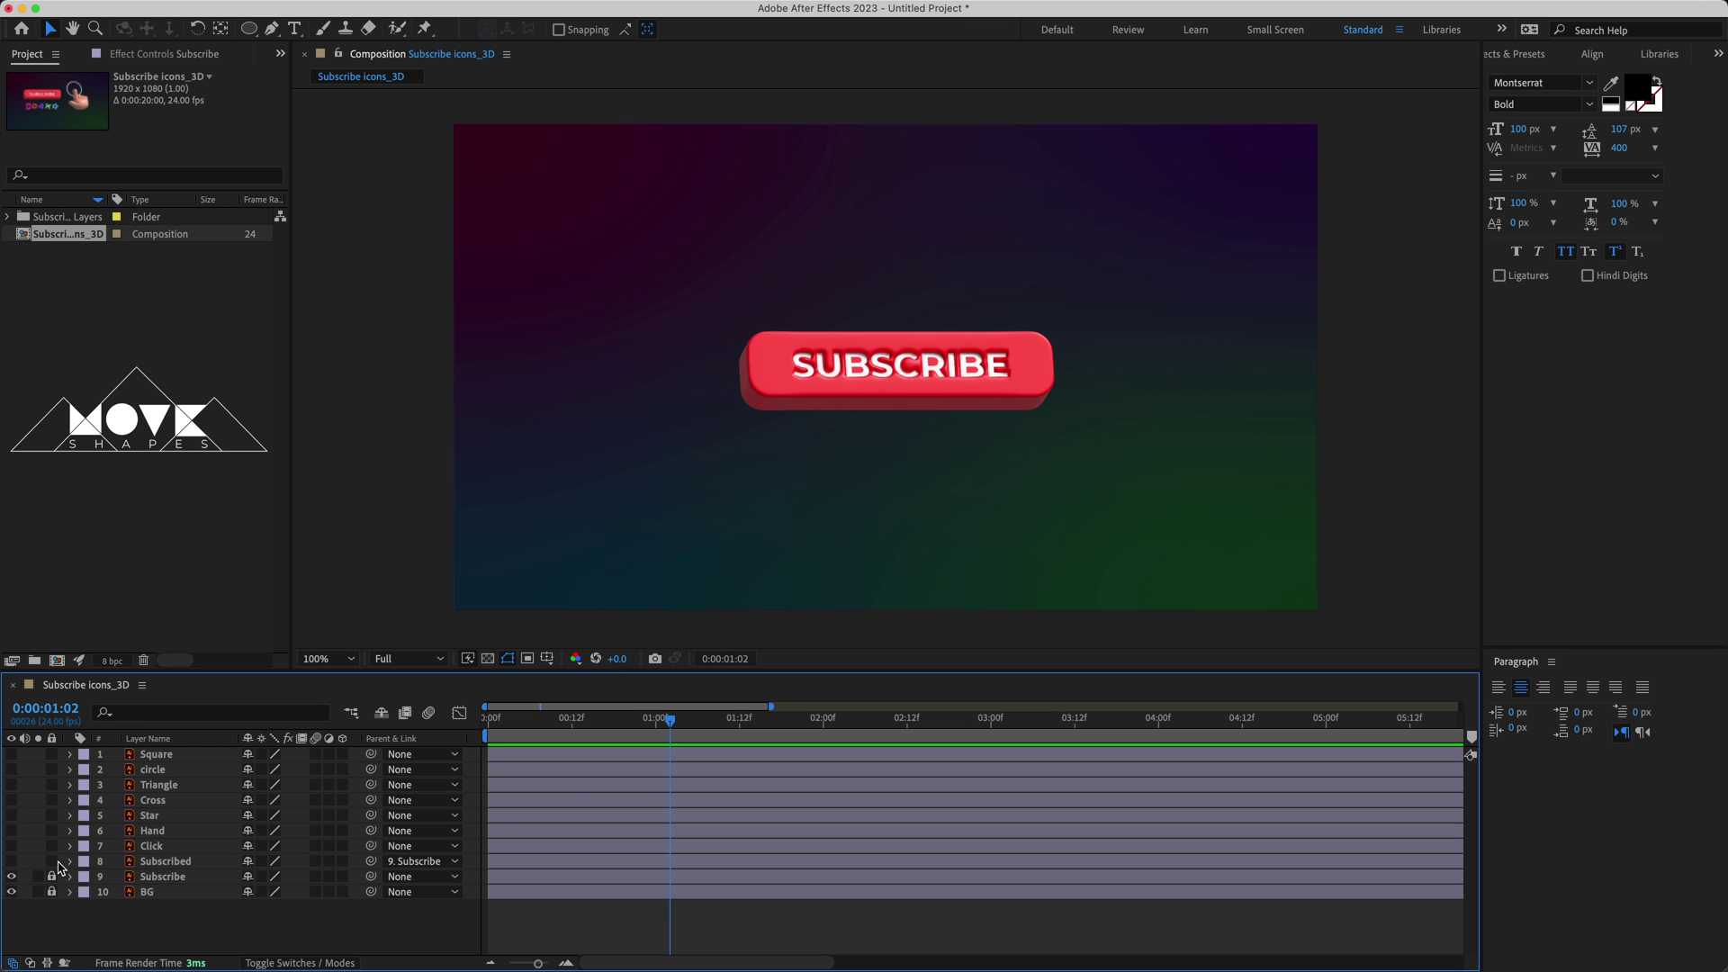
- Lock Subscribed, show the Hand layer, and move it off the frame's bottom-right
left_click(52, 862)
left_click(12, 833)
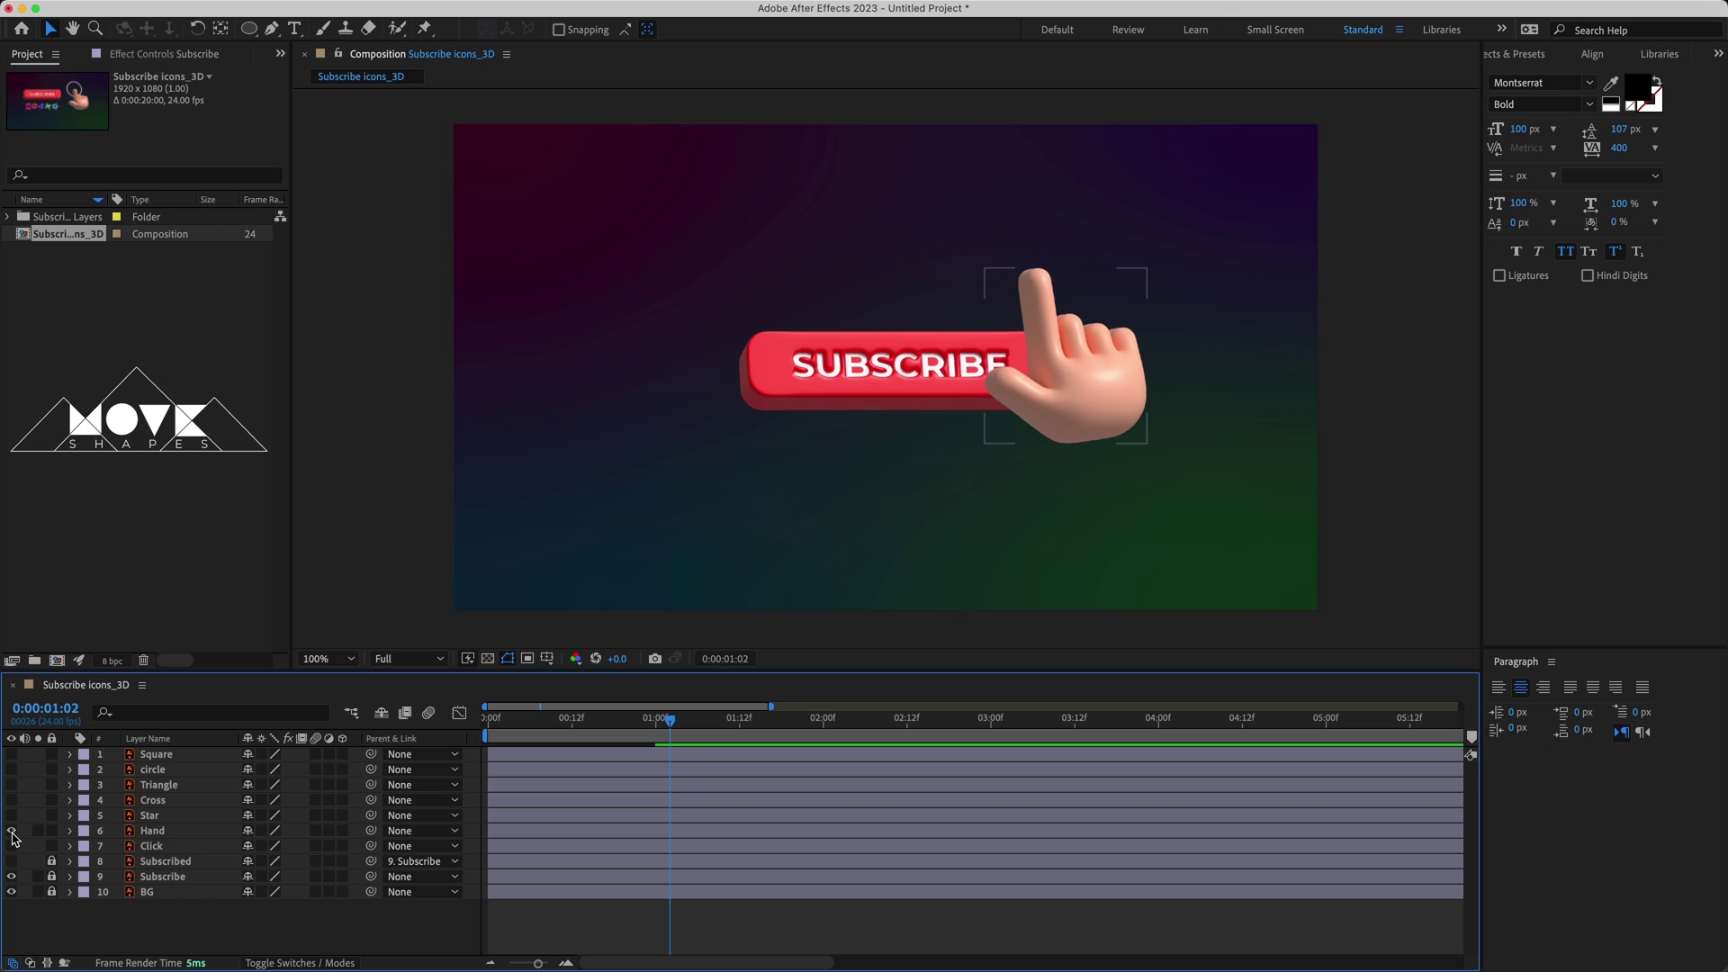
left_click(163, 832)
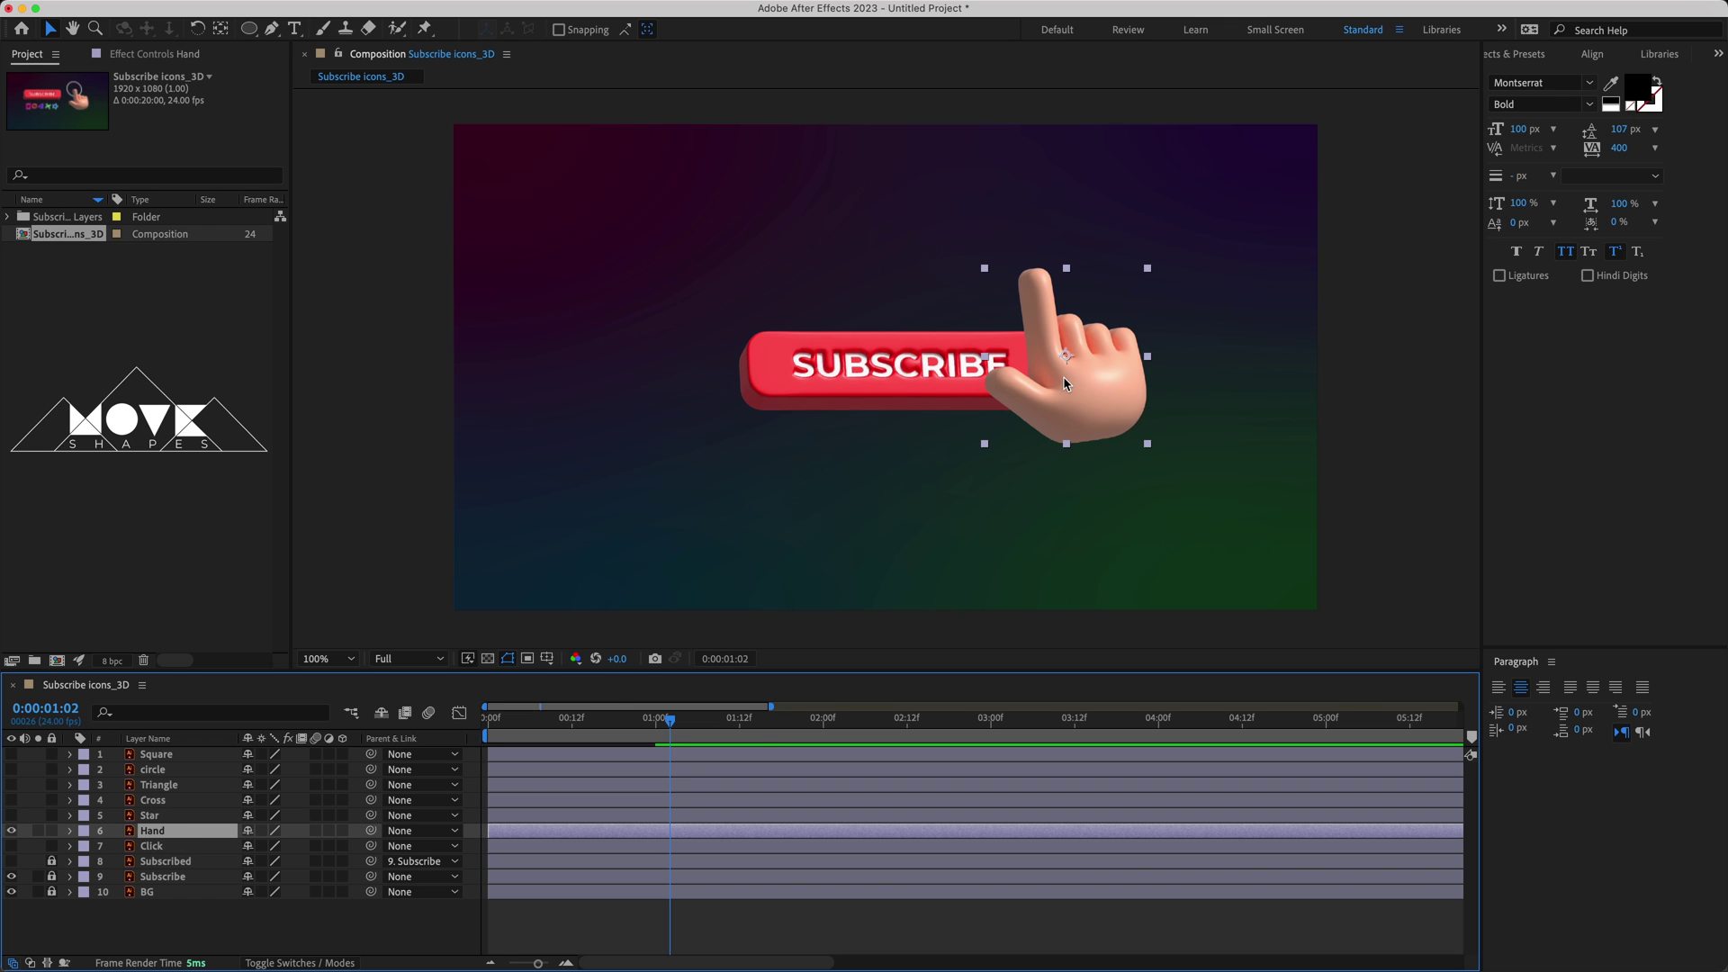
left_click_drag(1077, 376, 1421, 683)
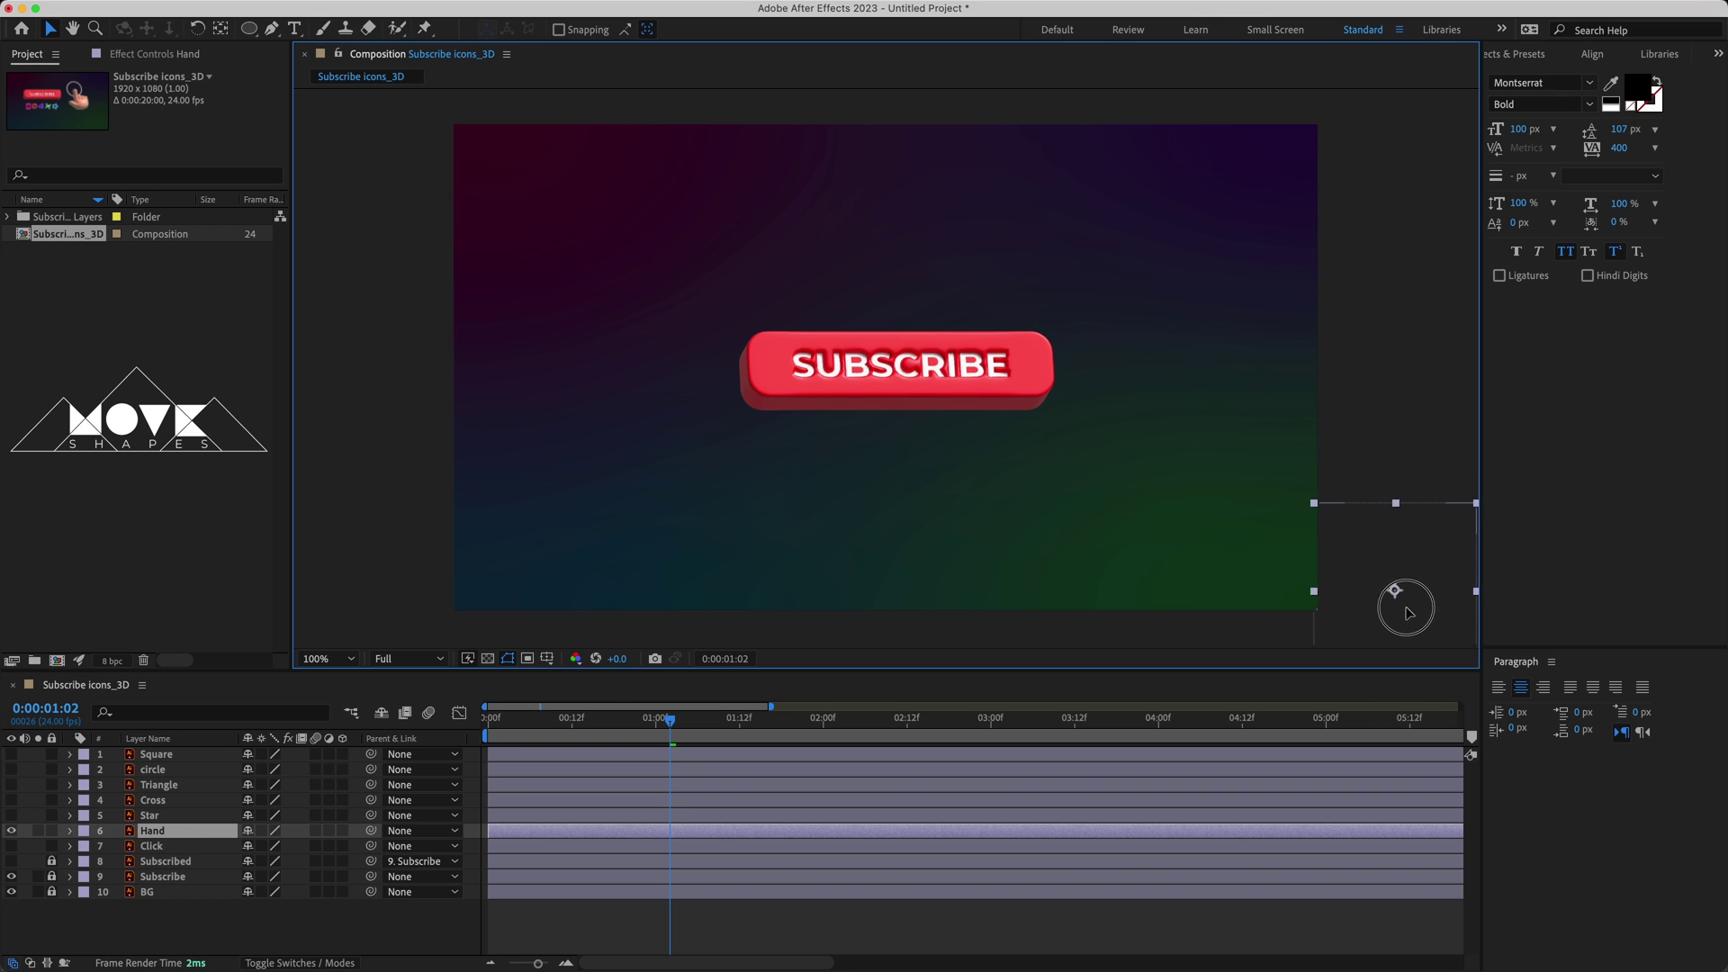
left_click_drag(1422, 683, 1402, 724)
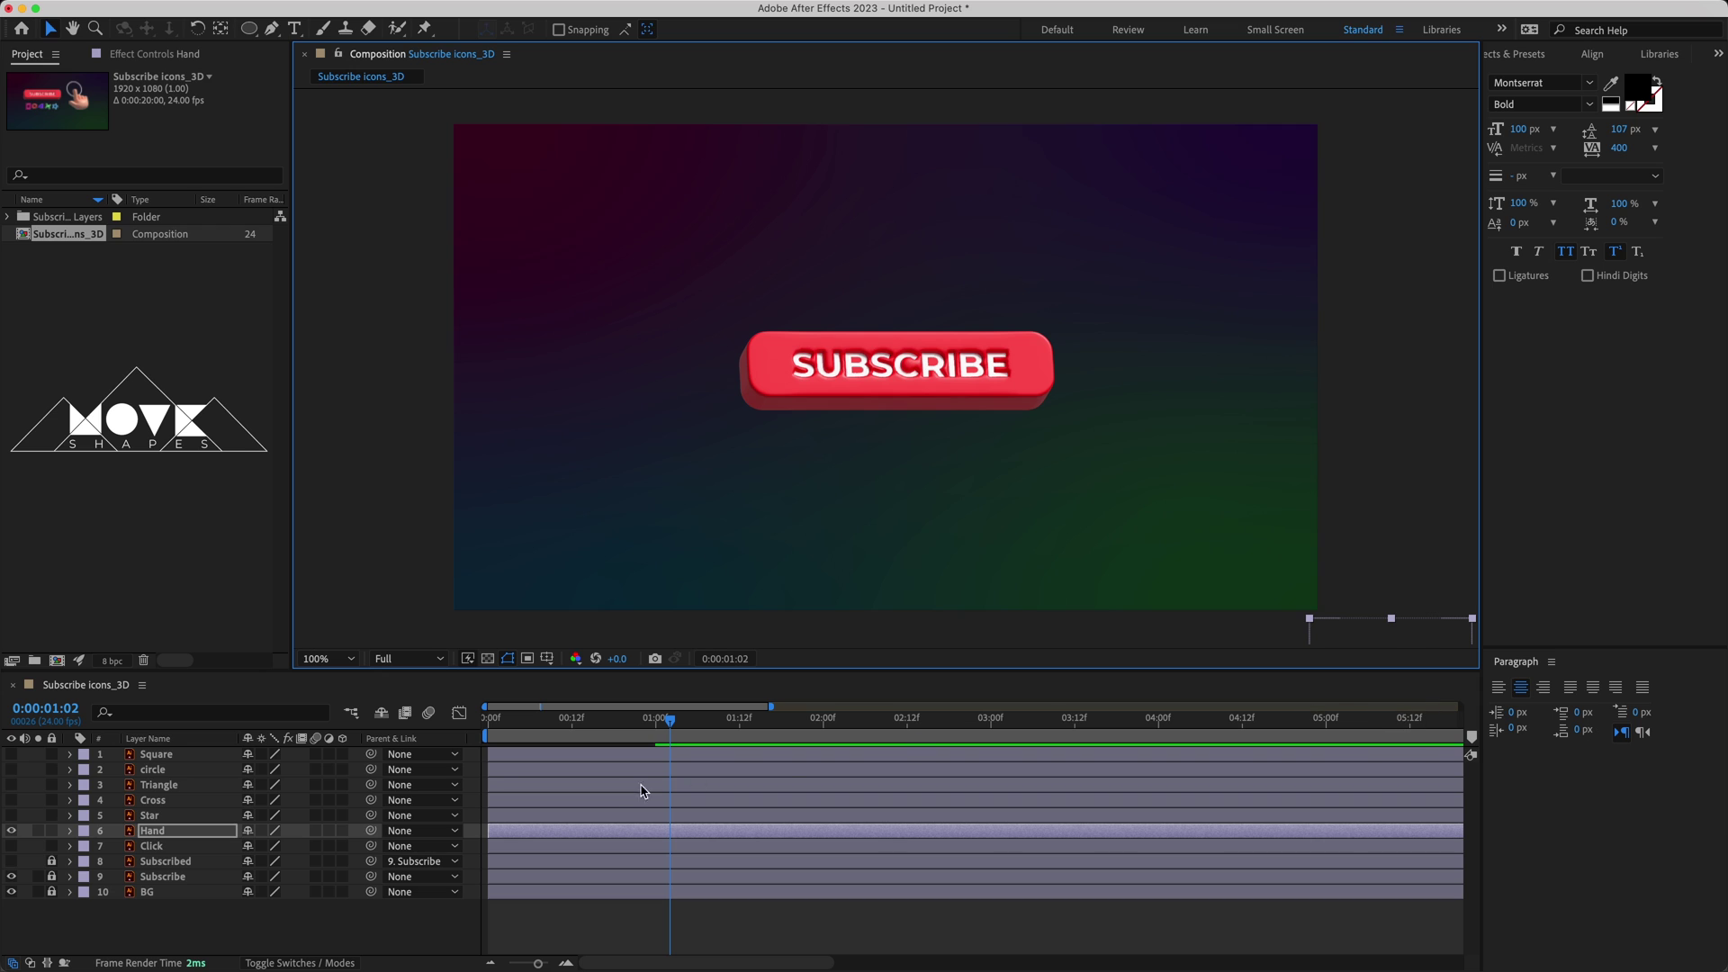
- At 0s, keyframe Hand Position (2082.0, 1292.6) and Rotation 0°, showing them with U
left_click_drag(667, 723, 477, 752)
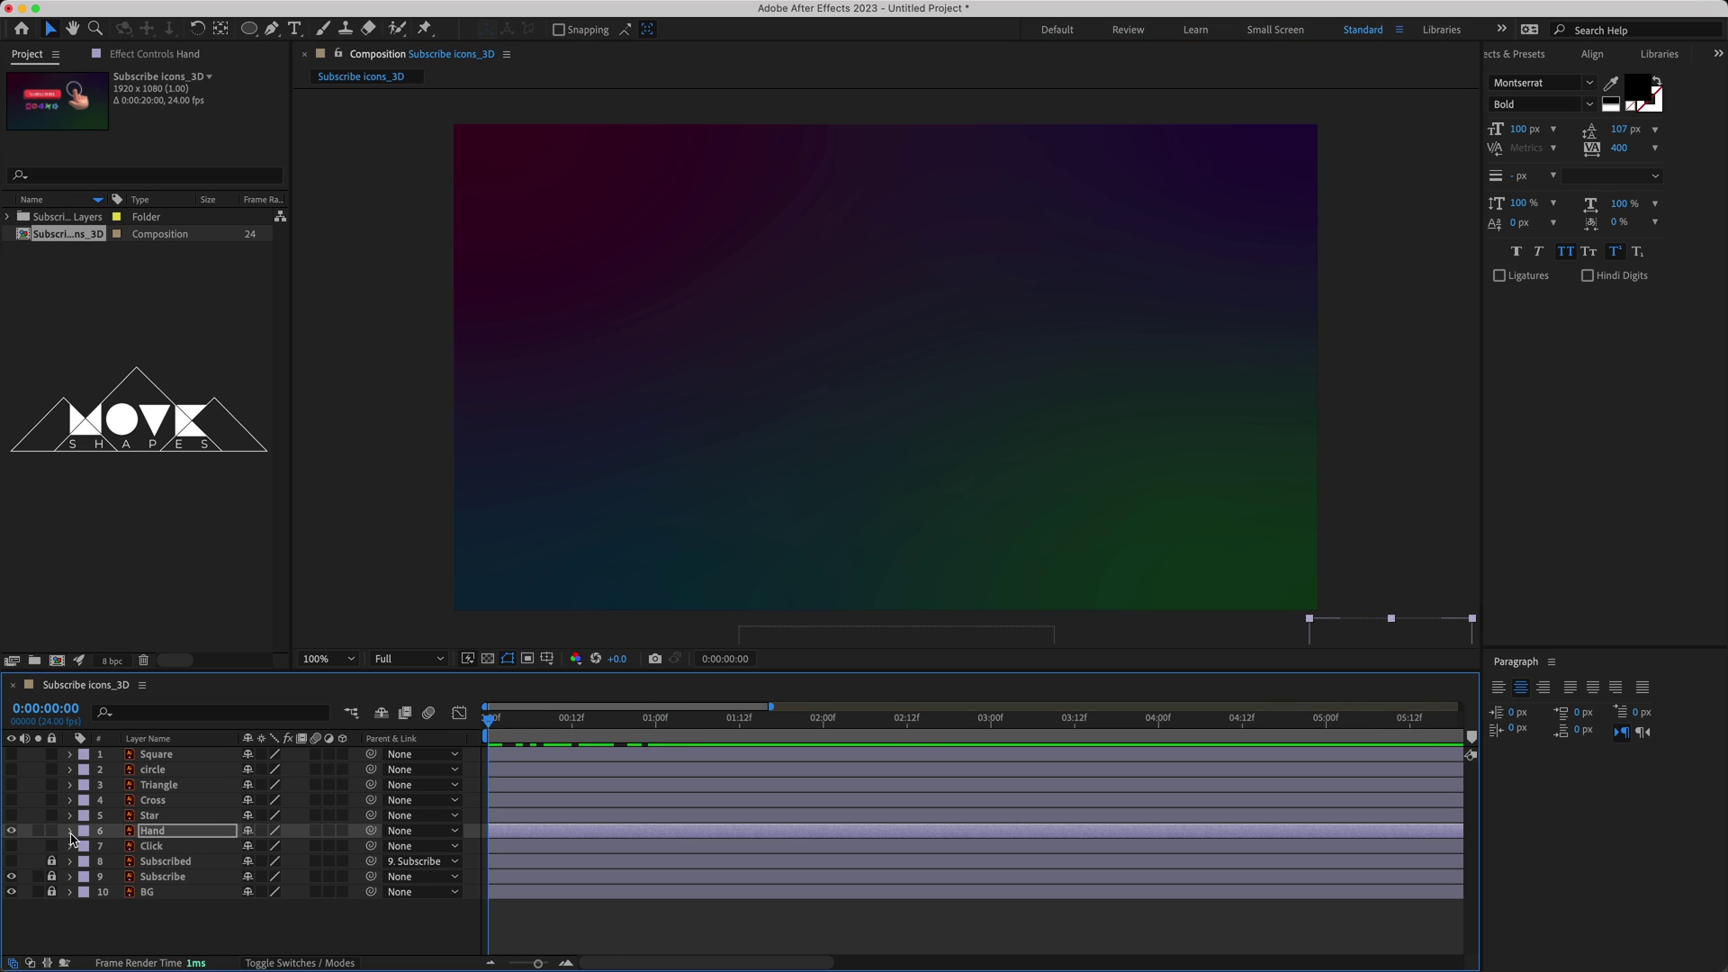
left_click(70, 831)
left_click(87, 847)
left_click(115, 878)
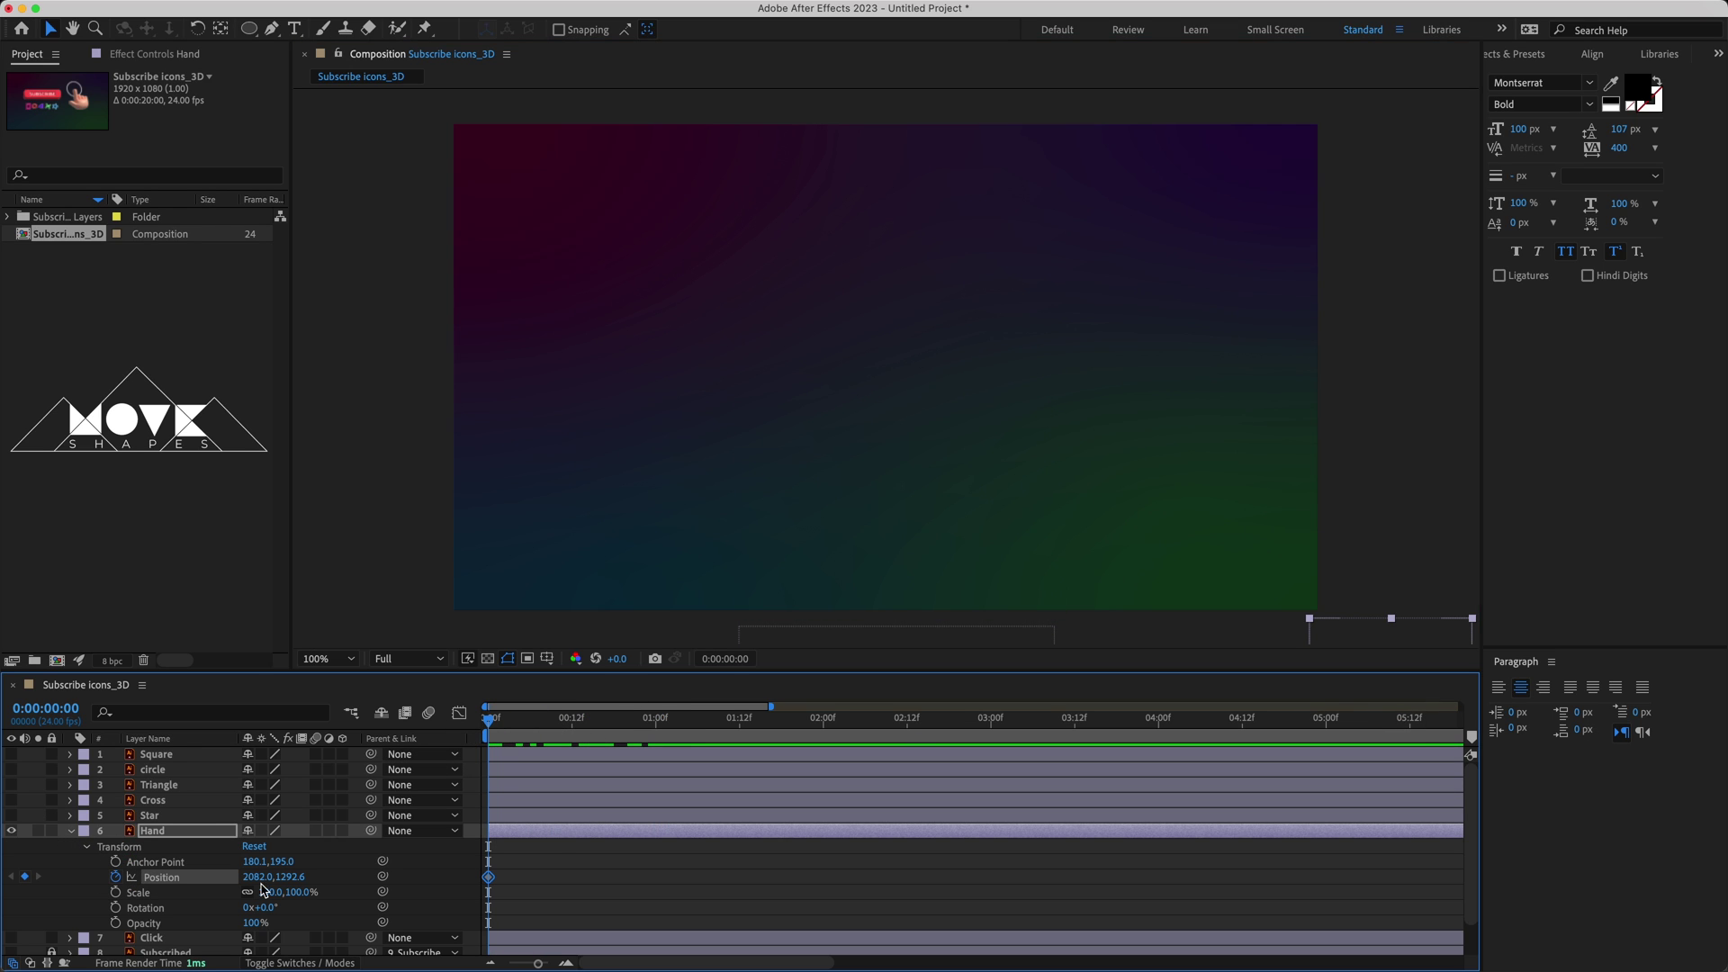
left_click(115, 907)
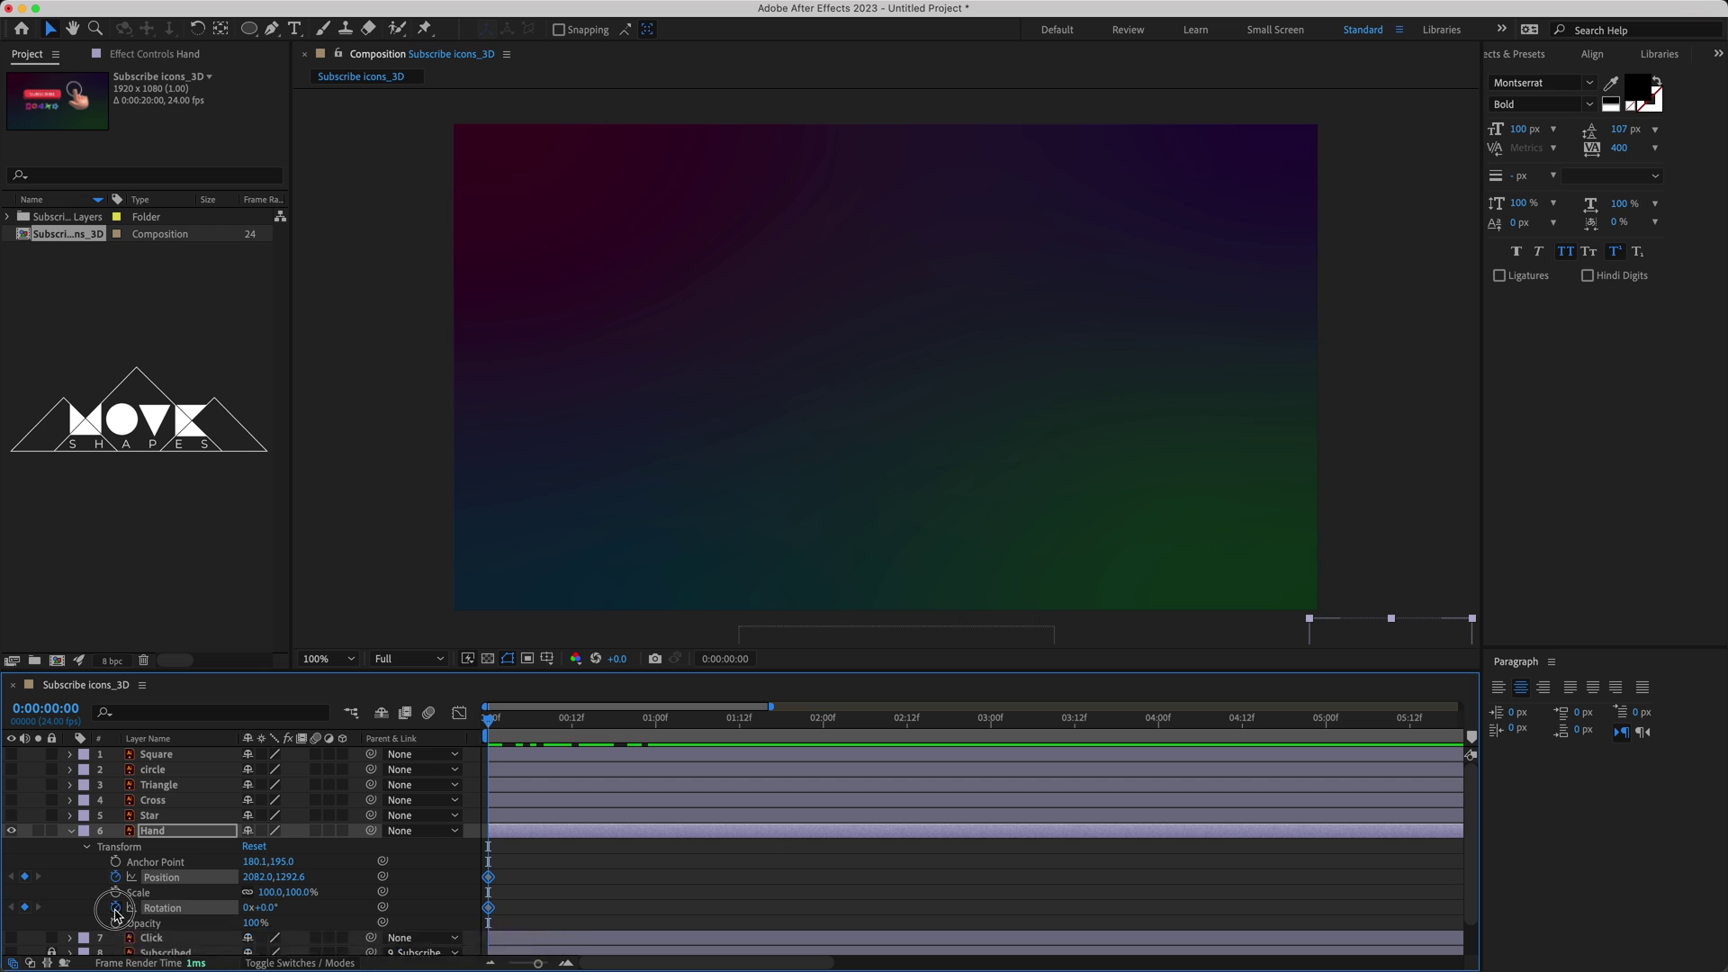
left_click(539, 834)
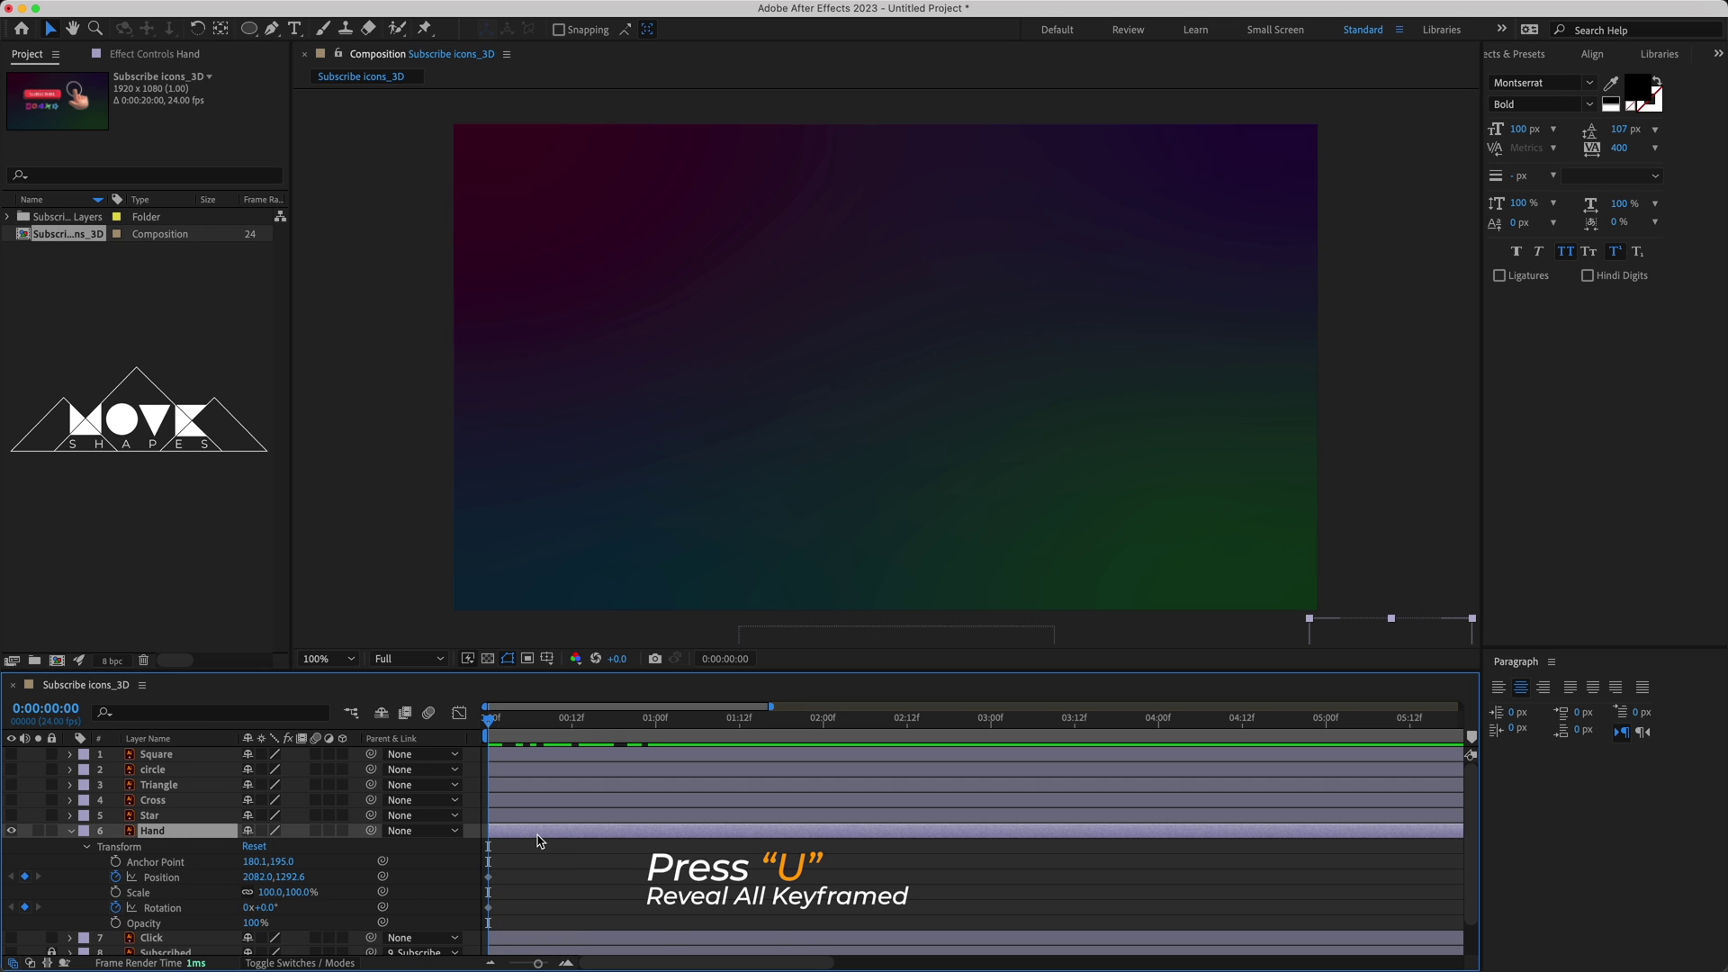
key("u")
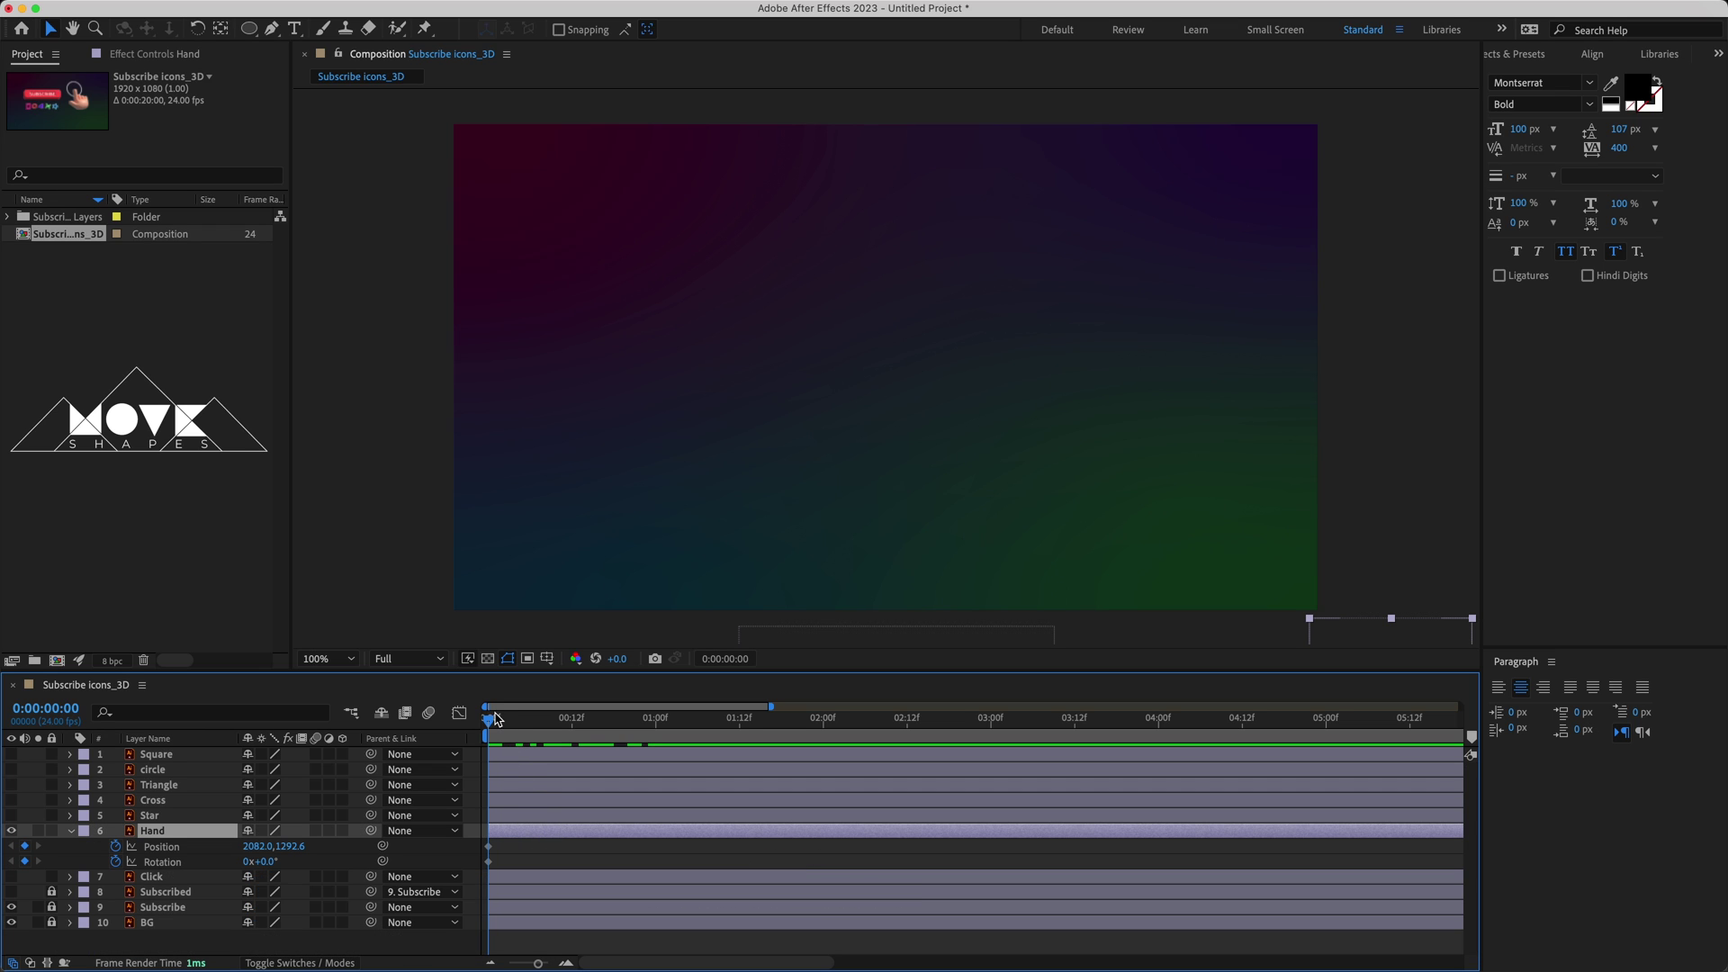
- Delay the Hand layer's start and key it onto SUBSCRIBE at 1:17 (1316.0, 572.6)
left_click_drag(1387, 439, 1320, 287)
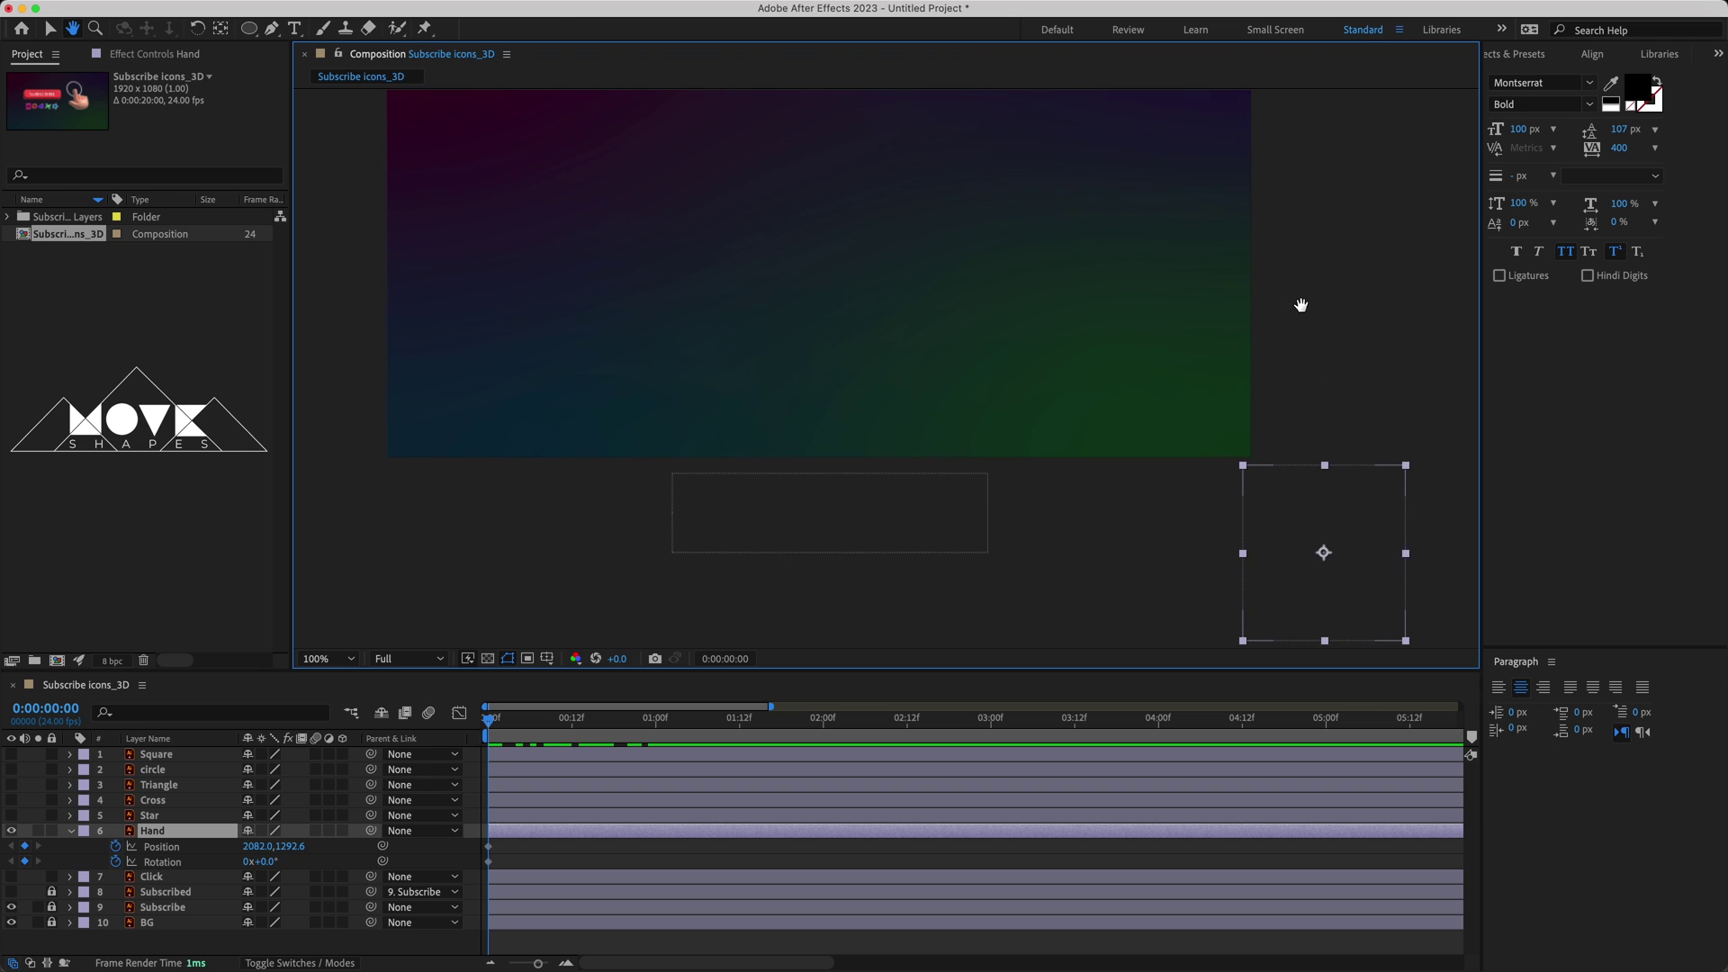
left_click_drag(489, 720, 683, 746)
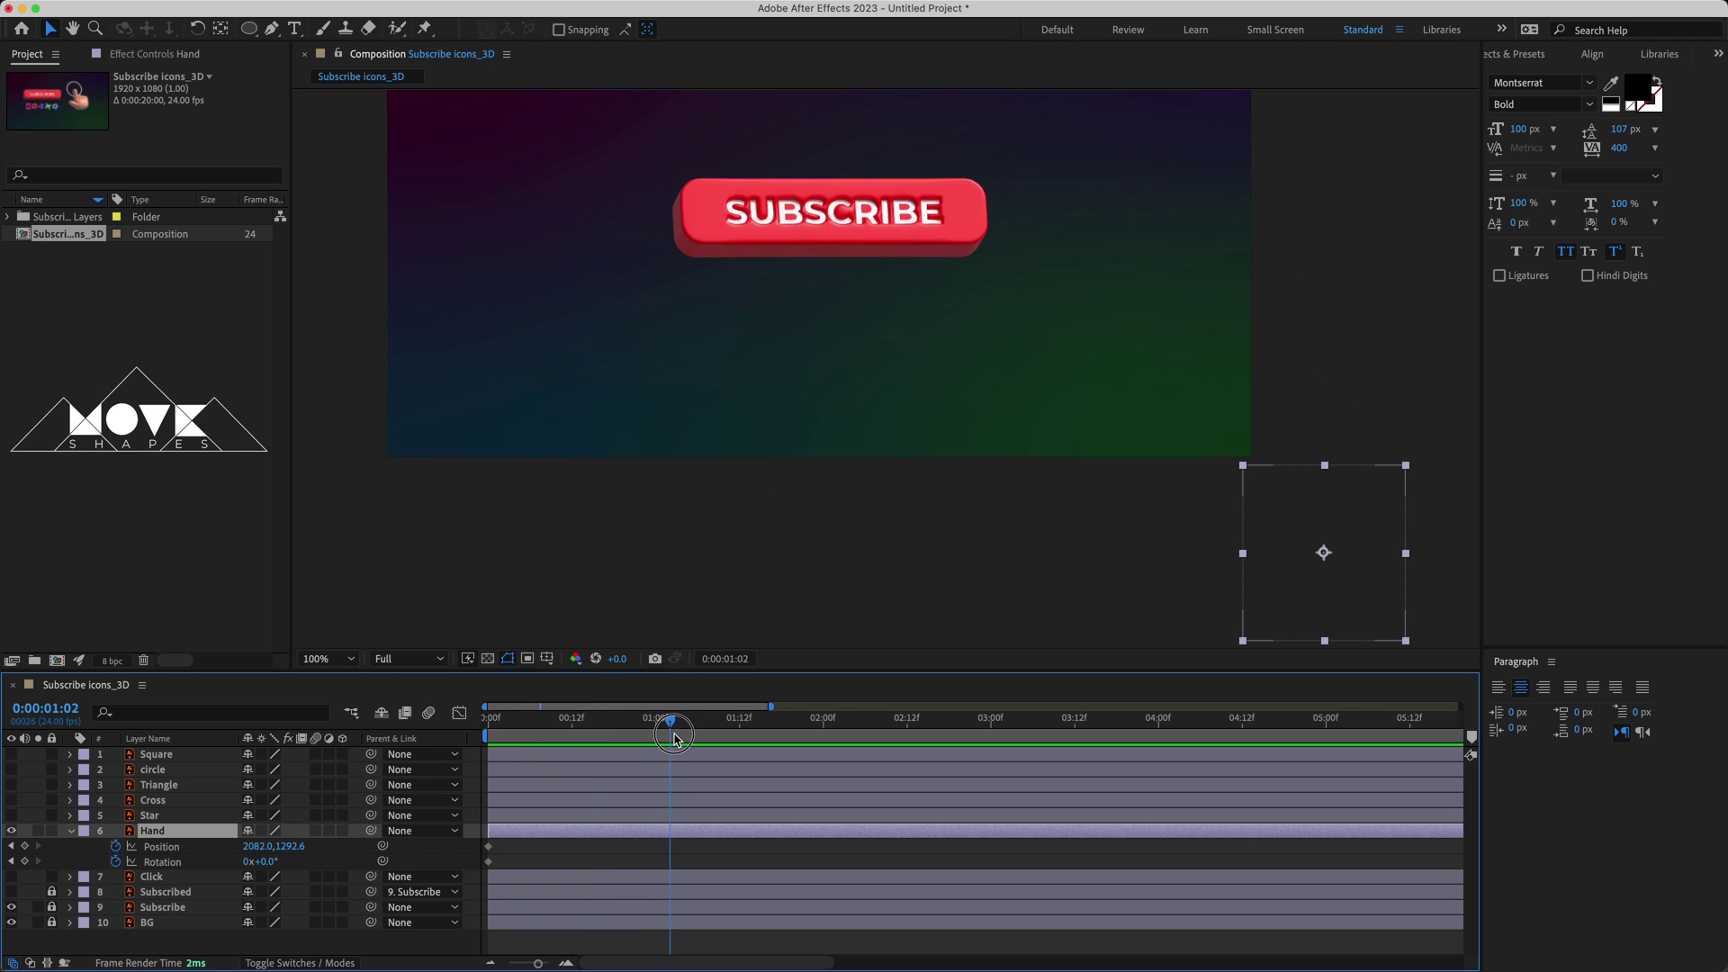
left_click_drag(567, 835, 671, 835)
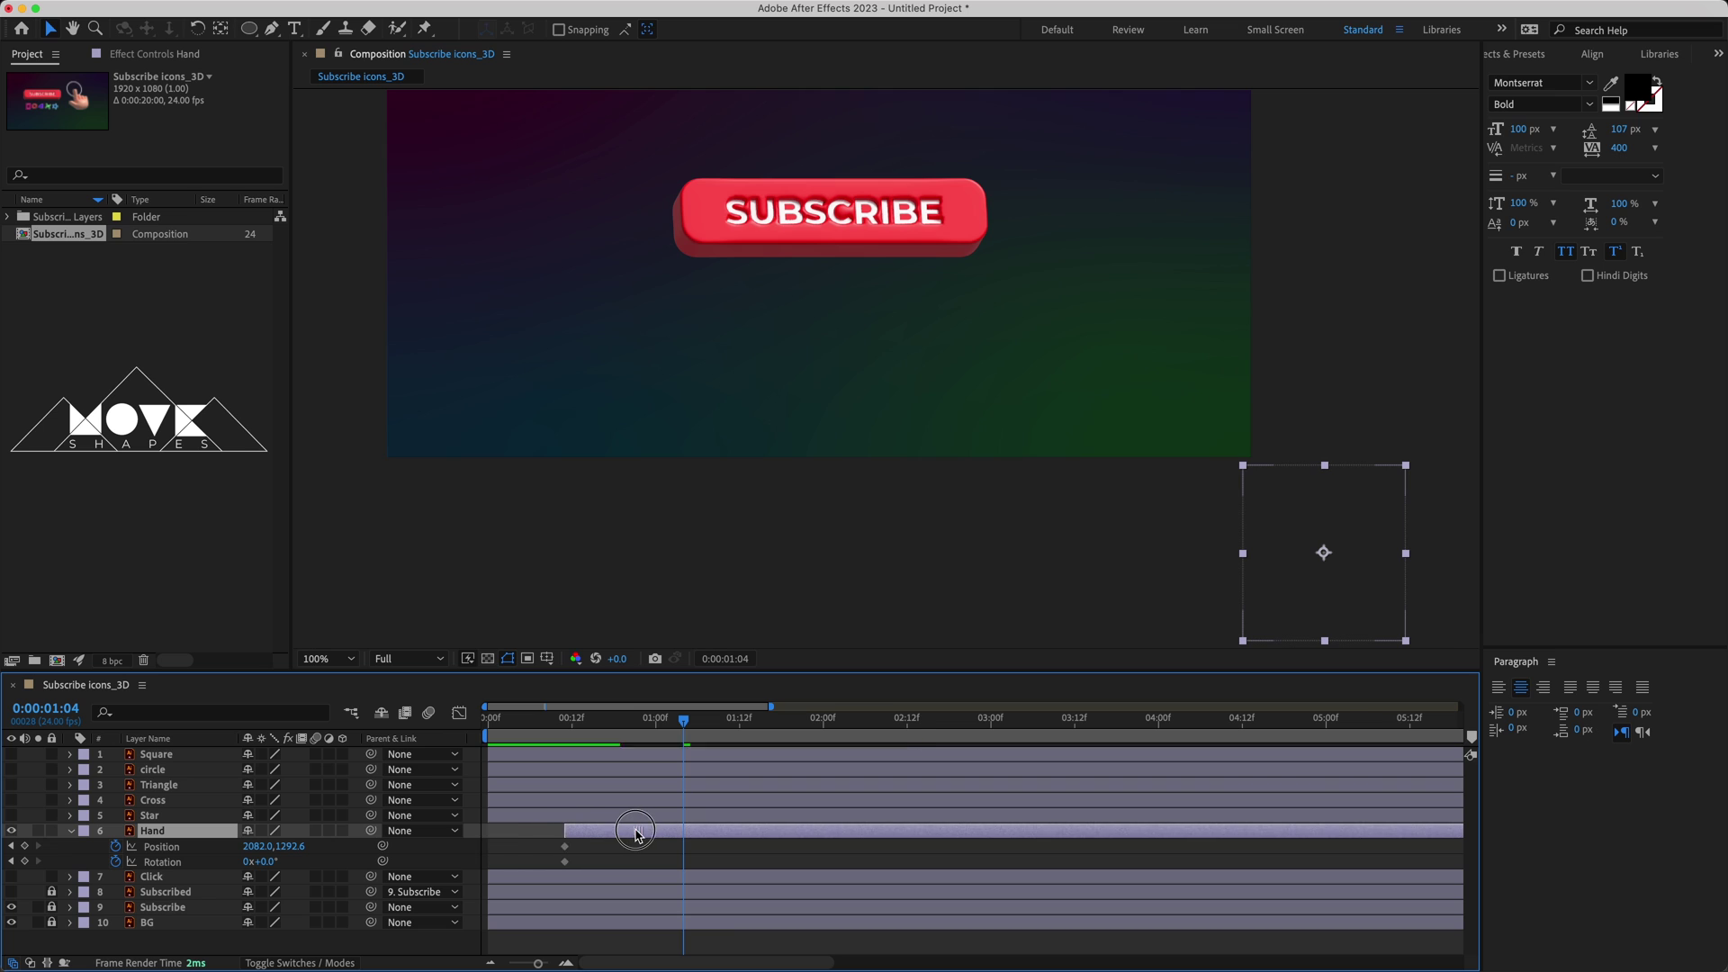
left_click_drag(490, 720, 777, 745)
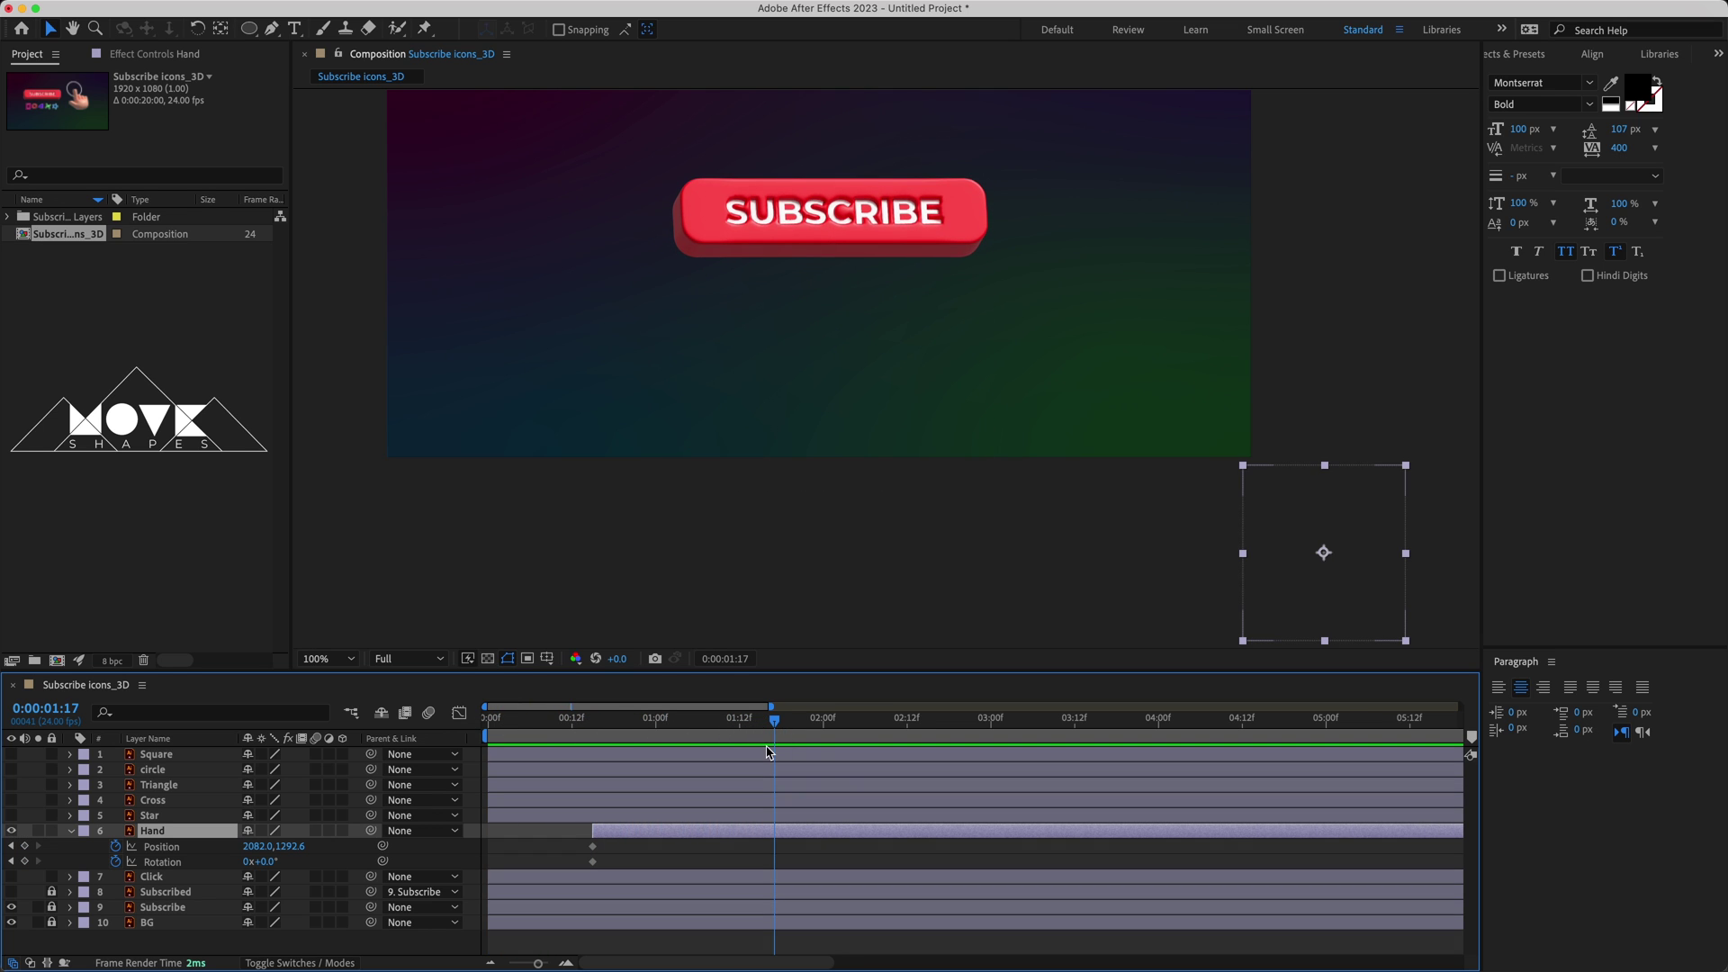
mouse_move(1373, 579)
left_mouse_down()
mouse_move(1017, 266)
mouse_move(1033, 272)
mouse_move(1027, 255)
left_mouse_up()
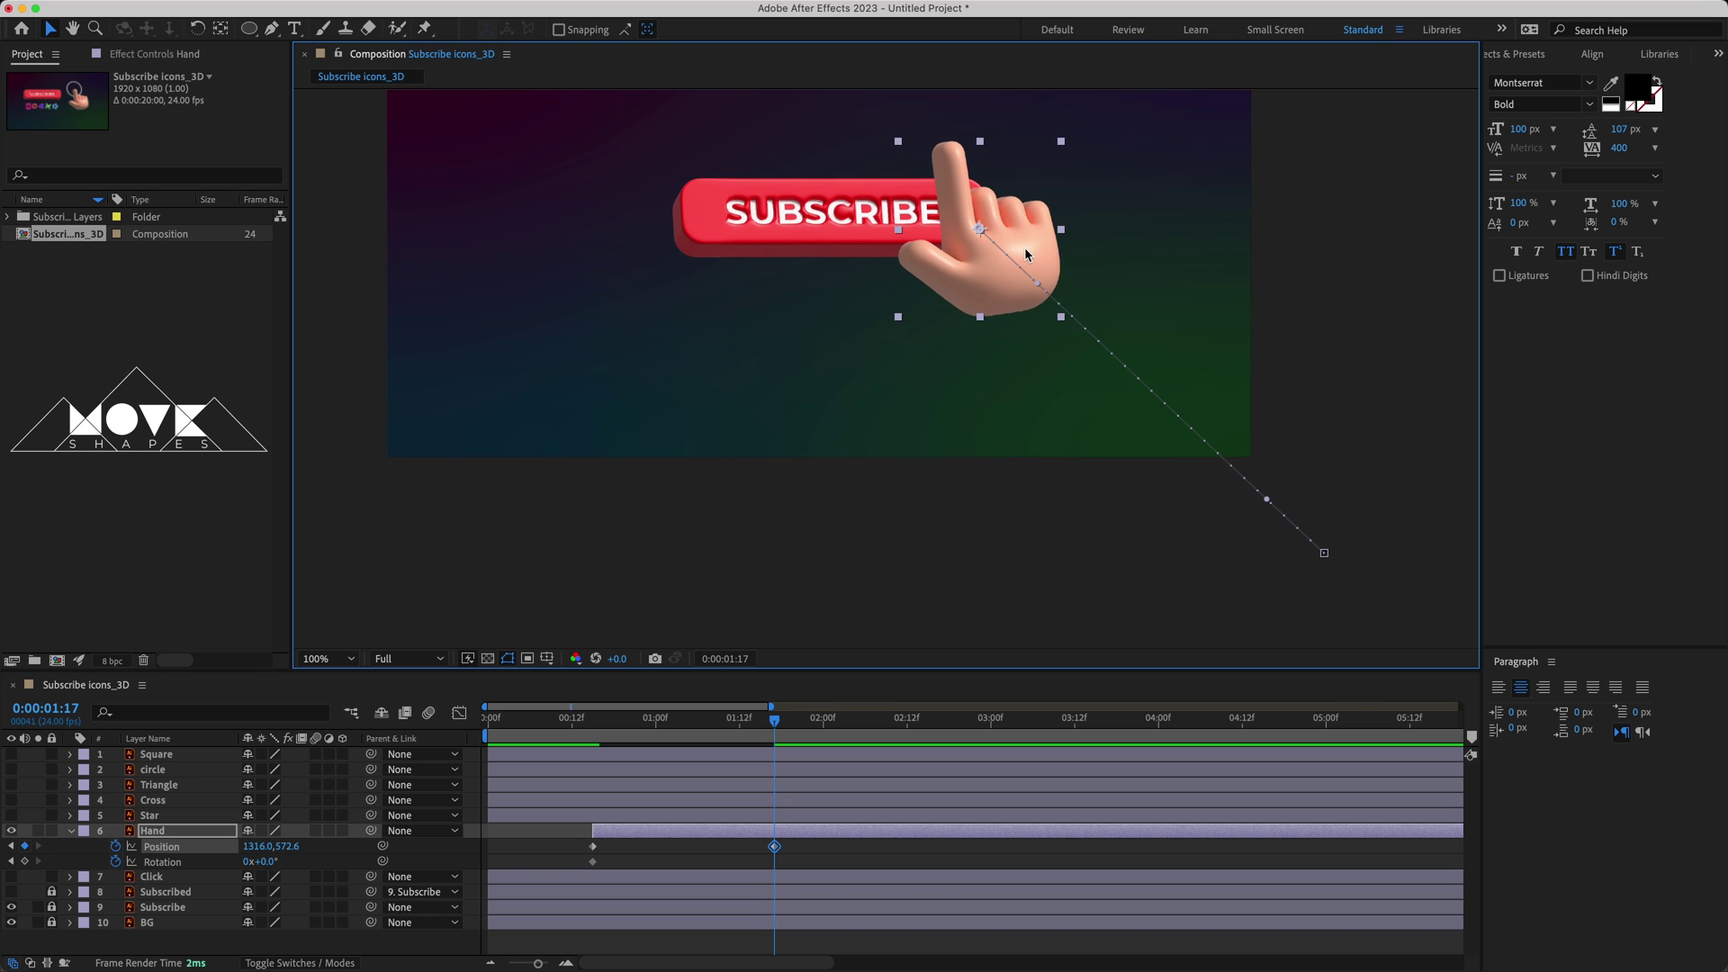
mouse_move(776, 720)
left_mouse_down()
mouse_move(756, 743)
mouse_move(771, 744)
left_mouse_up()
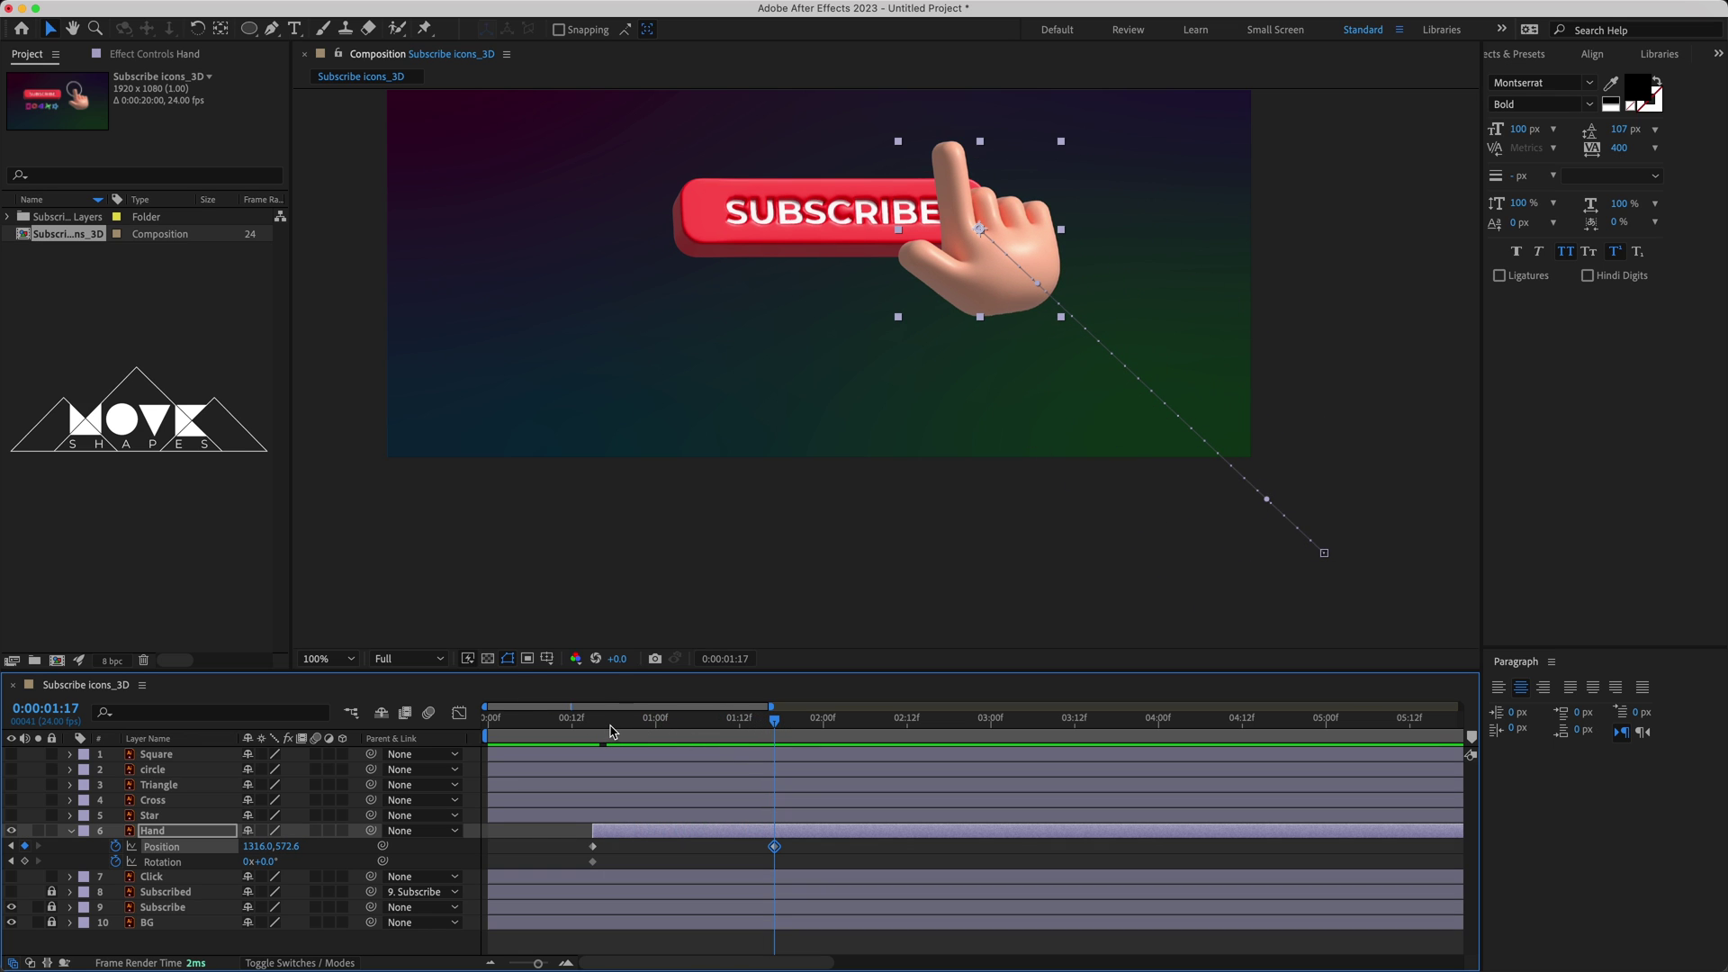
left_click_drag(611, 731, 591, 728)
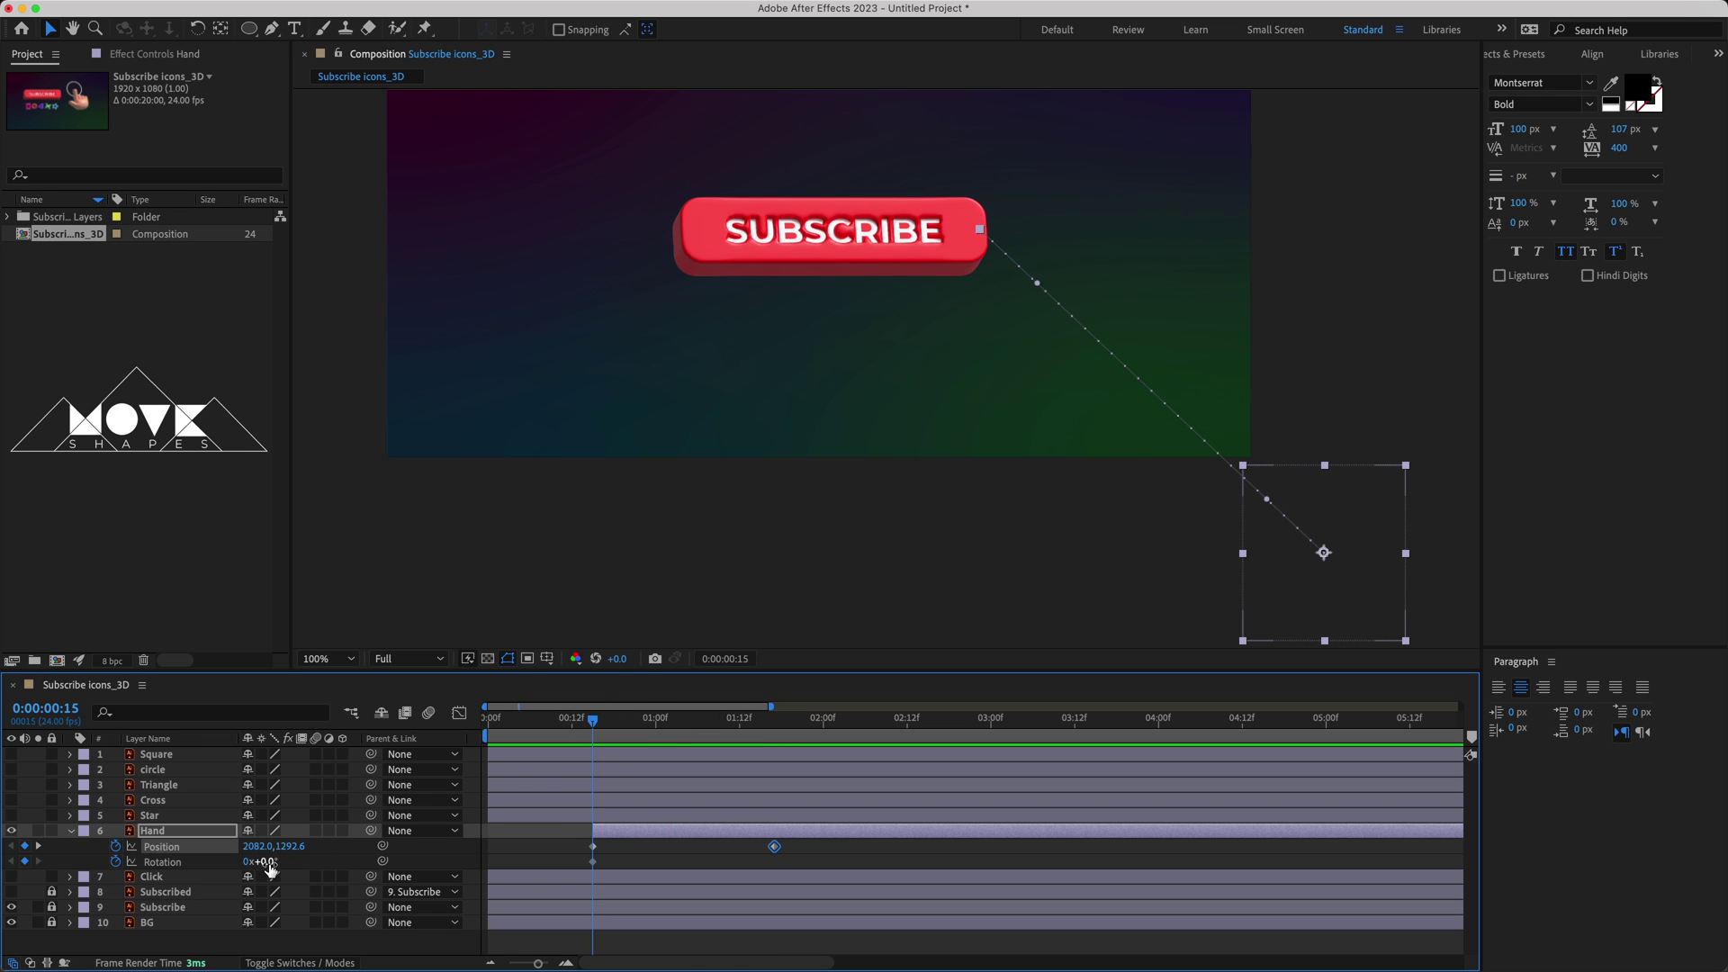
- Rotate the hand -46° at 0:15 and about 15° at 1:17, then press SUBSCRIBE at 2:06 with -22°
left_click_drag(269, 868, 225, 866)
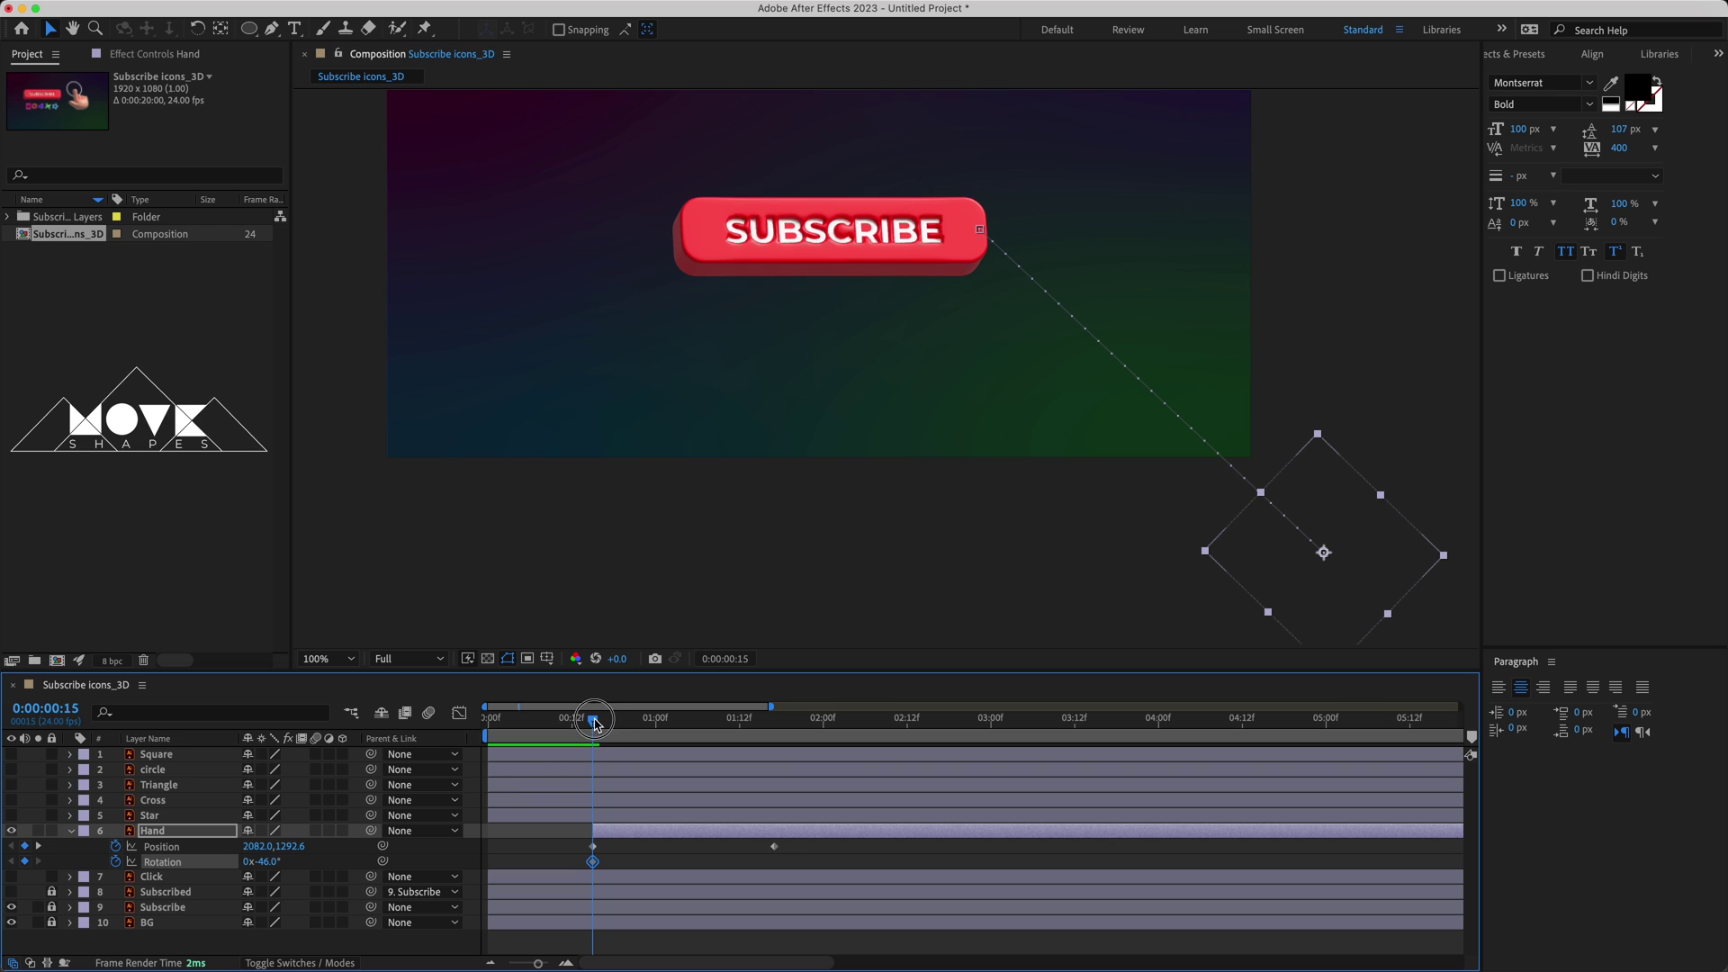
left_click_drag(594, 723, 774, 736)
left_click_drag(264, 869, 319, 862)
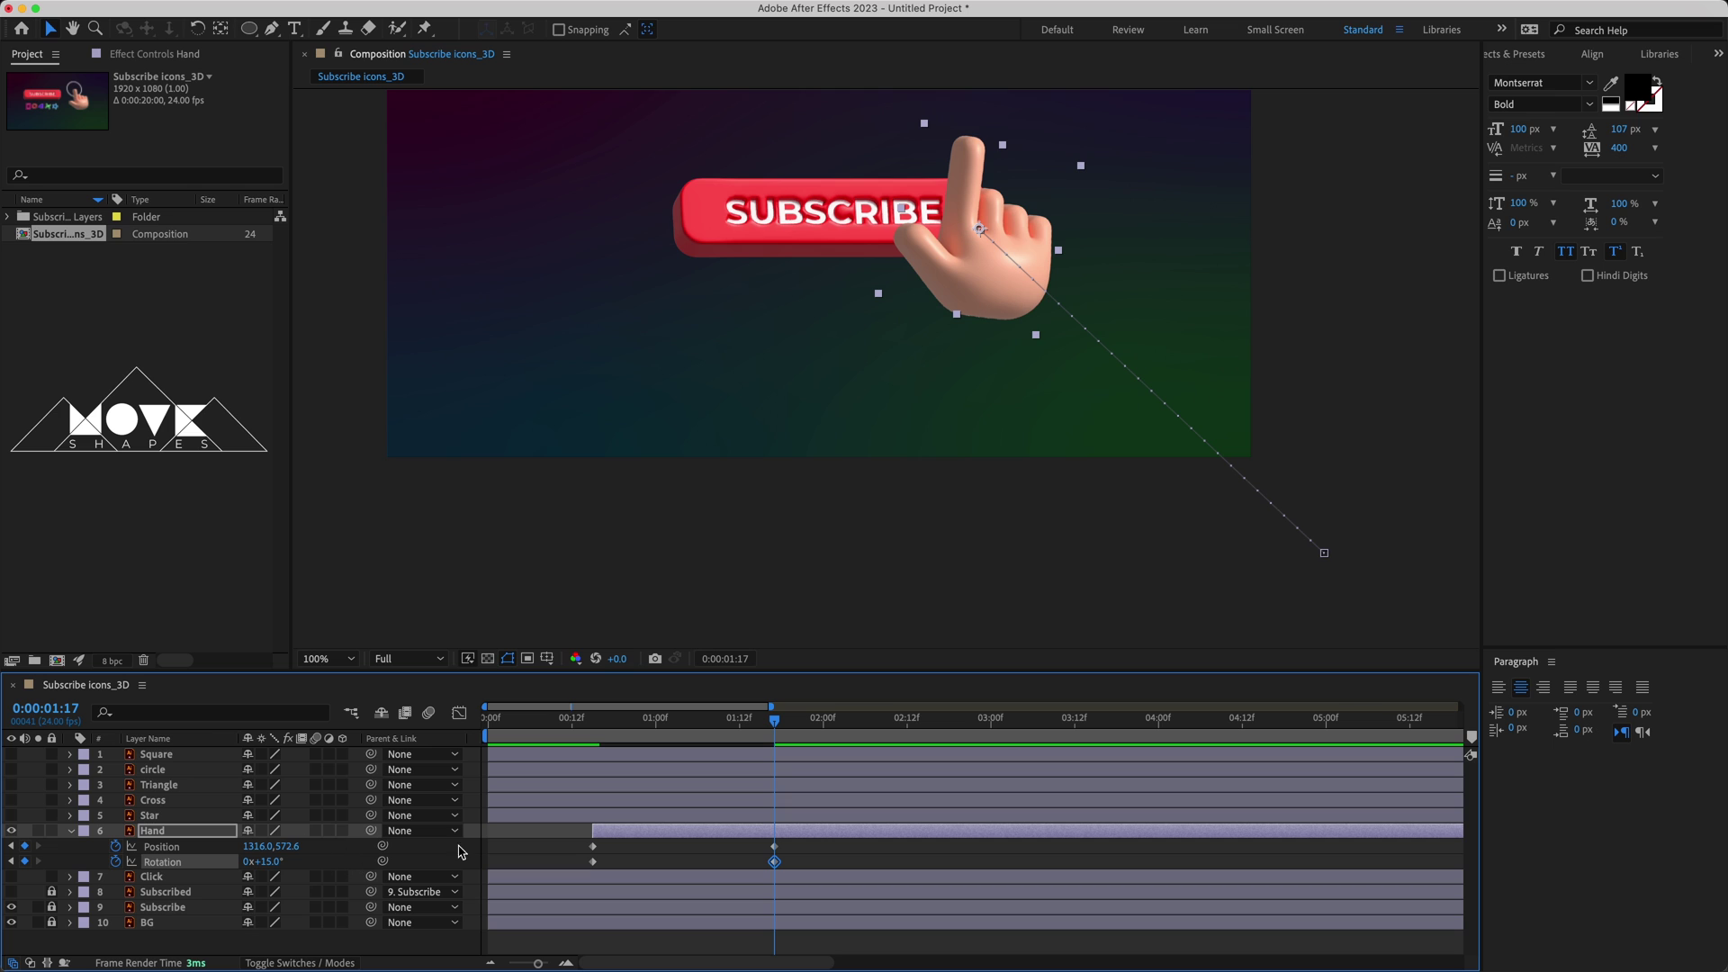
mouse_move(776, 727)
left_mouse_down()
mouse_move(744, 761)
mouse_move(865, 767)
left_mouse_up()
left_click_drag(250, 846, 135, 846)
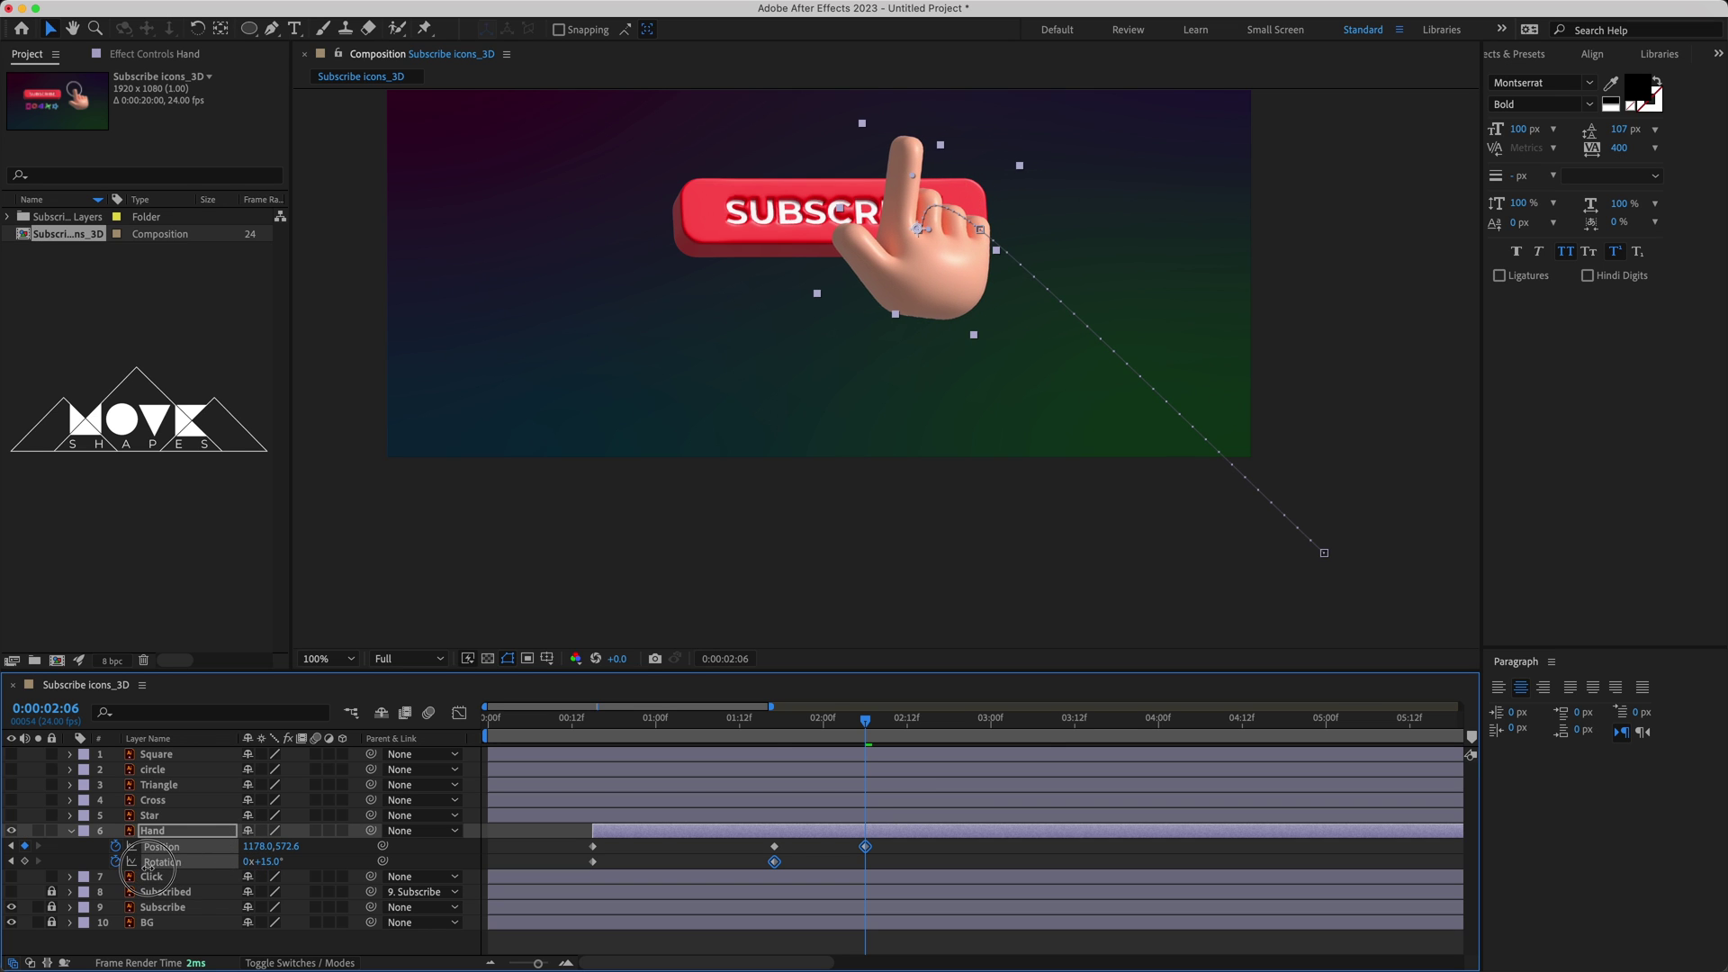
mouse_move(297, 846)
left_mouse_down()
mouse_move(387, 844)
mouse_move(237, 849)
mouse_move(244, 866)
left_mouse_up()
- Select all six Hand keyframes and make the motion path vertex a sharp corner with Convert Vertex Tool
left_click(297, 862)
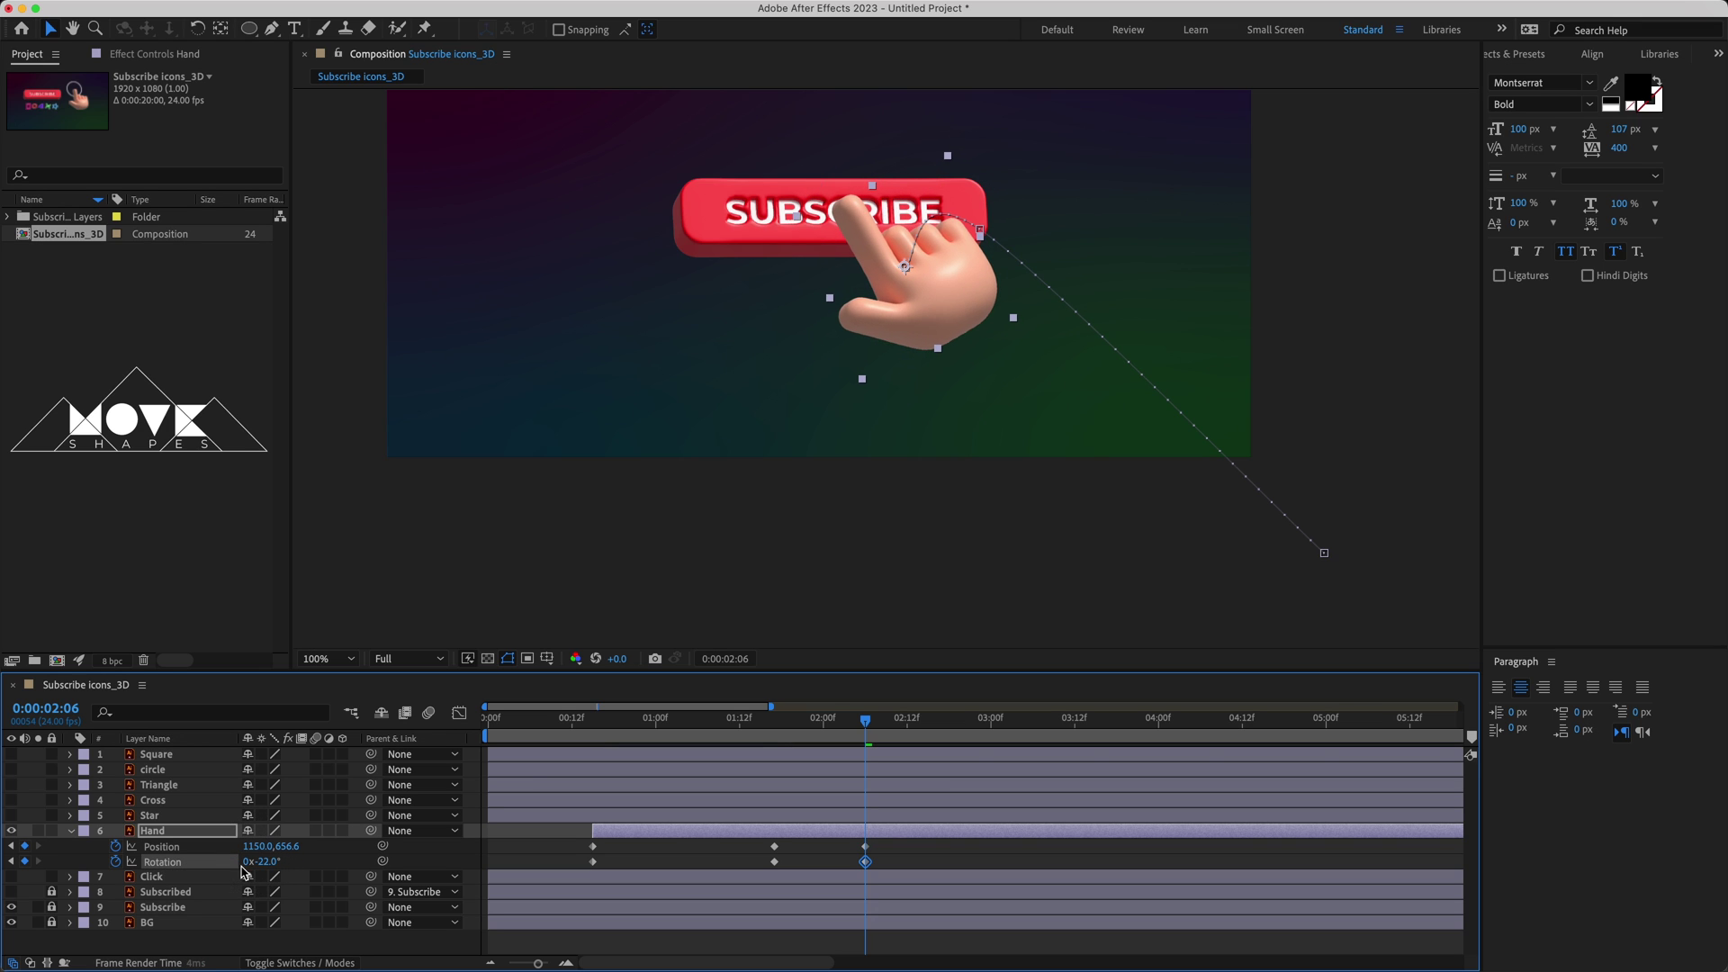
mouse_move(872, 725)
left_mouse_down()
mouse_move(746, 778)
mouse_move(808, 788)
left_mouse_up()
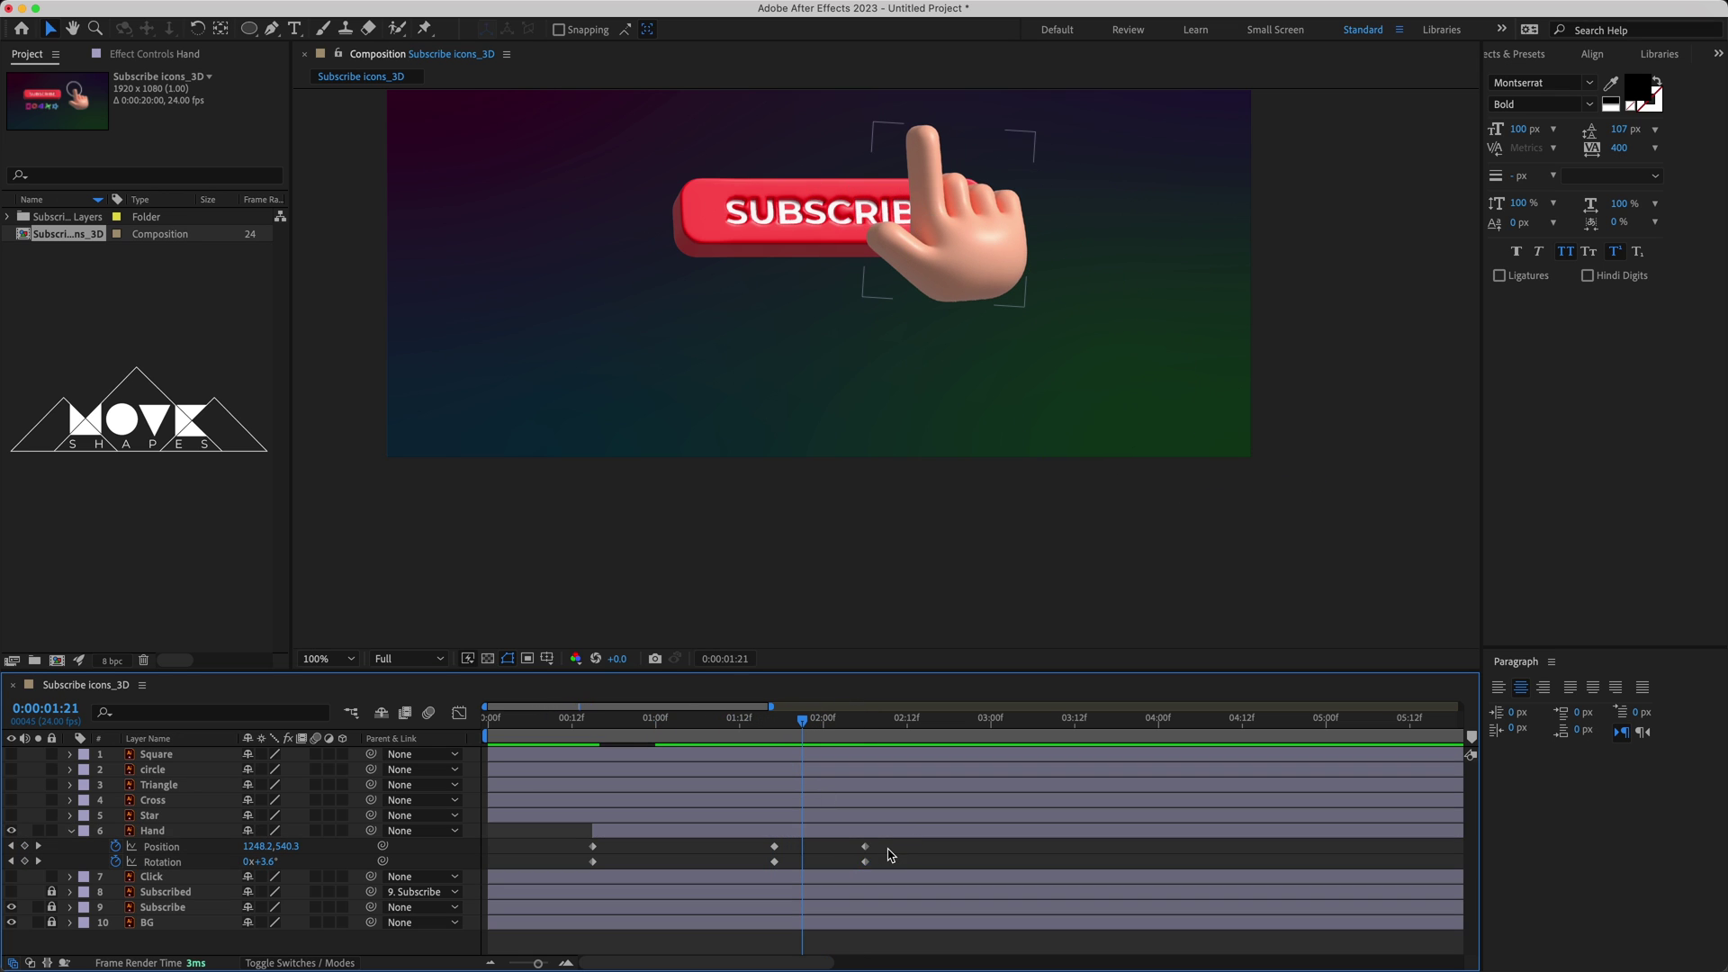
left_click_drag(887, 835, 569, 871)
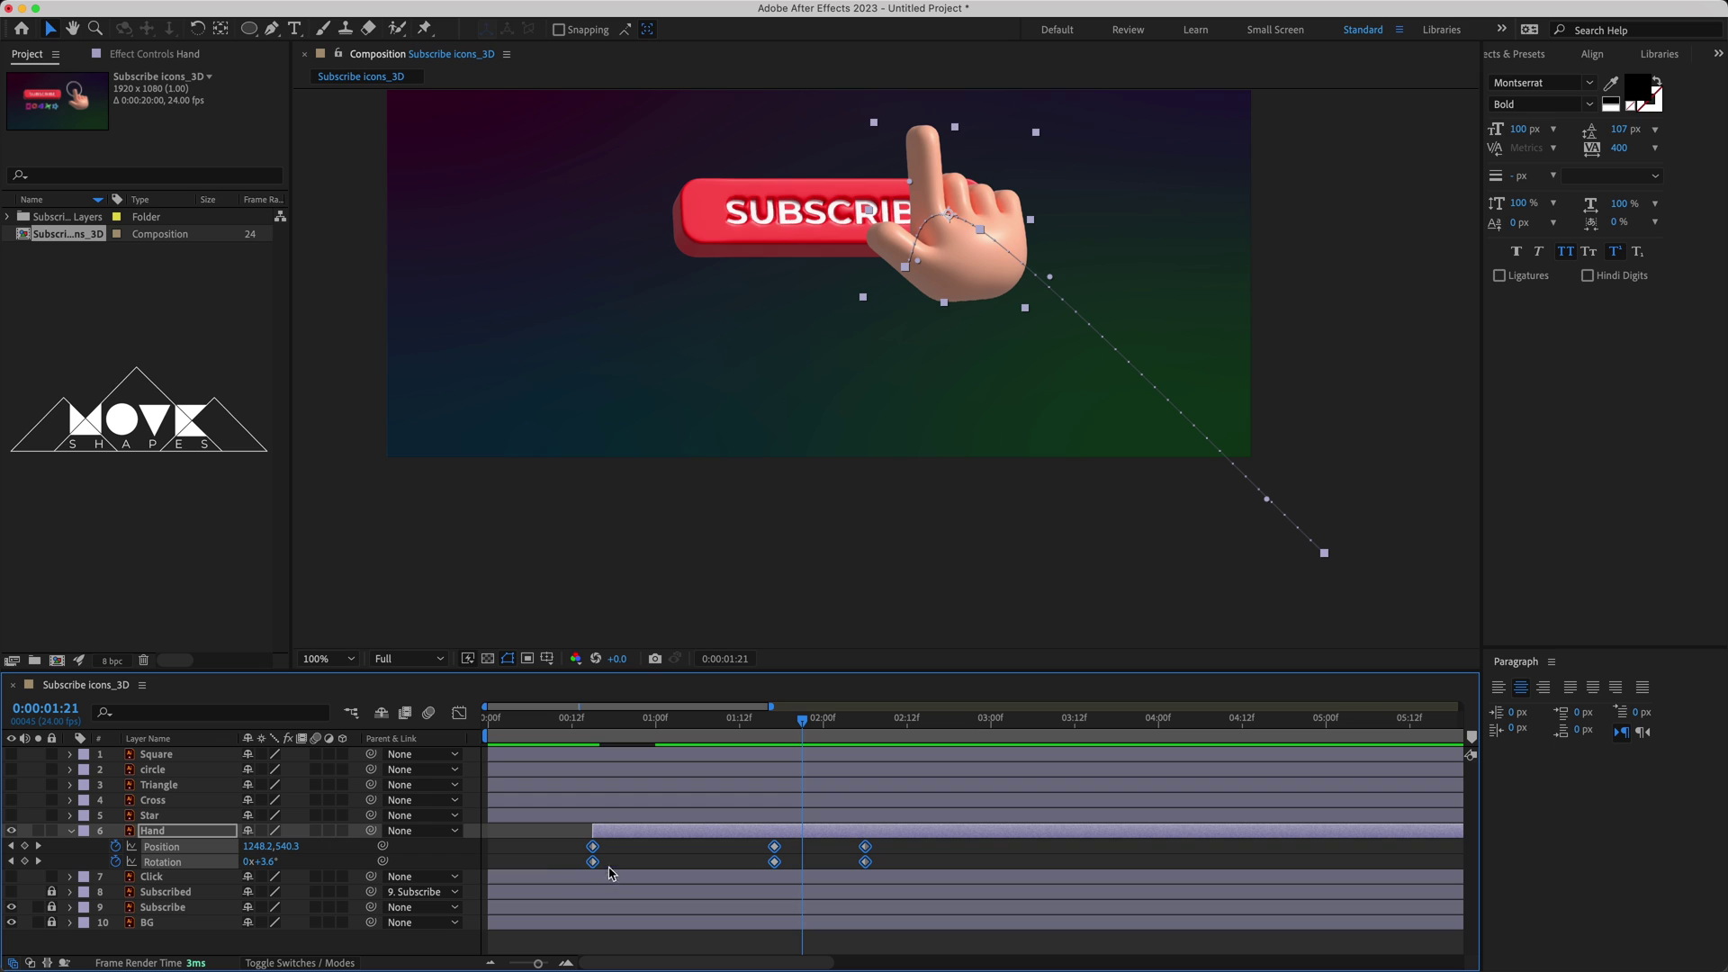
left_click_drag(272, 28, 365, 90)
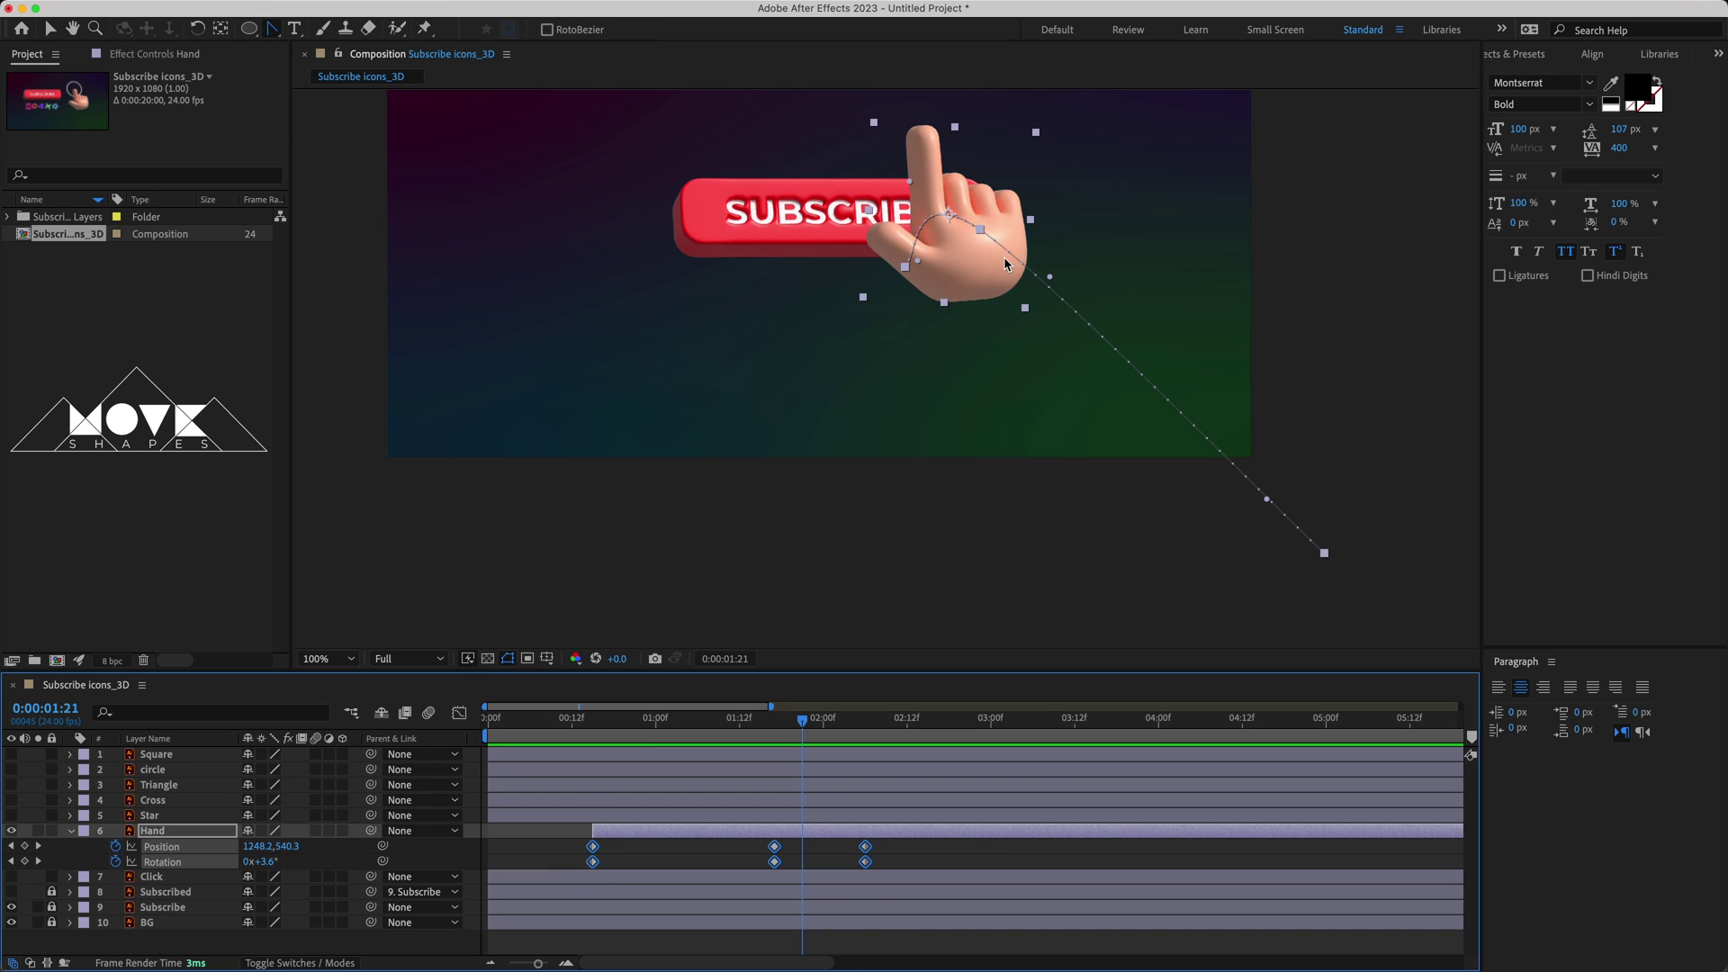
left_click(980, 231)
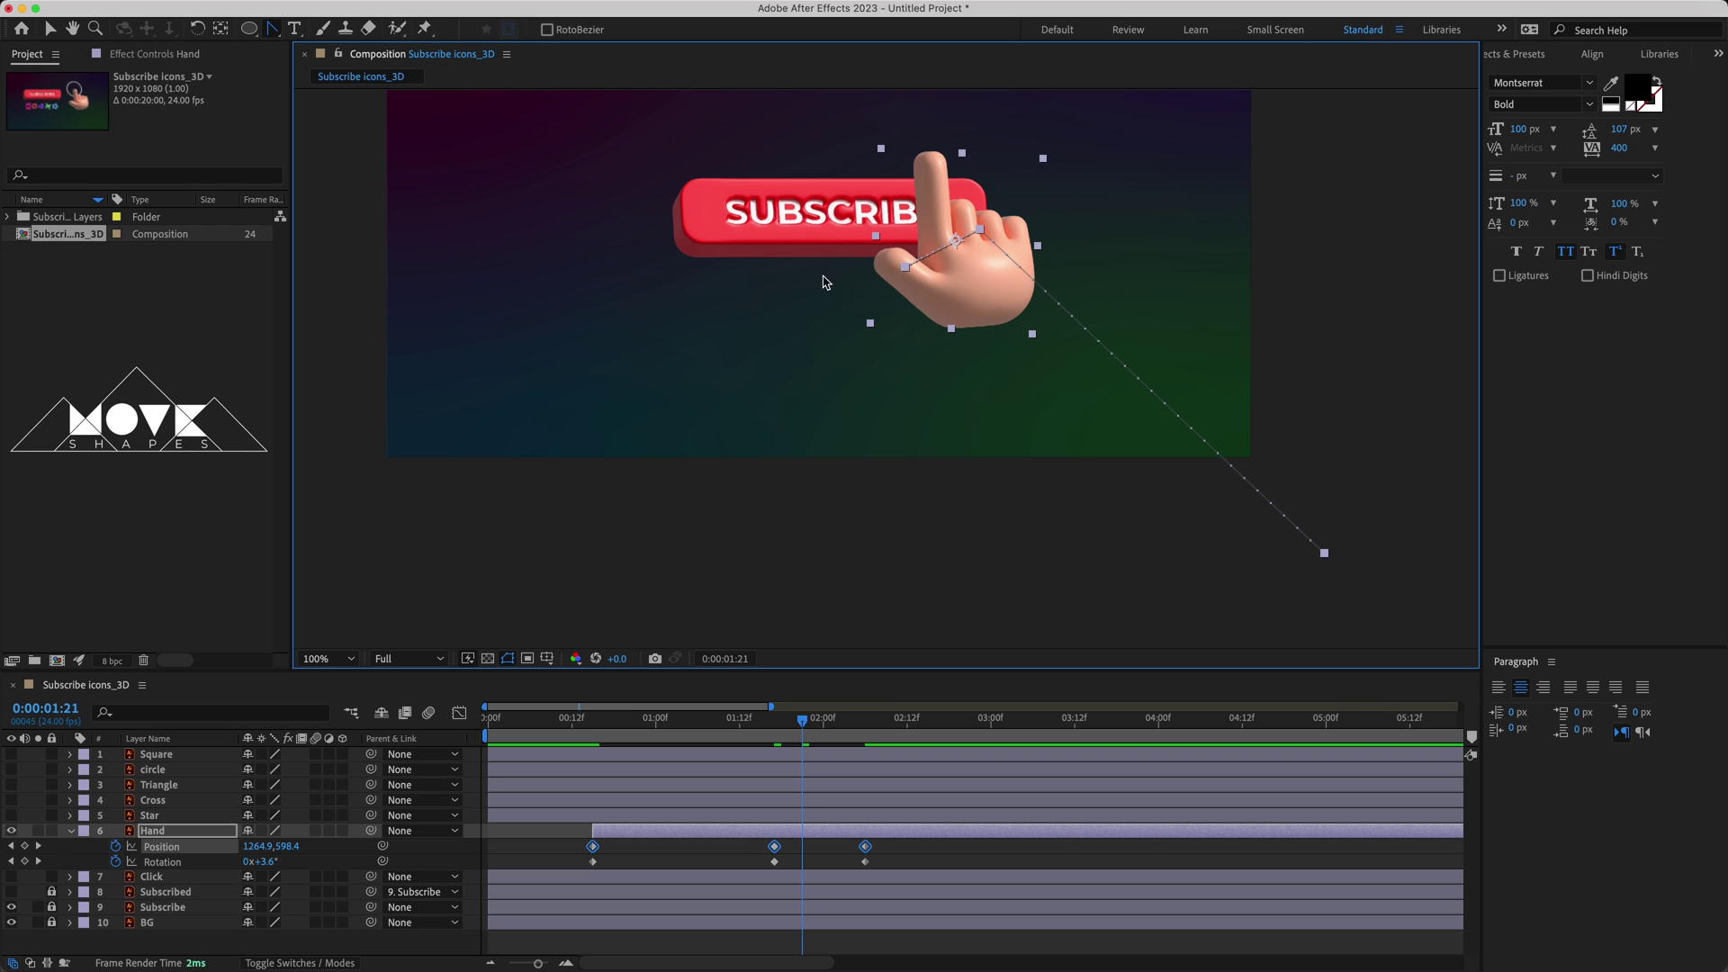
left_click(51, 31)
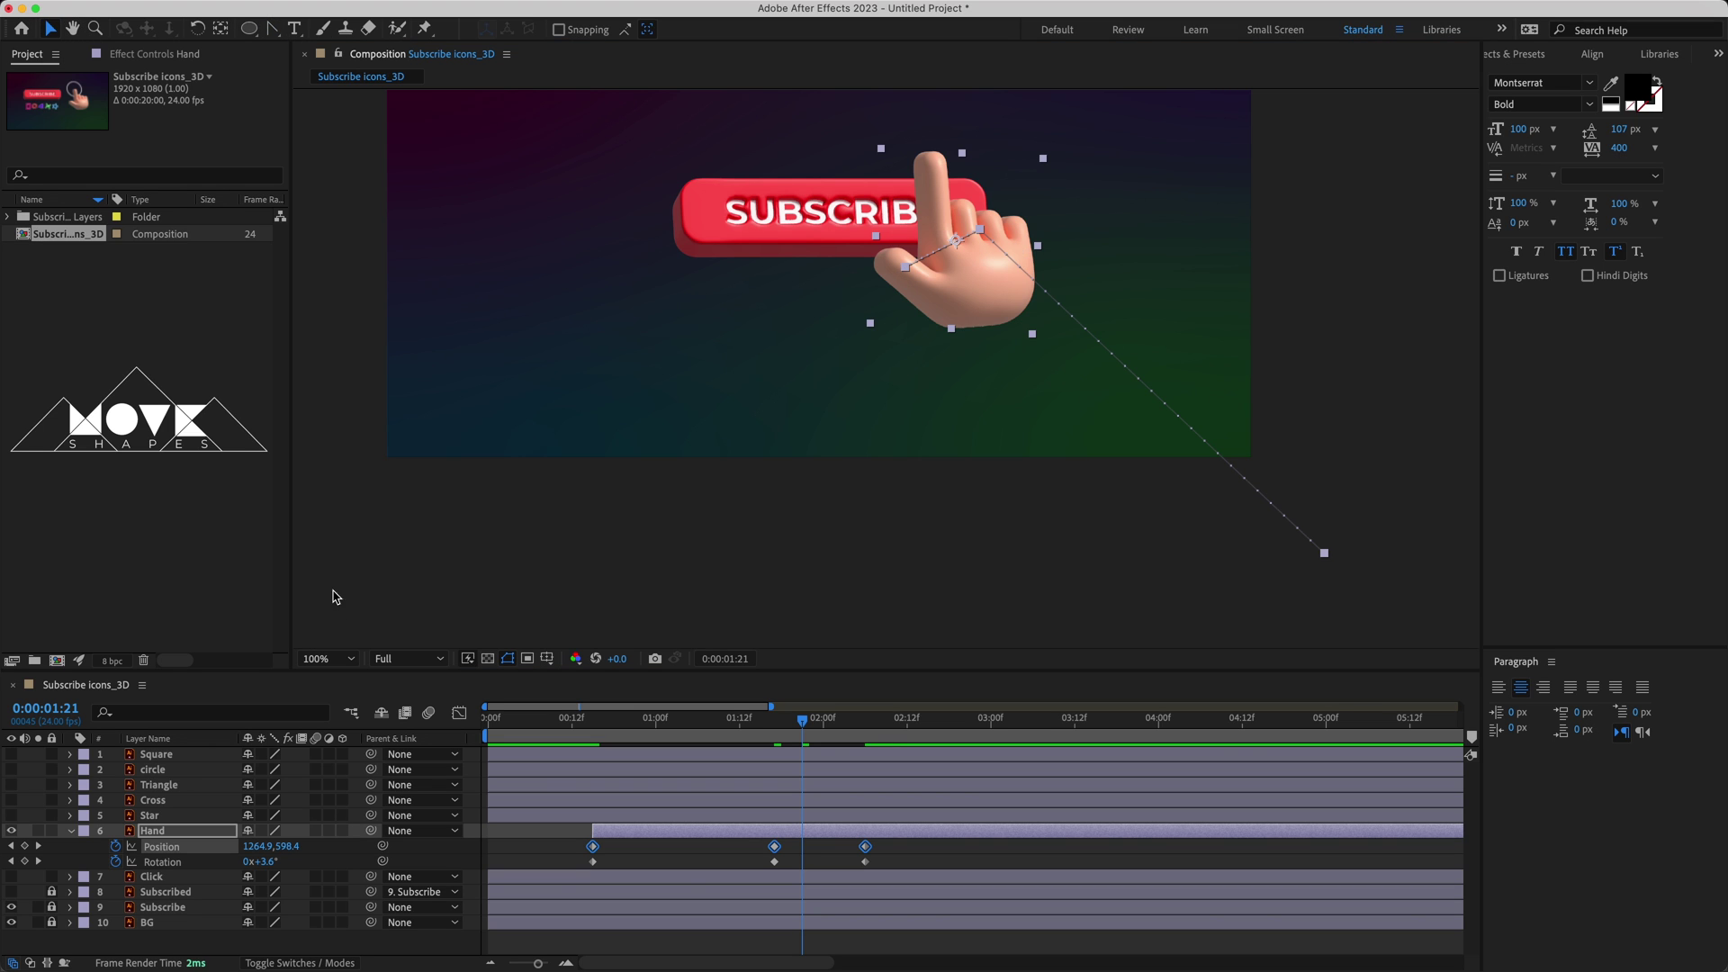
left_click(808, 798)
mouse_move(802, 726)
left_mouse_down()
mouse_move(665, 745)
mouse_move(863, 770)
left_mouse_up()
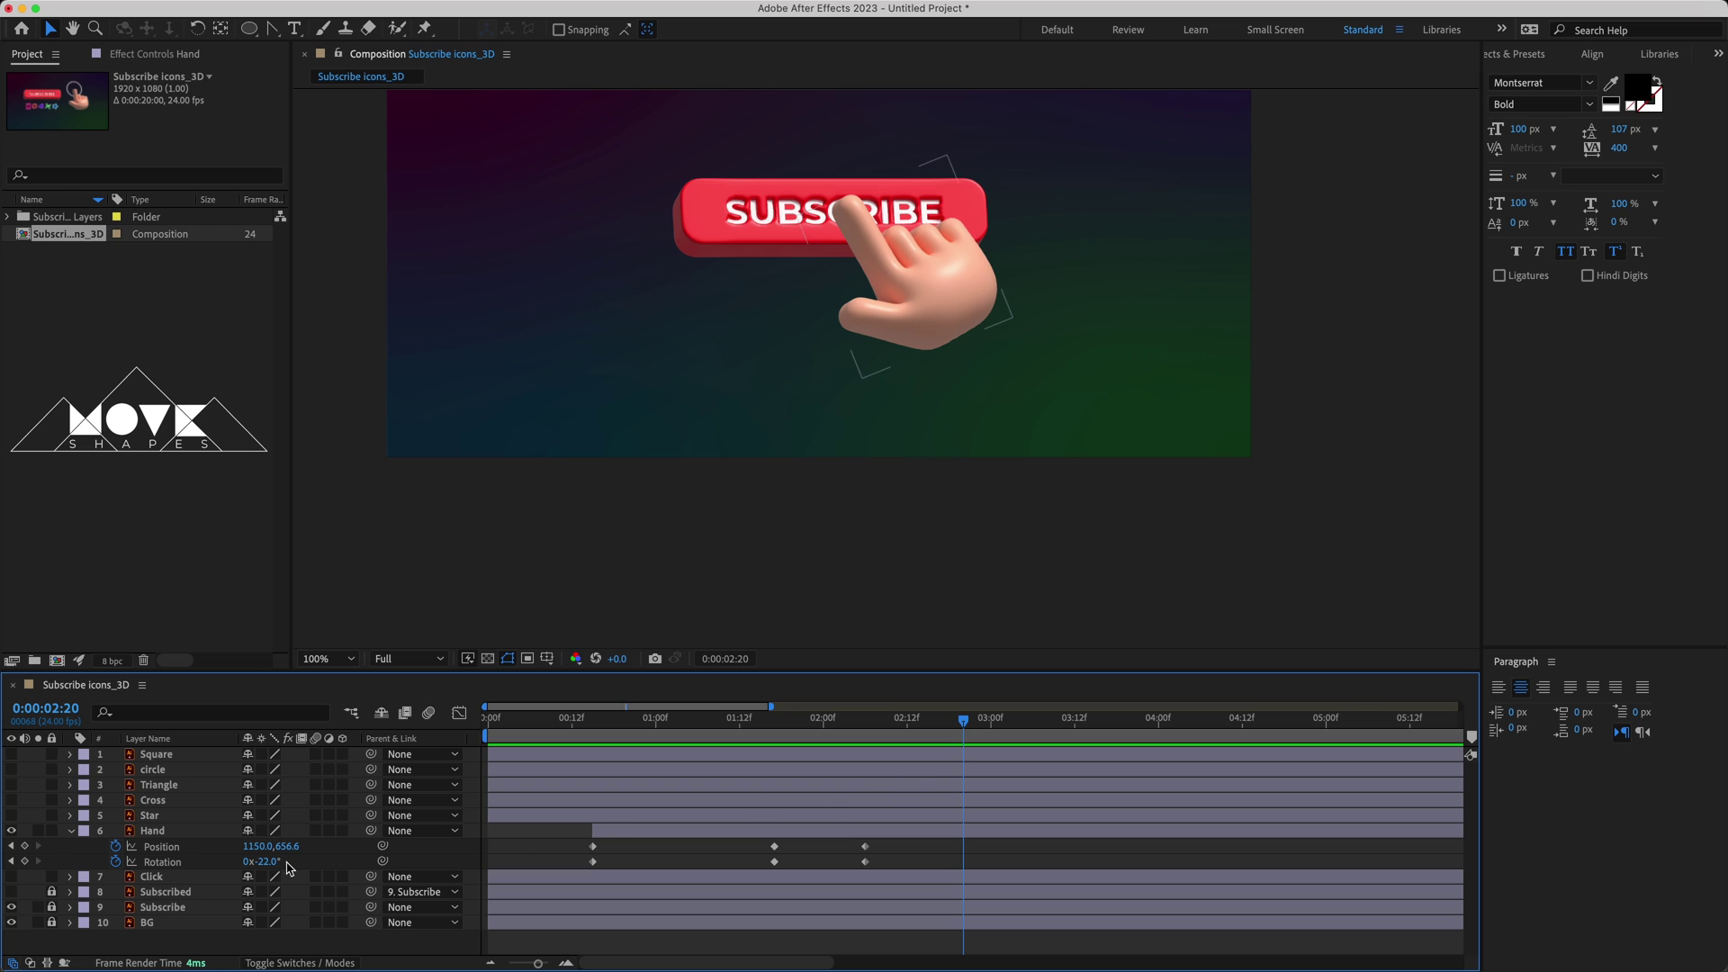
- At 2:20, tilt the hand to 11° and reposition it as it lifts off the button
left_click_drag(268, 862, 404, 850)
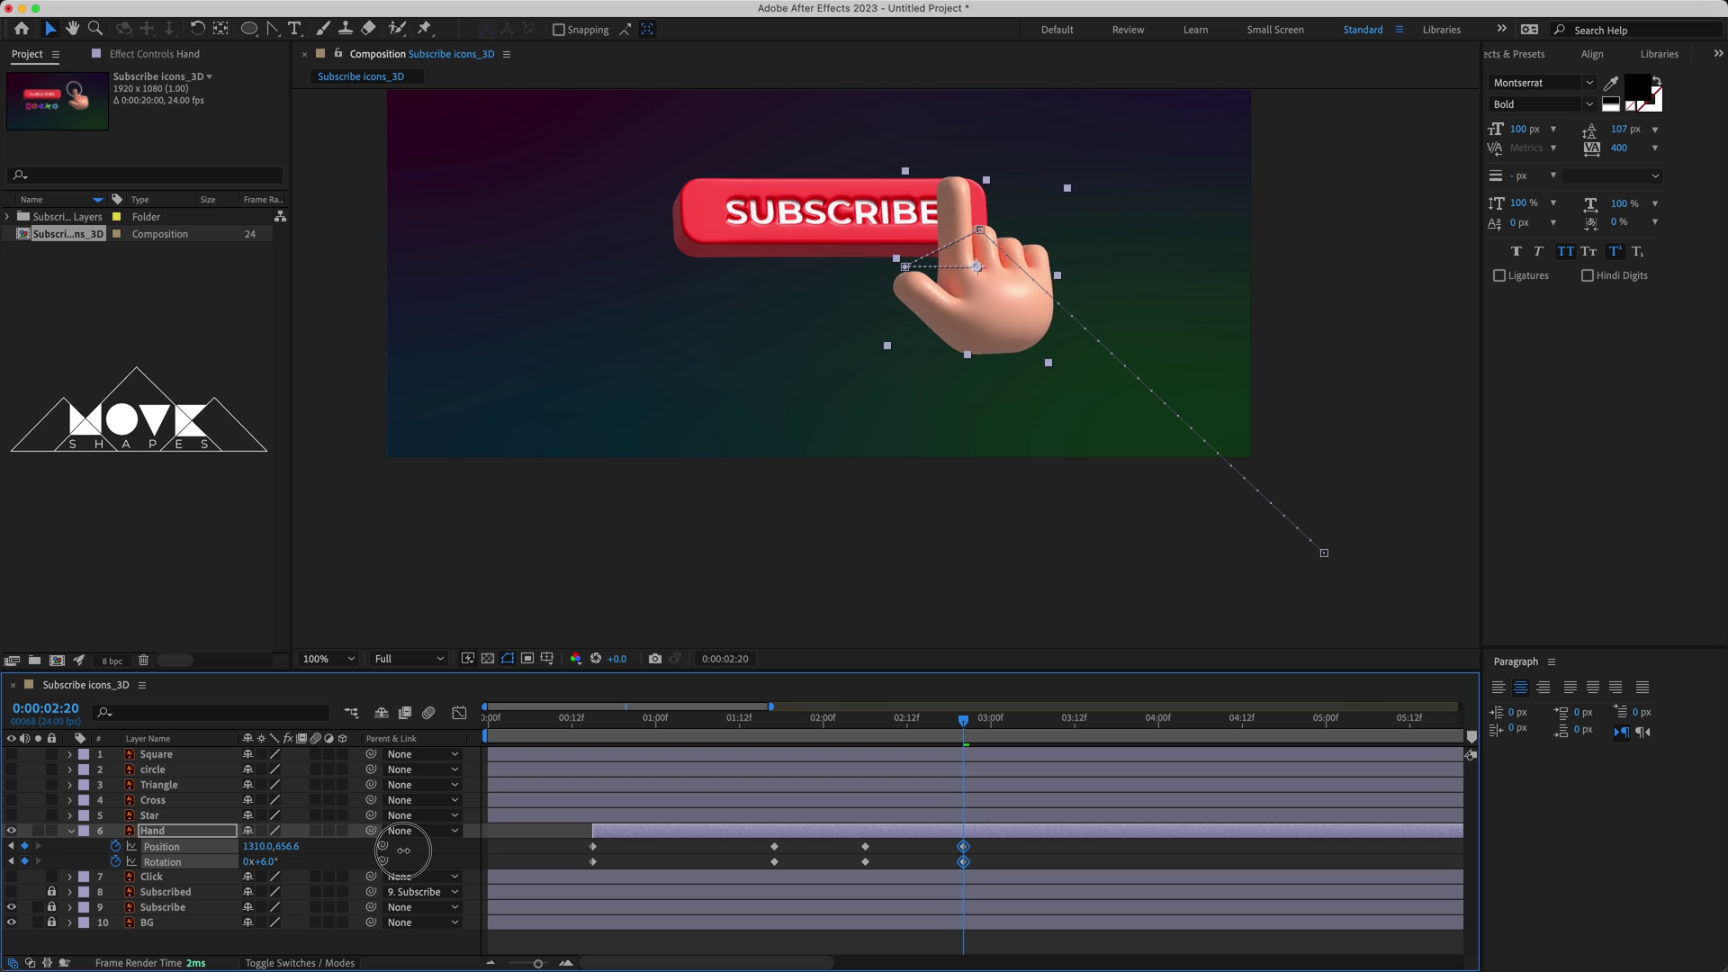
left_click_drag(290, 847, 313, 845)
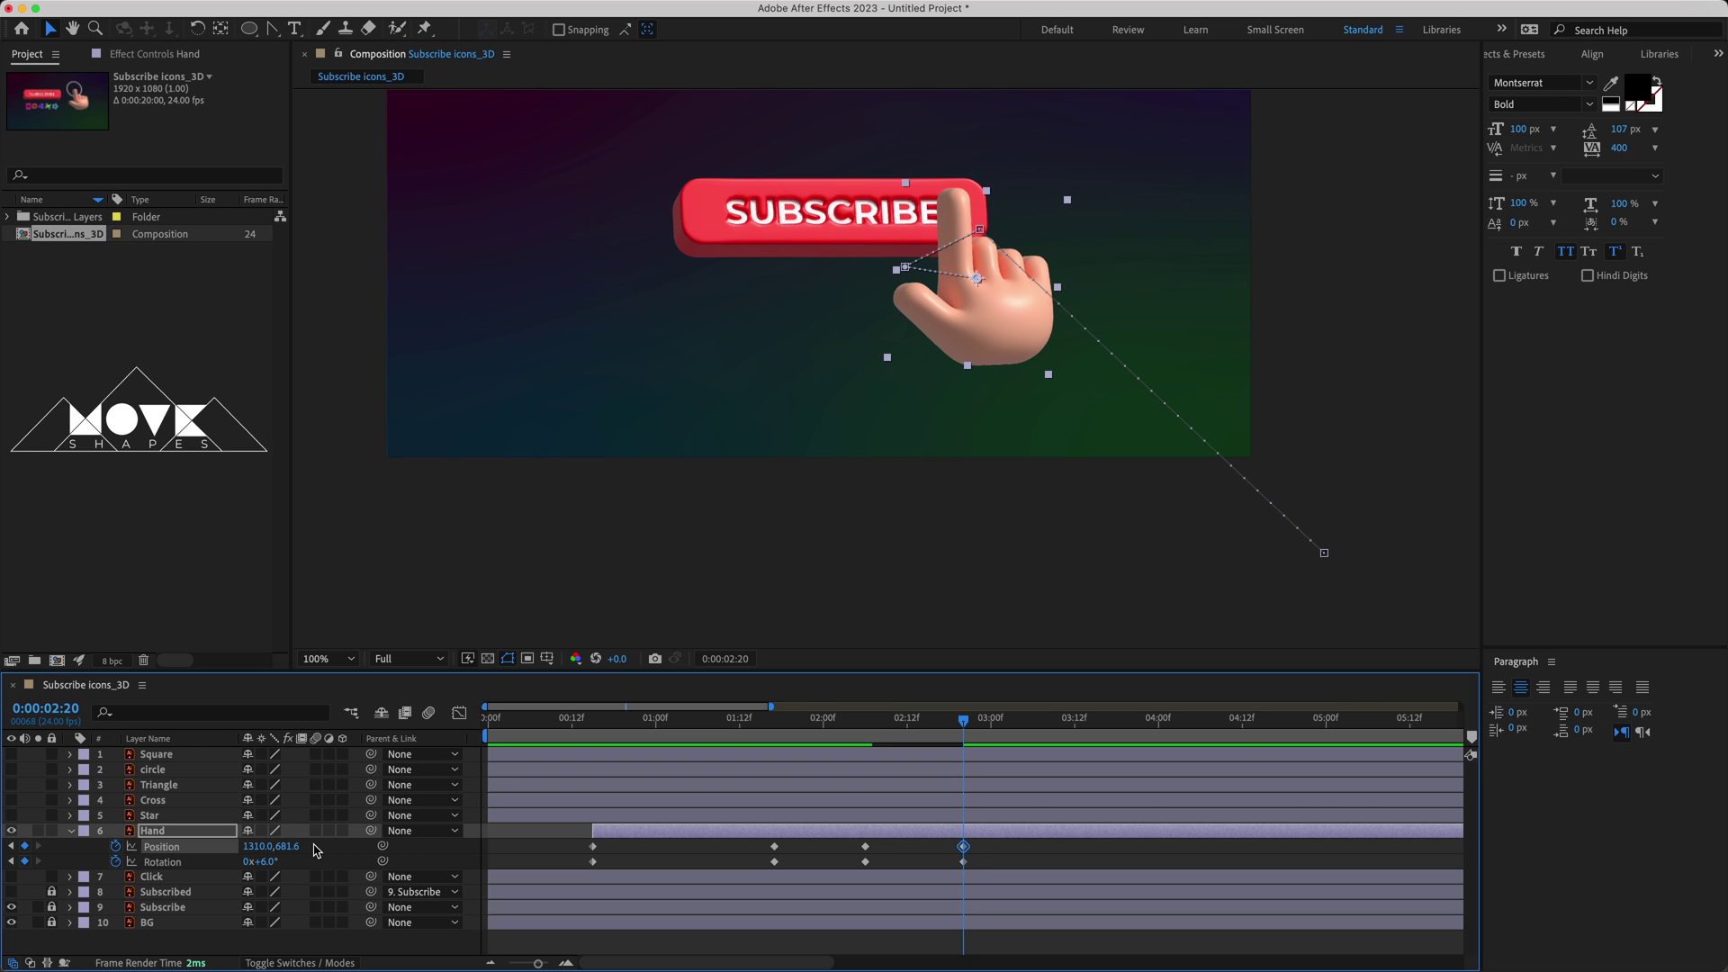
left_click_drag(267, 869, 313, 871)
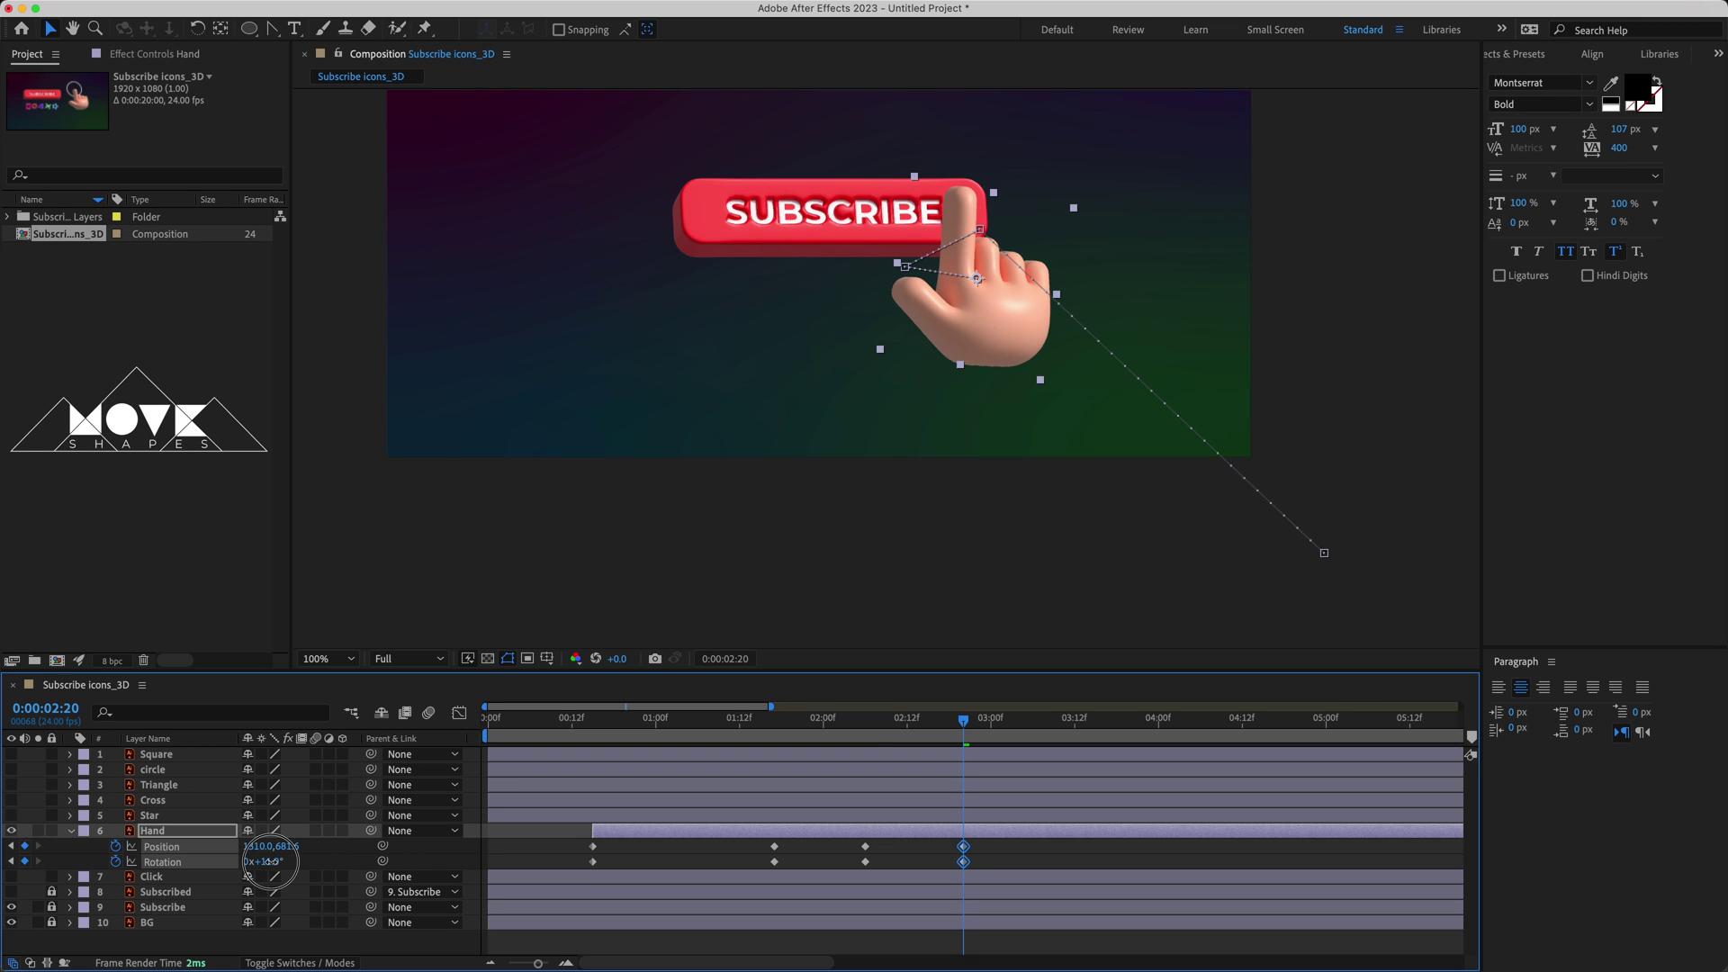
left_click_drag(968, 727, 964, 778)
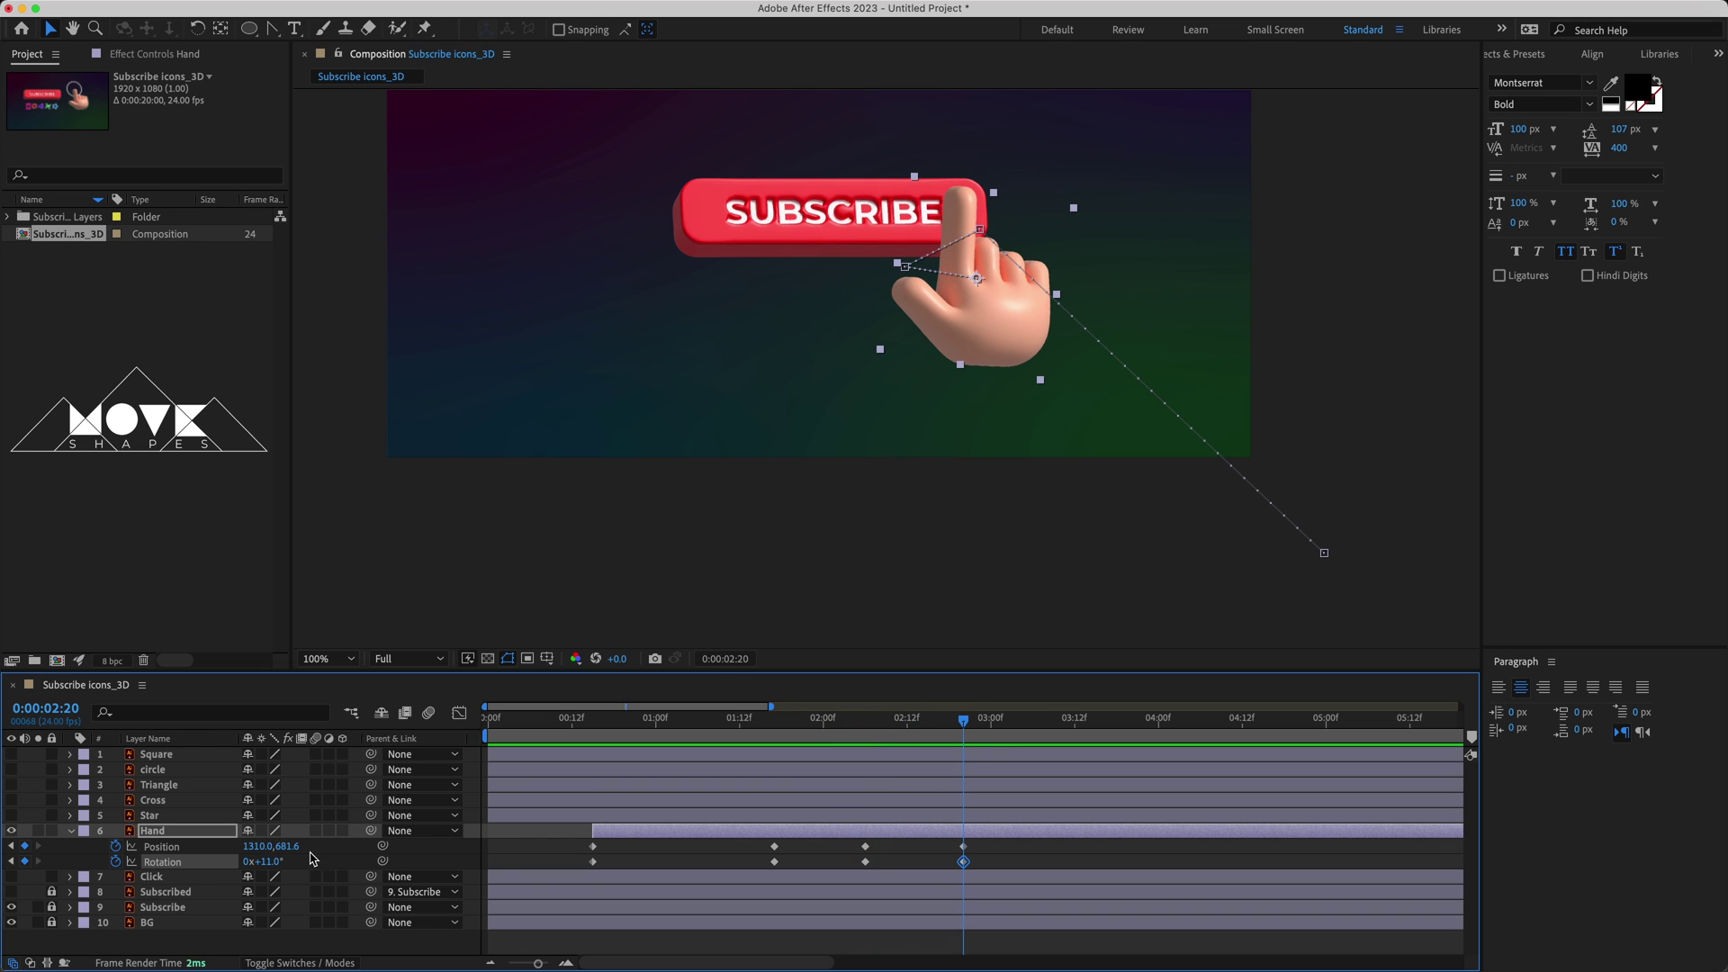
left_click_drag(297, 848, 346, 851)
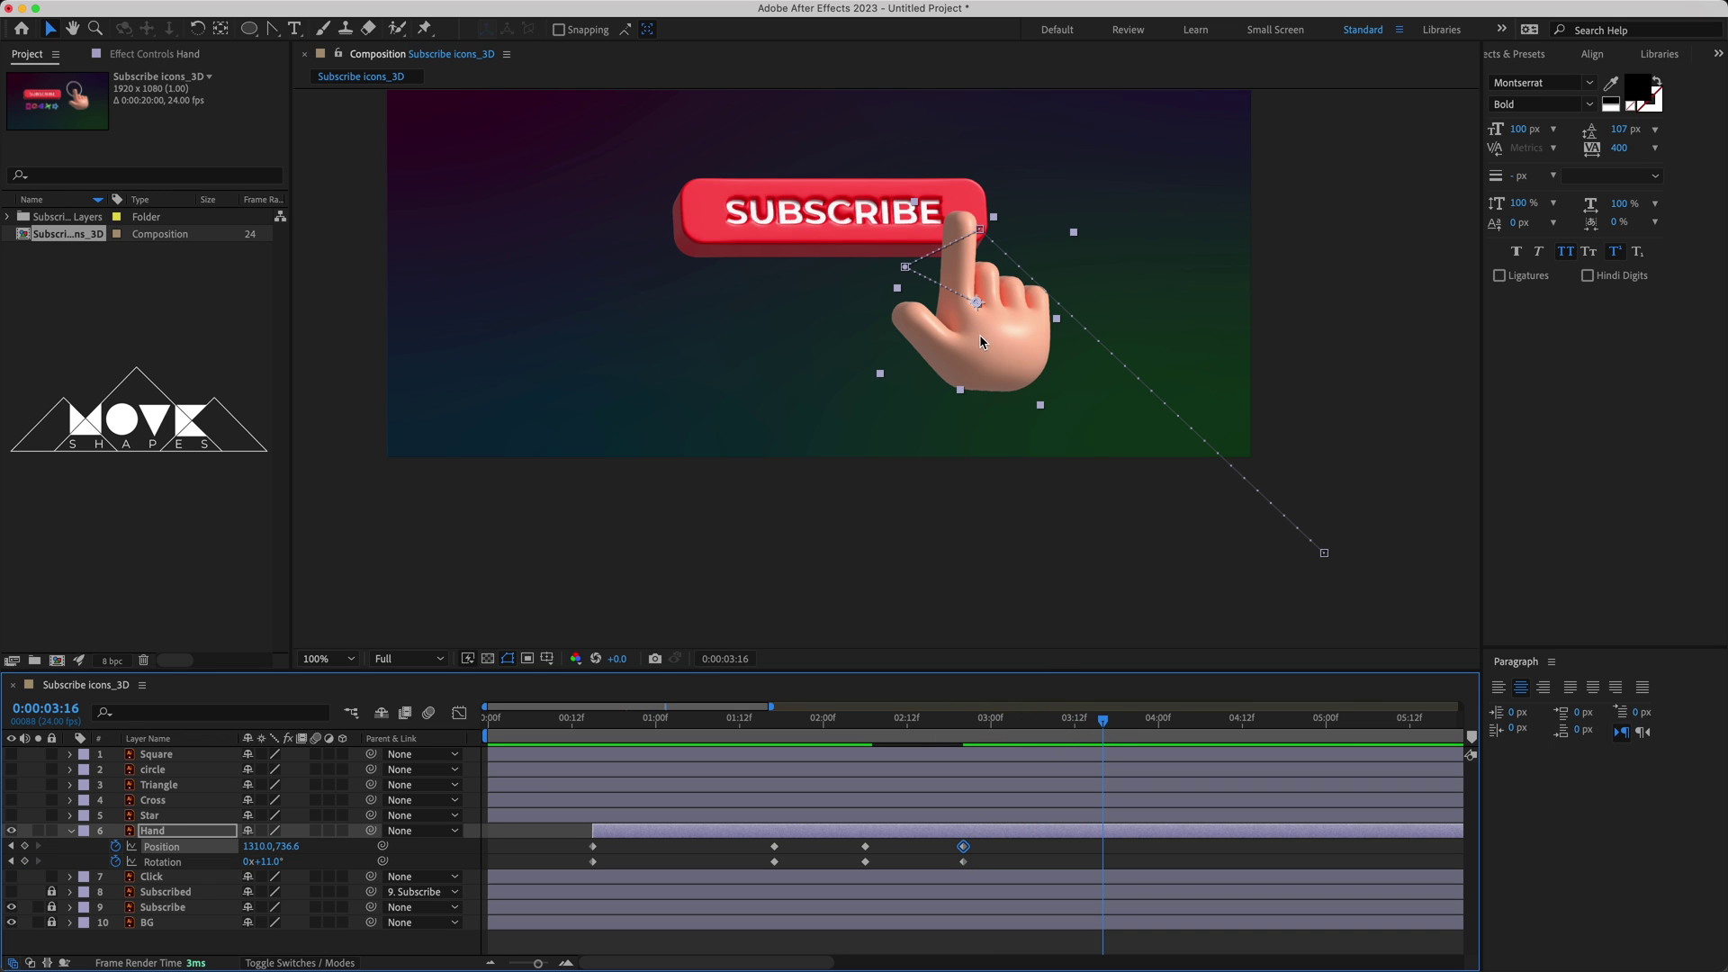
- At 3:16, move the hand off-canvas lower right to (1616, 1382.6) with slight rotation, and select all its keyframes
left_click_drag(982, 342, 1110, 592)
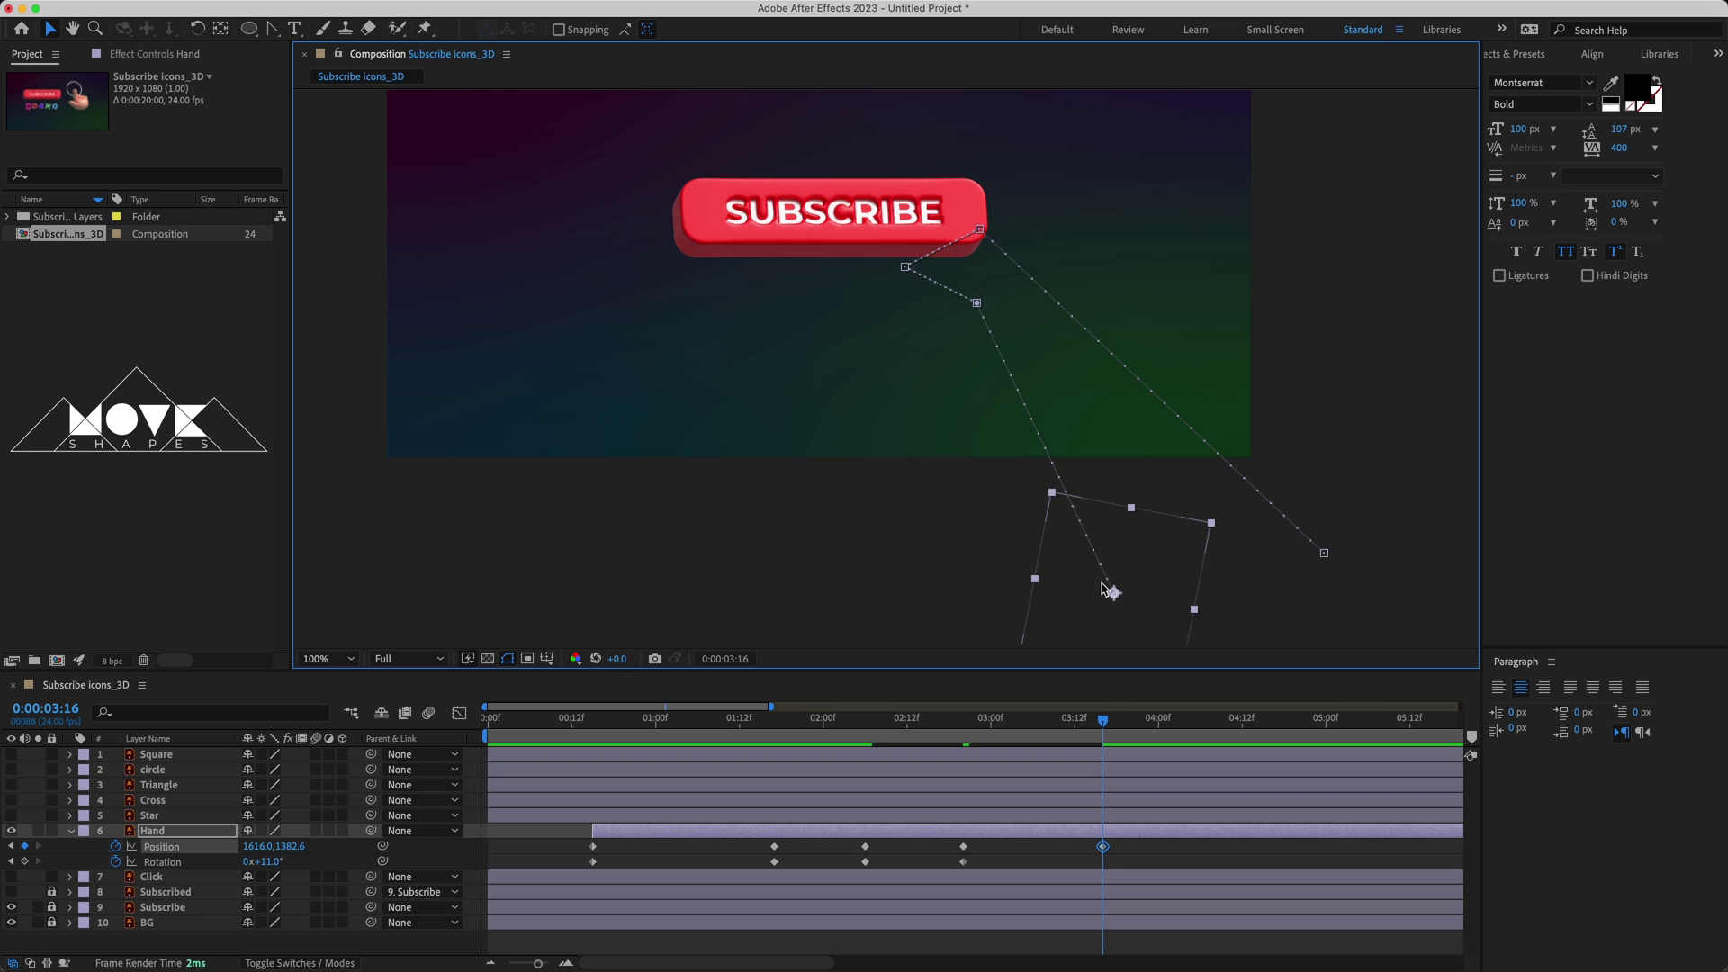
left_click_drag(274, 863, 252, 863)
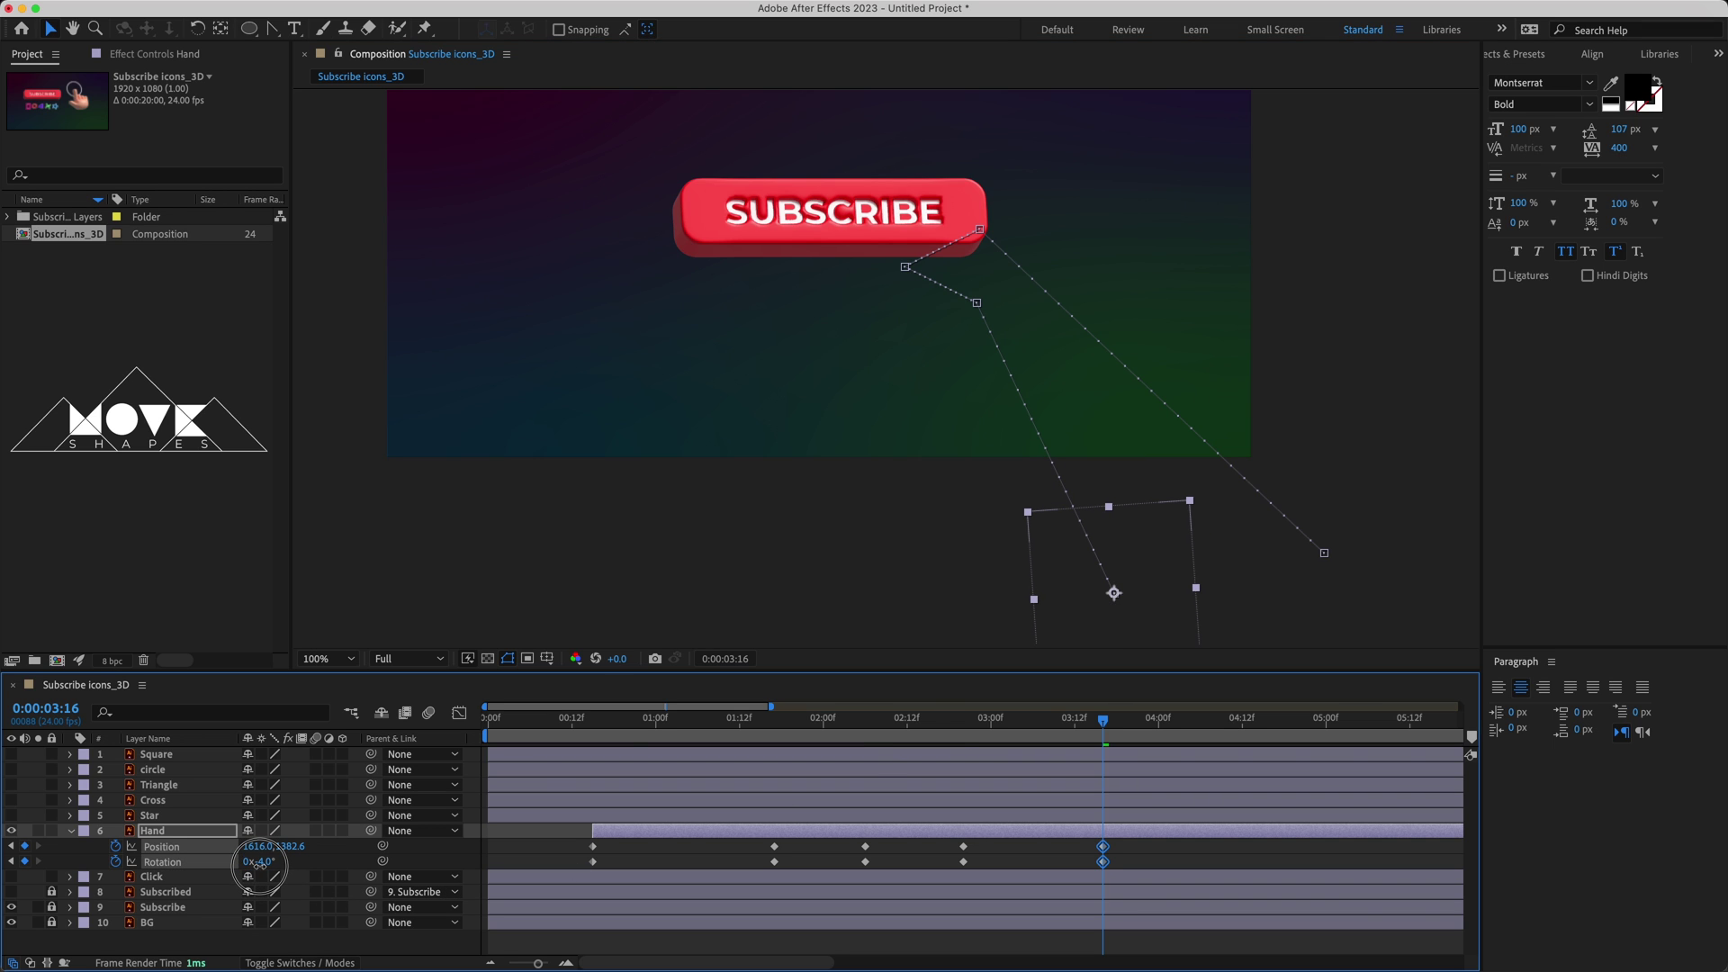
mouse_move(1103, 720)
left_mouse_down()
mouse_move(638, 780)
mouse_move(669, 792)
left_mouse_up()
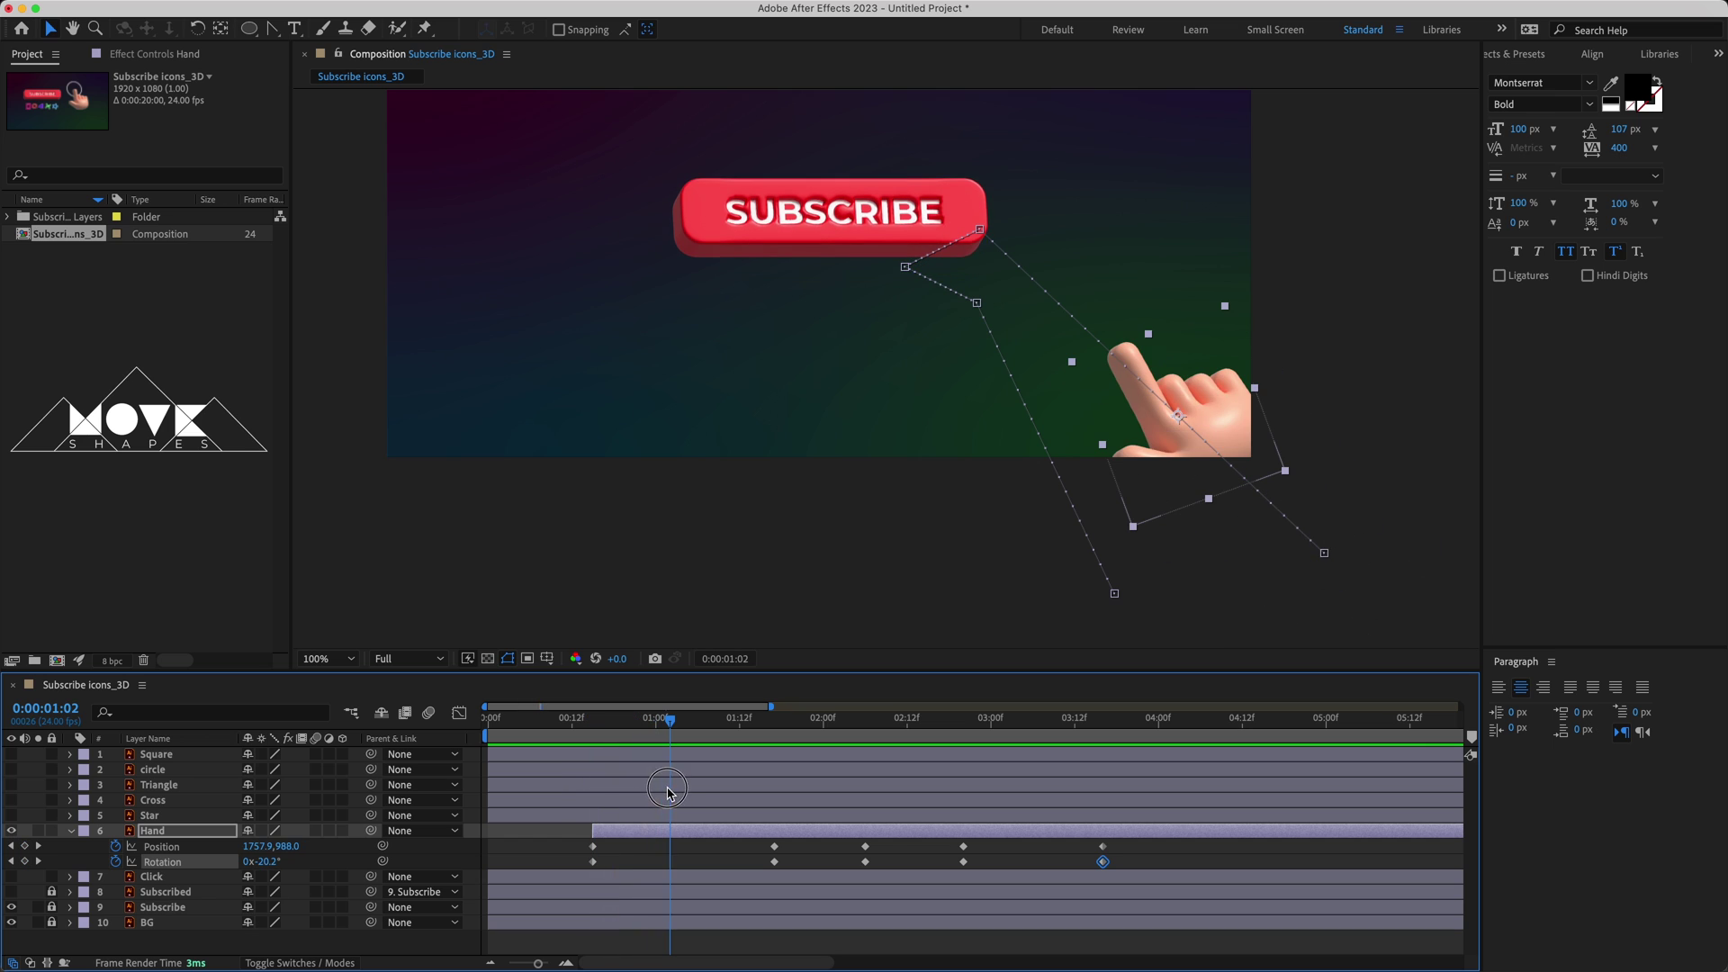
left_click_drag(1120, 854, 573, 871)
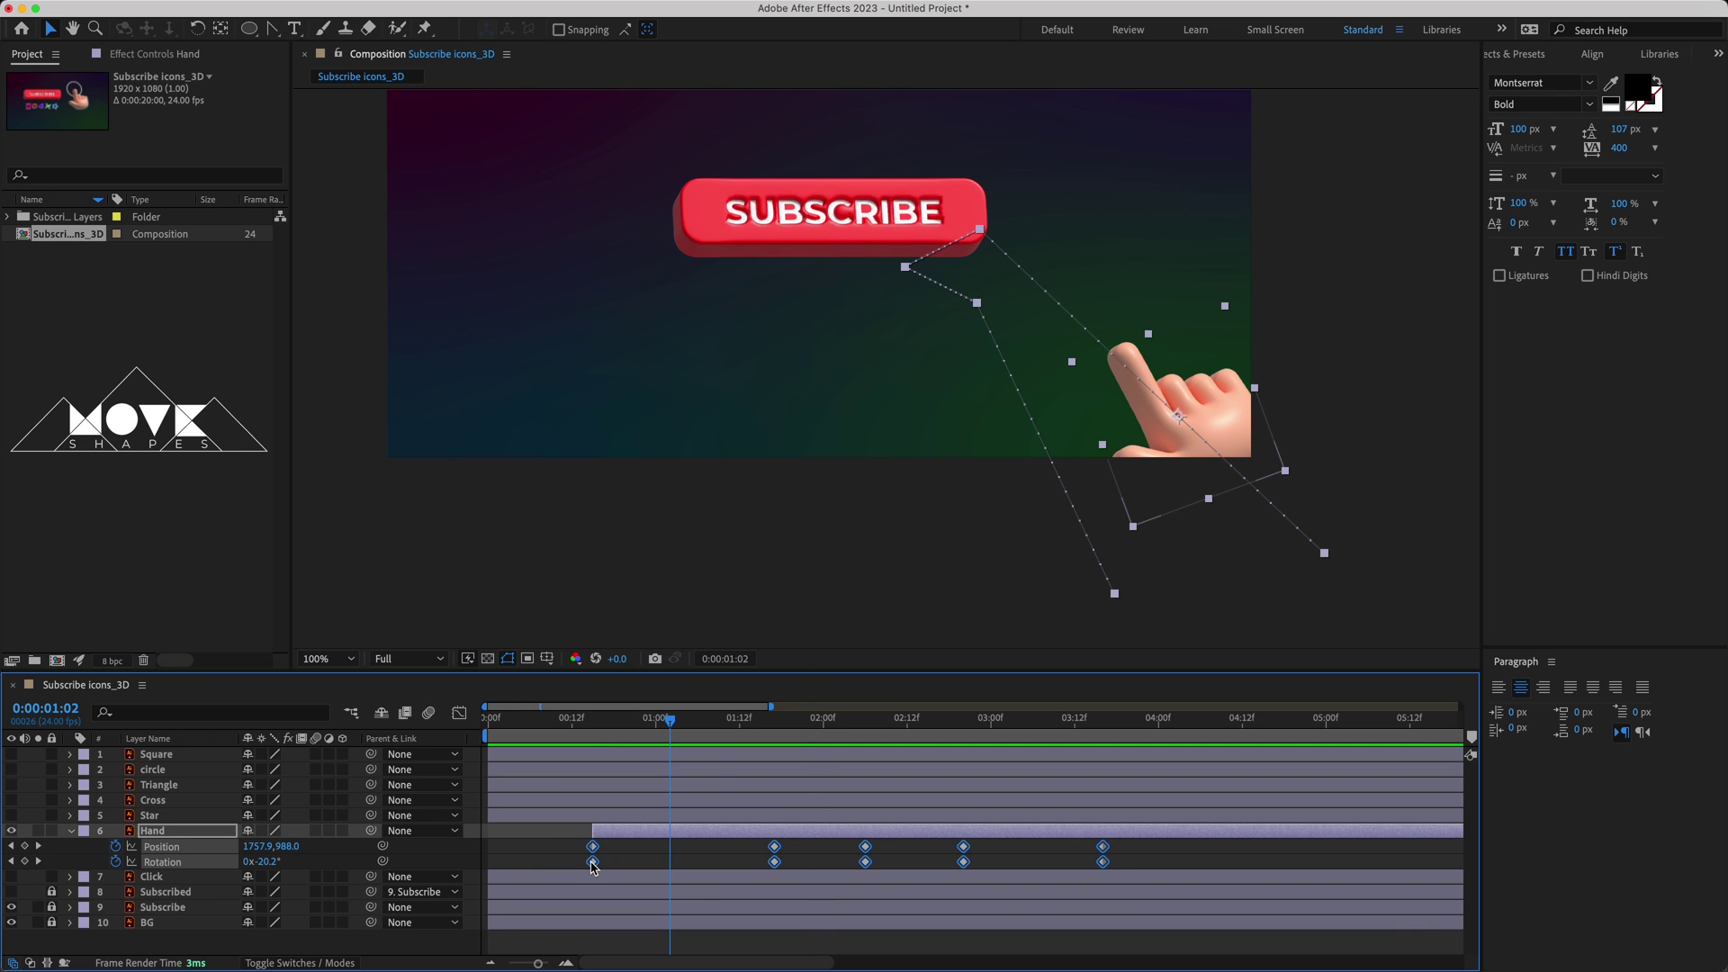
- Apply Easy Ease to all the hand's keyframes and preview it arriving over the button
right_click(592, 861)
mouse_move(662, 952)
left_click(905, 720)
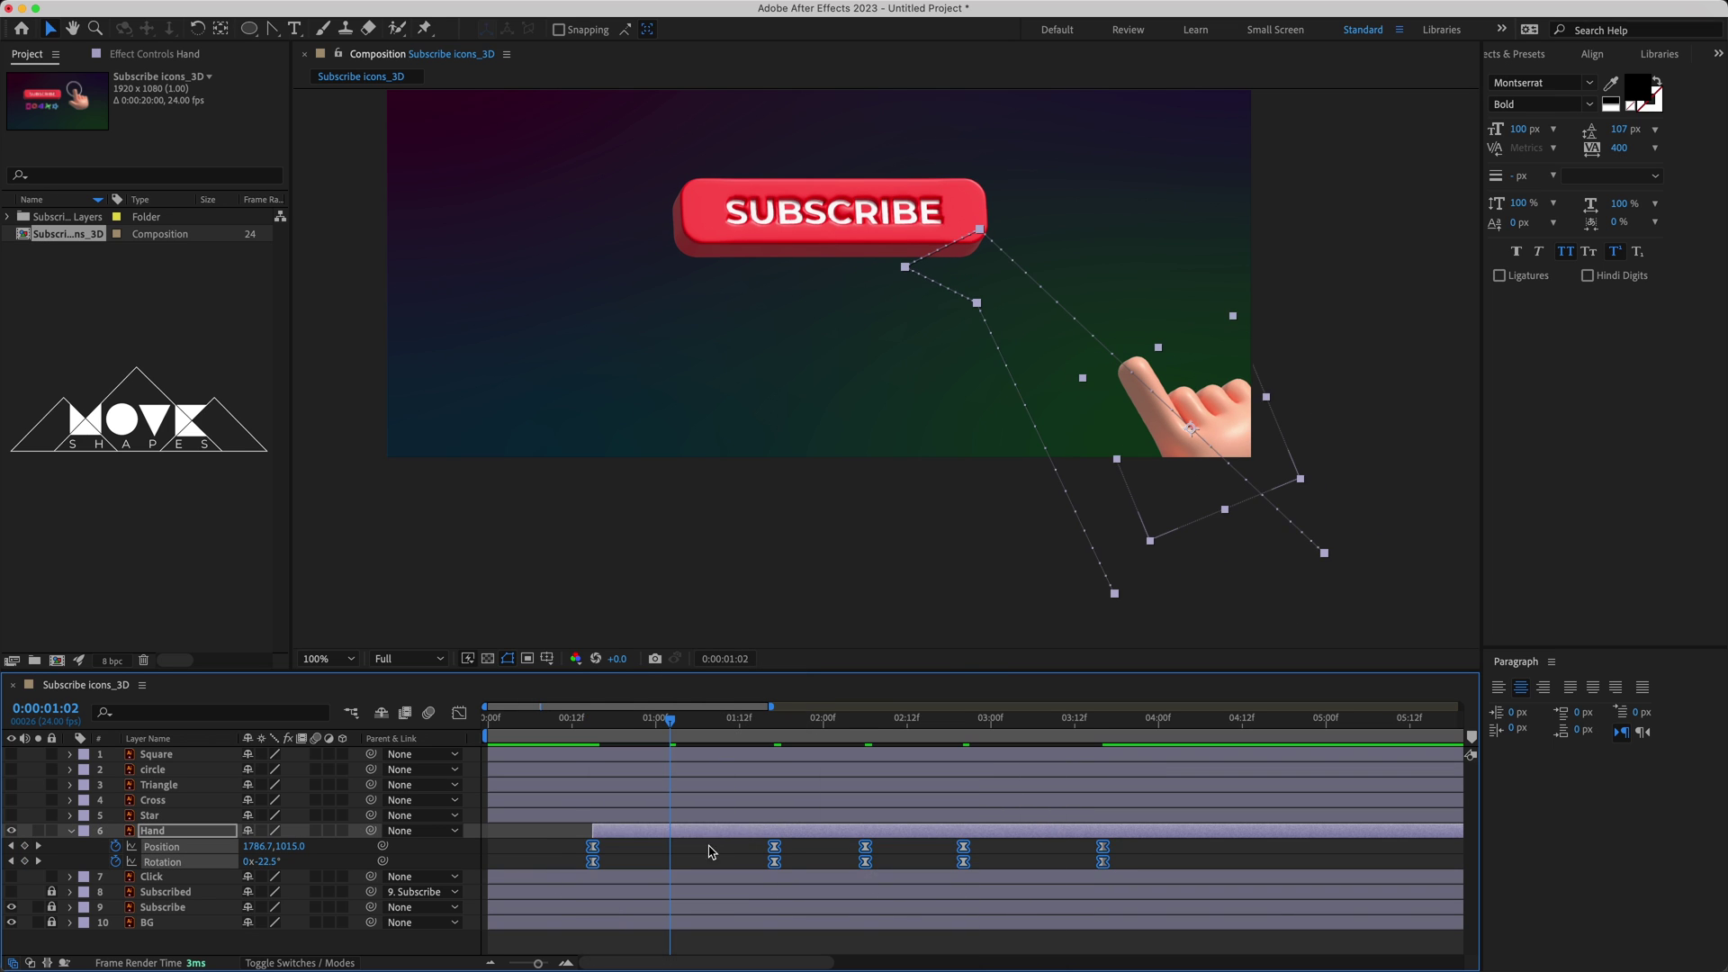
key("space")
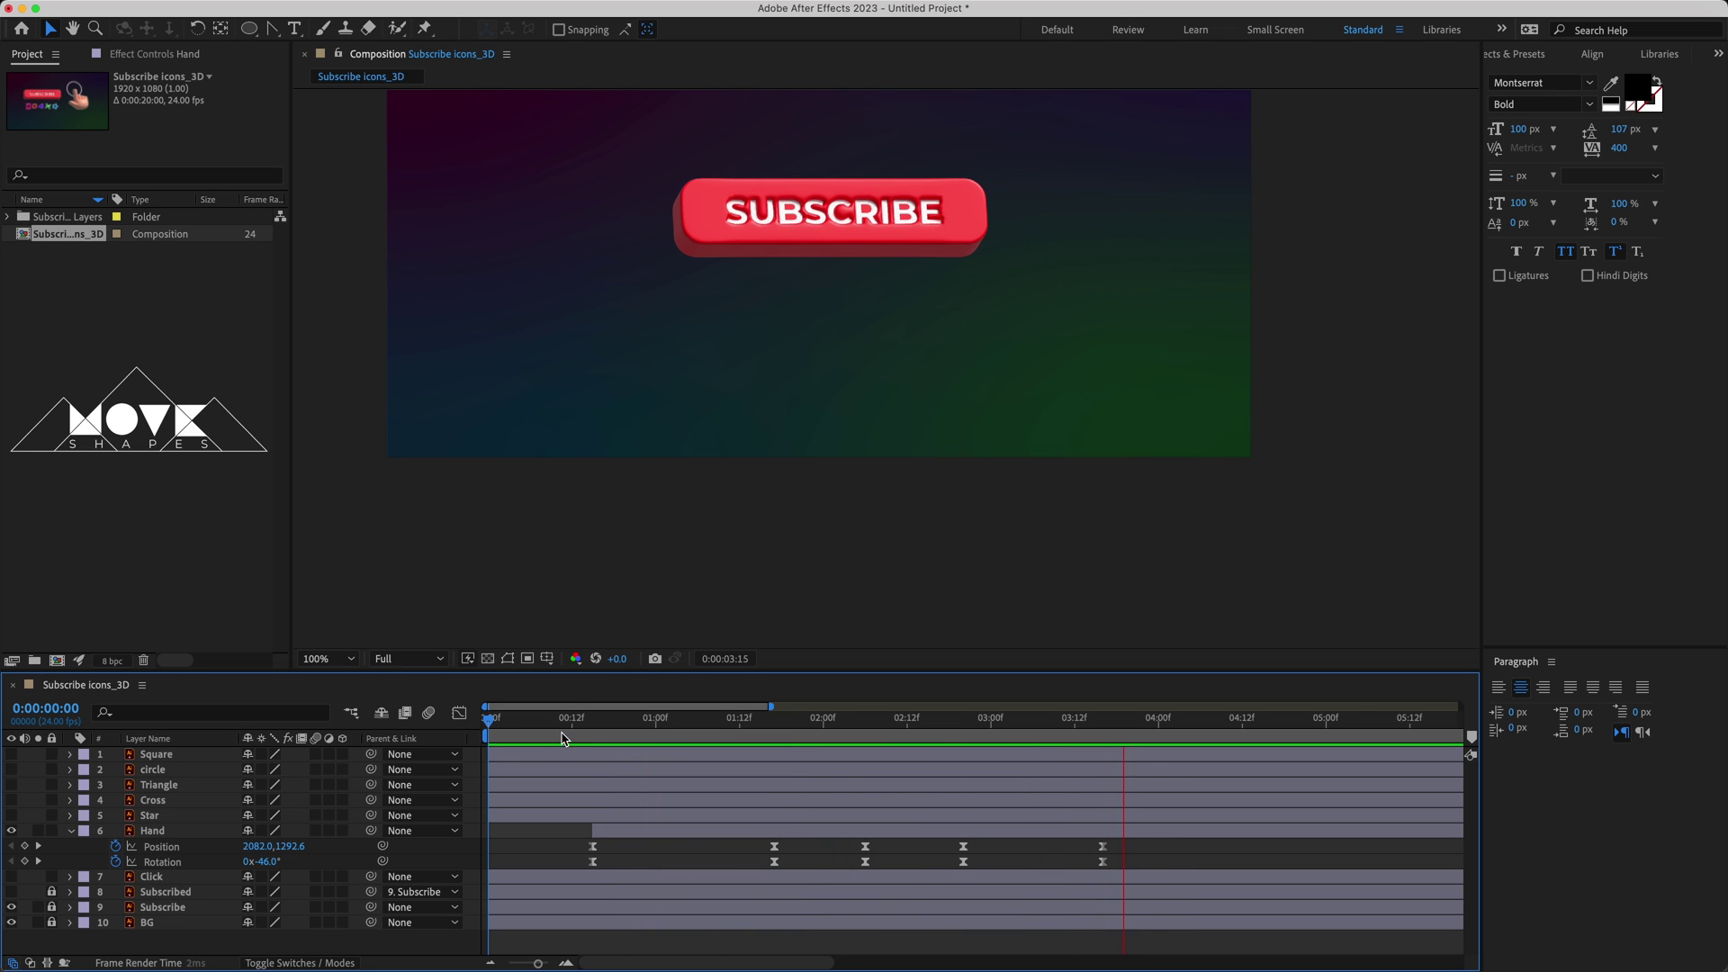
left_click(593, 723)
left_click_drag(593, 722, 1115, 780)
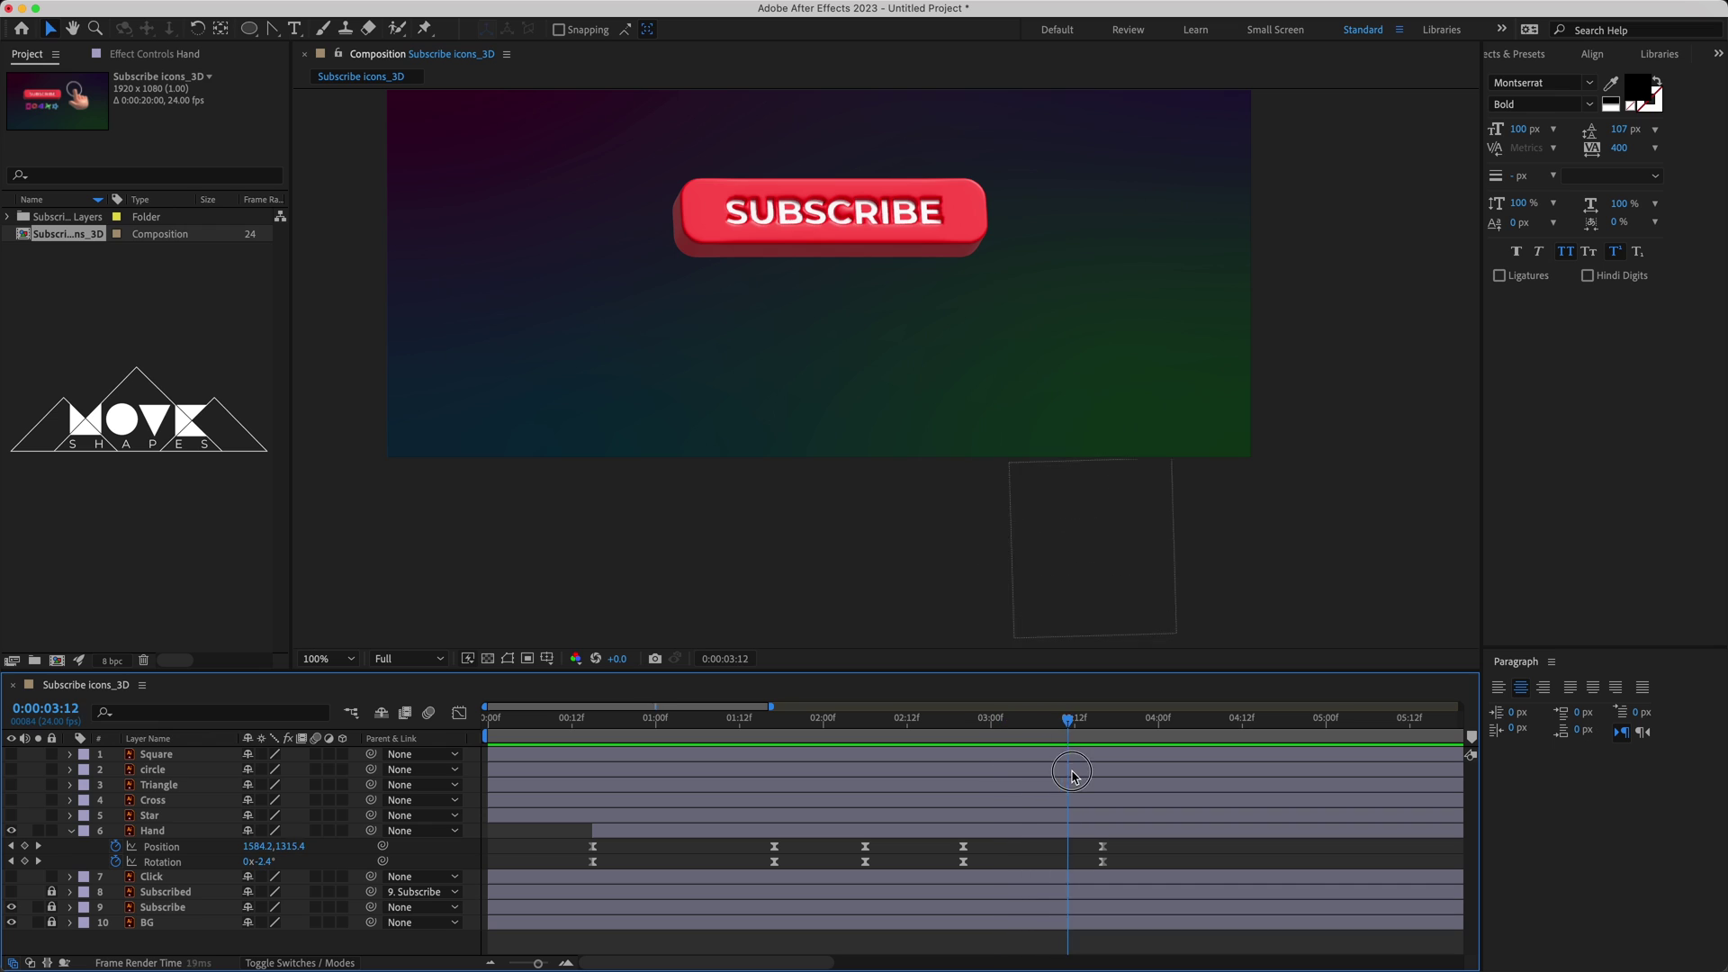
- Shift the hand's Rotation keyframes a few frames later and replay the entry
left_click(162, 859)
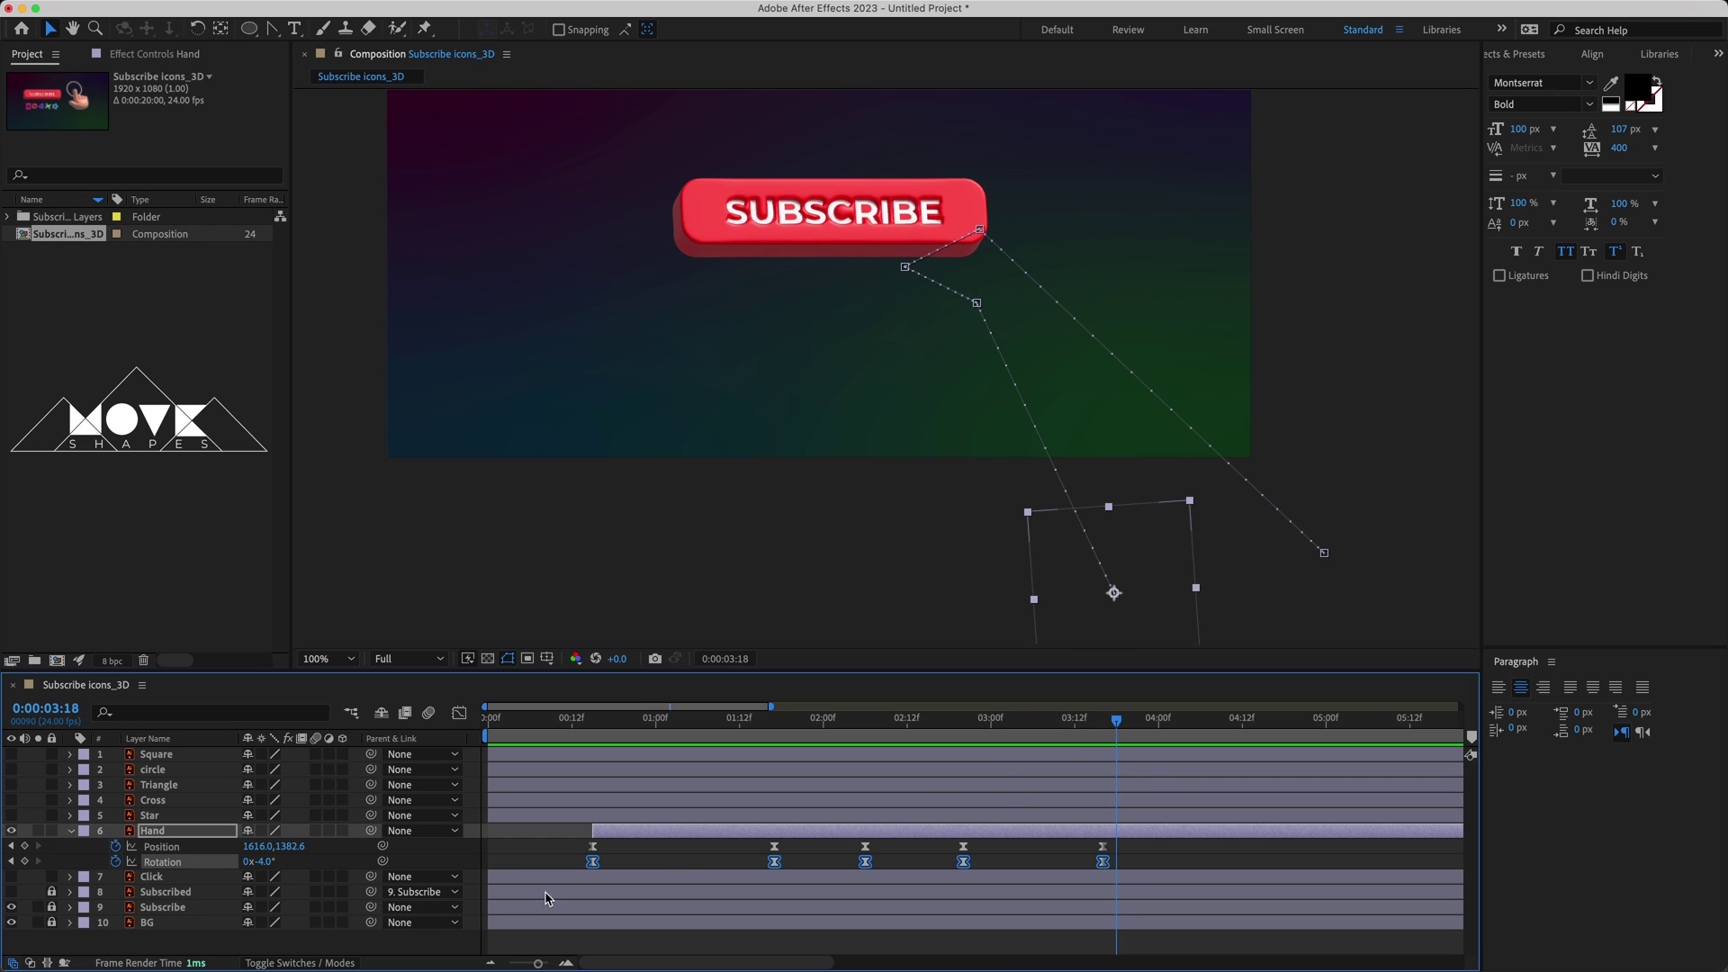
left_click_drag(607, 866, 627, 866)
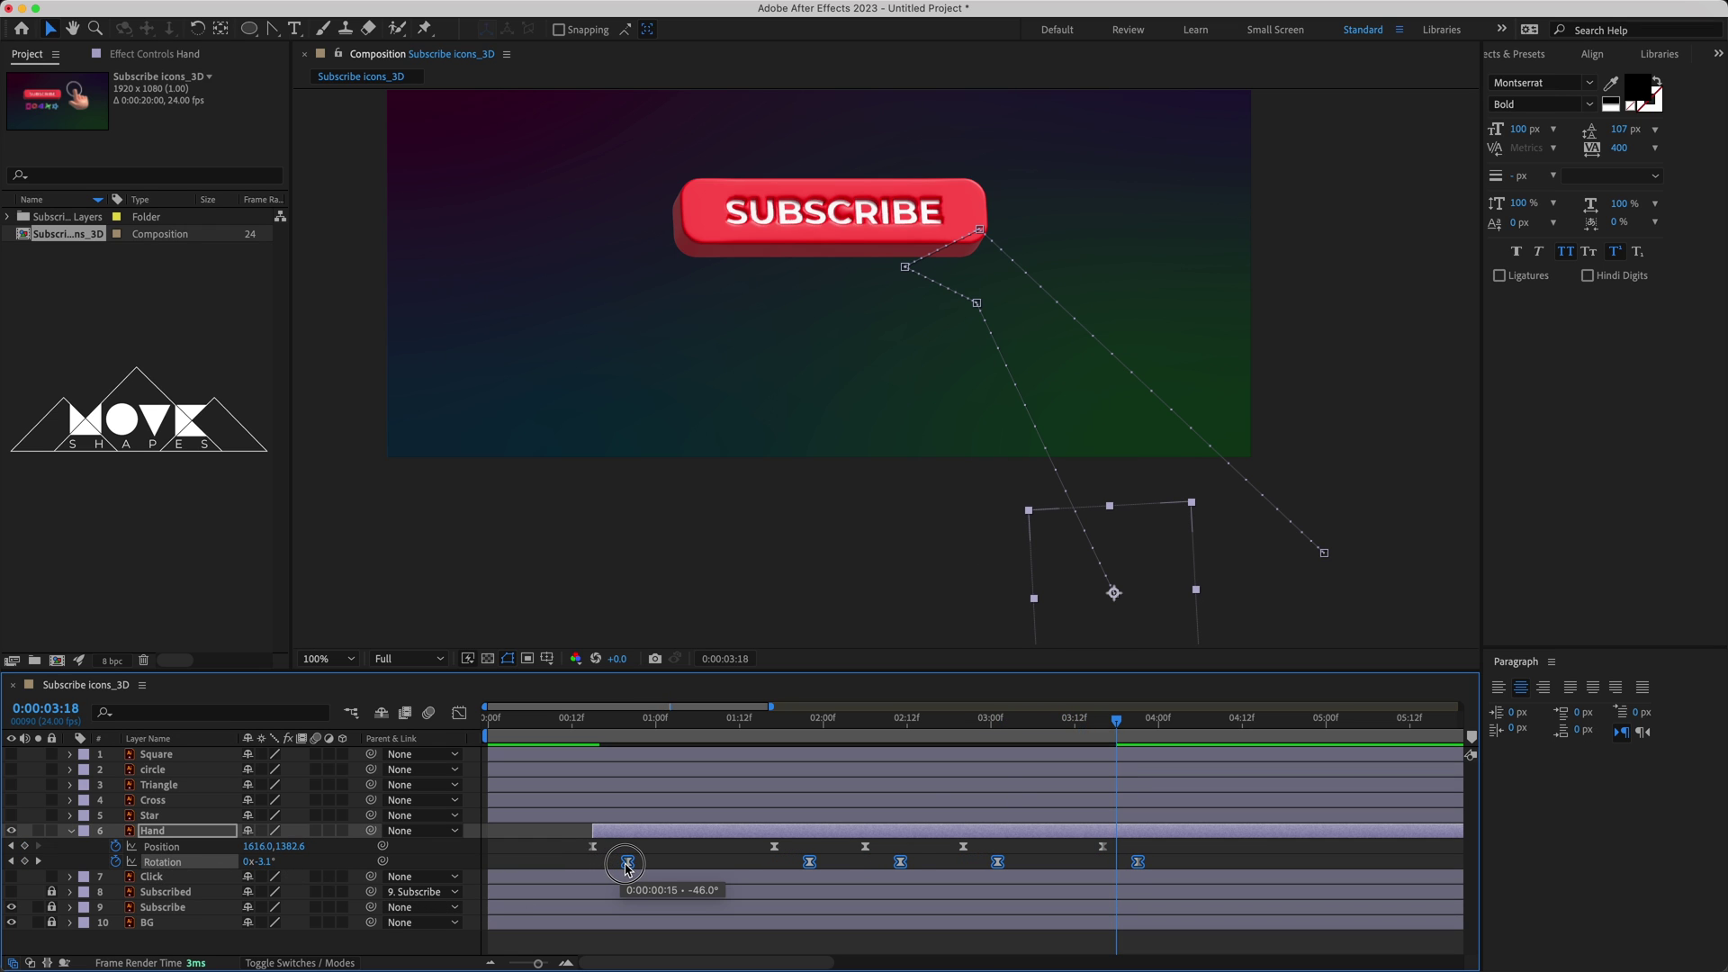
left_click(558, 720)
left_click(785, 865)
key("space")
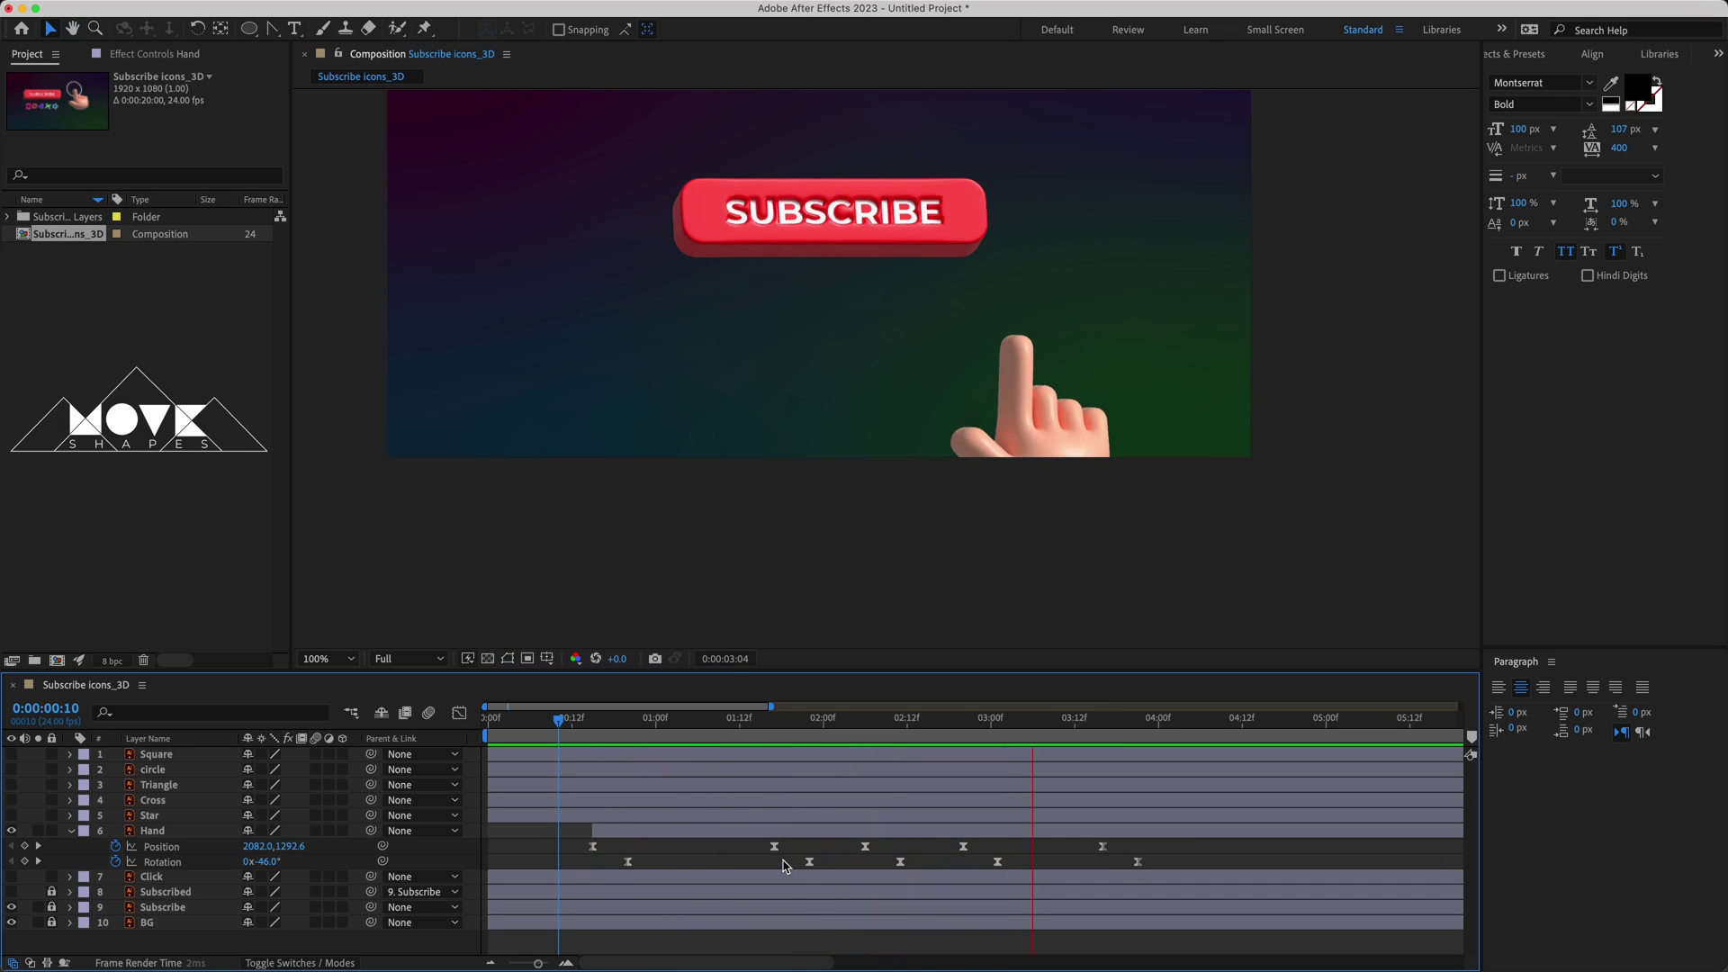
- Nudge the hand's Rotation keyframes slightly earlier and play back the press
mouse_move(608, 911)
left_mouse_down()
mouse_move(1145, 854)
mouse_move(1121, 867)
left_mouse_up()
left_click(963, 842)
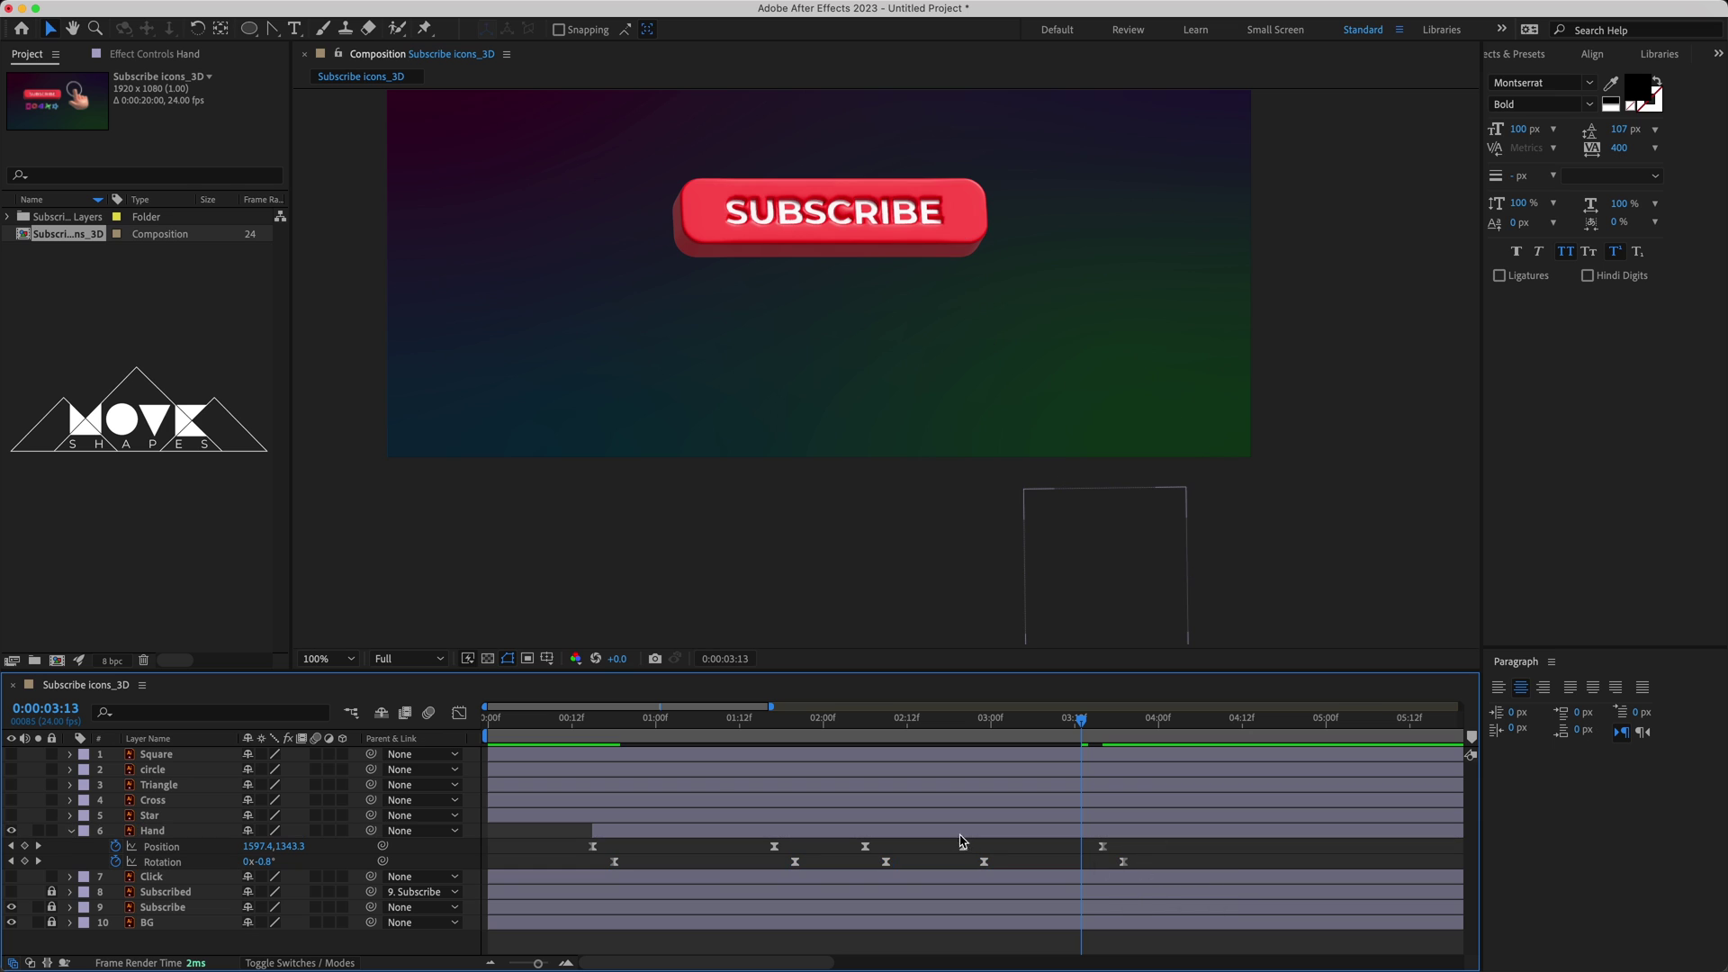
left_click(585, 720)
key("space")
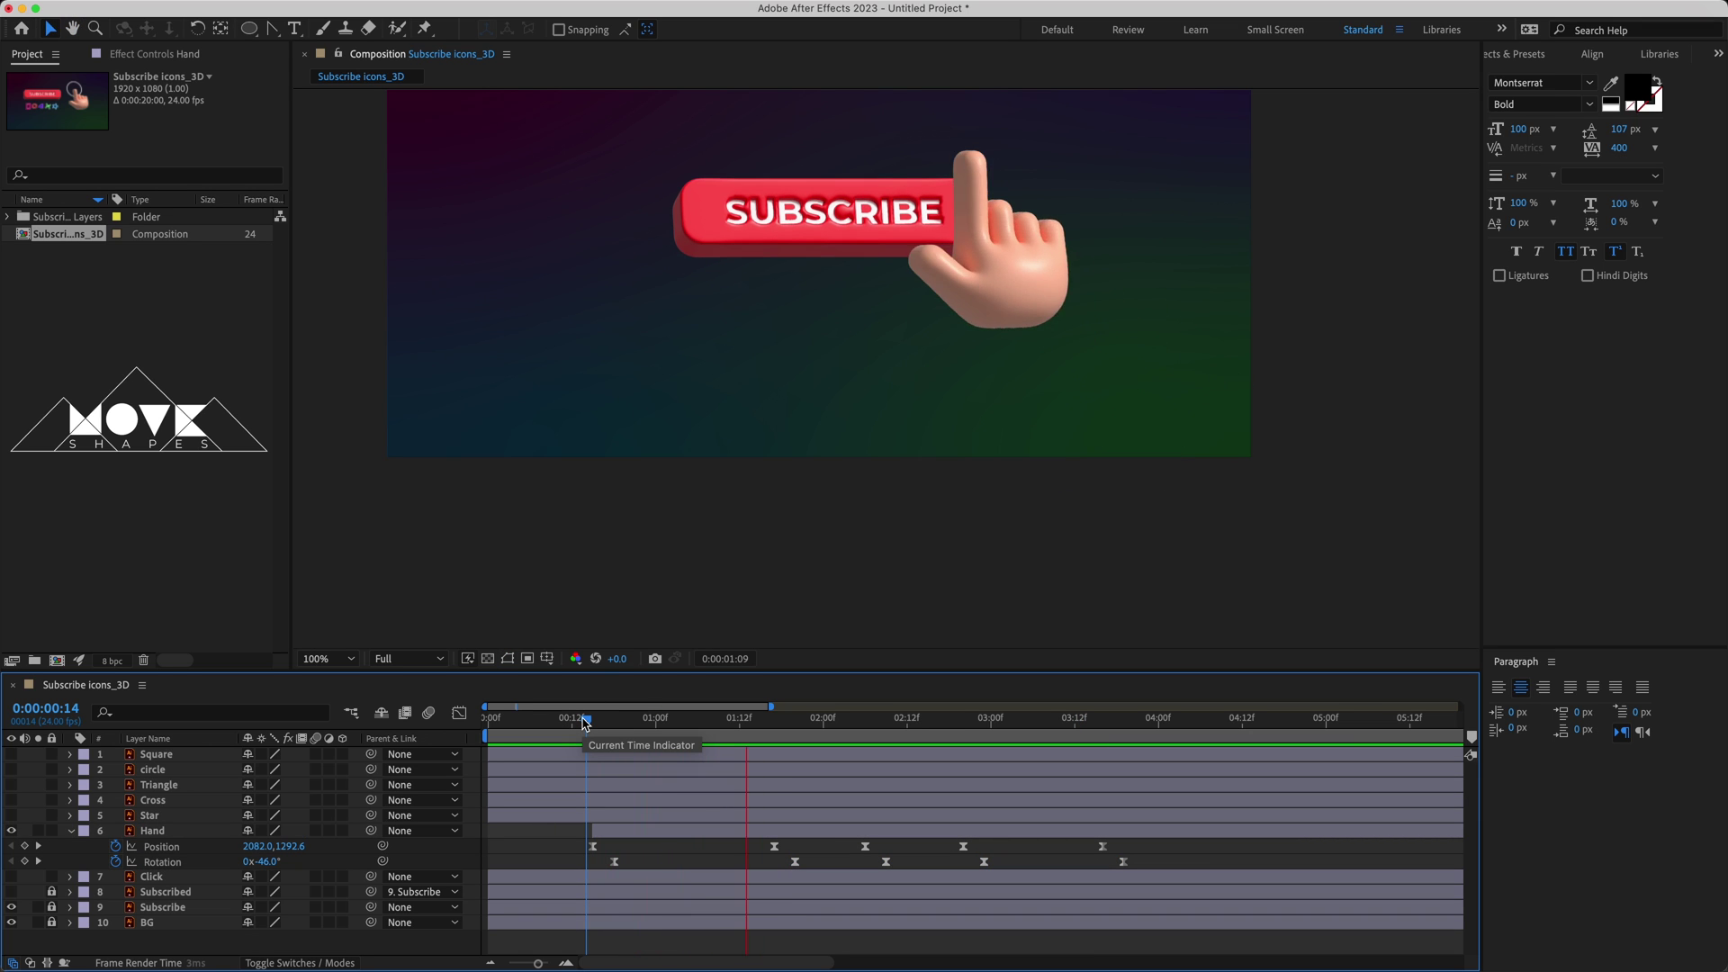
left_click_drag(586, 720, 961, 766)
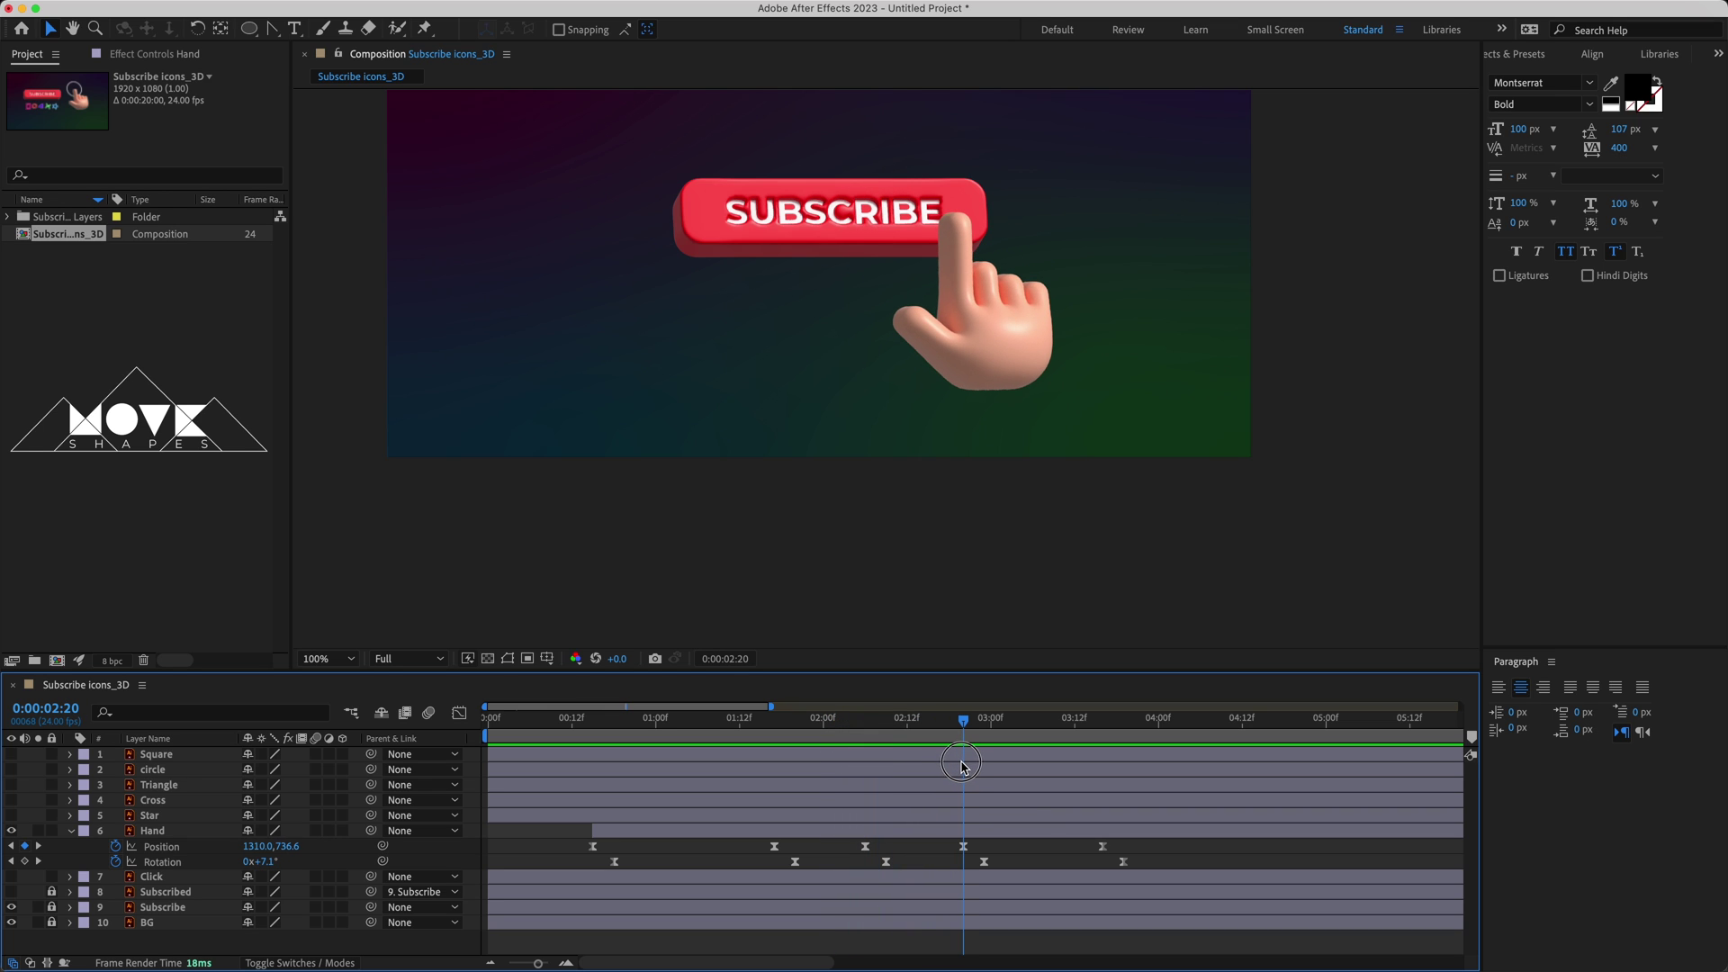
- At 2:20, set the hand's Position X to 1345 with Rotation 7.1°, then scrub through the press
left_click(283, 846)
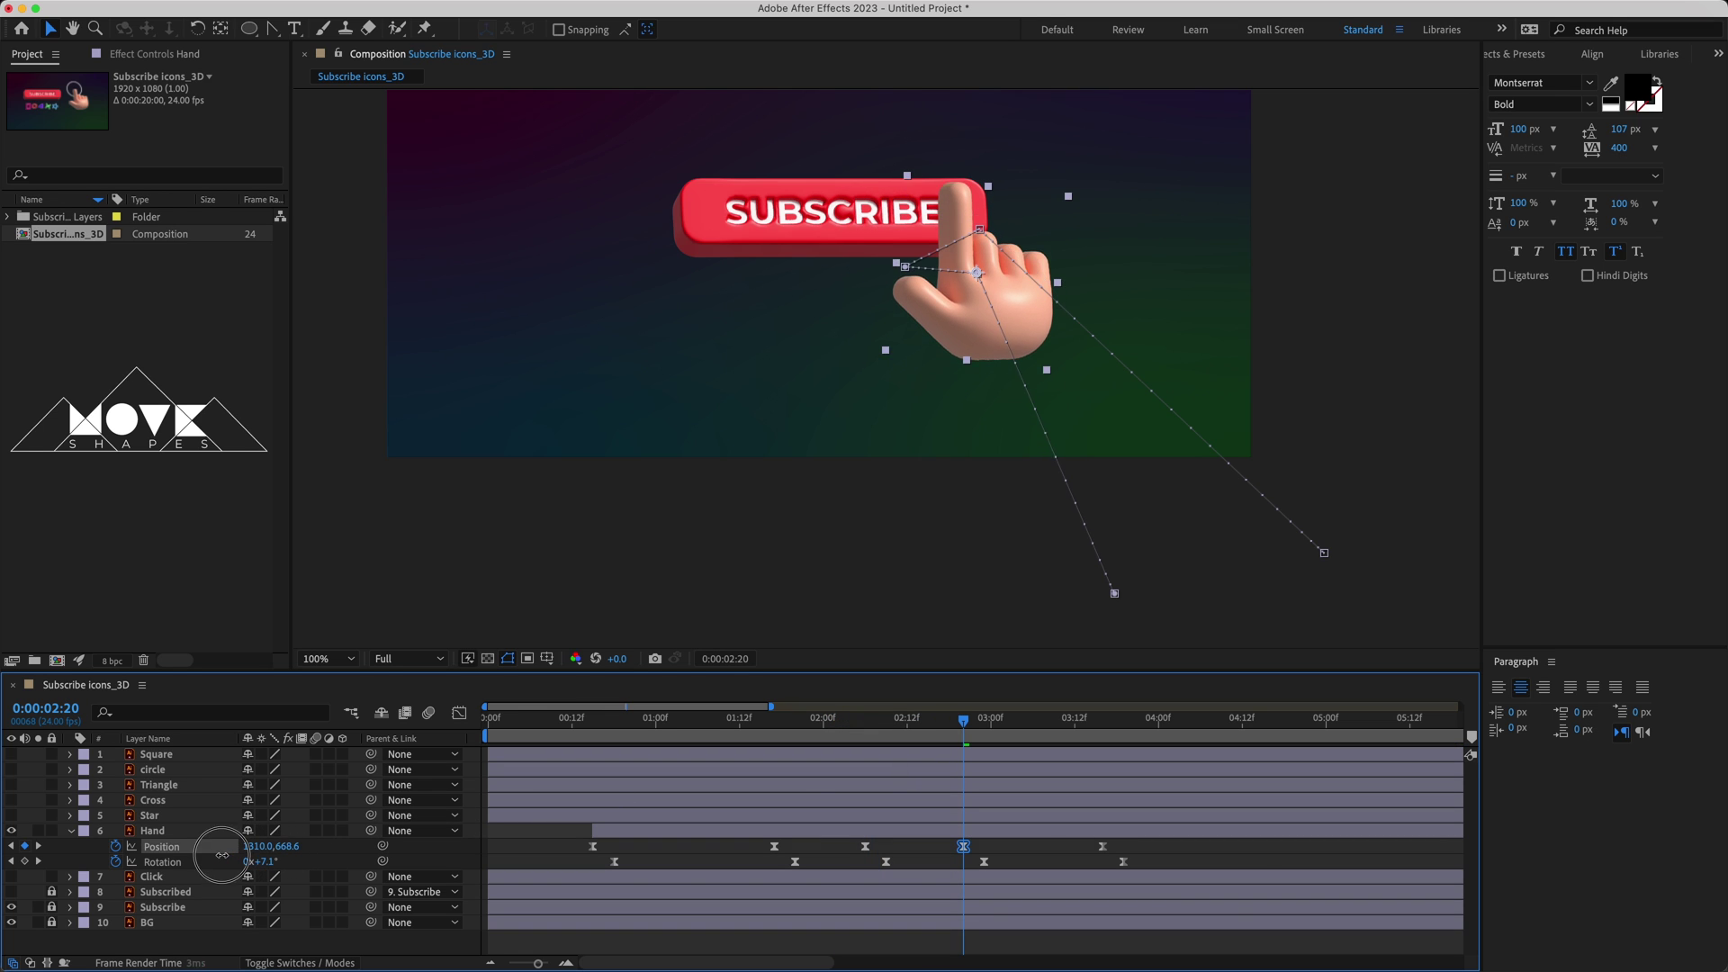
left_click_drag(259, 847, 275, 846)
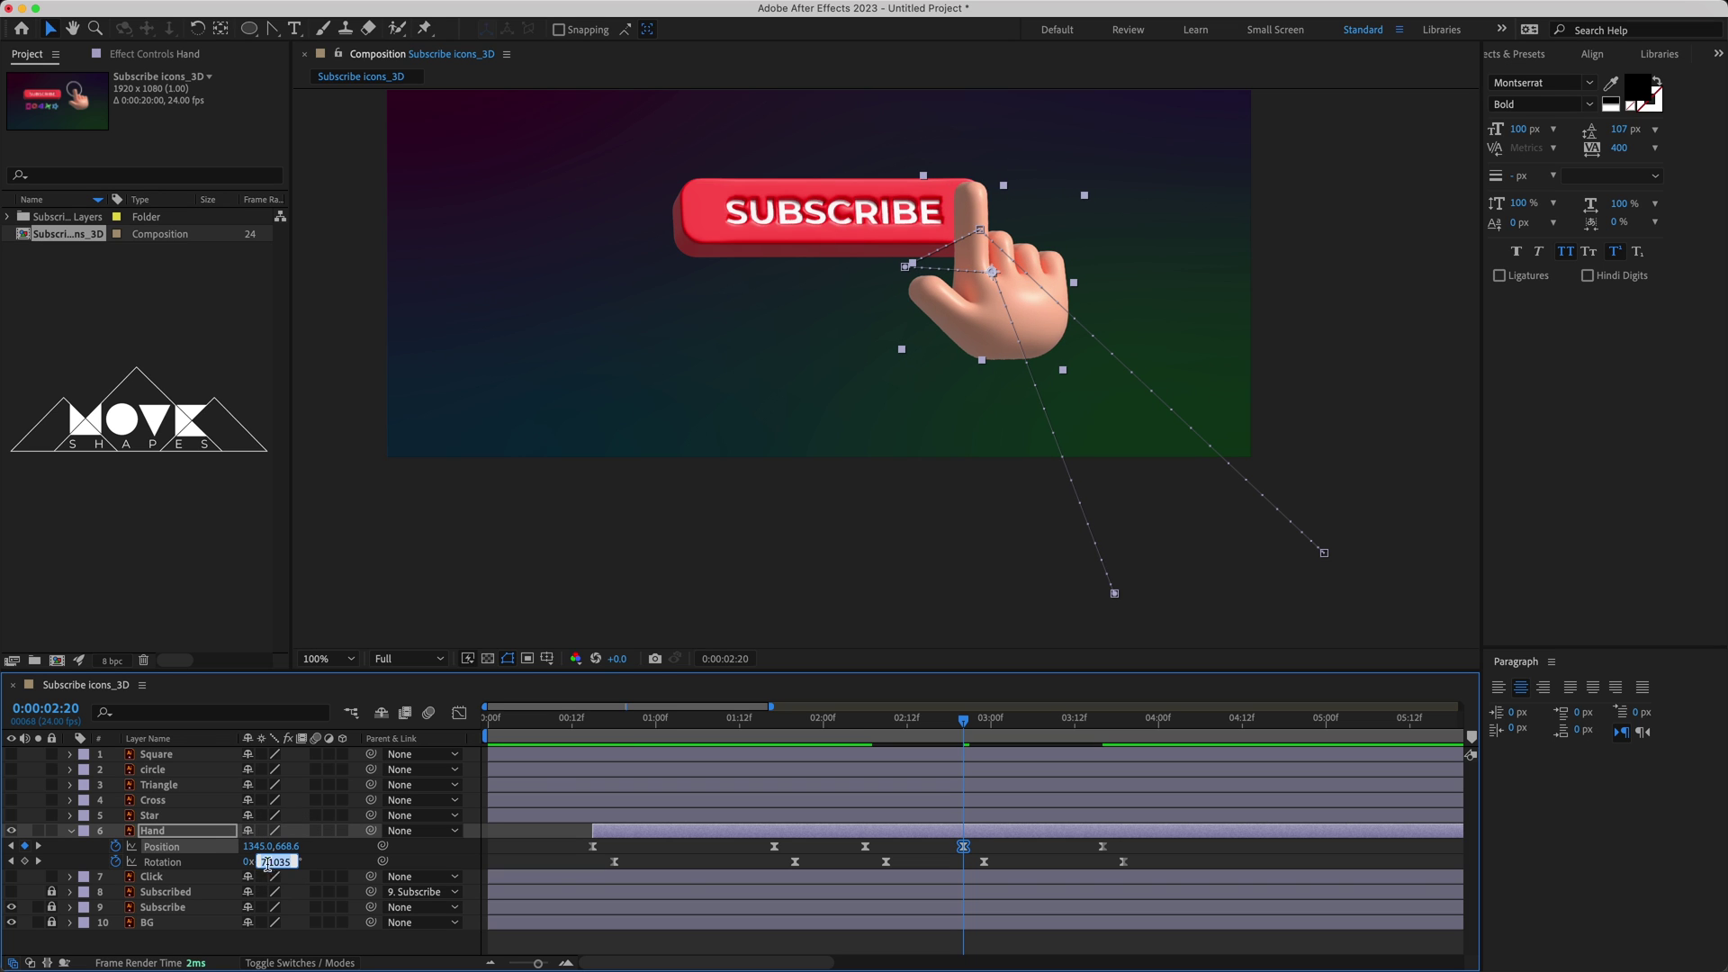
left_click(219, 870)
mouse_move(964, 723)
left_mouse_down()
mouse_move(1026, 763)
mouse_move(441, 808)
left_mouse_up()
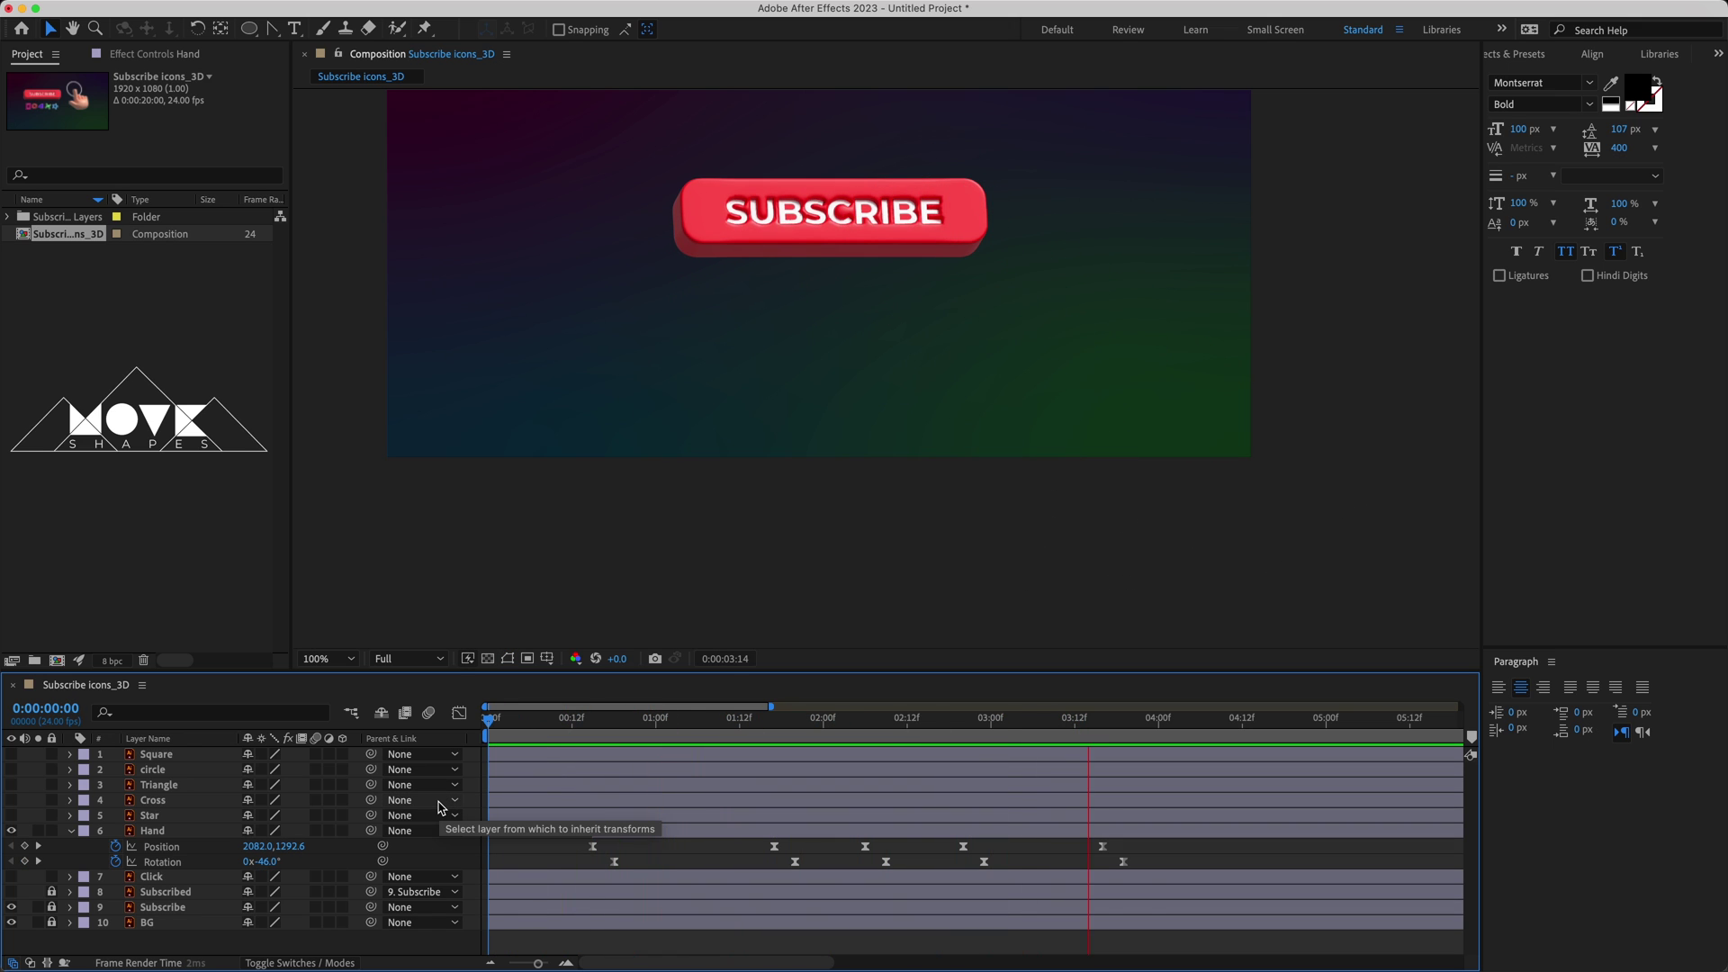
left_click_drag(489, 720, 872, 749)
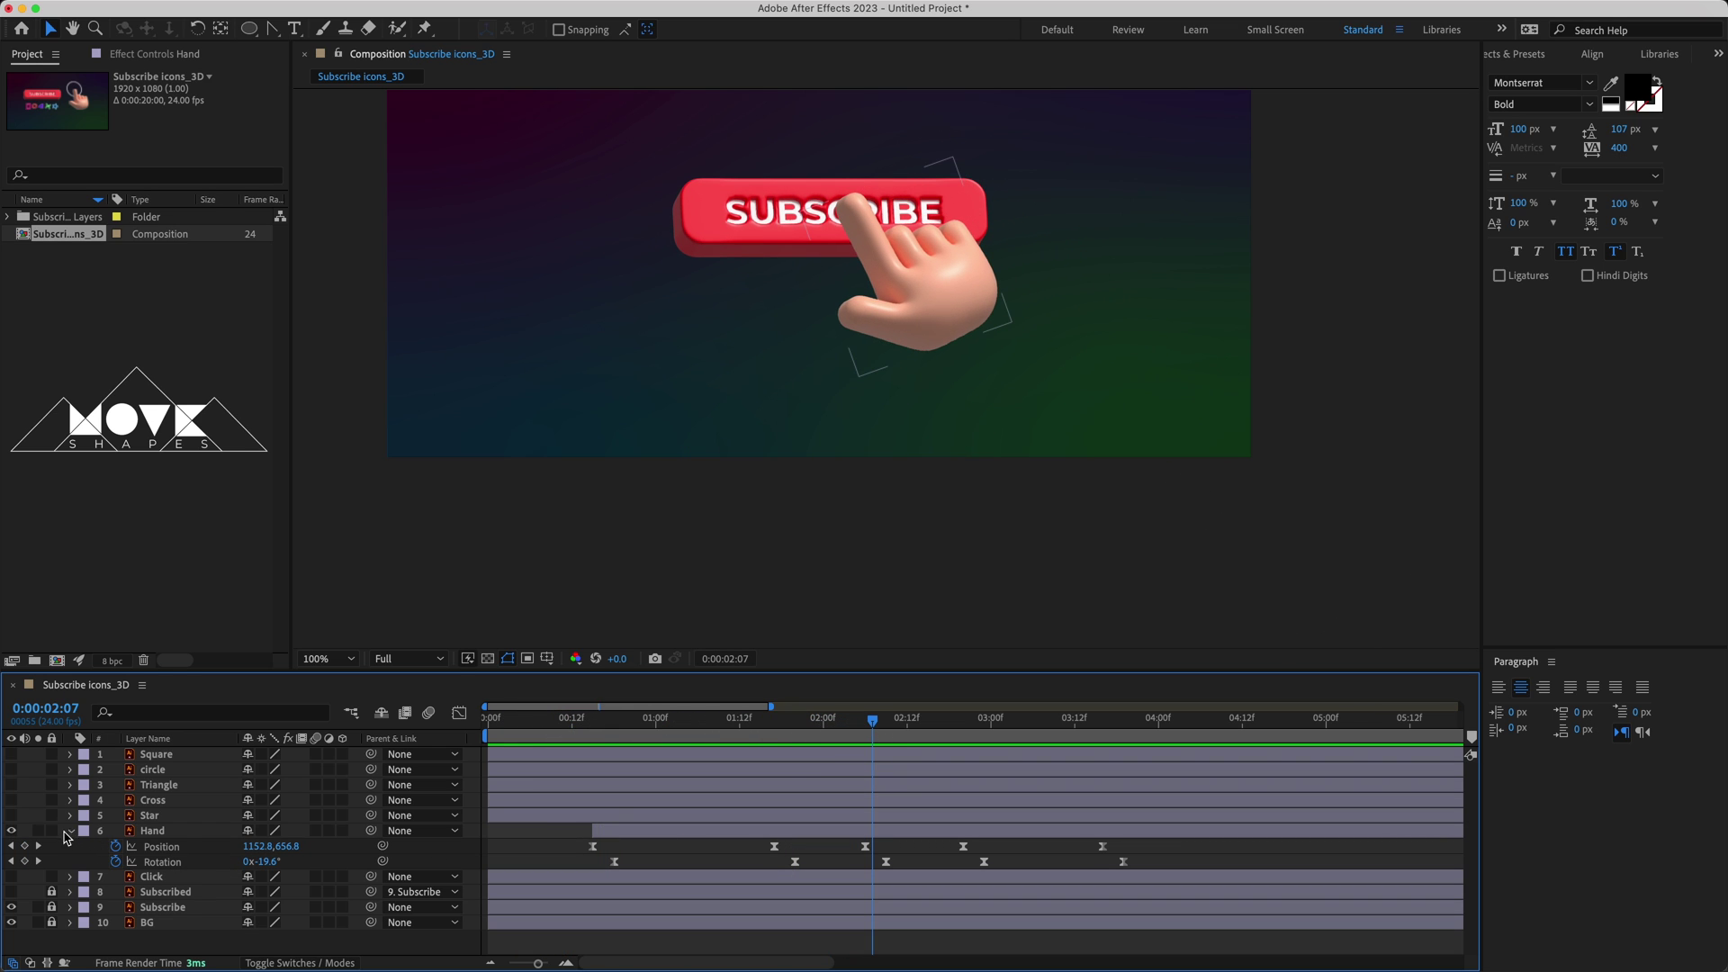
- Show the Click ring layer, centre it on SUBSCRIBE under the fingertip, and start it at 2:07
left_click(71, 832)
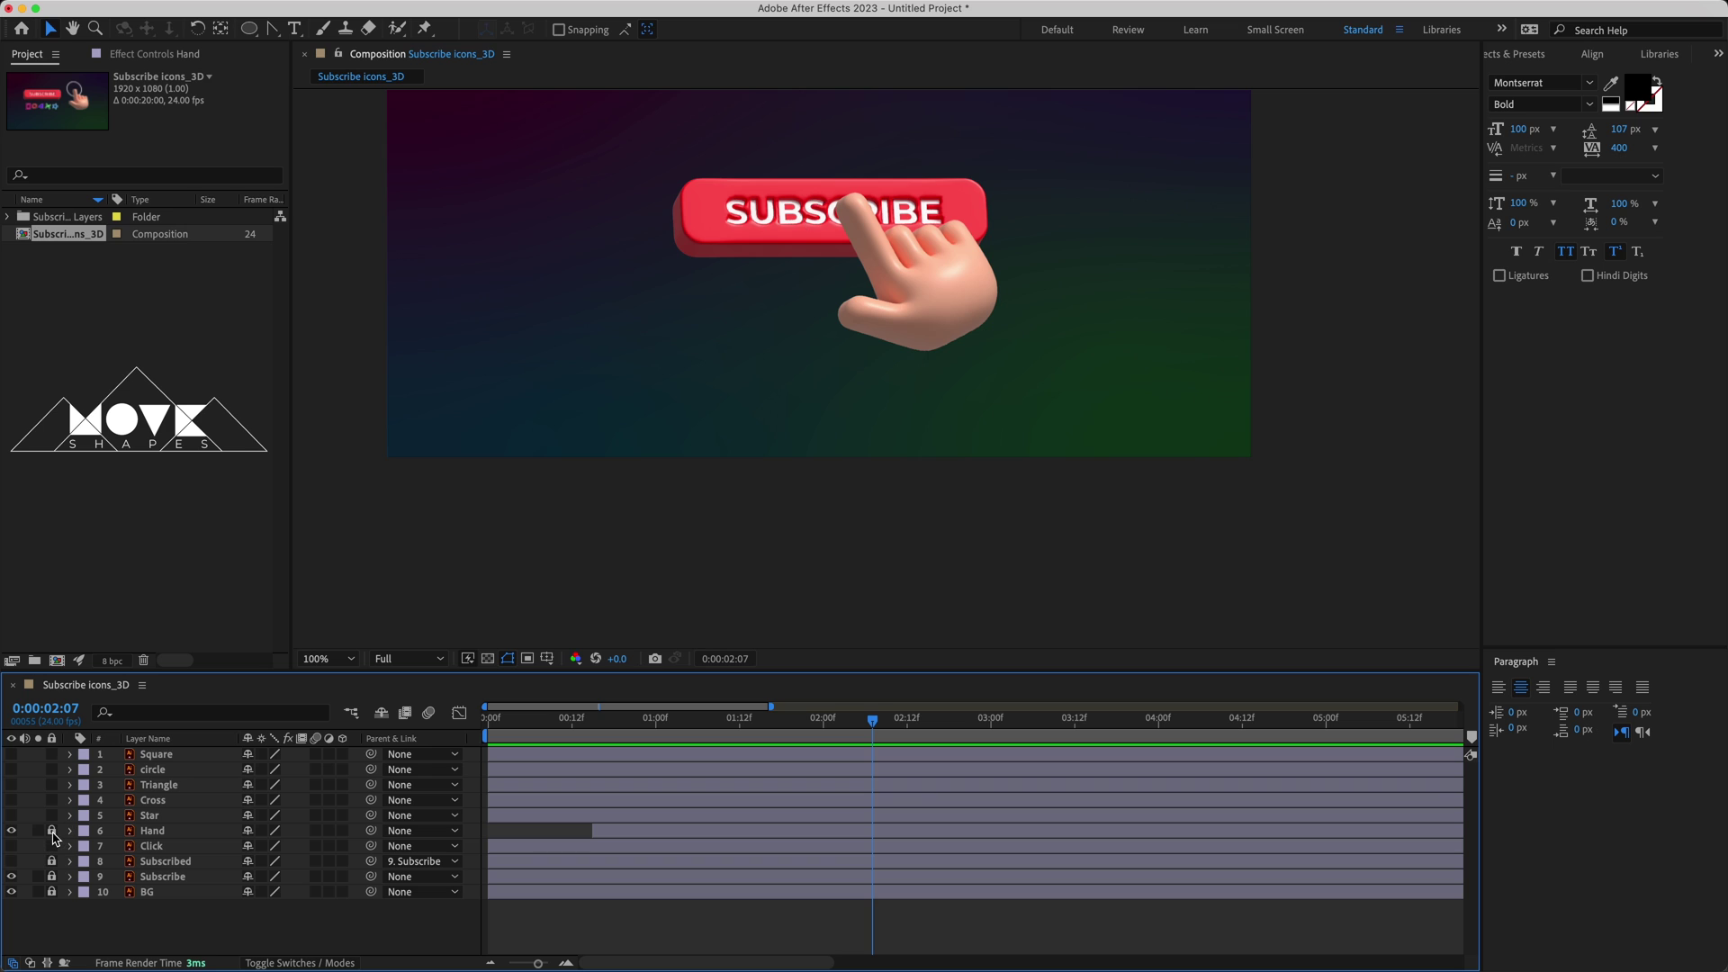
left_click(11, 846)
left_click(147, 848)
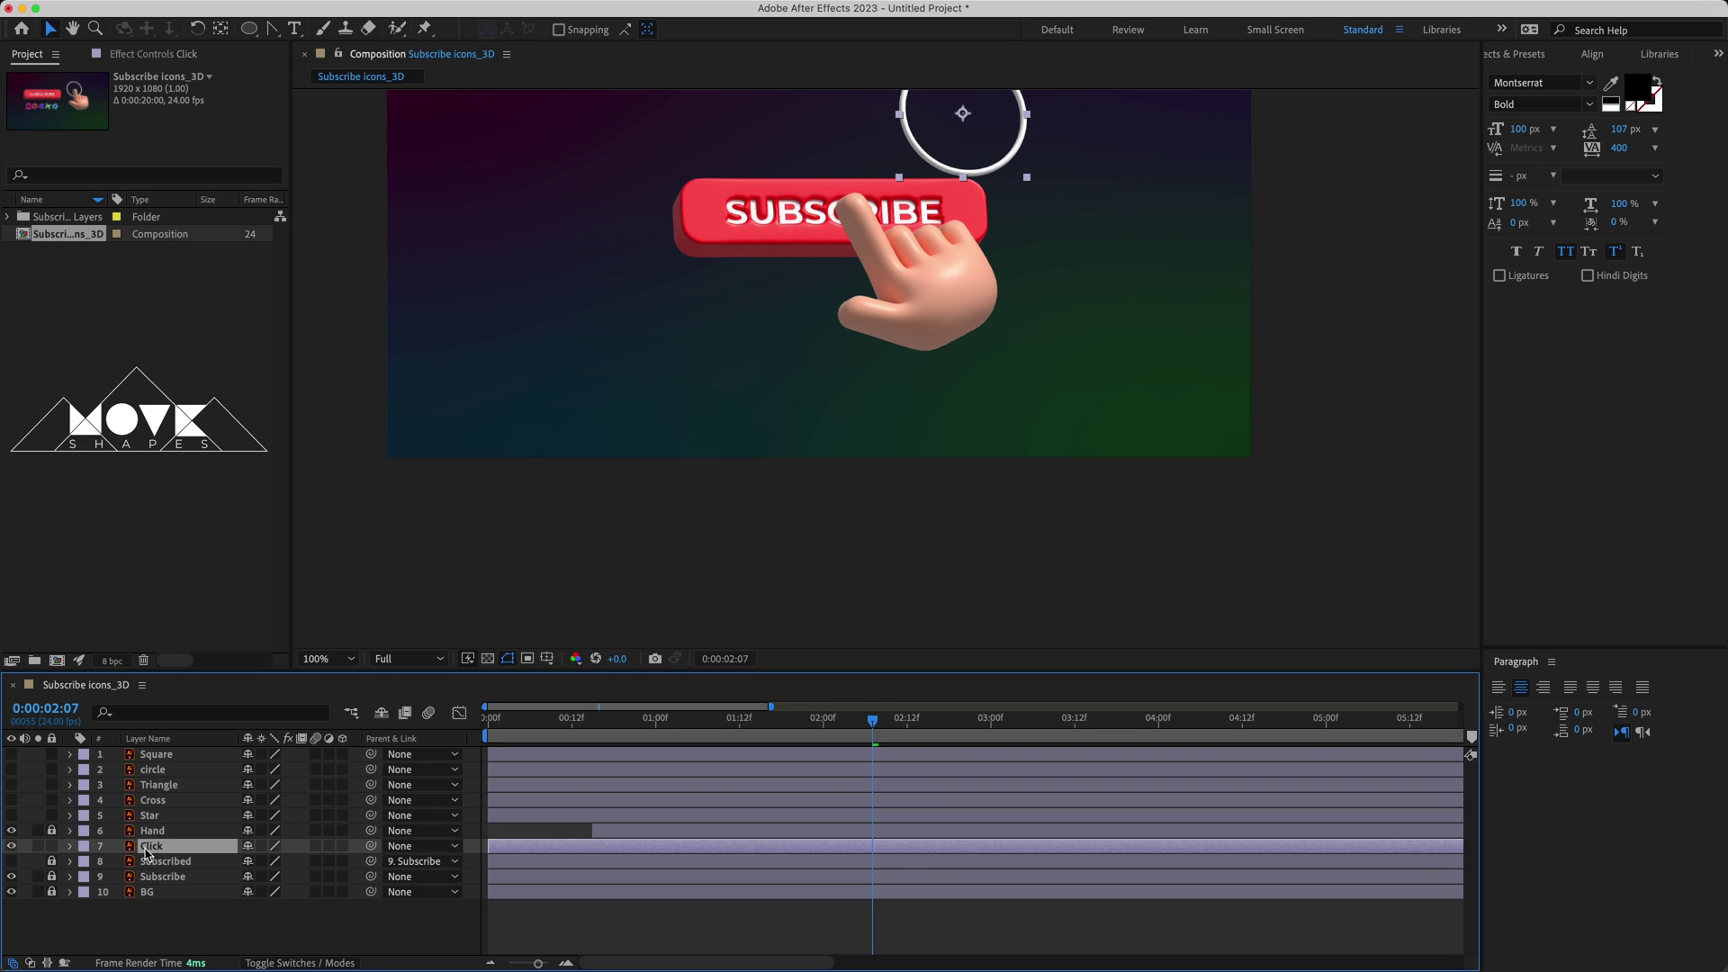
left_click_drag(963, 116, 853, 212)
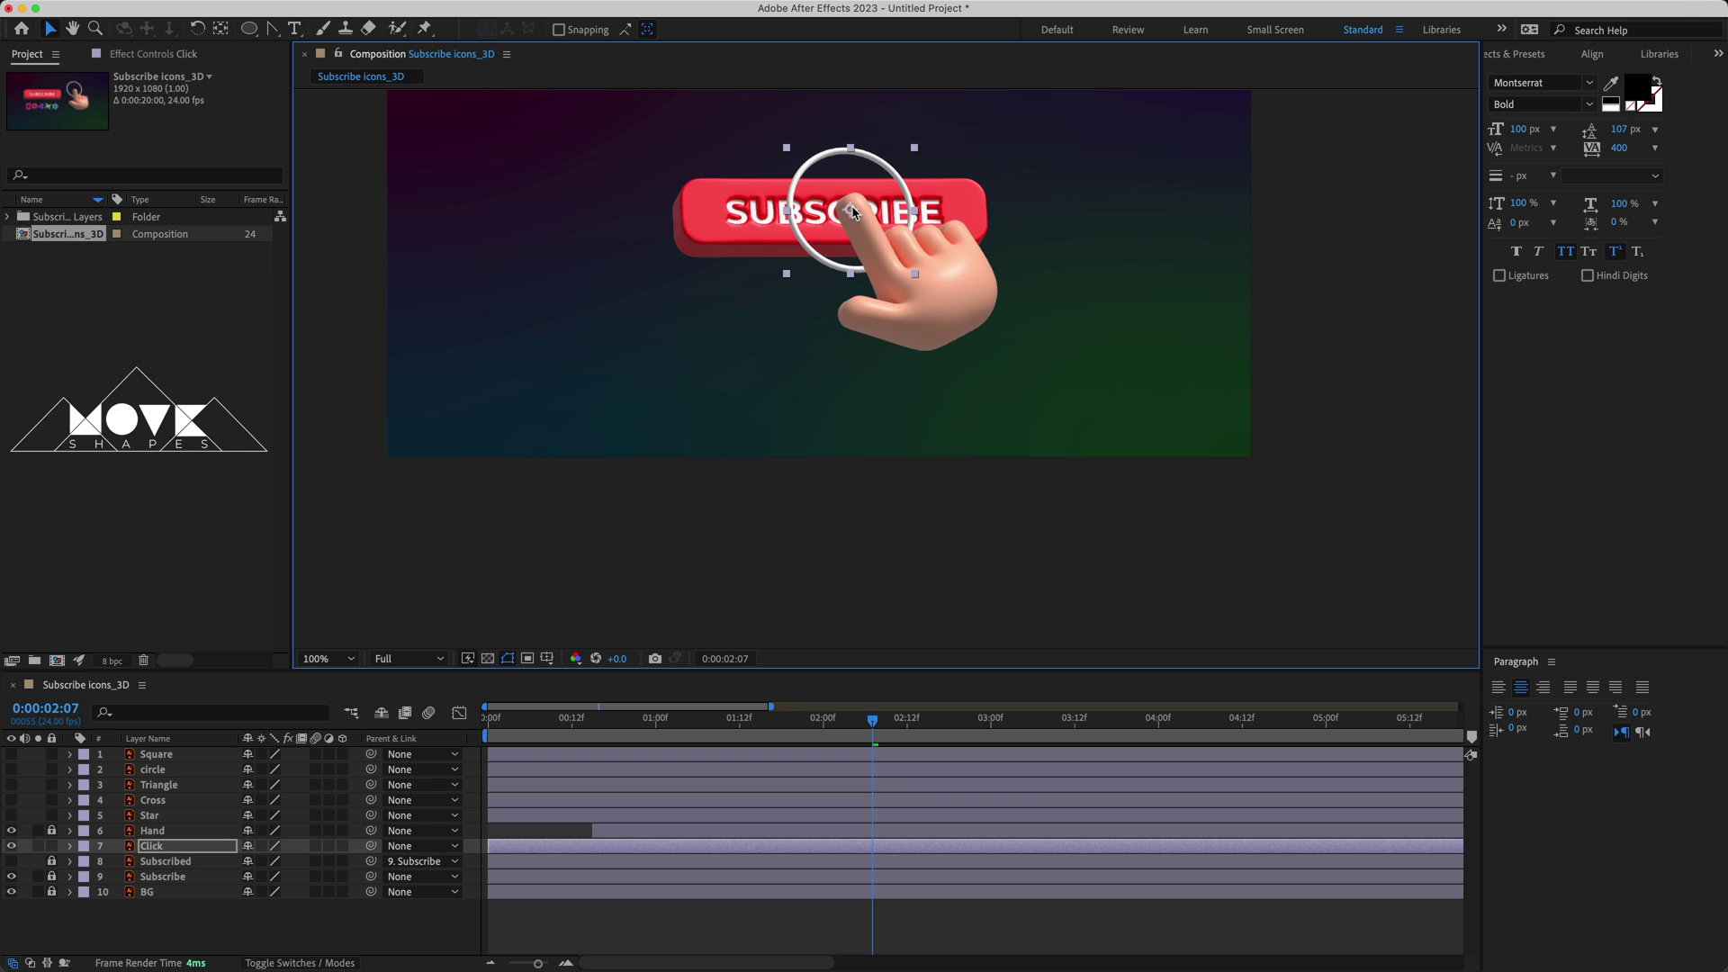
left_click_drag(553, 852, 757, 839)
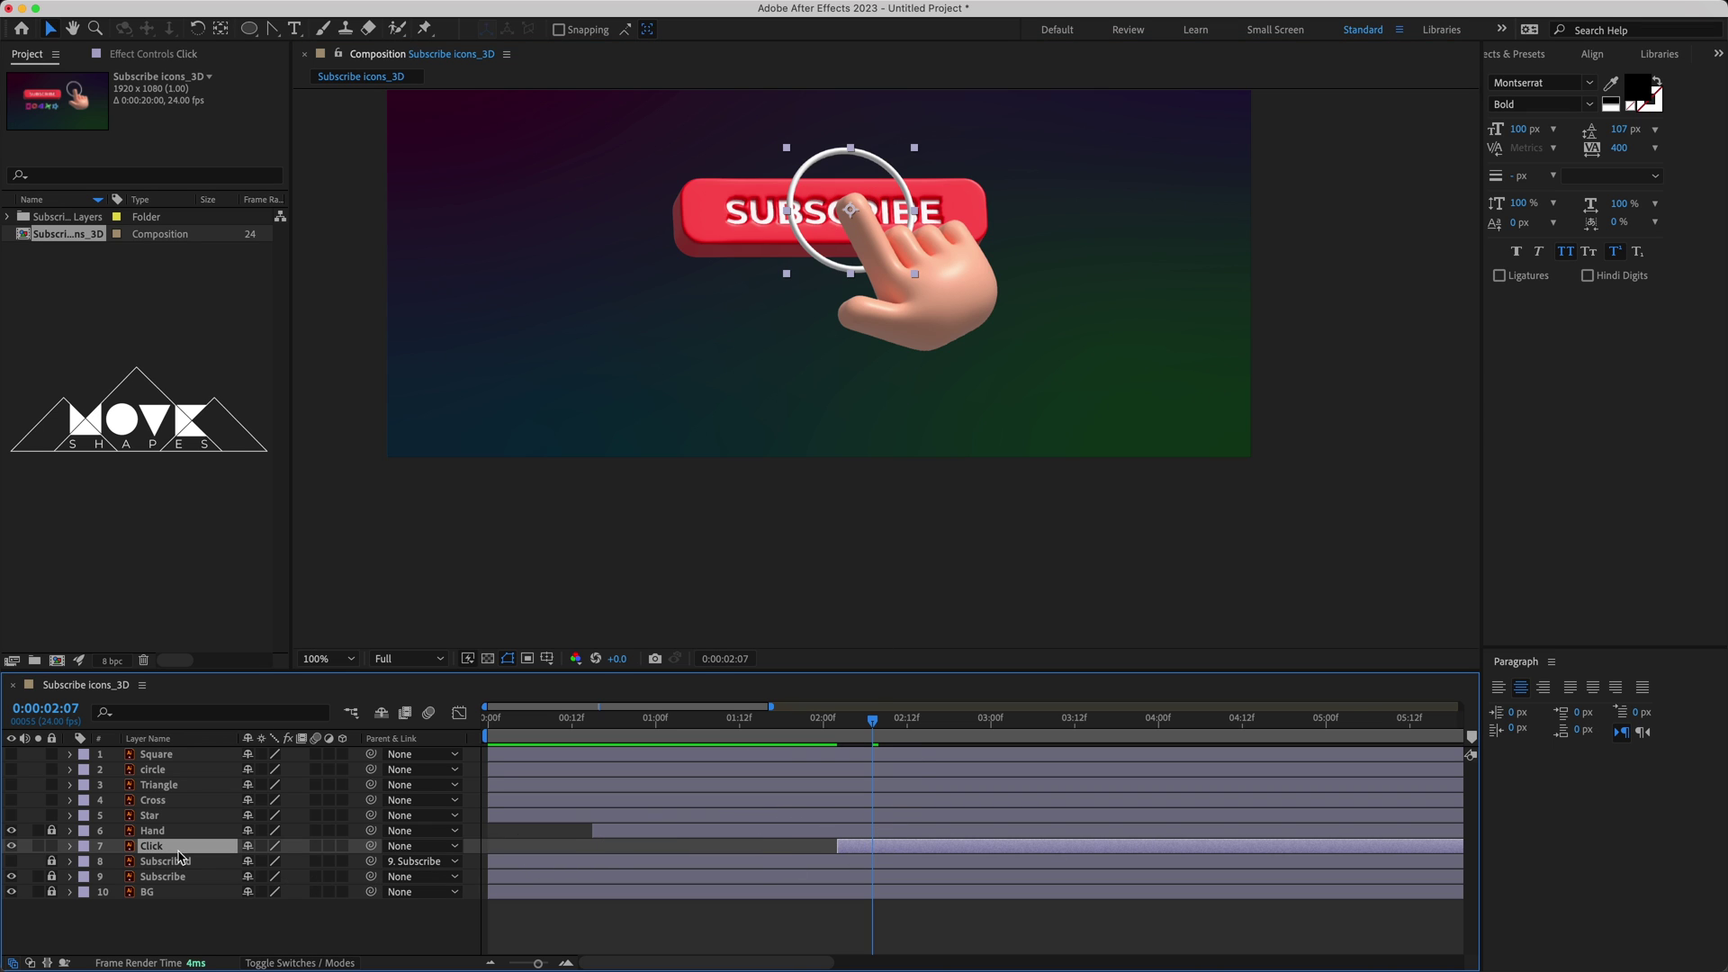
left_click(71, 847)
left_click(87, 862)
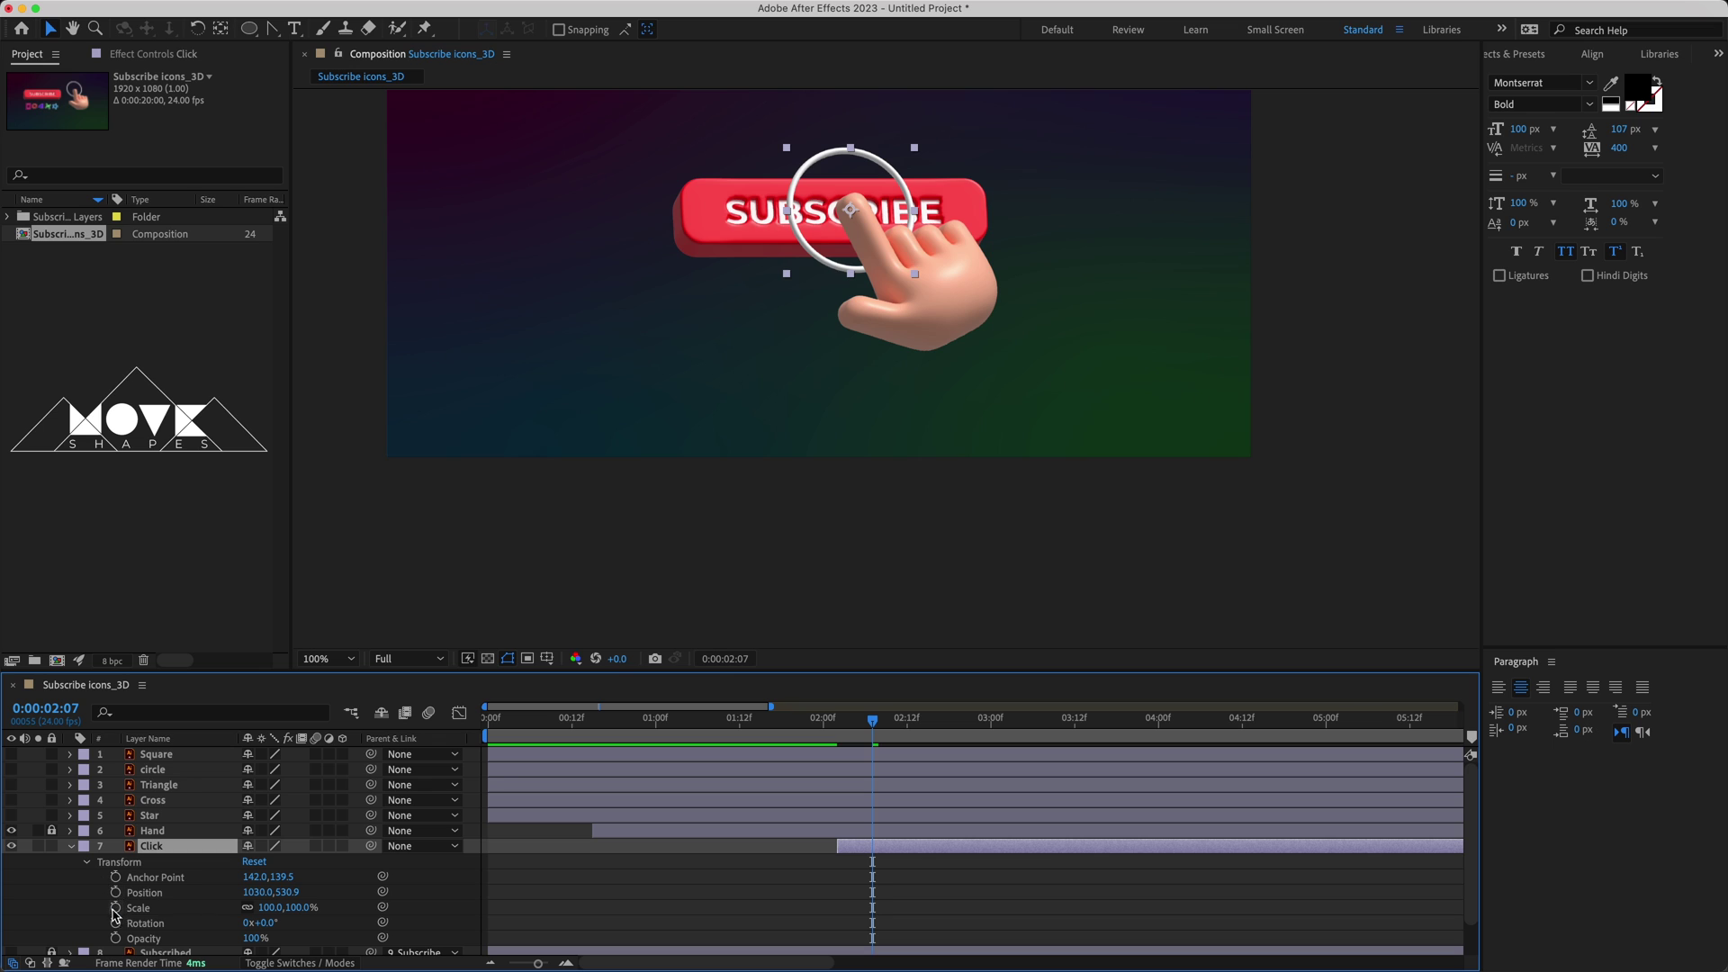
- Keyframe the ring's Scale from 0% at the press to 100% at 2:18
left_click(115, 907)
key("u")
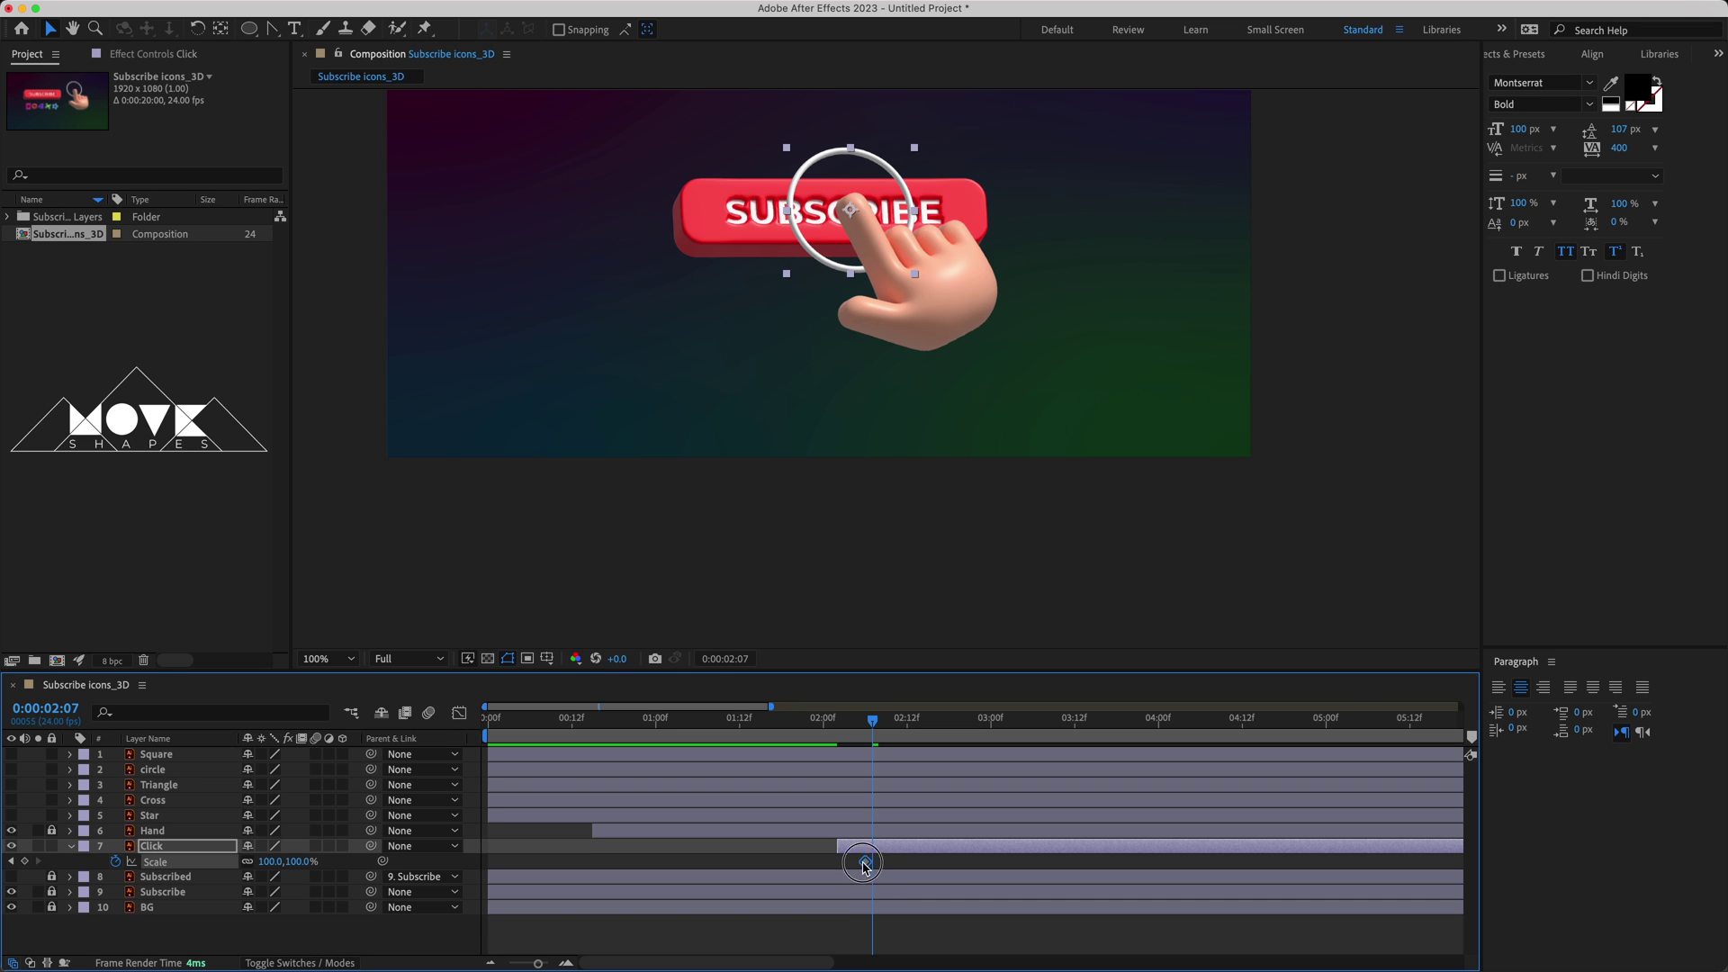
left_click_drag(924, 864, 946, 856)
left_click_drag(870, 730, 841, 737)
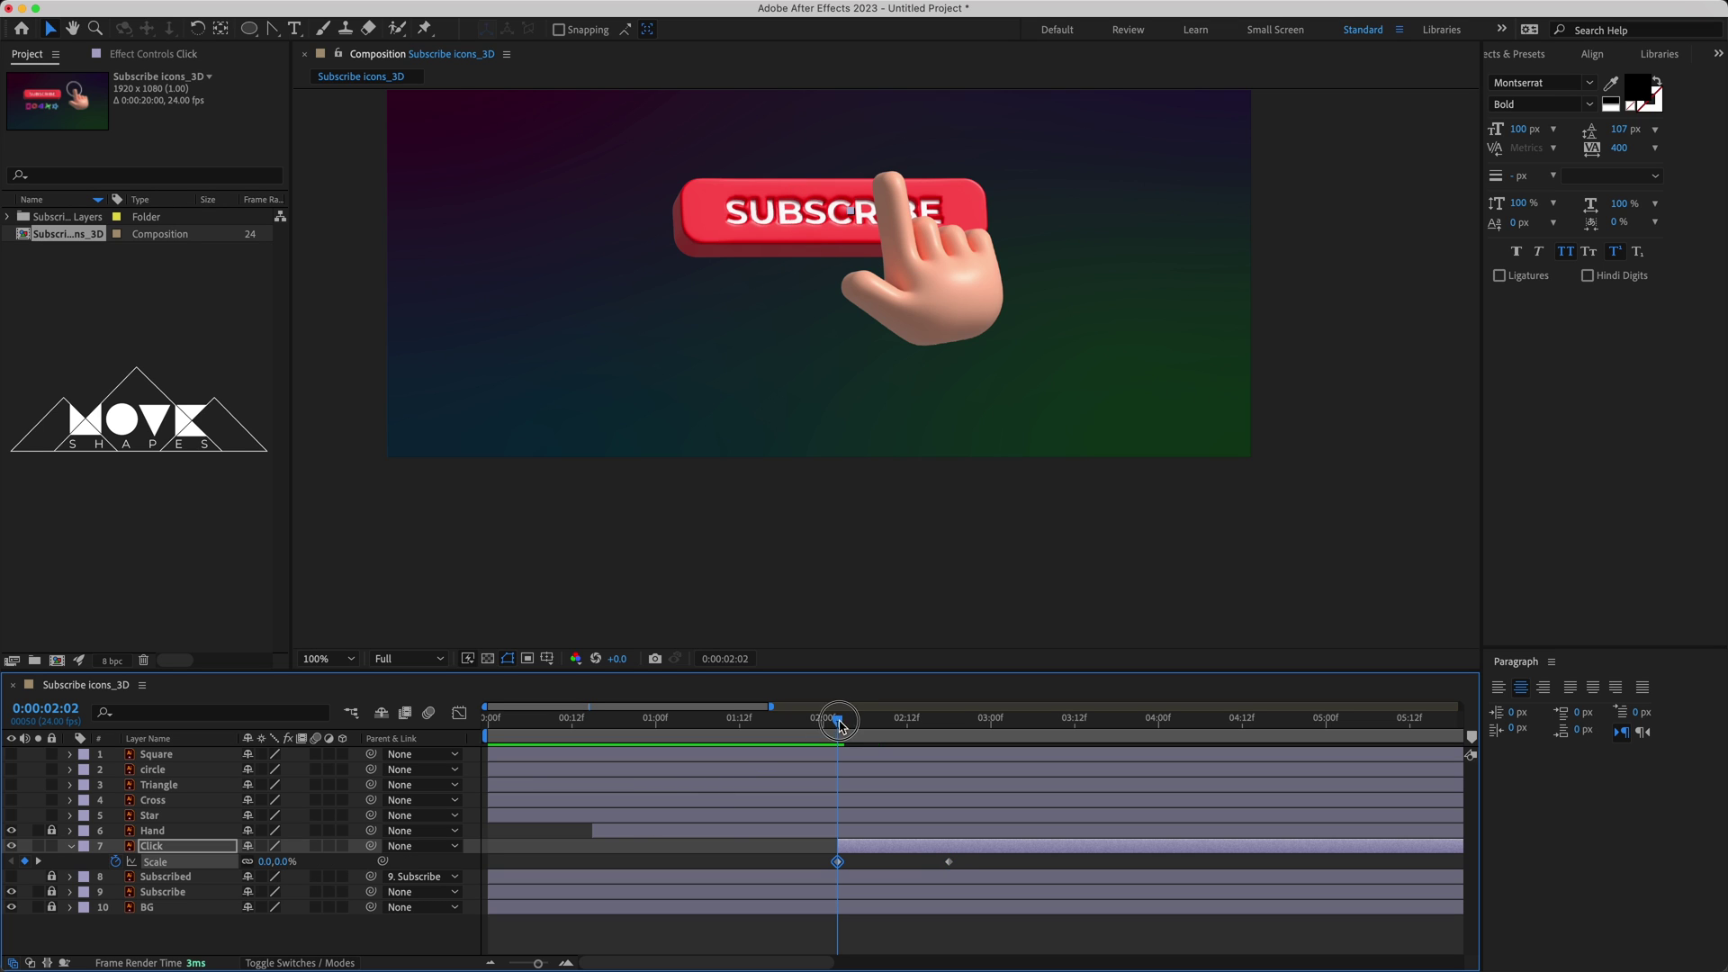
left_click_drag(839, 726, 974, 744)
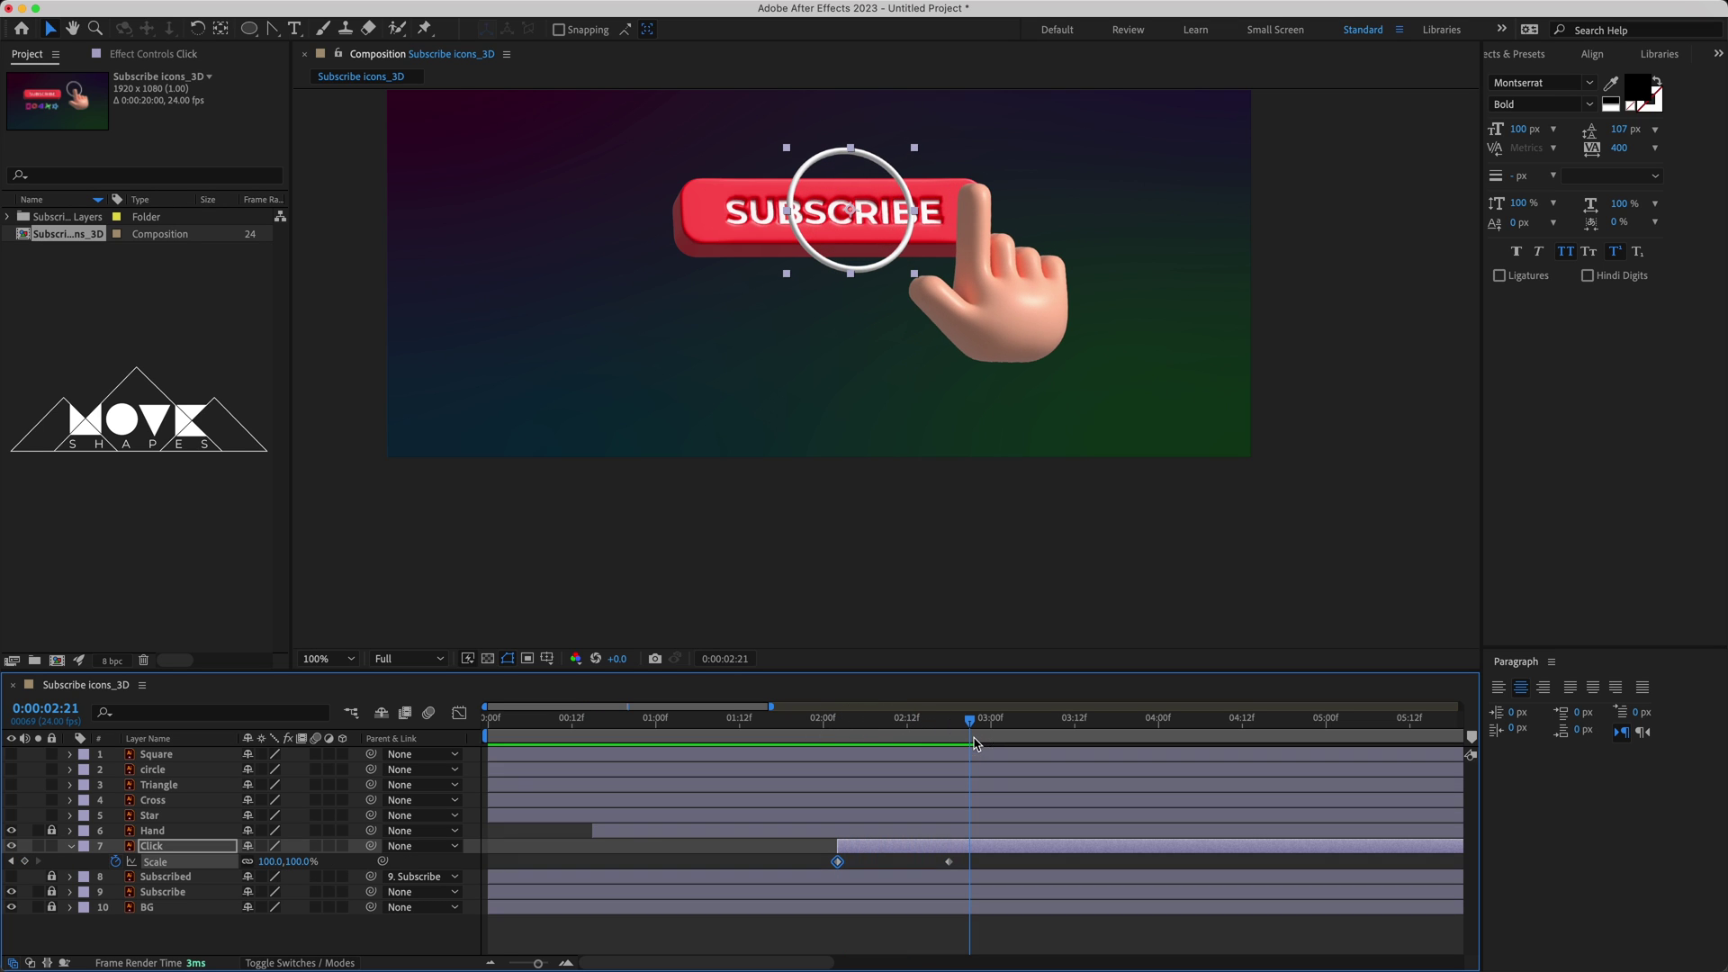
left_click_drag(955, 725, 979, 729)
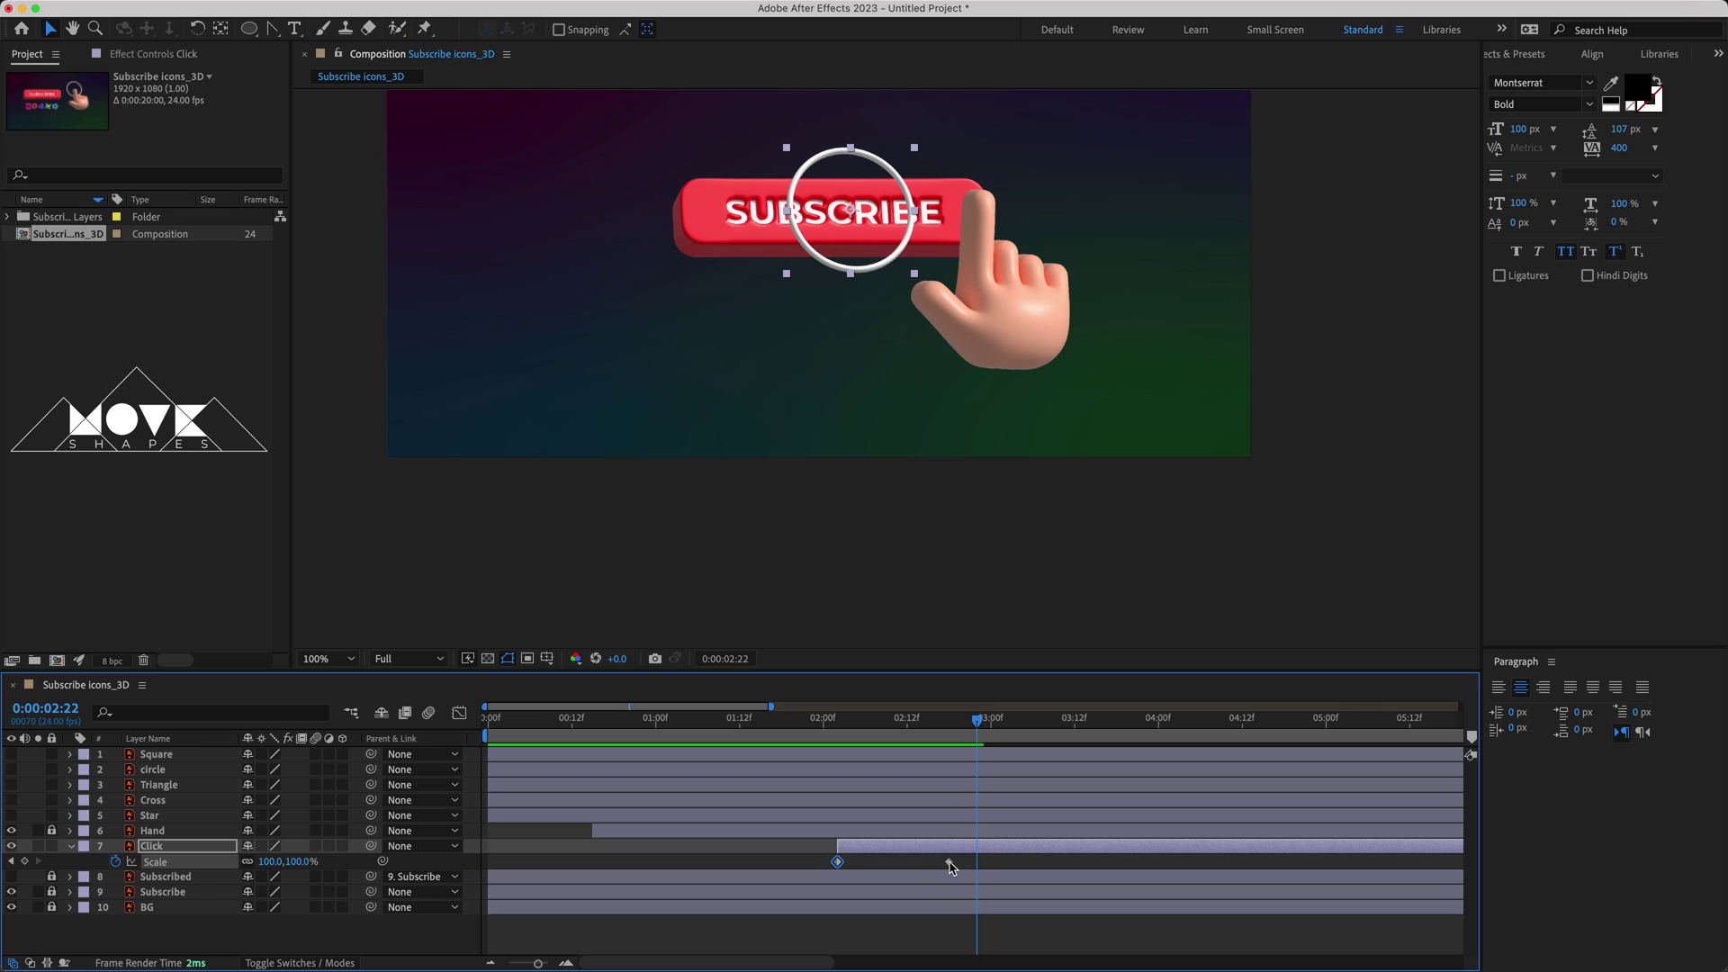
- Easy Ease both Scale keyframes and shape the speed graph for a fast start and slow settle
right_click(837, 863)
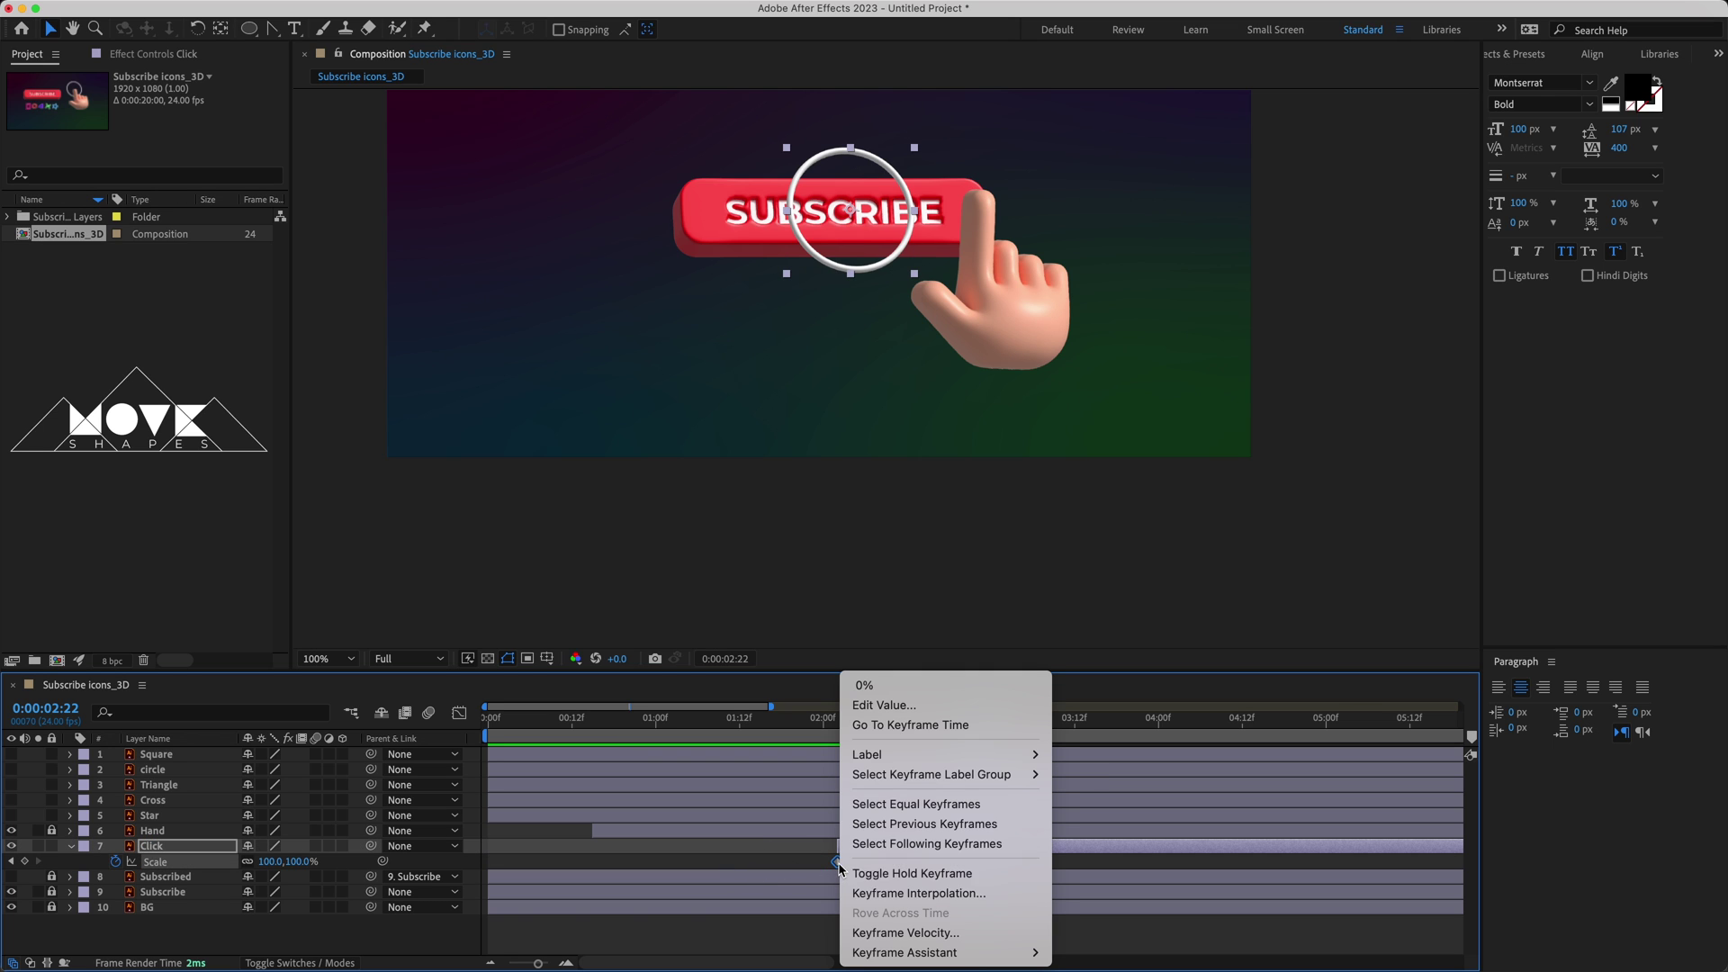
mouse_move(976, 954)
left_click(1086, 830)
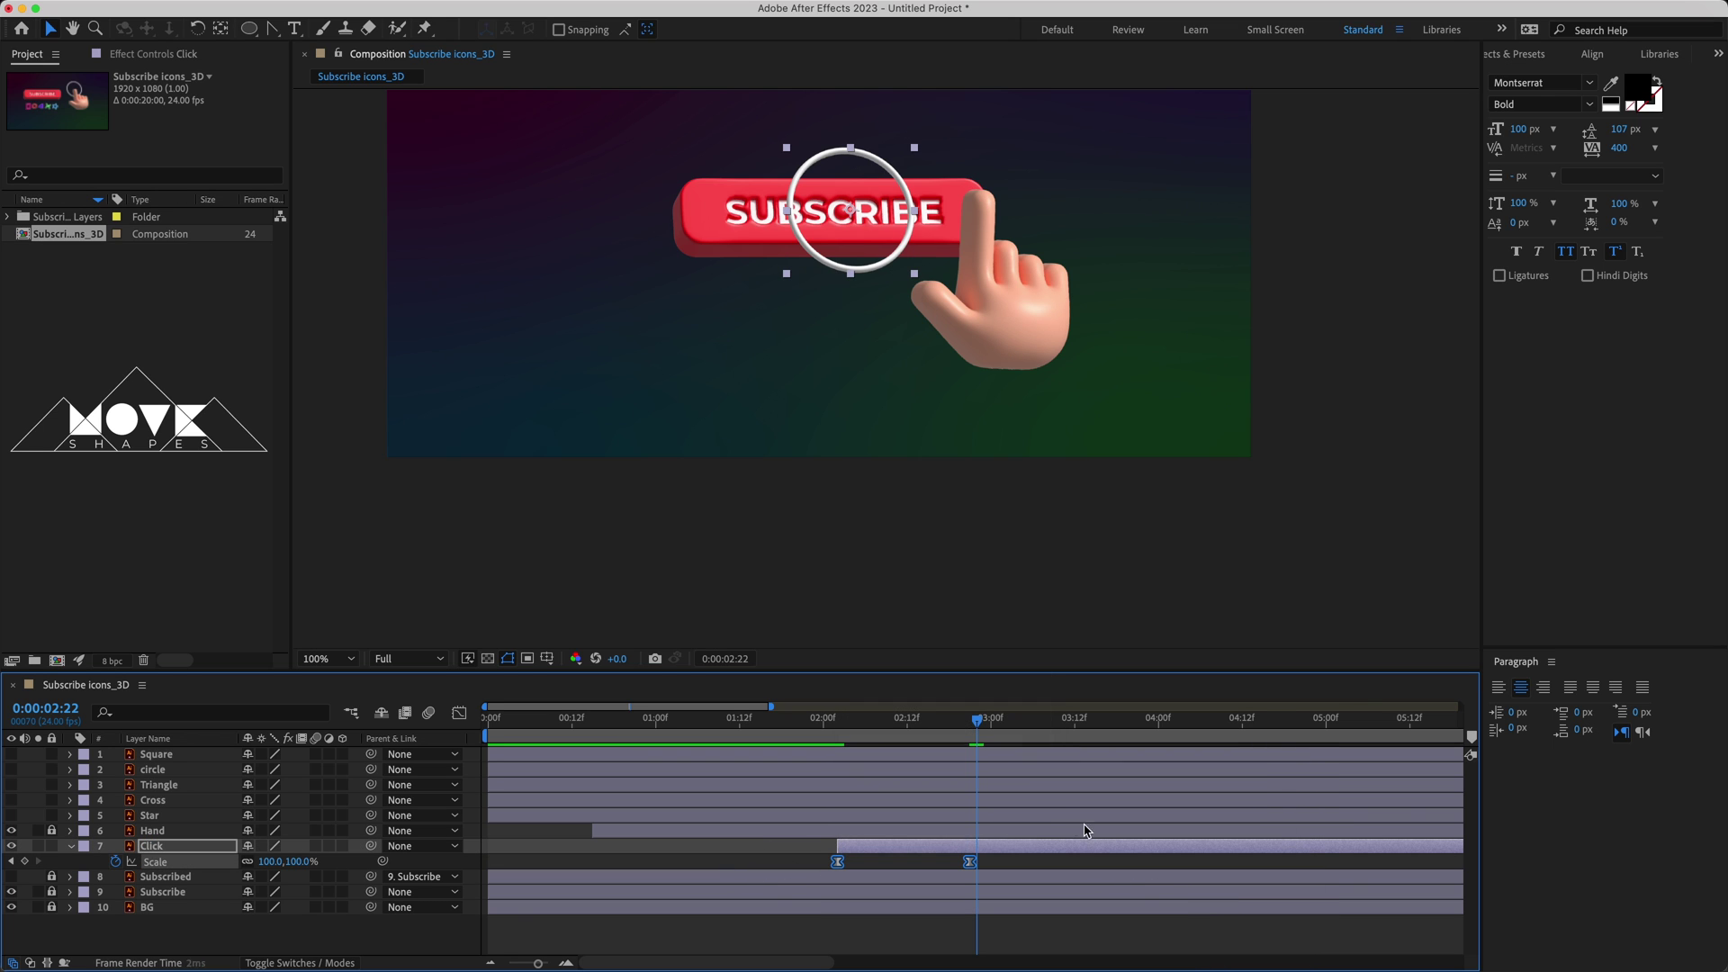
left_click(460, 713)
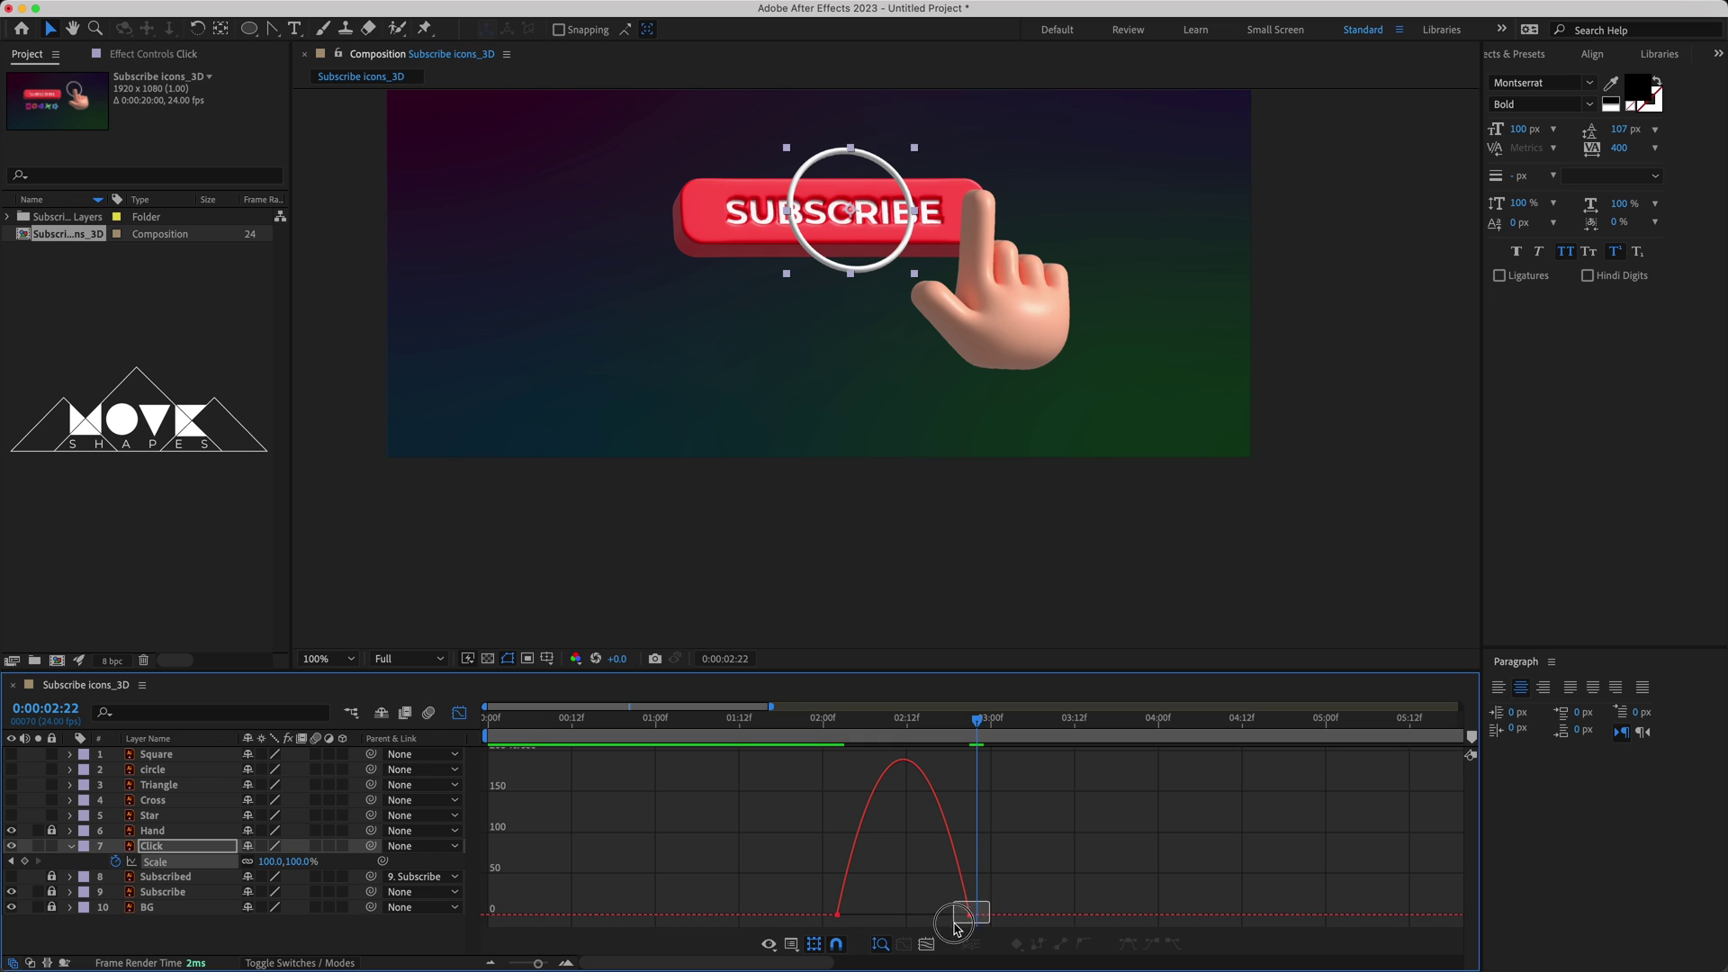
left_click_drag(949, 916, 903, 915)
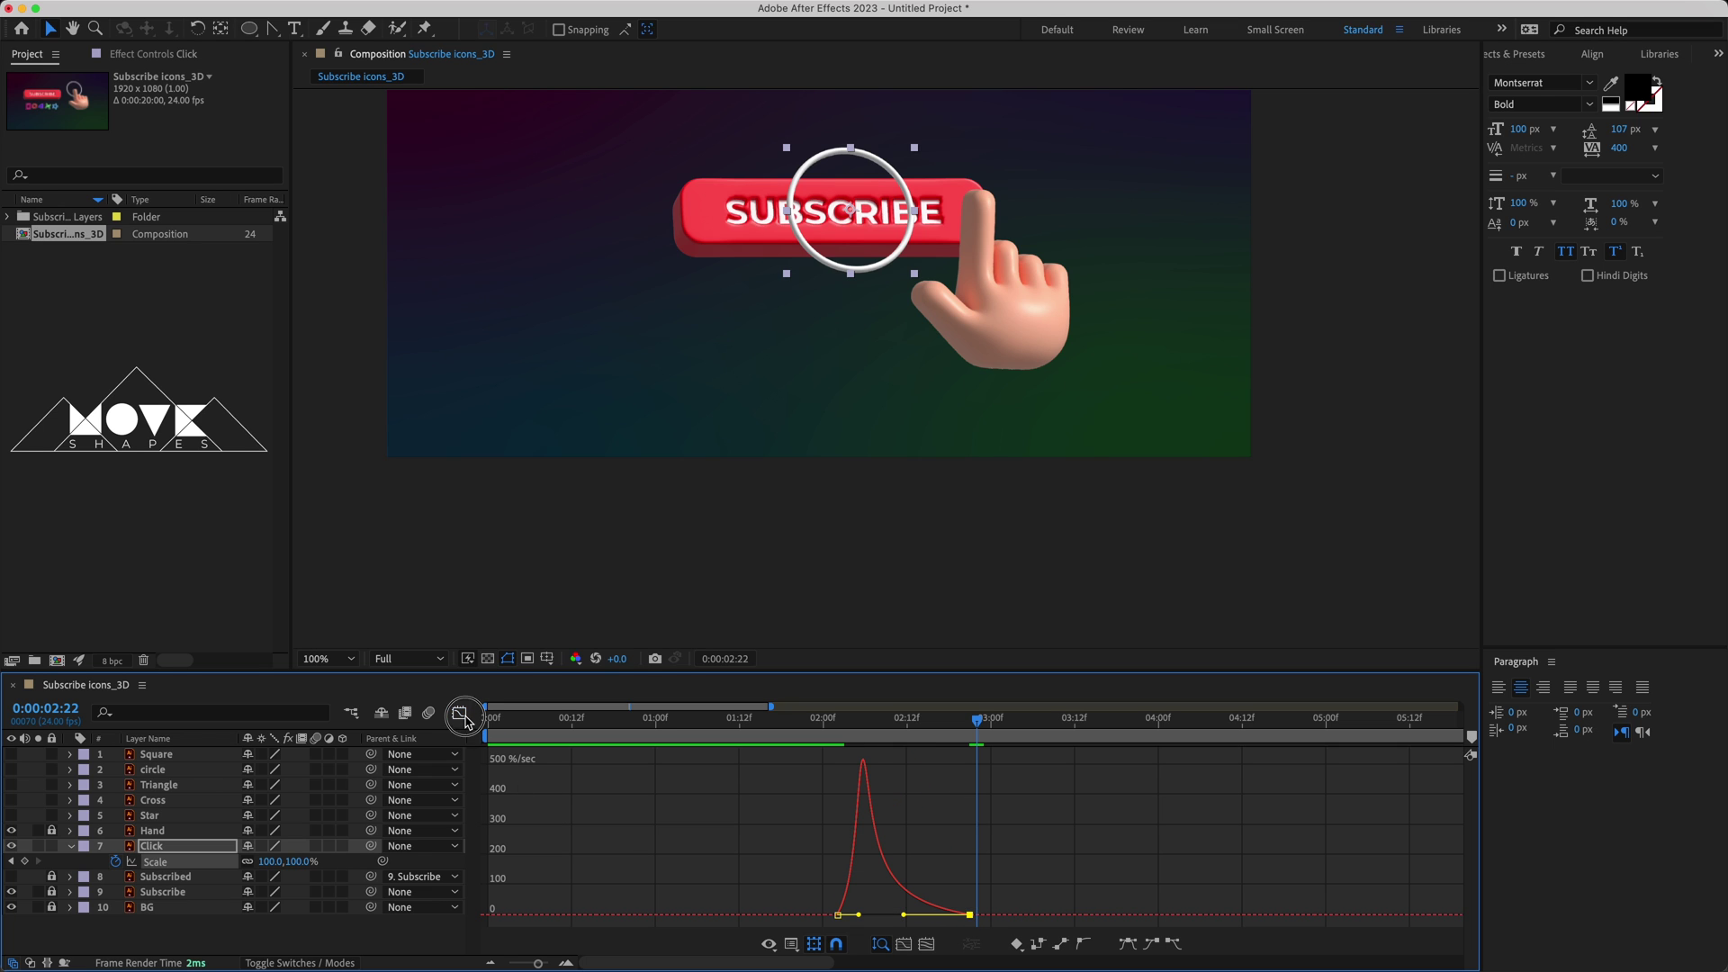
left_click(460, 714)
left_click(820, 720)
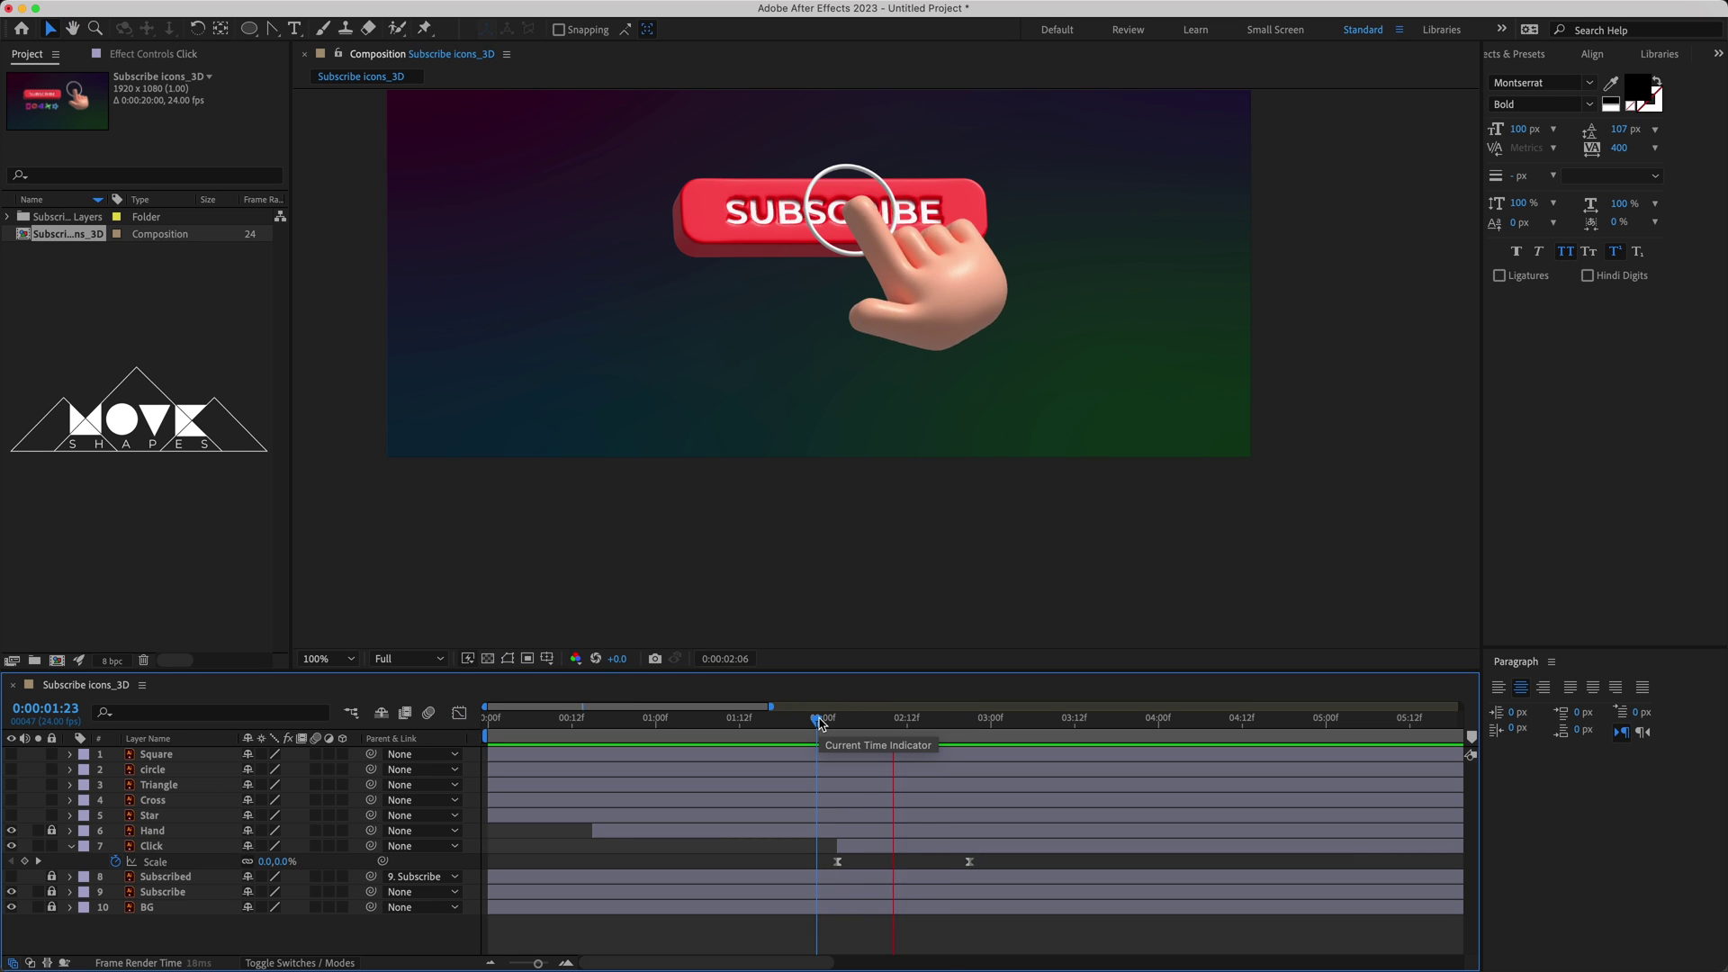
- Move the ring's full-size Scale keyframe slightly later and scrub to check the growth timing
left_click_drag(820, 720, 949, 720)
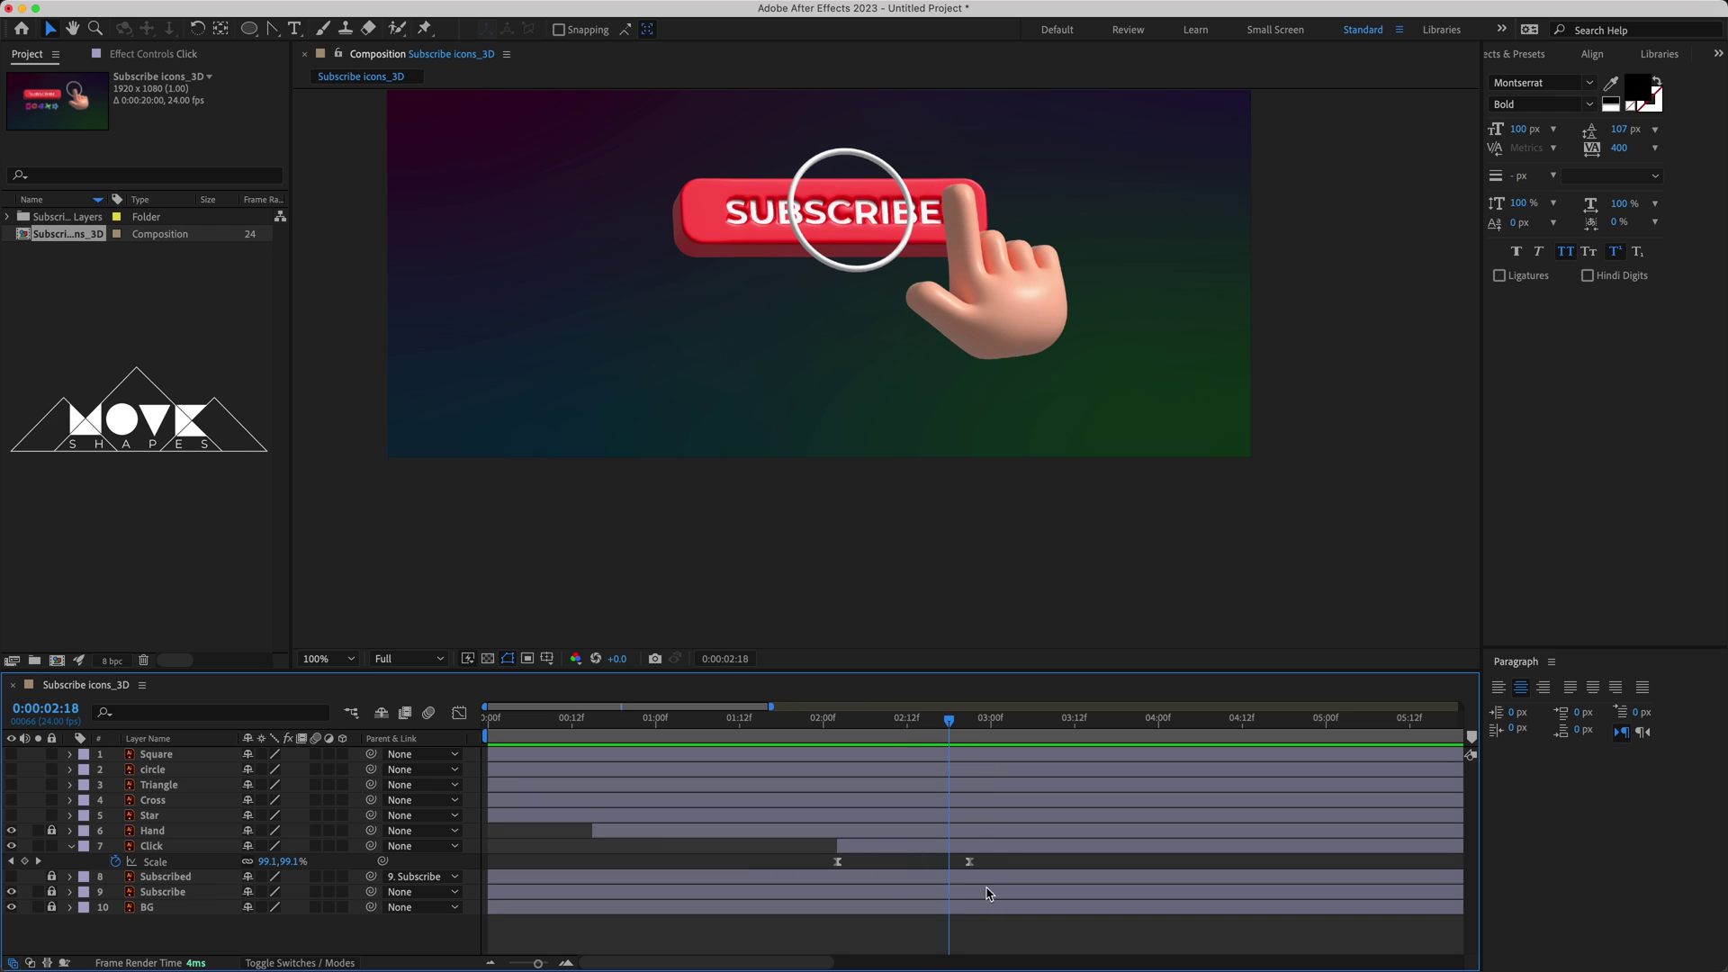
left_click_drag(969, 861, 1033, 861)
left_click(823, 720)
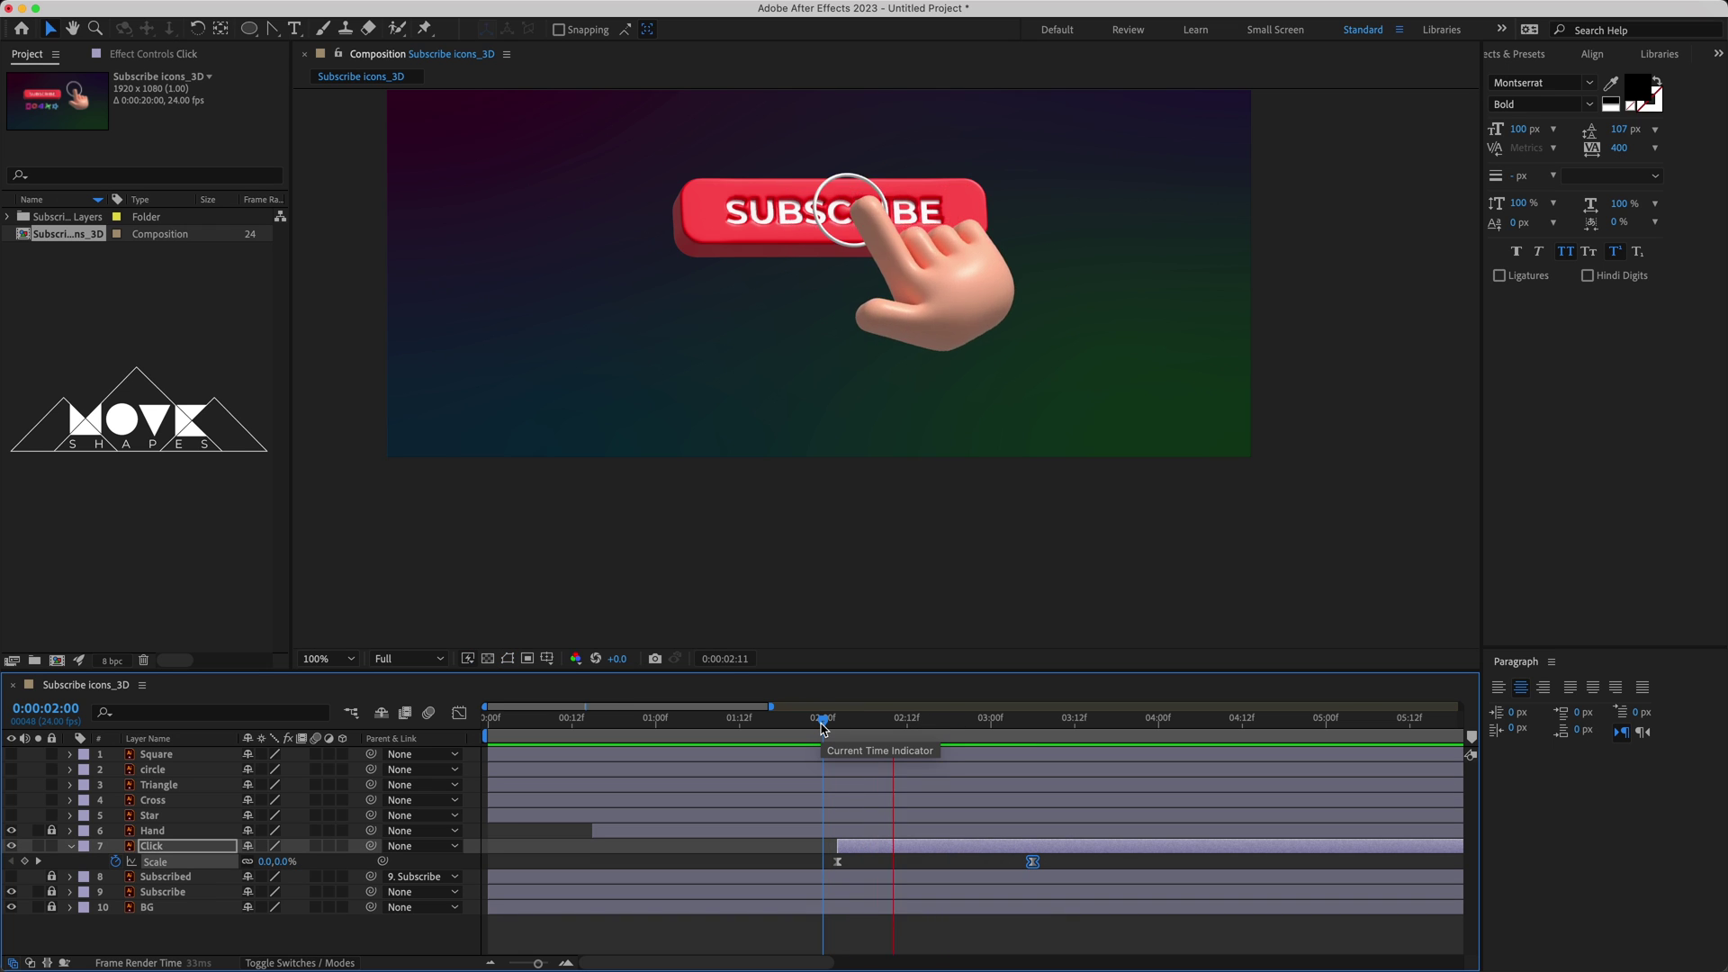
left_click_drag(823, 727, 965, 747)
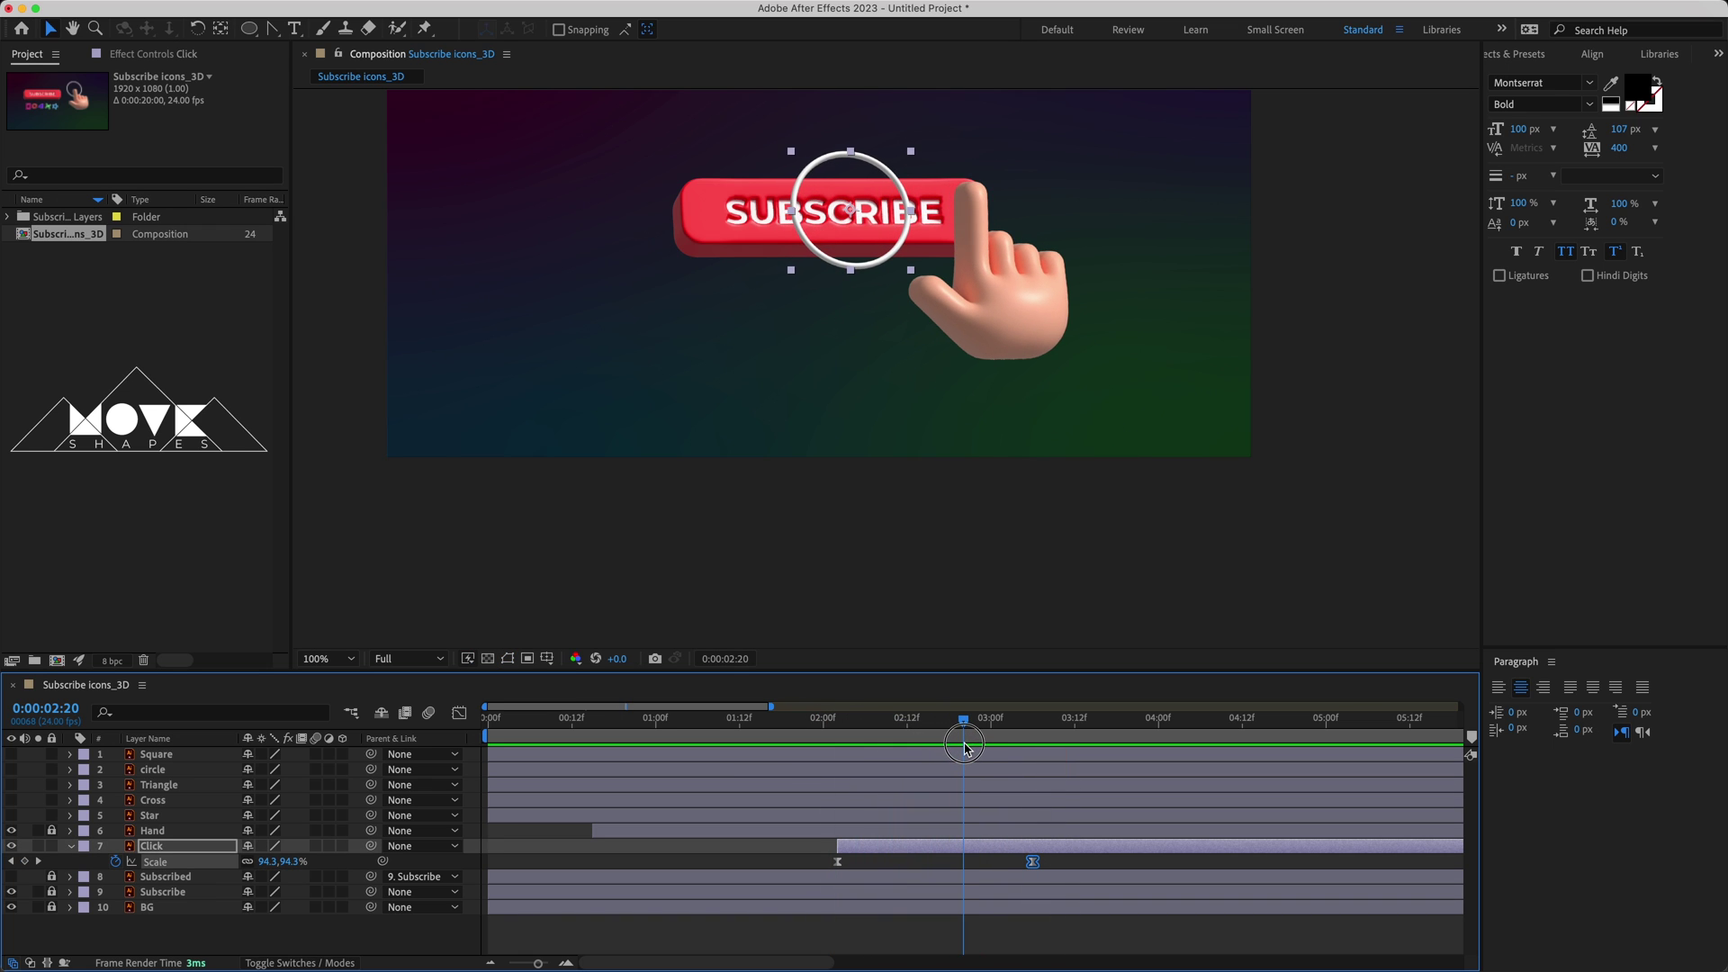
left_click(987, 847)
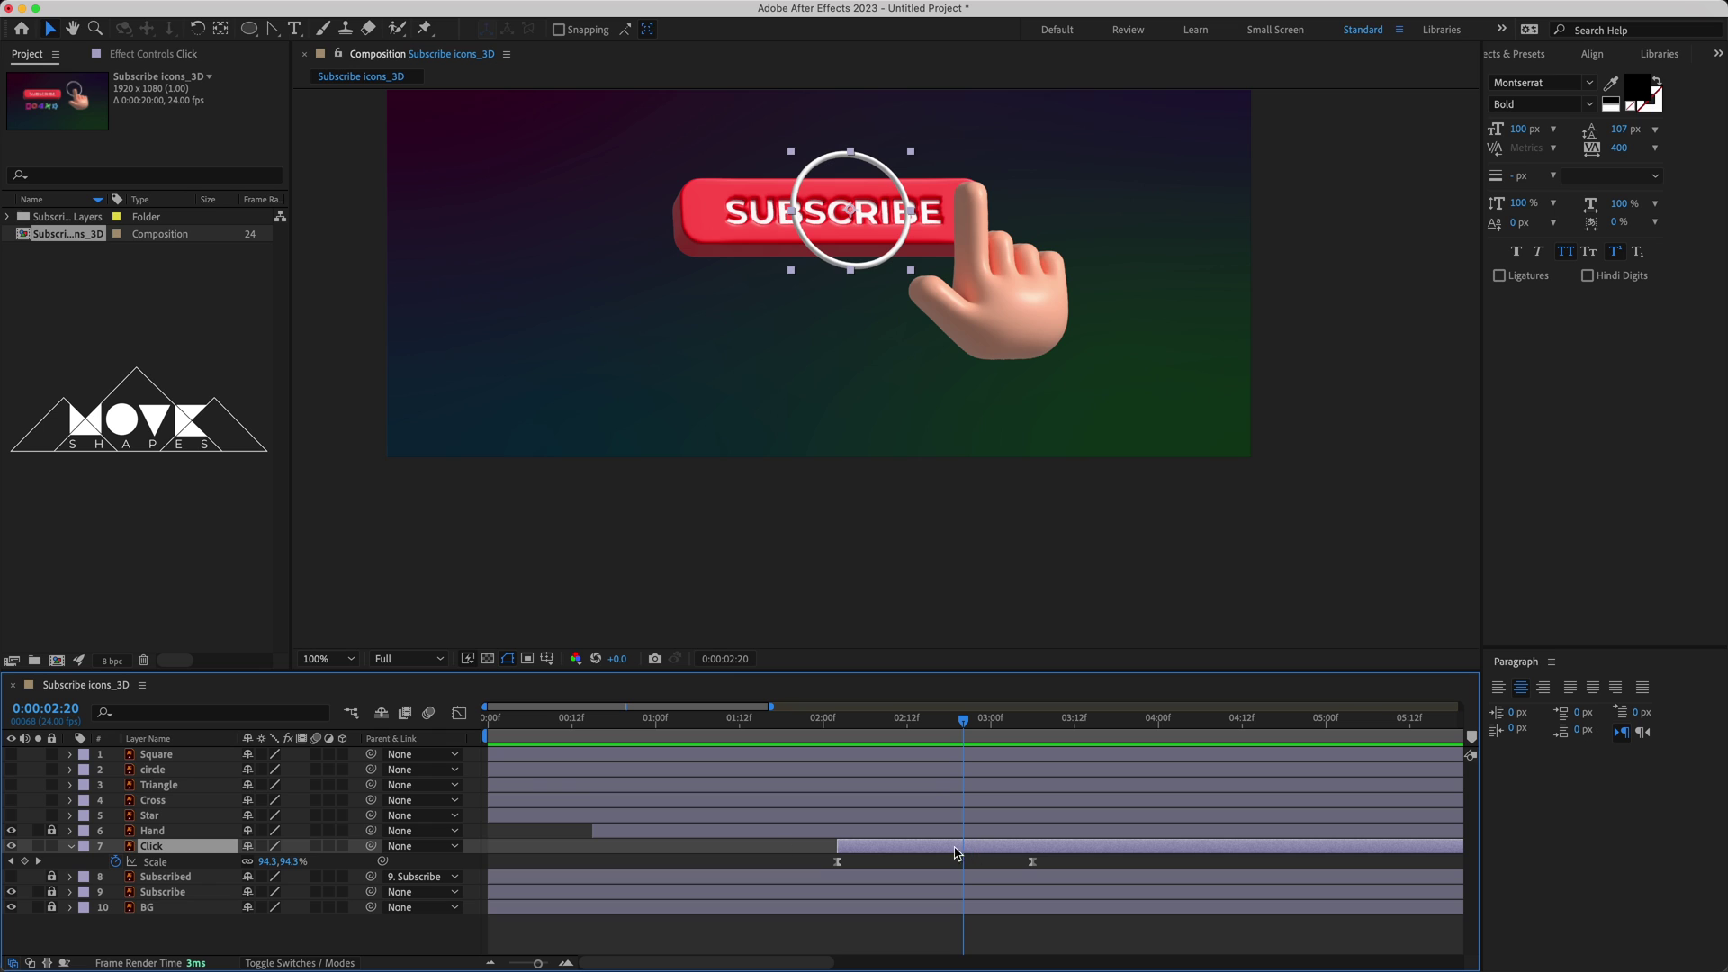
- Keyframe the ring's Opacity from 100% at 2:20 down to 0% at 3:06
left_click(71, 848)
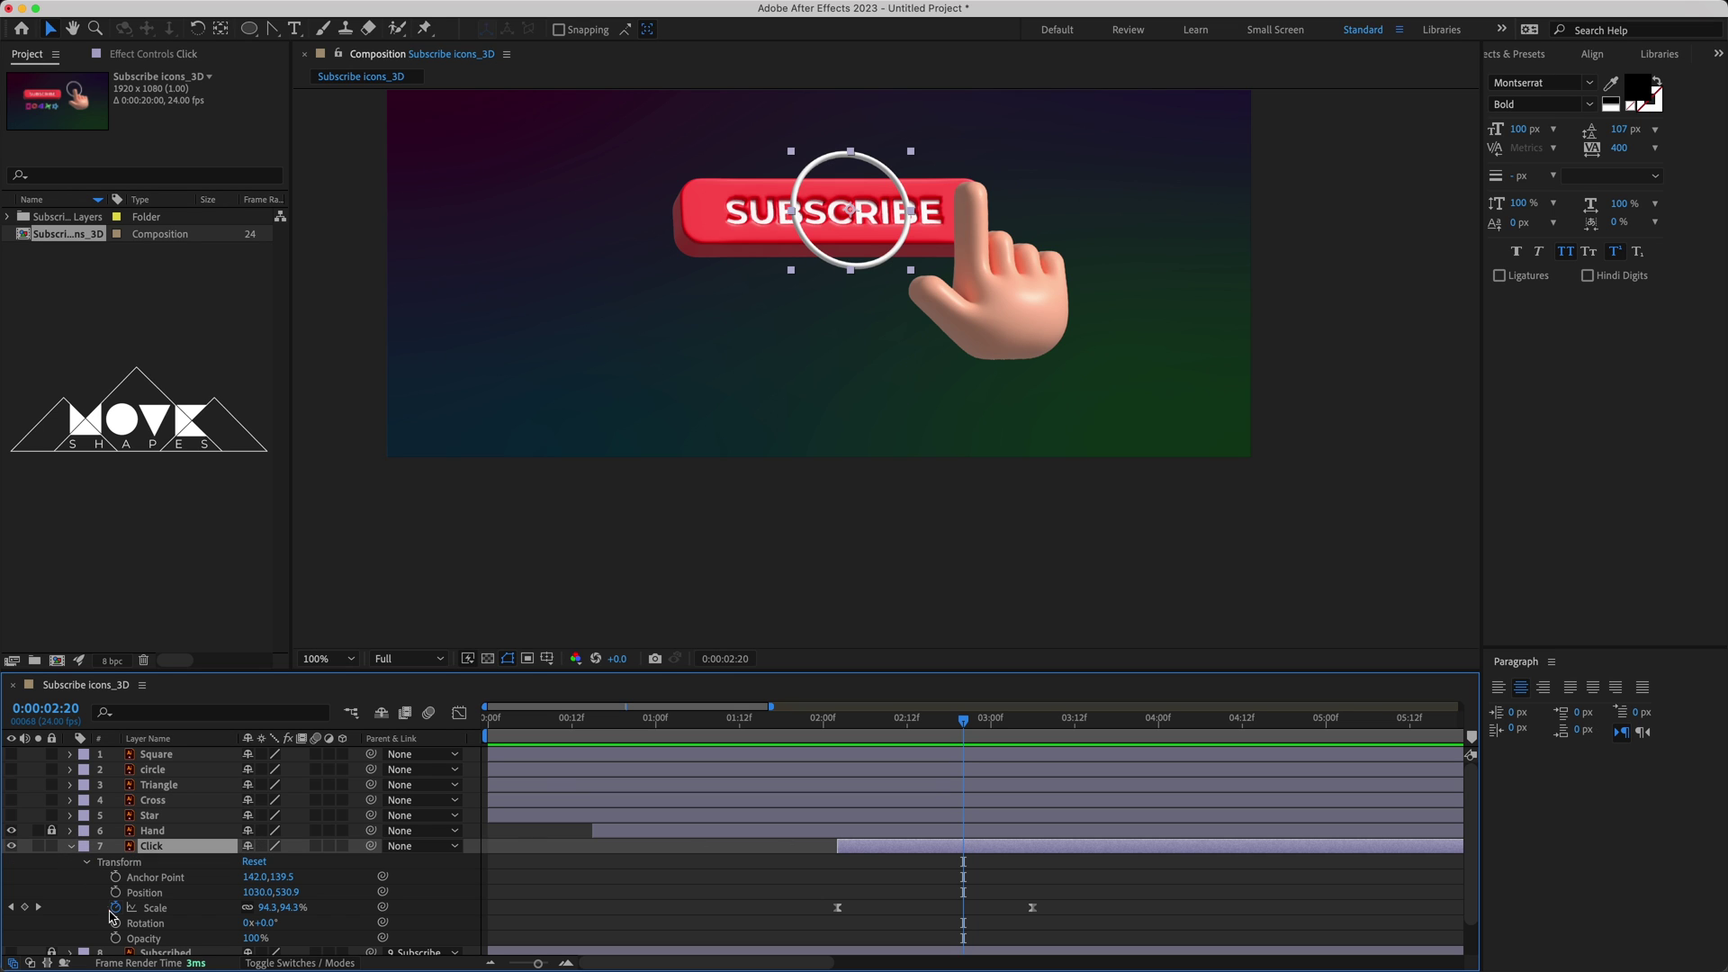
left_click(116, 938)
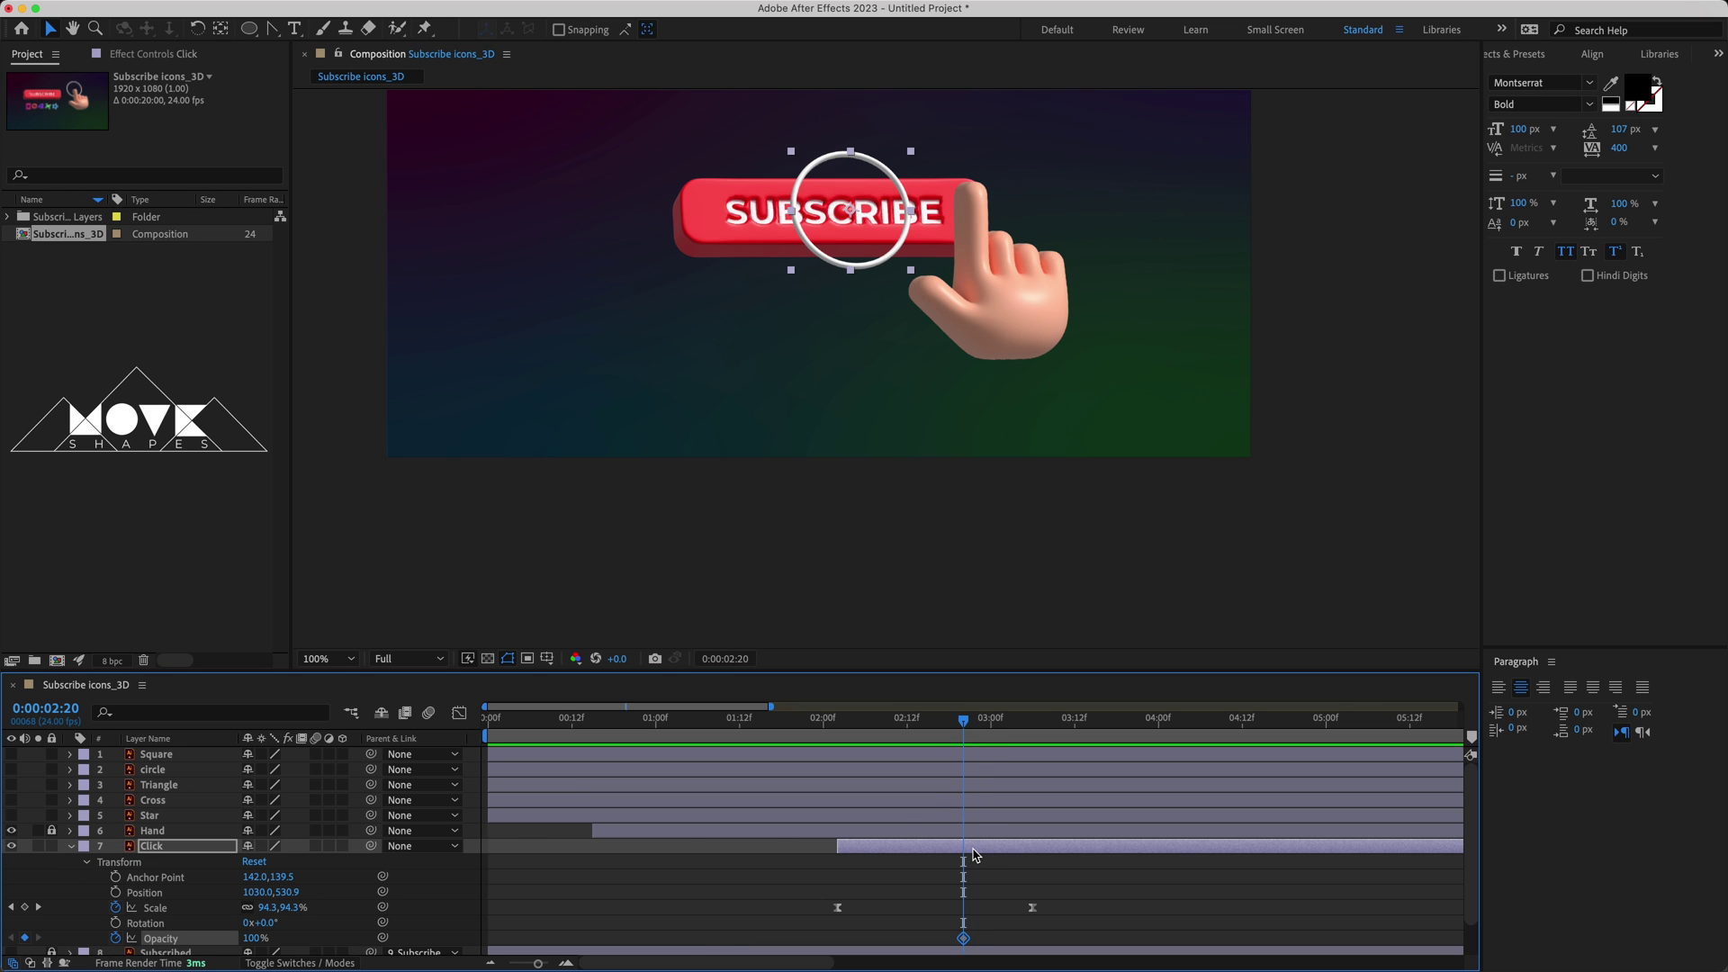
key("u")
left_click_drag(963, 725, 1032, 738)
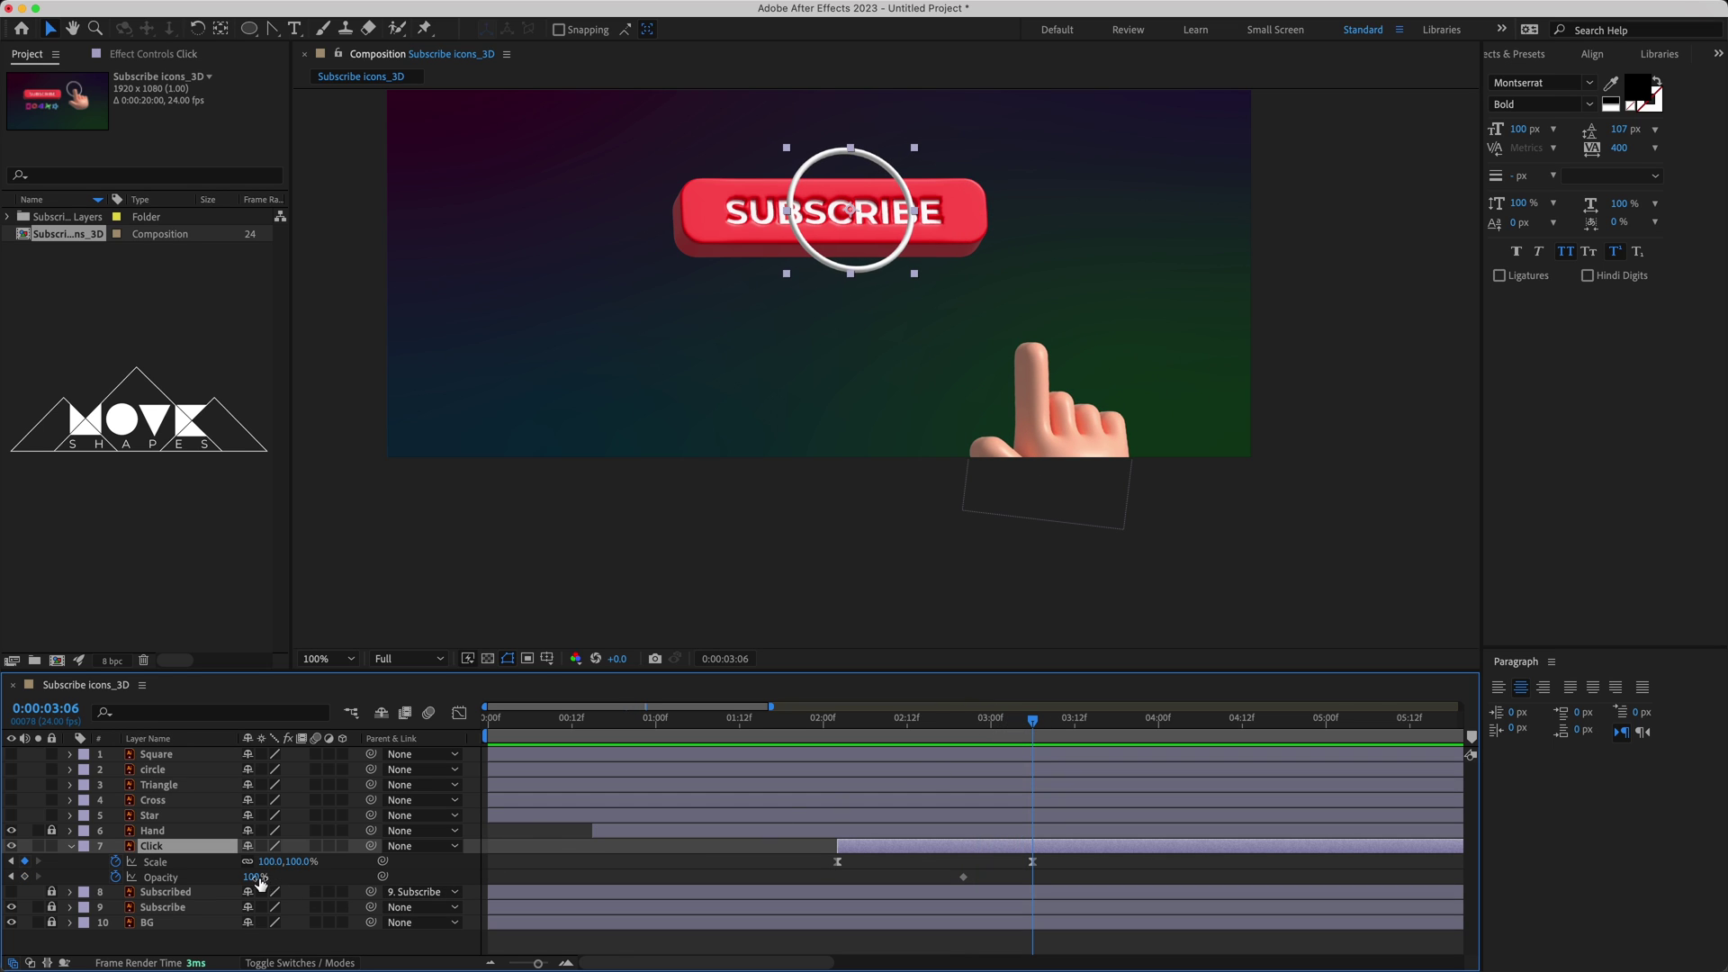
left_click_drag(260, 882, 358, 880)
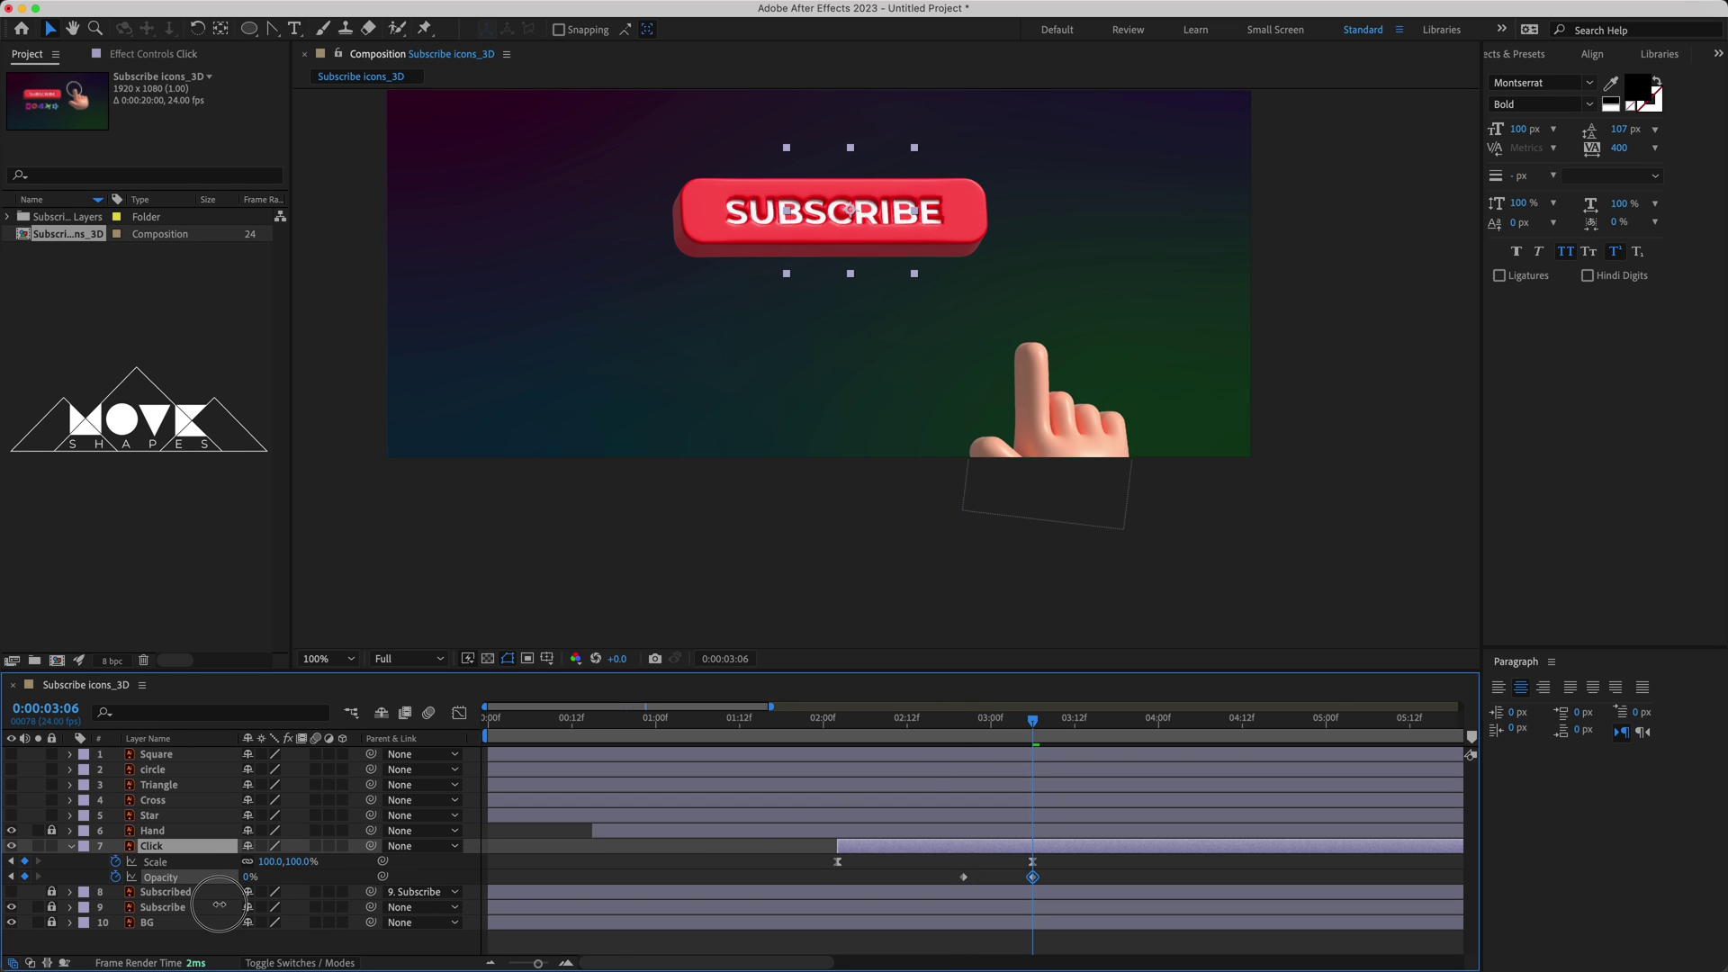
left_click(1021, 868)
left_click(951, 720)
left_click_drag(955, 725, 804, 775)
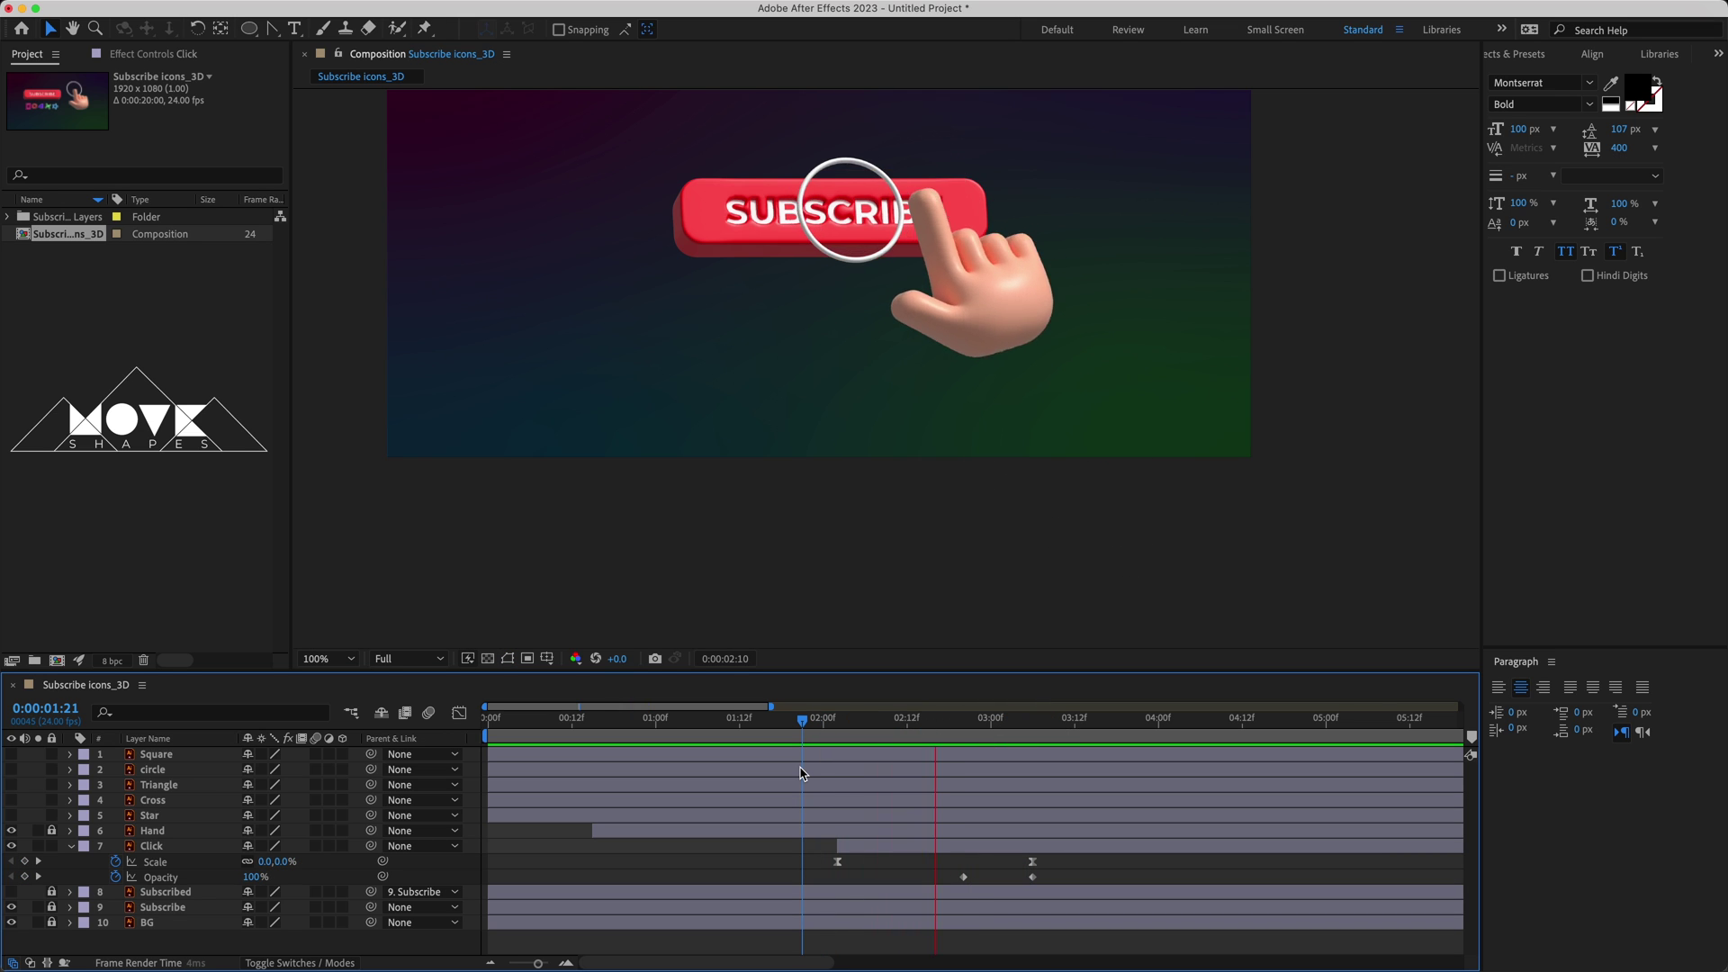
- Set the ring's Scale to 140% at 3:06 and preview it growing while fading
left_click(810, 725)
left_click_drag(811, 727, 1033, 752)
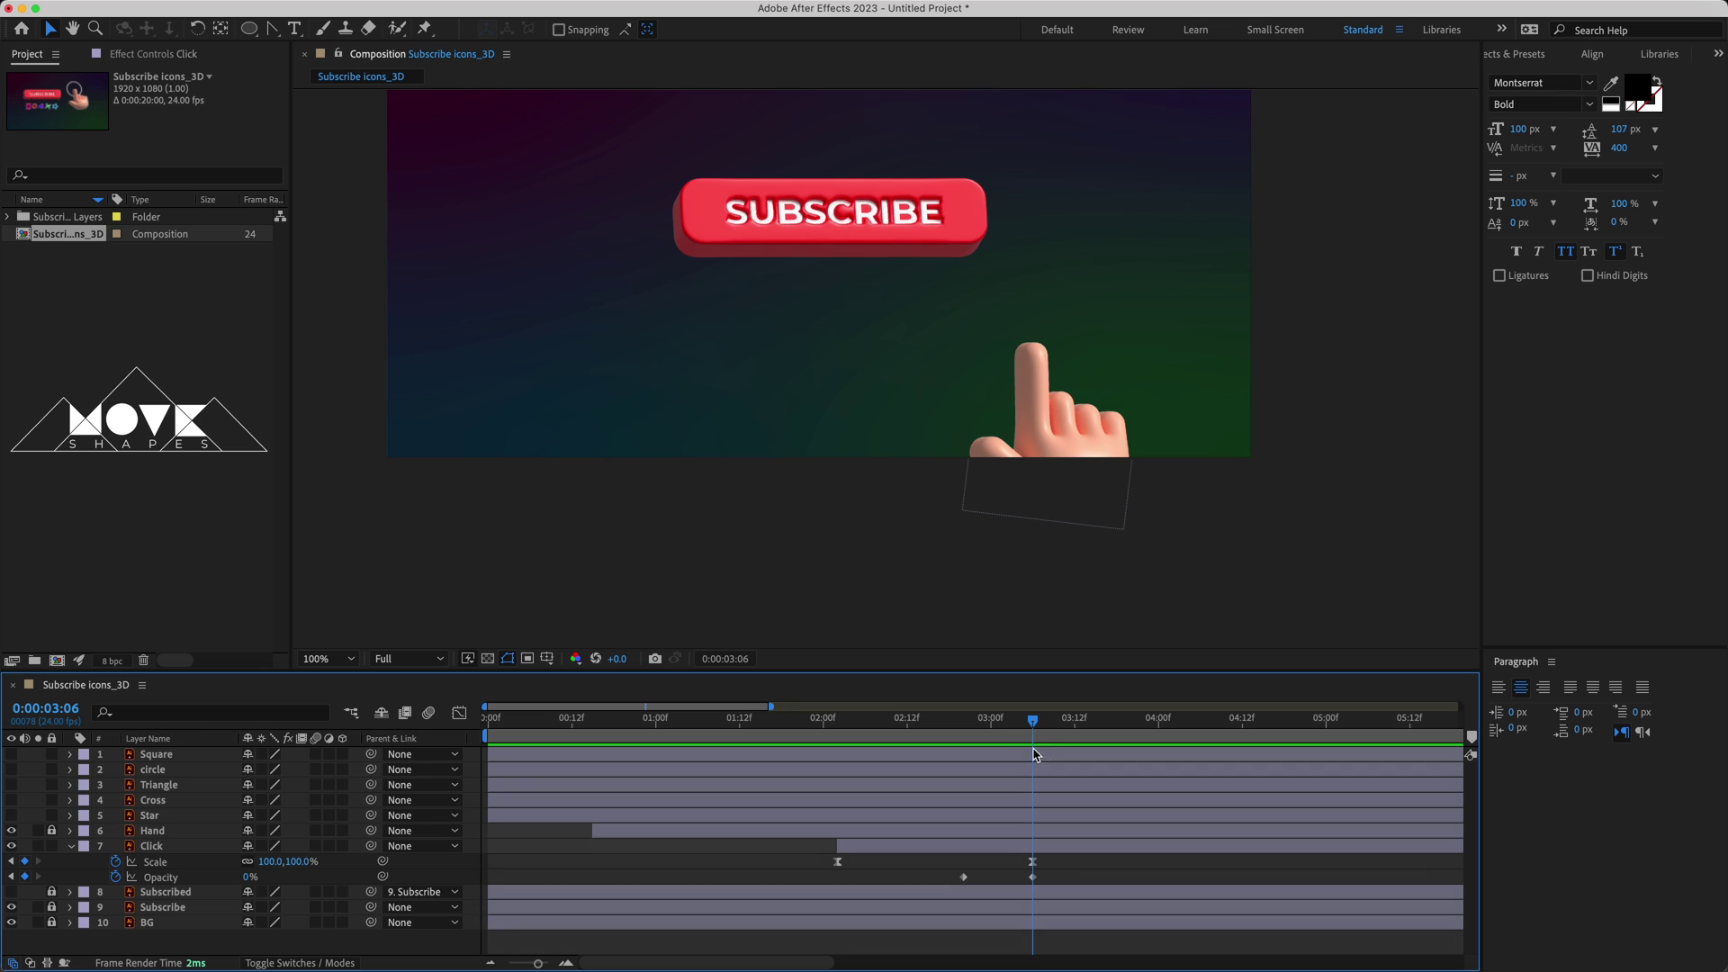
left_click(1033, 851)
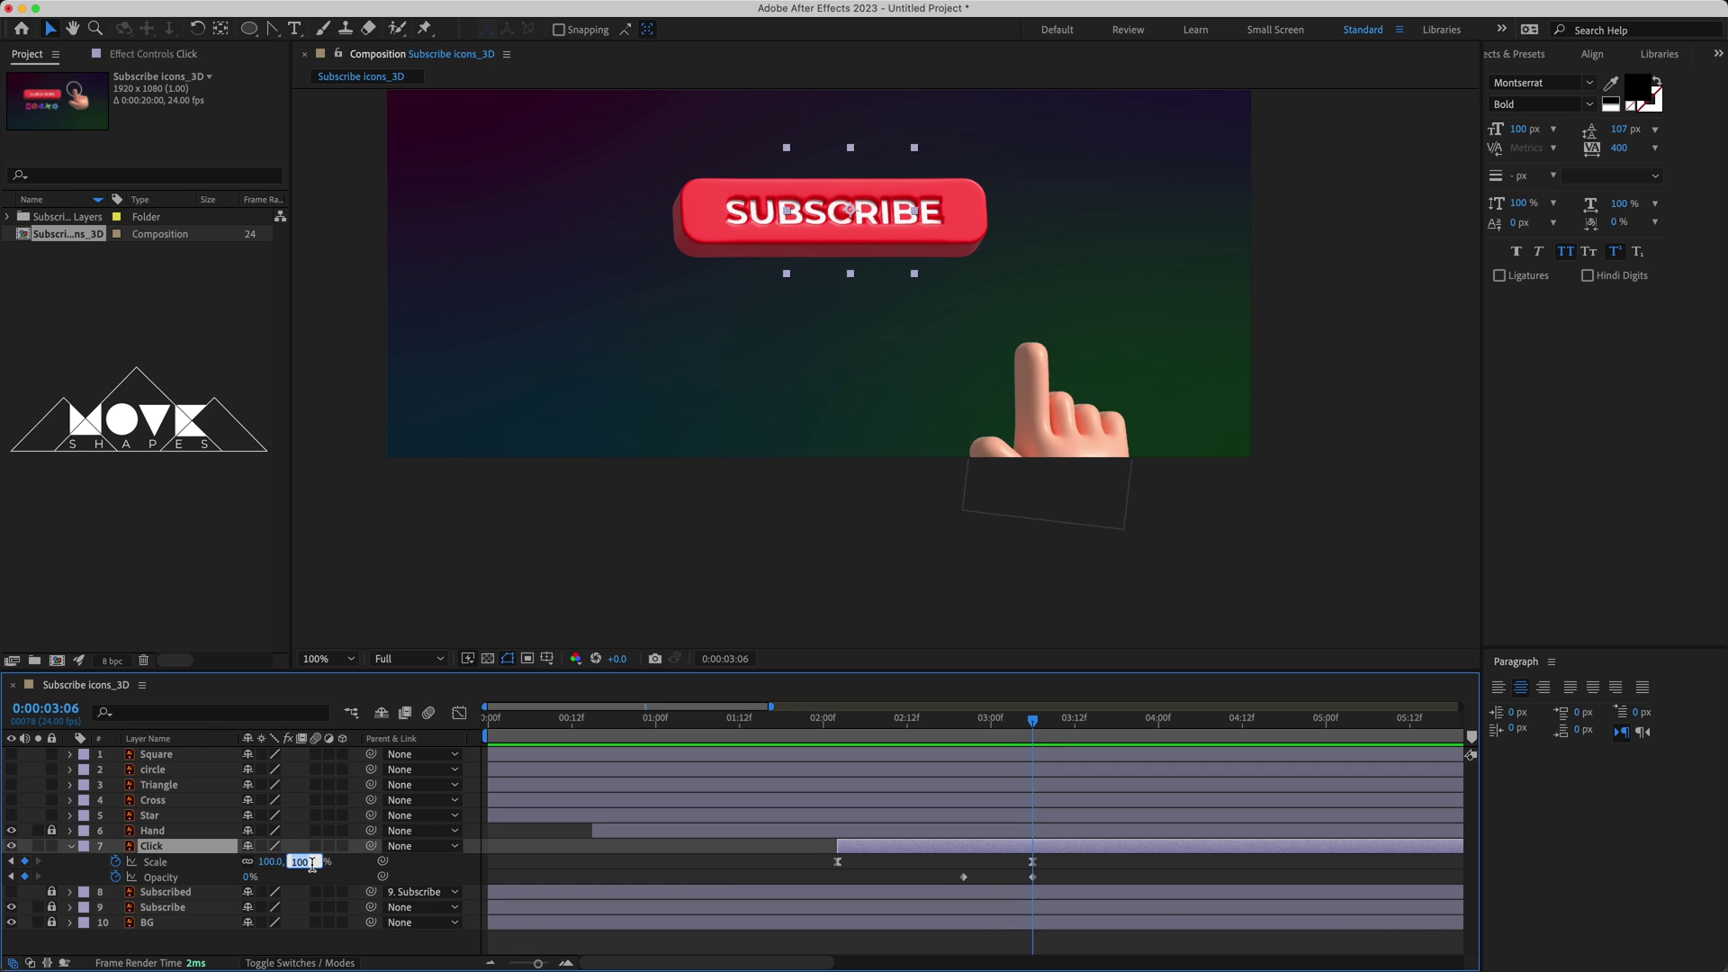
type("140")
key("Return")
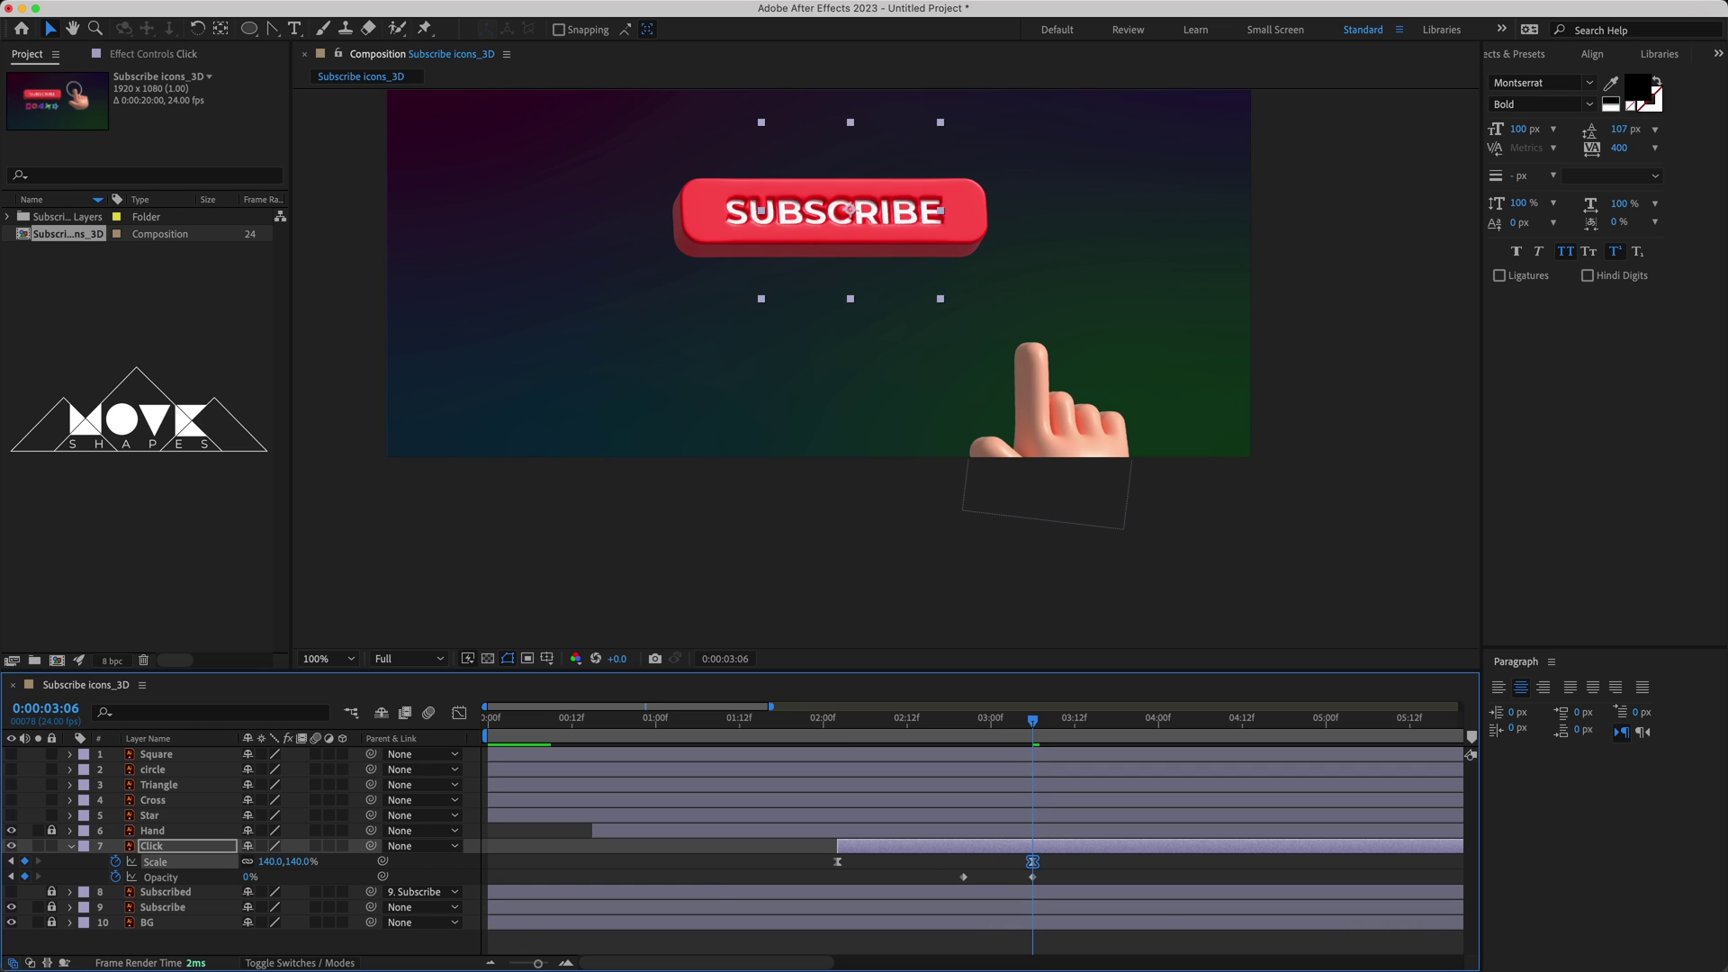
mouse_move(837, 720)
left_mouse_down()
mouse_move(947, 752)
mouse_move(837, 776)
left_mouse_up()
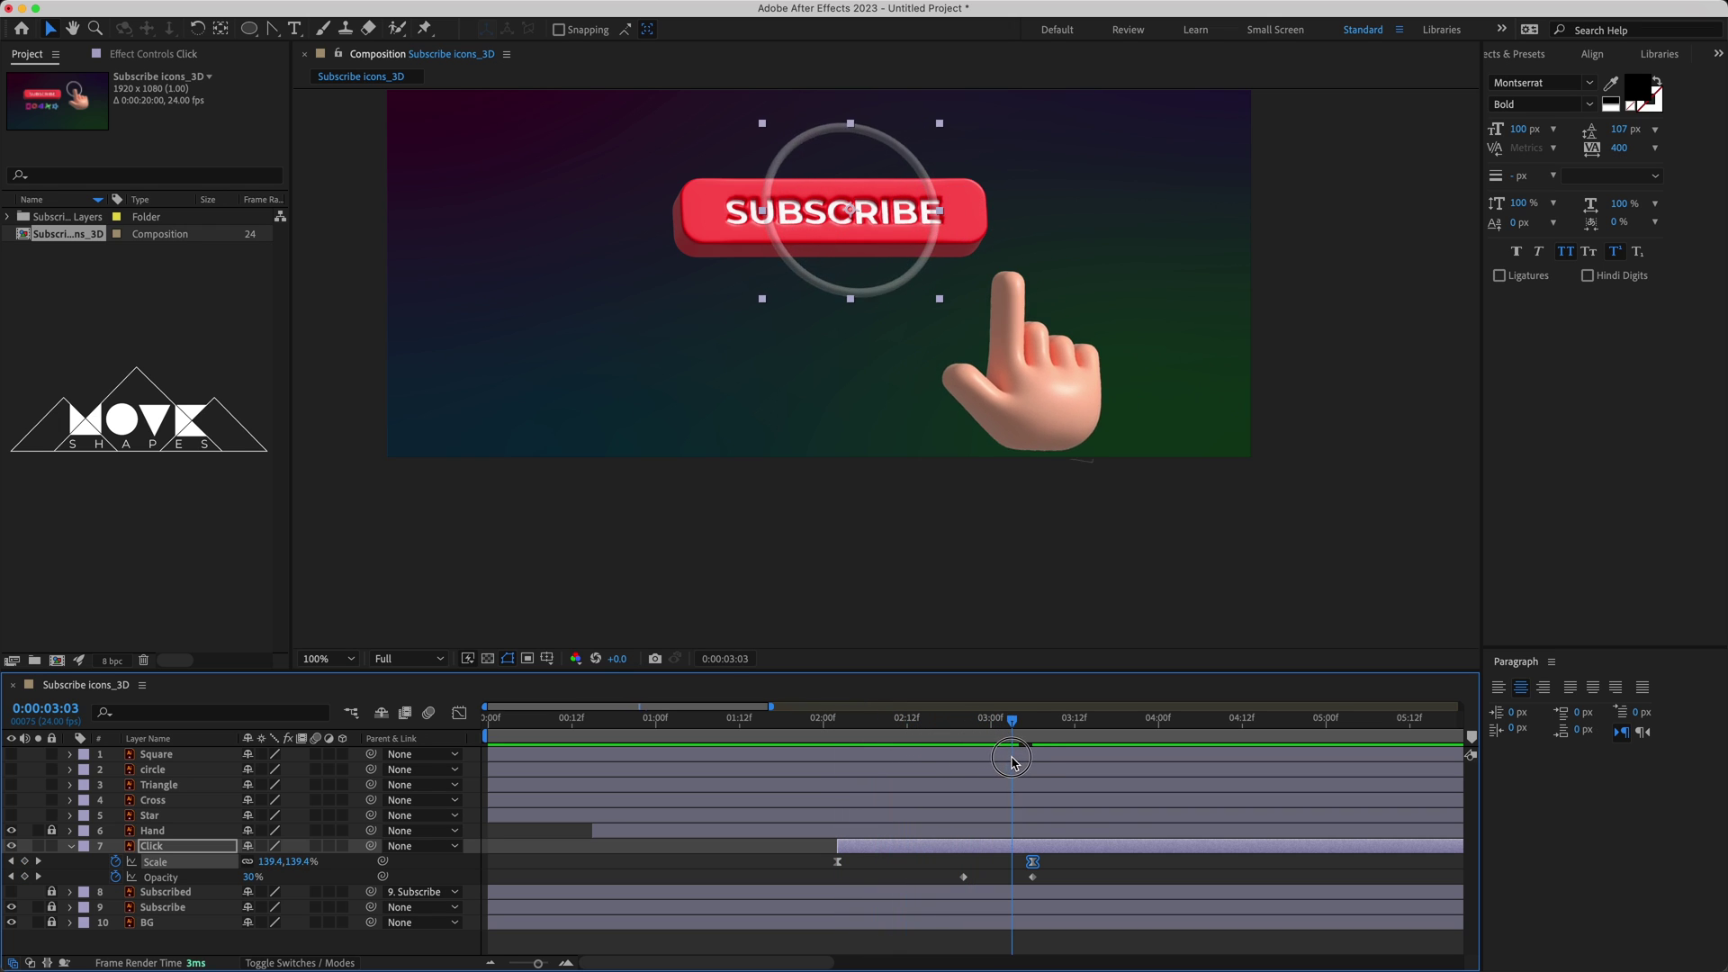
- Drag both Opacity keyframes earlier so the fade runs about 2:11 to 3:00, then collapse the Click layer
left_click(1030, 877)
mouse_move(1042, 877)
left_mouse_down()
mouse_move(938, 880)
mouse_move(990, 879)
left_mouse_up()
left_click(939, 880)
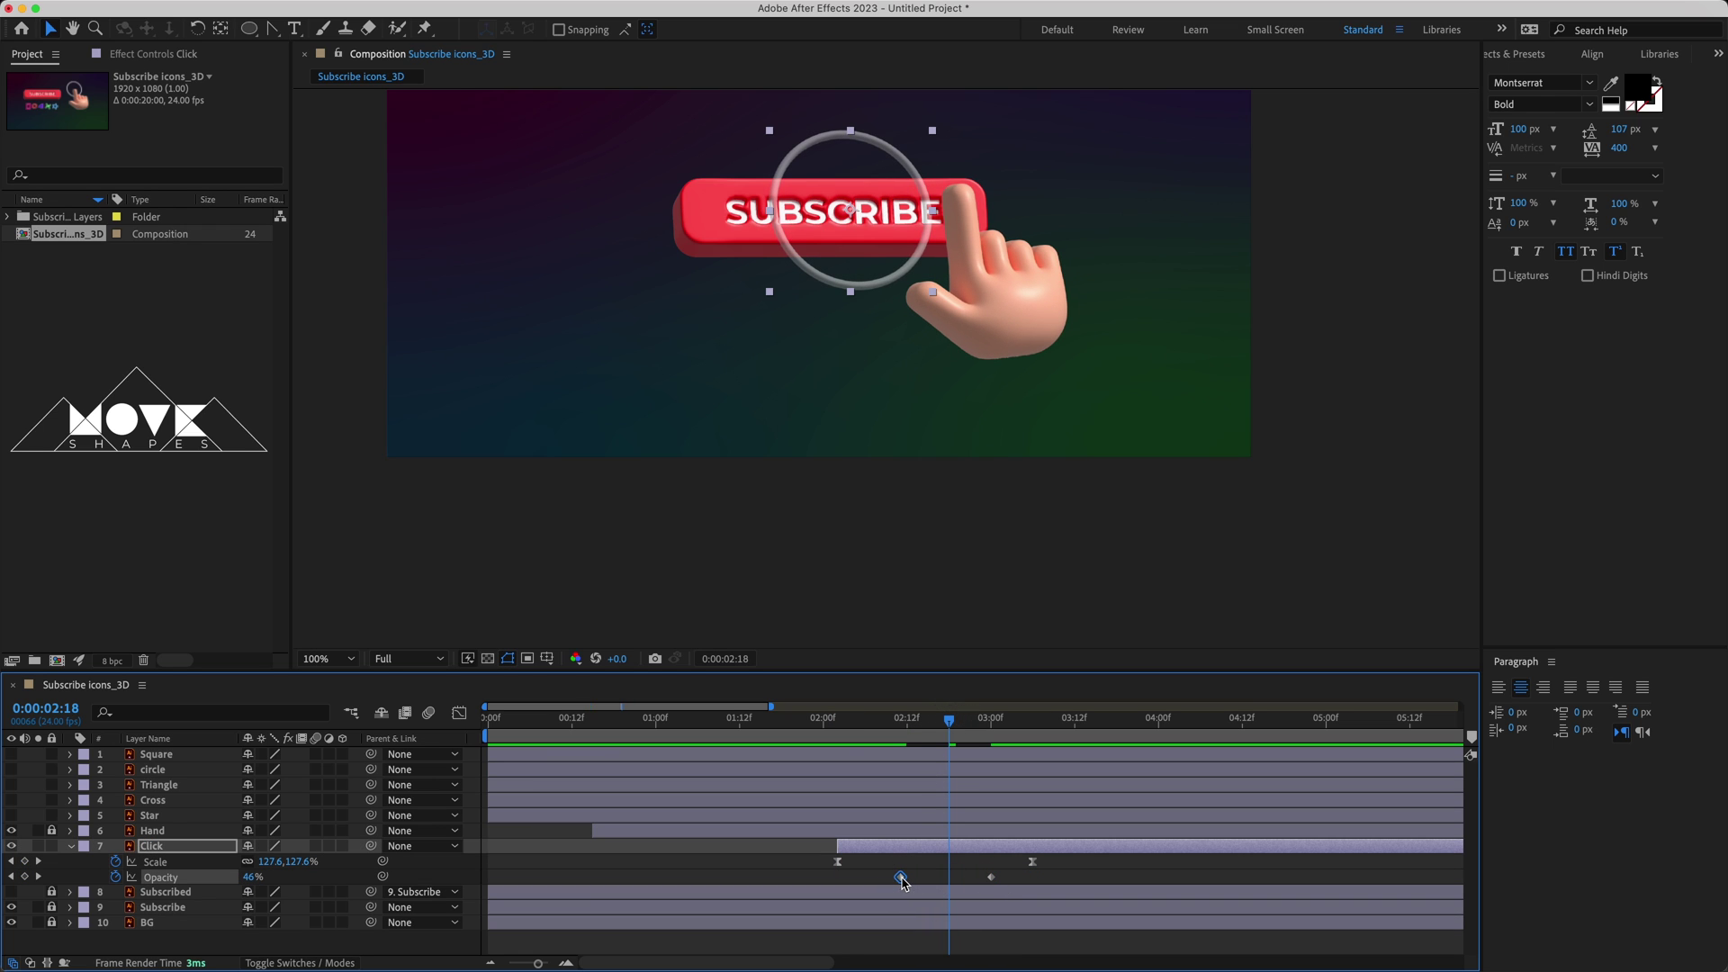
left_click(830, 721)
left_click(882, 872)
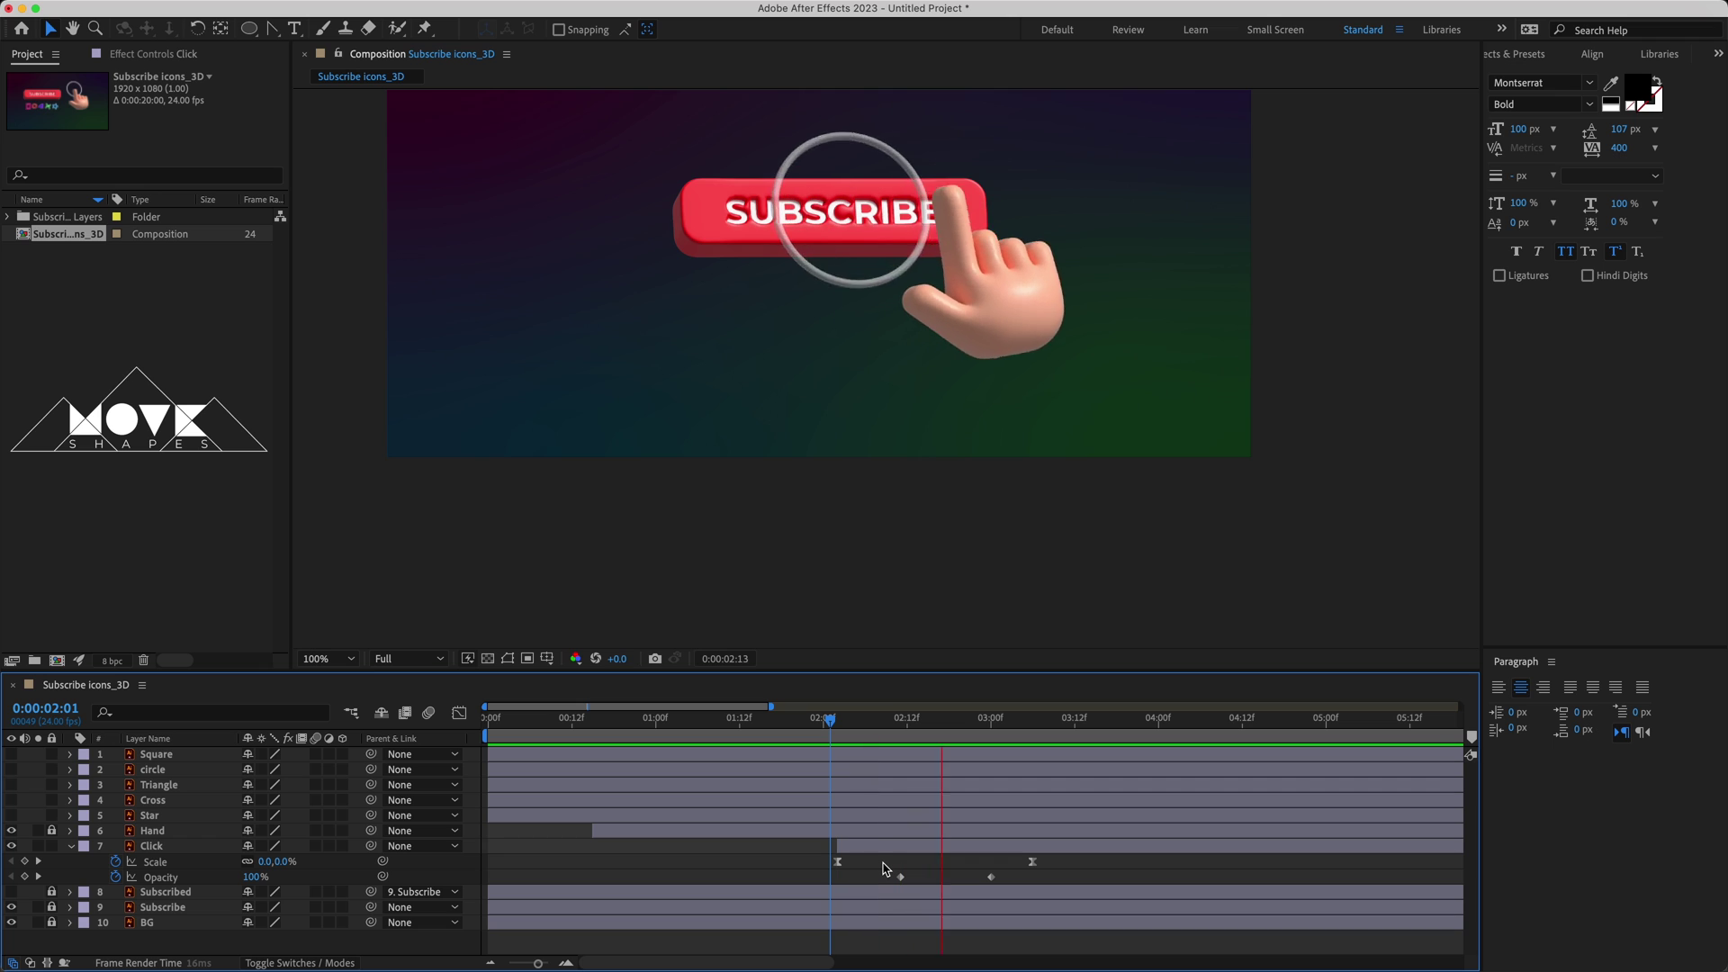
mouse_move(843, 826)
left_mouse_down()
mouse_move(881, 772)
mouse_move(863, 804)
mouse_move(915, 808)
left_mouse_up()
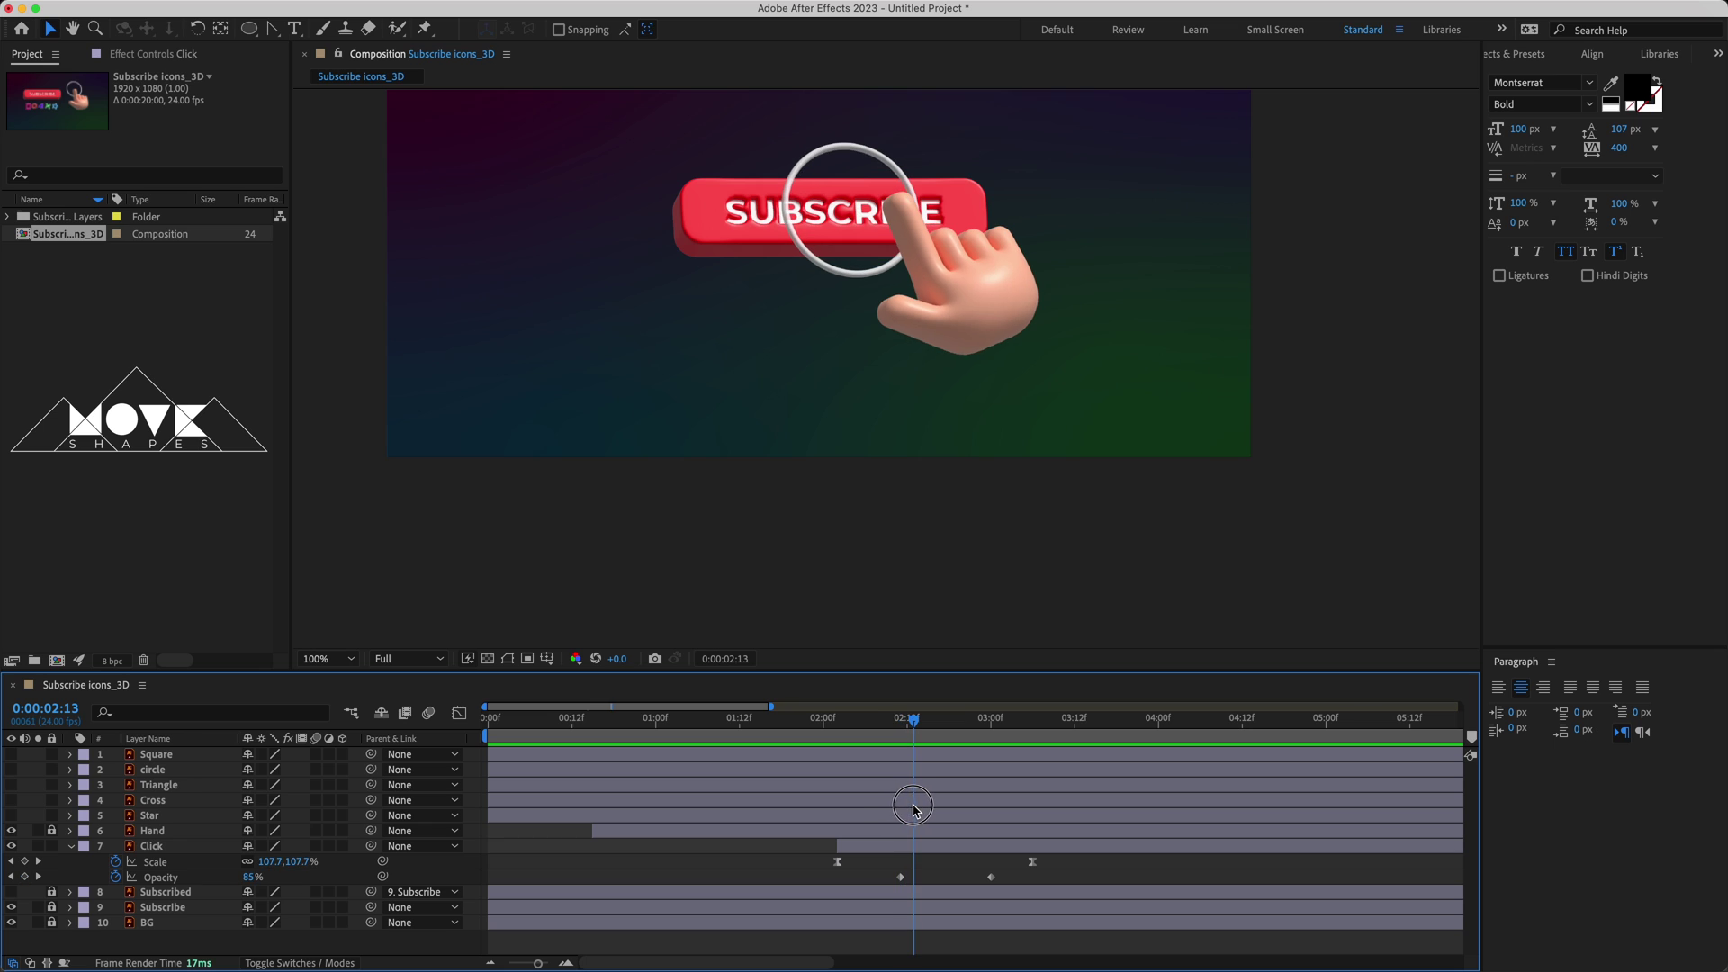
left_click(71, 847)
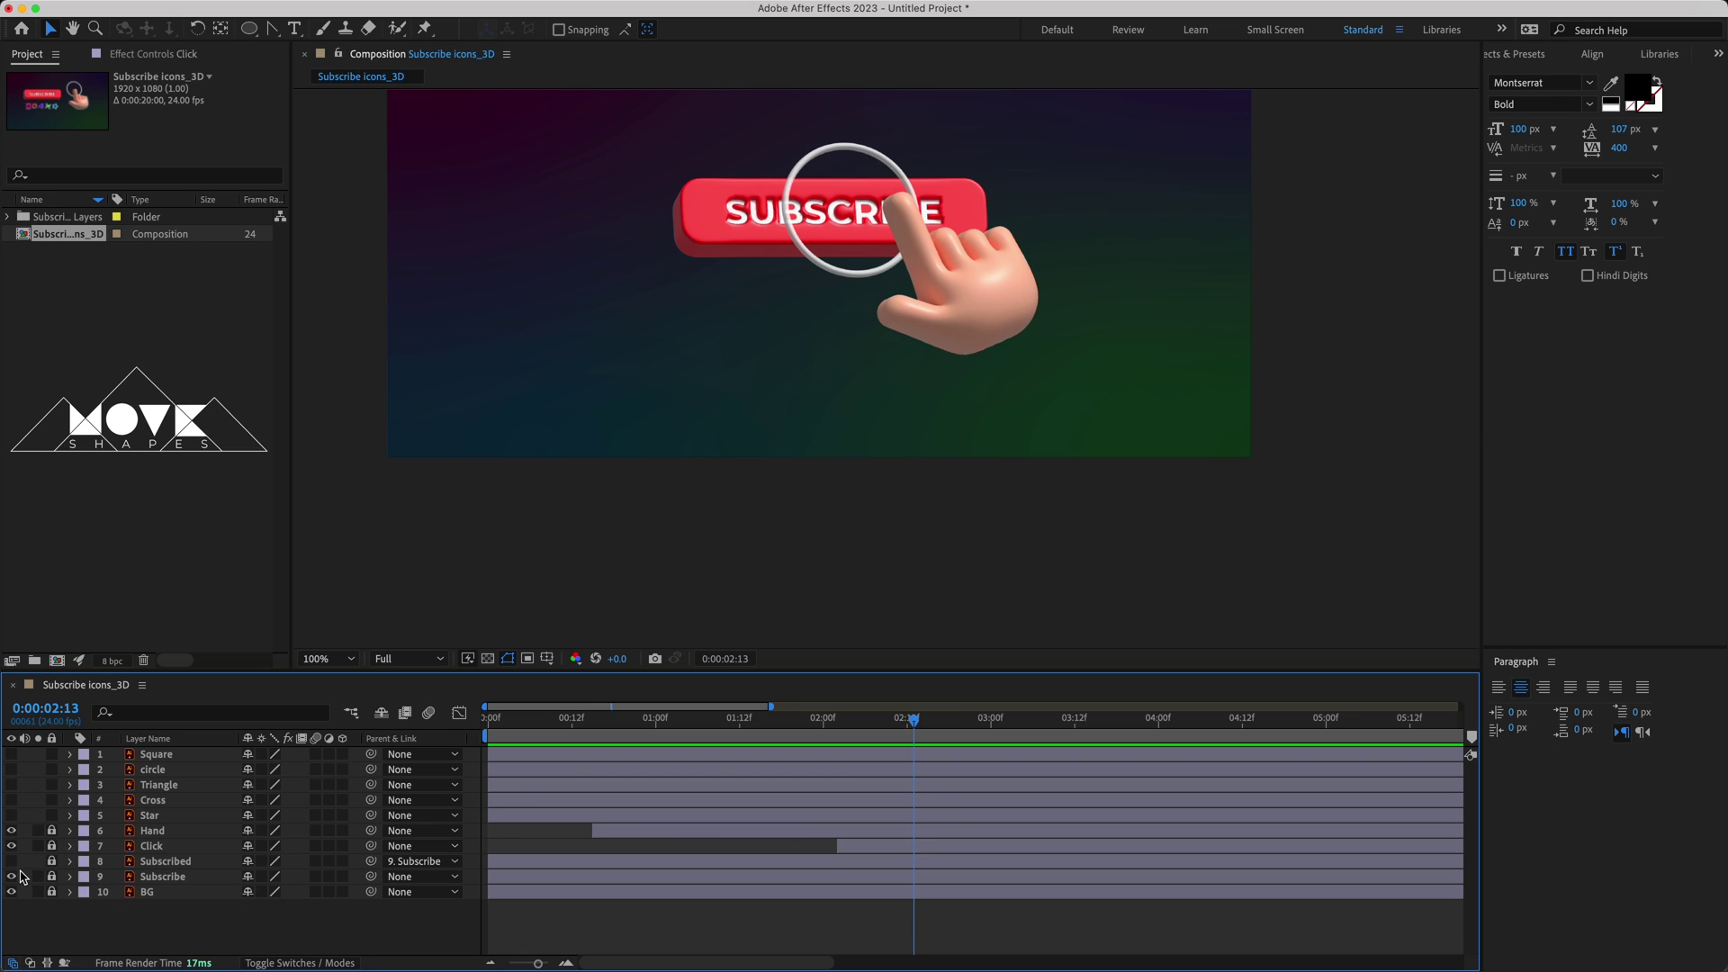
- Show and unlock the Subscribed layer, then draw a large circular ellipse mask centred on the button
left_click(11, 861)
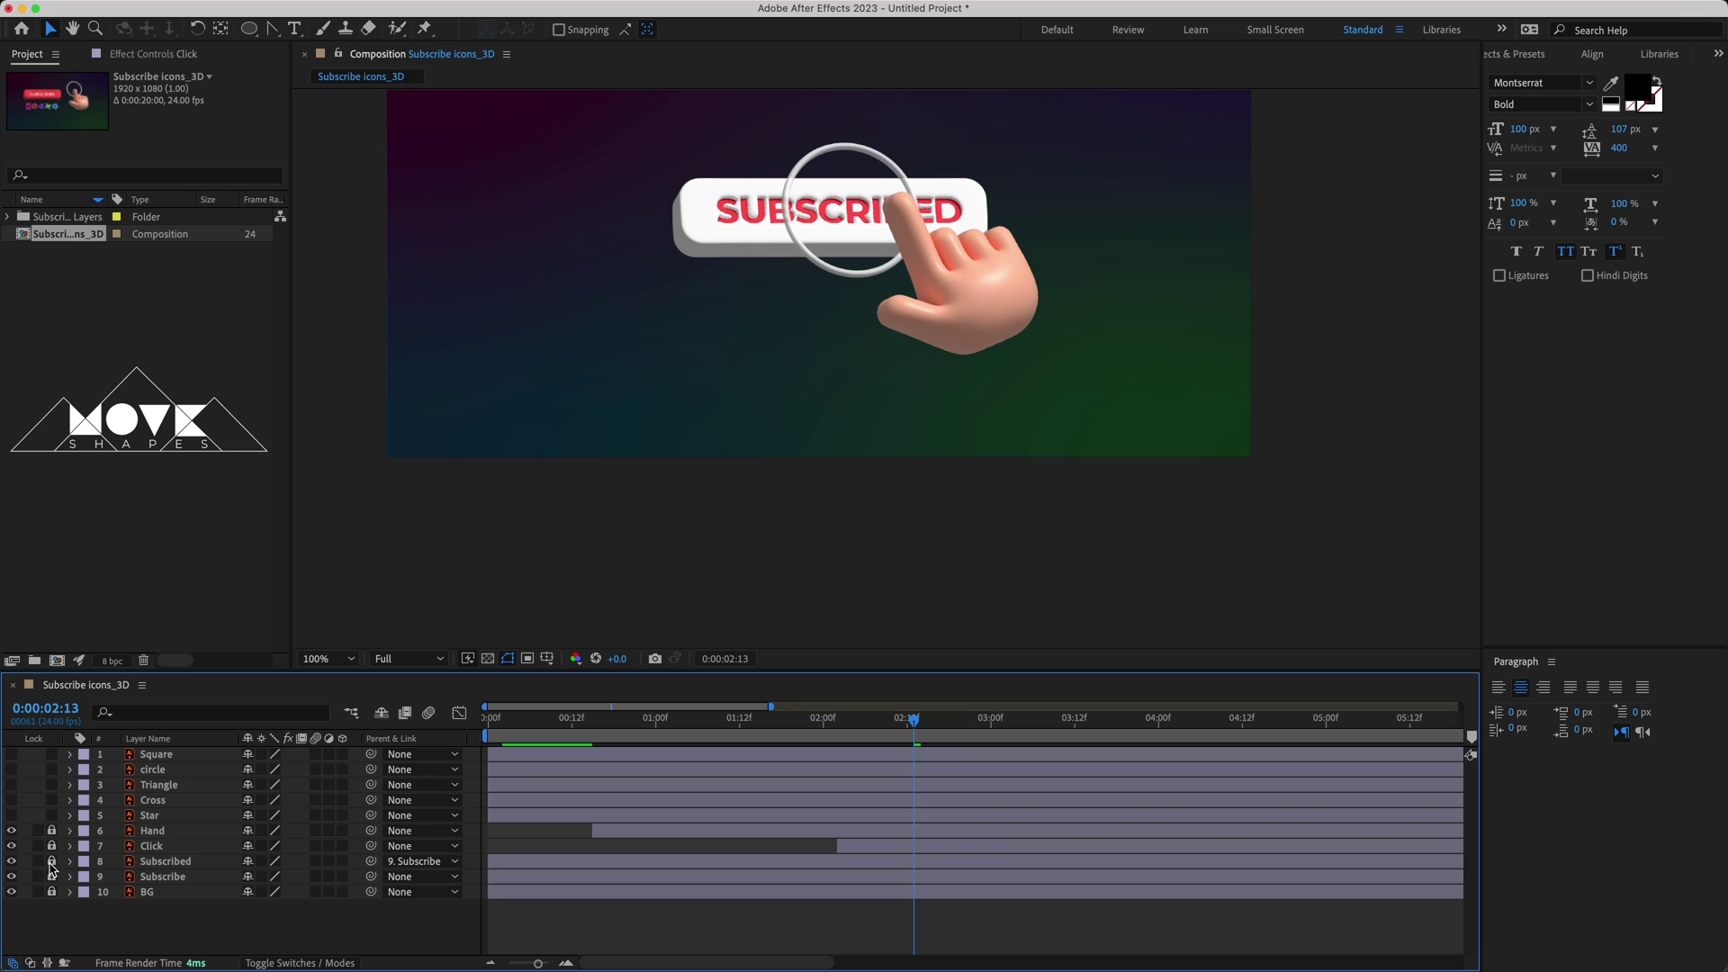
left_click(51, 861)
left_click(144, 867)
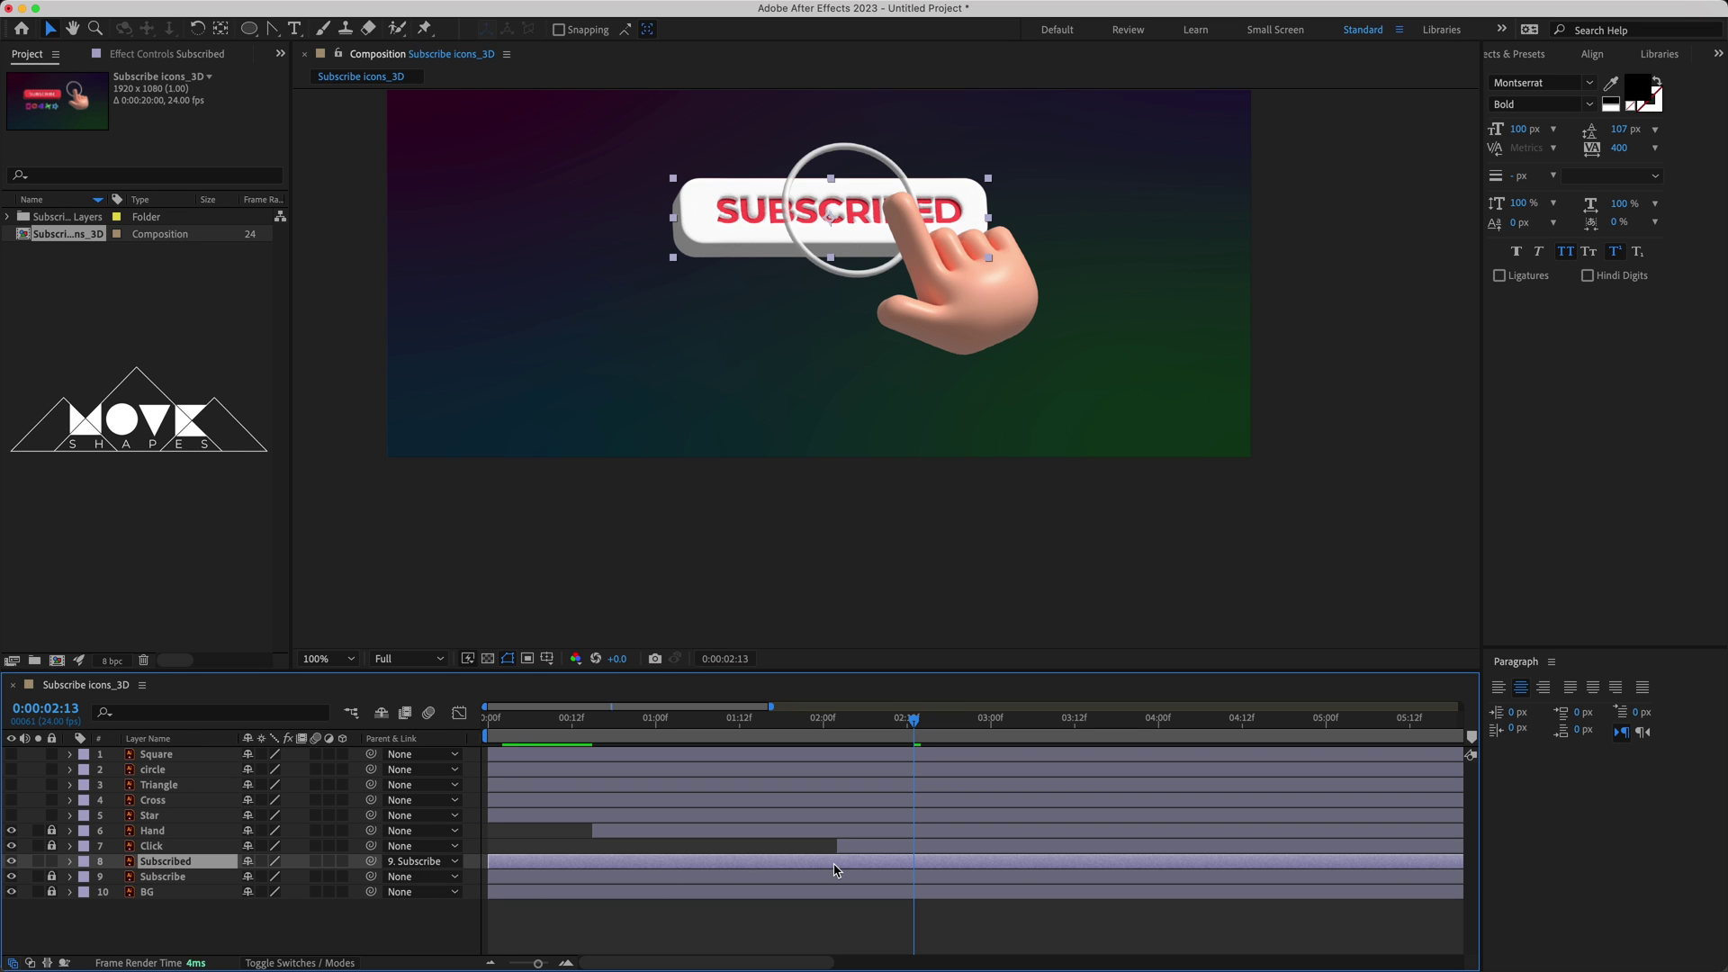
left_click_drag(249, 28, 293, 66)
scroll(1092, 375, "up", 2)
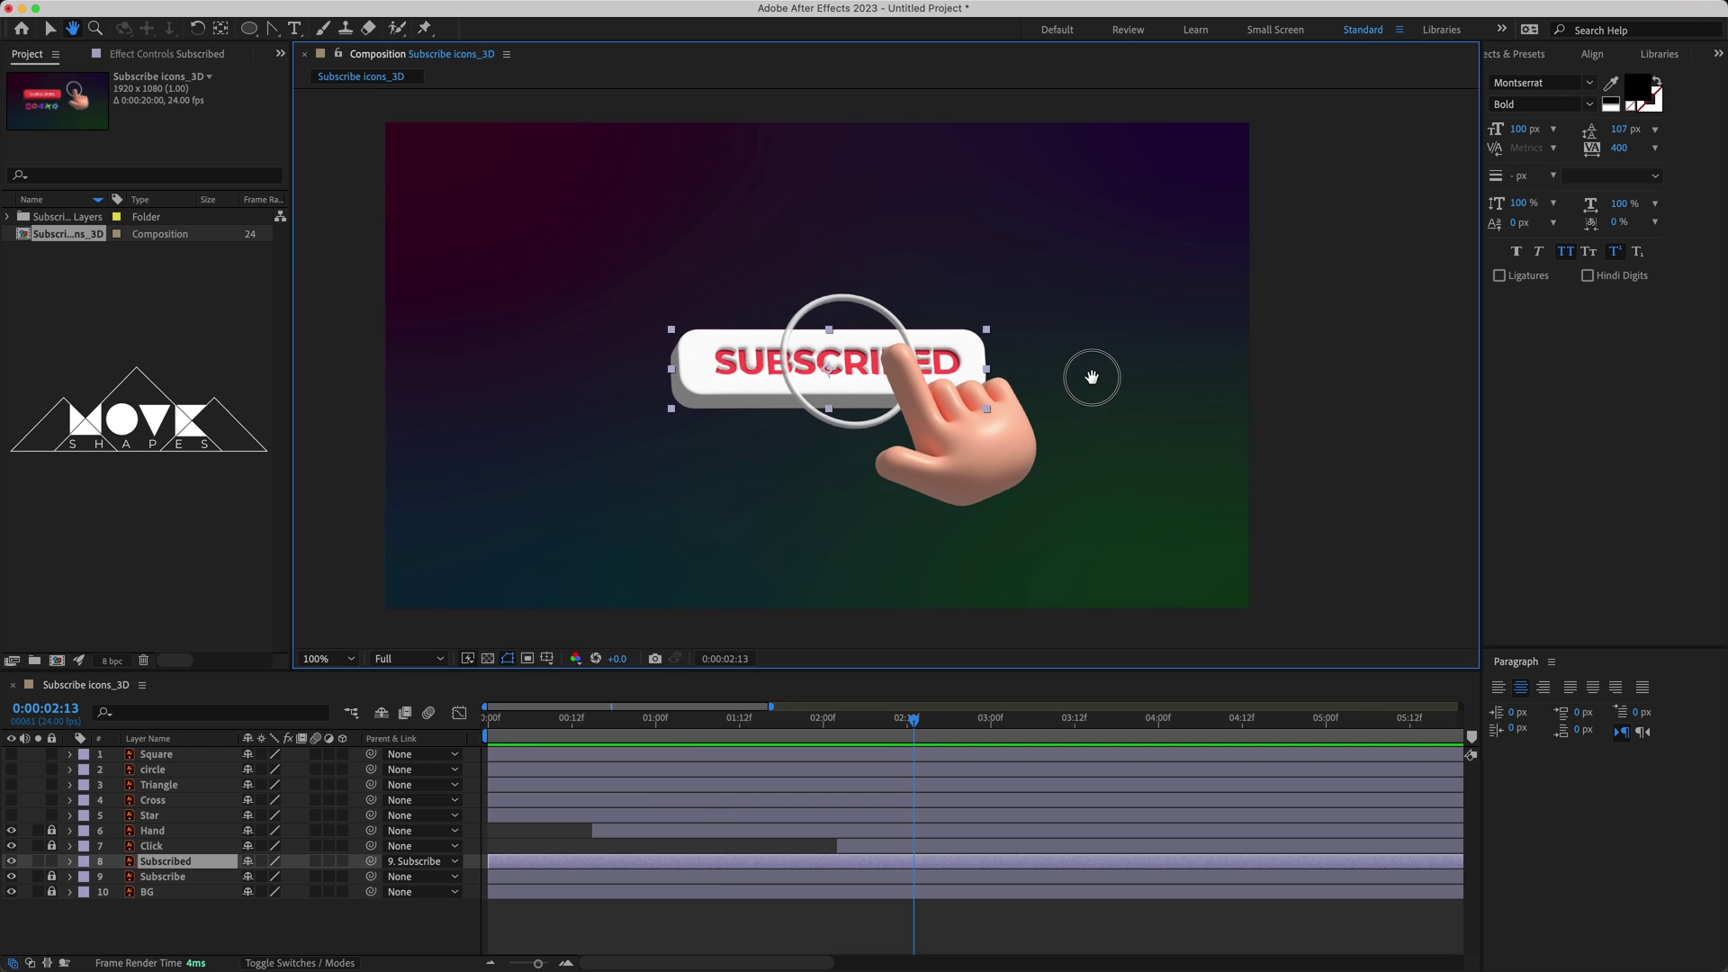
scroll(1098, 360, "up", 3)
left_click_drag(665, 211, 1007, 555)
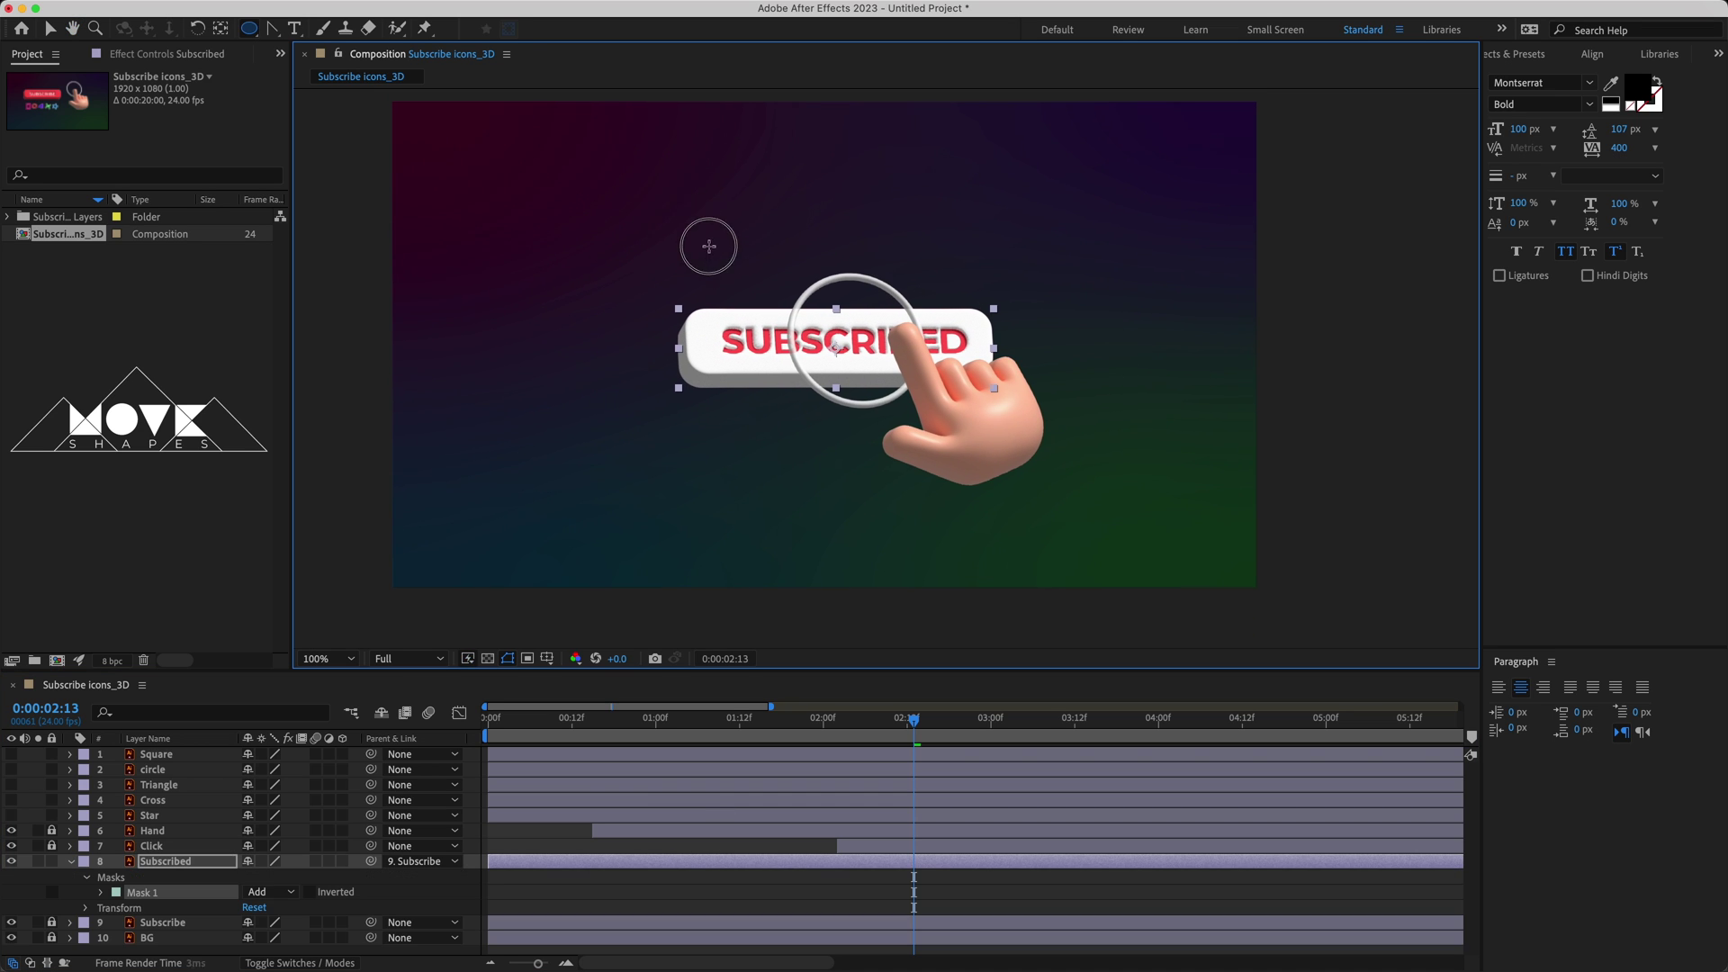
left_click(53, 33)
left_click_drag(844, 555, 839, 522)
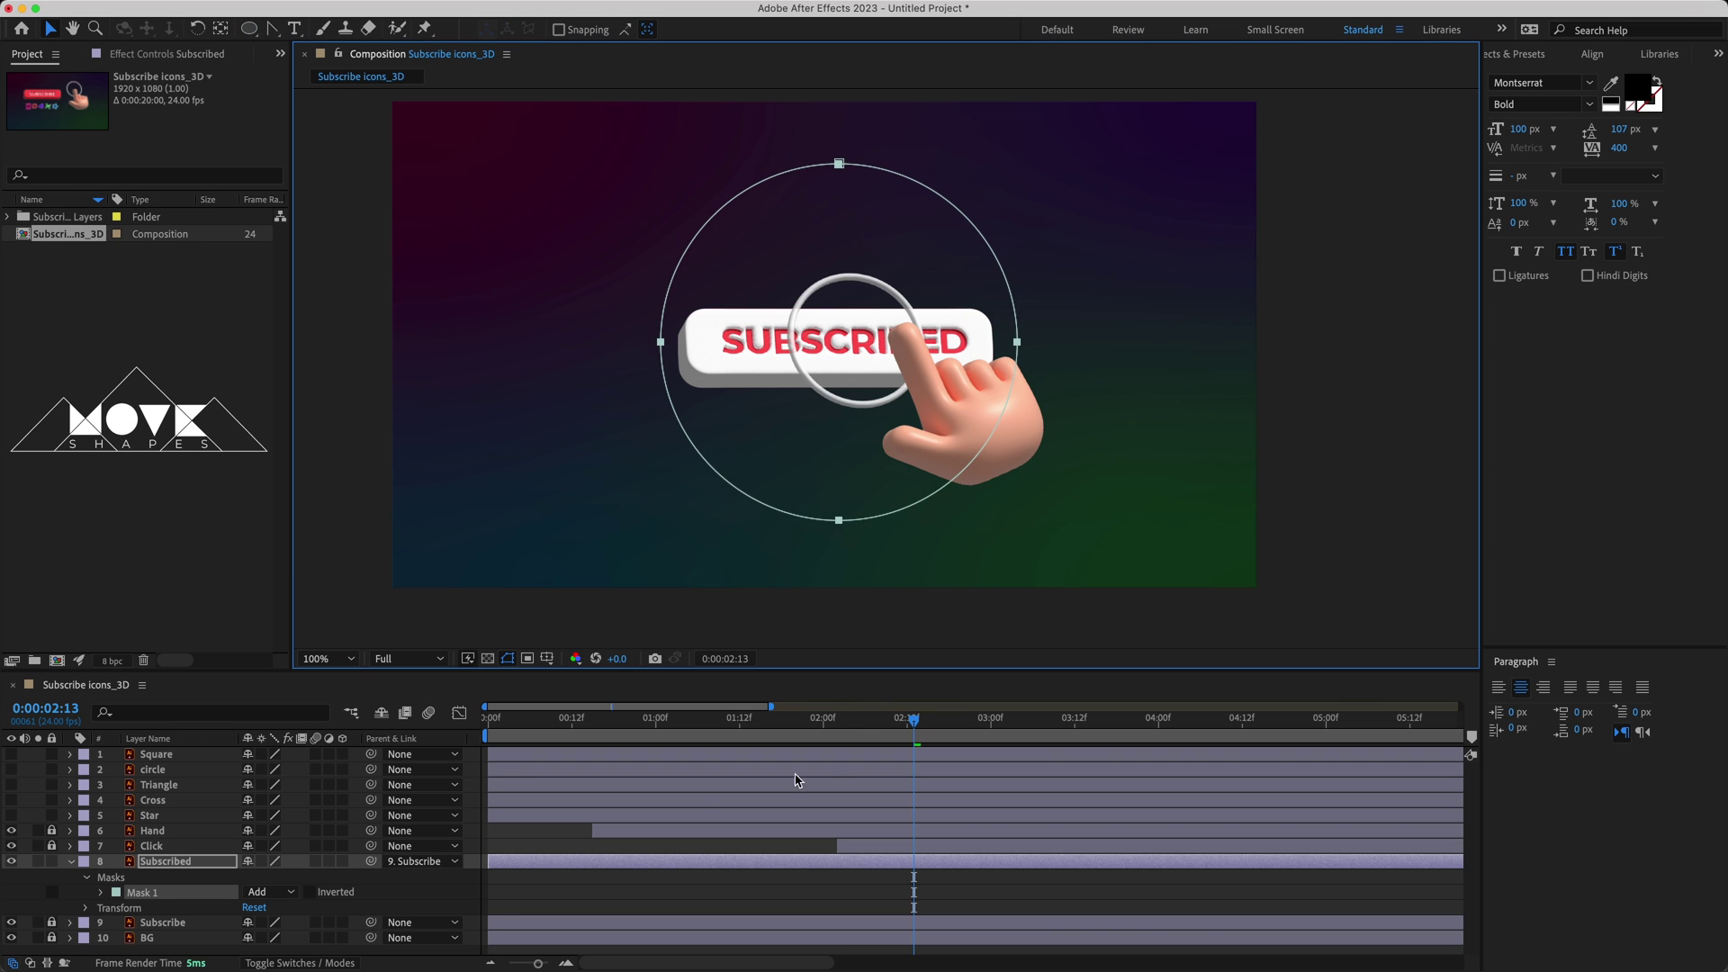
- Keyframe the Mask Path at full size, shift it later, and trim the layer to start at the tap
left_click(101, 893)
left_click(131, 902)
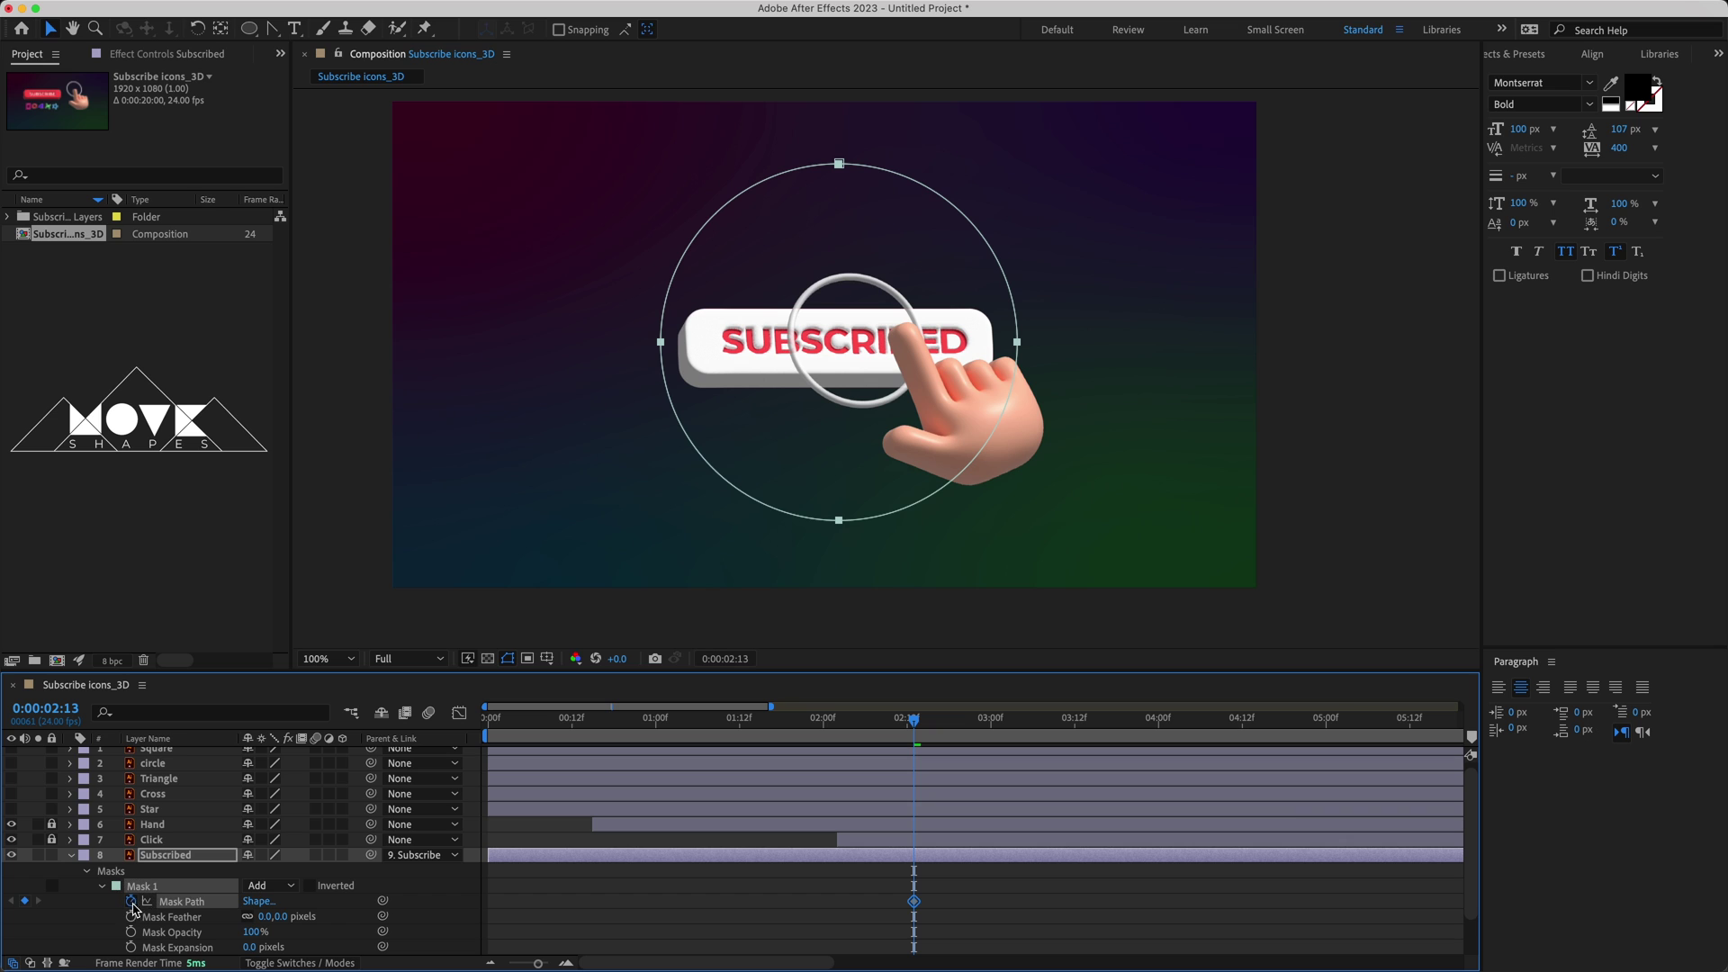
left_click(907, 862)
key("u")
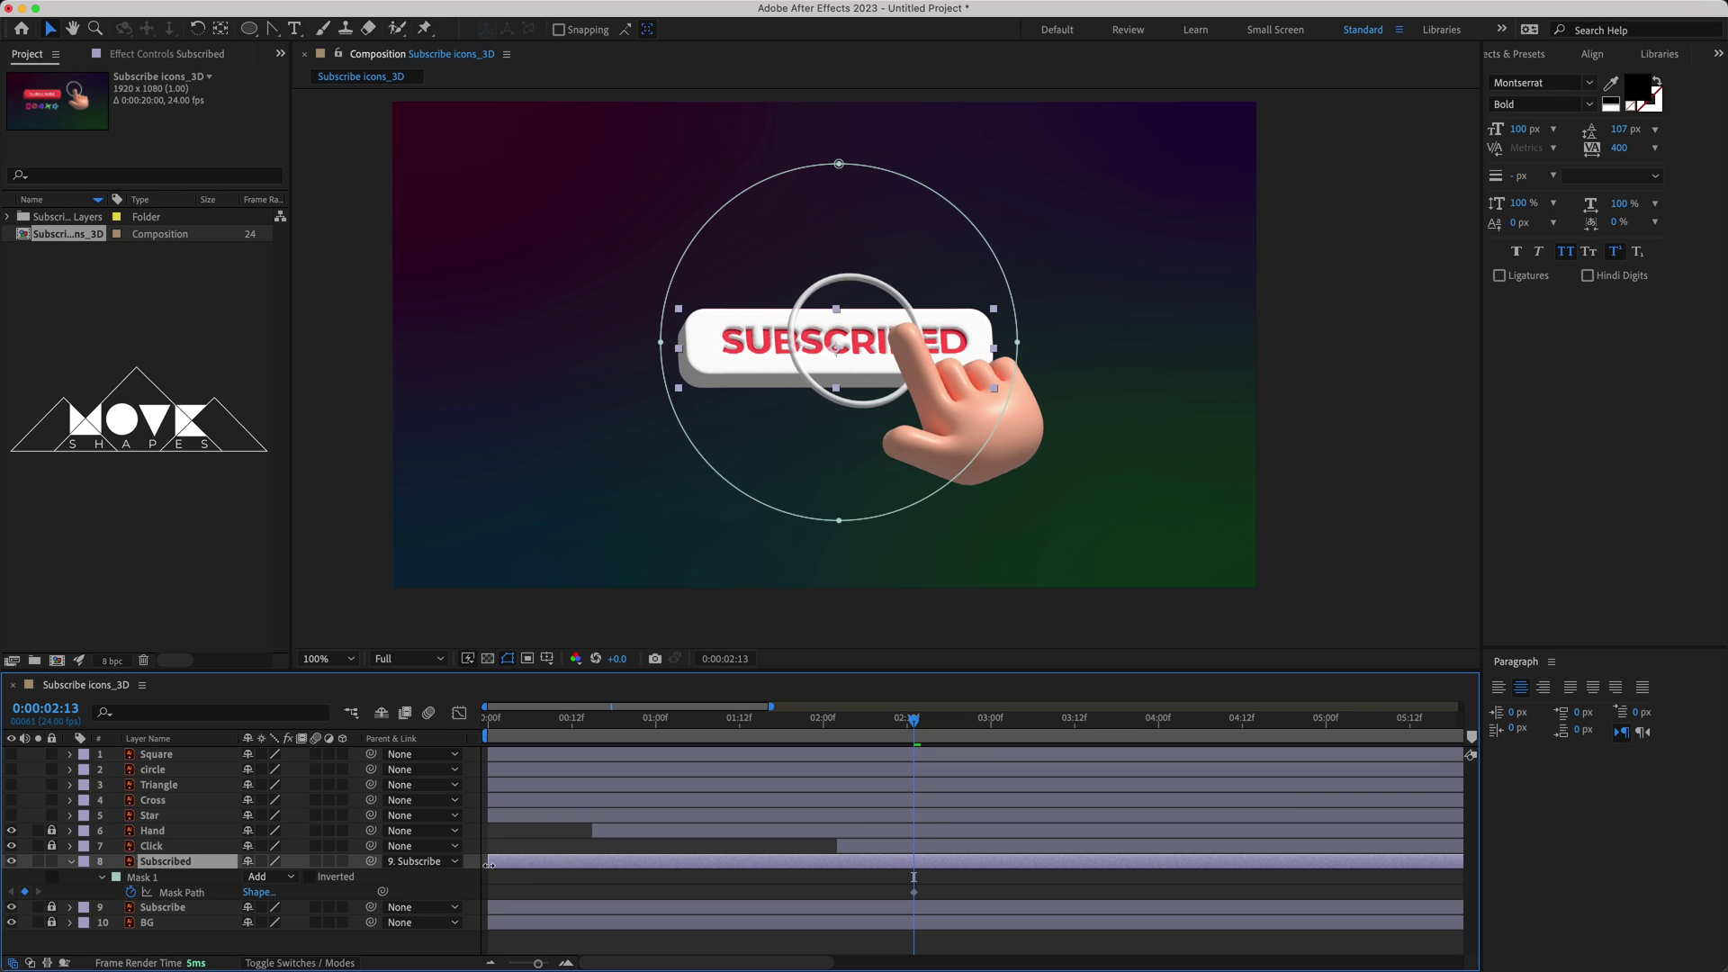
left_click_drag(911, 725, 865, 747)
left_click_drag(914, 891, 956, 894)
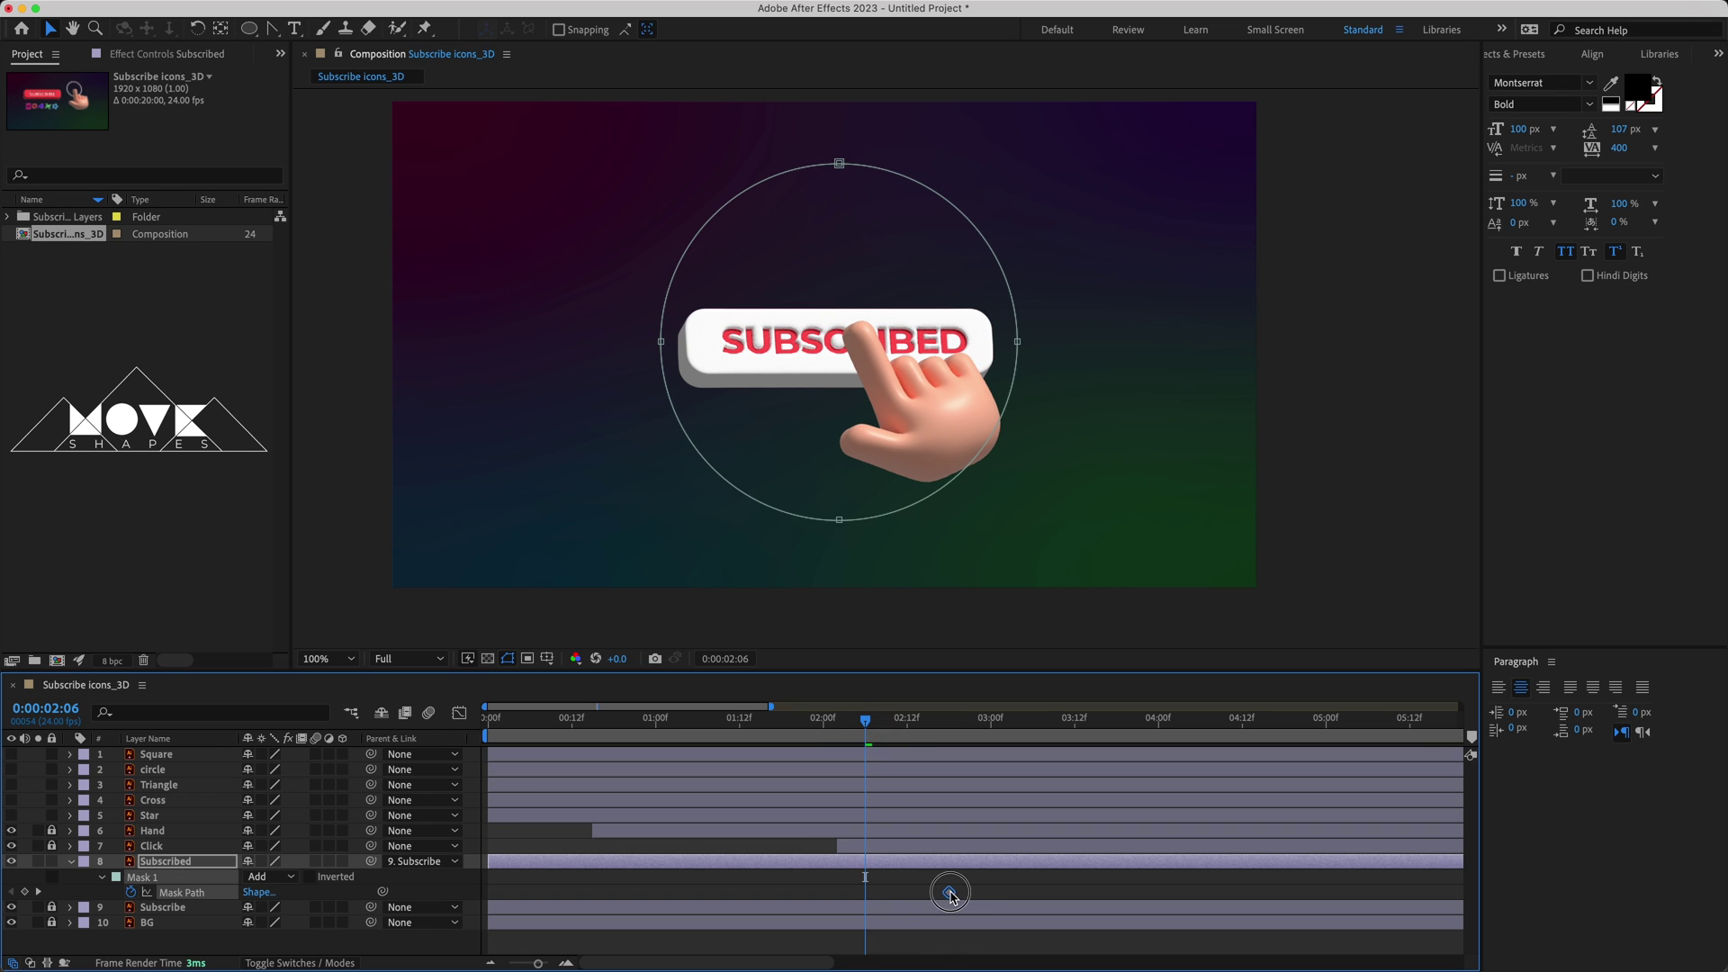
left_click_drag(490, 864, 867, 880)
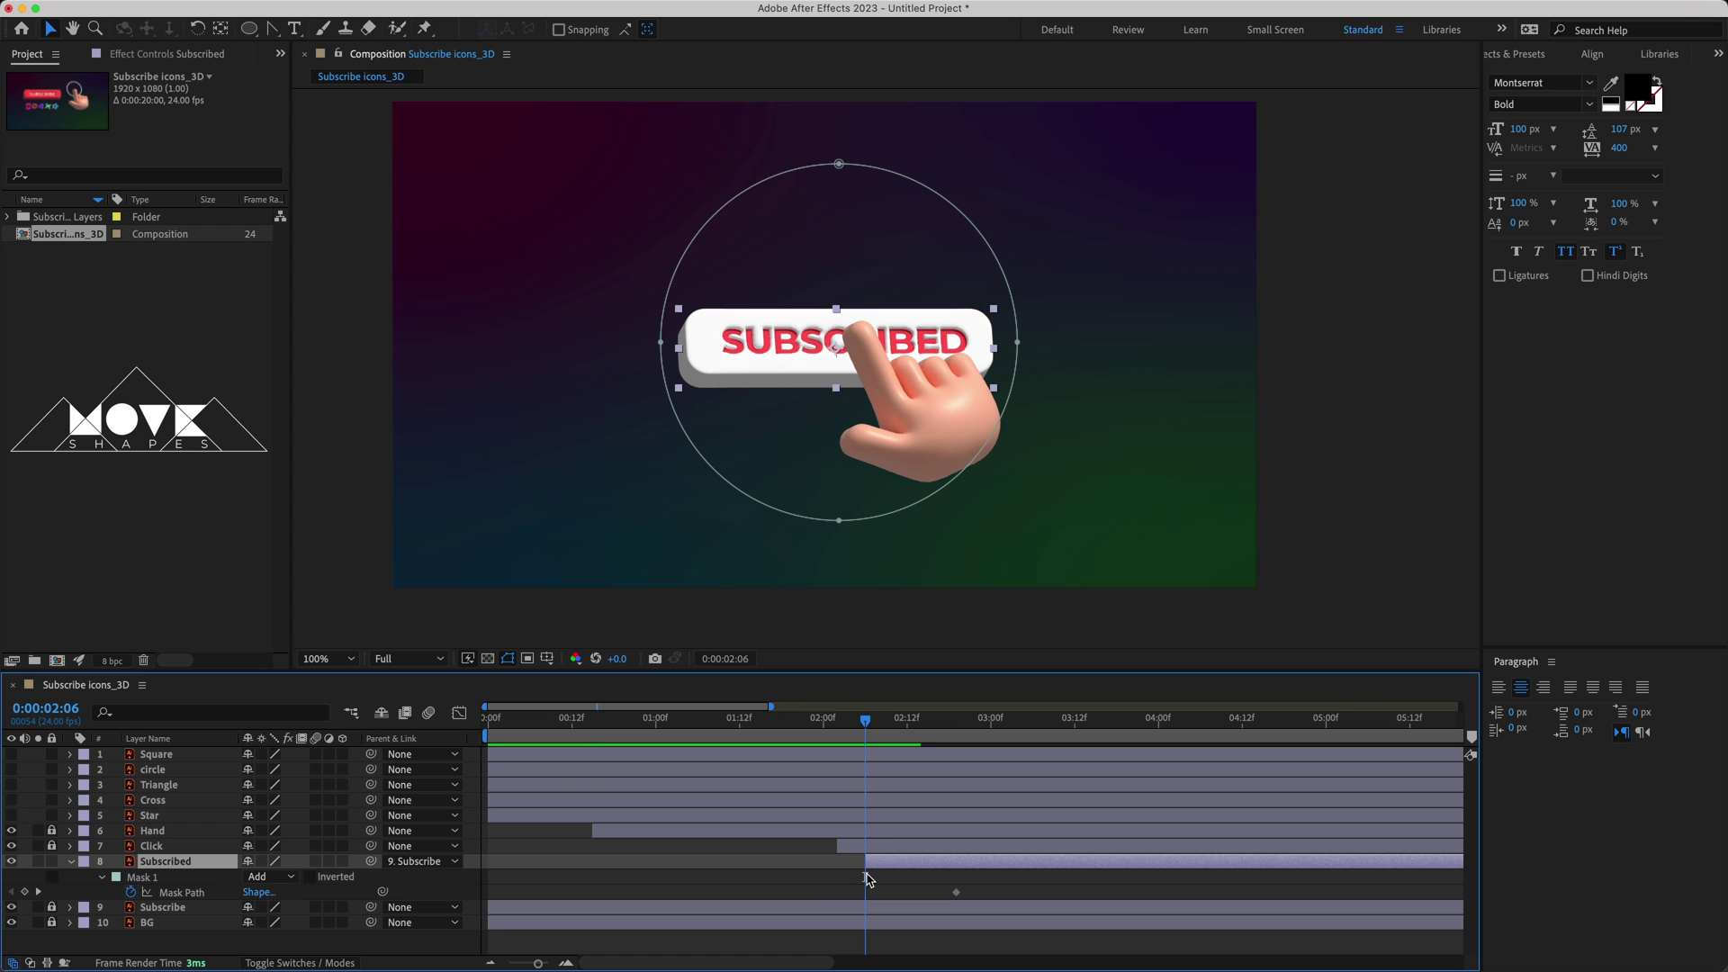
- At 2:06, shrink the mask to a tiny dot under the fingertip
double_click(839, 521)
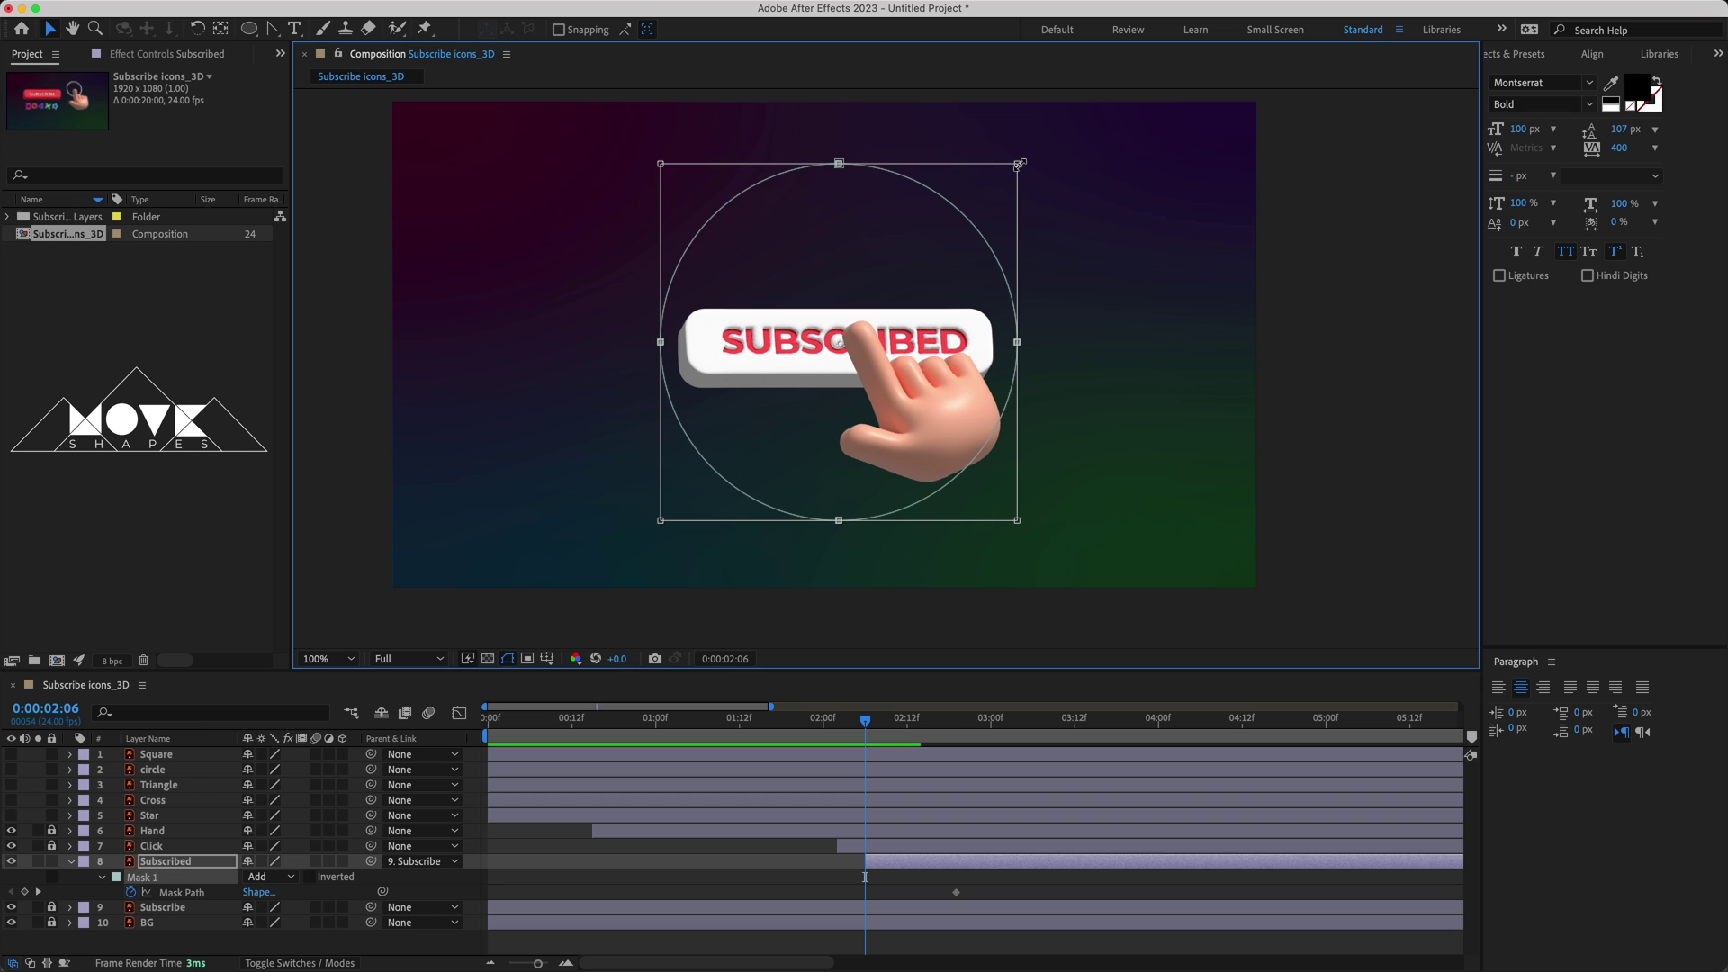
left_click_drag(1020, 164, 1018, 164)
left_click_drag(1020, 164, 841, 343)
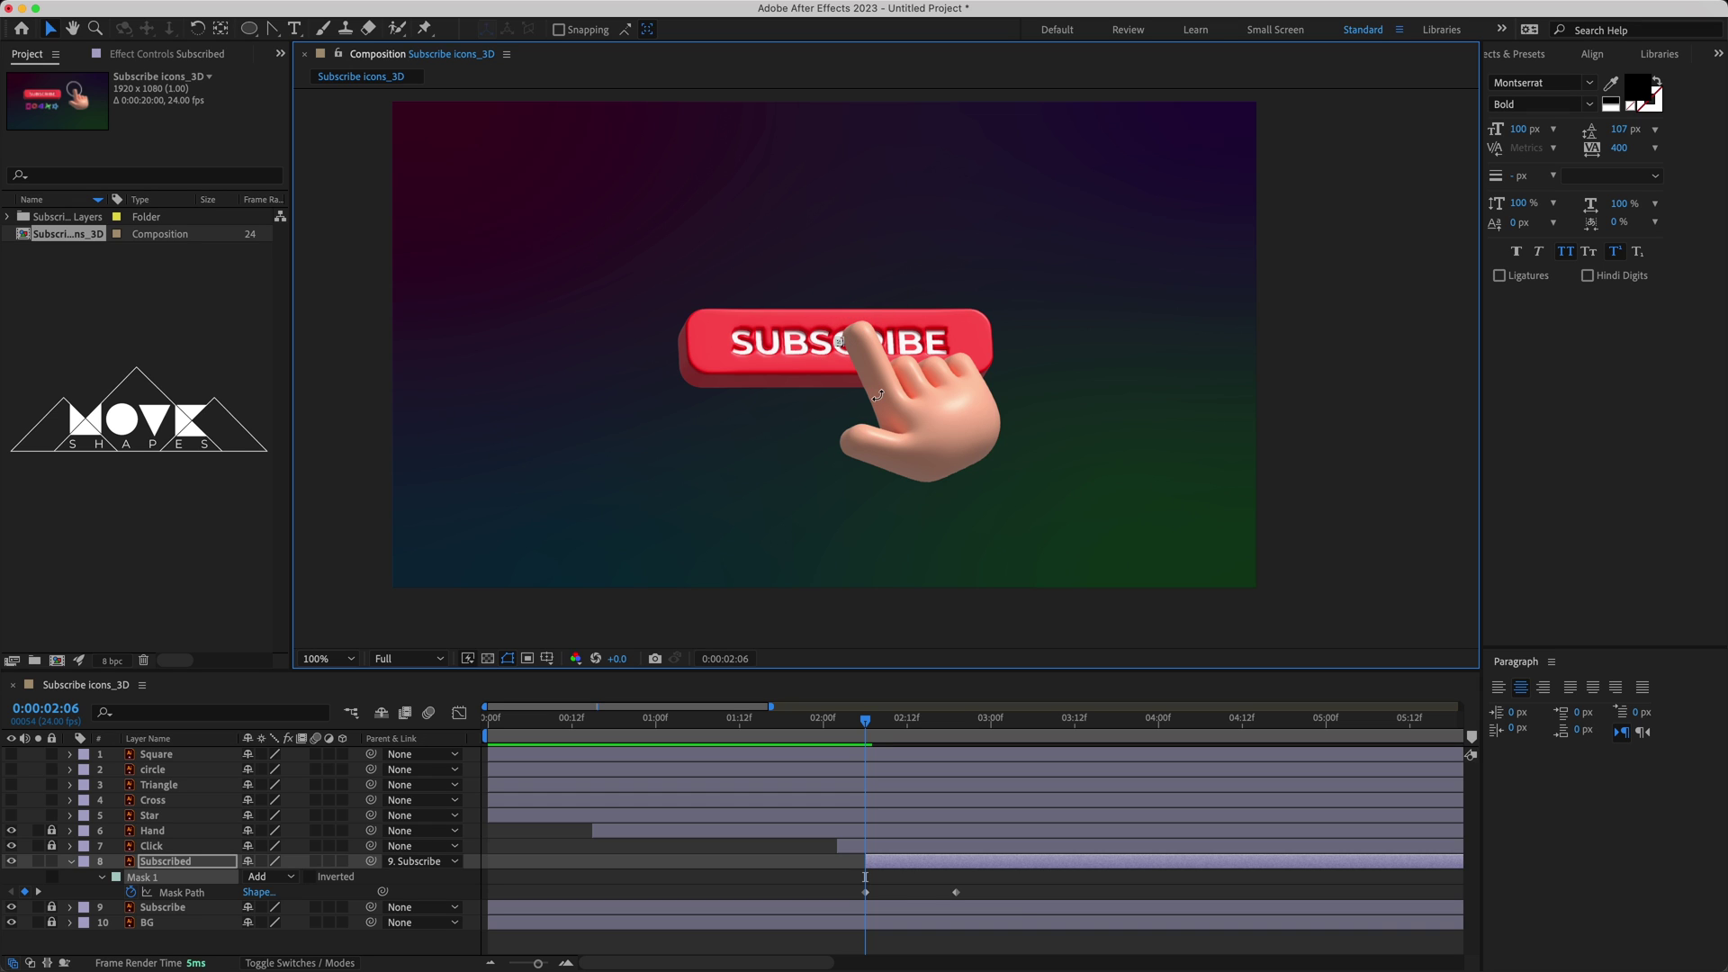
left_click(940, 889)
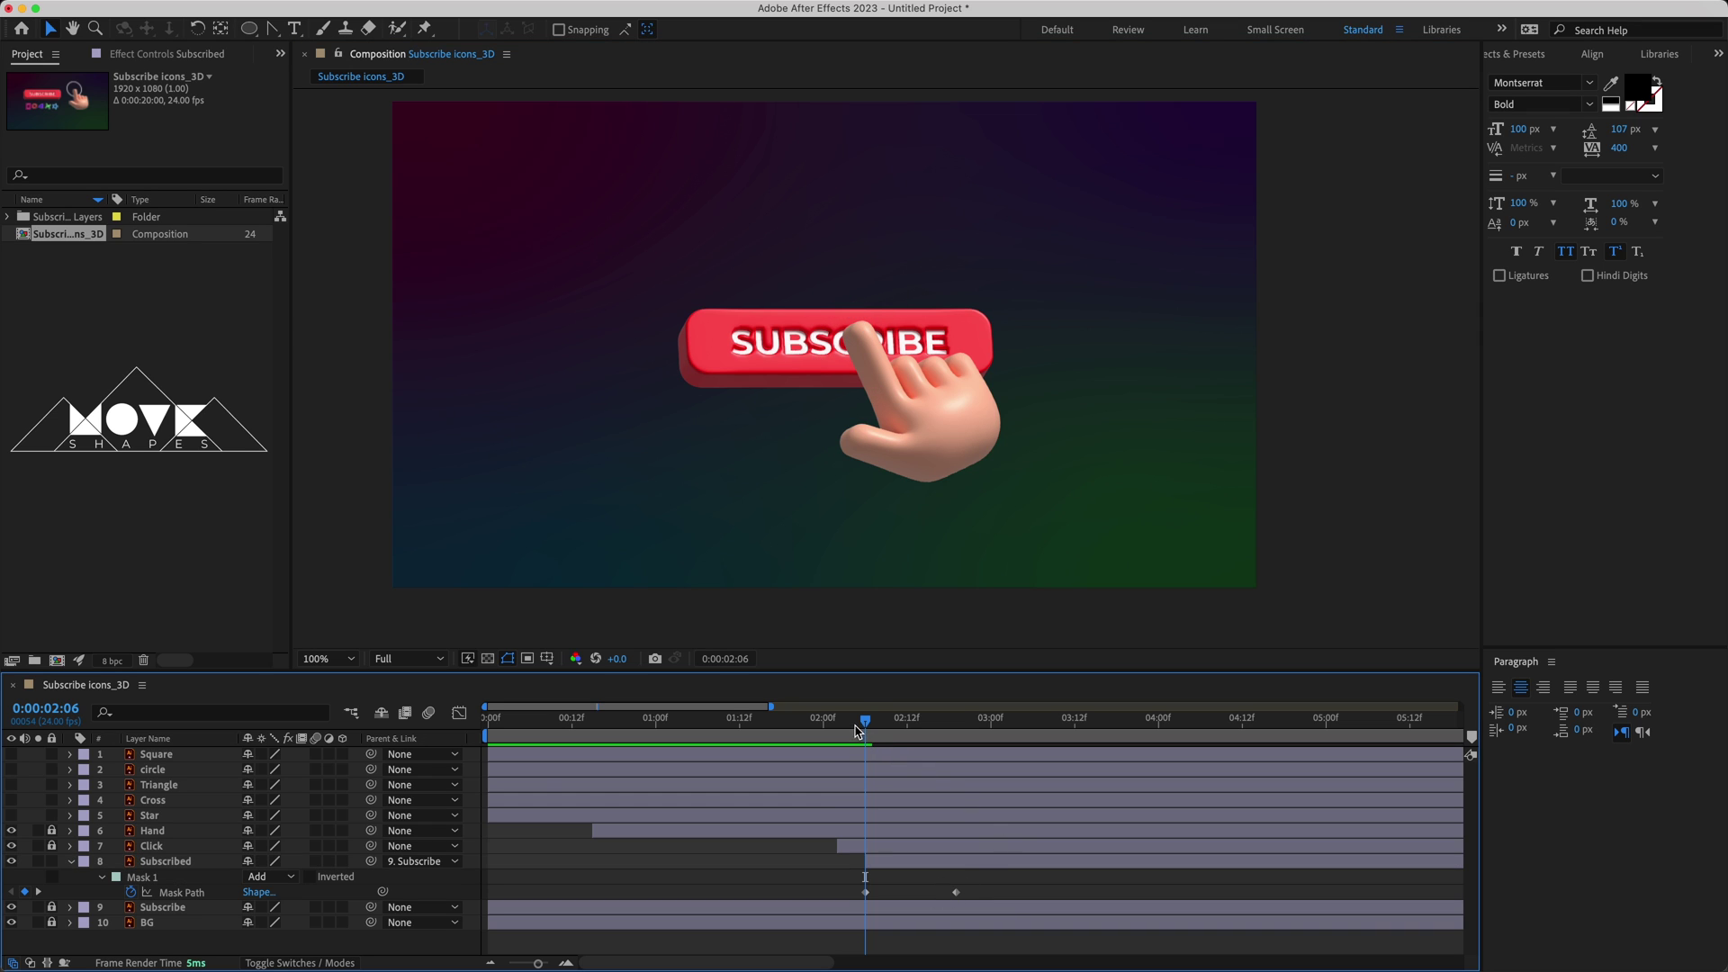
- Preview the SUBSCRIBED reveal growing from the fingertip, then collapse the Subscribed layer's mask properties
left_click_drag(856, 731, 946, 739)
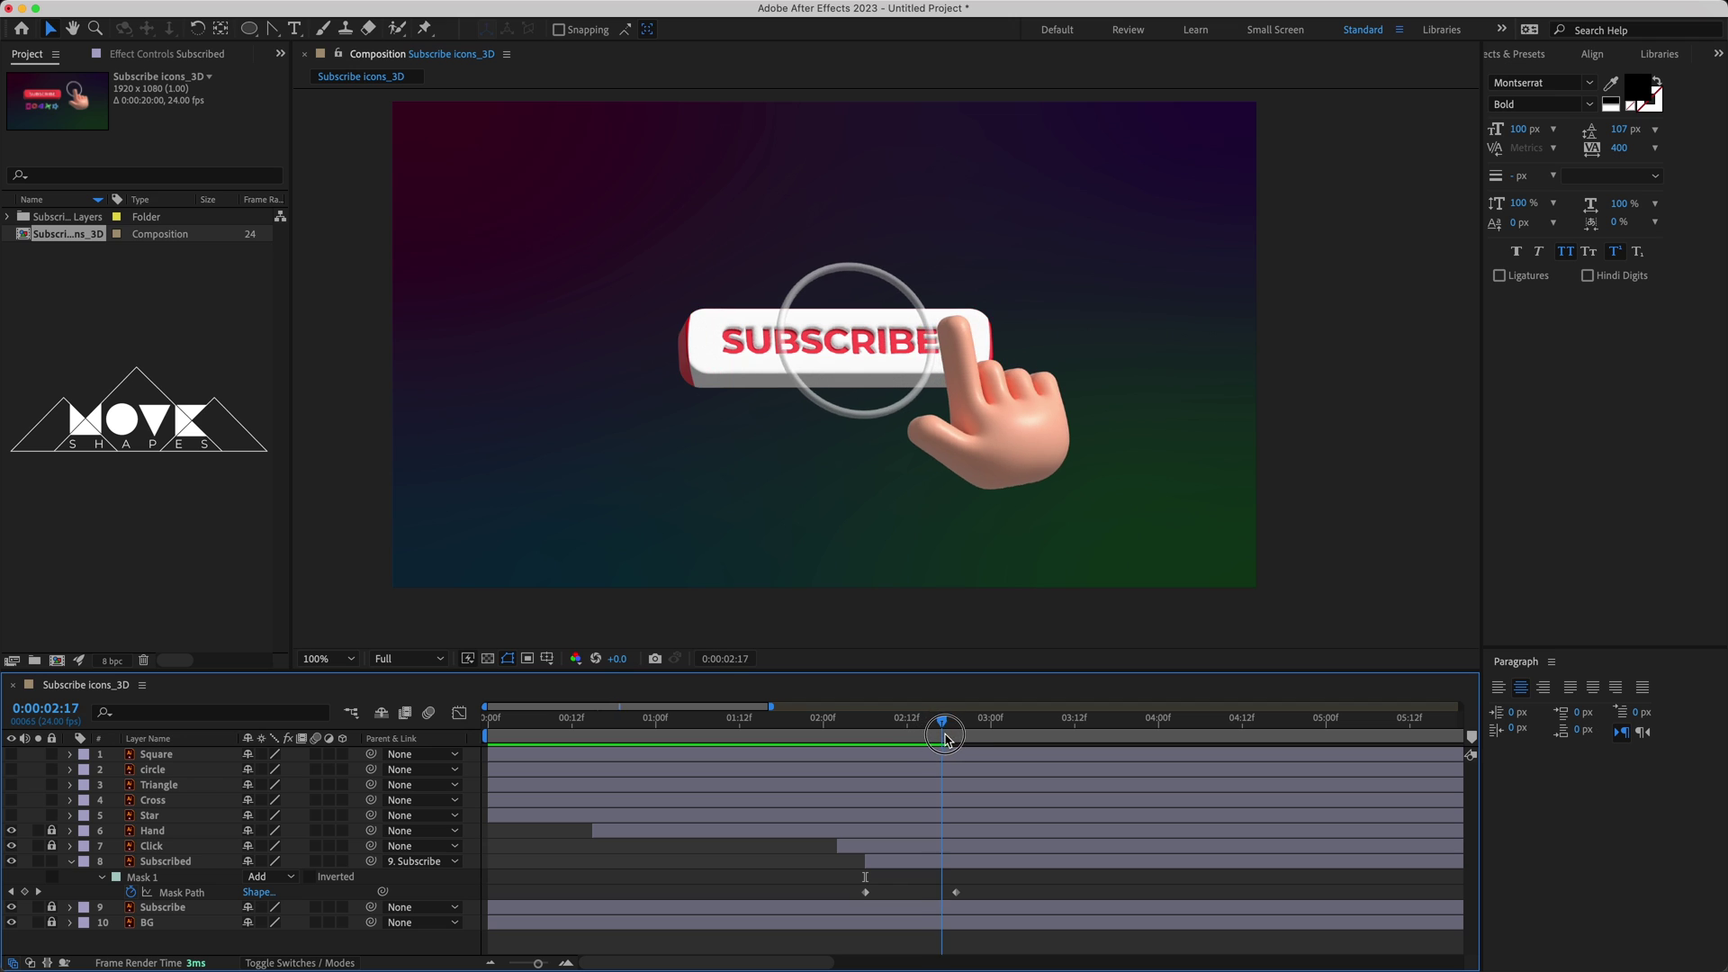
key("space")
key("space")
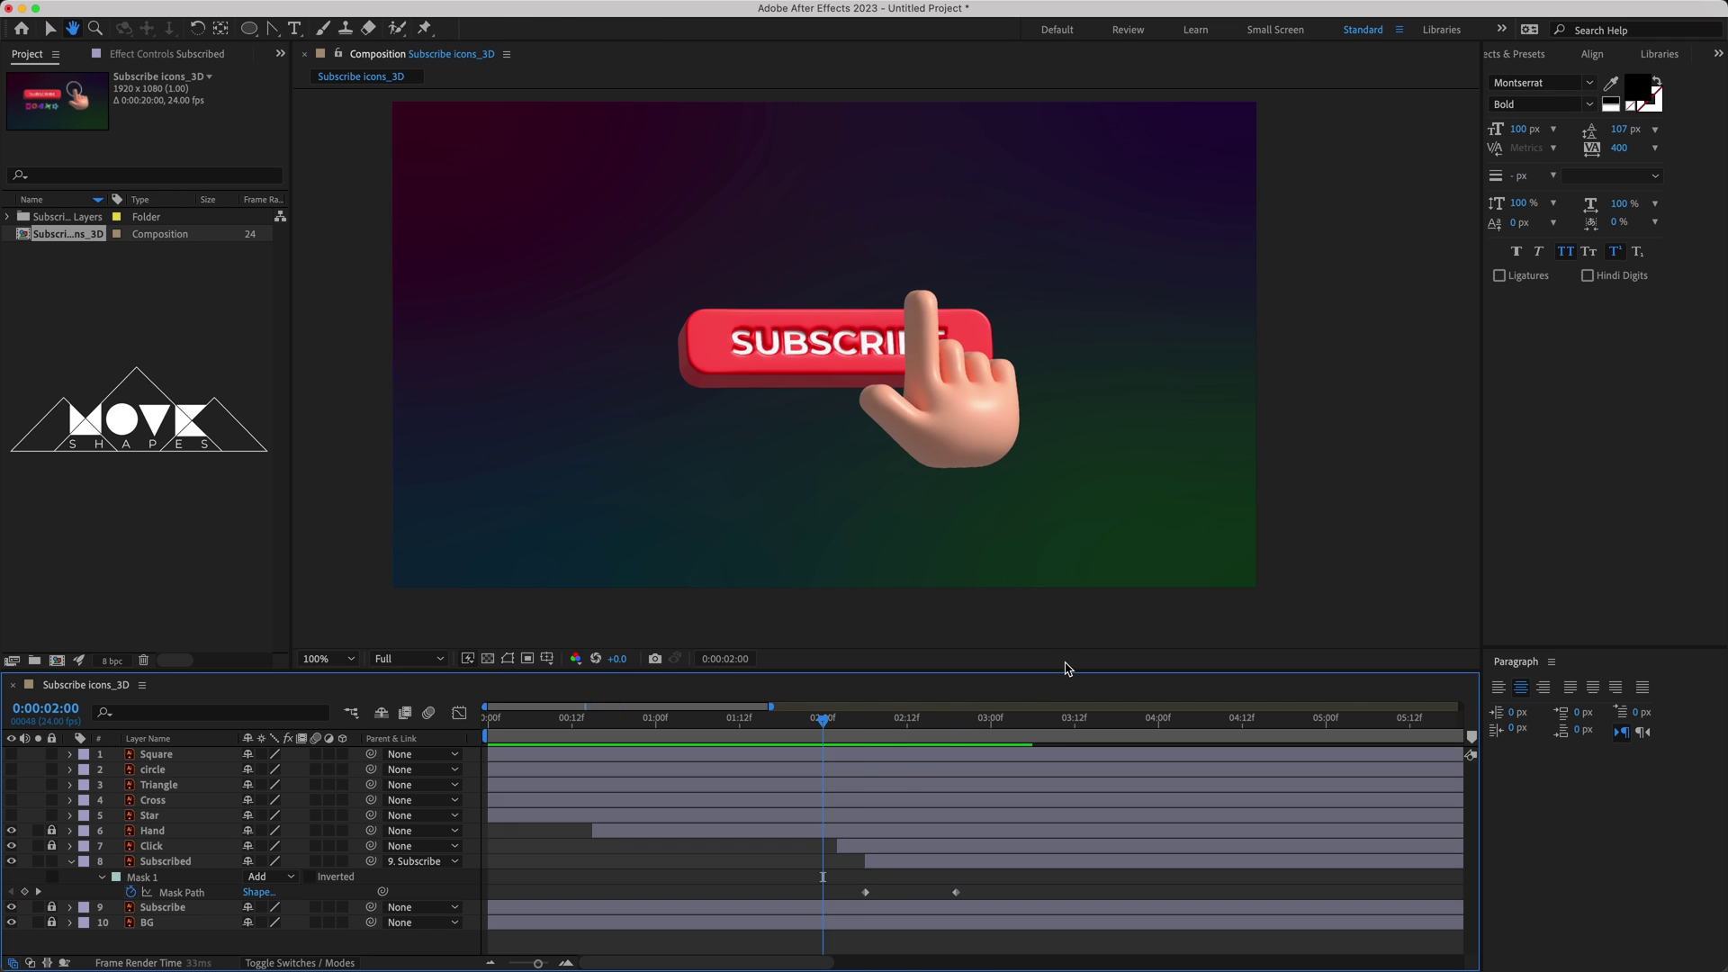
key("space")
left_click(787, 738)
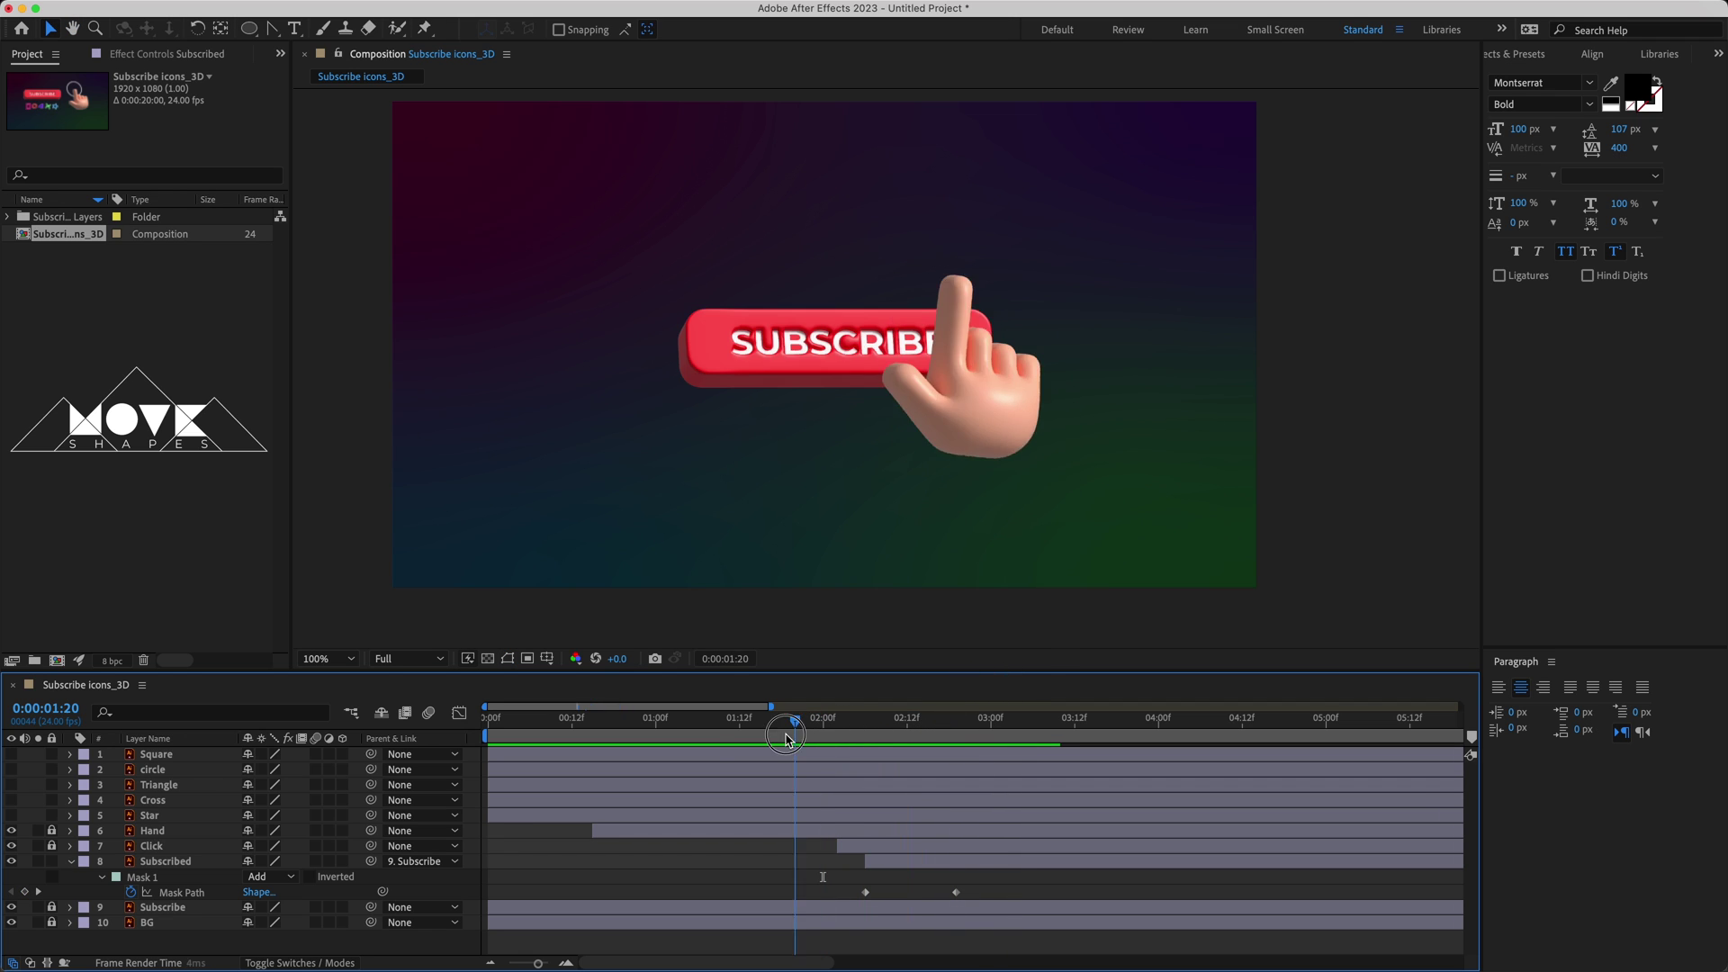
key("Home")
key("space")
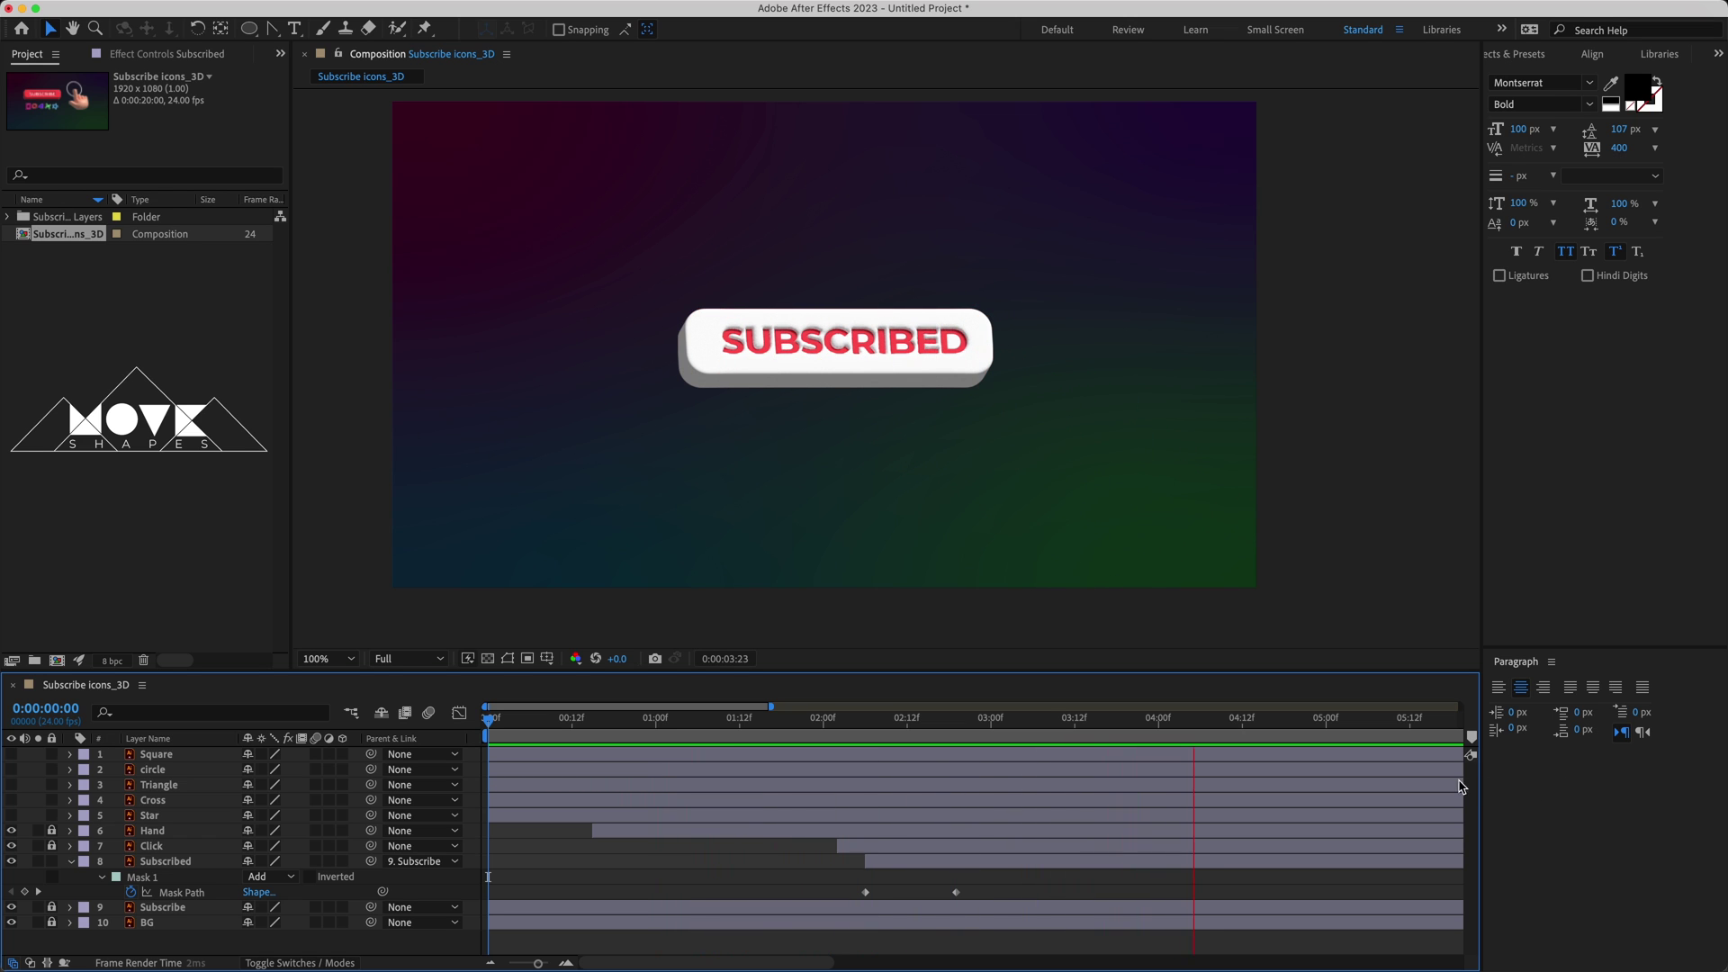
mouse_move(795, 717)
left_mouse_down()
mouse_move(1056, 752)
mouse_move(910, 786)
left_mouse_up()
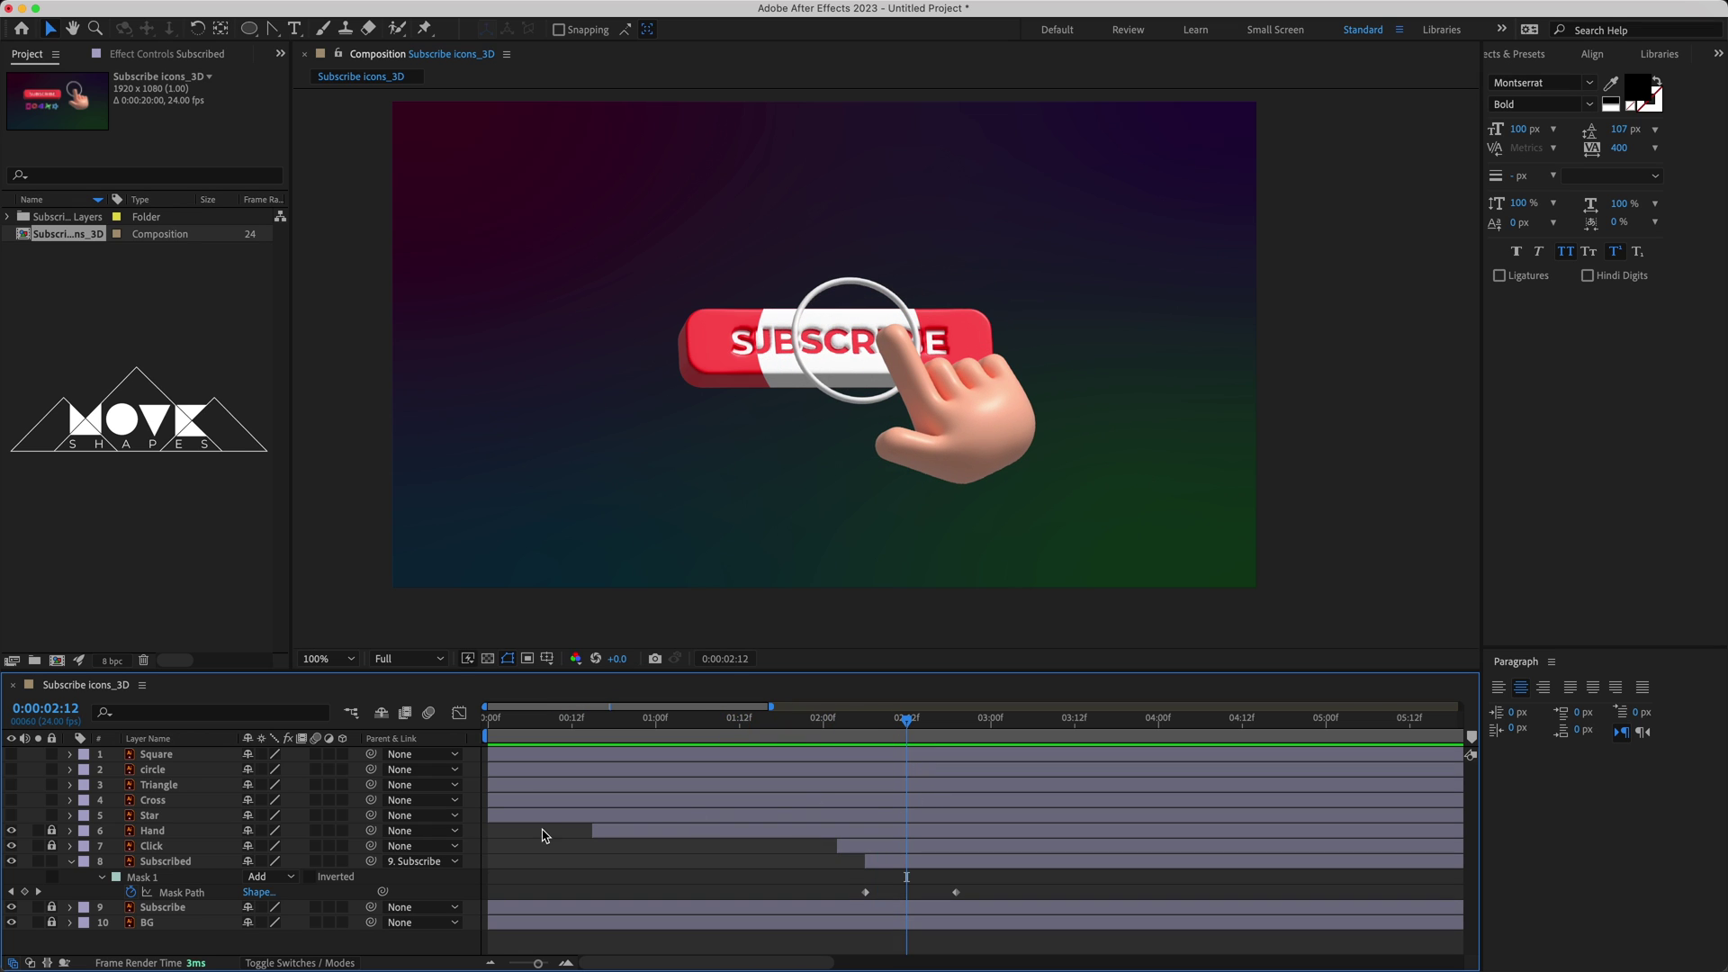
left_click(72, 861)
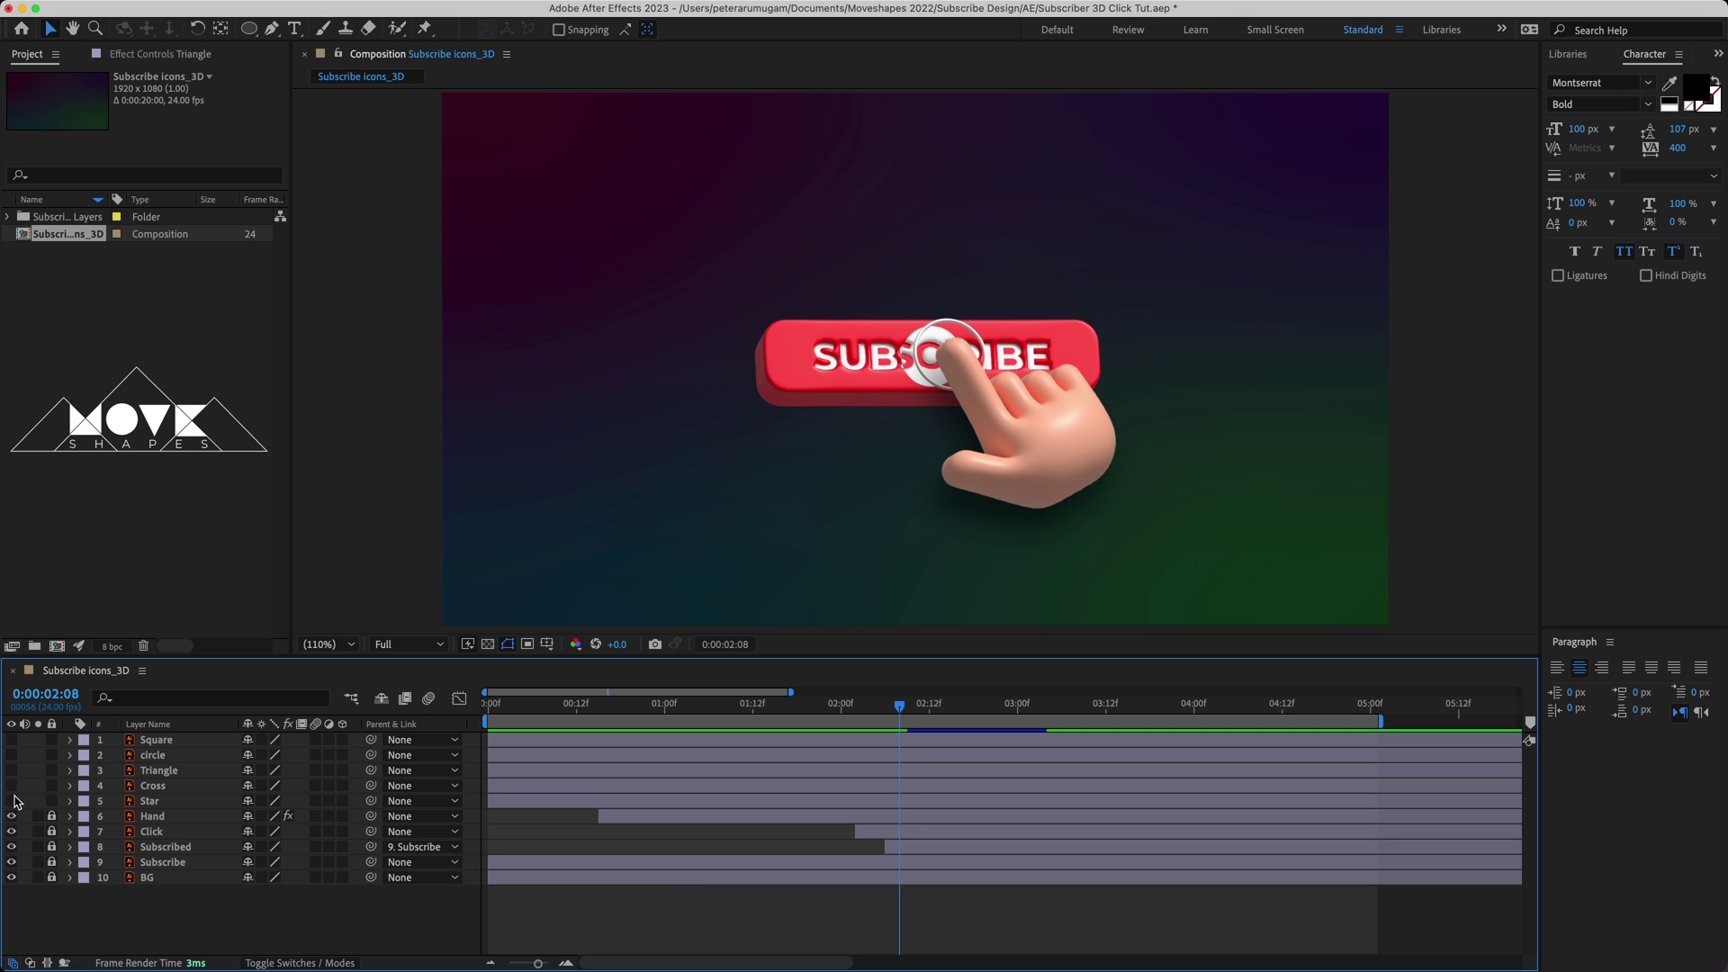
- Show the five shape layers and stack the square, circle, triangle, cross and star on the Subscribe button
left_click_drag(12, 801, 11, 740)
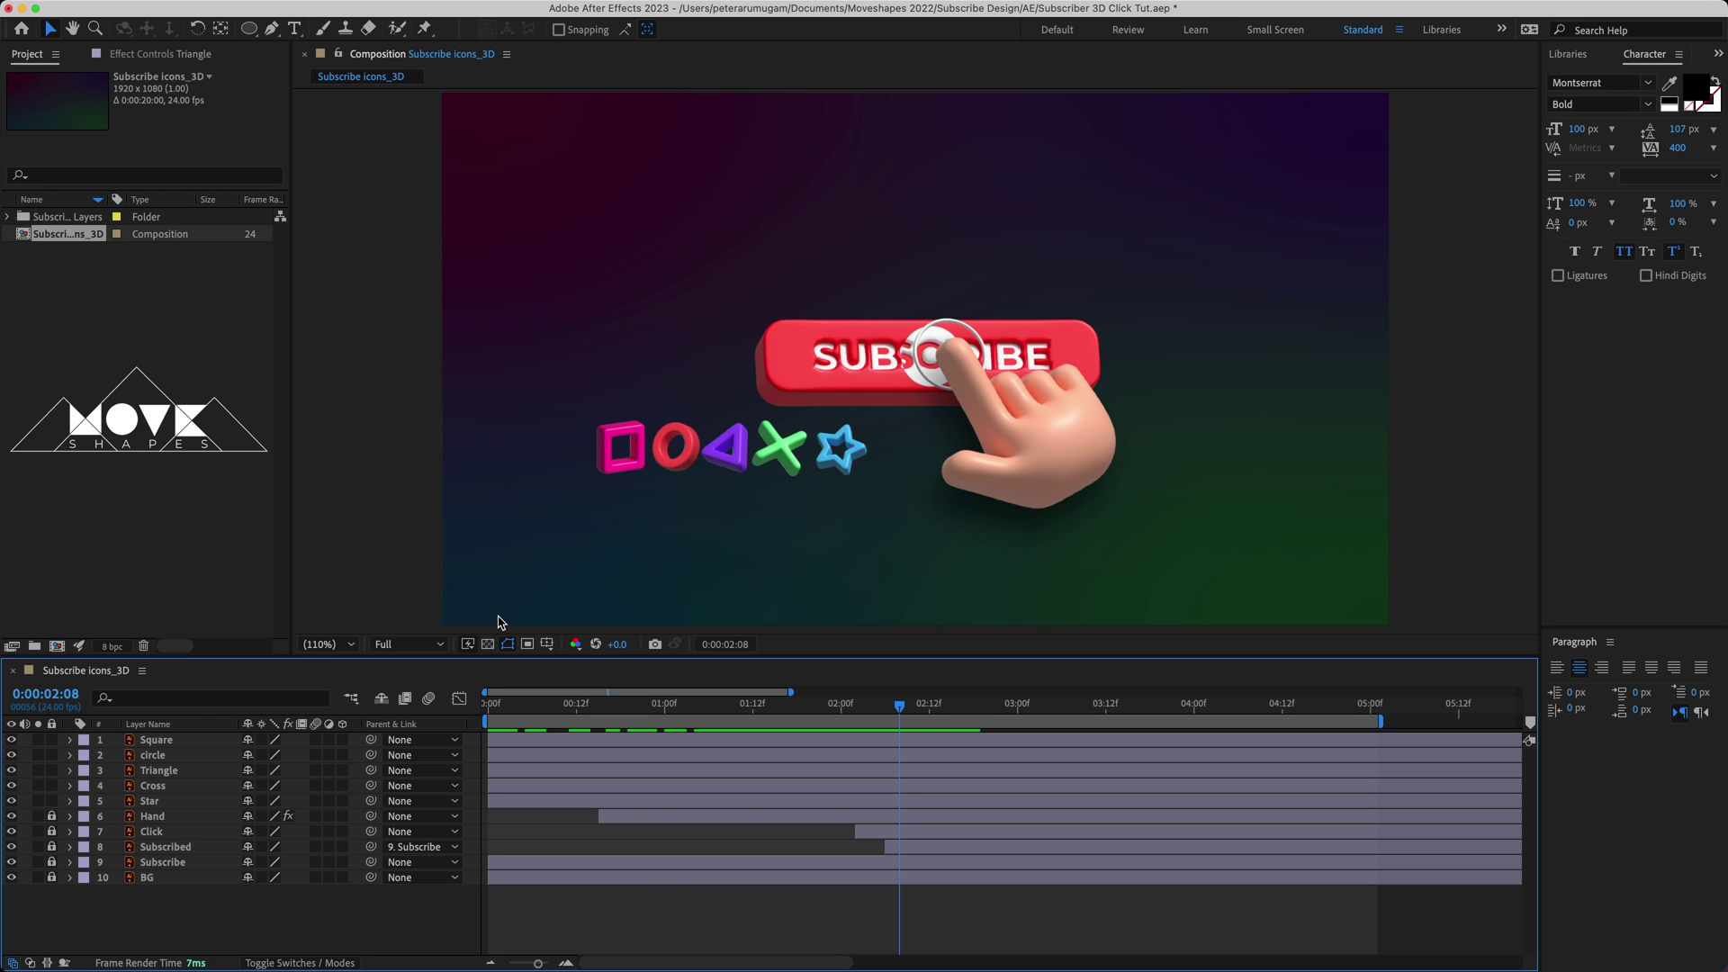
left_click_drag(622, 447, 855, 361)
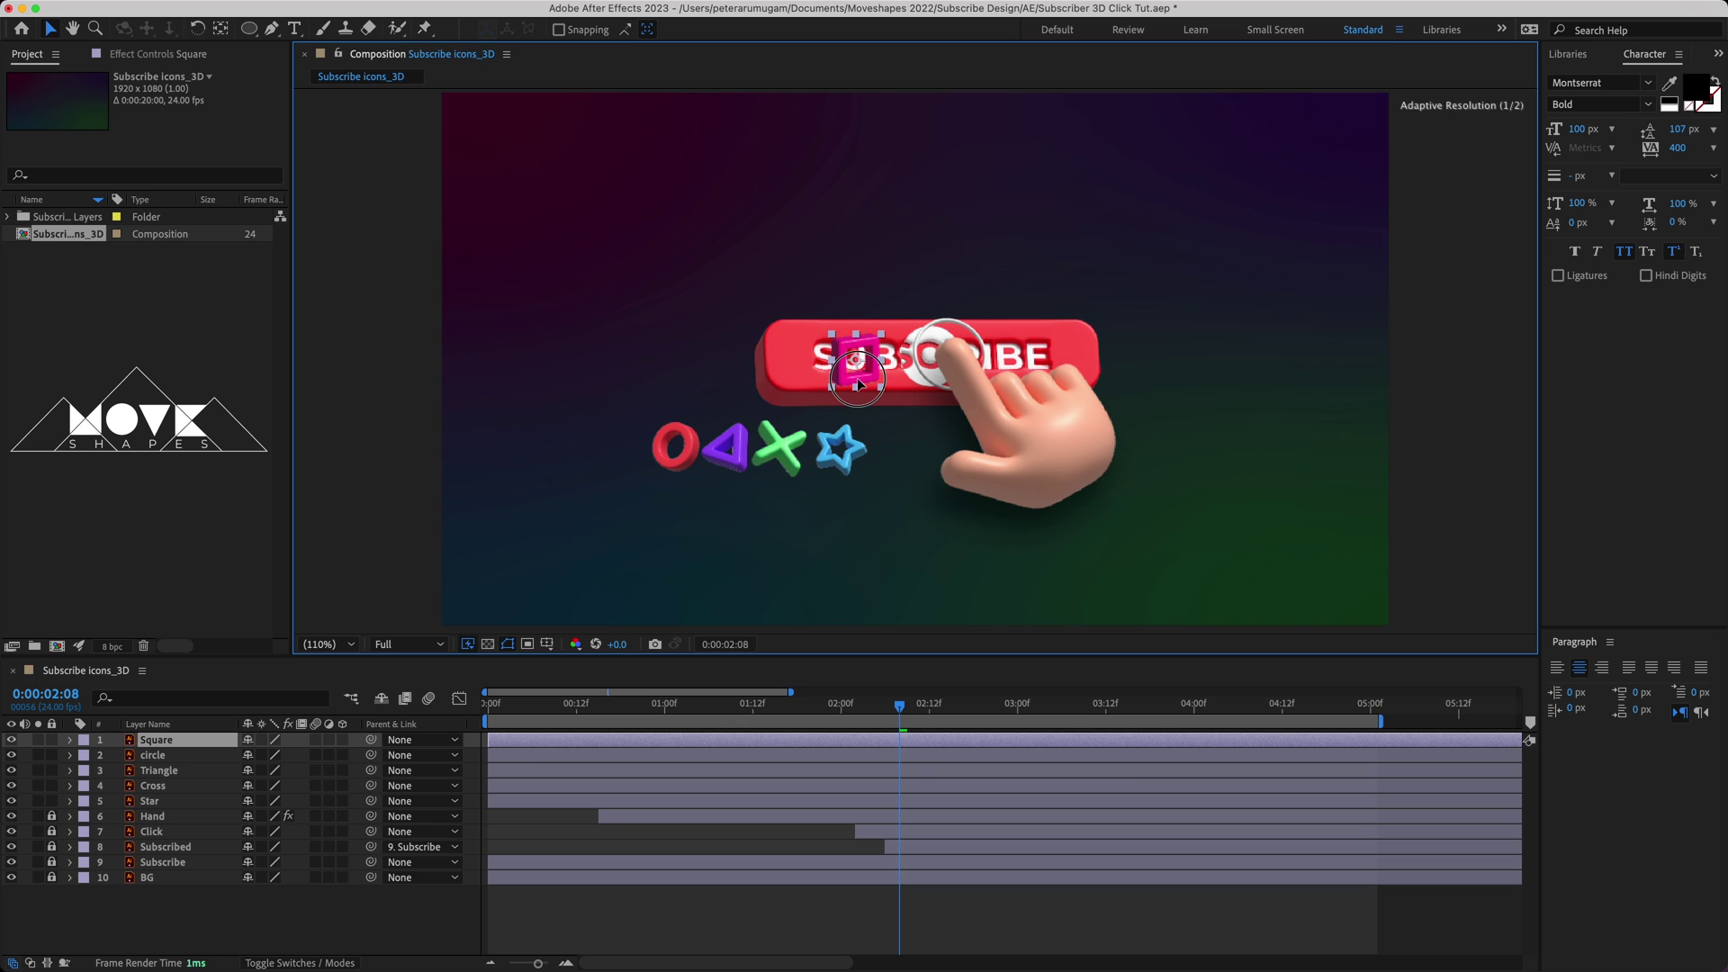
left_click_drag(675, 447, 896, 358)
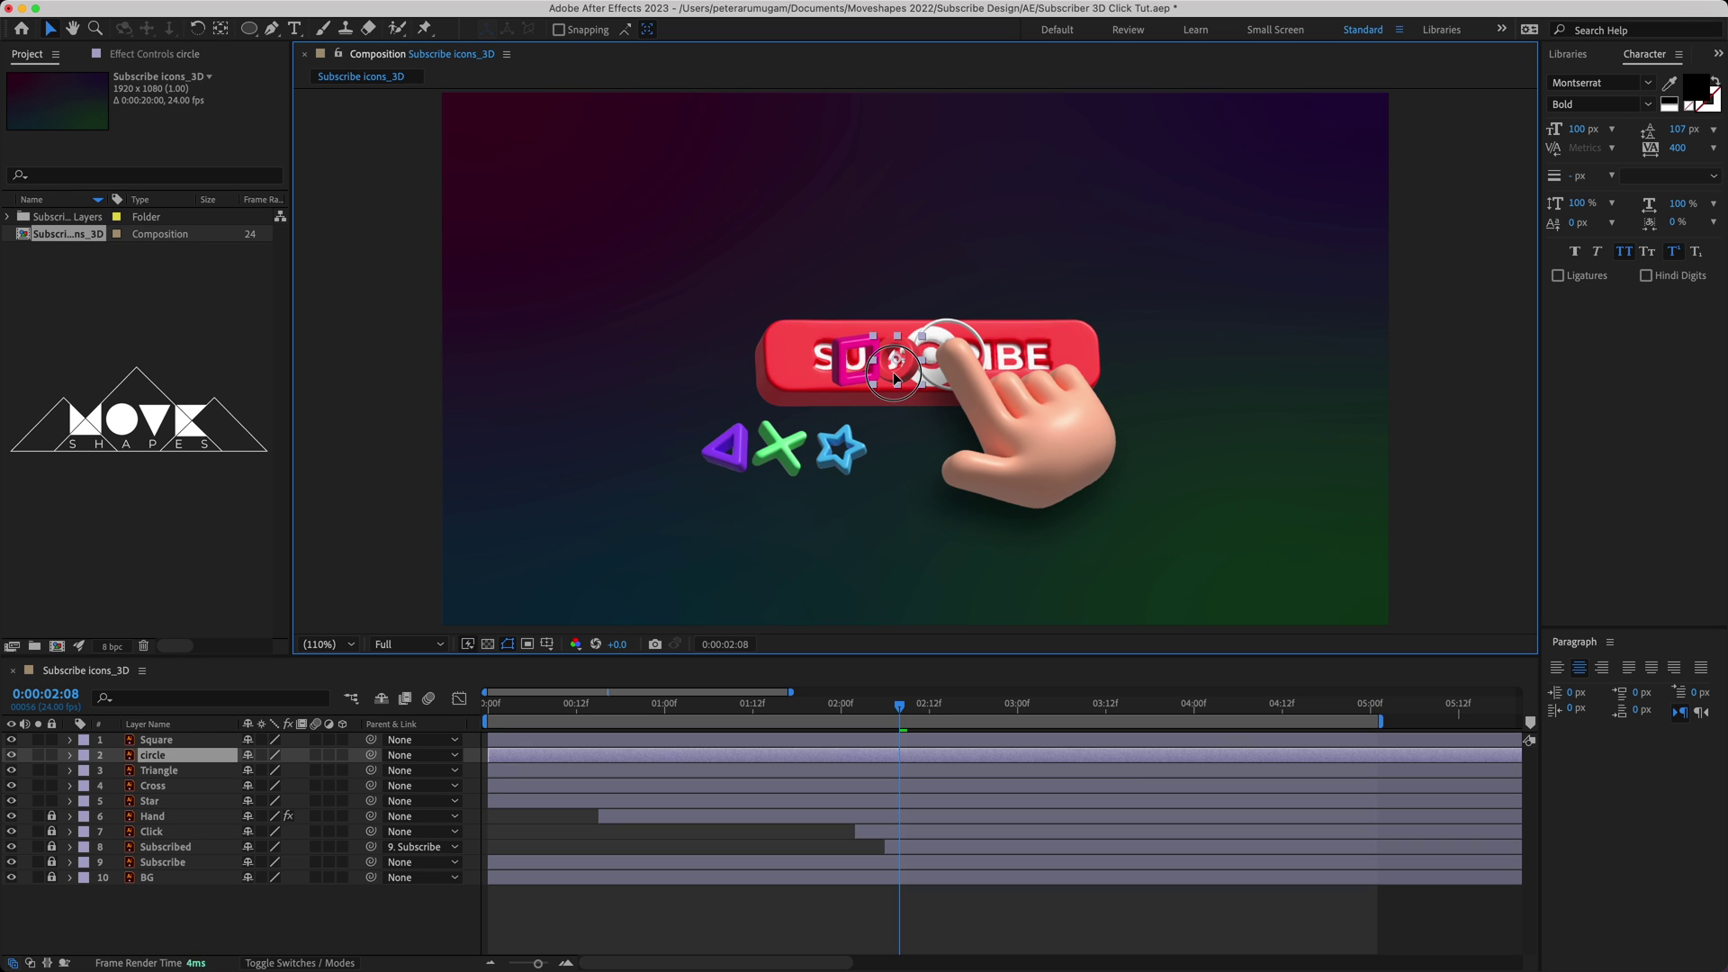
left_click_drag(742, 459, 946, 370)
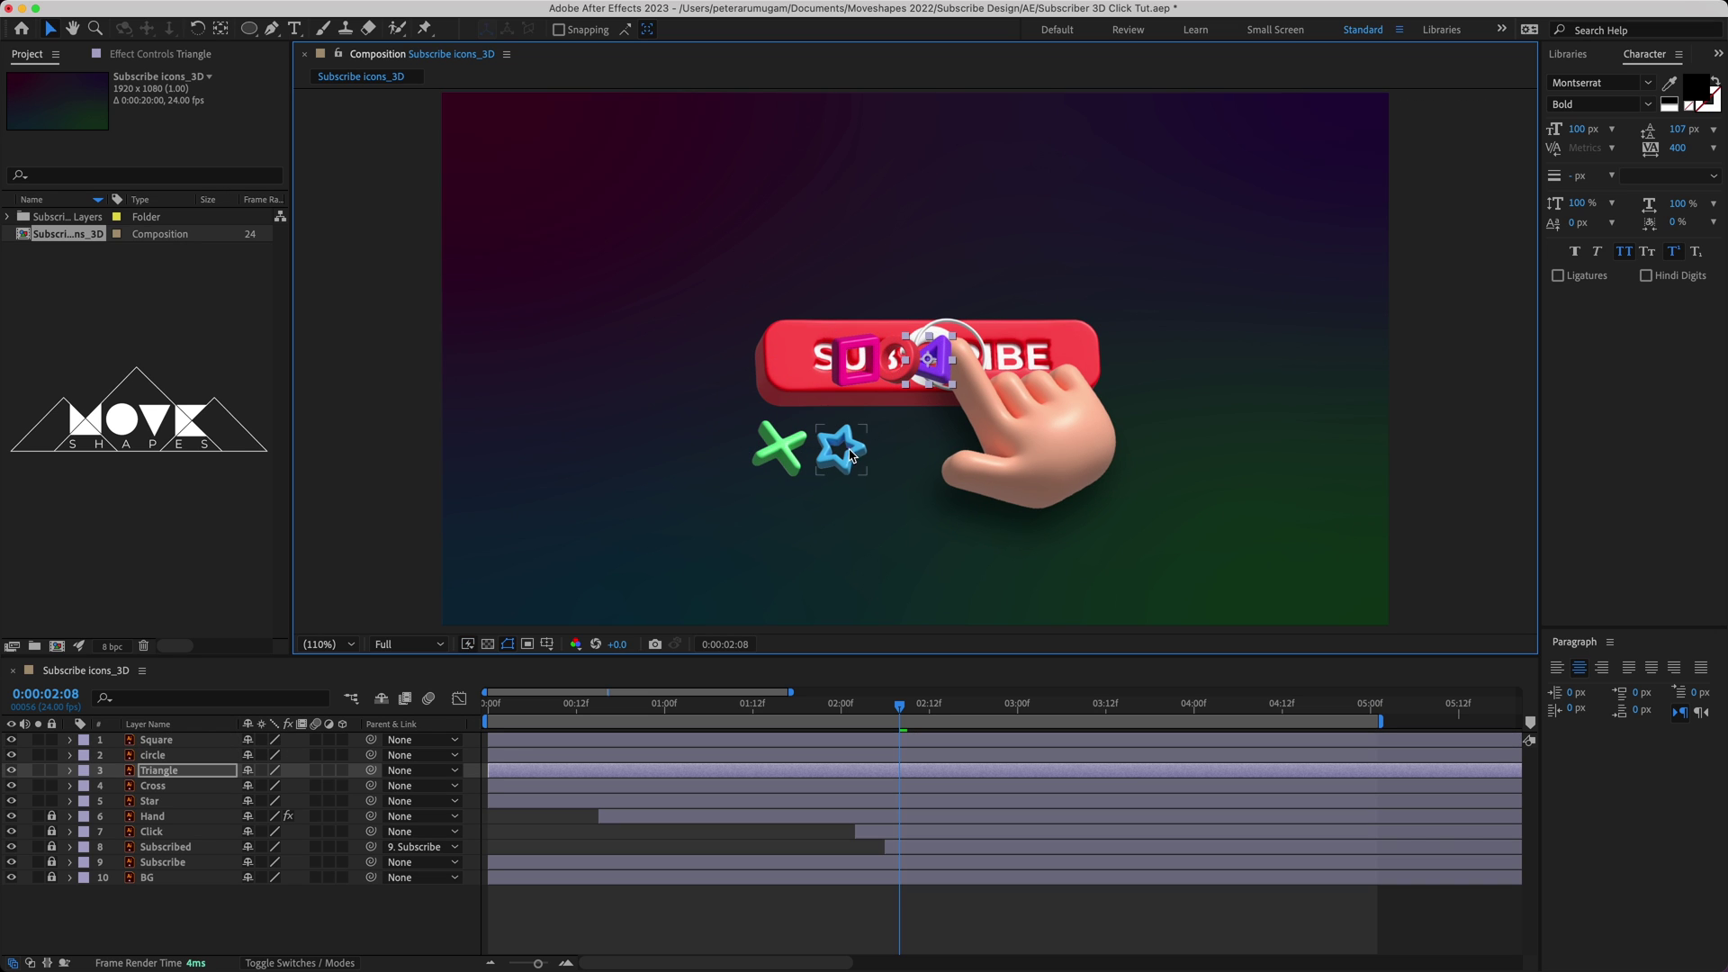
left_click_drag(790, 459, 981, 370)
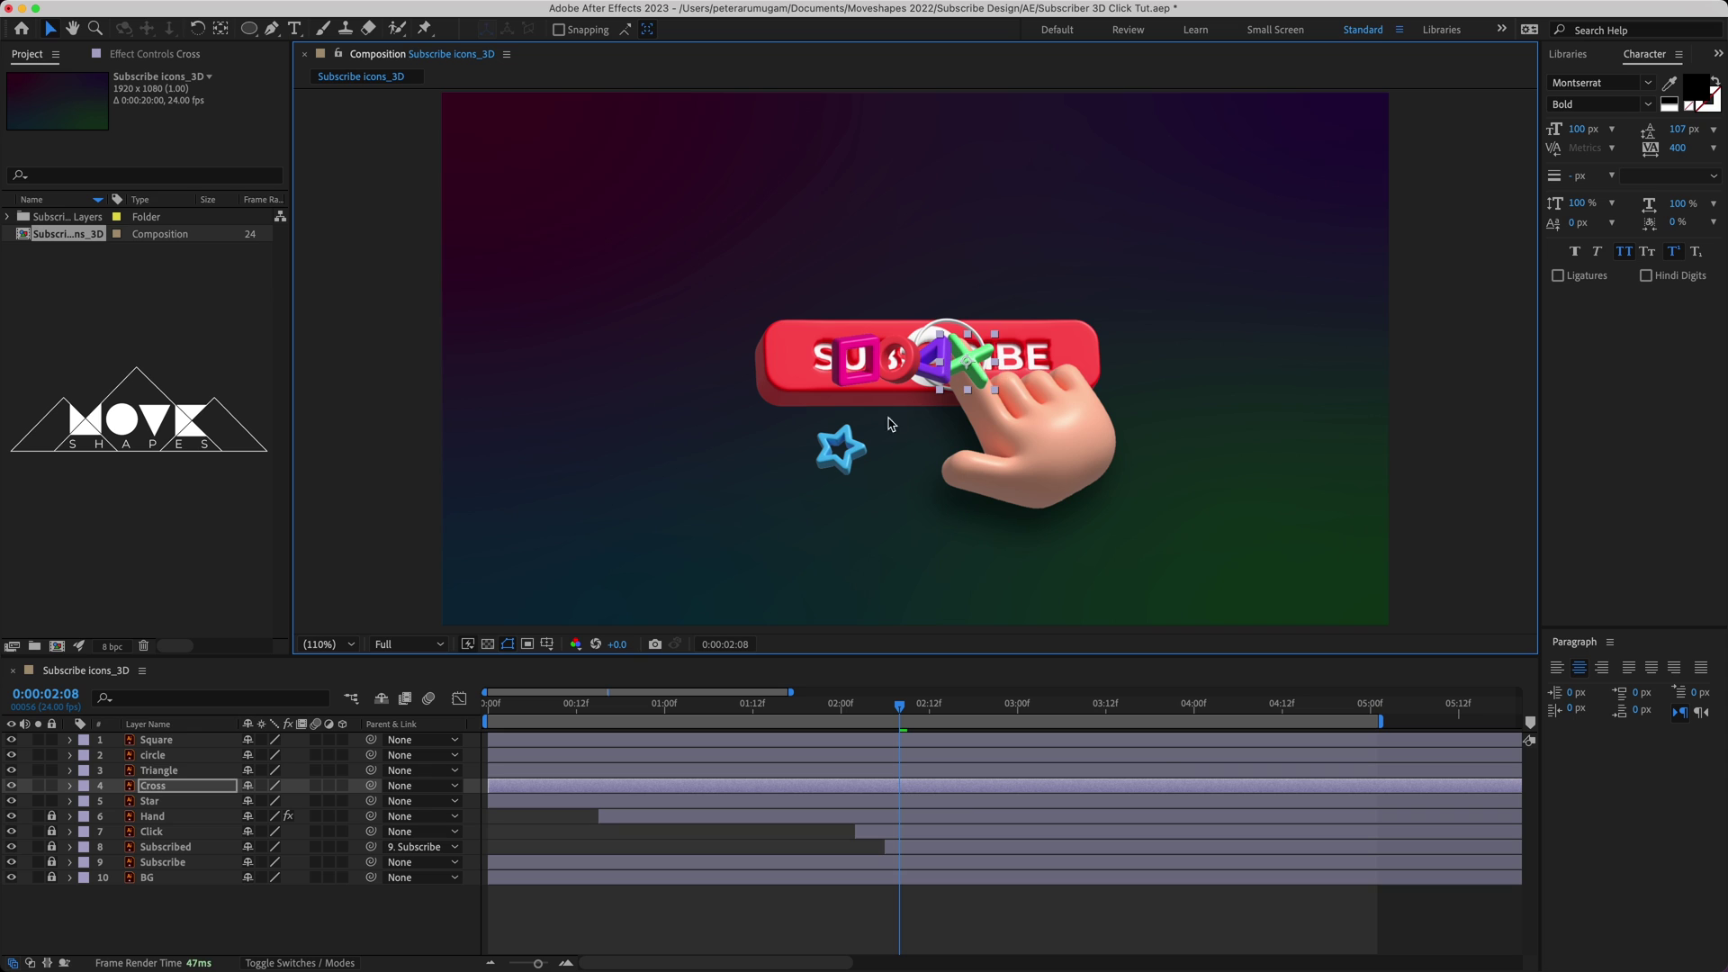
left_click_drag(852, 454, 1010, 358)
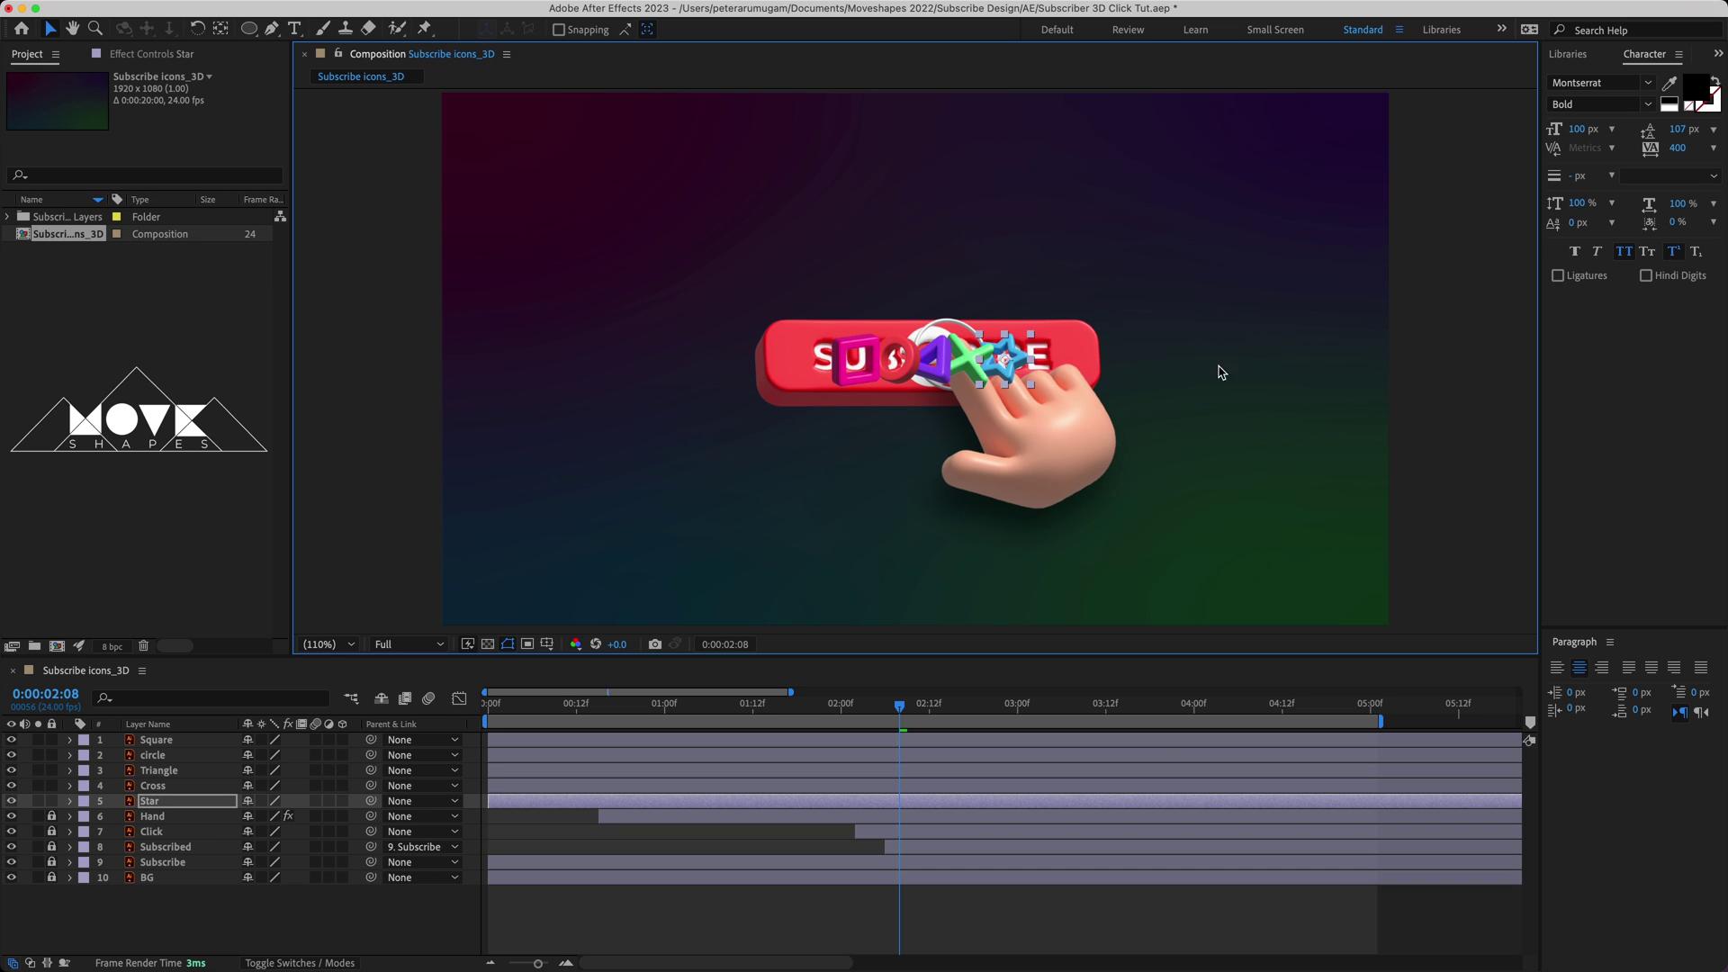
left_click(1425, 370)
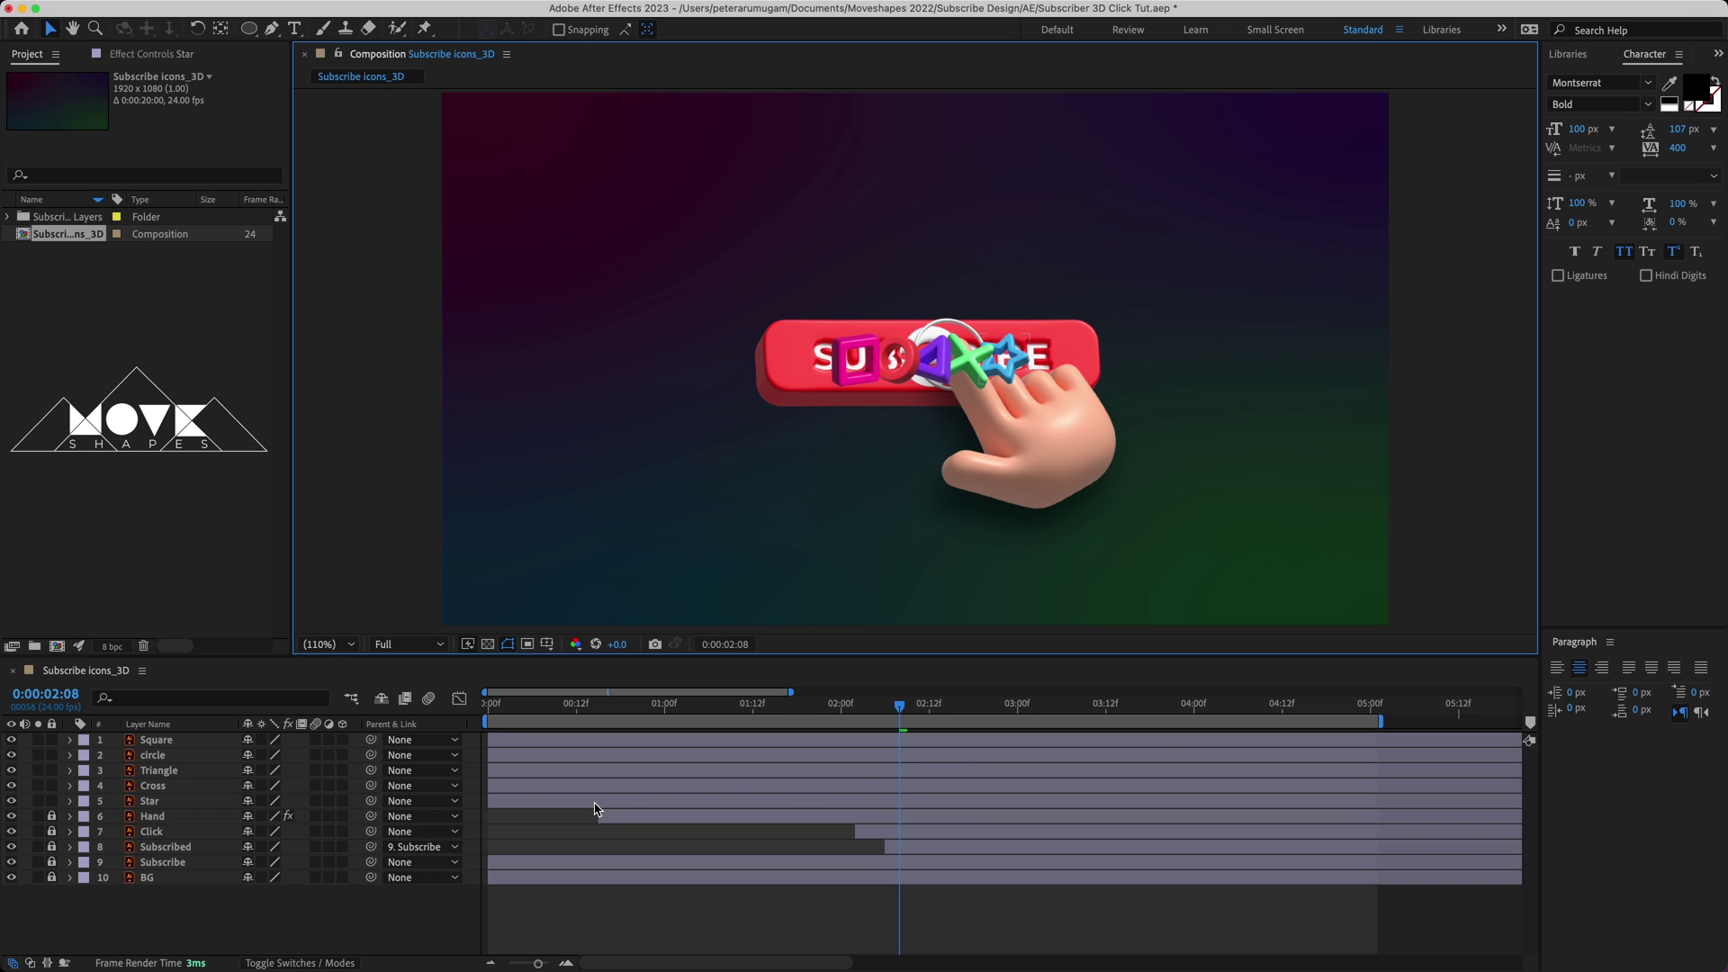
- Make the Square through Star layers start at 2:06
left_click(494, 743)
left_click(502, 801, "shift")
left_click_drag(502, 801, 897, 783)
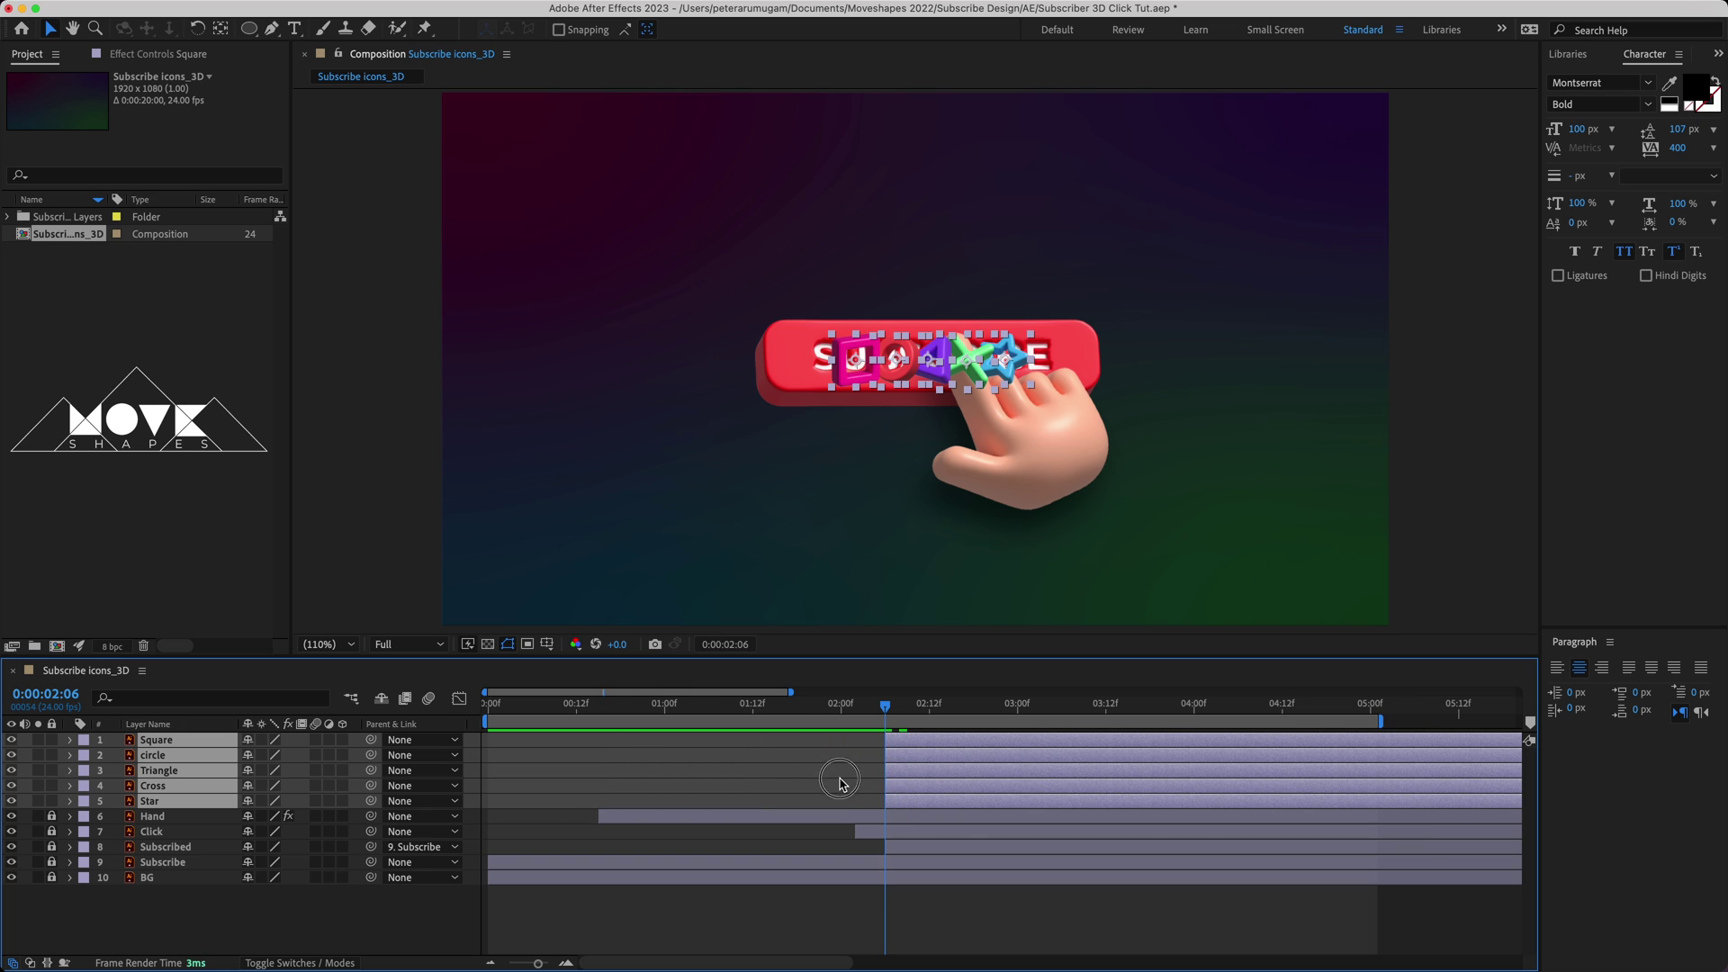
- Preview the click, then hide every shape layer except the Square
left_click(839, 781)
key("space")
key("space")
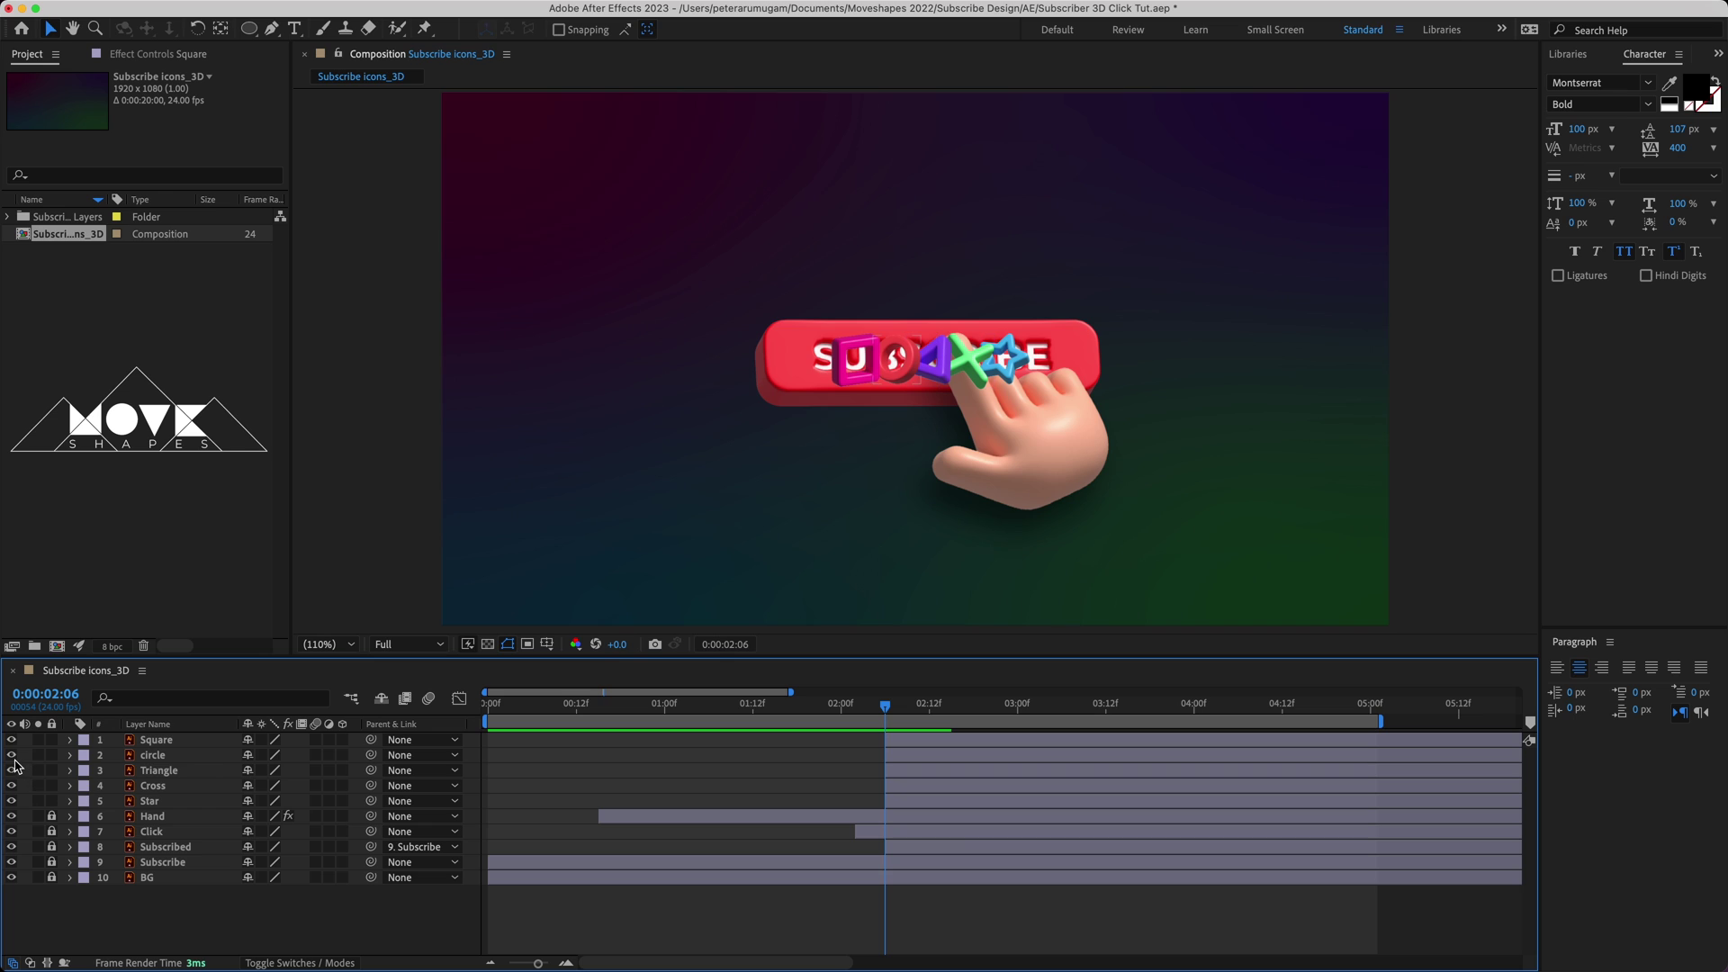
left_click_drag(15, 766, 10, 801)
- Add starting Position, Rotation, Opacity and Scale keyframes to the Square layer at 2:06
left_click(144, 740)
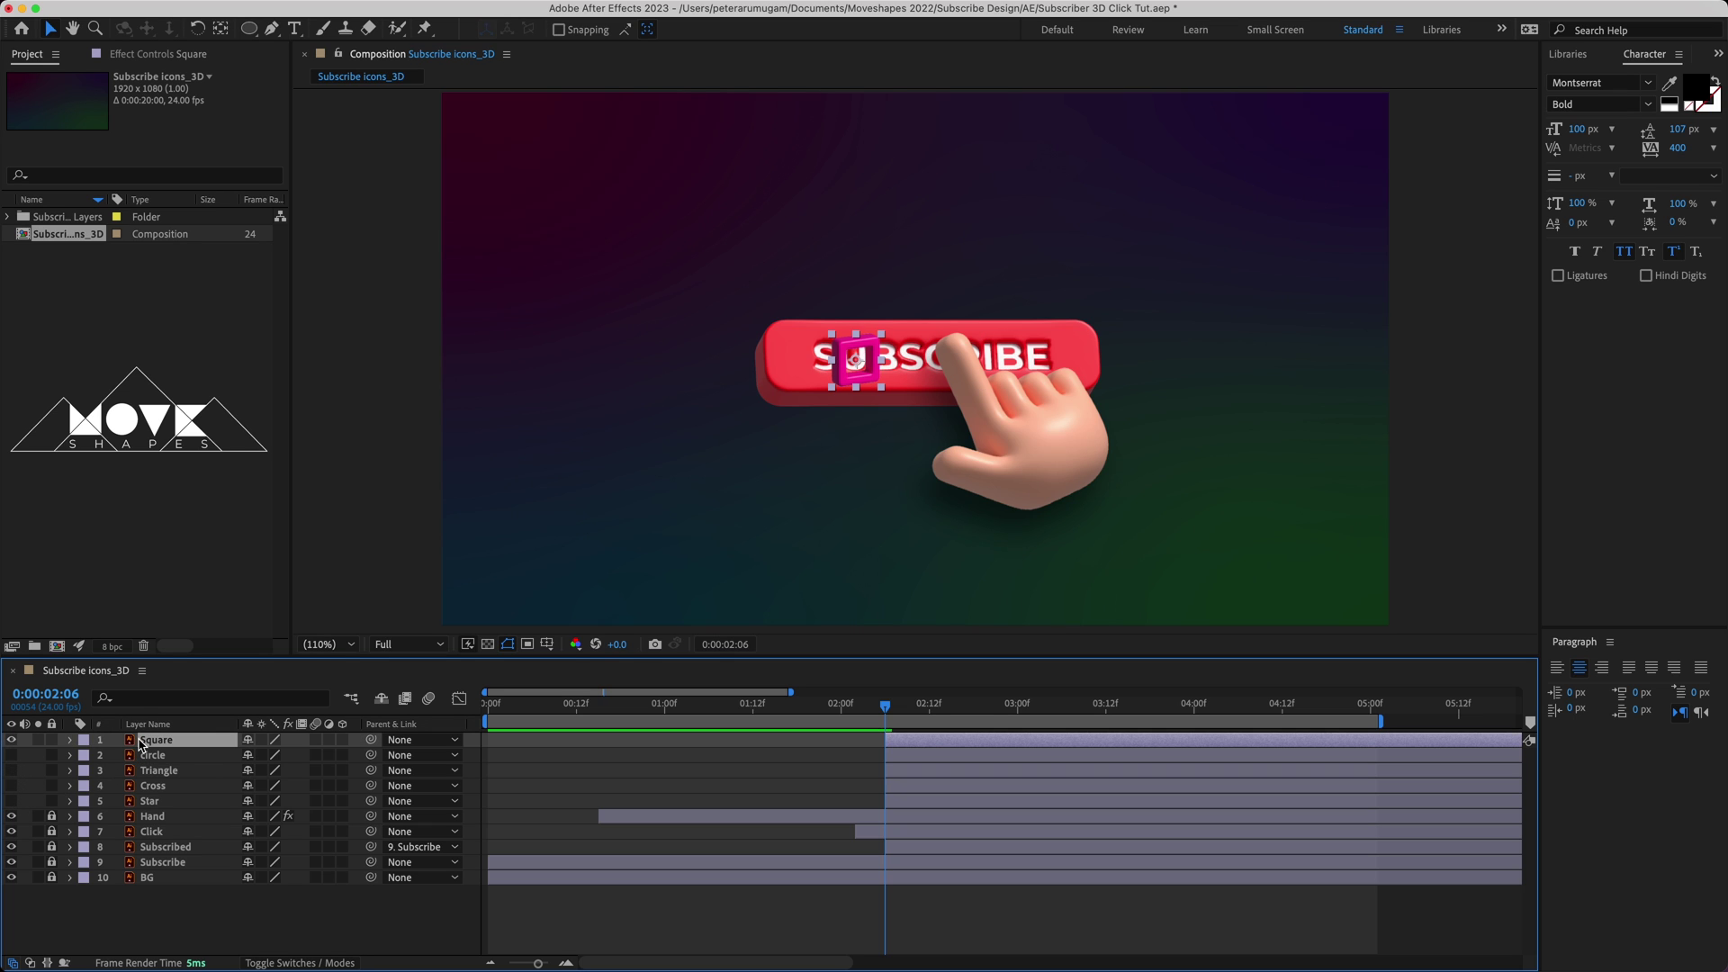
left_click(70, 739)
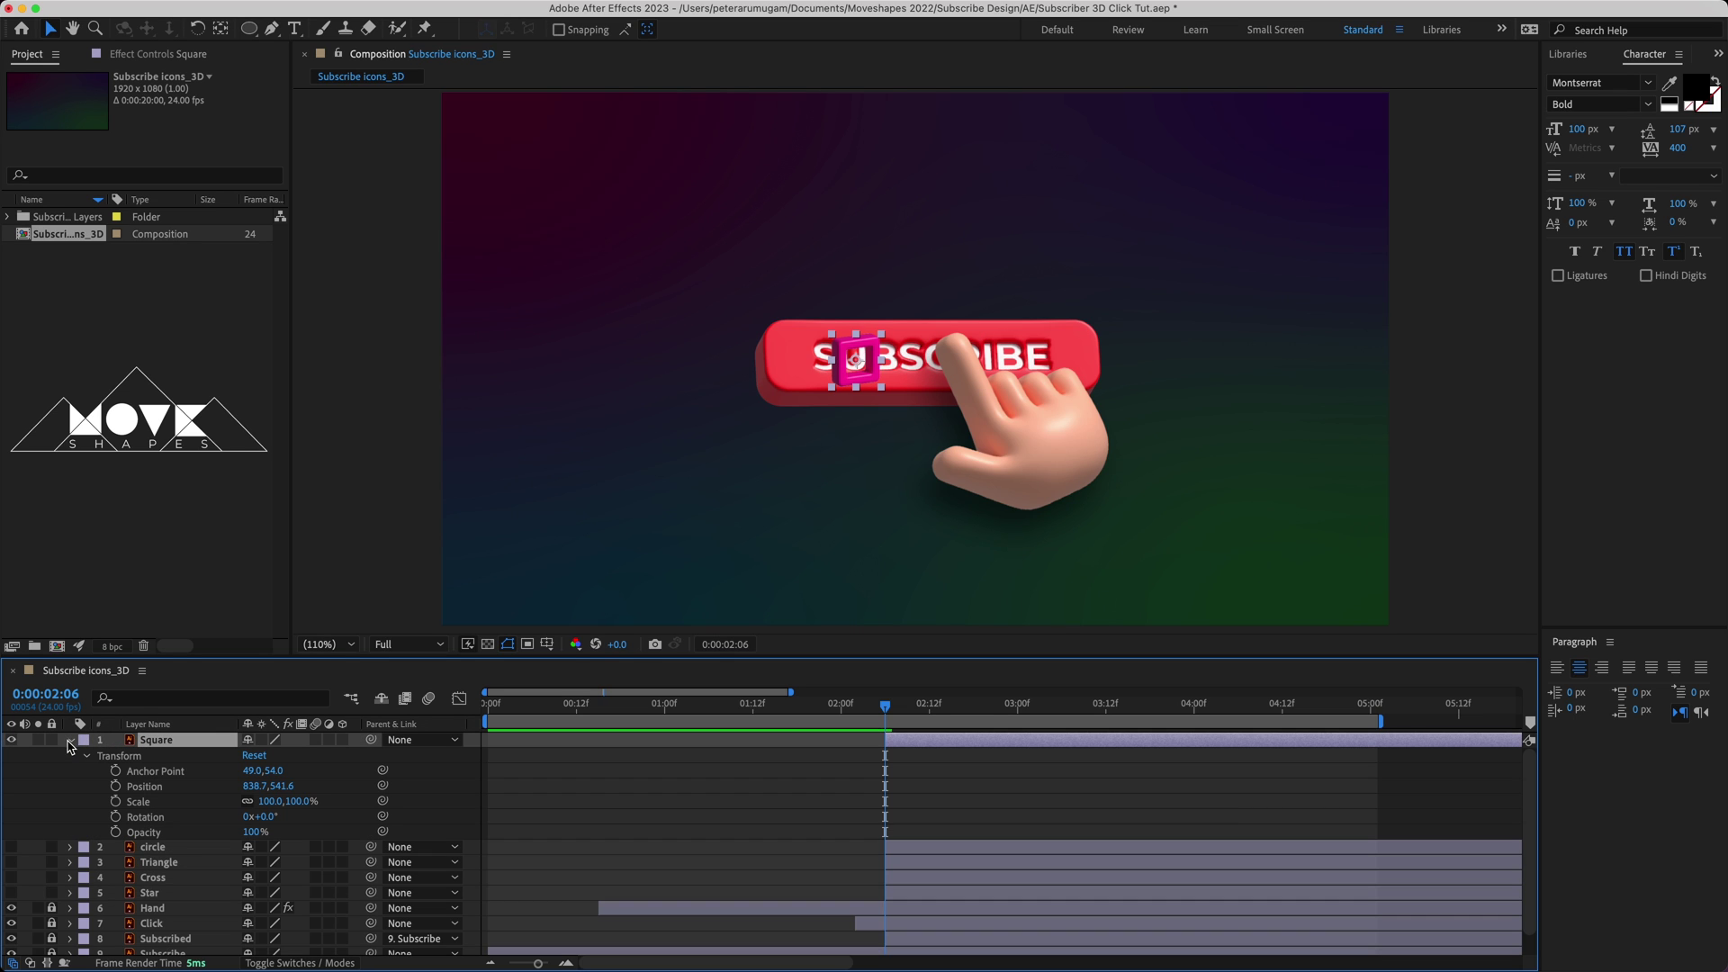
left_click(115, 787)
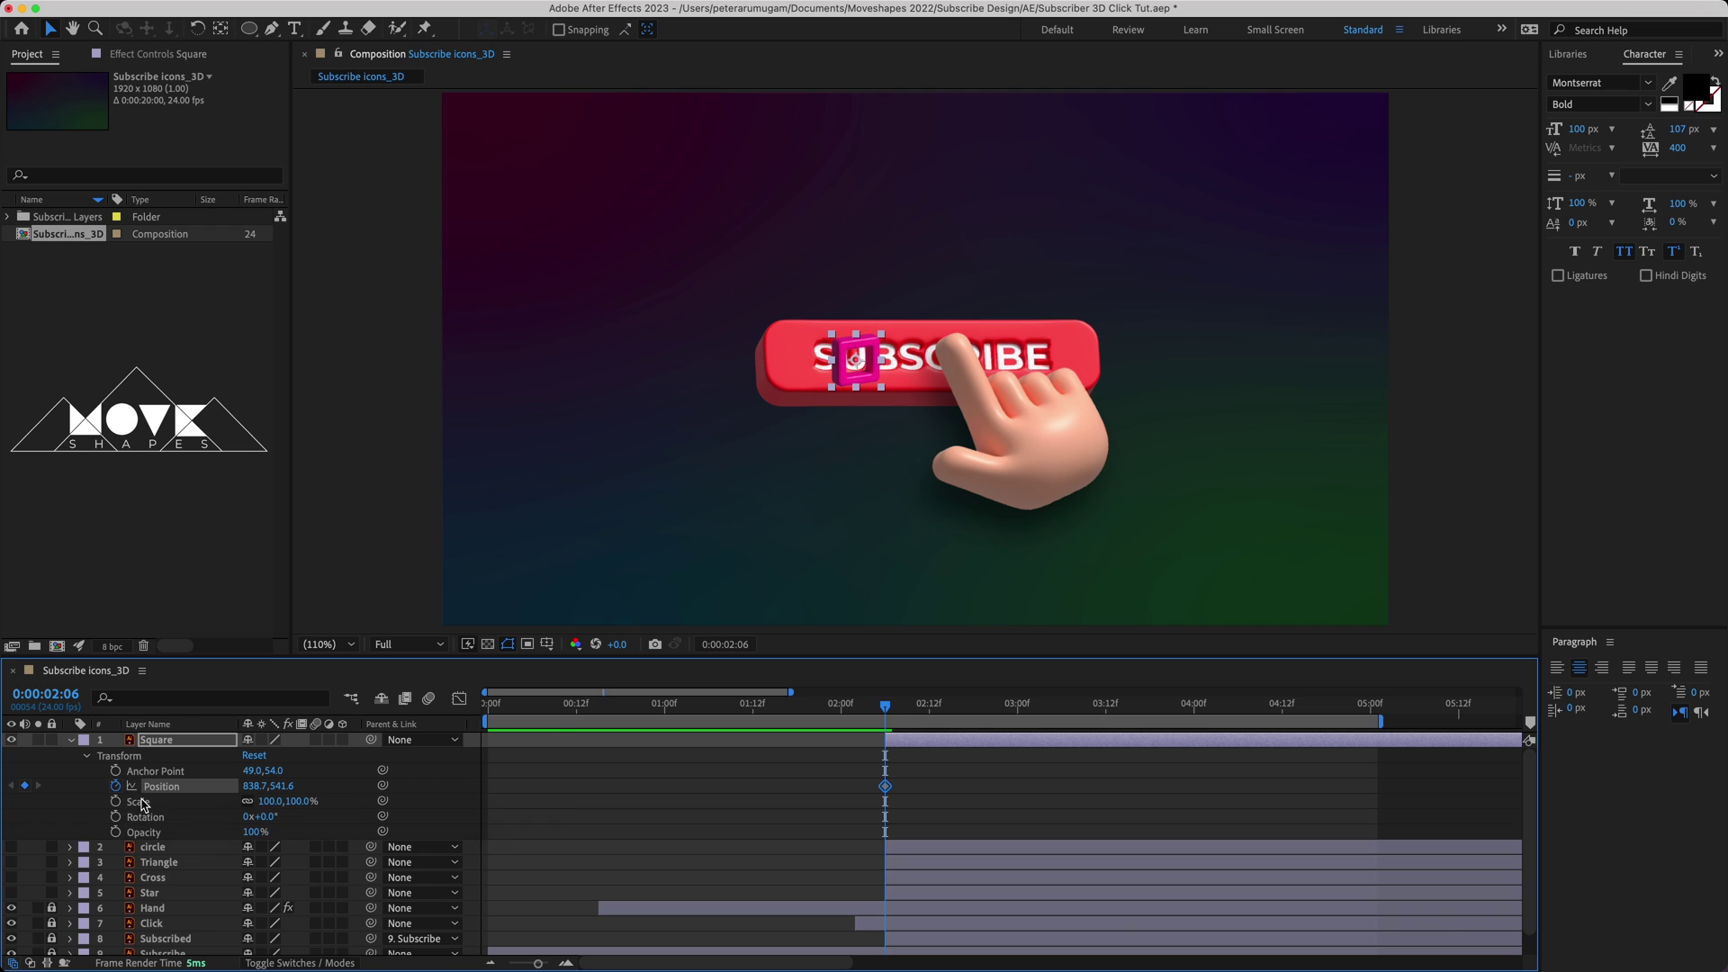
left_click(115, 818)
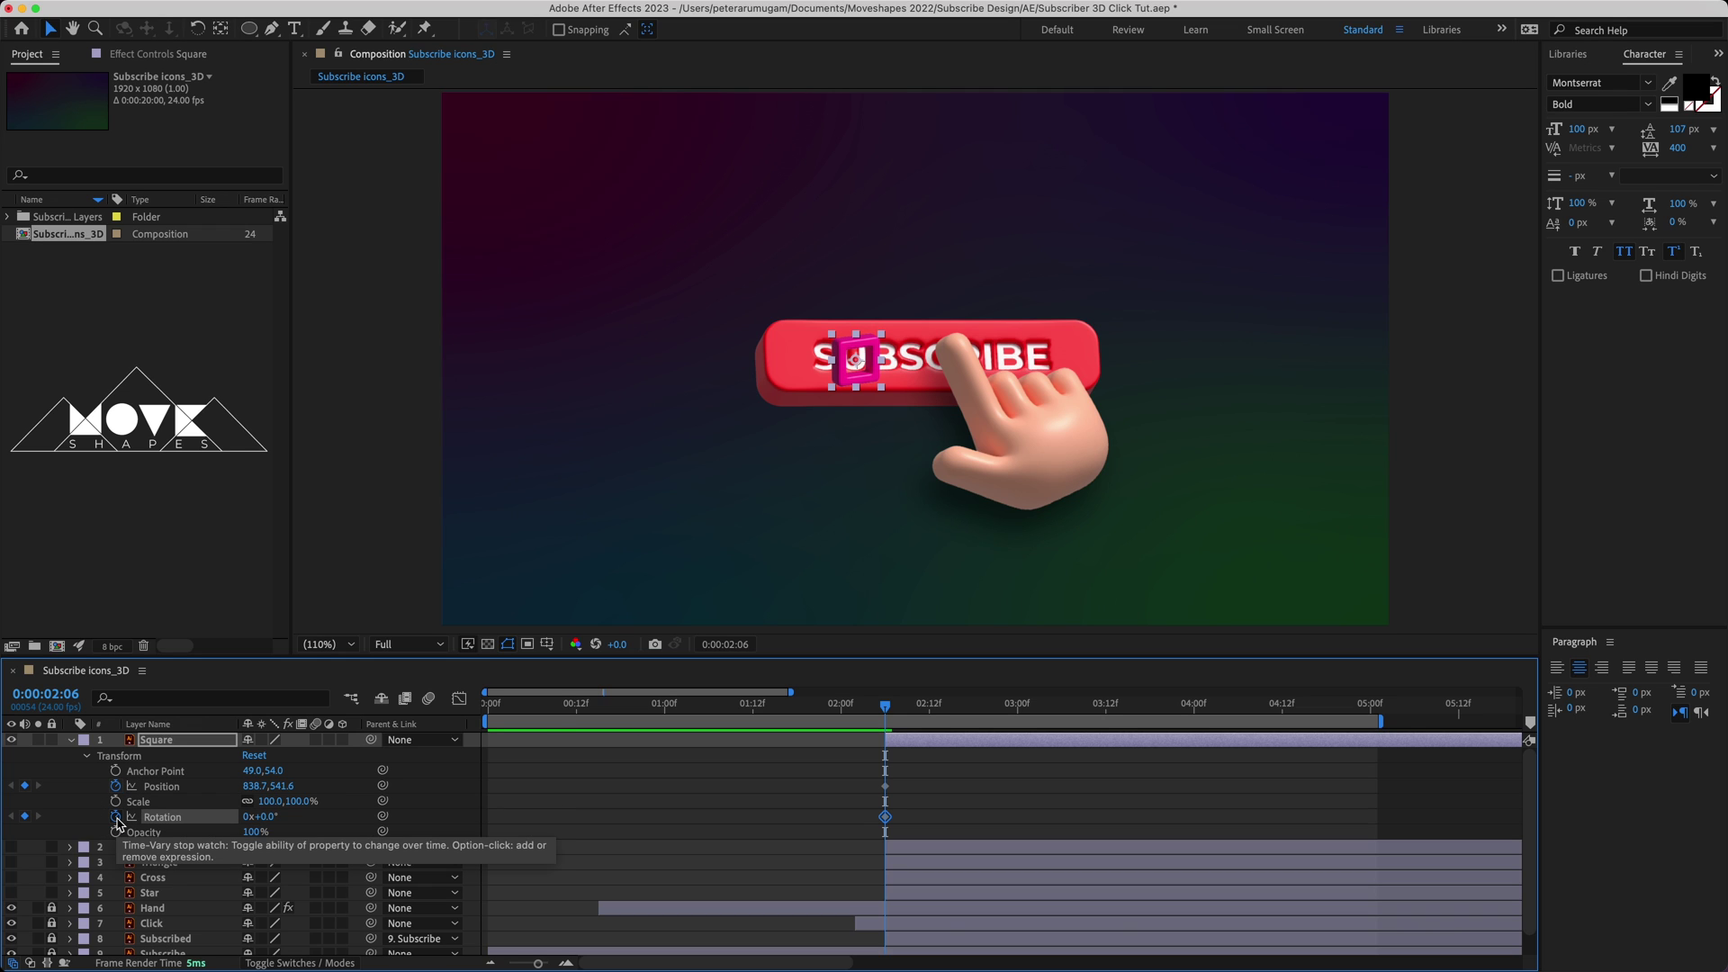
left_click(116, 833)
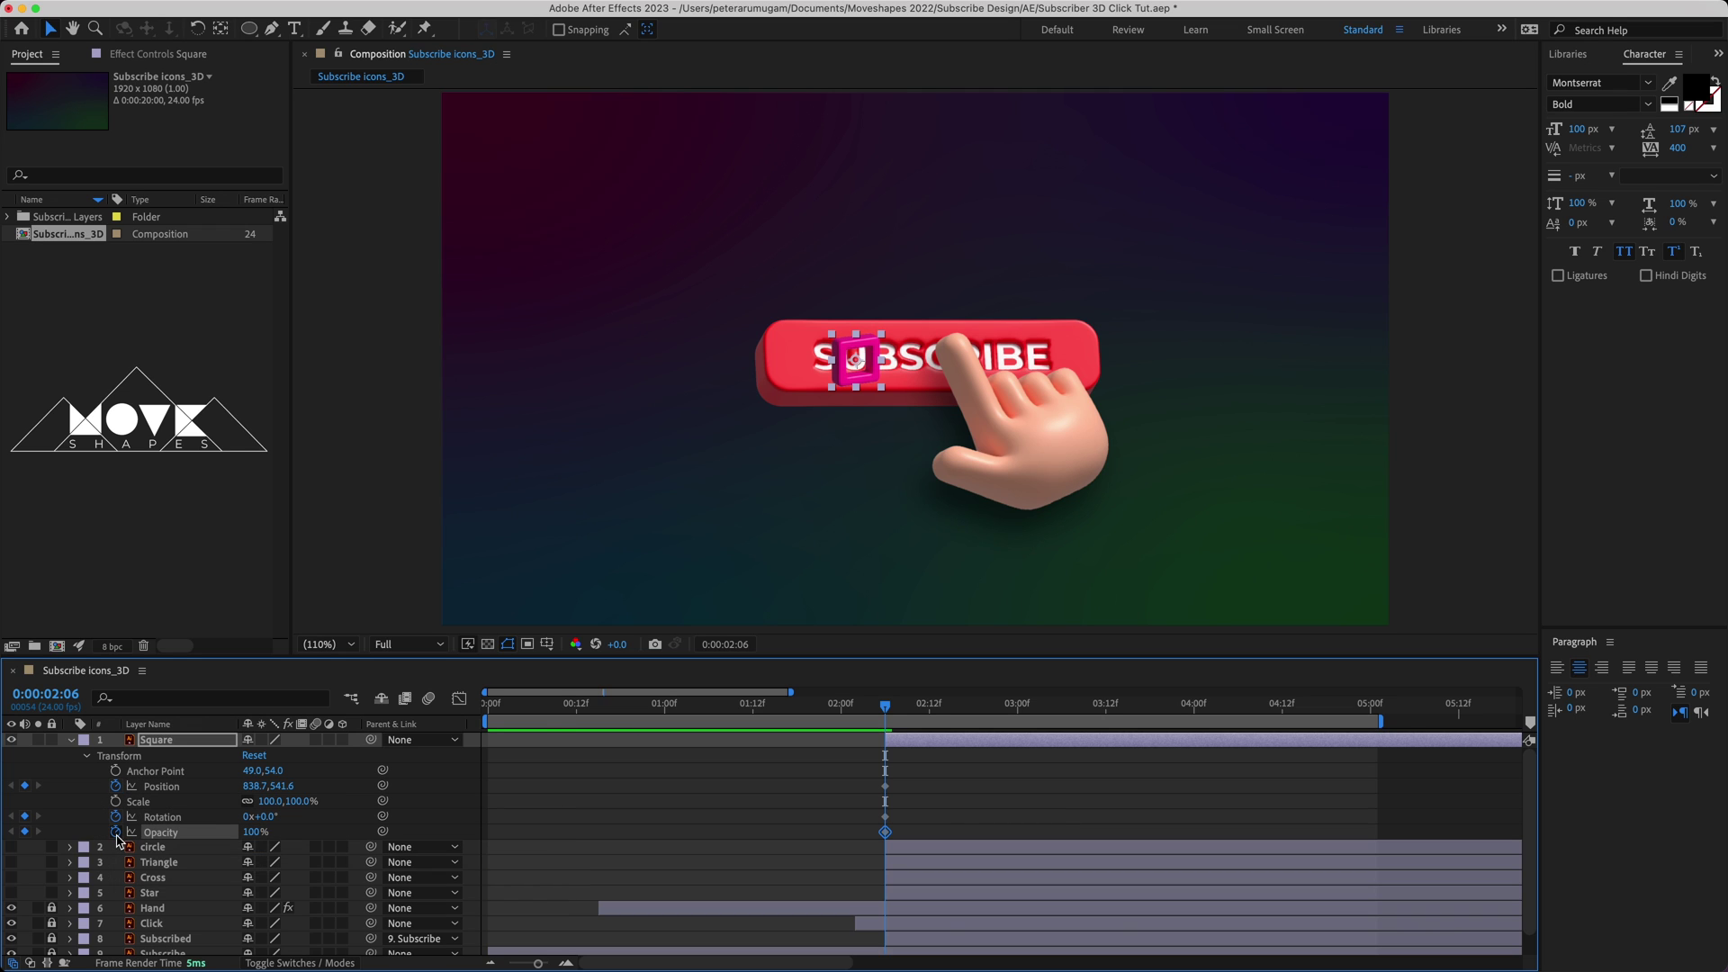
left_click(116, 802)
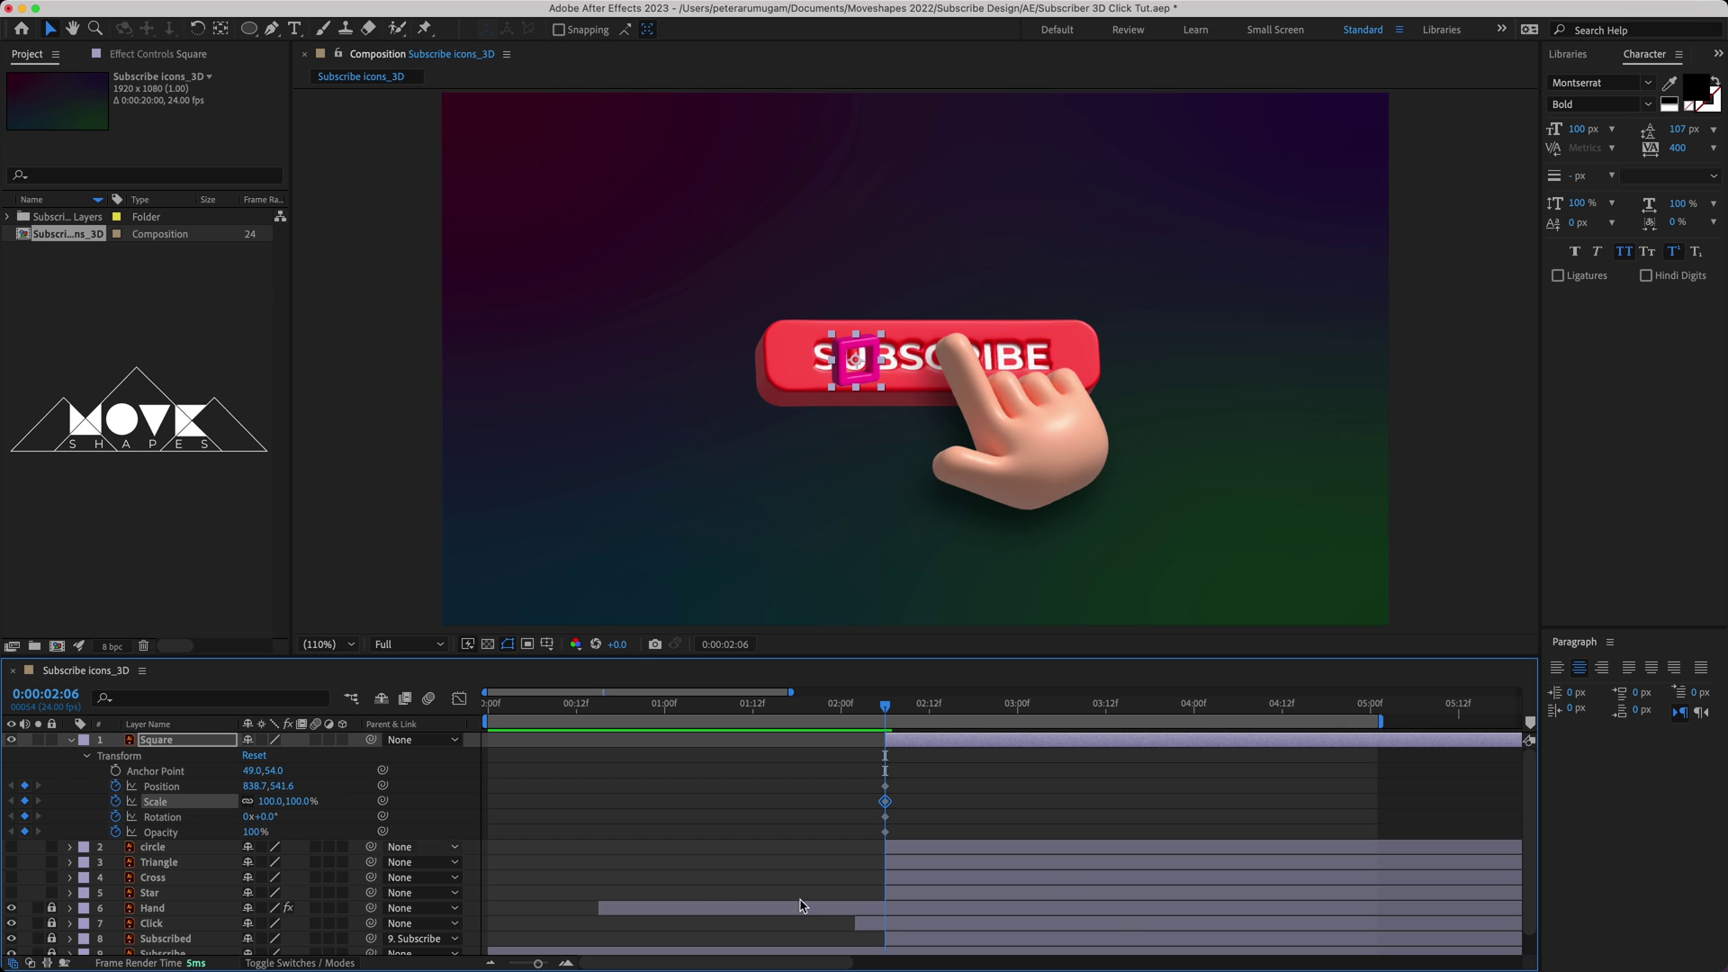
left_click(953, 770)
- At 3:11, move the pink square to the upper-left corner, around 295.0, 91.0
left_click(946, 748)
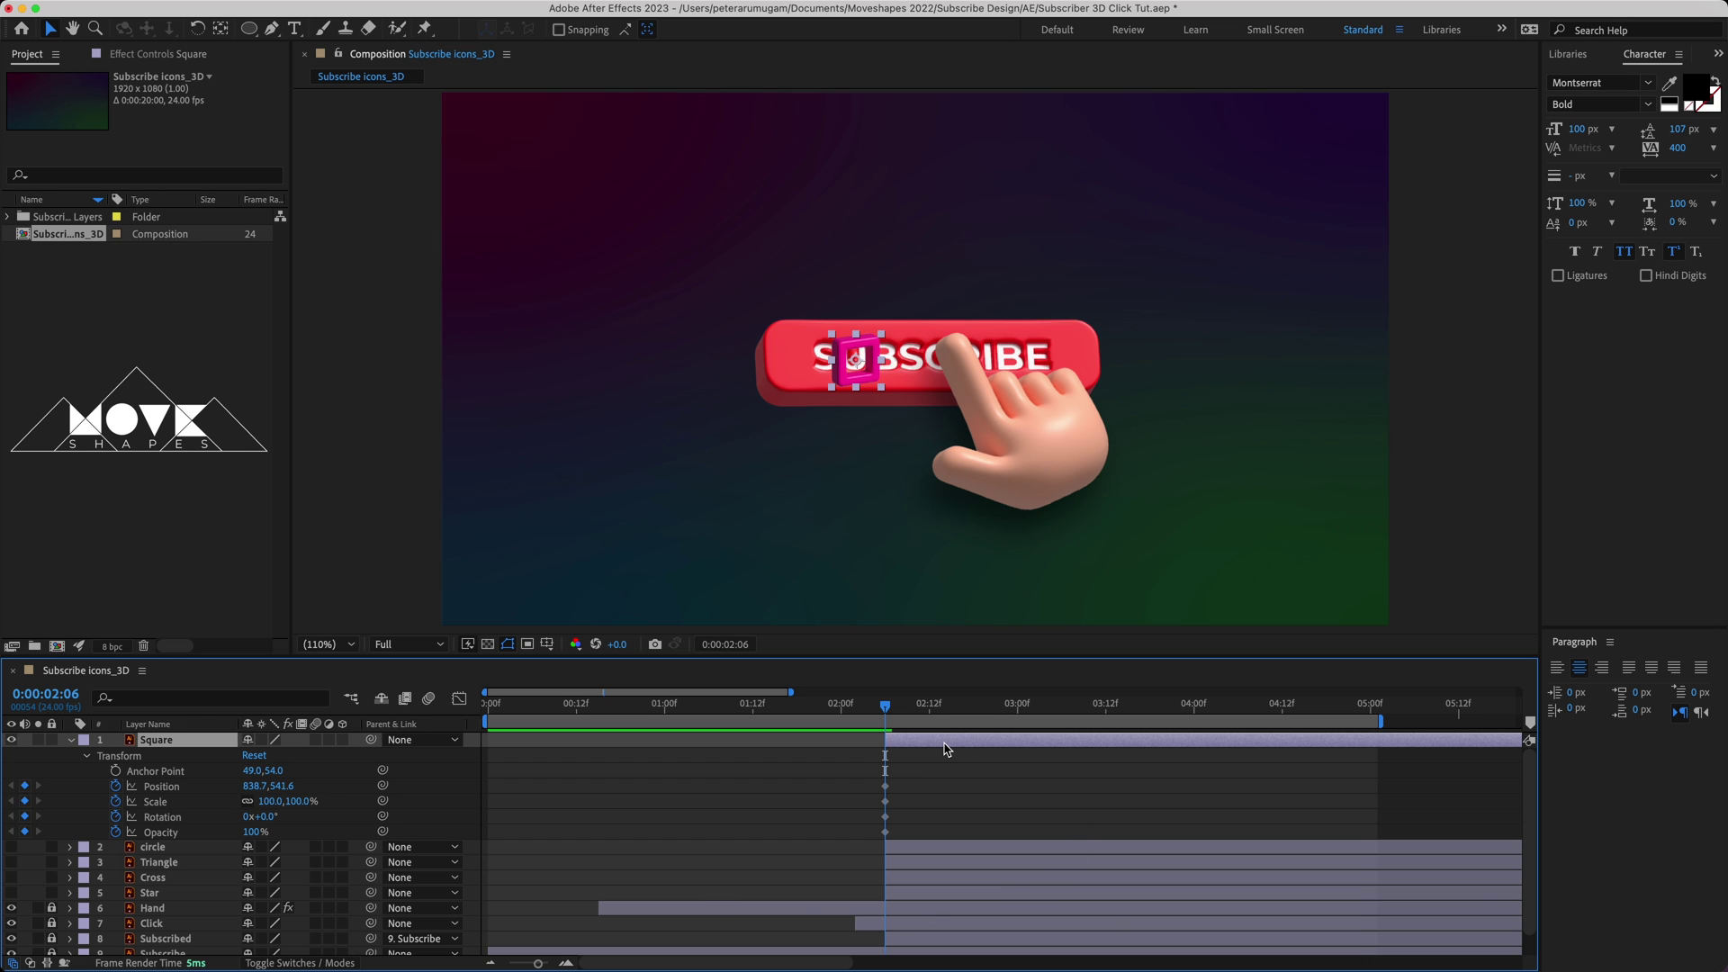
scroll(946, 748, "down", 2)
left_click(930, 767)
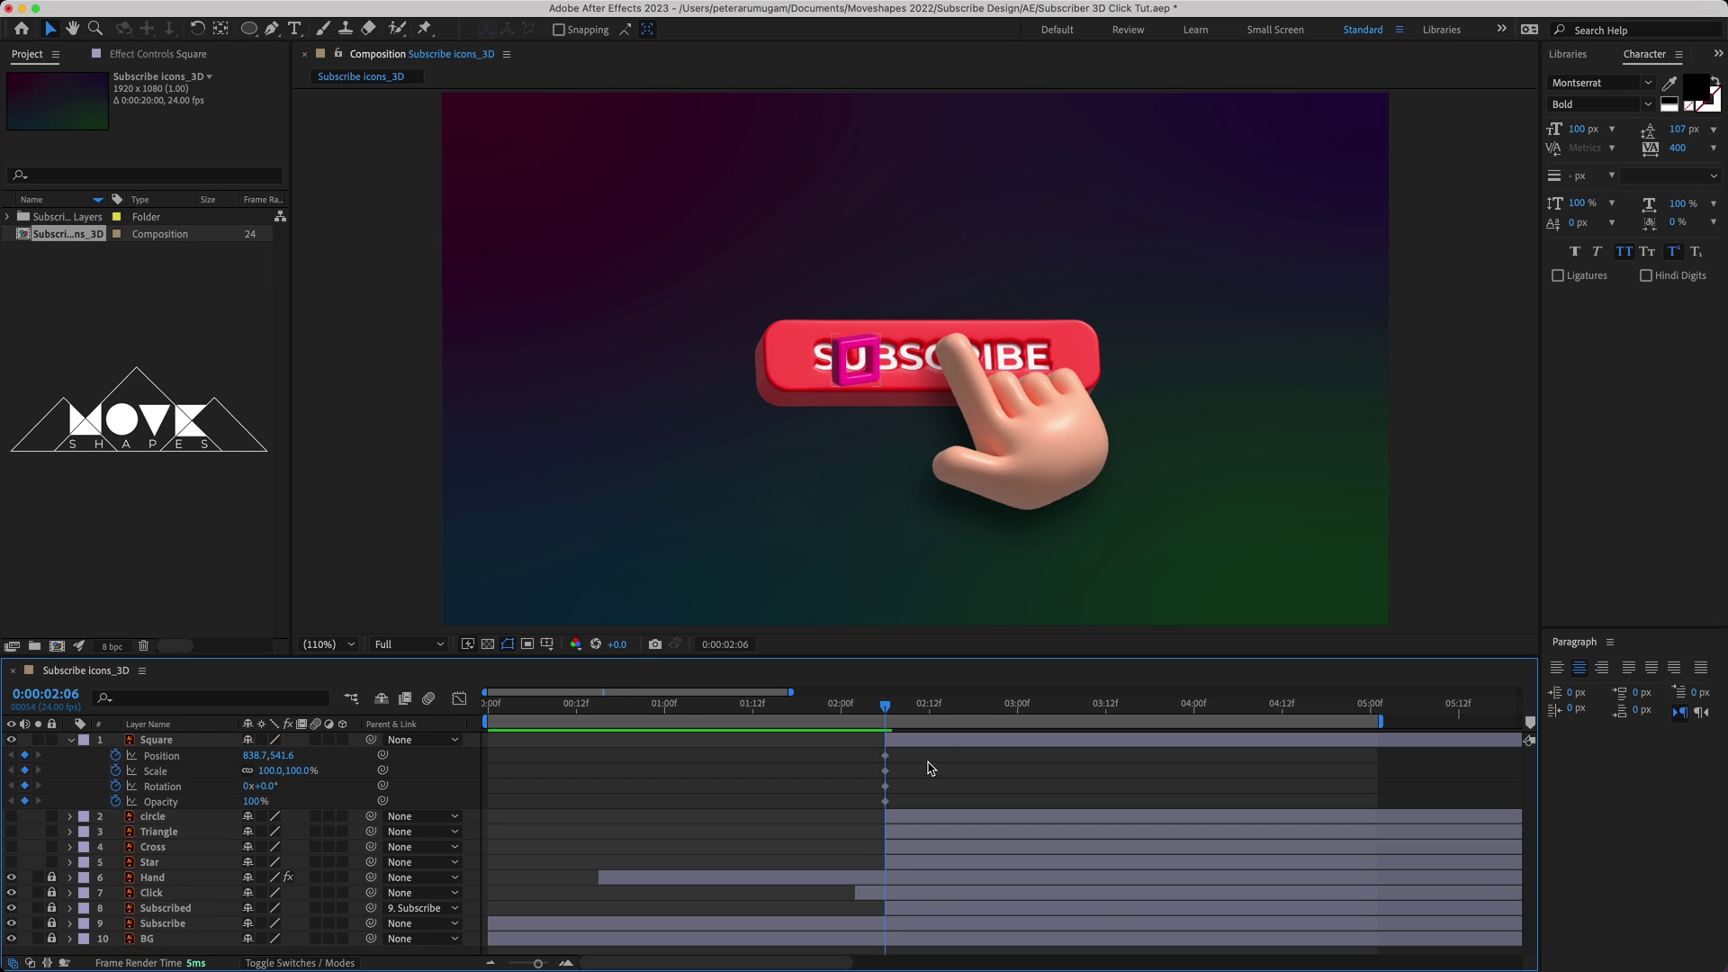
left_click_drag(886, 709, 1098, 719)
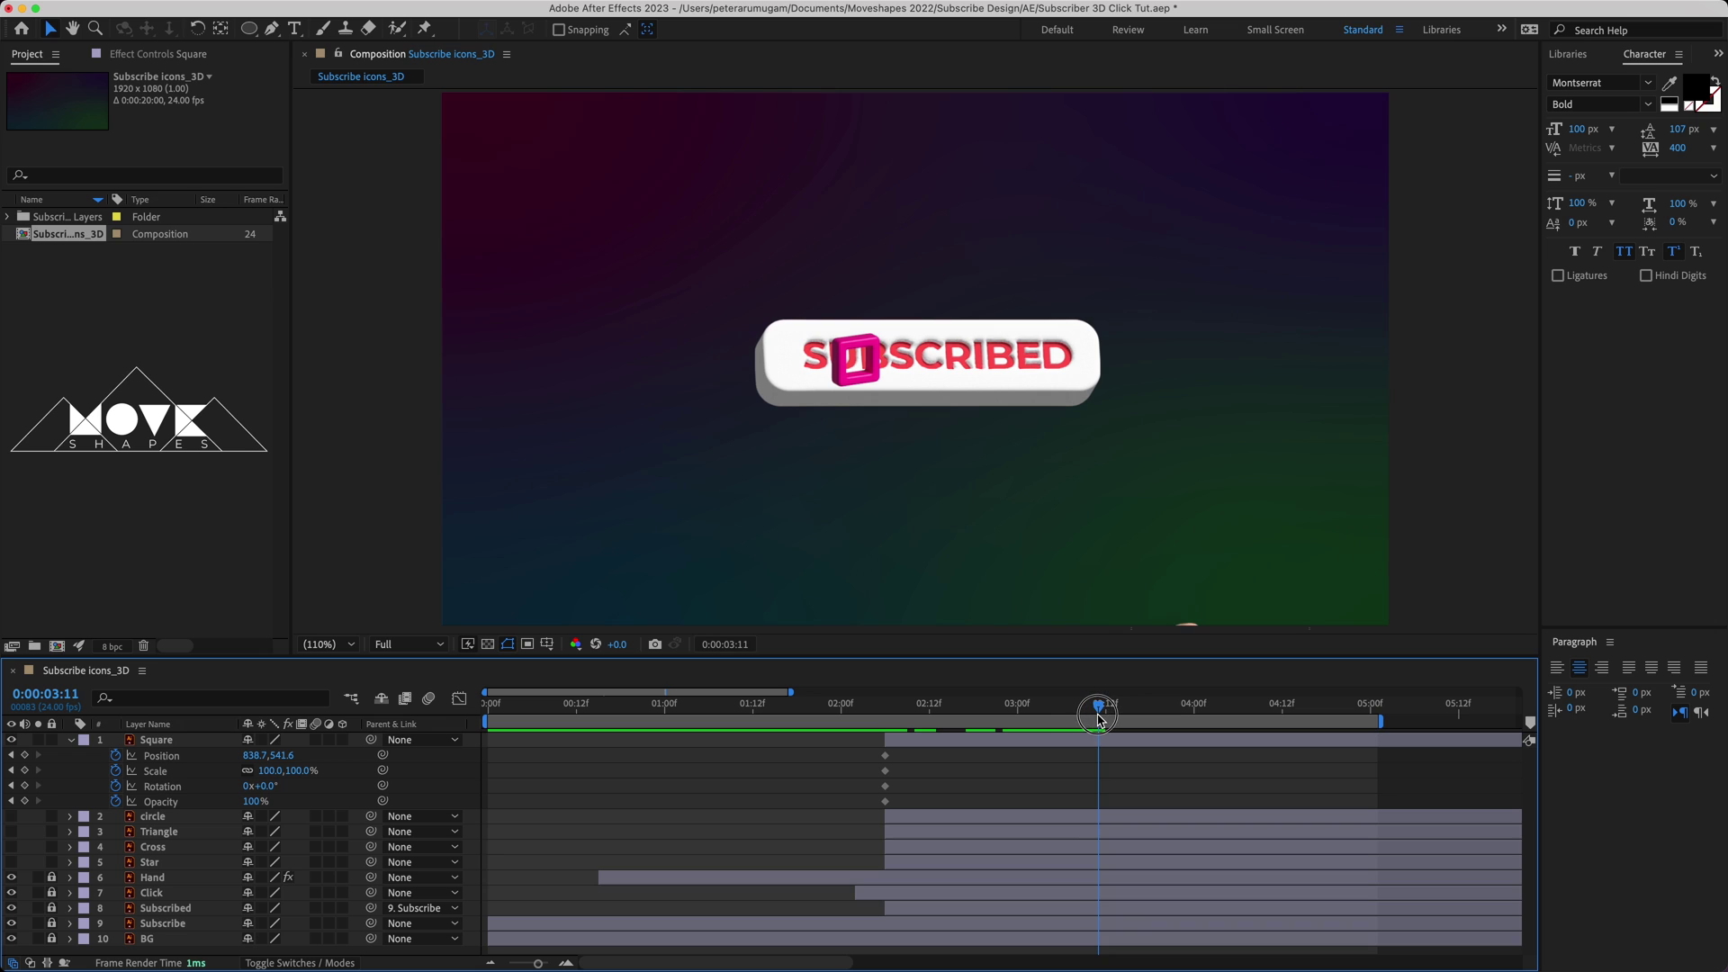
left_click(858, 360)
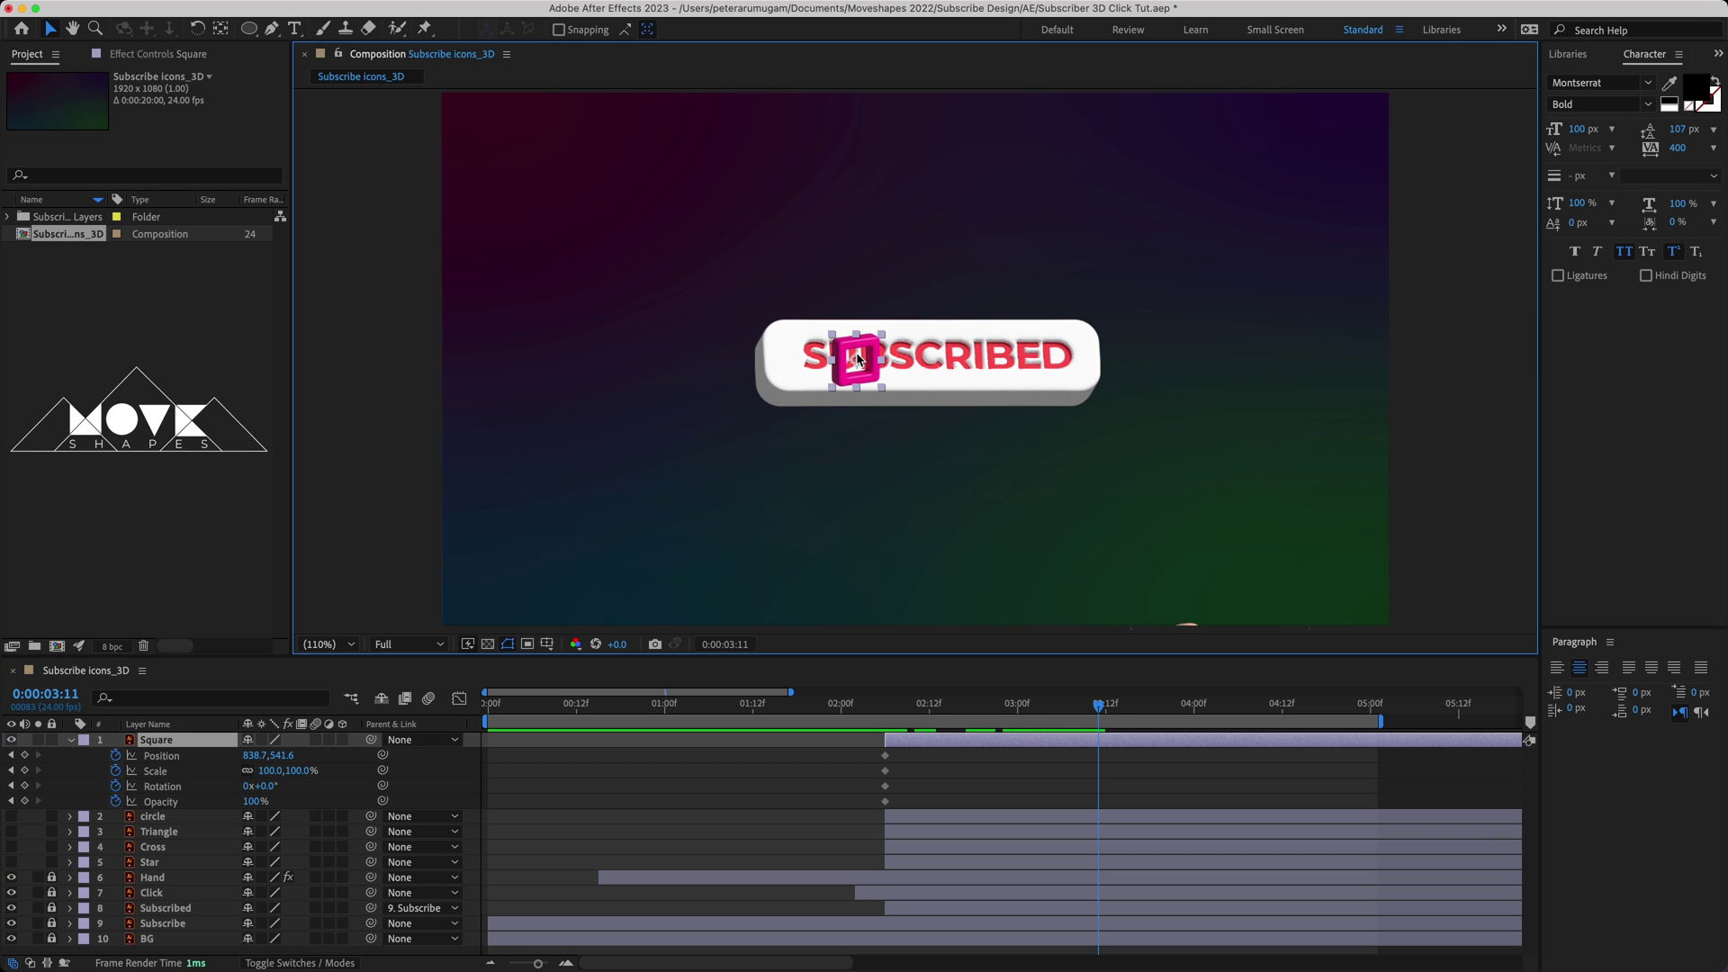
left_click_drag(867, 365, 601, 135)
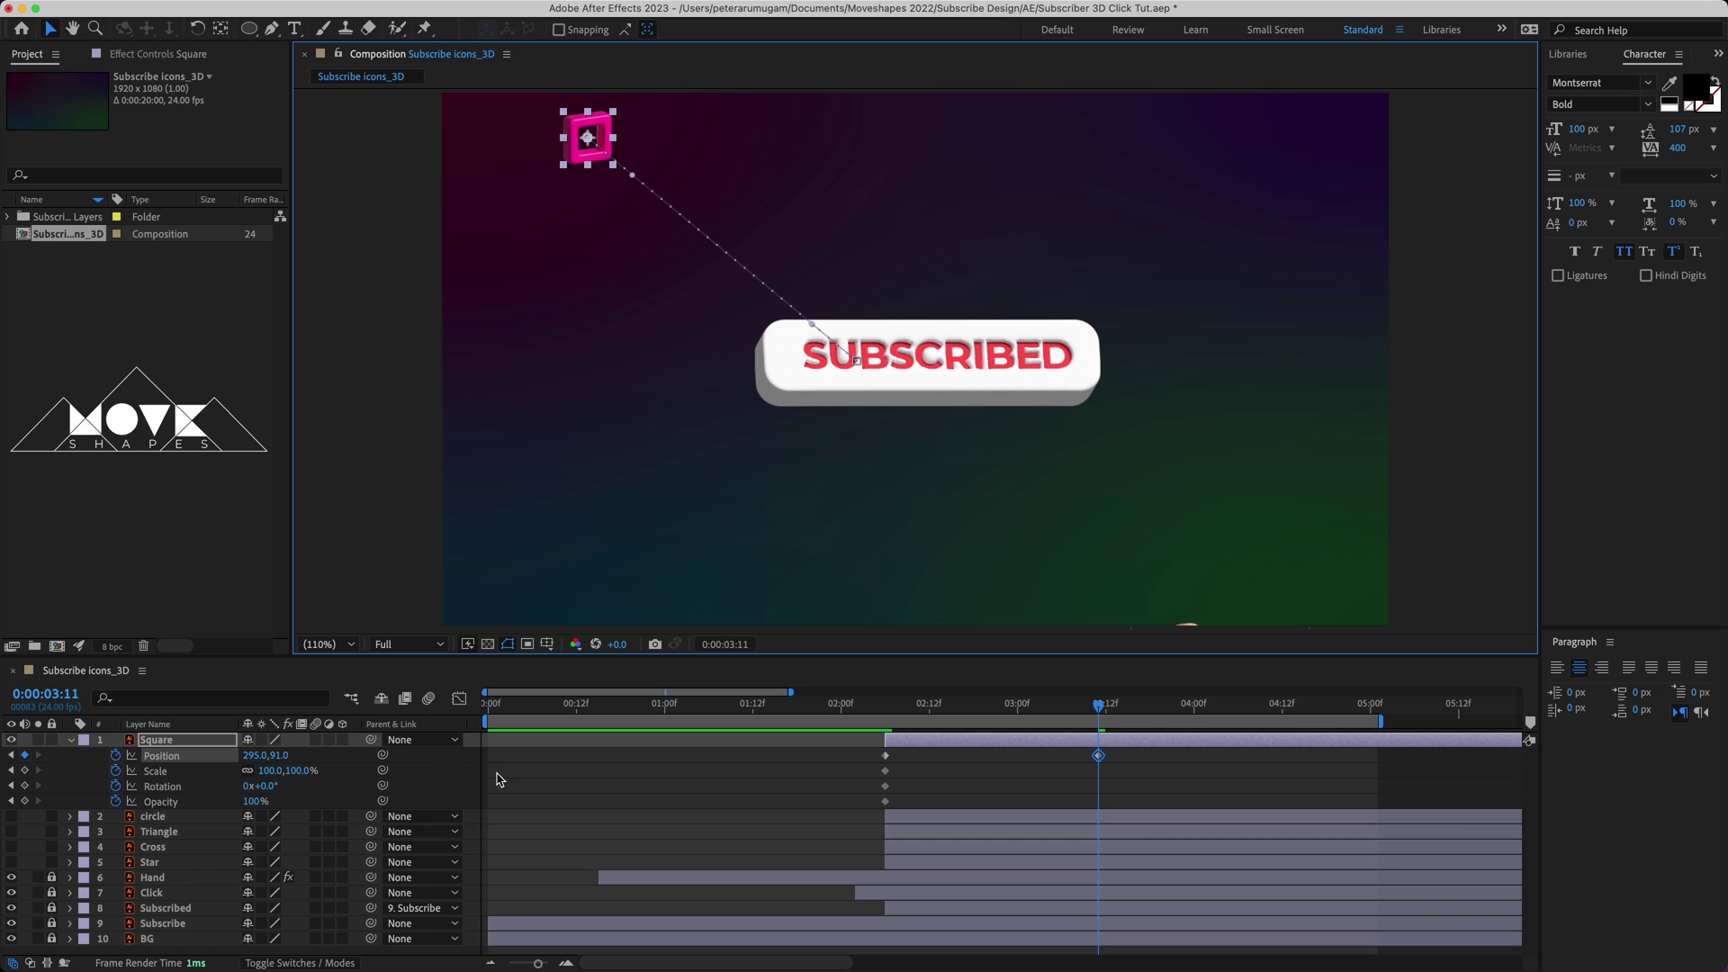
- Pull the Position keyframes' Bezier handles to arc the motion path upward
left_click(166, 762)
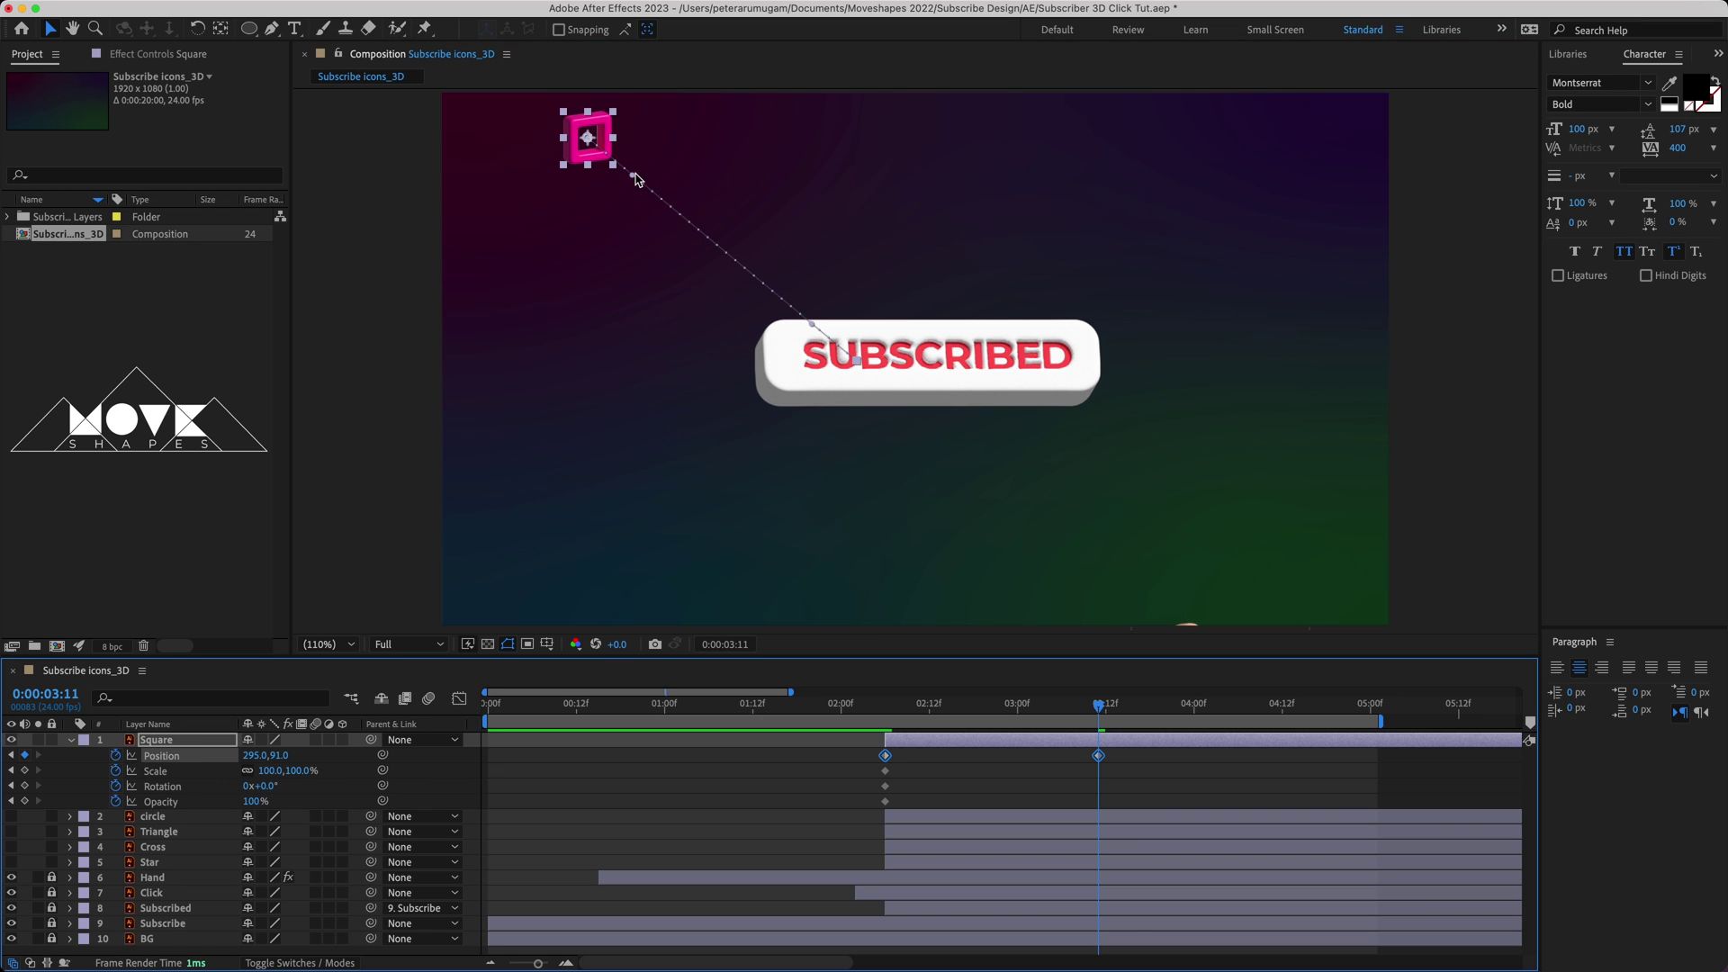
left_click_drag(634, 177, 711, 167)
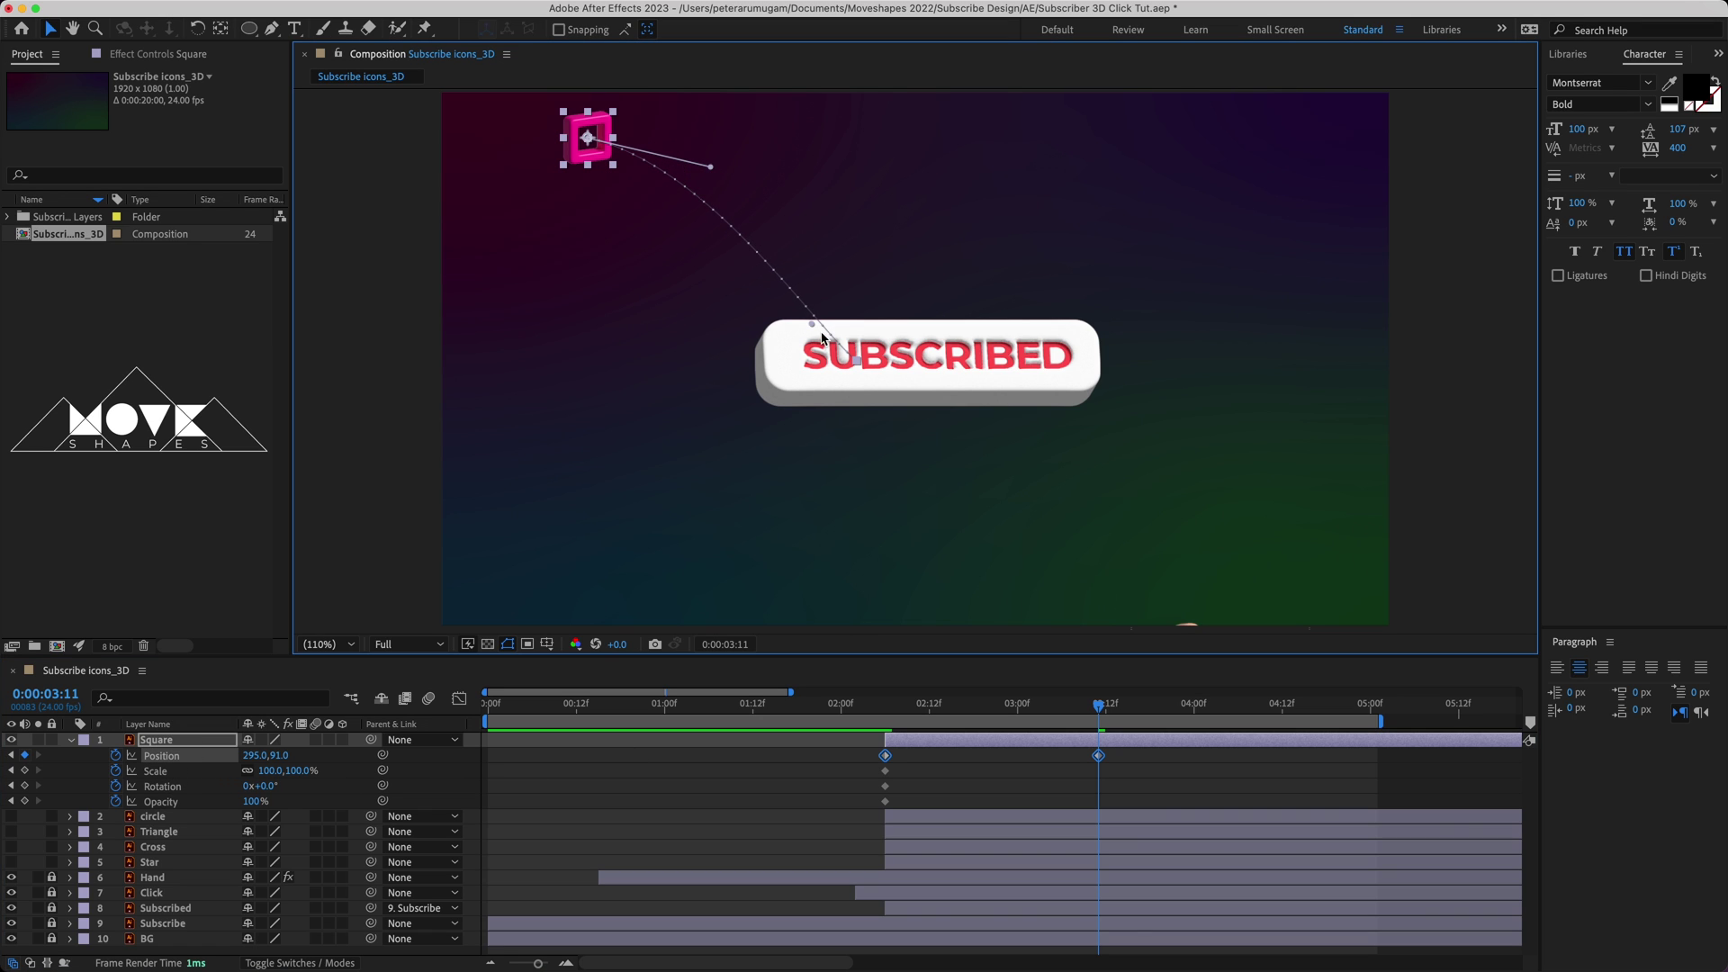
left_click_drag(814, 325, 840, 241)
left_click_drag(712, 171, 687, 162)
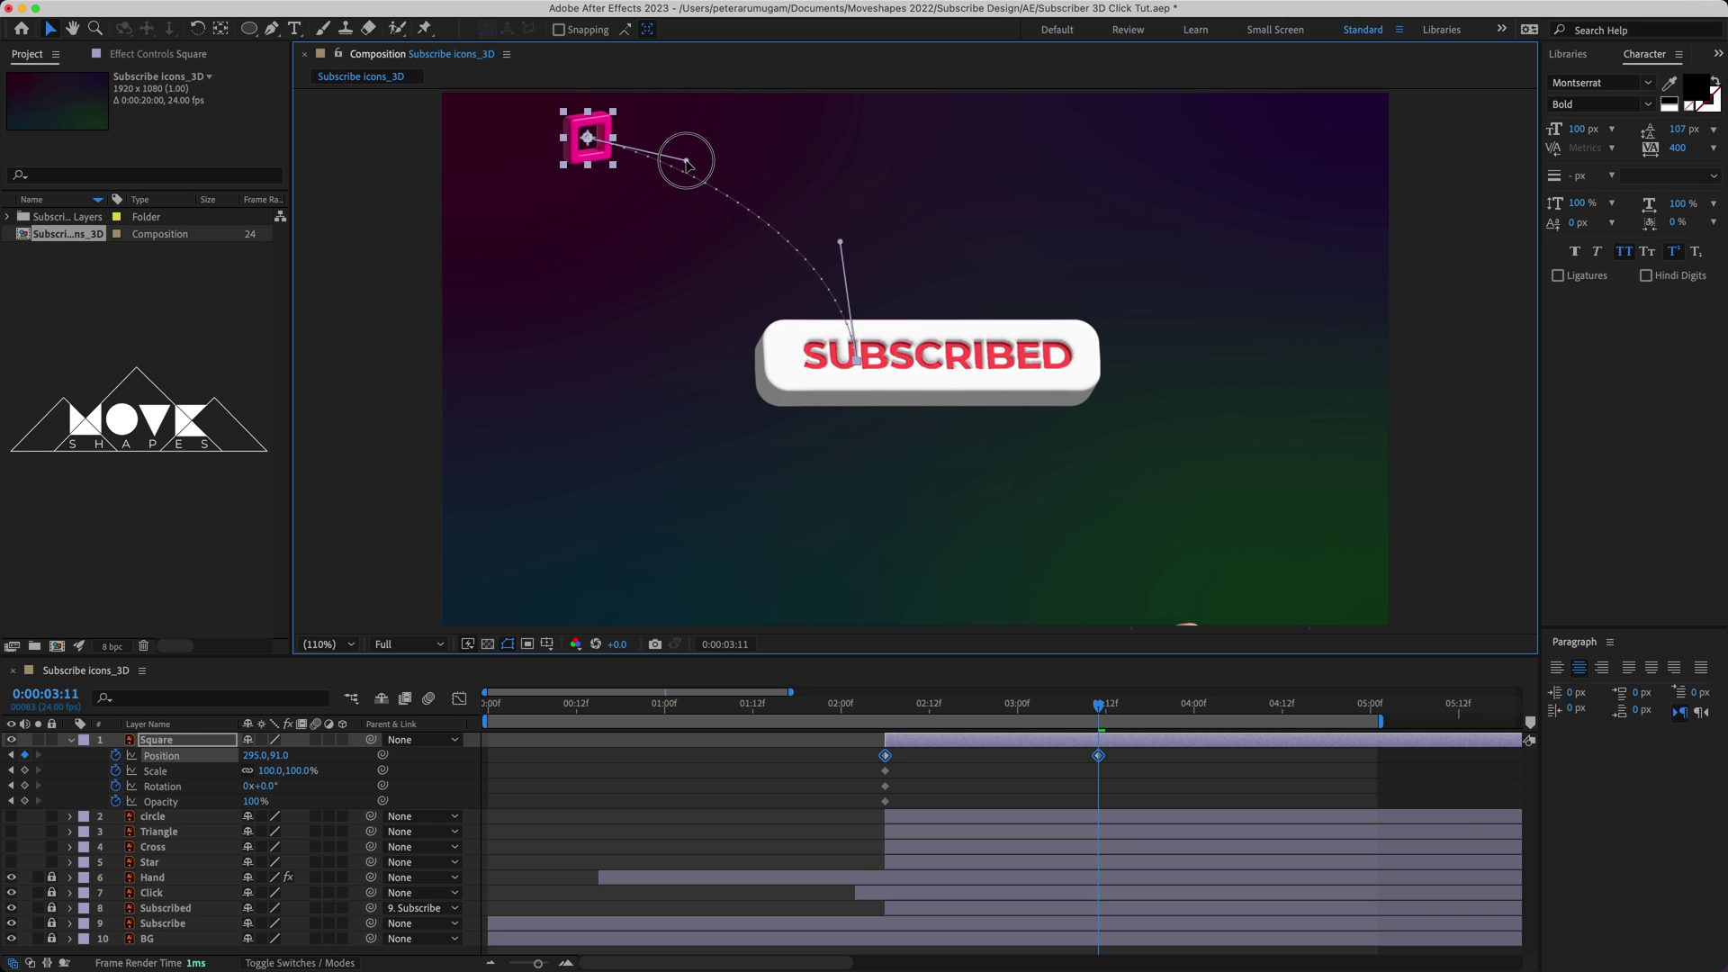
left_click_drag(840, 241, 842, 236)
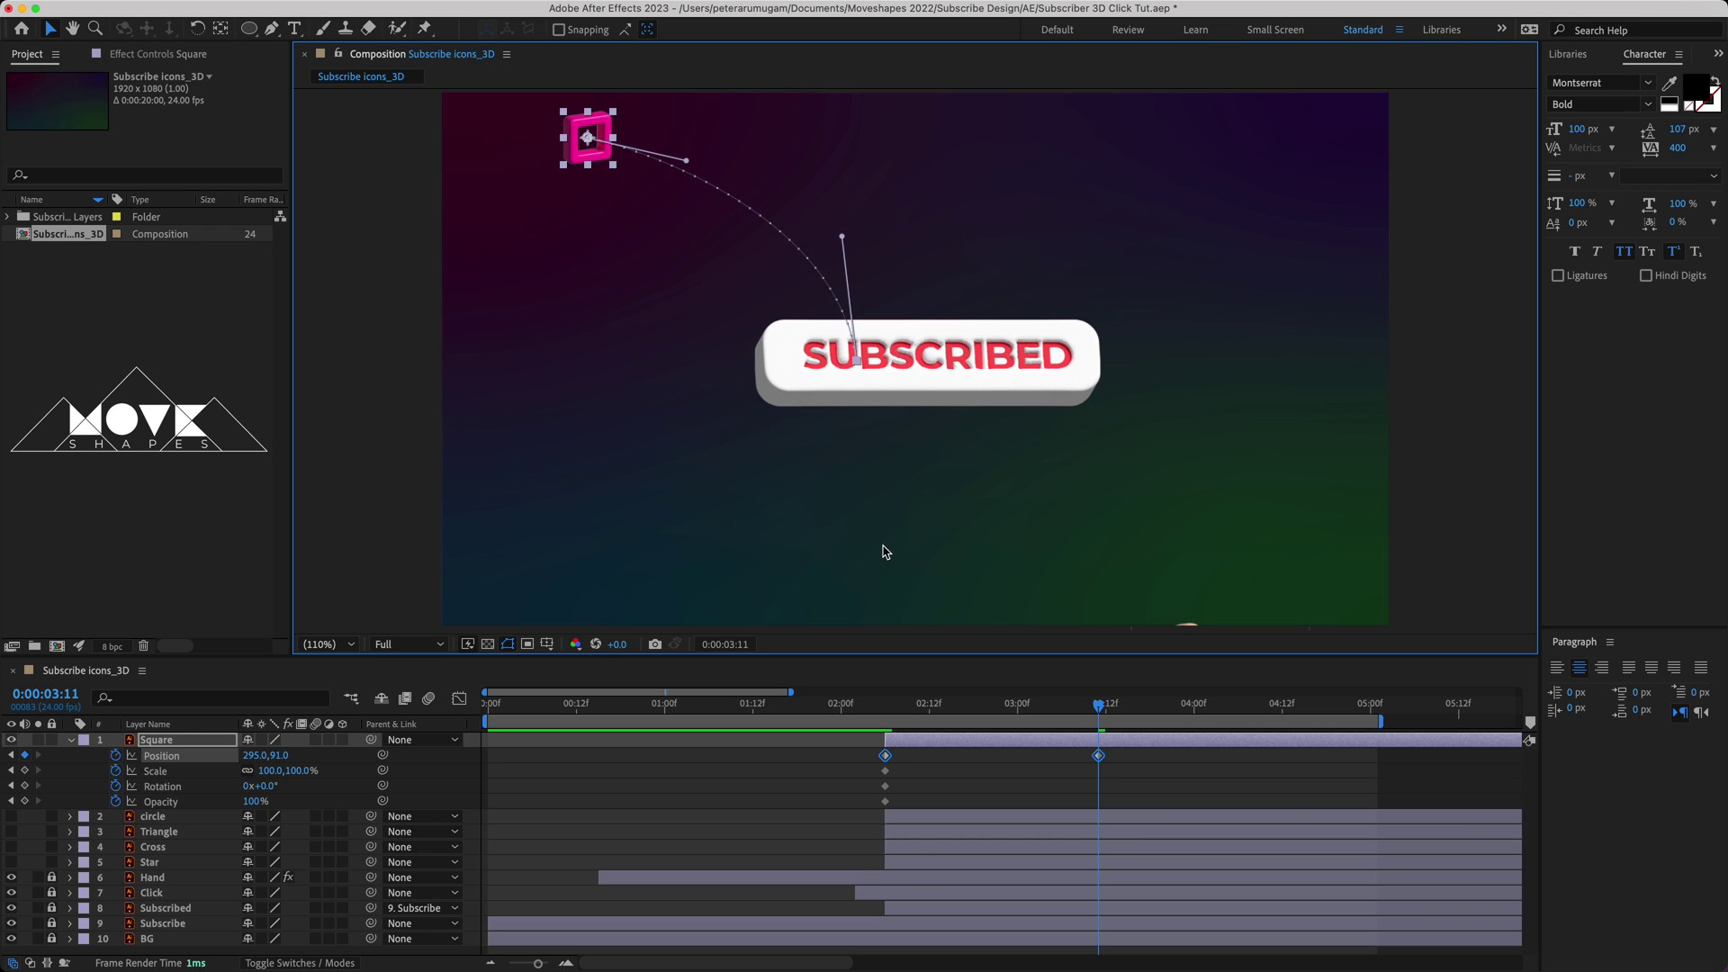
left_click(927, 792)
- Easy Ease both Position keyframes and steepen the speed curve for a sharper burst
left_click(1098, 755)
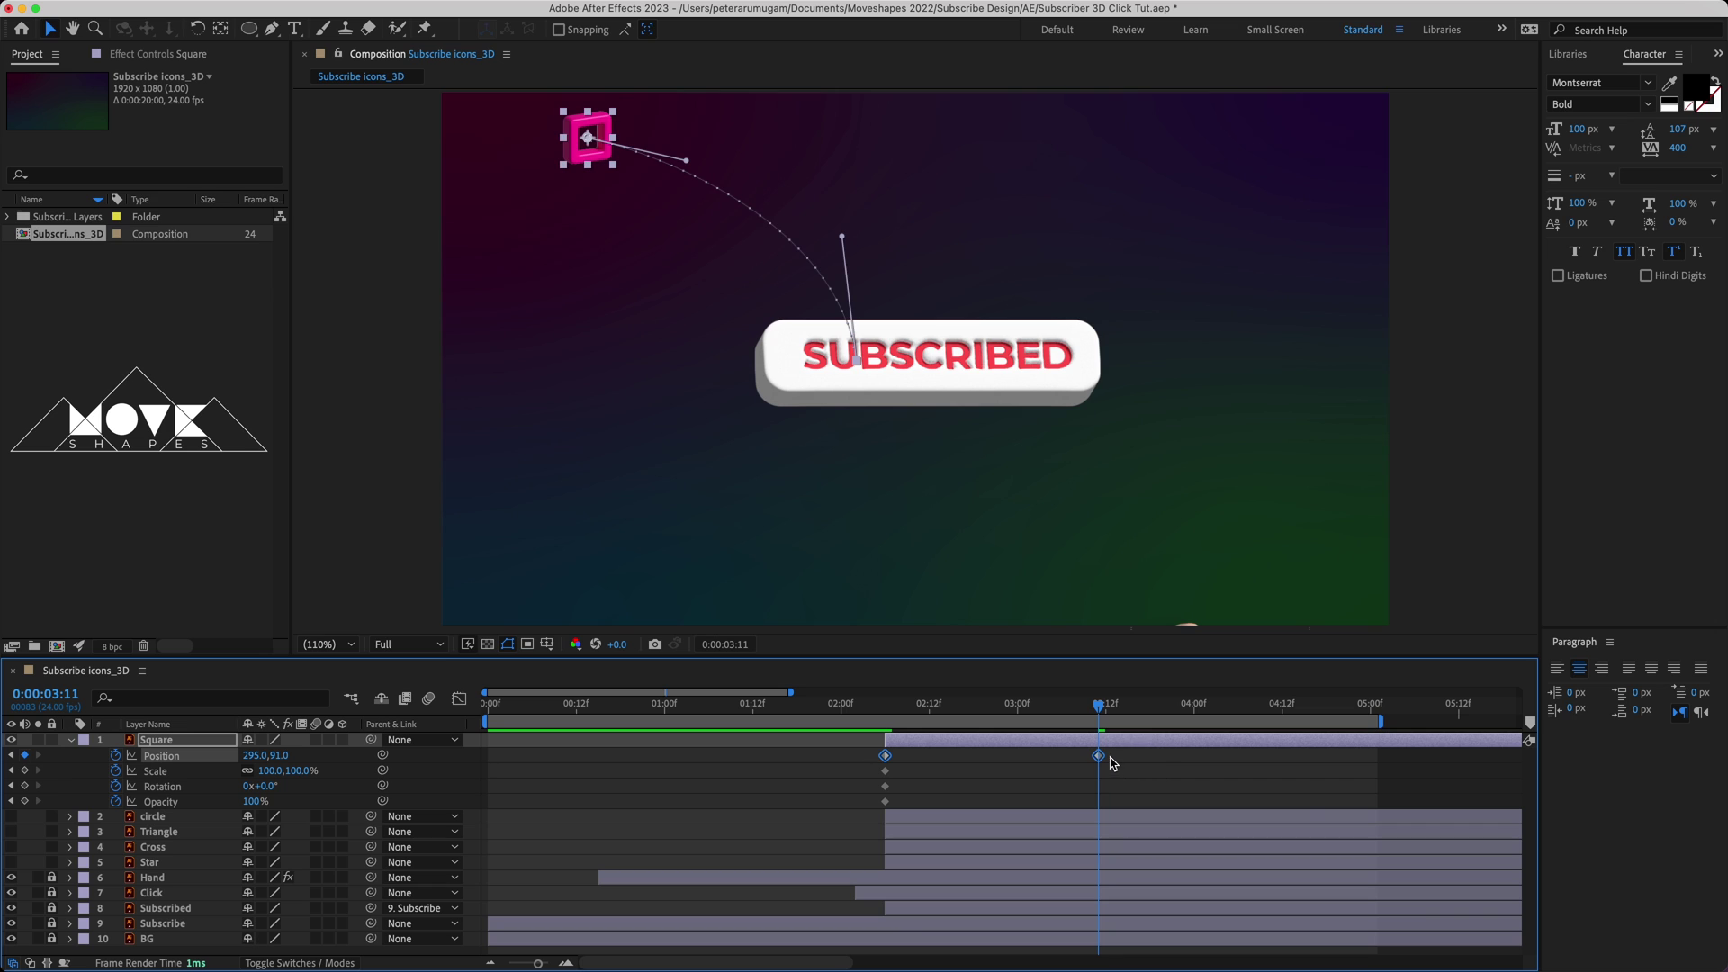
right_click(1100, 757)
mouse_move(1206, 953)
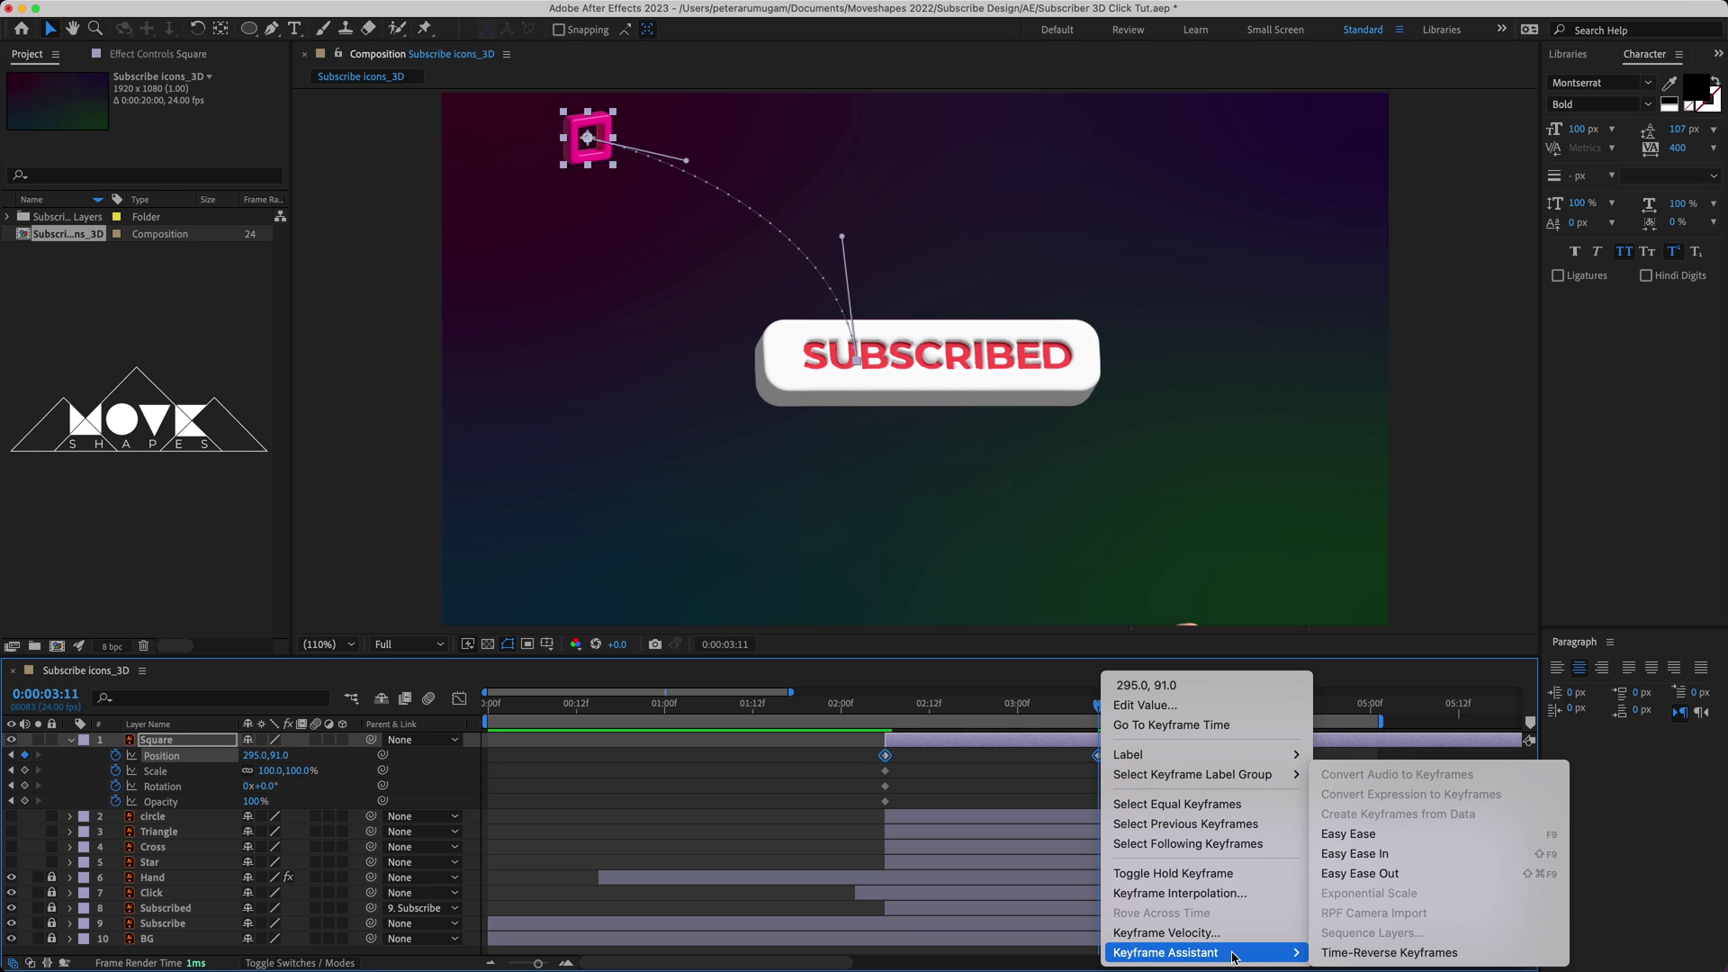
left_click(1343, 838)
left_click(459, 698)
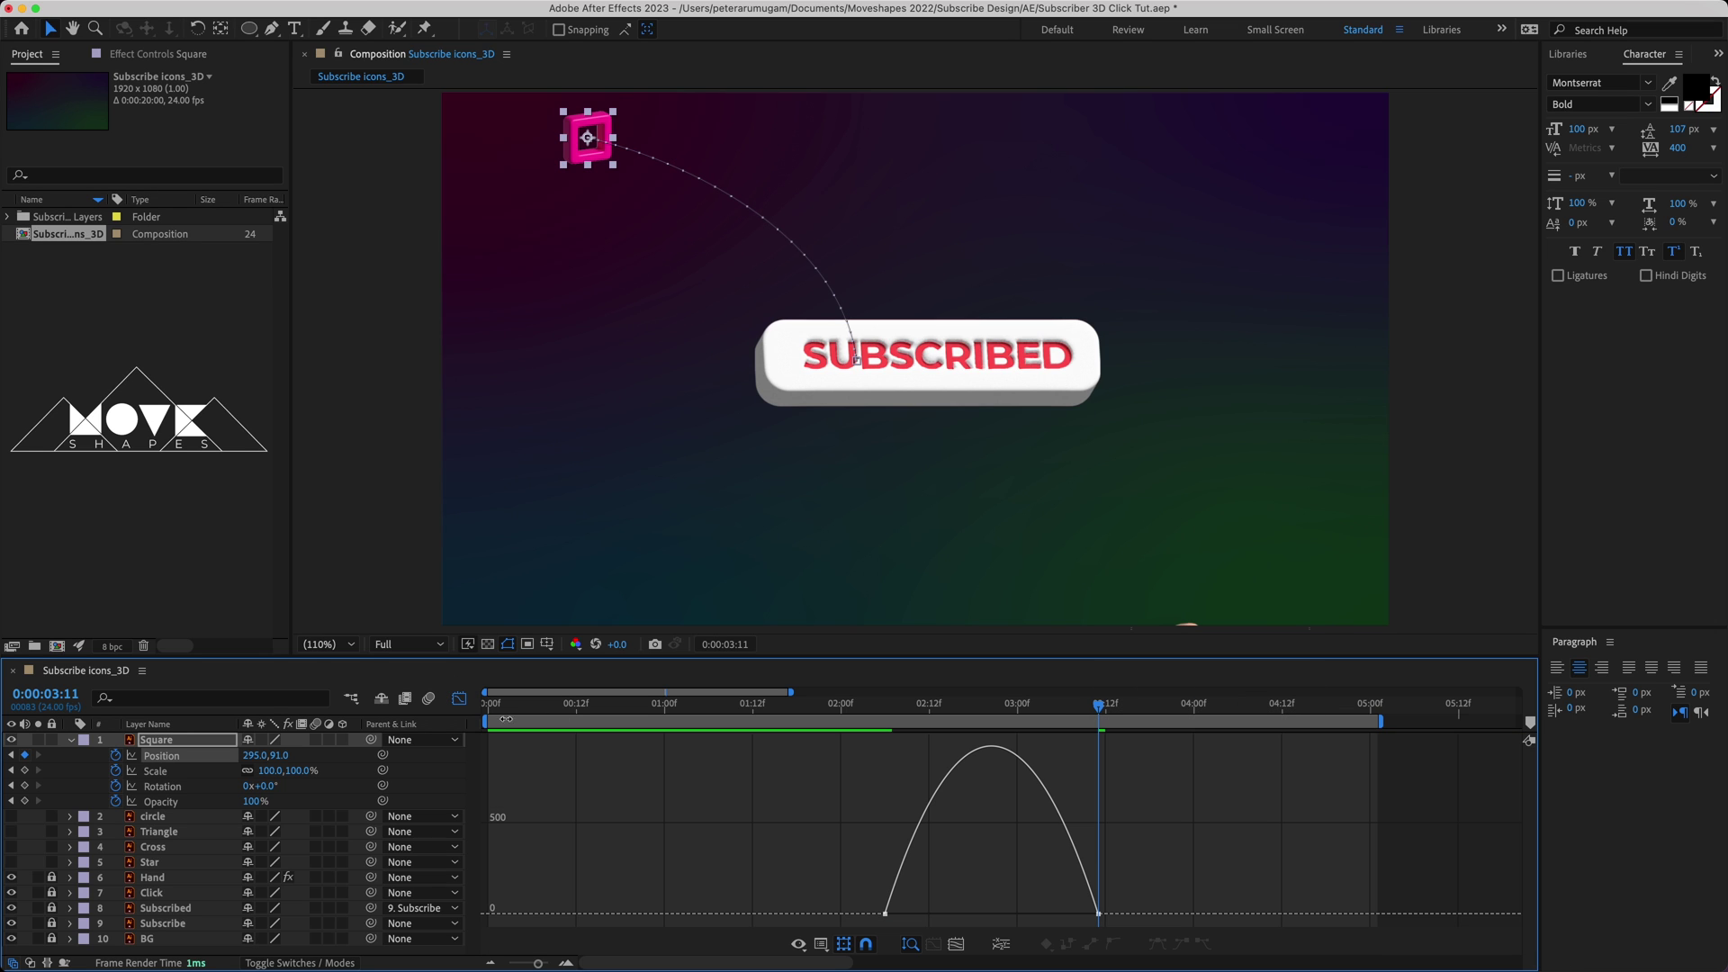
left_click(1097, 913)
left_click_drag(1056, 914, 1010, 918)
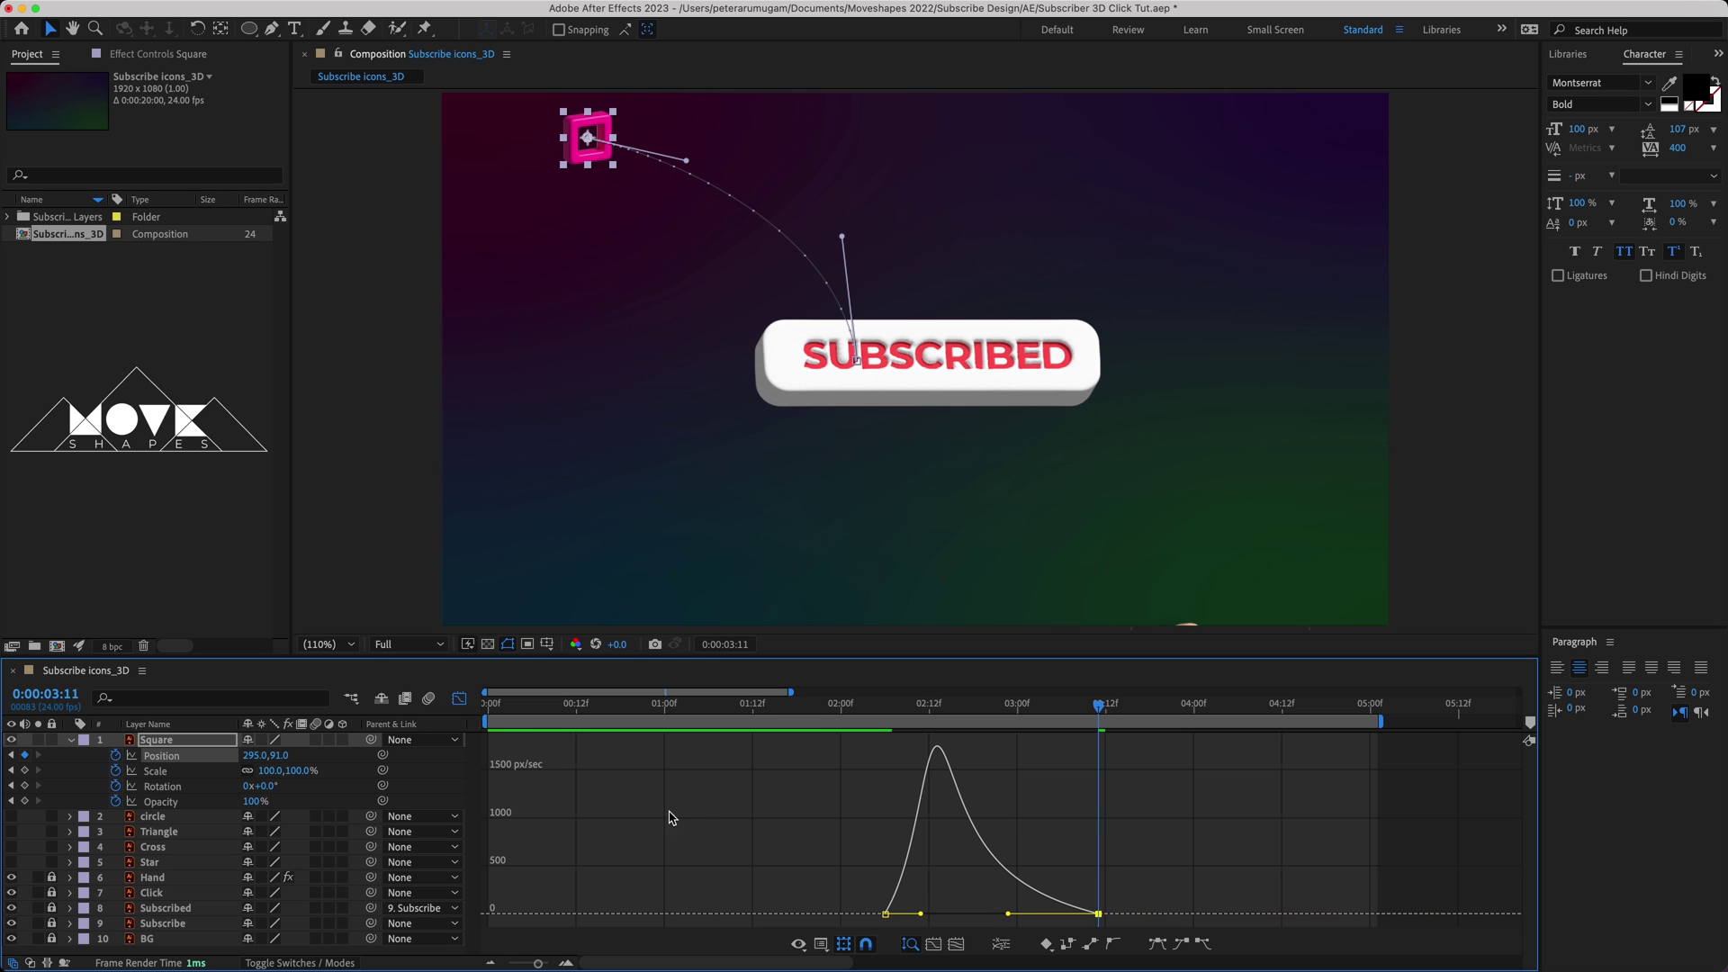
left_click(460, 698)
- Preview the square's fly-out from 02:06, stopping at 03:11
left_click(919, 765)
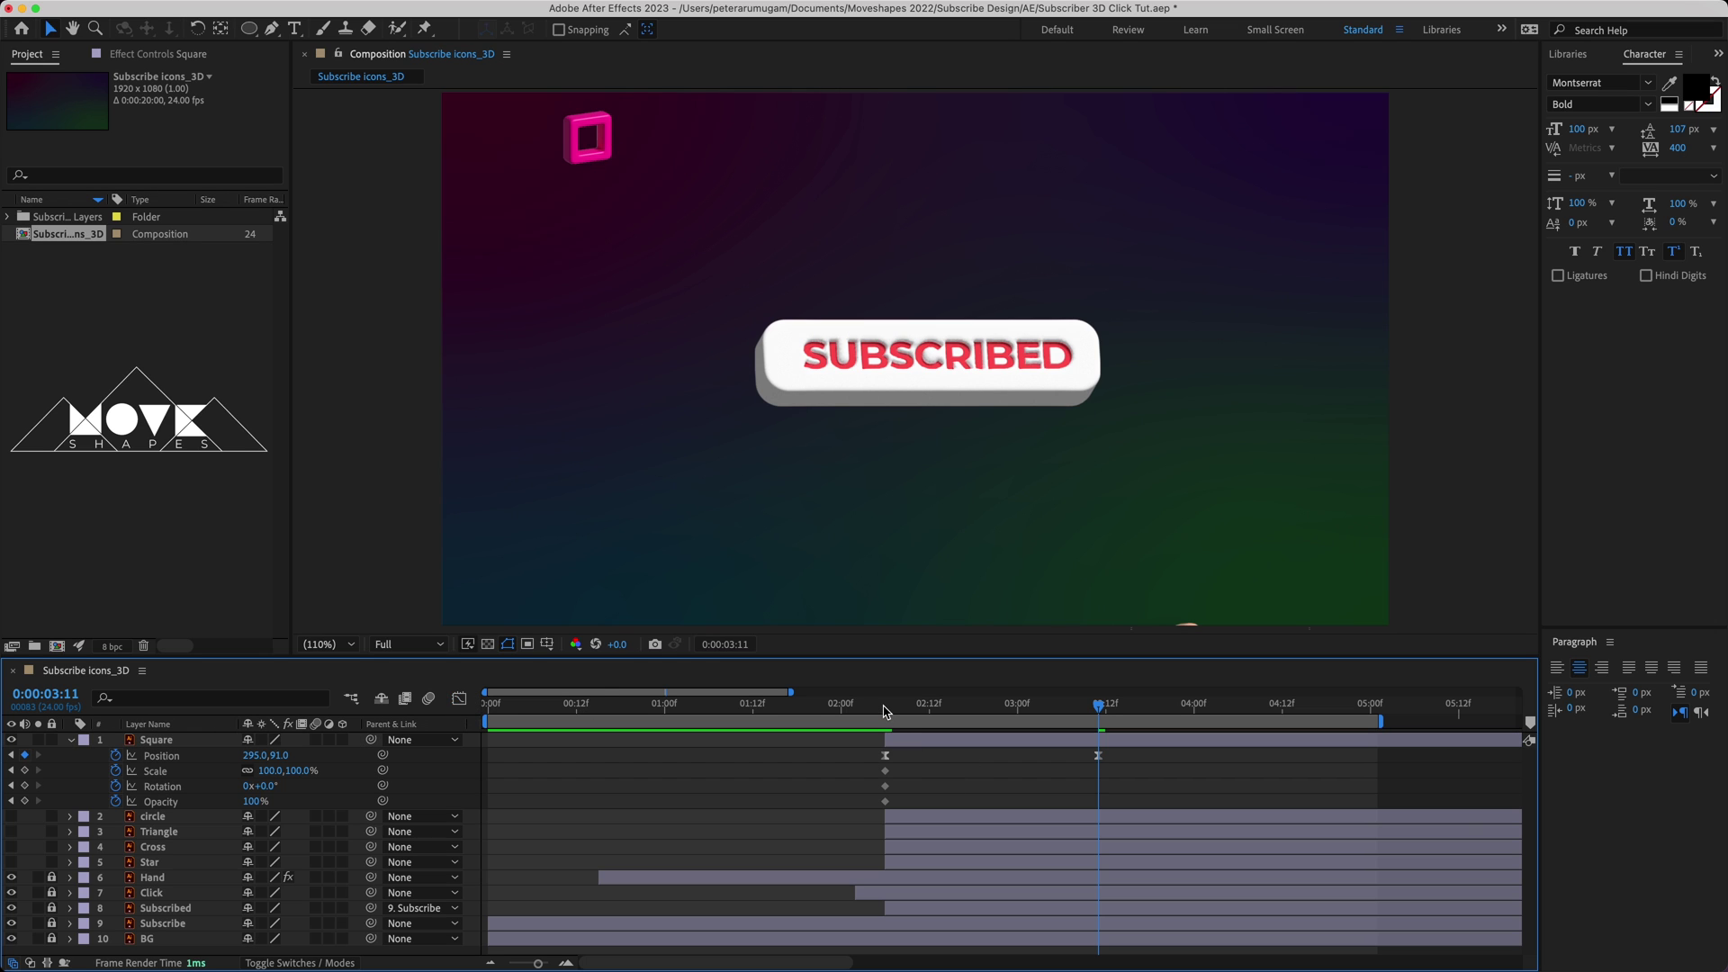
left_click(887, 712)
key("space")
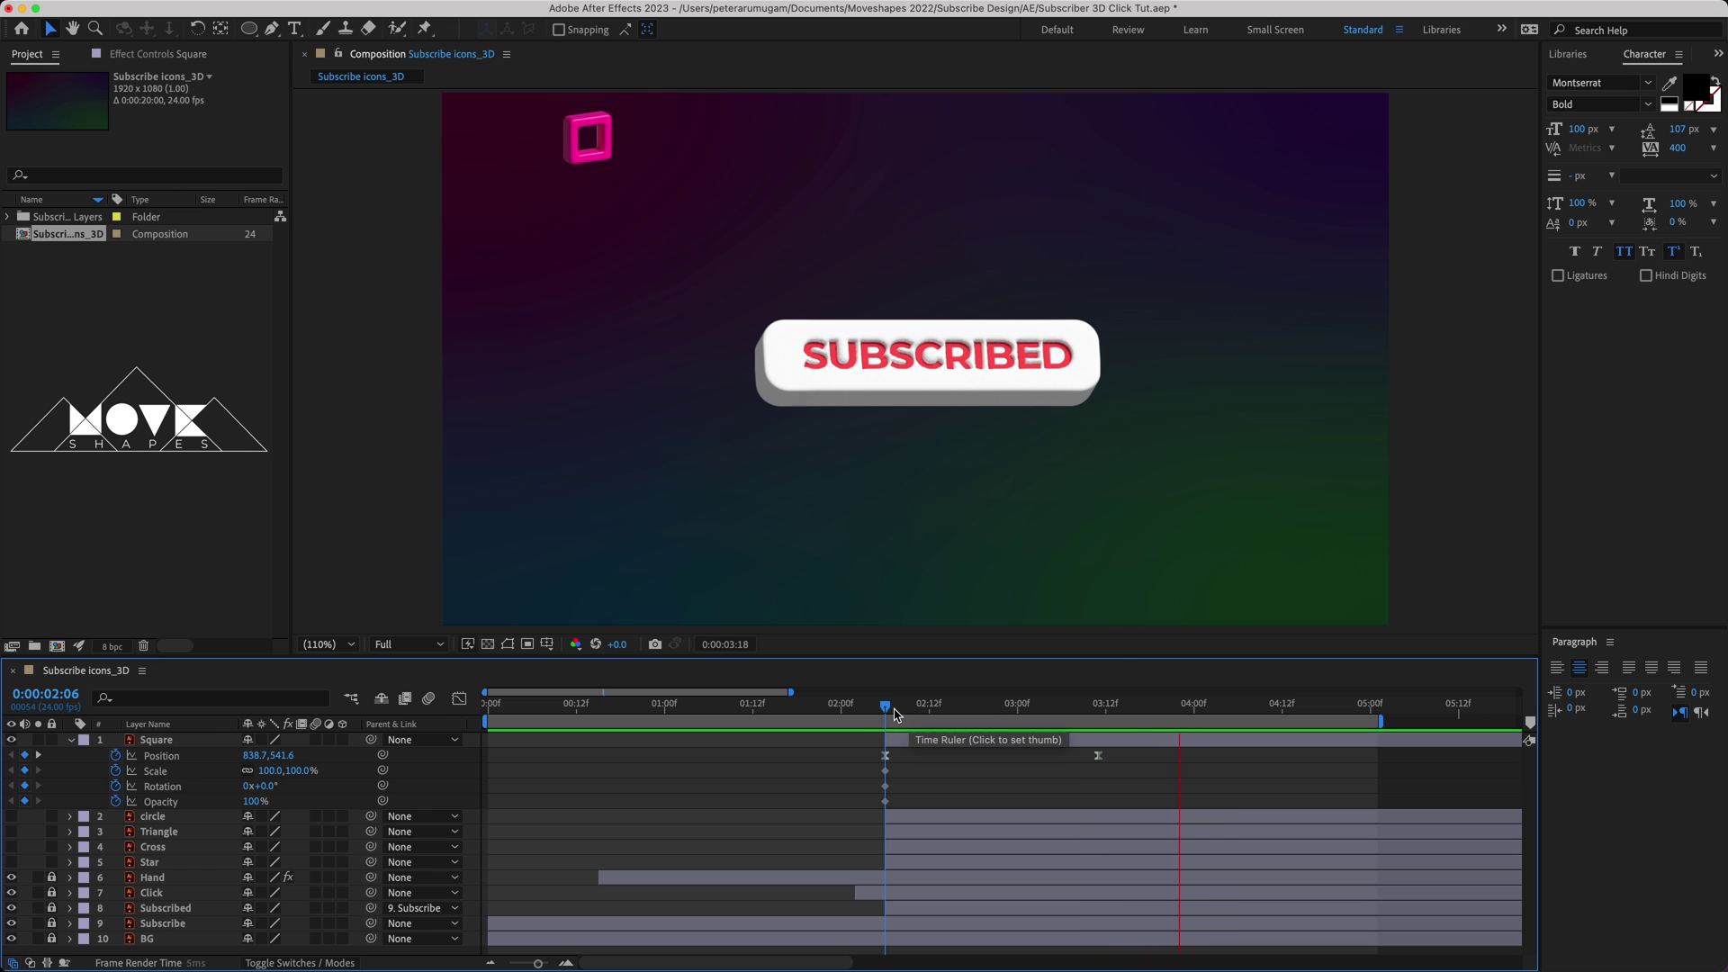
left_click(1096, 743)
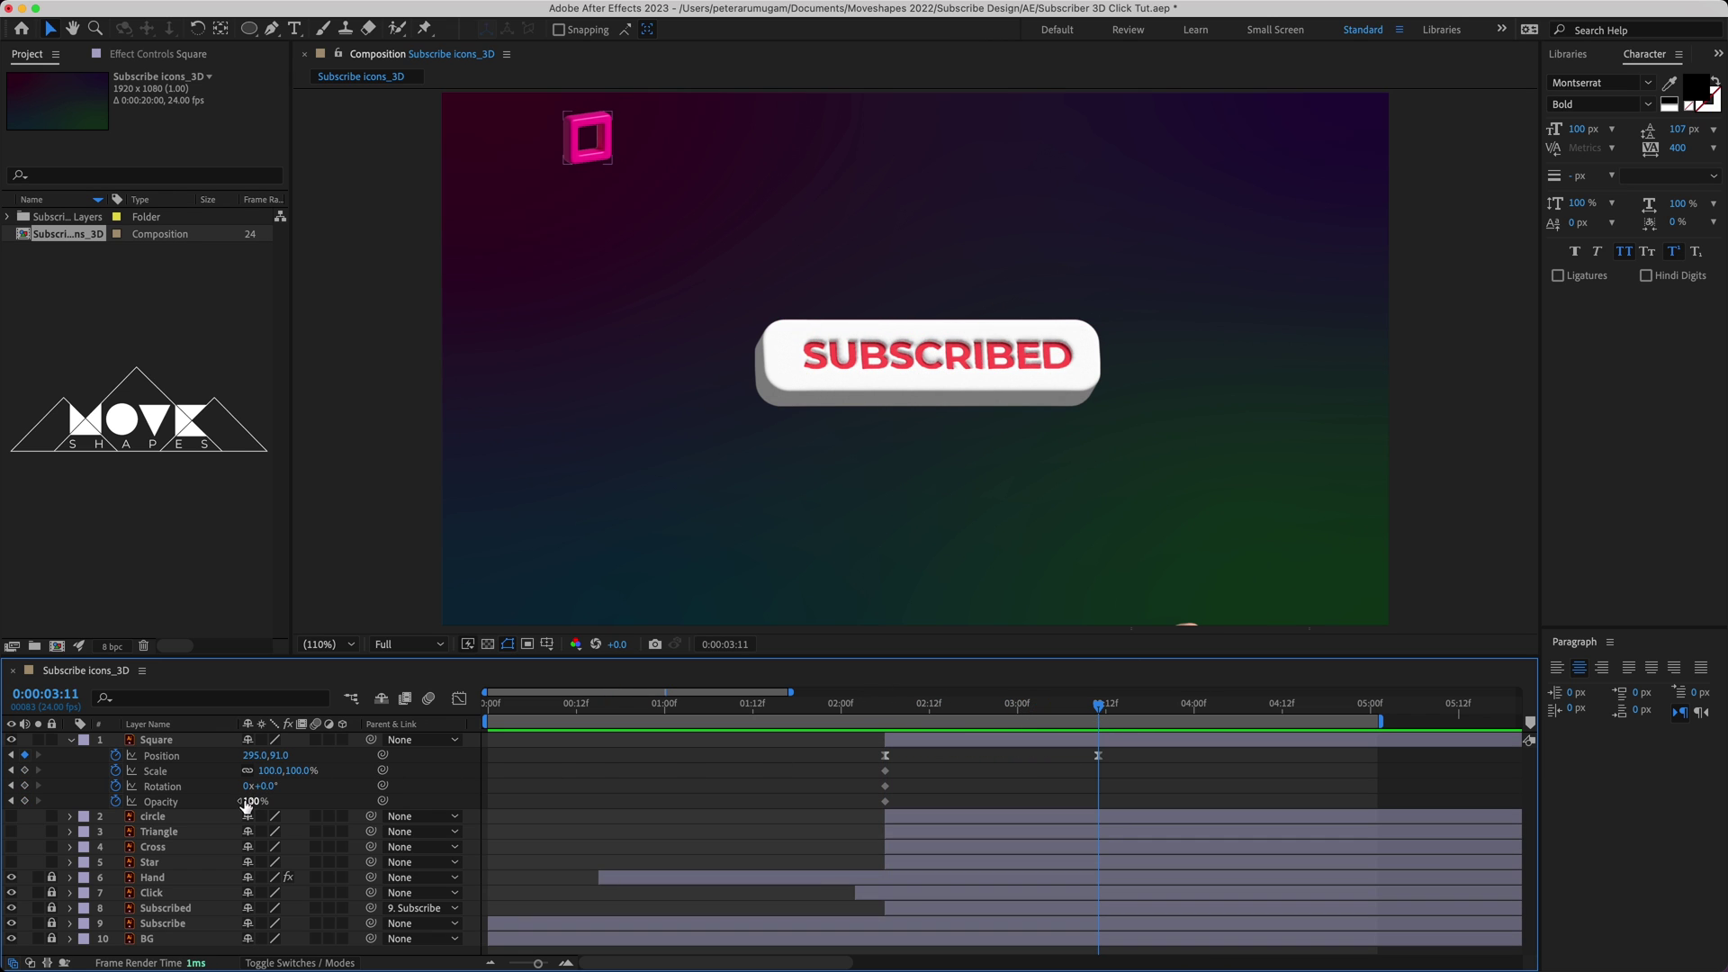
- Set the square's Rotation to 0x-275° at 03:11 and preview the backward spin
left_click_drag(257, 789, 72, 833)
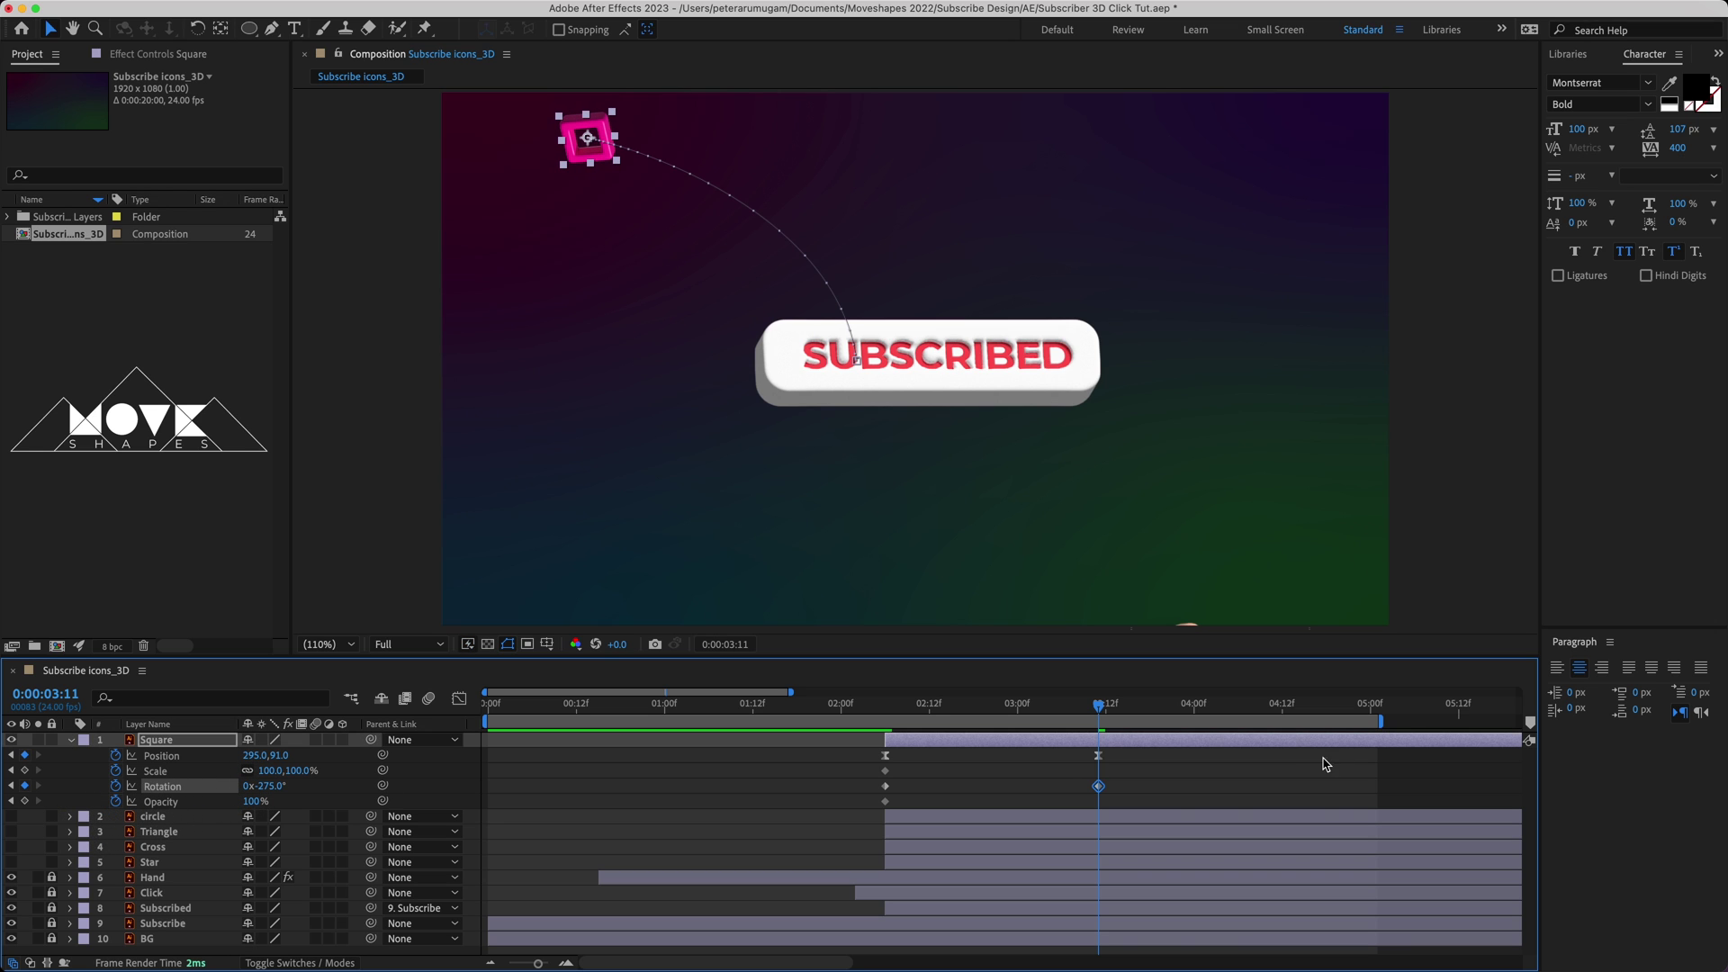
left_click(1186, 780)
left_click(888, 708)
key("space")
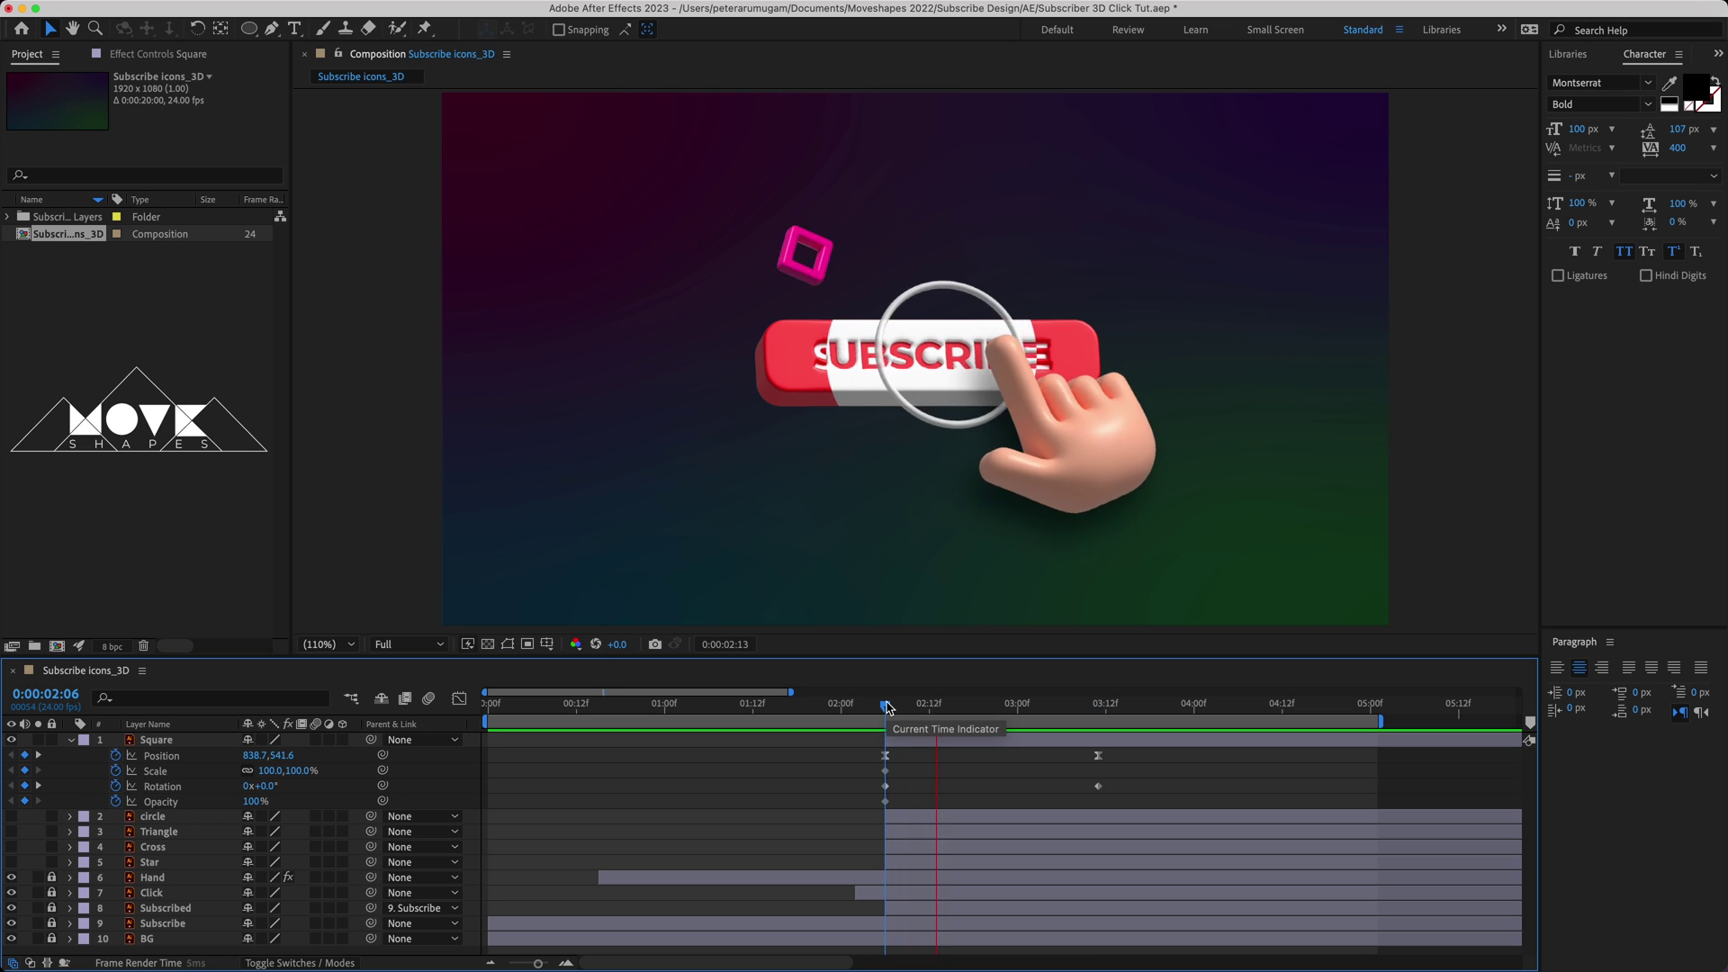
left_click(1099, 709)
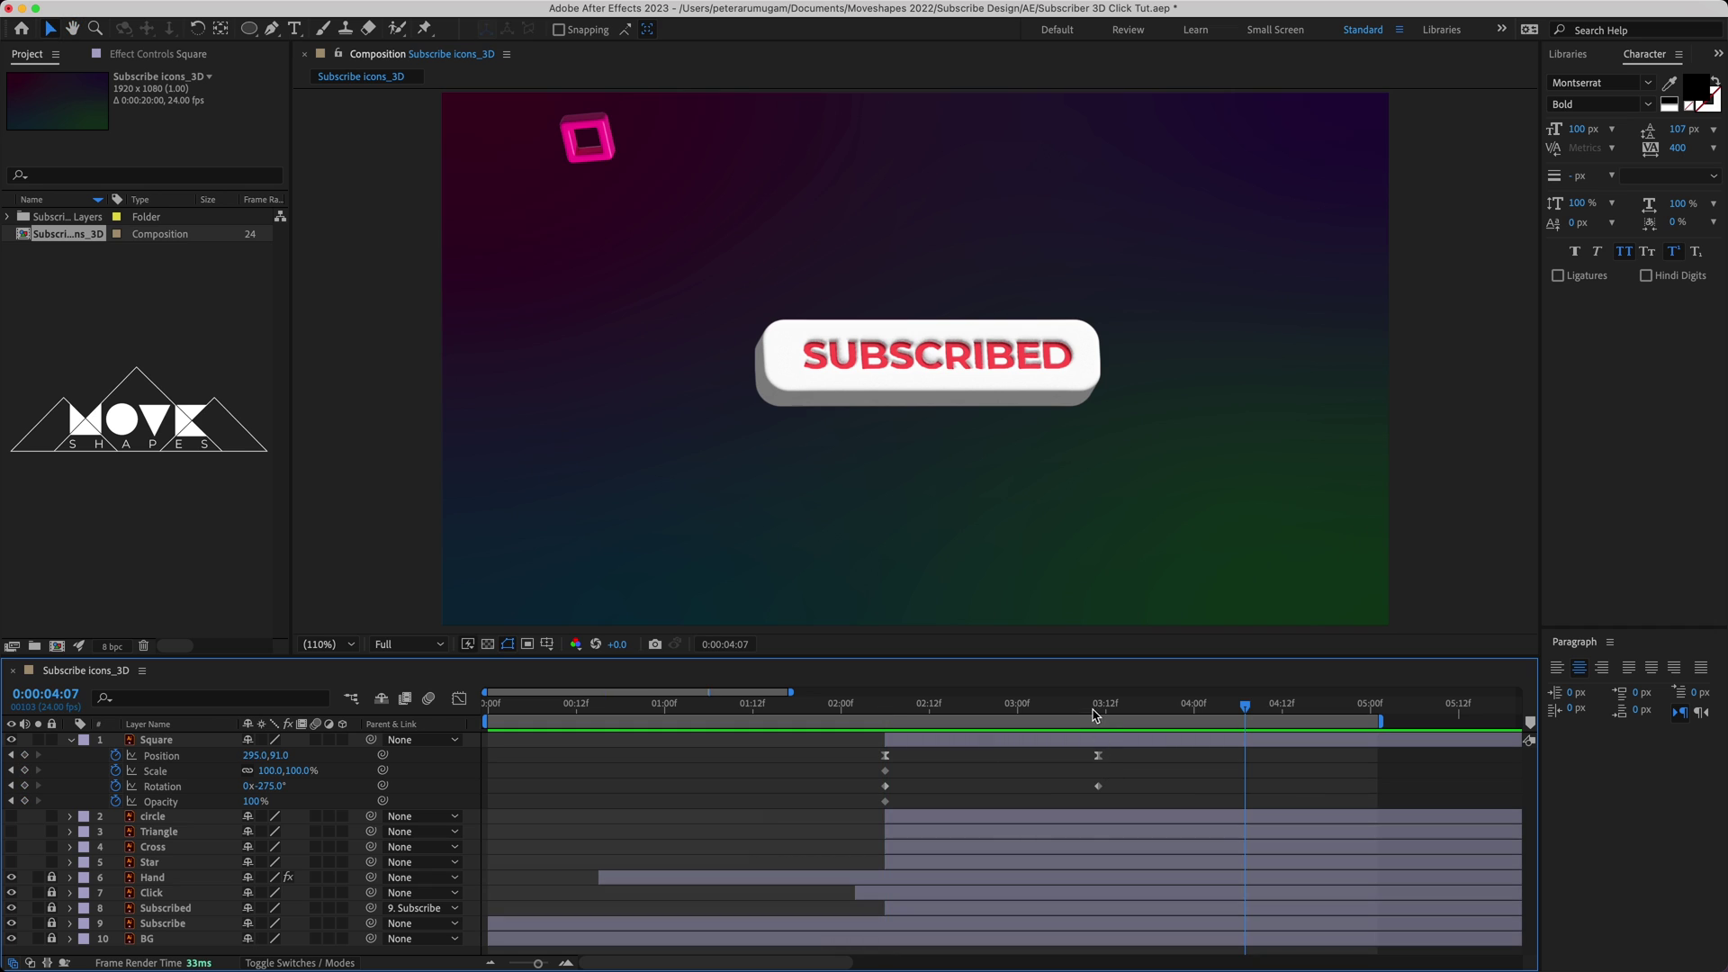
- Move the final Rotation keyframe to about 03:19 and preview the longer spin
left_click_drag(1099, 787, 1157, 786)
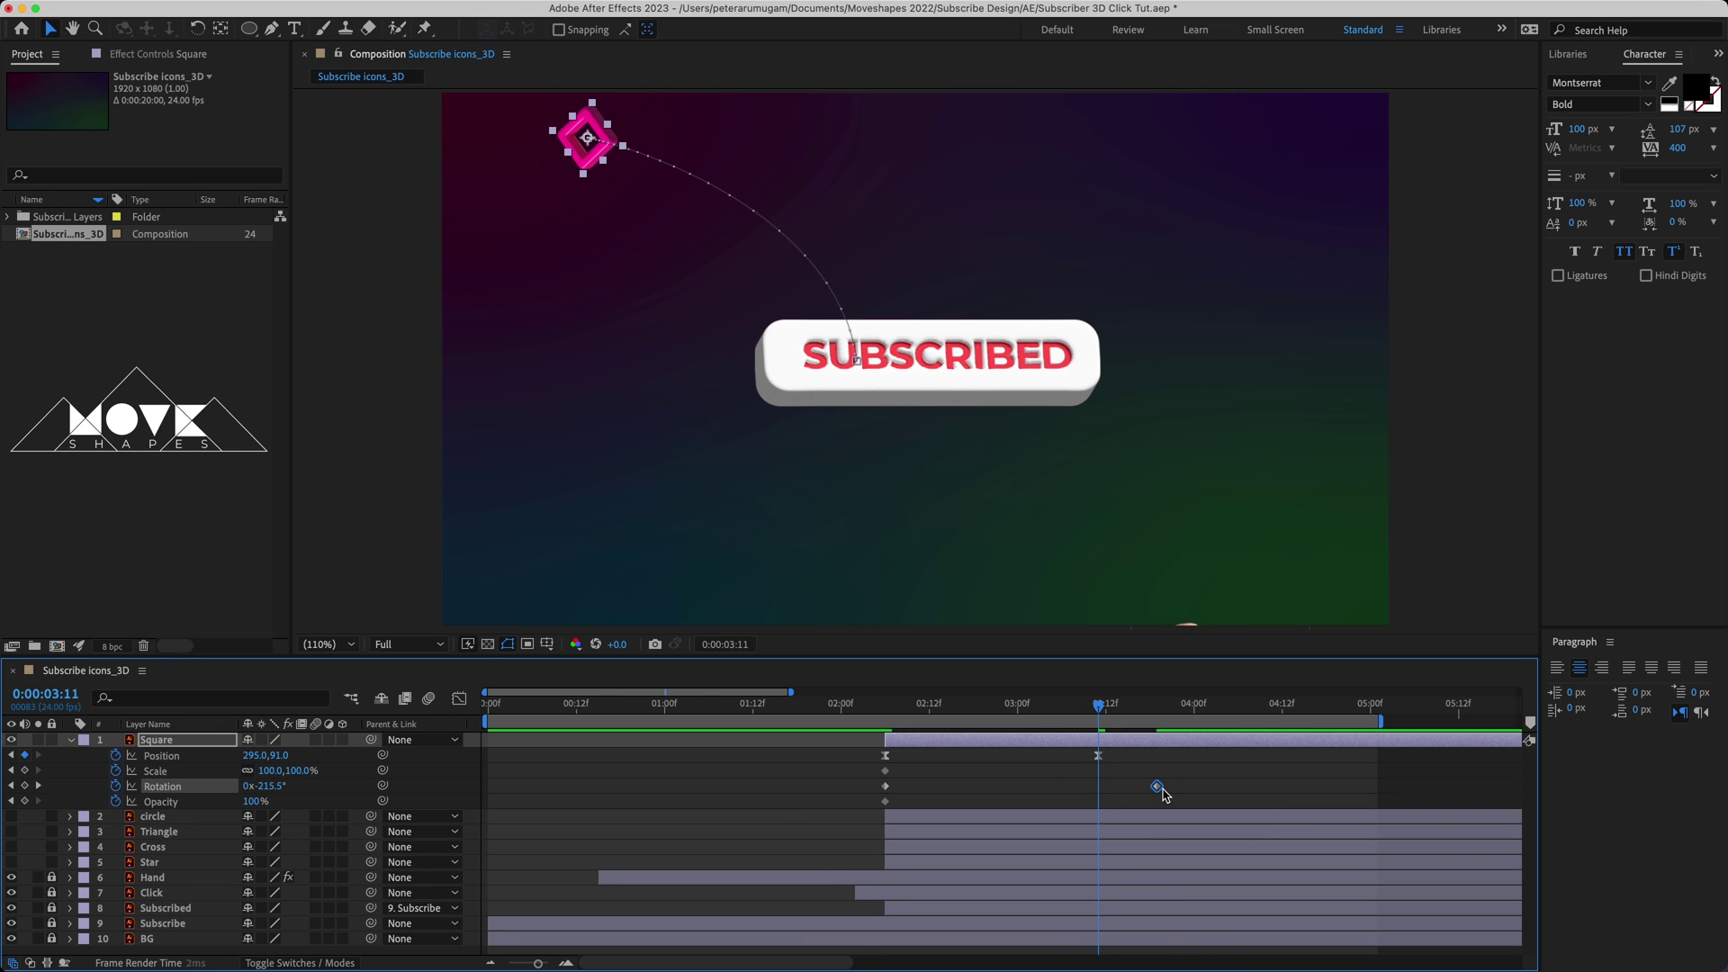
left_click(889, 709)
key("space")
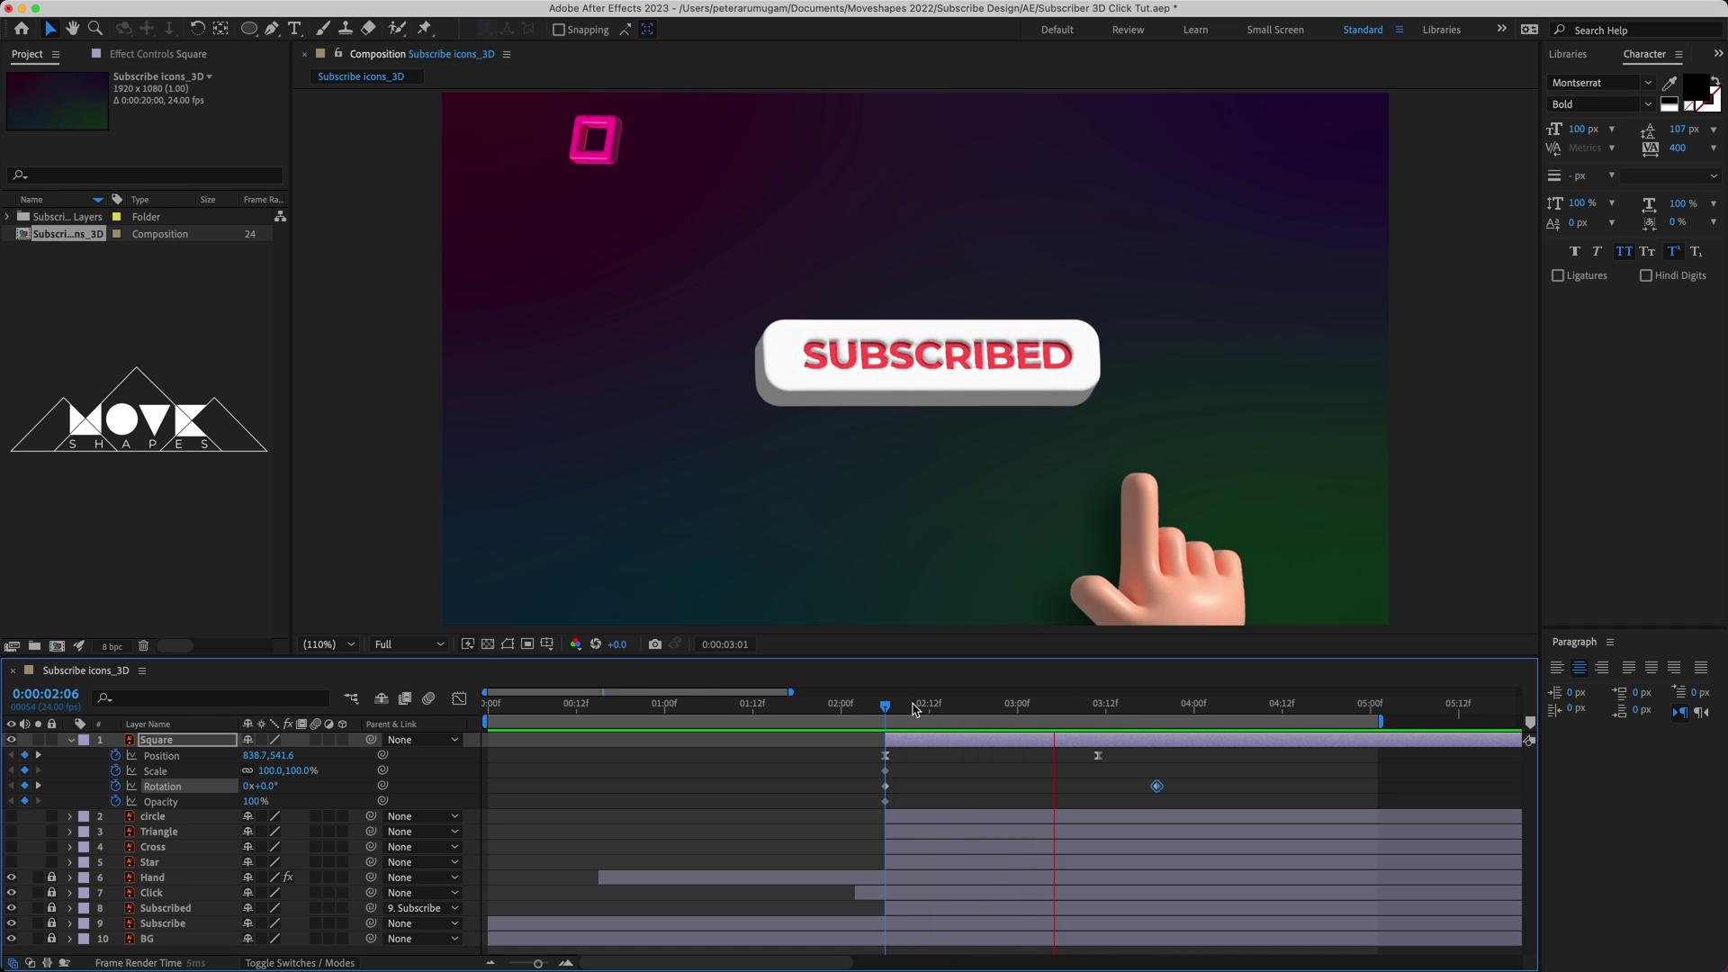
left_click_drag(889, 708, 1069, 744)
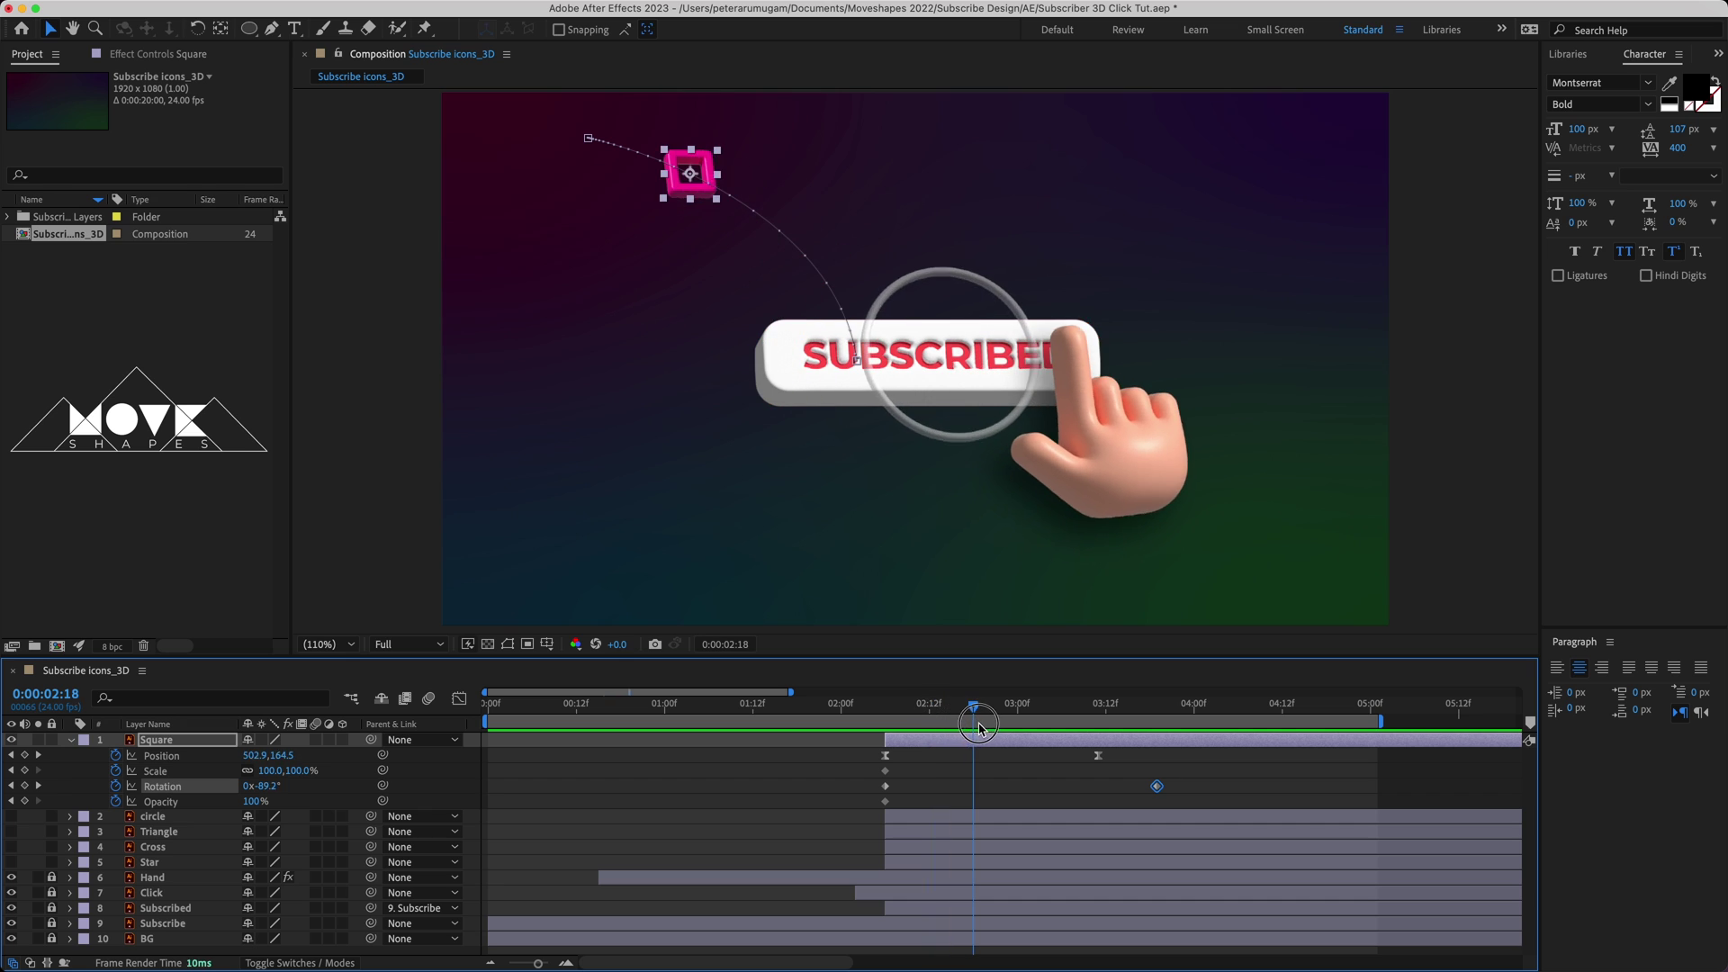
- Apply Easy Ease to both Rotation keyframes
left_click_drag(1173, 801, 884, 792)
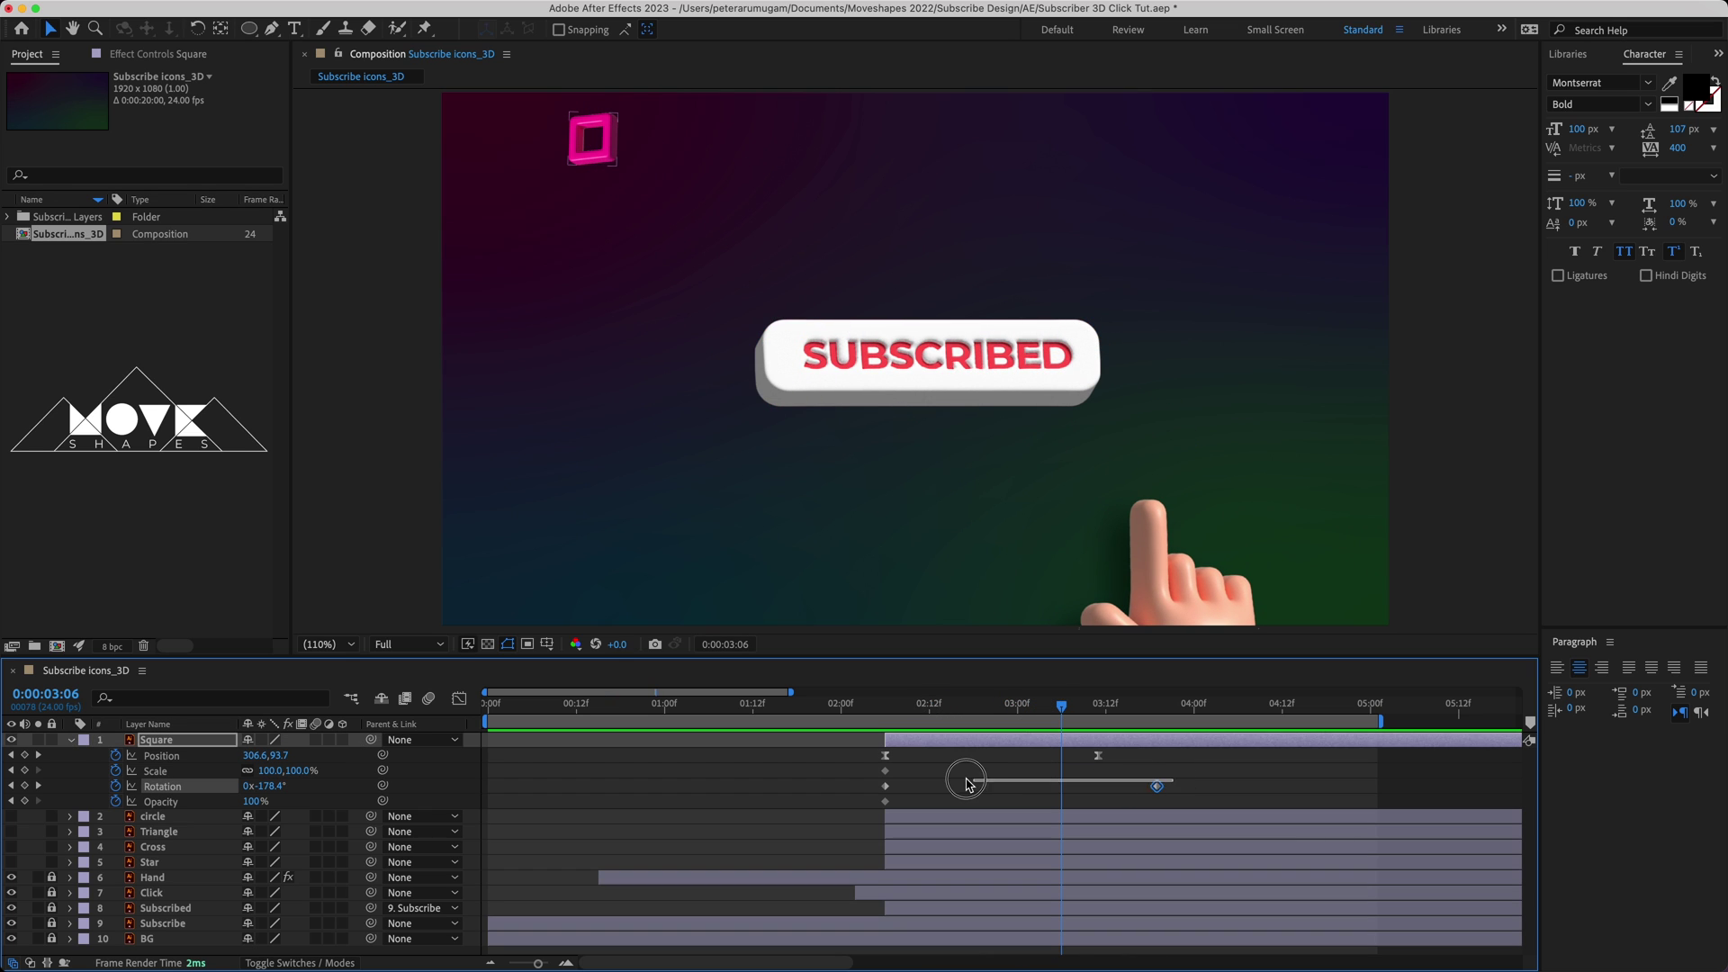
right_click(884, 789)
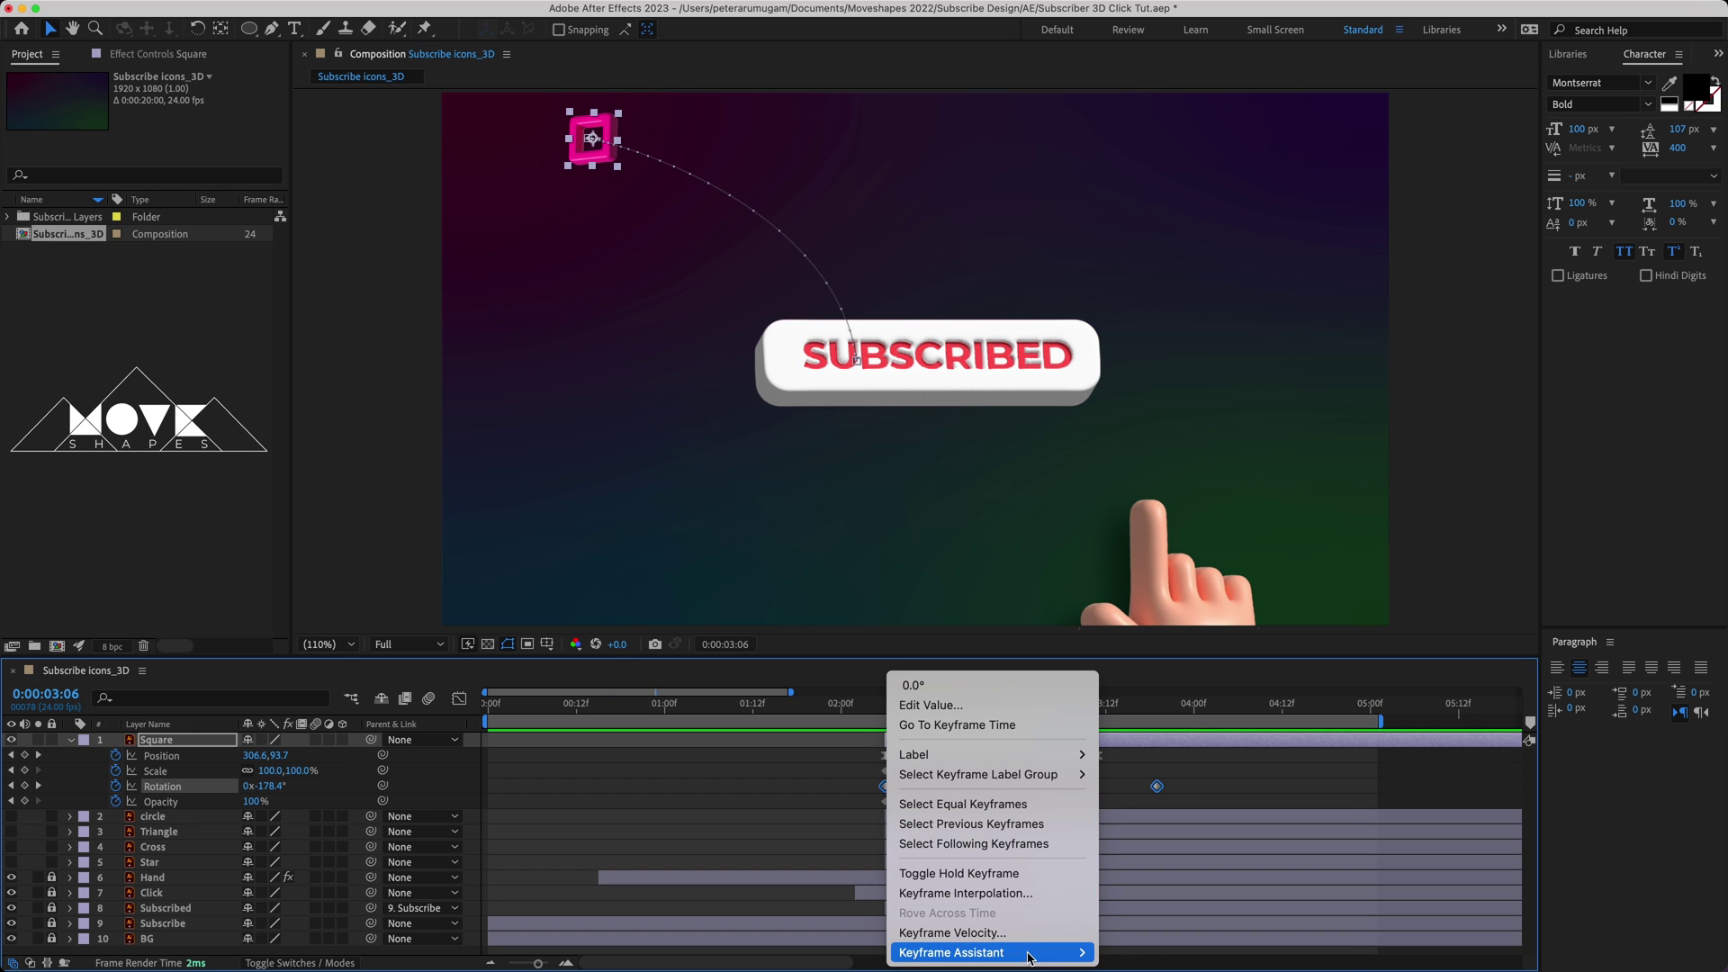
mouse_move(1035, 954)
left_click(1156, 837)
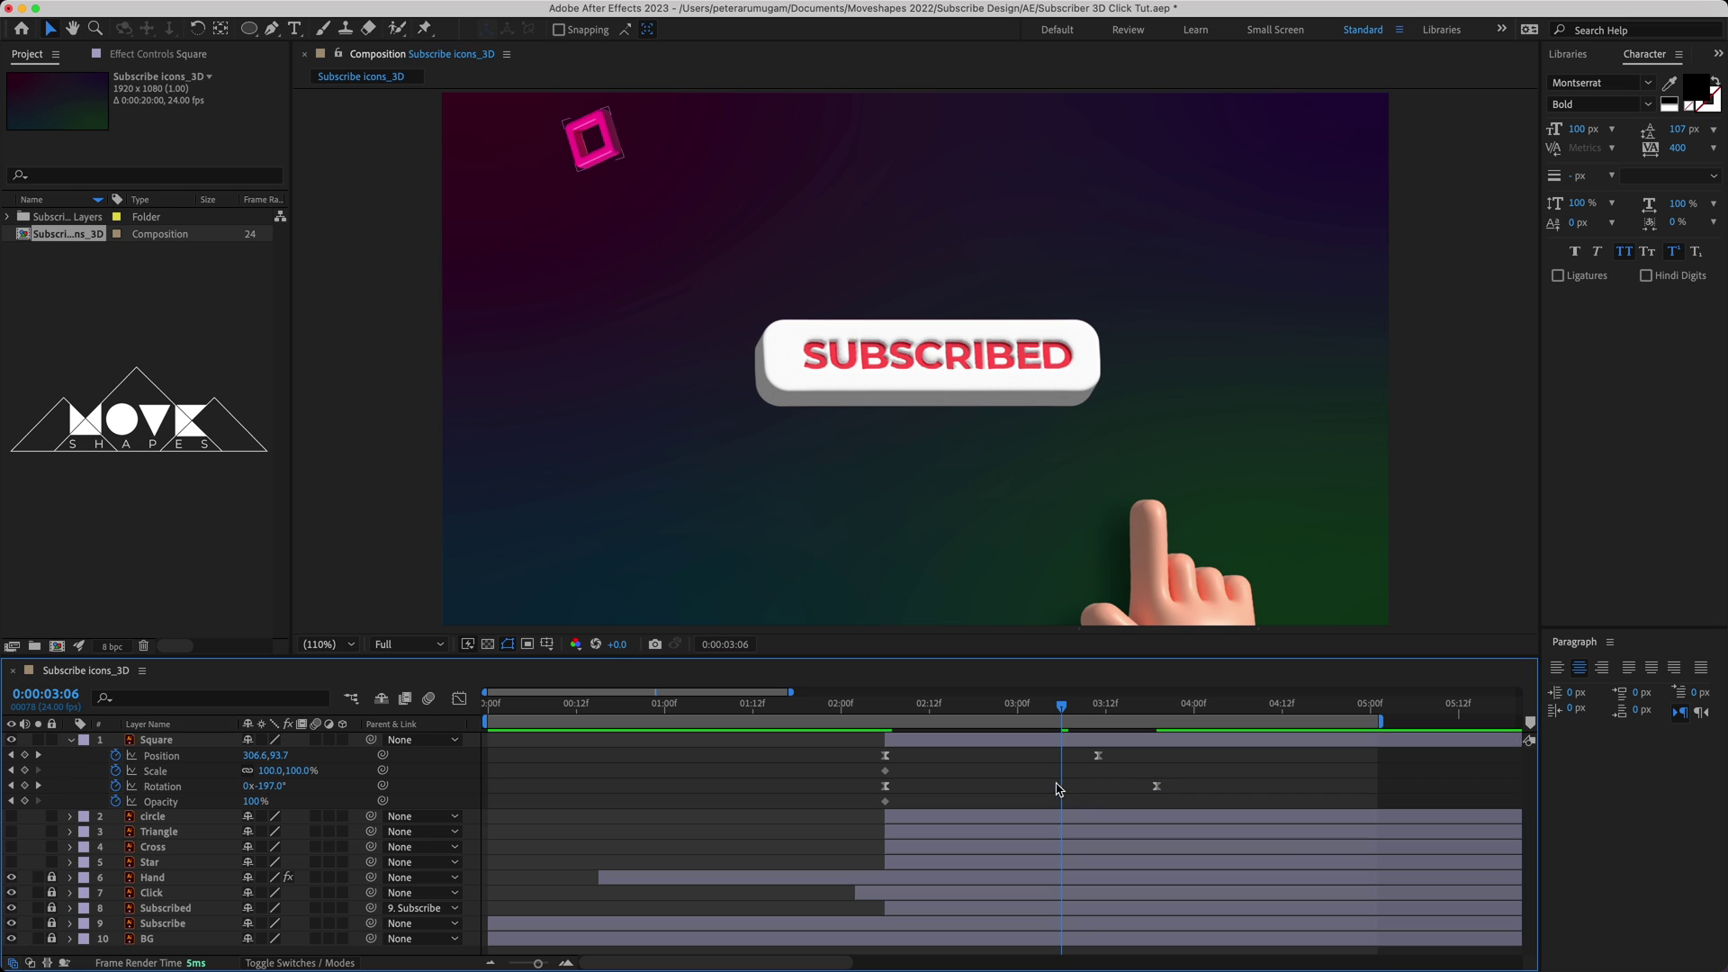
mouse_move(894, 720)
left_mouse_down()
mouse_move(1054, 745)
mouse_move(1022, 749)
left_mouse_up()
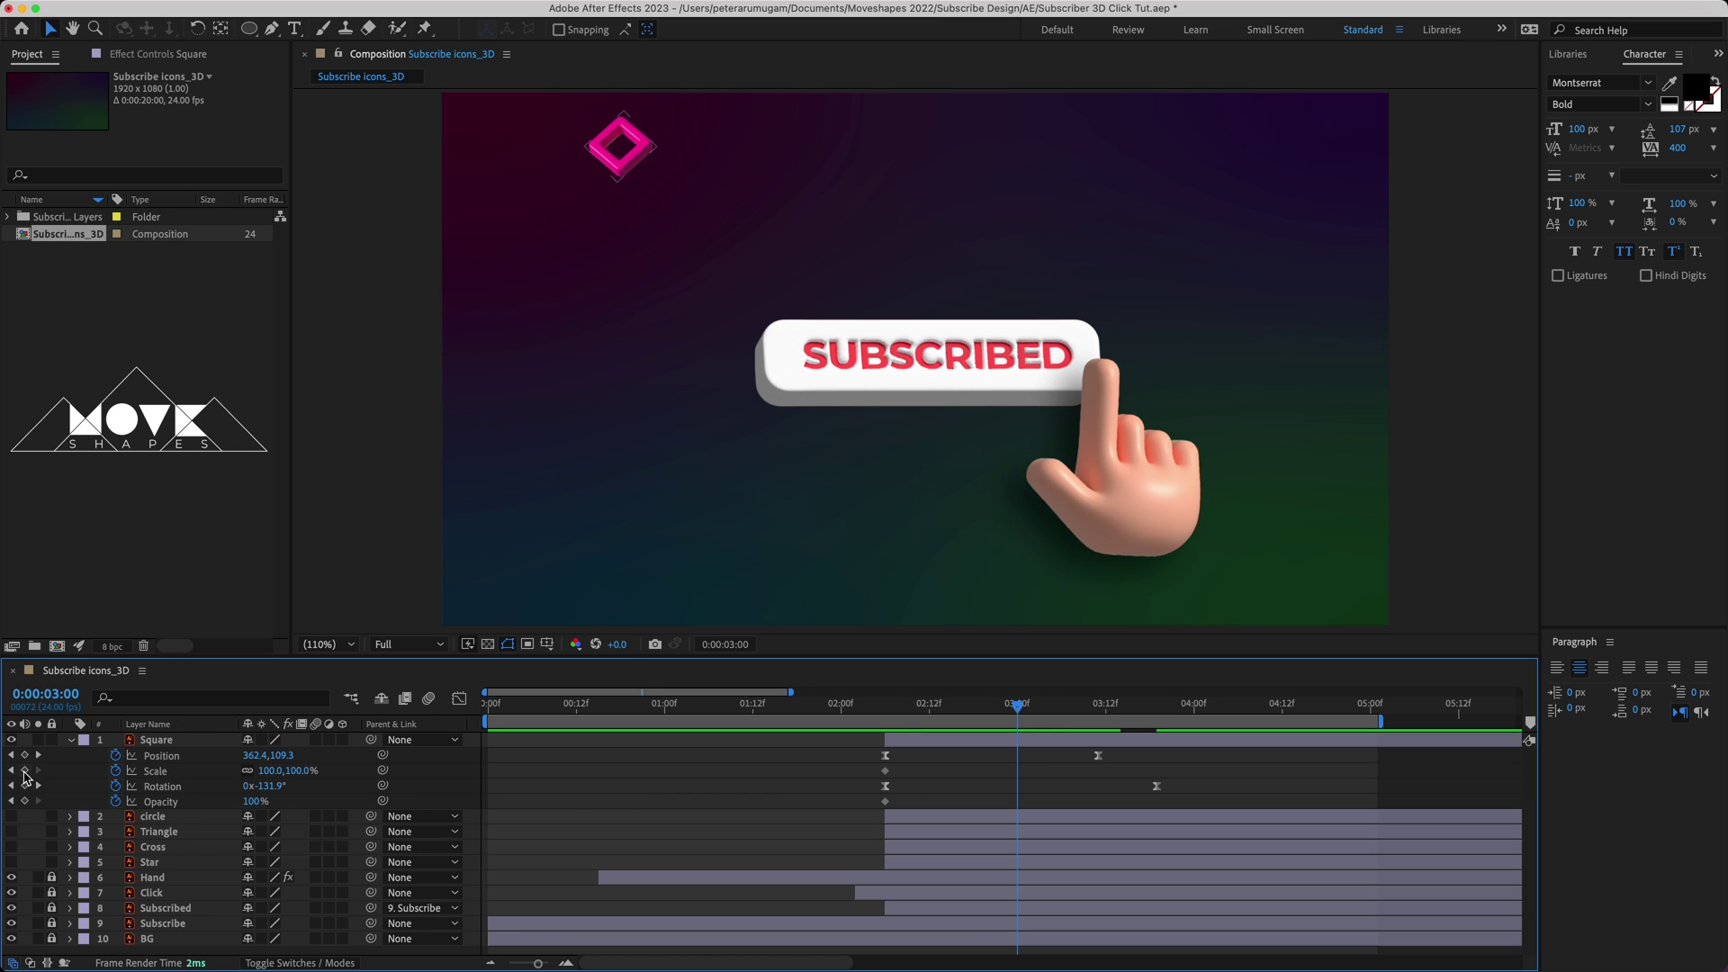
- Key the square's Scale from 100% at 03:00 to 60% at 03:11, then retime the keyframes
left_click(24, 772)
left_click_drag(1026, 721, 1089, 723)
type("60")
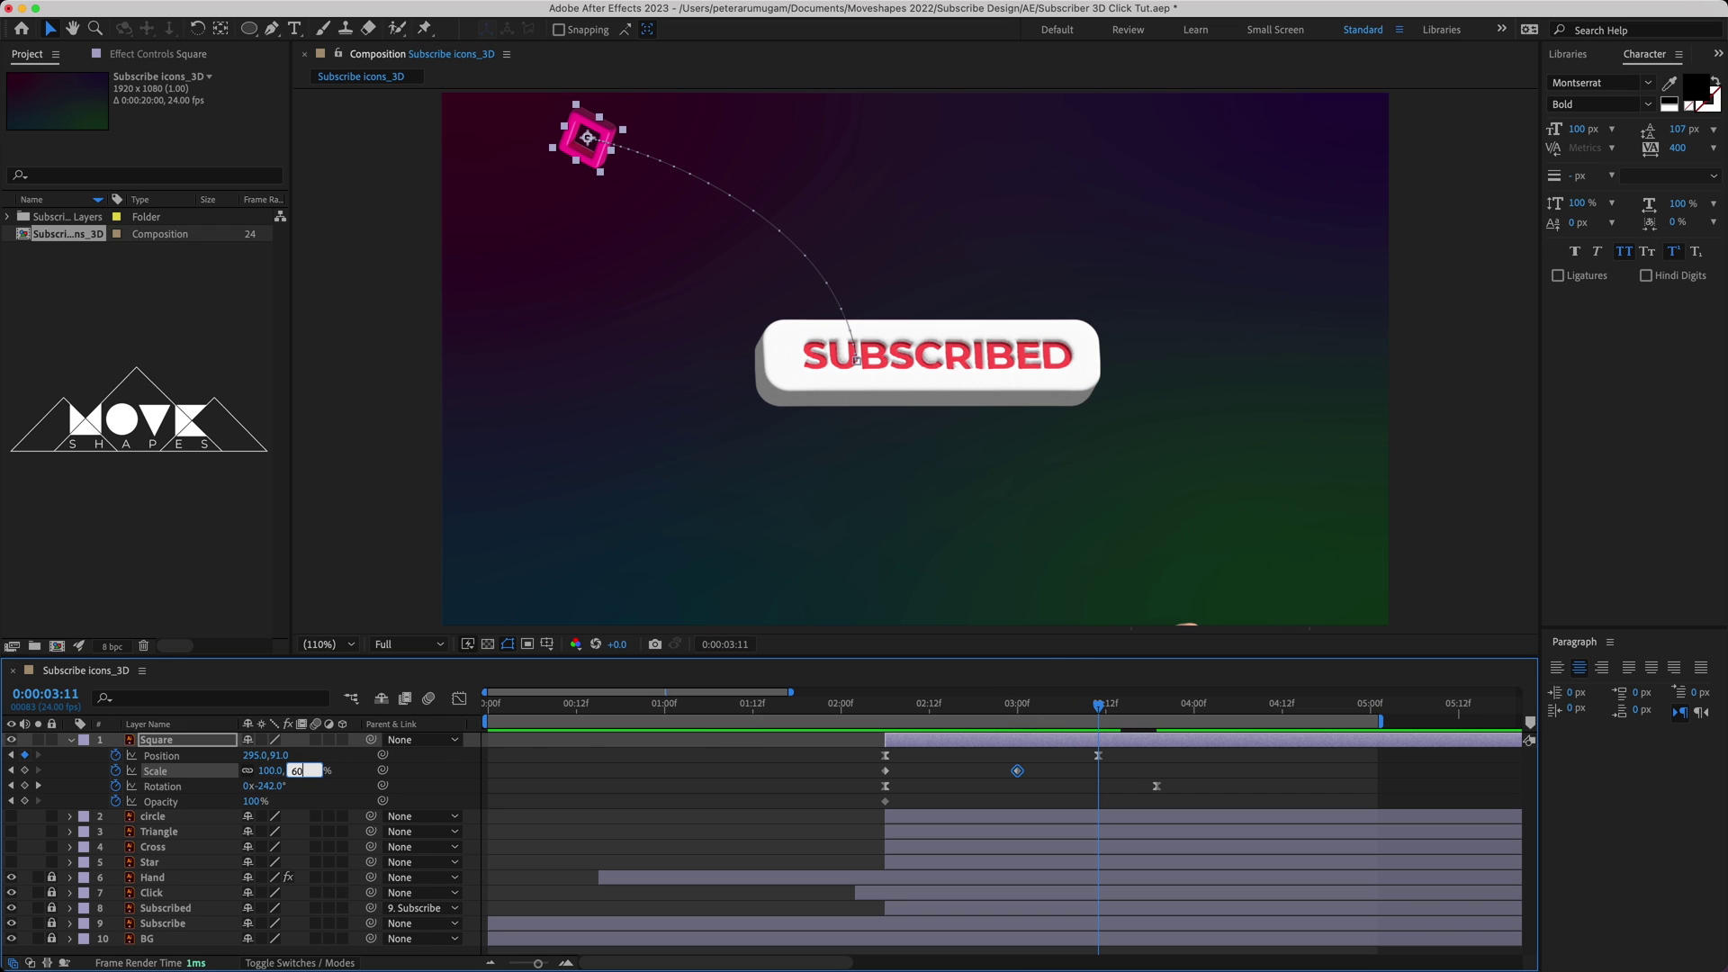
key("Return")
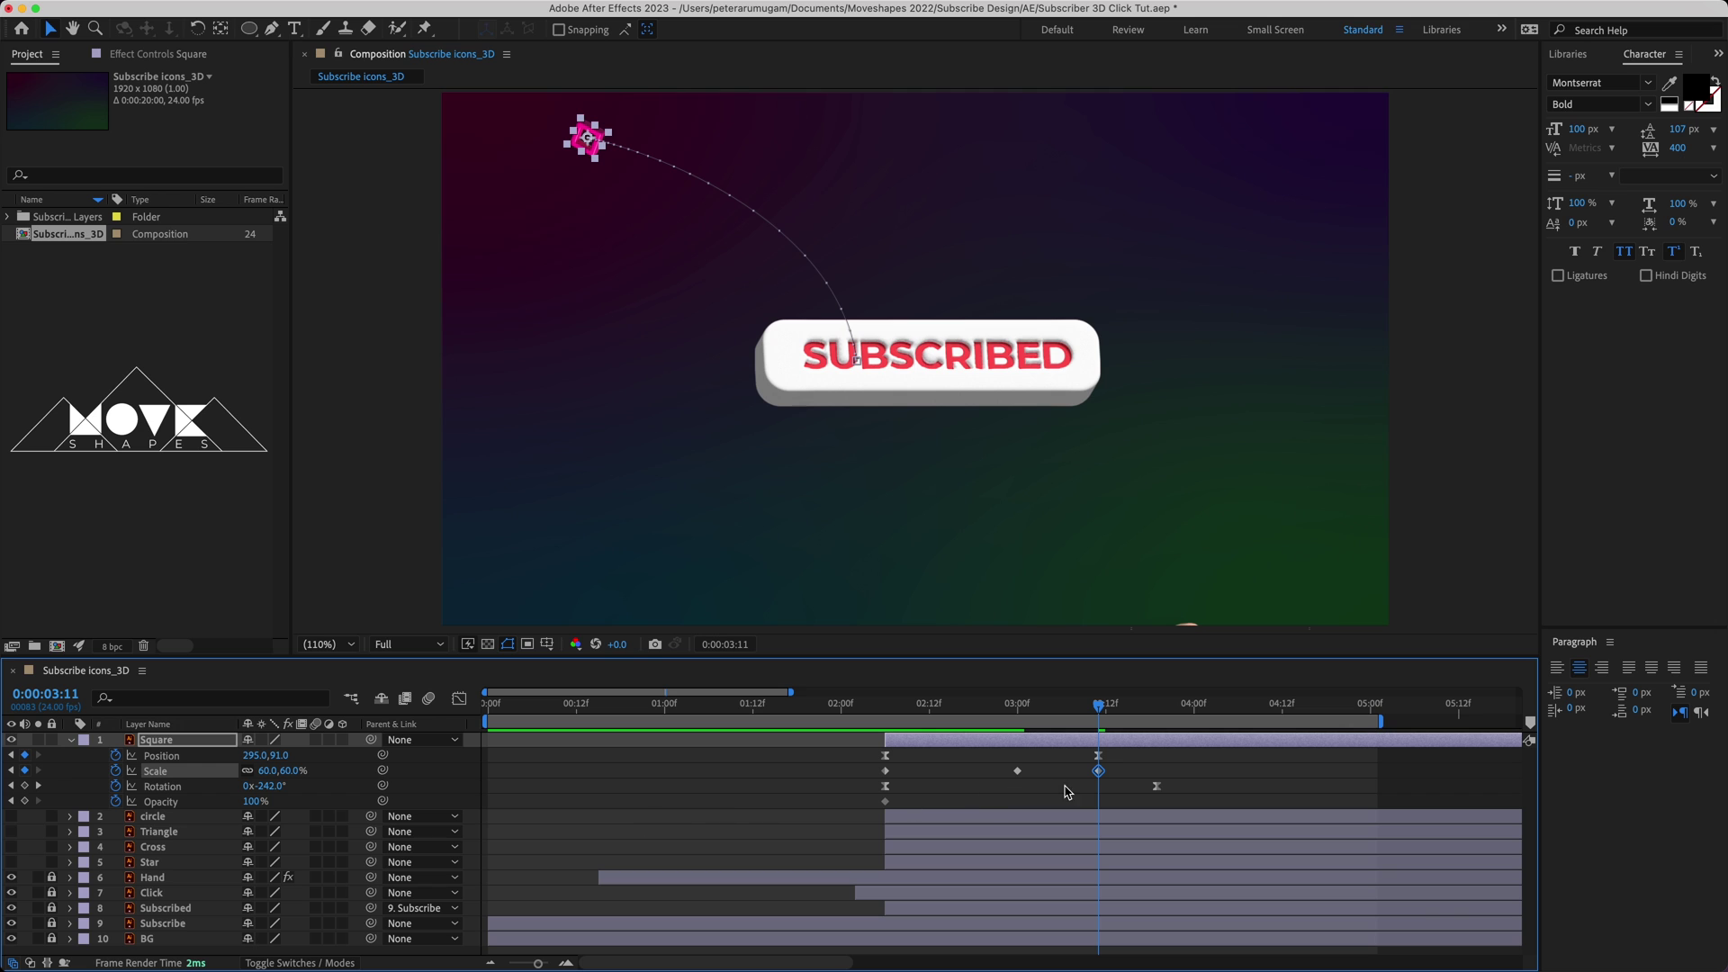
mouse_move(1098, 770)
left_mouse_down()
mouse_move(1121, 771)
mouse_move(966, 770)
left_mouse_up()
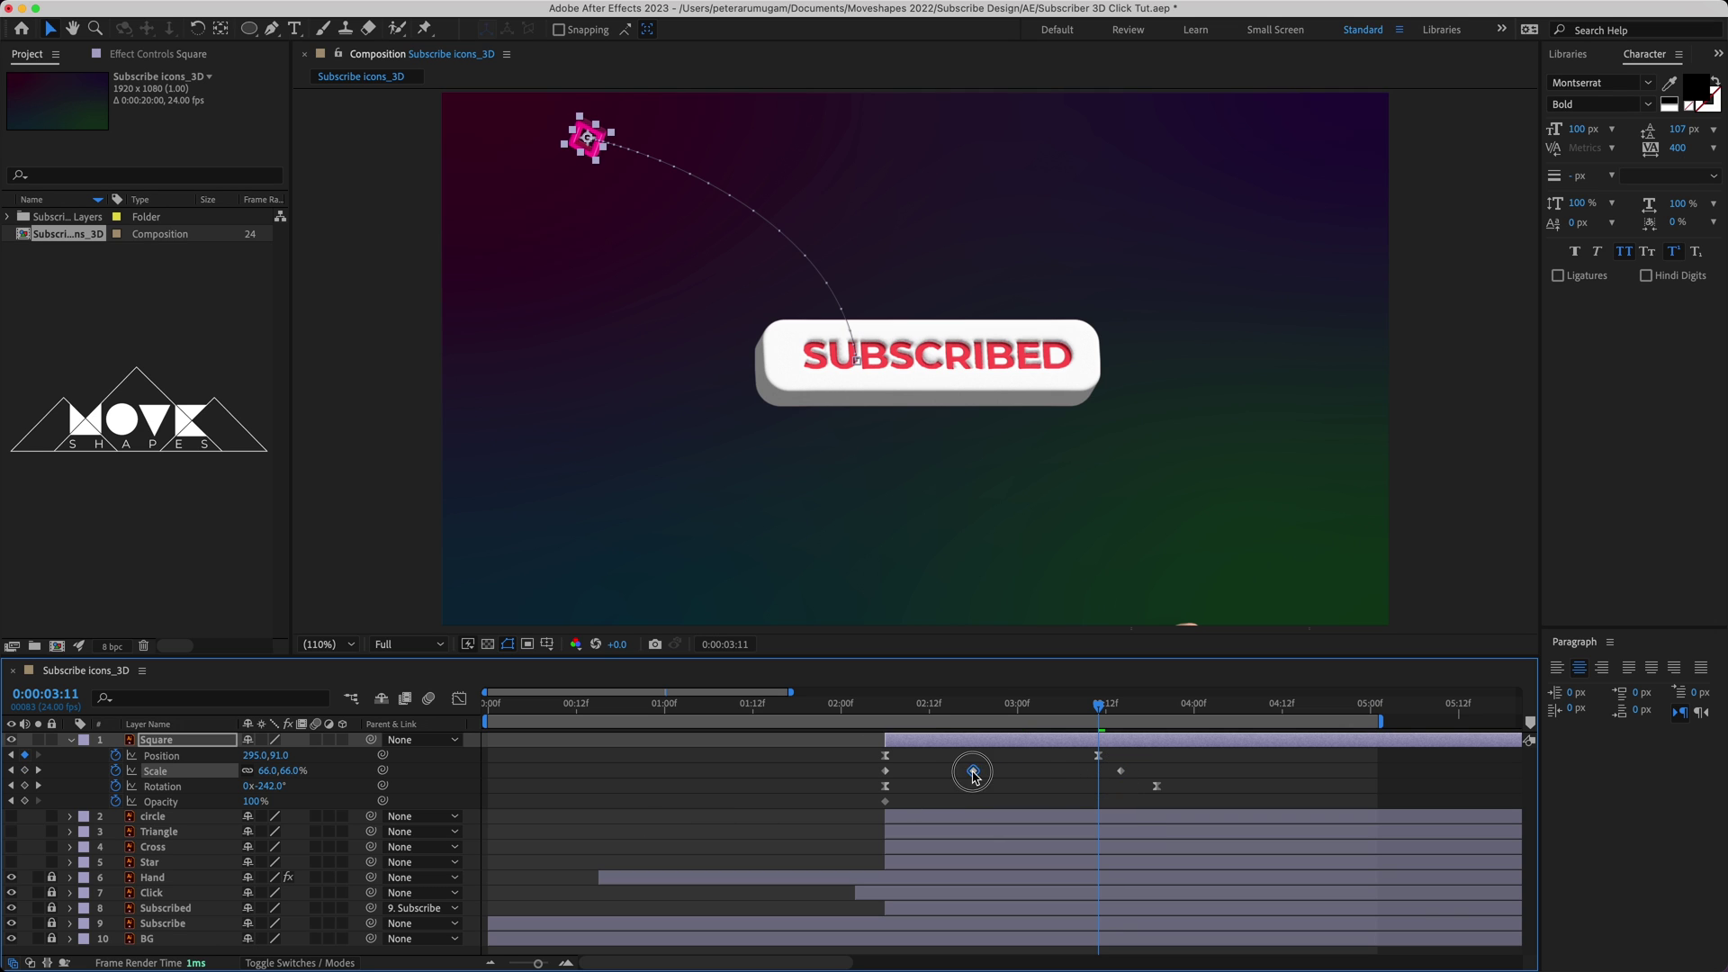
mouse_move(887, 713)
left_mouse_down()
mouse_move(1116, 759)
mouse_move(990, 771)
left_mouse_up()
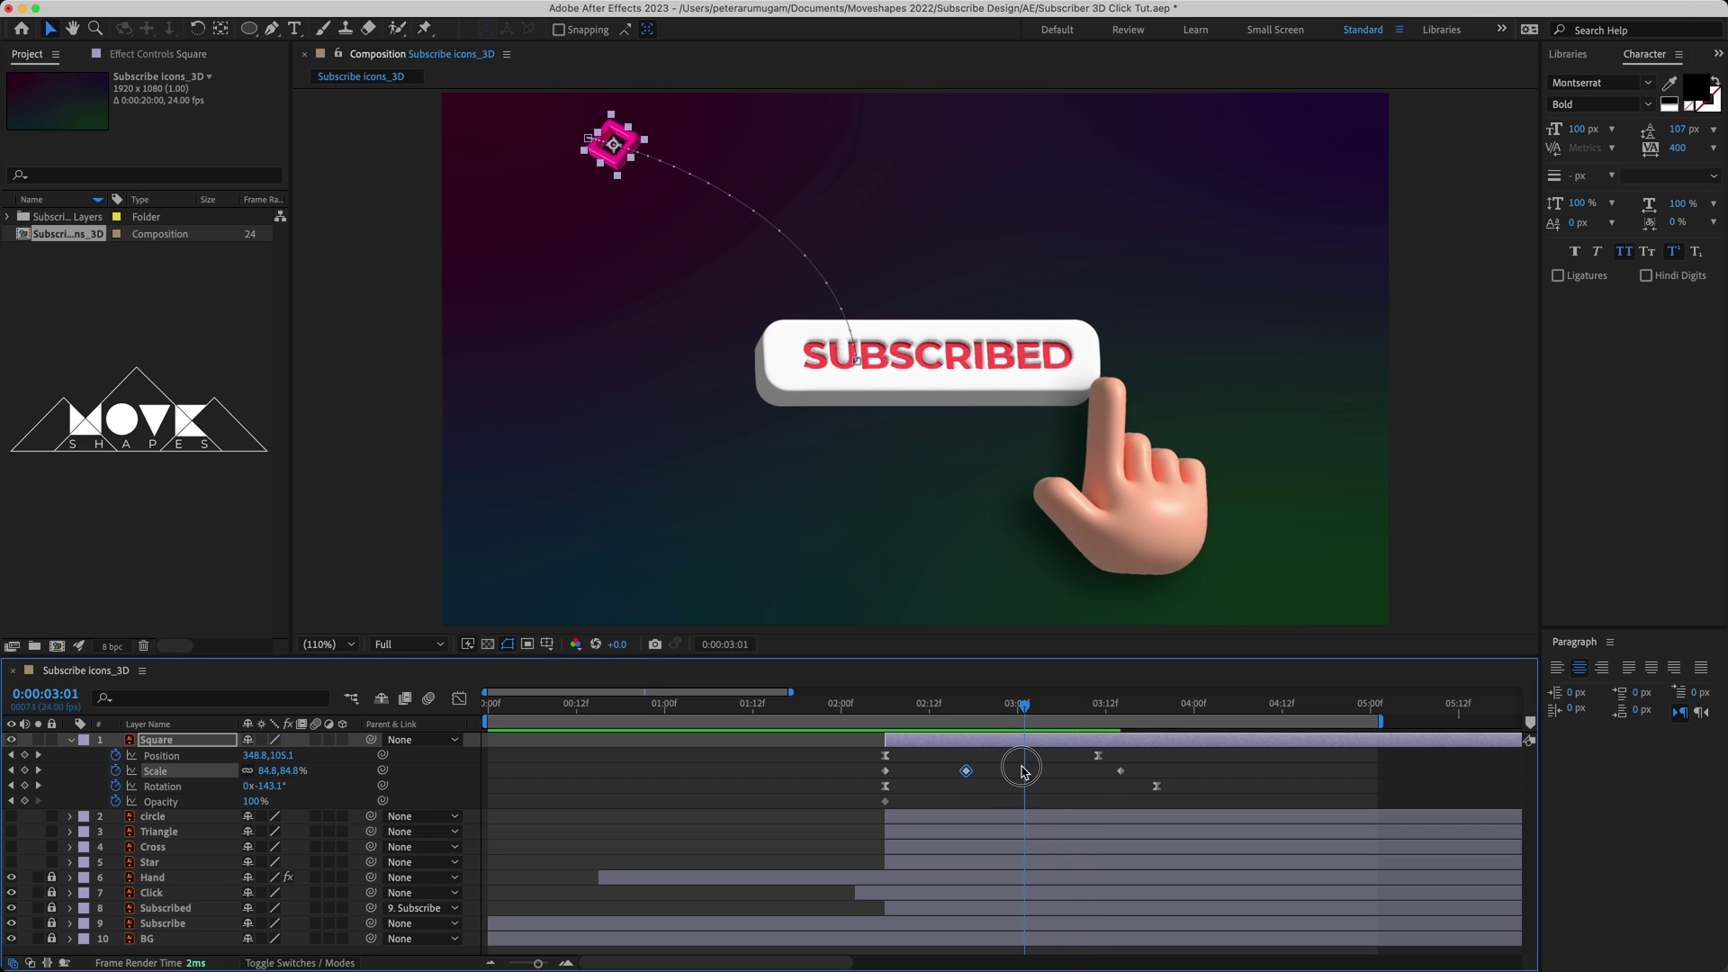
left_click(1012, 796)
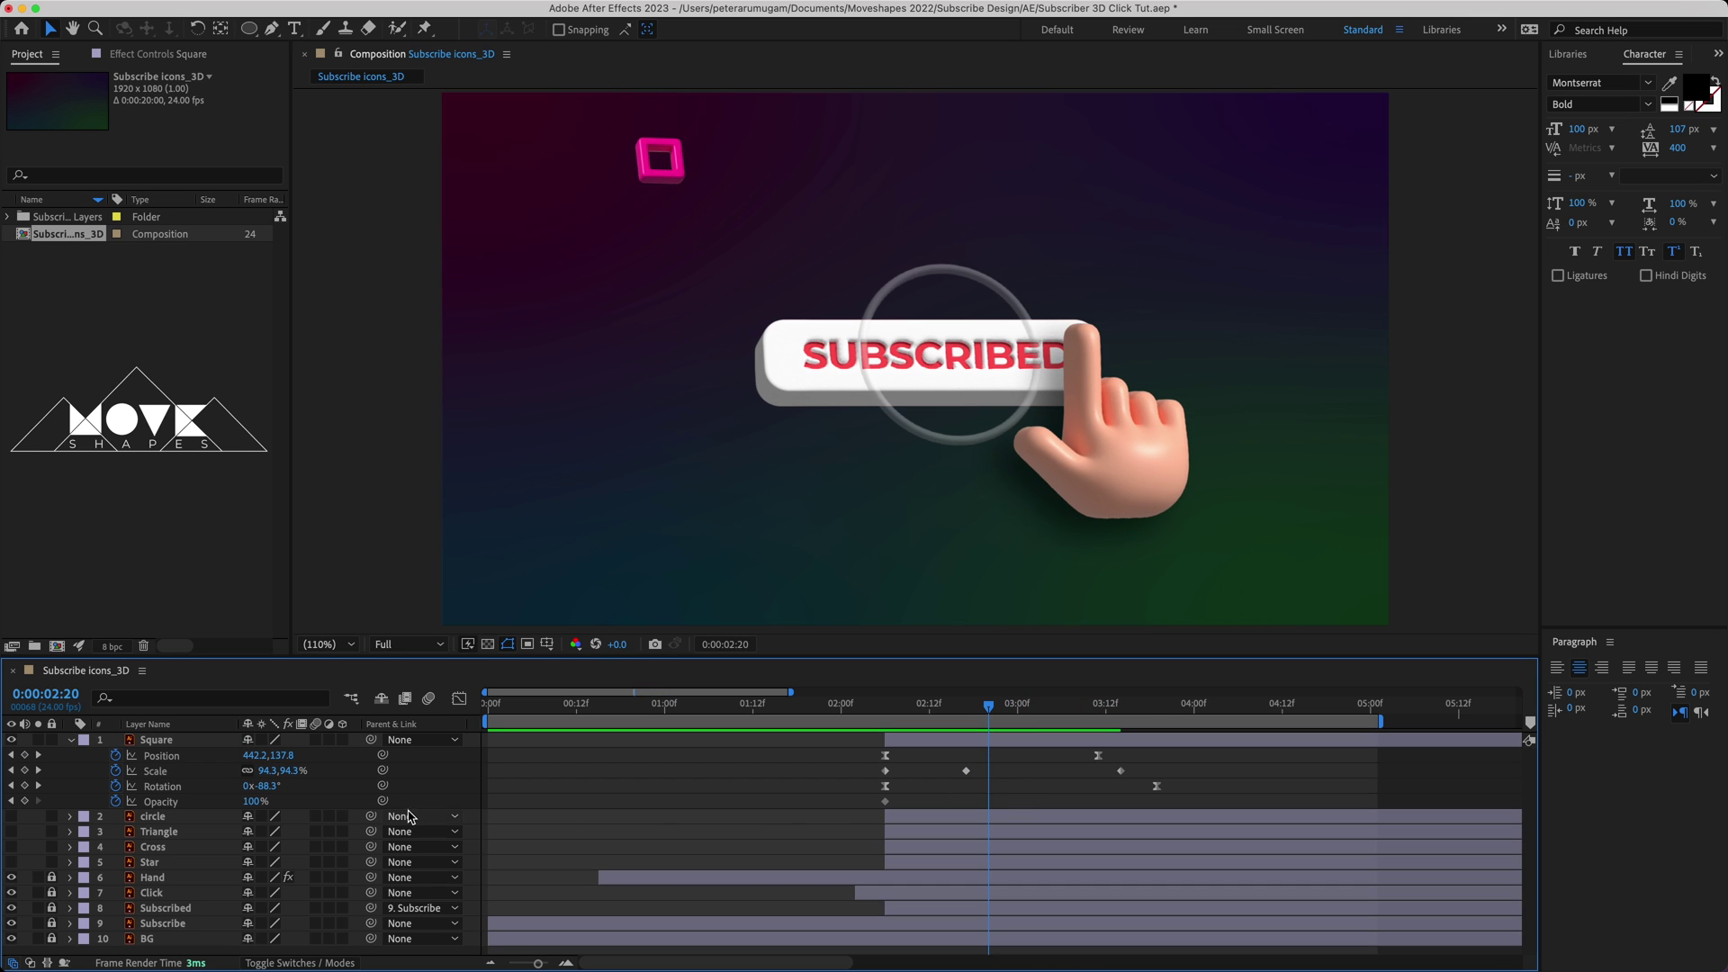
- Fade the square's Opacity from 100% to 0% near 03:06 and preview the fly-out
left_click(159, 801)
left_click_drag(887, 802, 981, 802)
left_click(1071, 724)
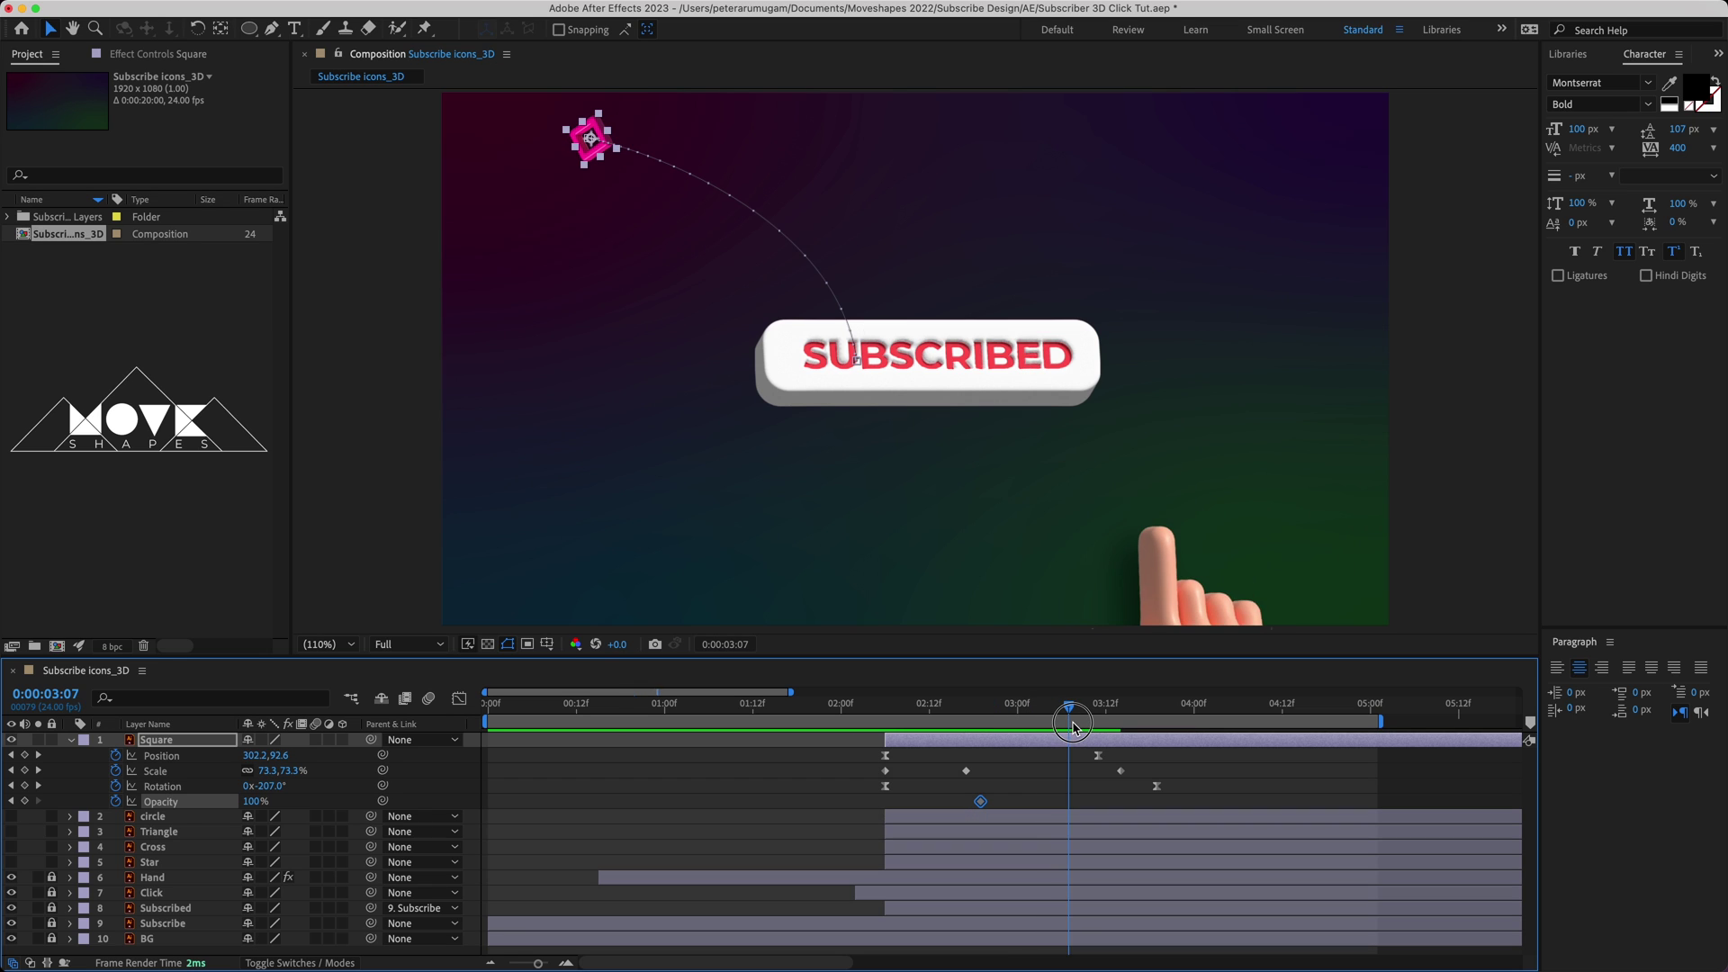
left_click_drag(1073, 726, 1062, 725)
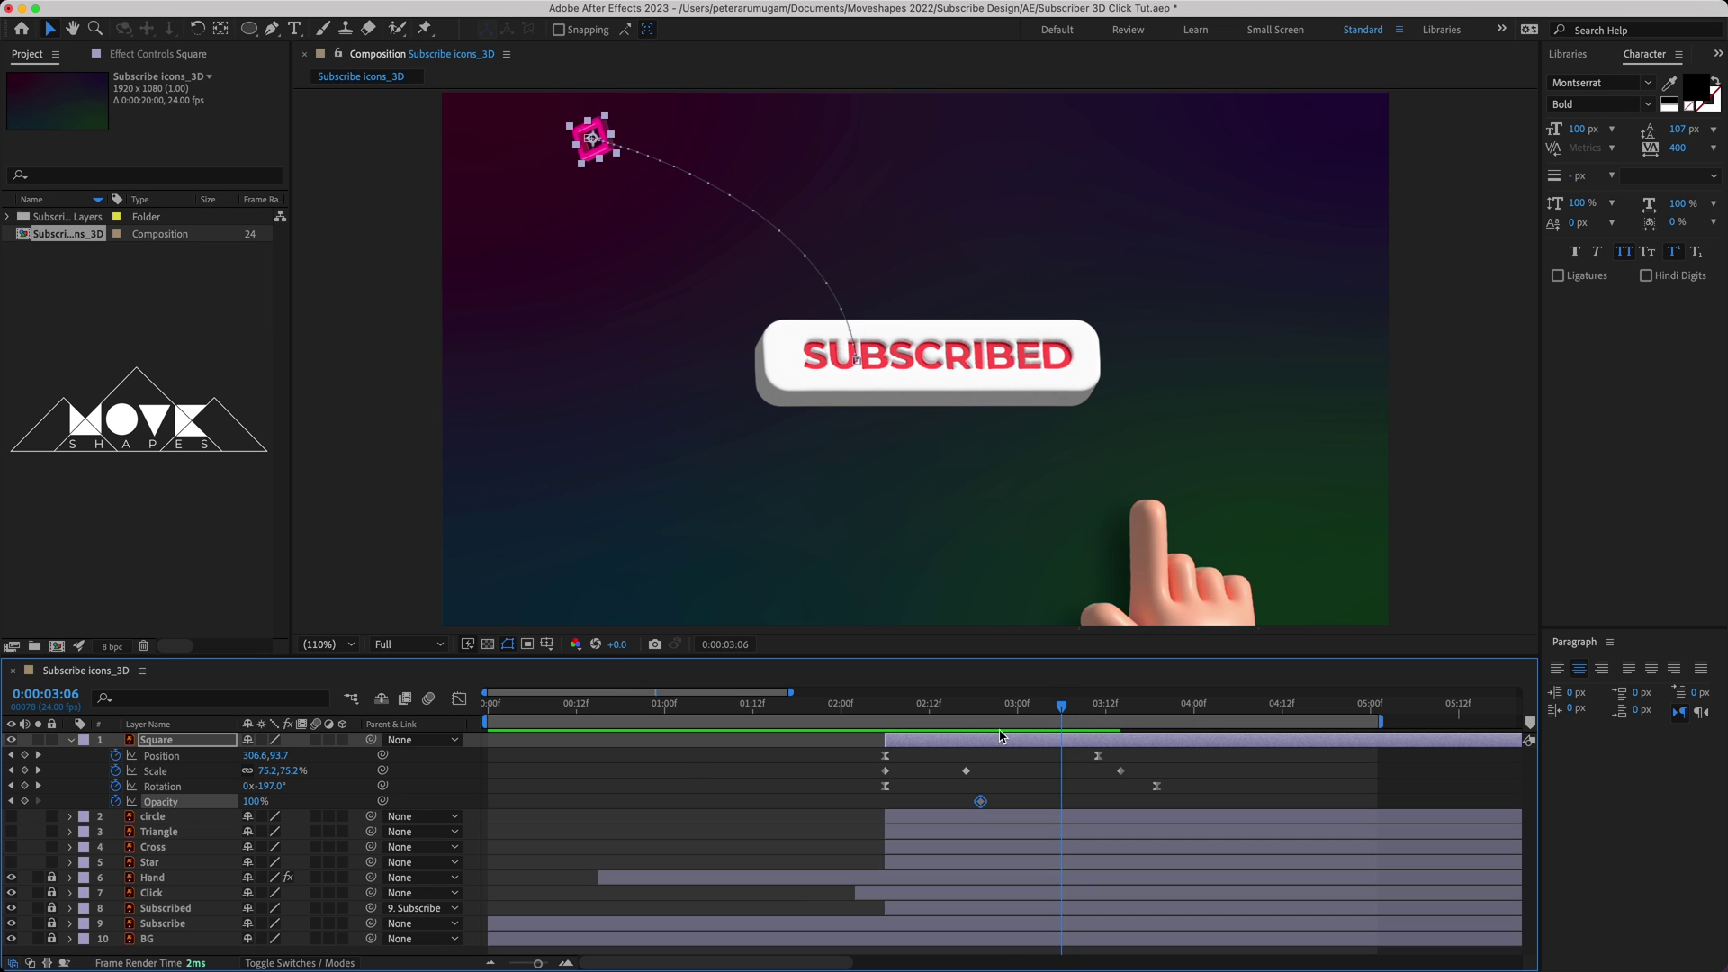
left_click_drag(254, 801, 207, 812)
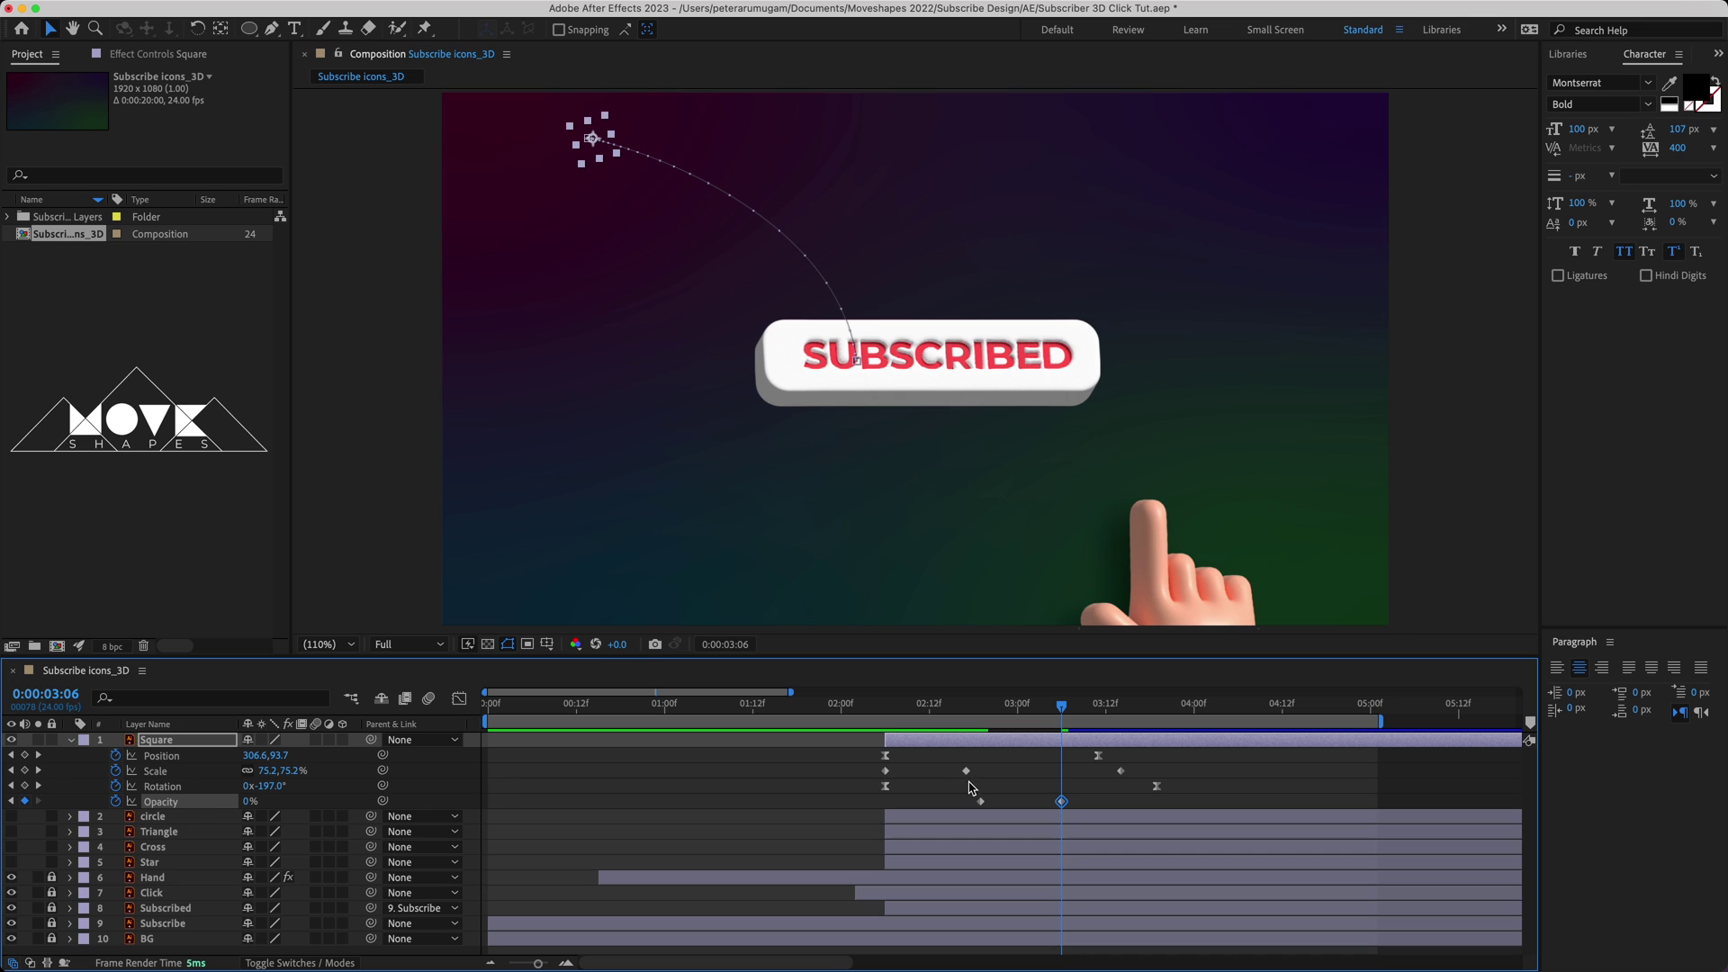
left_click_drag(965, 794, 1091, 819)
left_click(1074, 797)
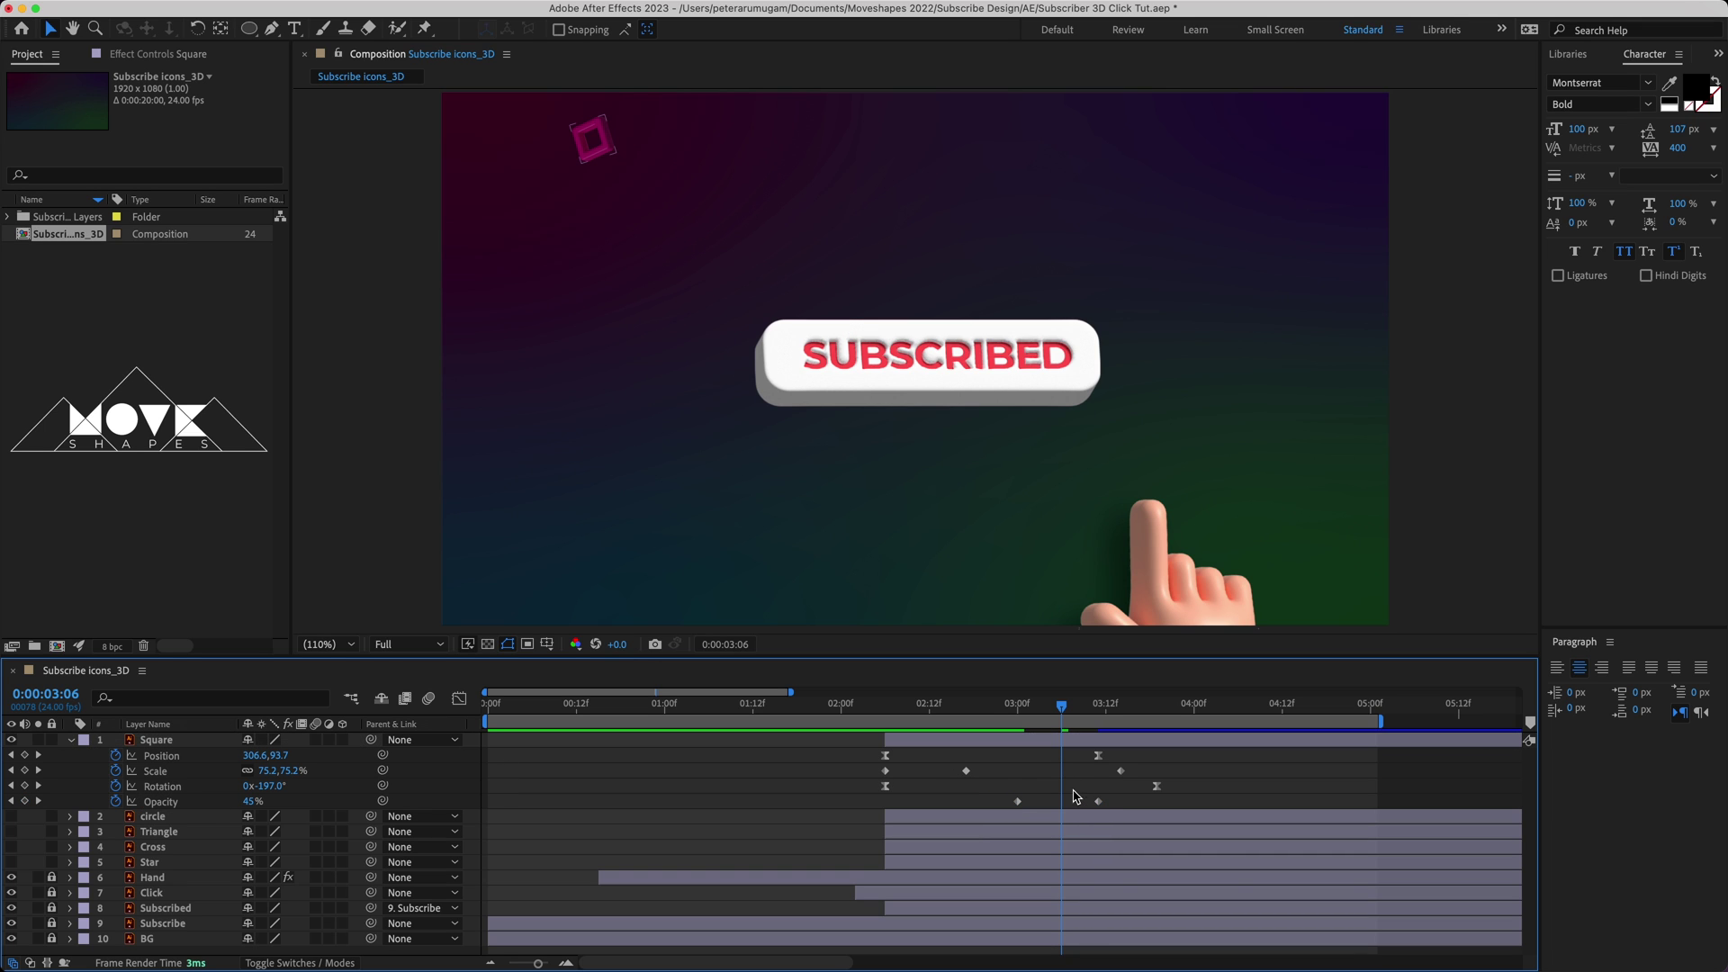
left_click(882, 711)
key("space")
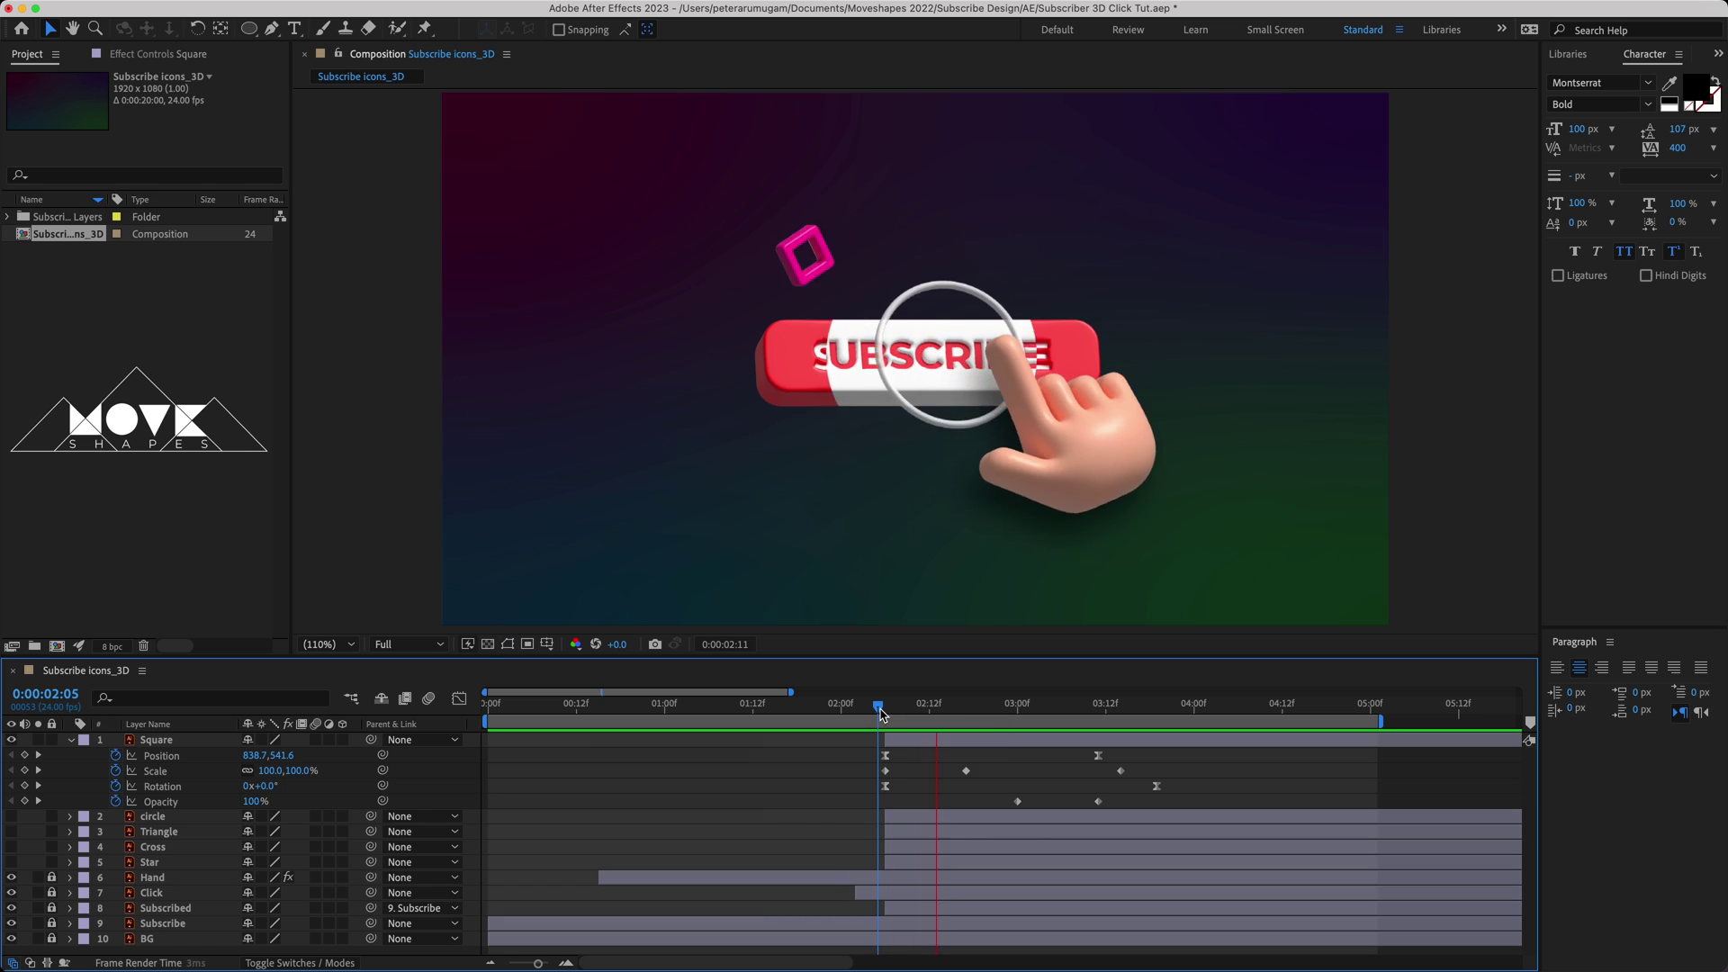
- Shift all the Square's keyframes a few frames later and preview the launch from 02:05
mouse_move(881, 714)
left_mouse_down()
mouse_move(974, 727)
mouse_move(1165, 813)
mouse_move(1193, 789)
left_mouse_up()
left_click(1041, 761)
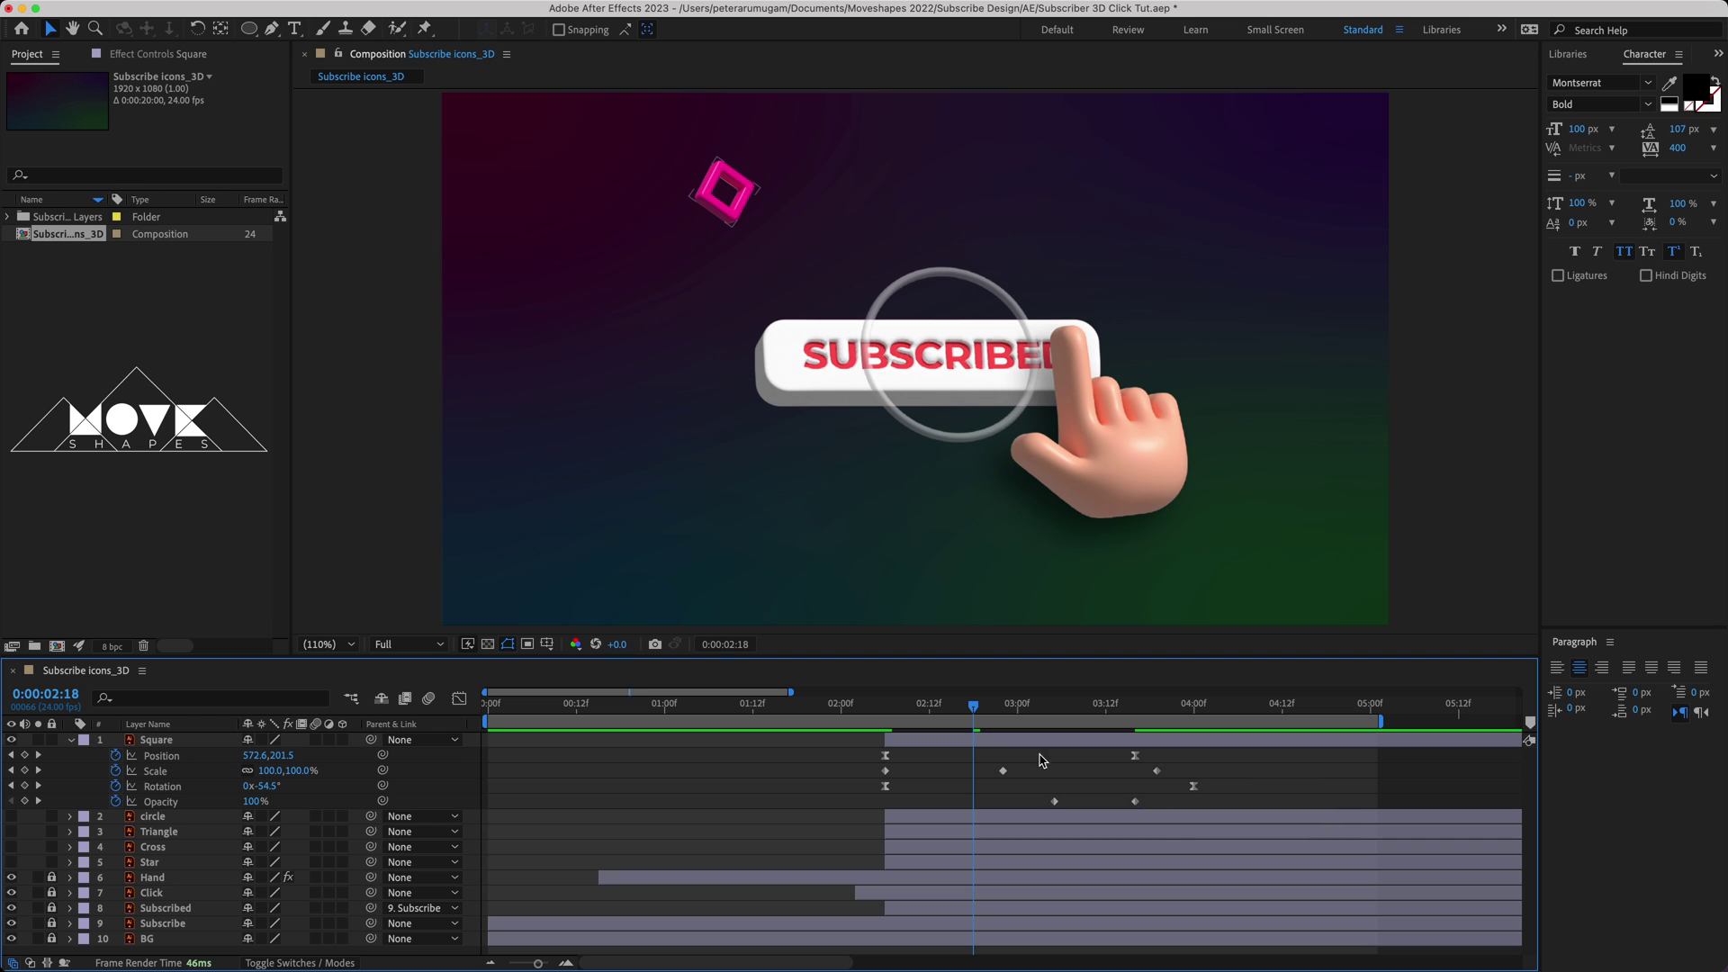
left_click(883, 708)
key("space")
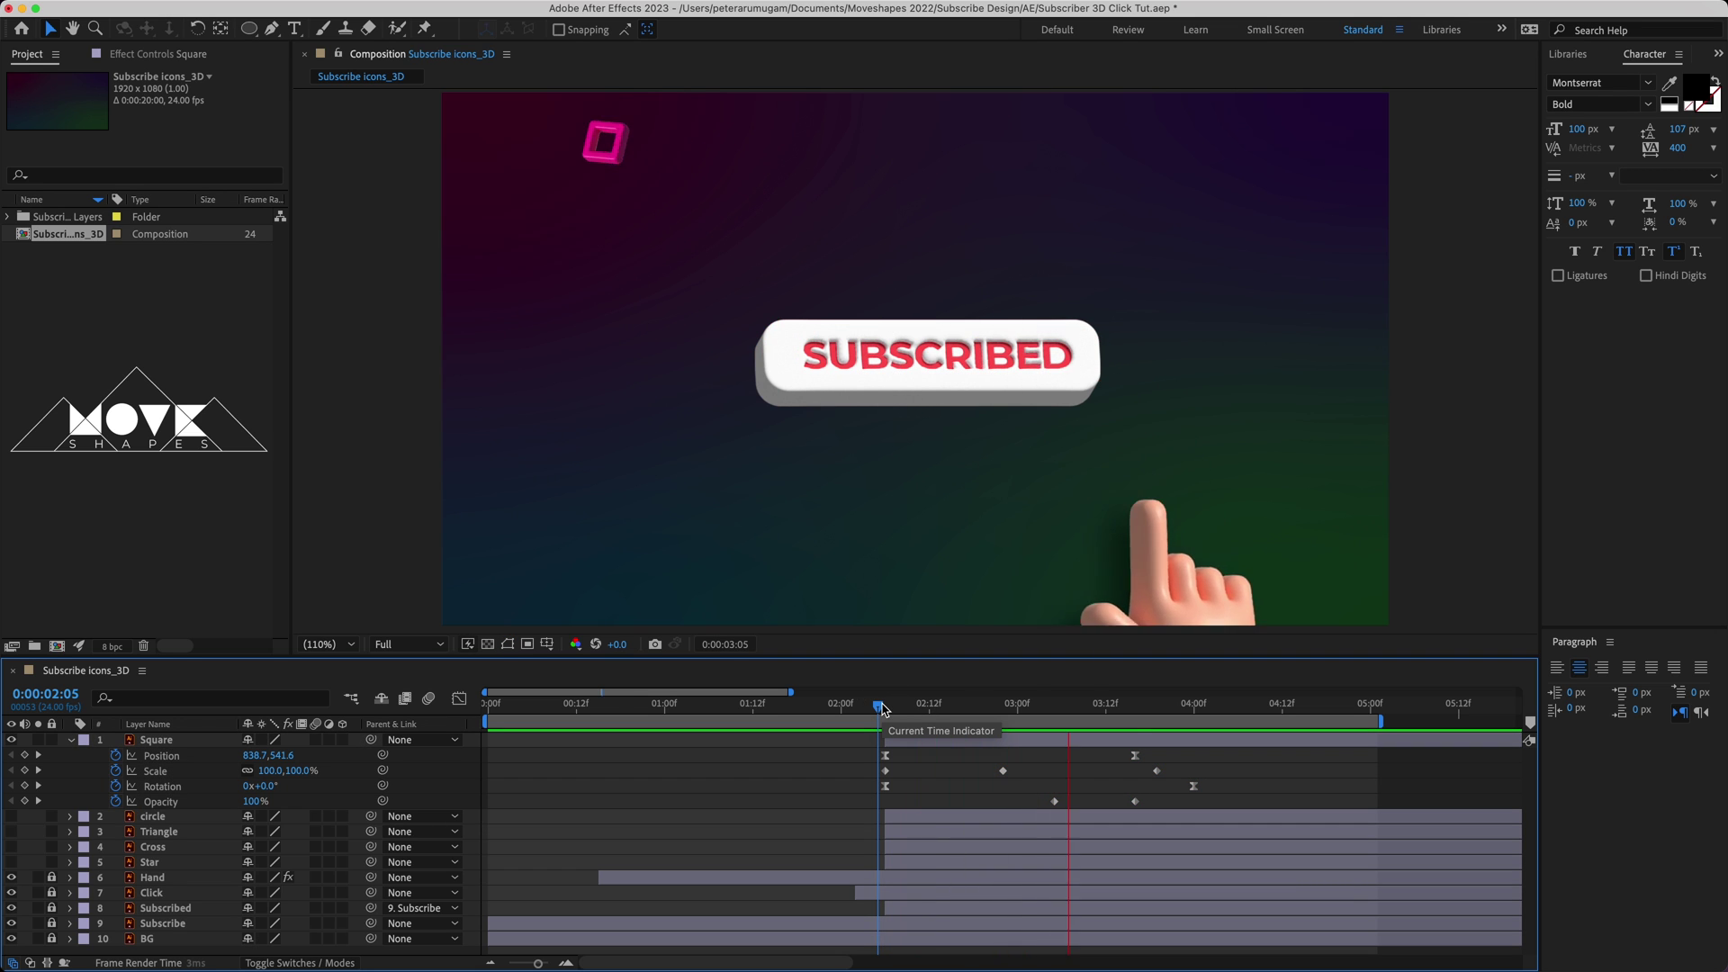
key("space")
key("space")
key("space")
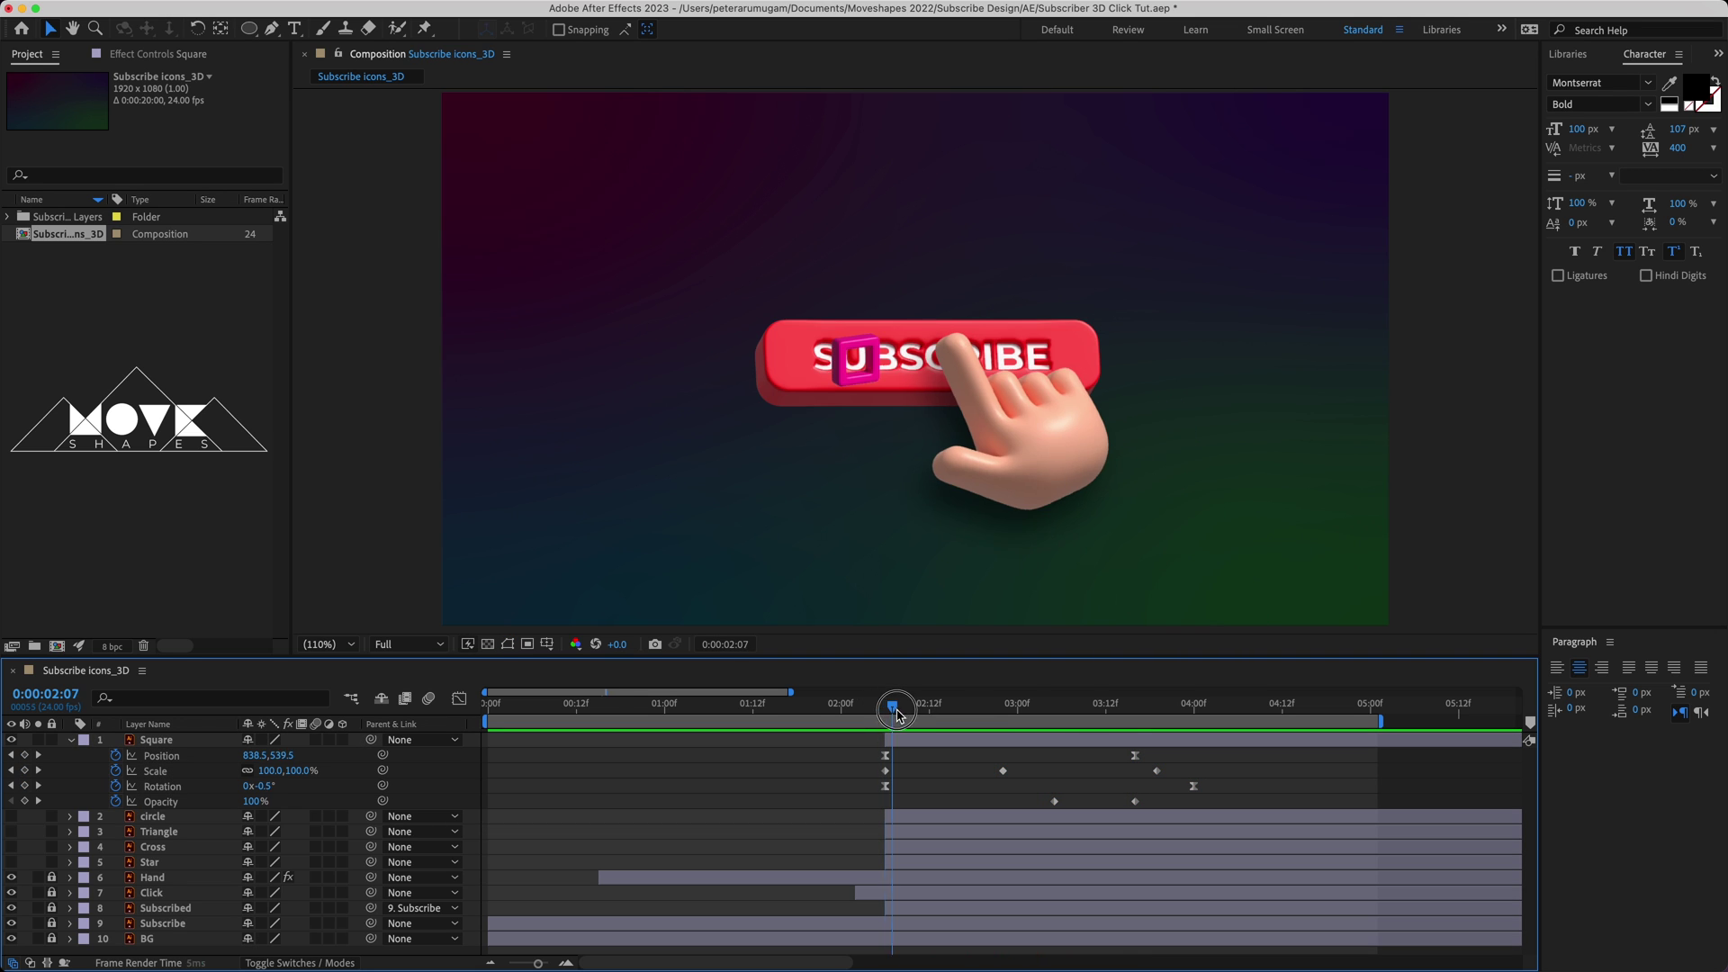
mouse_move(882, 708)
left_mouse_down()
mouse_move(979, 725)
mouse_move(857, 726)
left_mouse_up()
key("space")
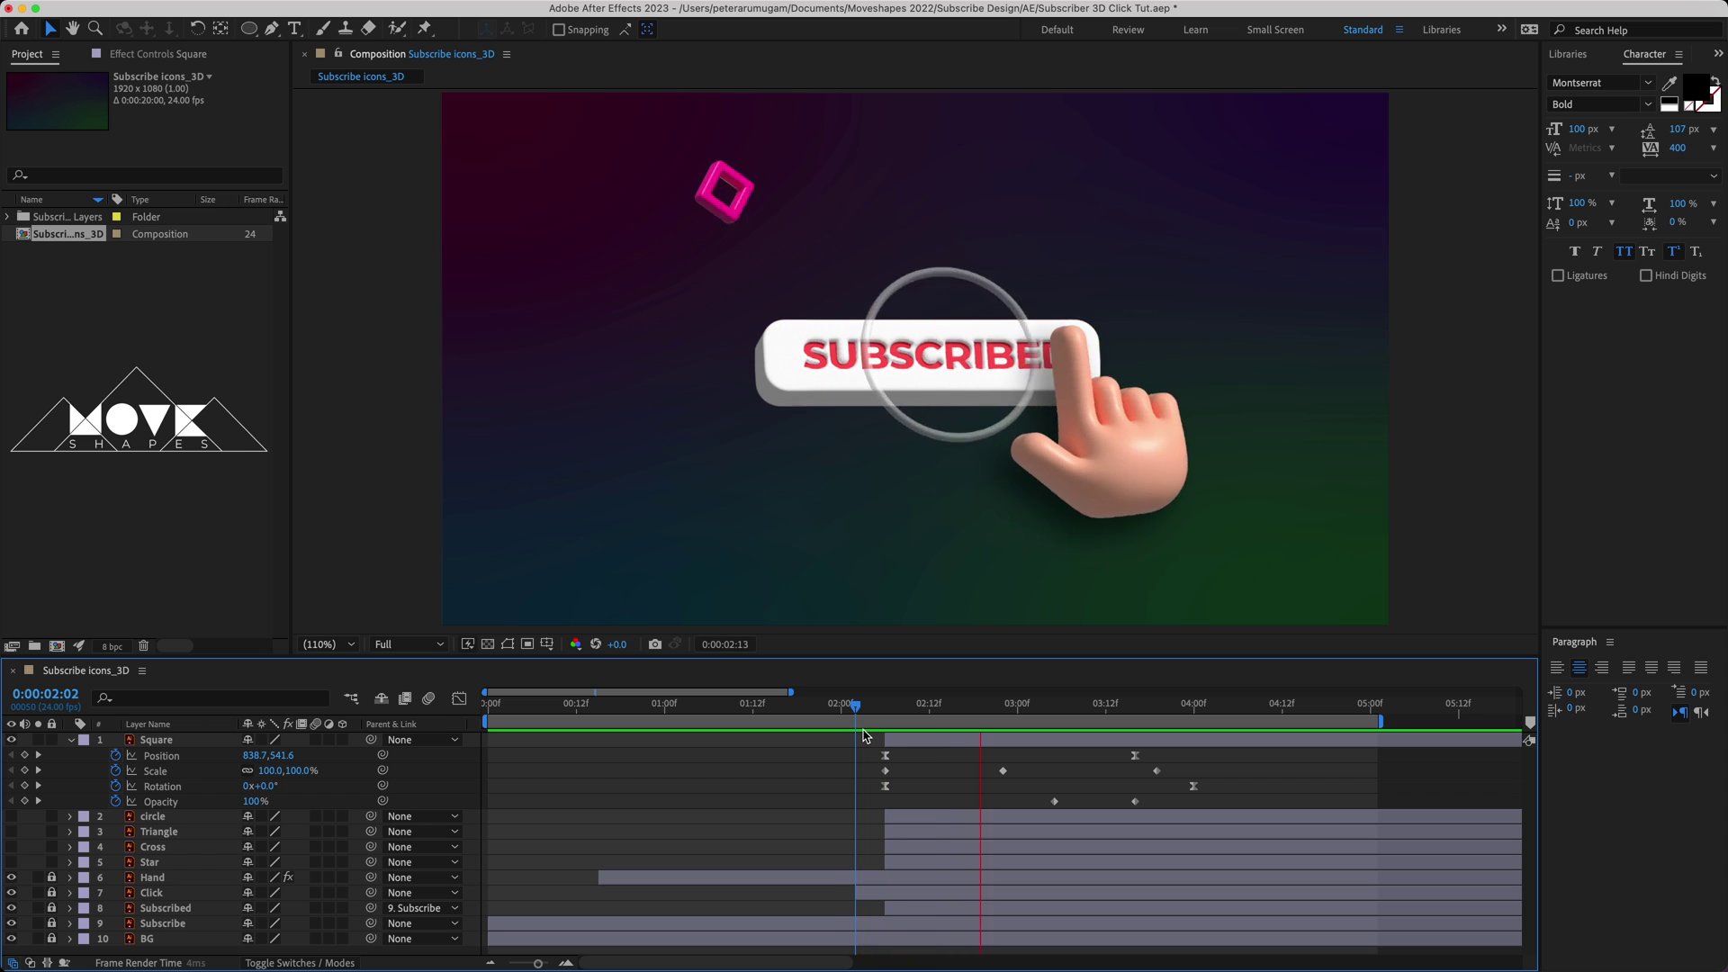
mouse_move(875, 714)
left_mouse_down()
mouse_move(1154, 740)
mouse_move(888, 758)
left_mouse_up()
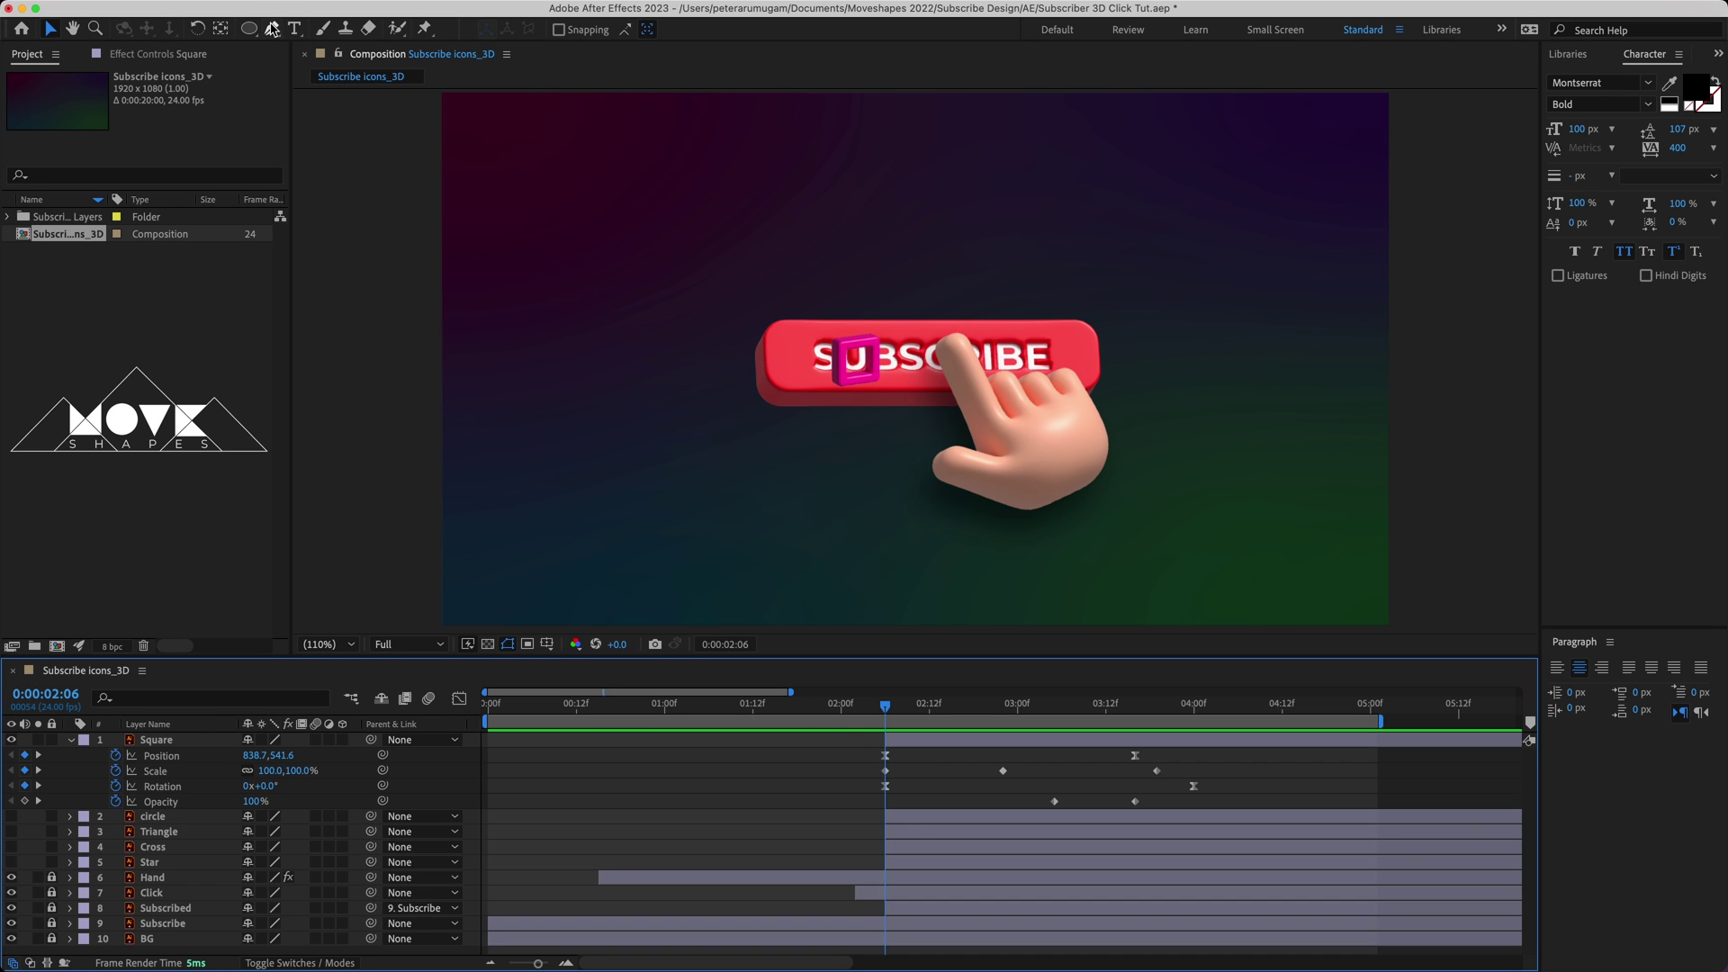
- With the Pen tool, set new shapes to a 2 px stroke sampled pink (FC3094) from the square
left_click(272, 29)
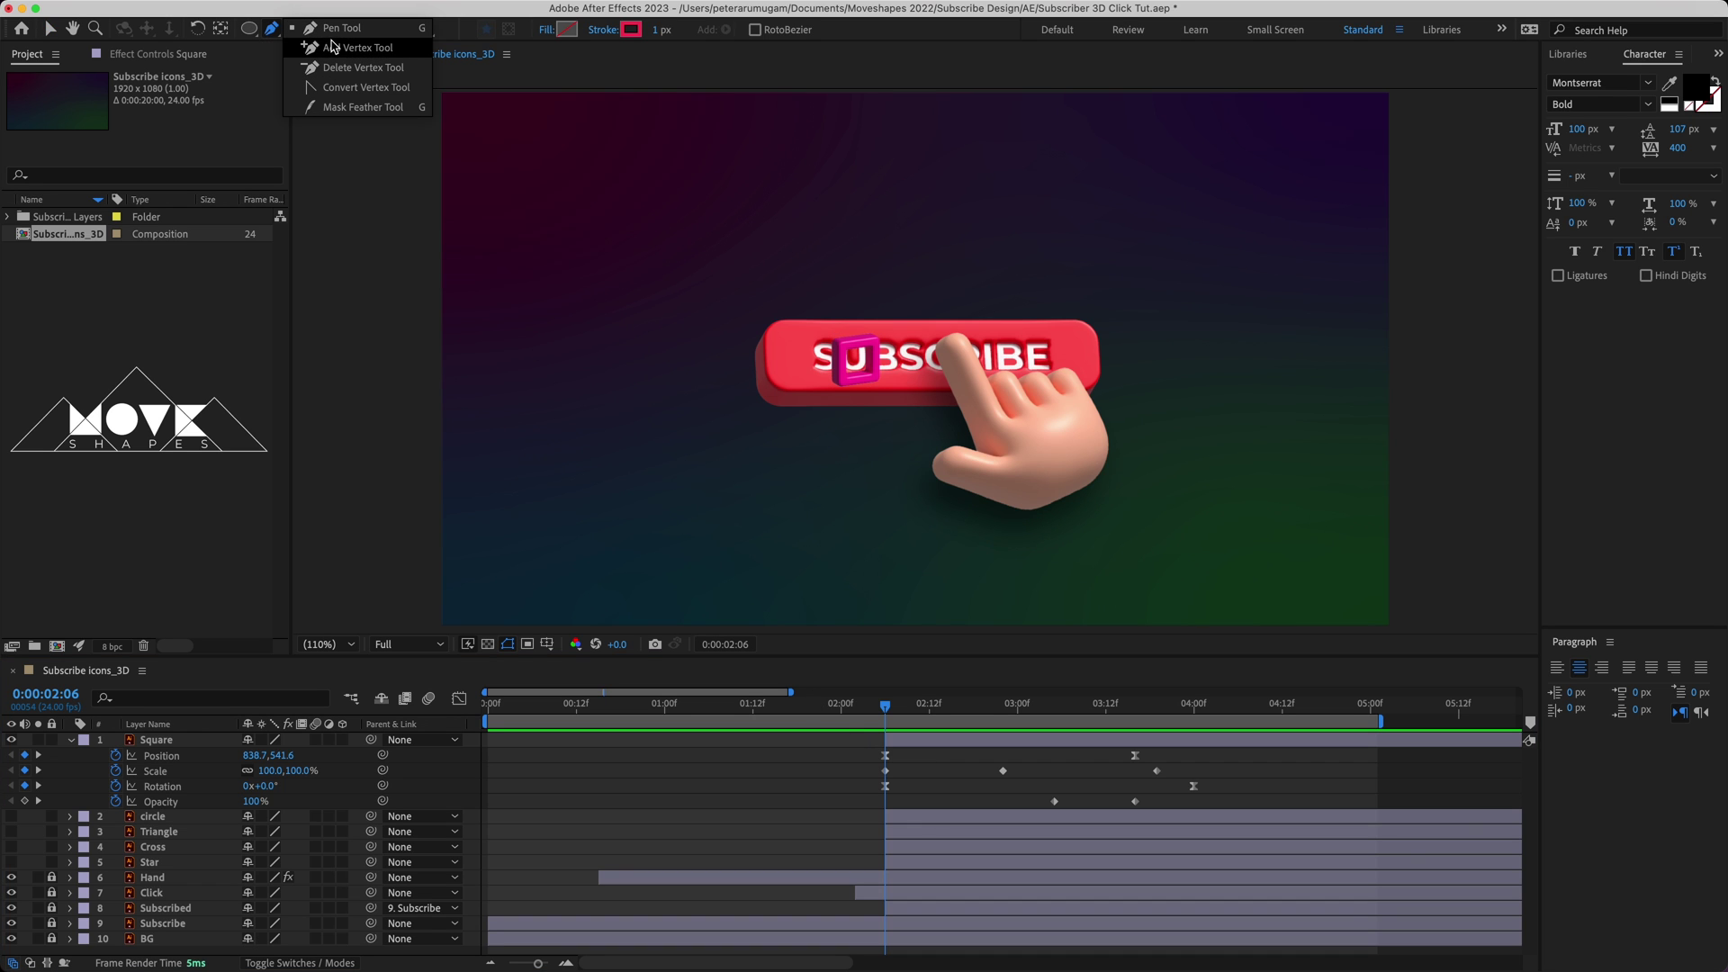
left_click(356, 33)
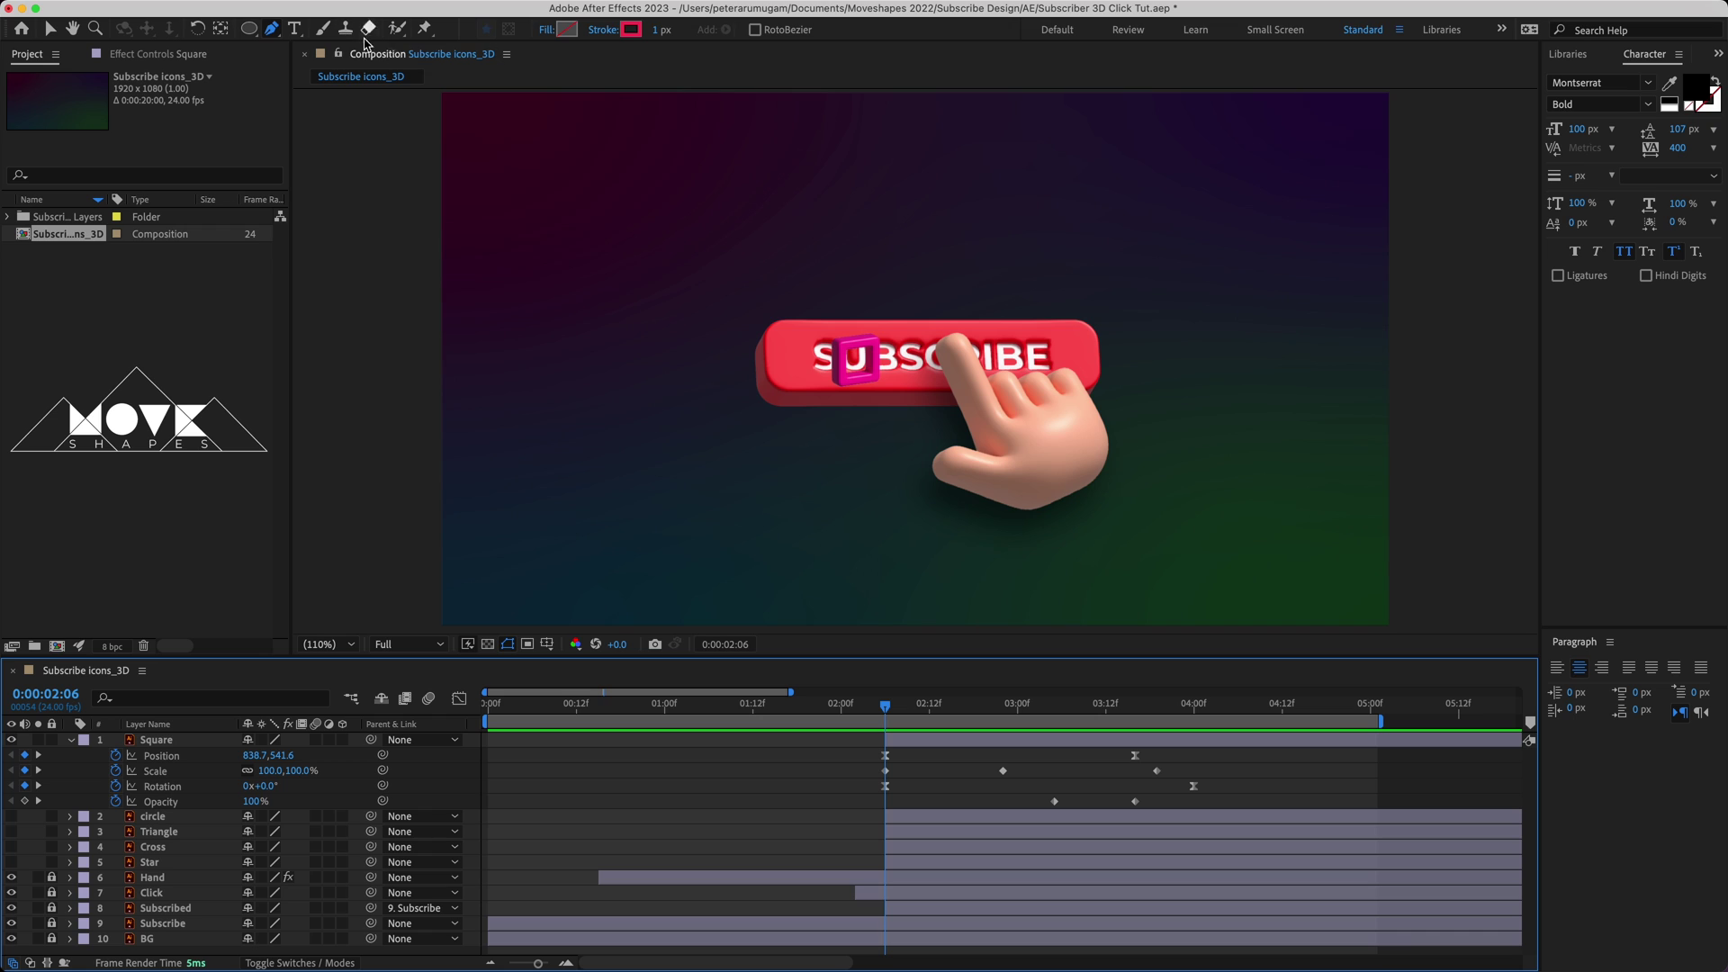
left_click(657, 33)
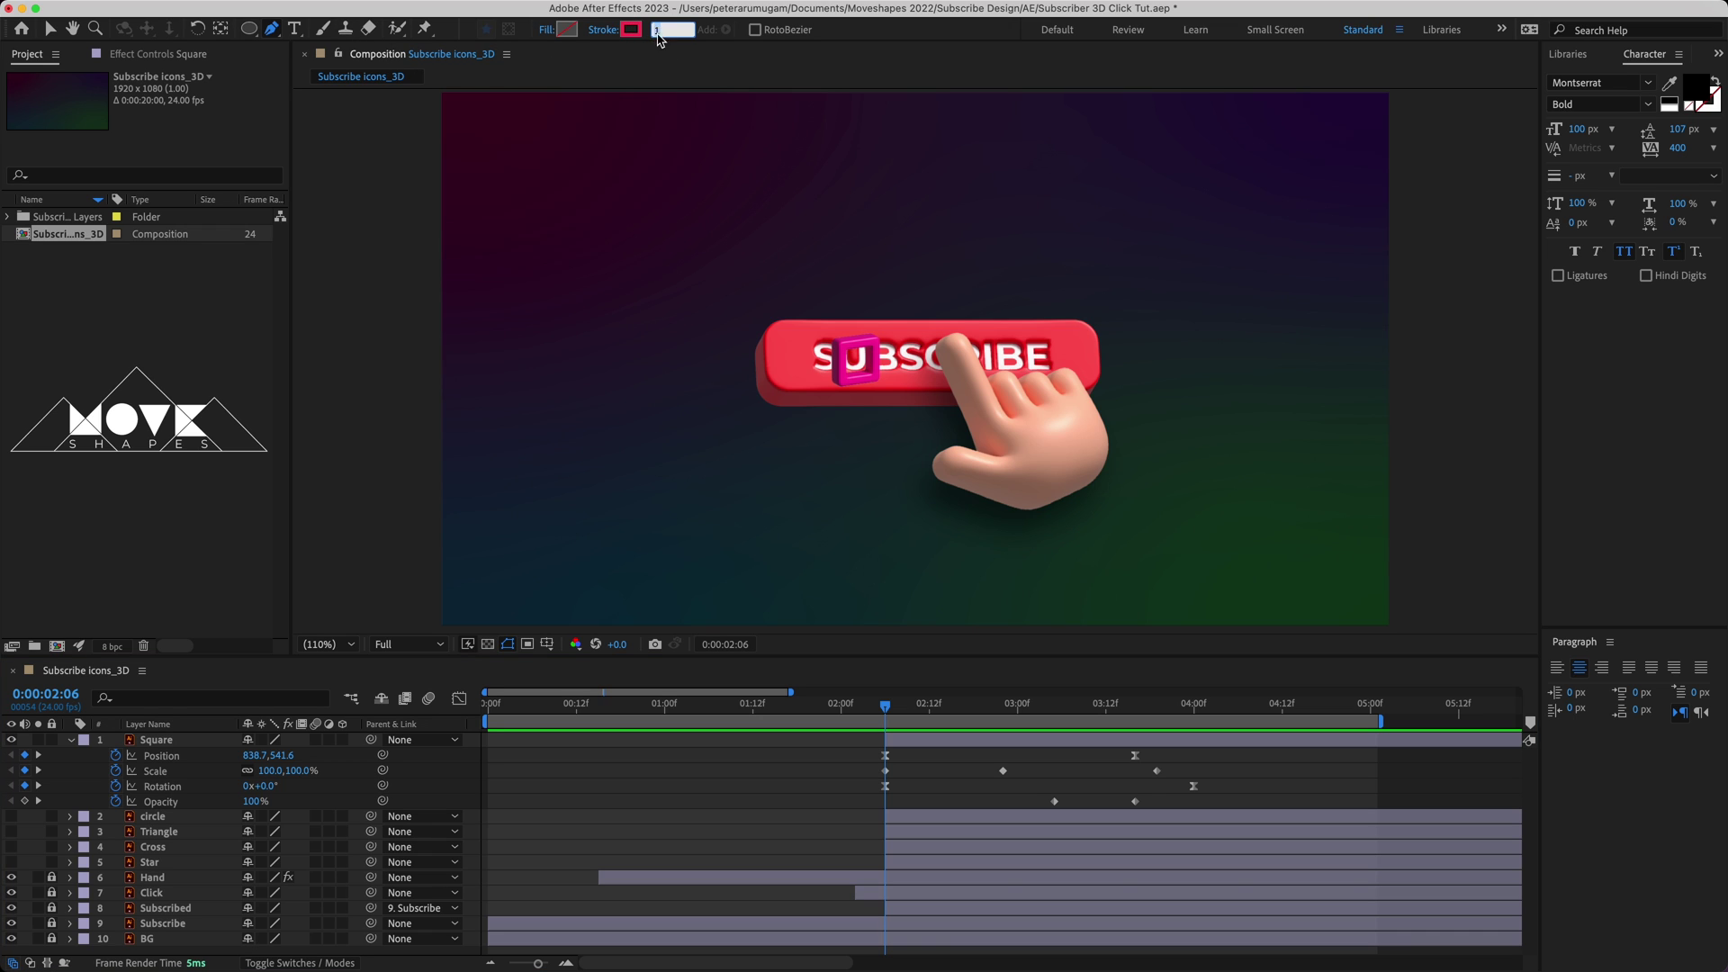
type("2")
left_click(690, 71)
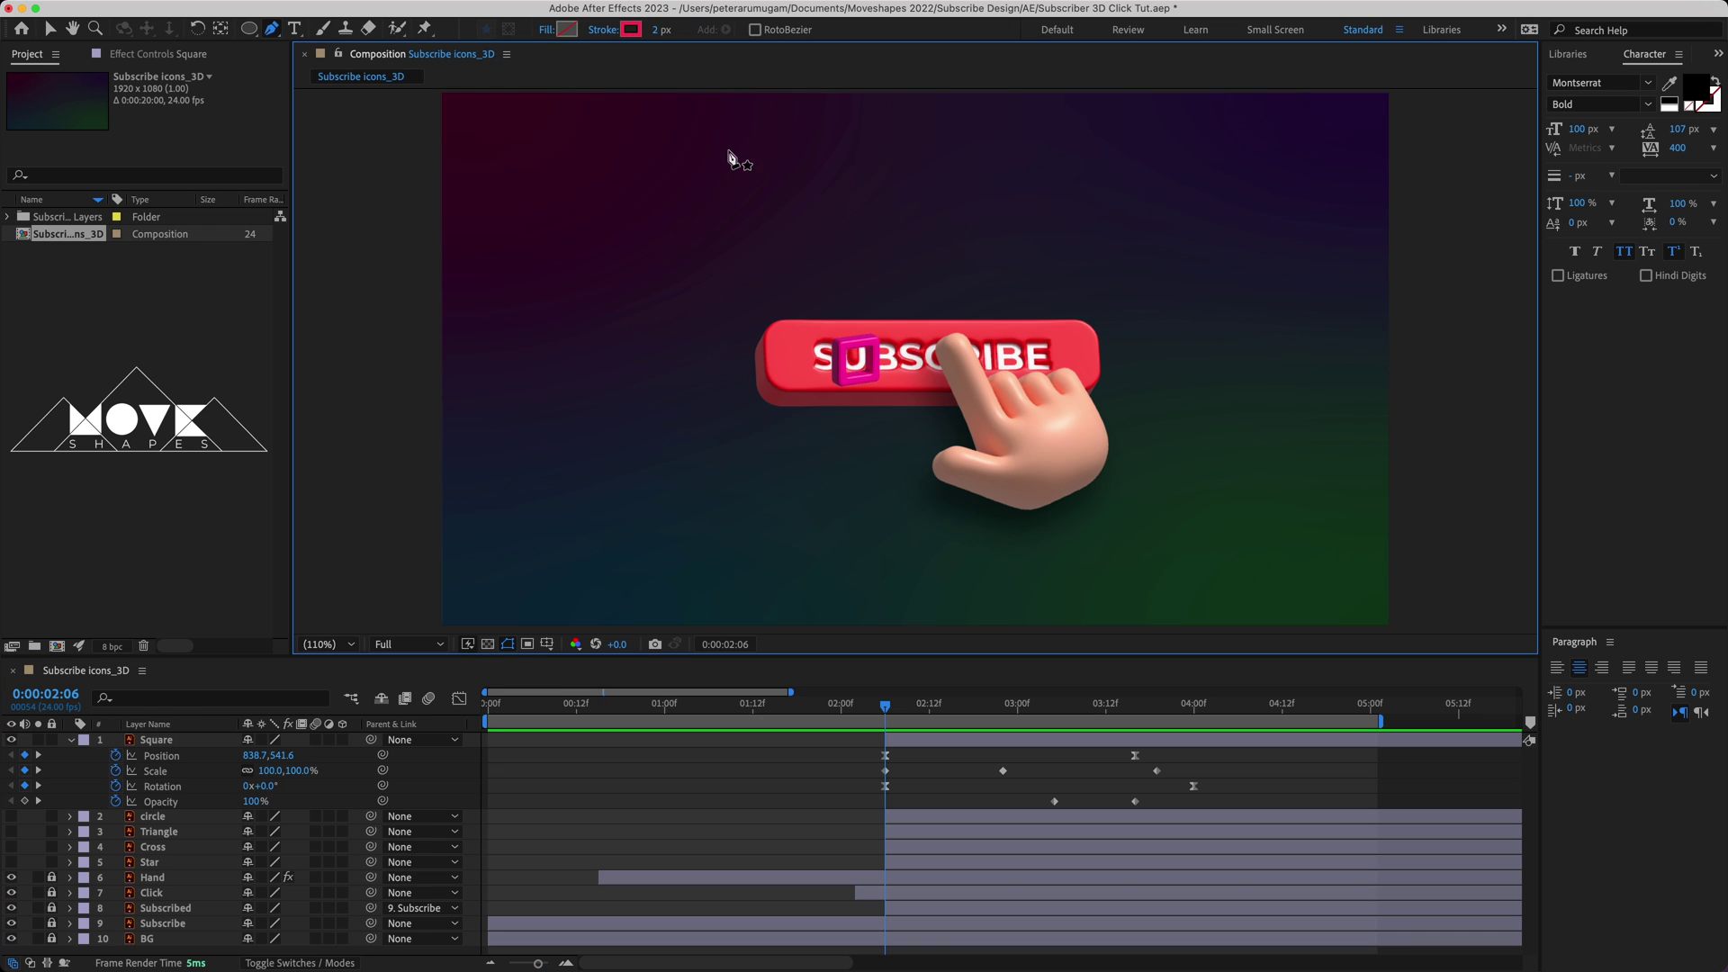
left_click(631, 29)
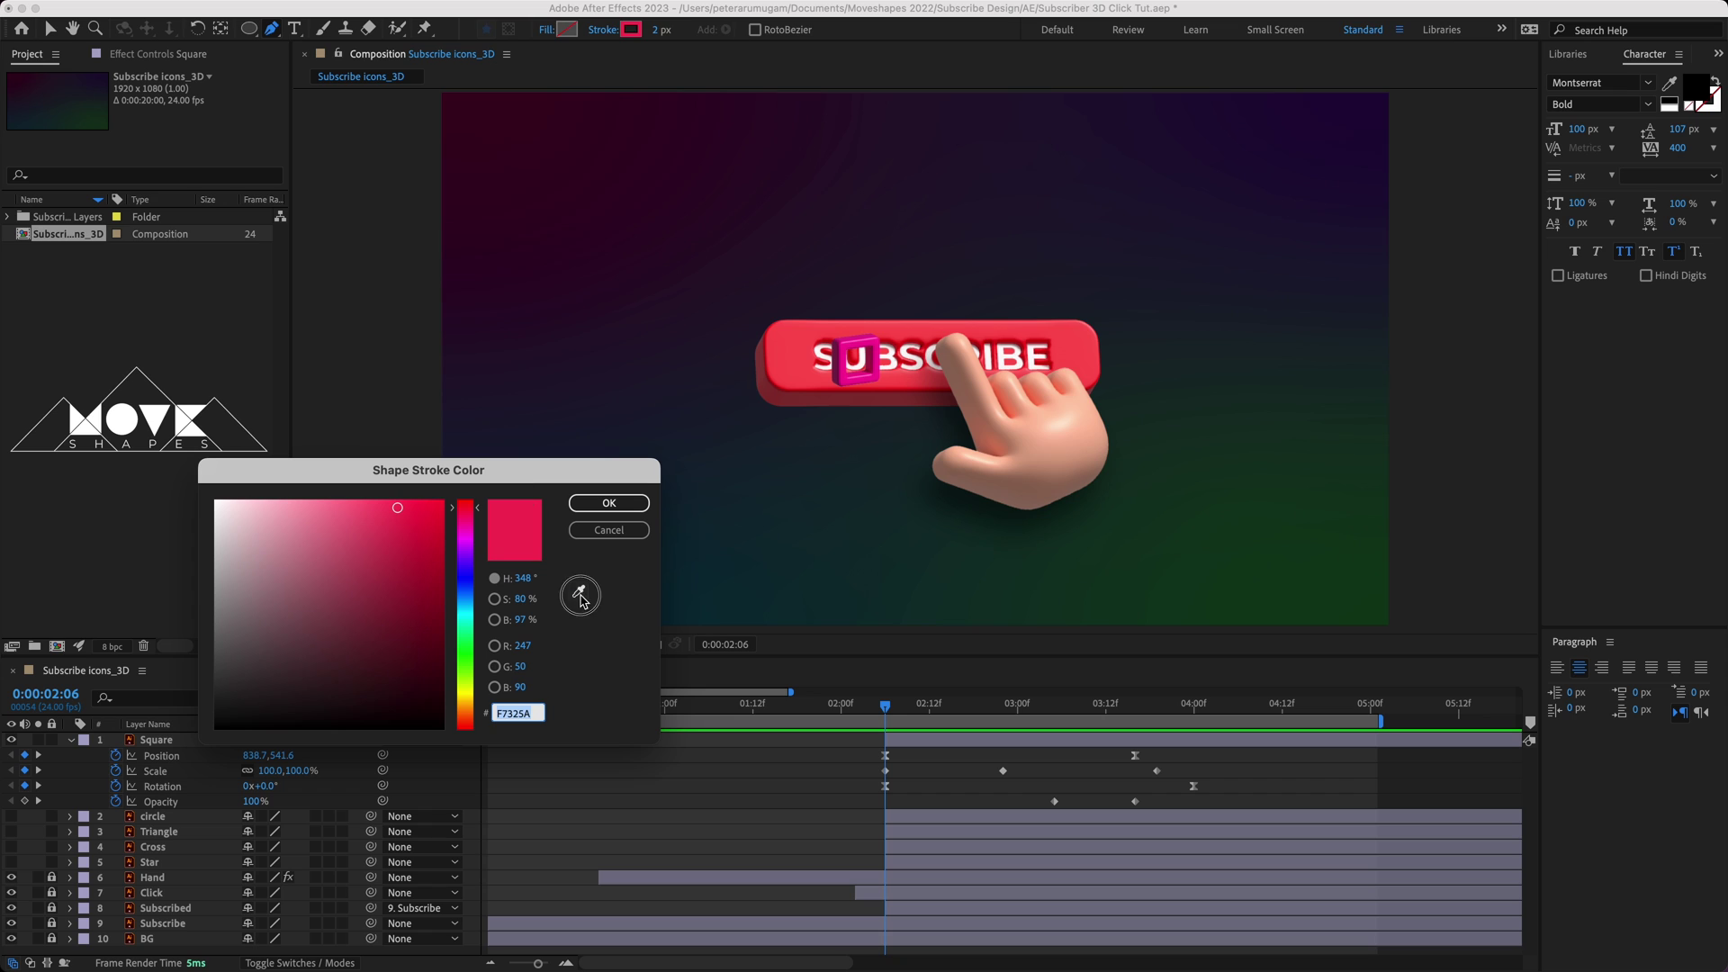
left_click(861, 347)
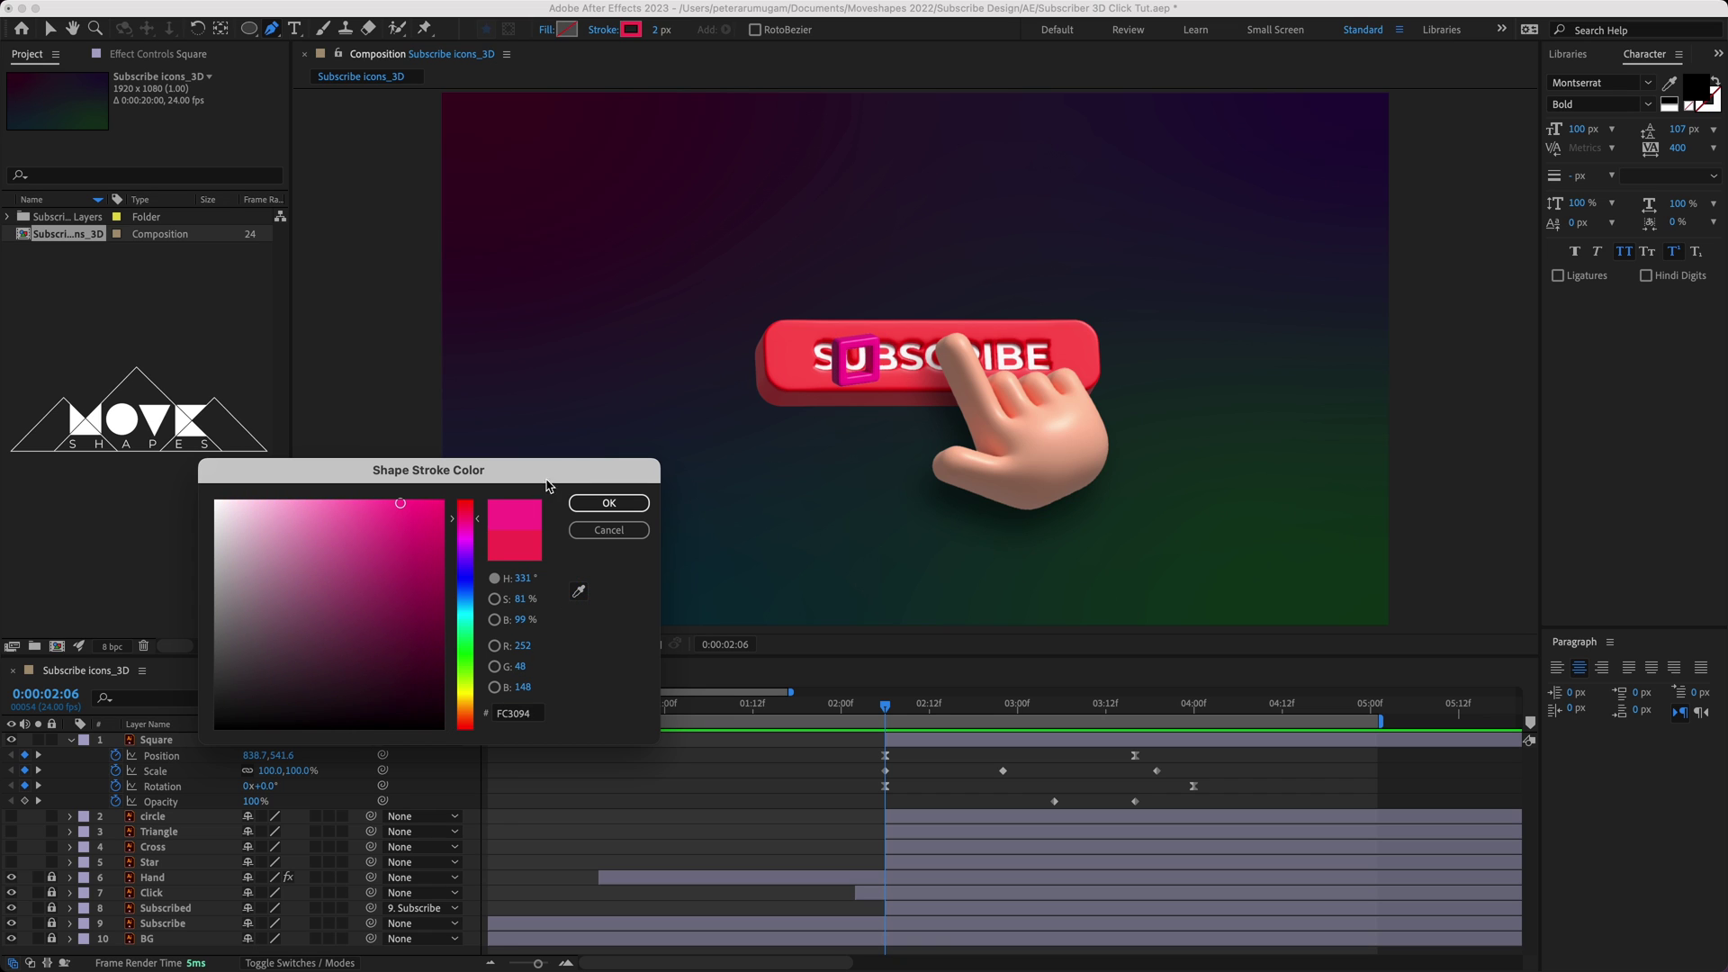
left_click(603, 504)
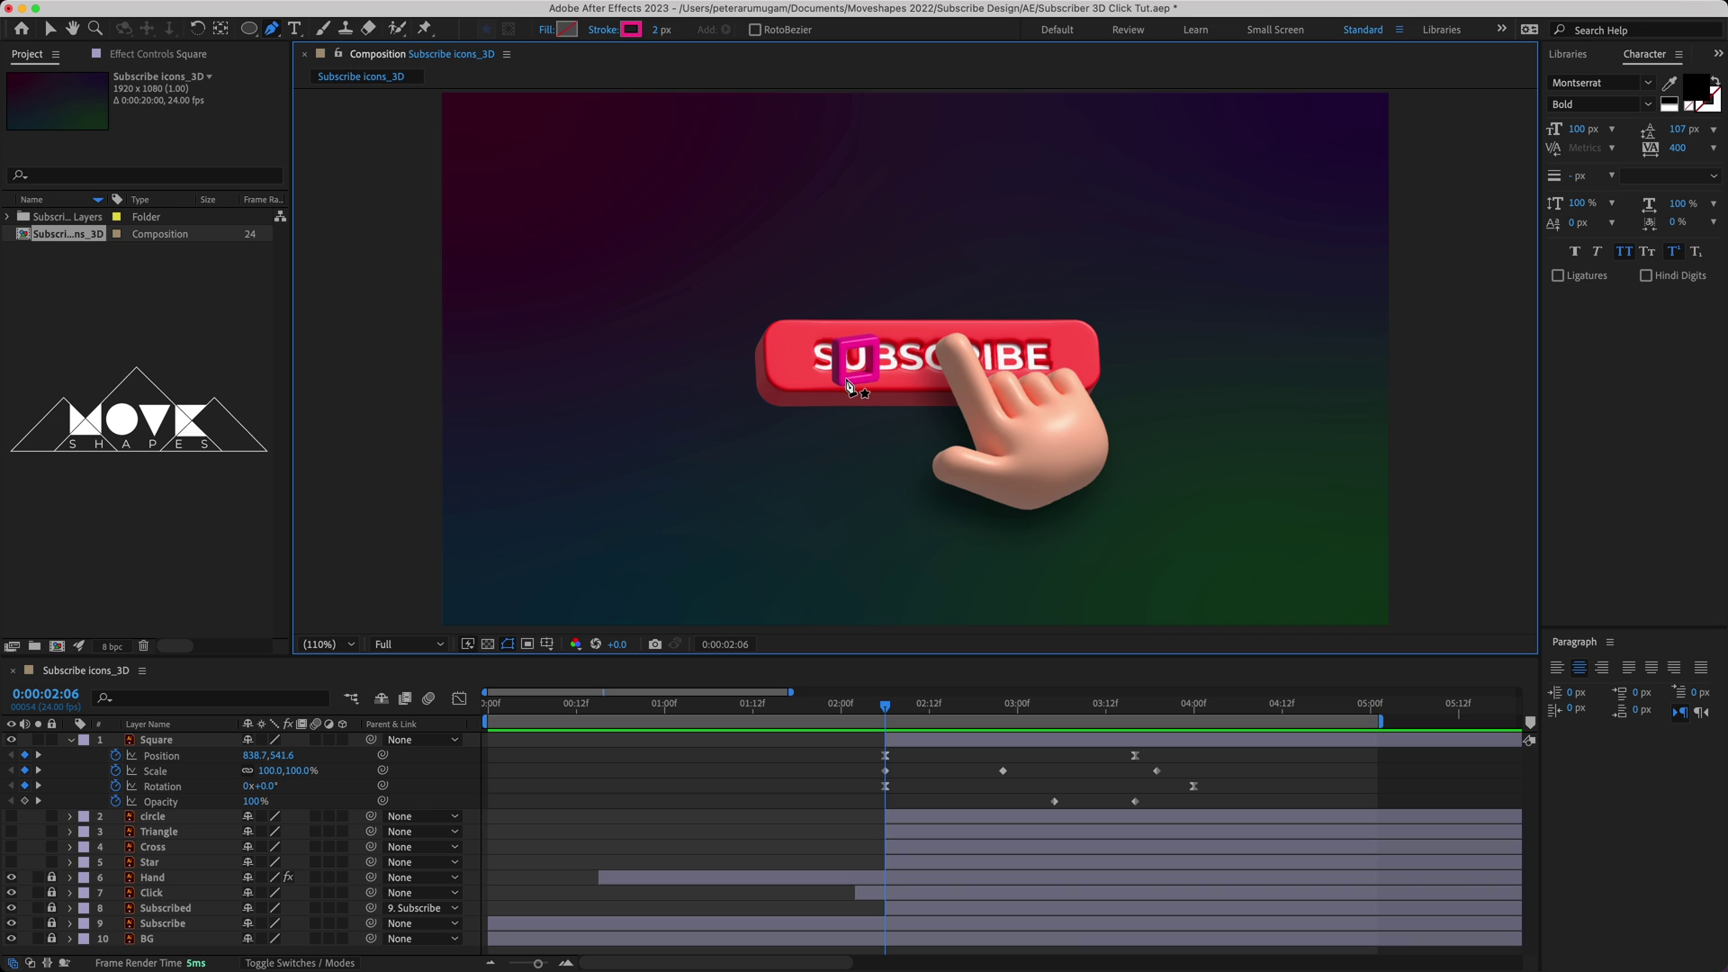
- At 03:08, draw a curved path from the SUBSCRIBED button to the square, starting the layer at the click
left_click_drag(886, 714, 1080, 715)
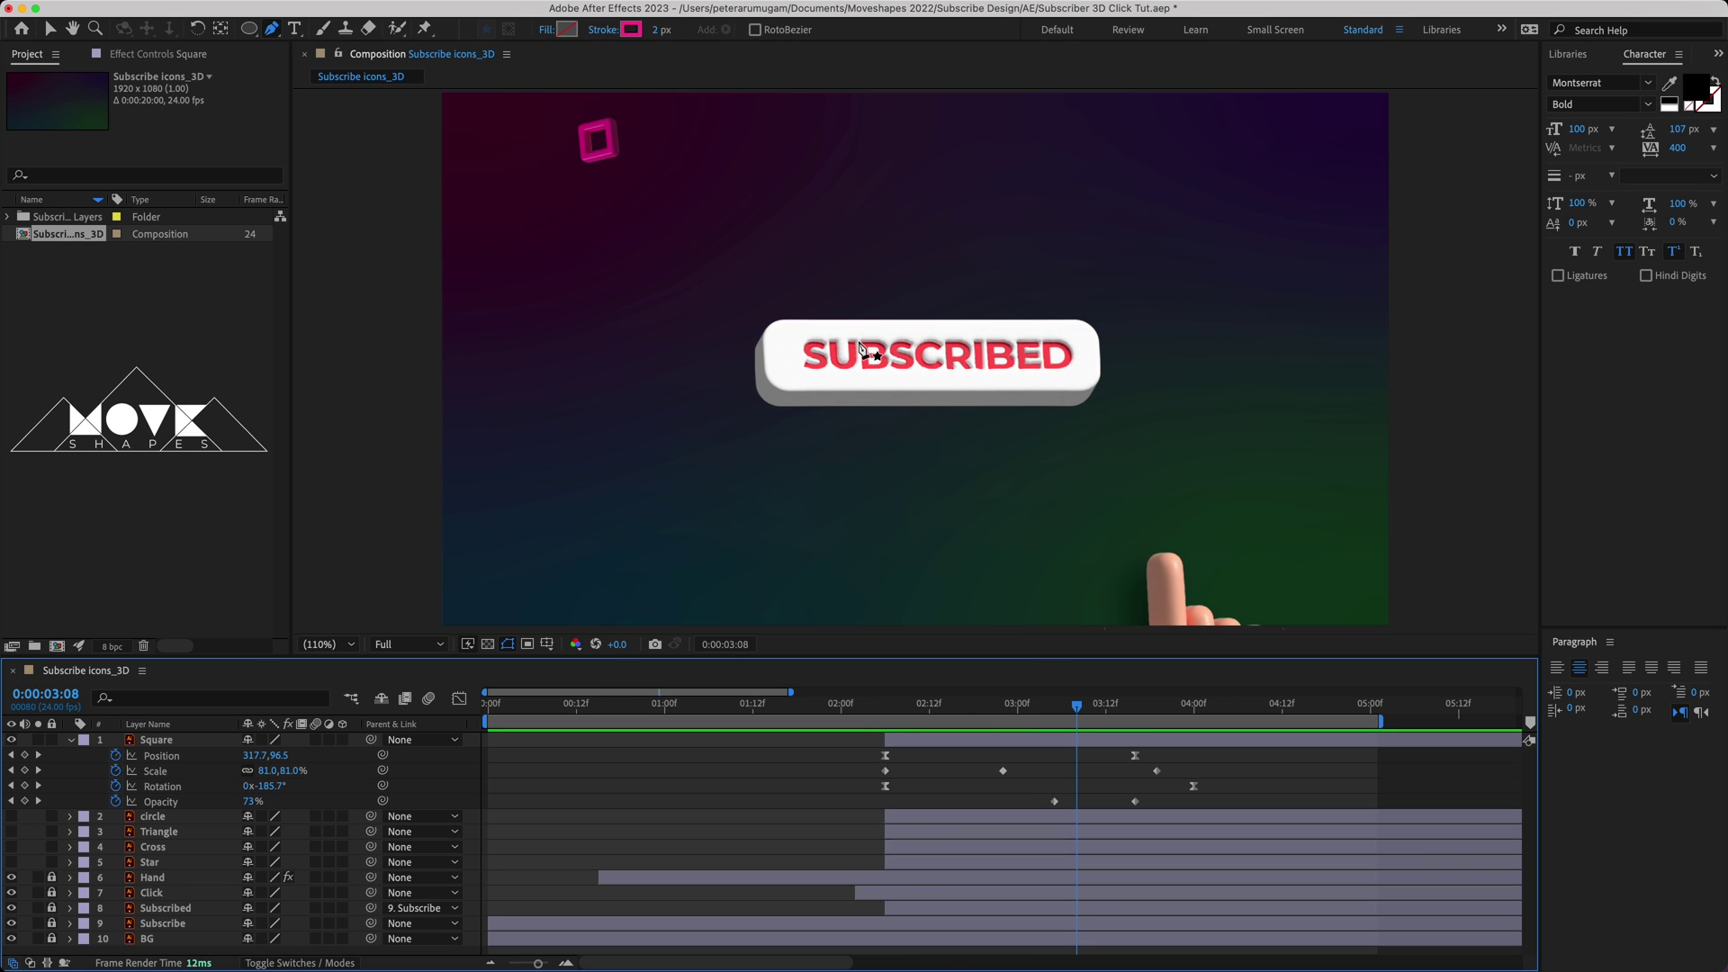
left_click(873, 341)
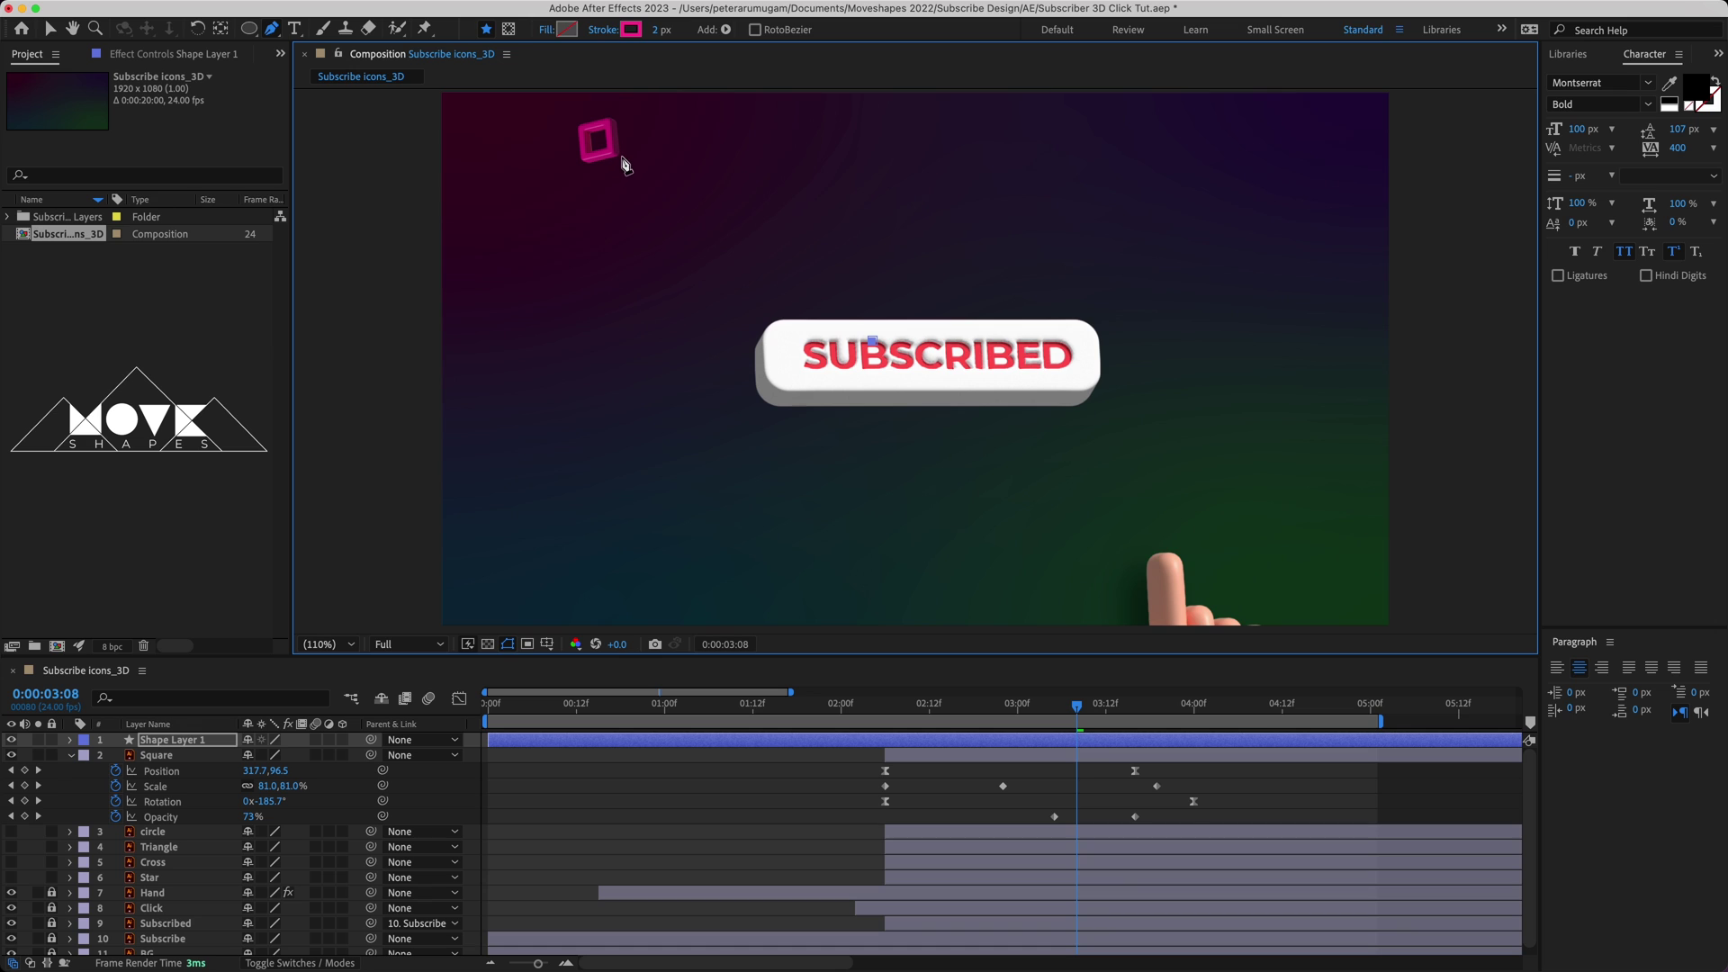
left_click_drag(620, 153, 440, 125)
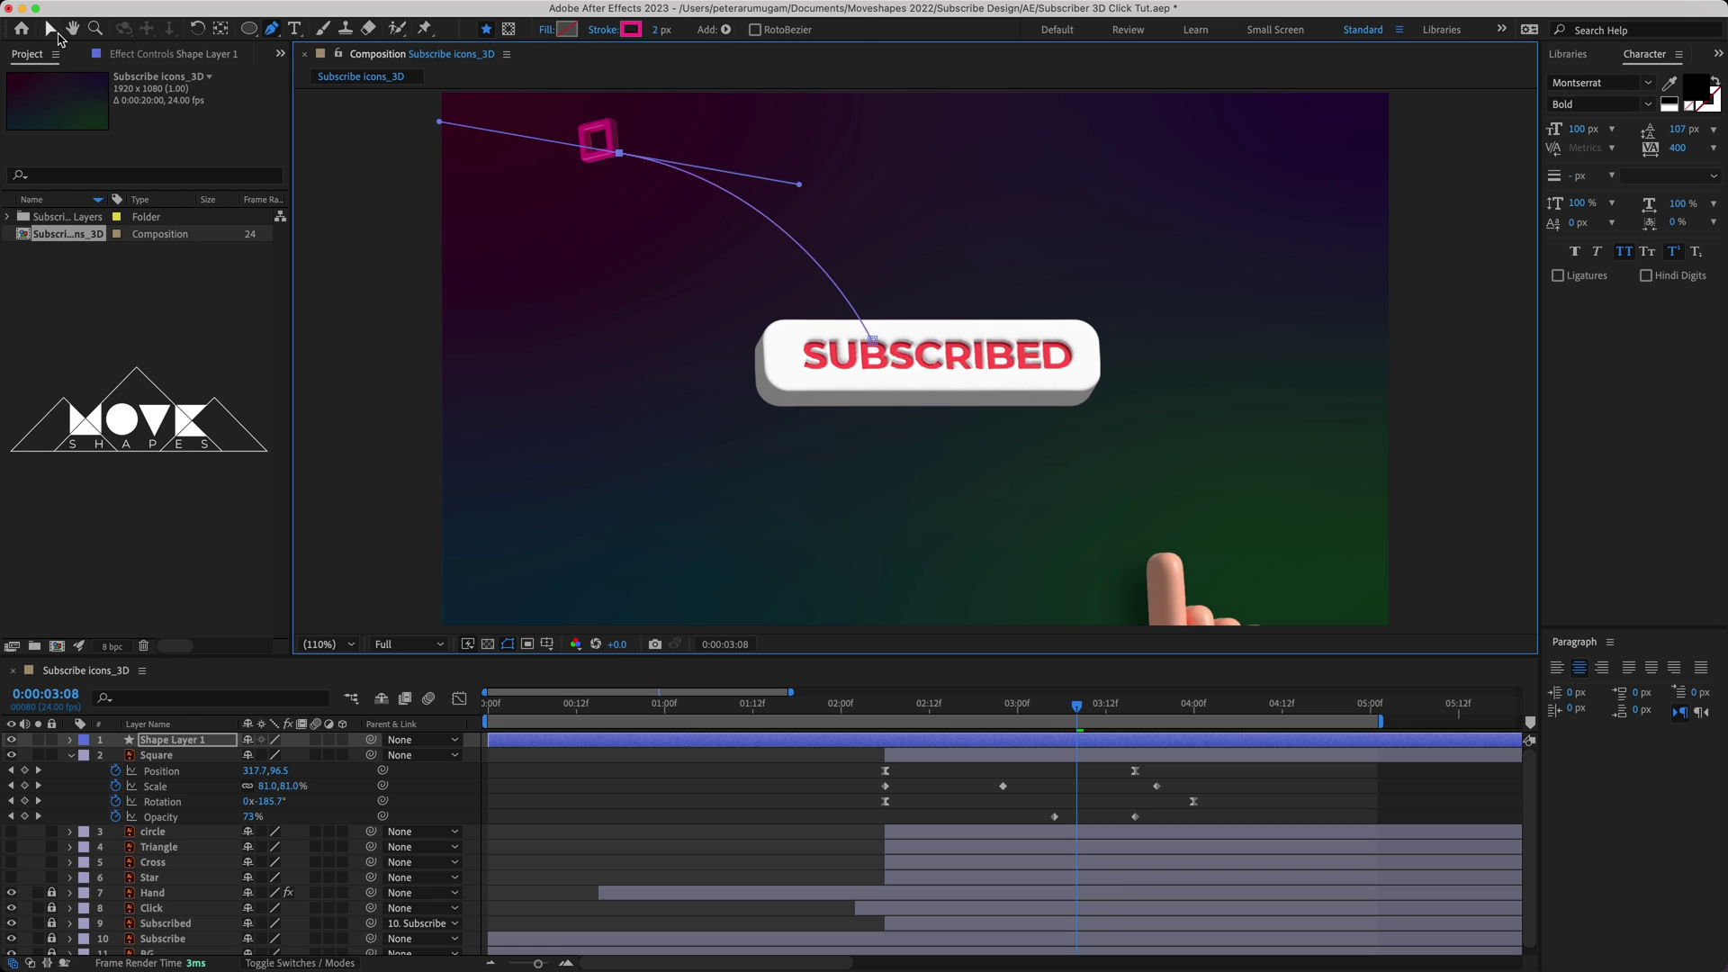
left_click(54, 32)
left_click(1092, 805)
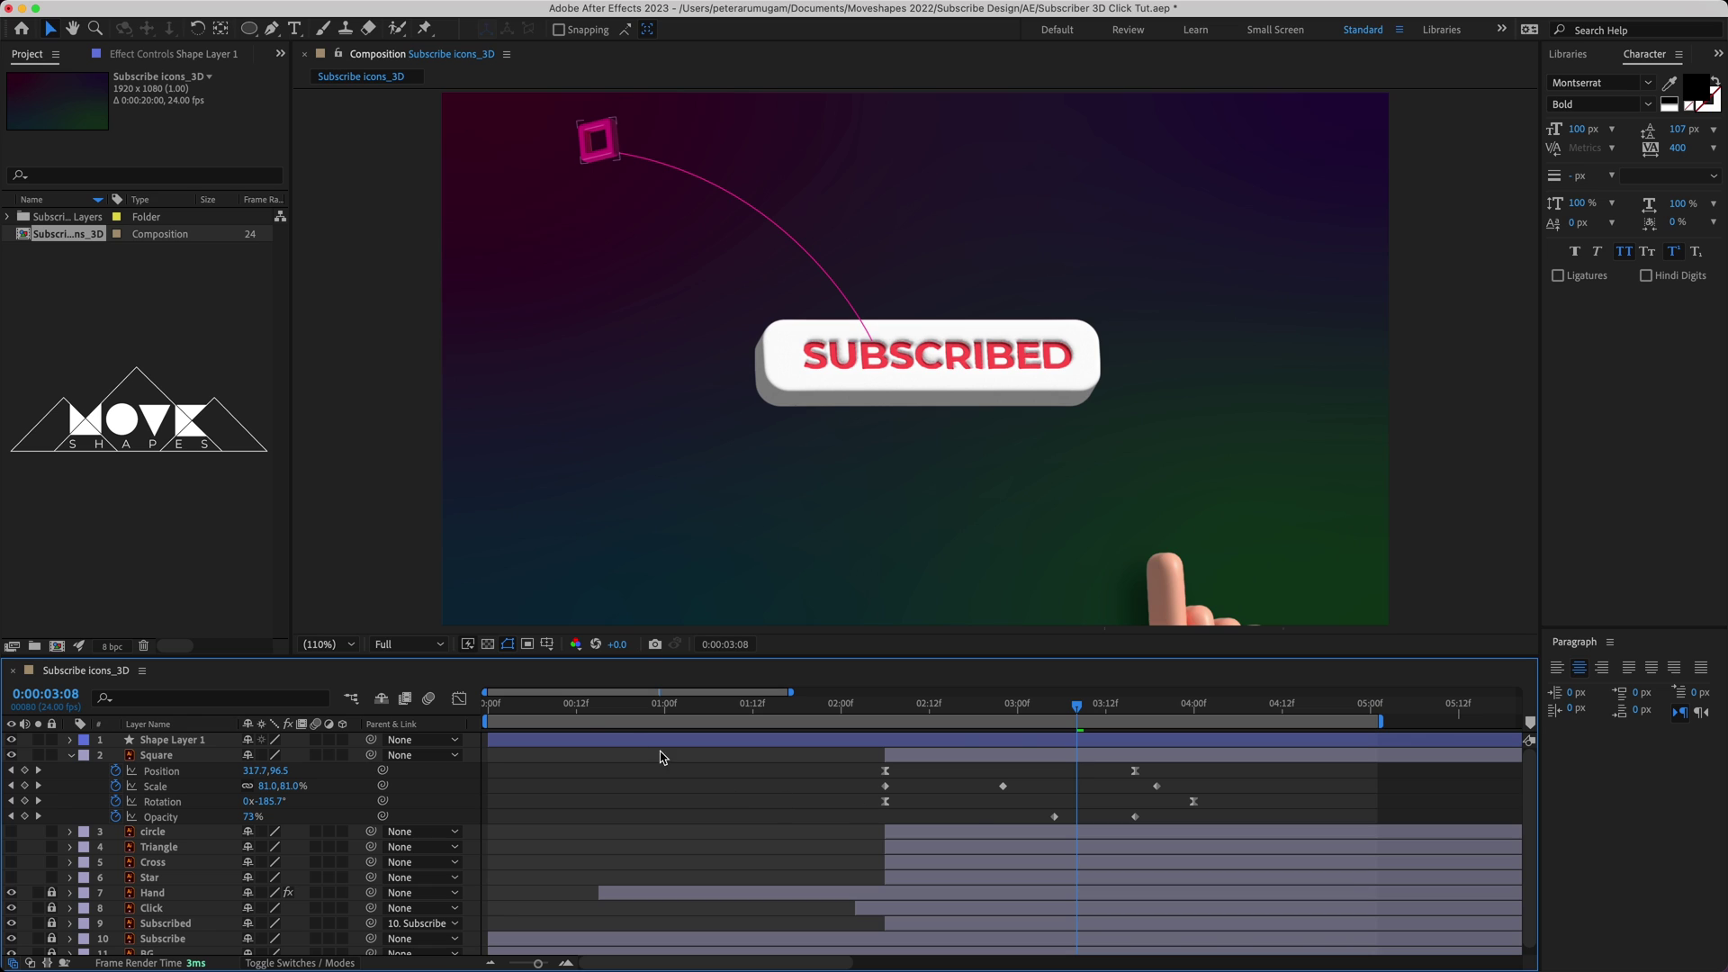
left_click_drag(490, 740, 905, 753)
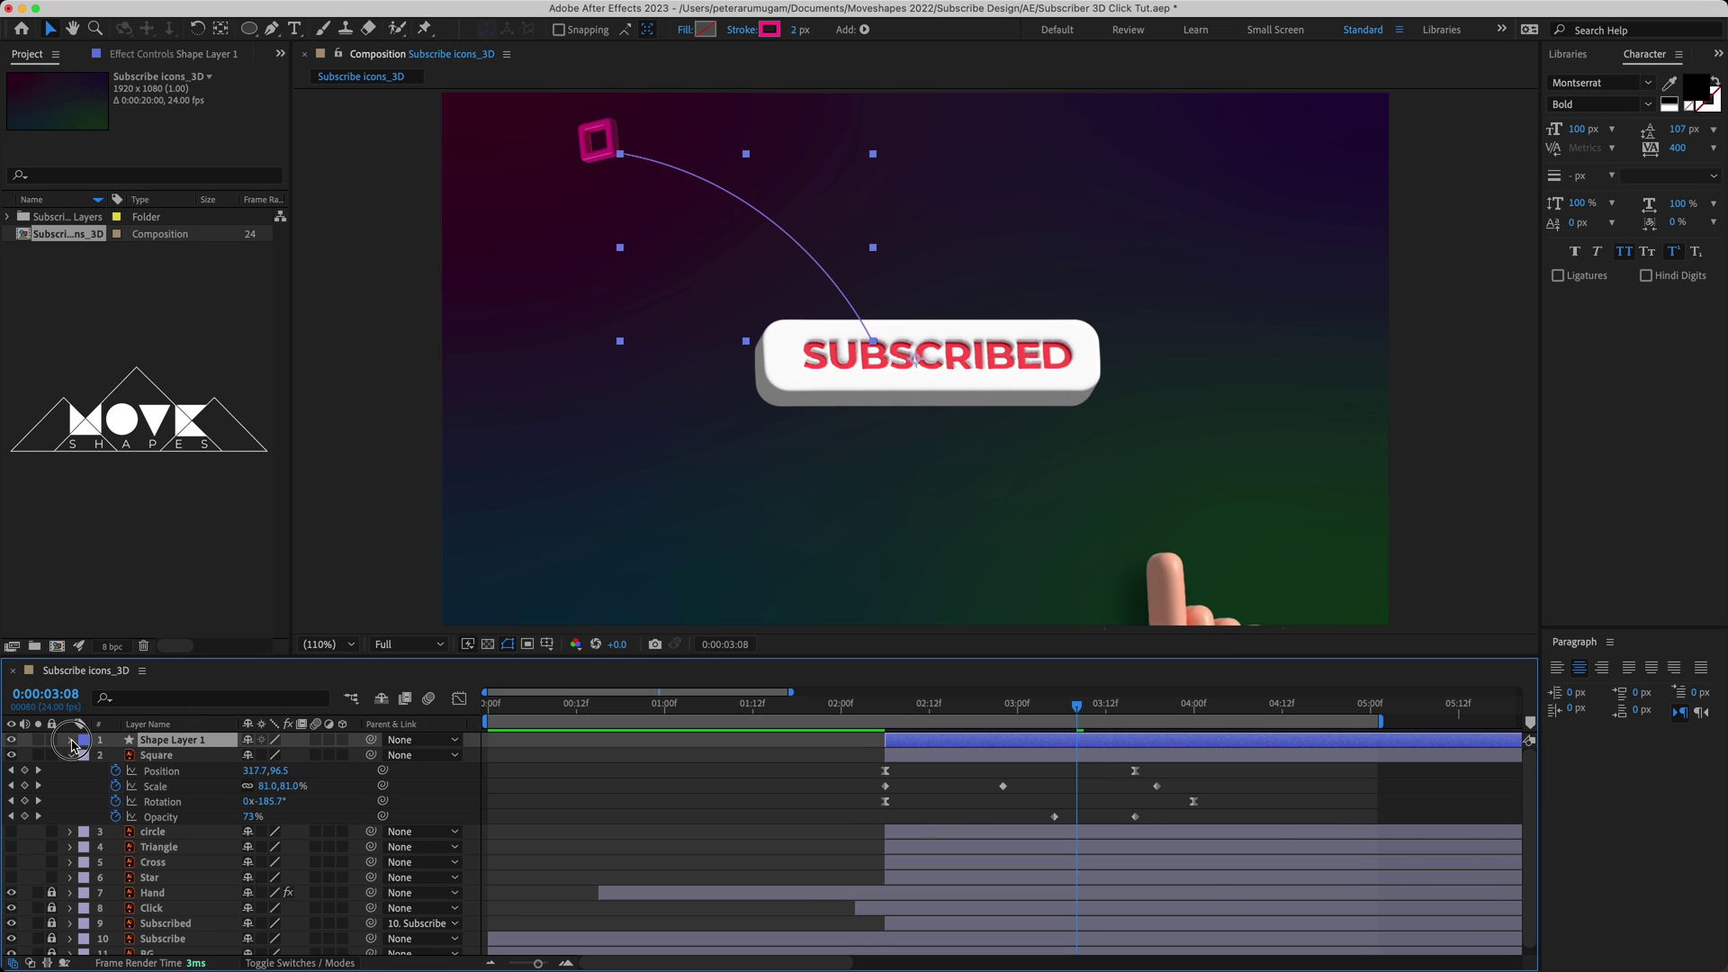
- Add Trim Paths to Shape Layer 1 with End keyframed 0% at 02:06 and 100% at 03:08
left_click(71, 740)
left_click(352, 756)
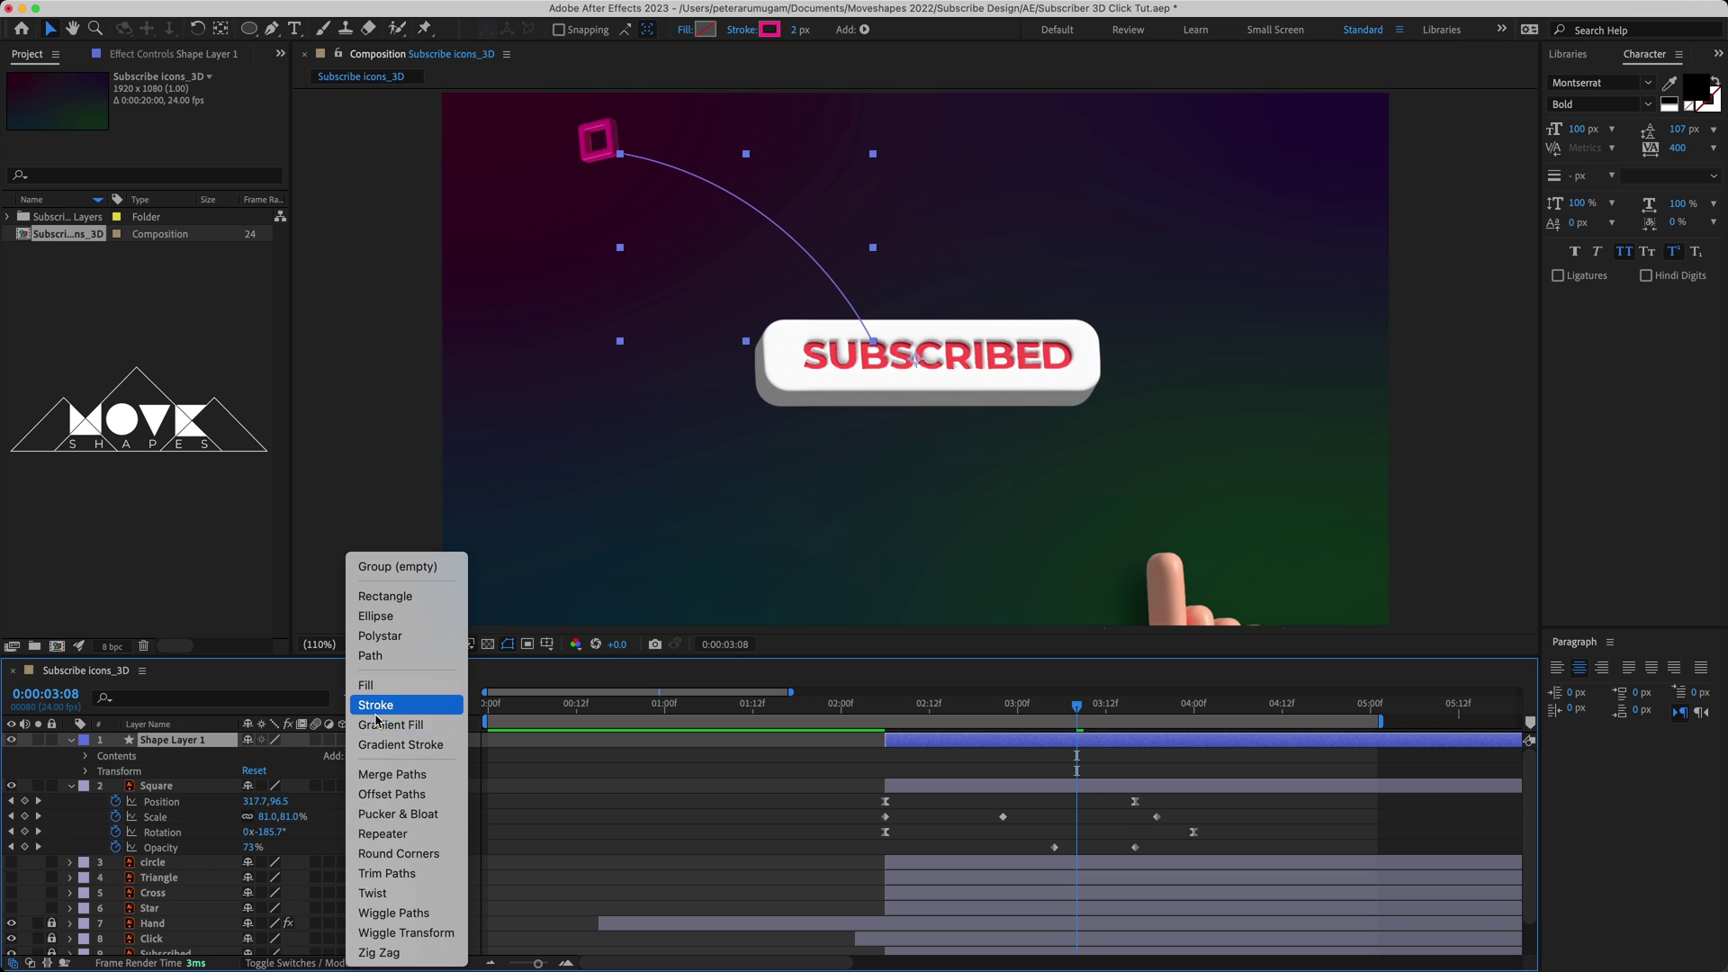
left_click(405, 875)
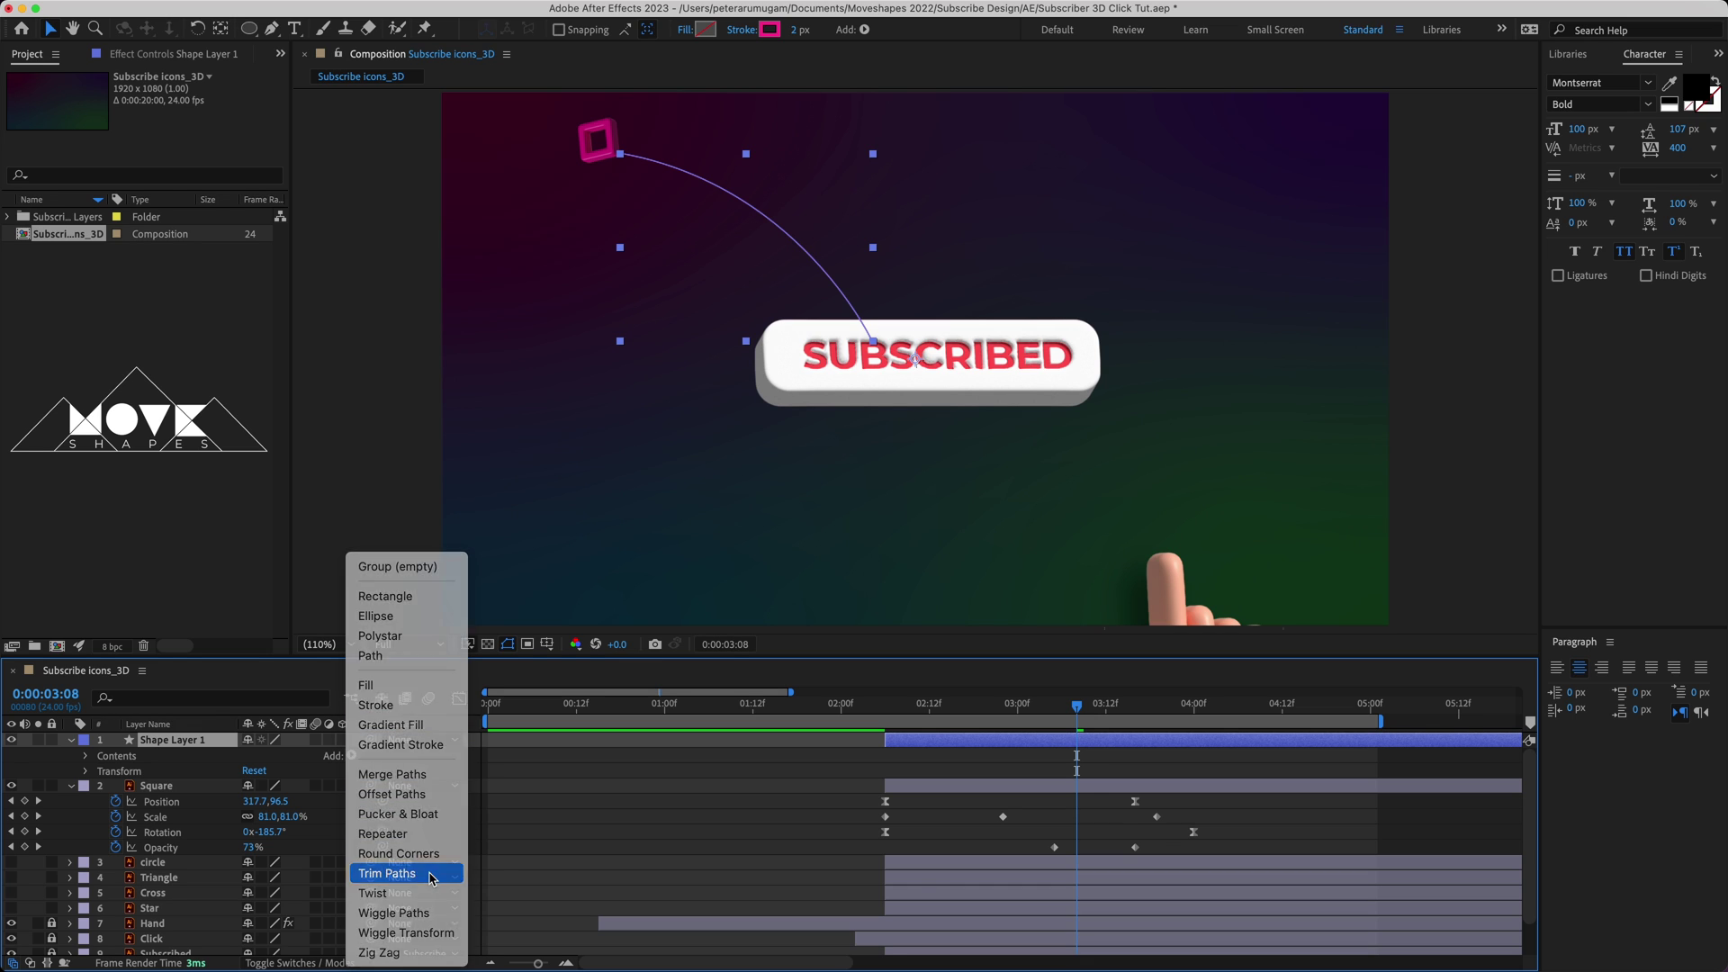
left_click(100, 788)
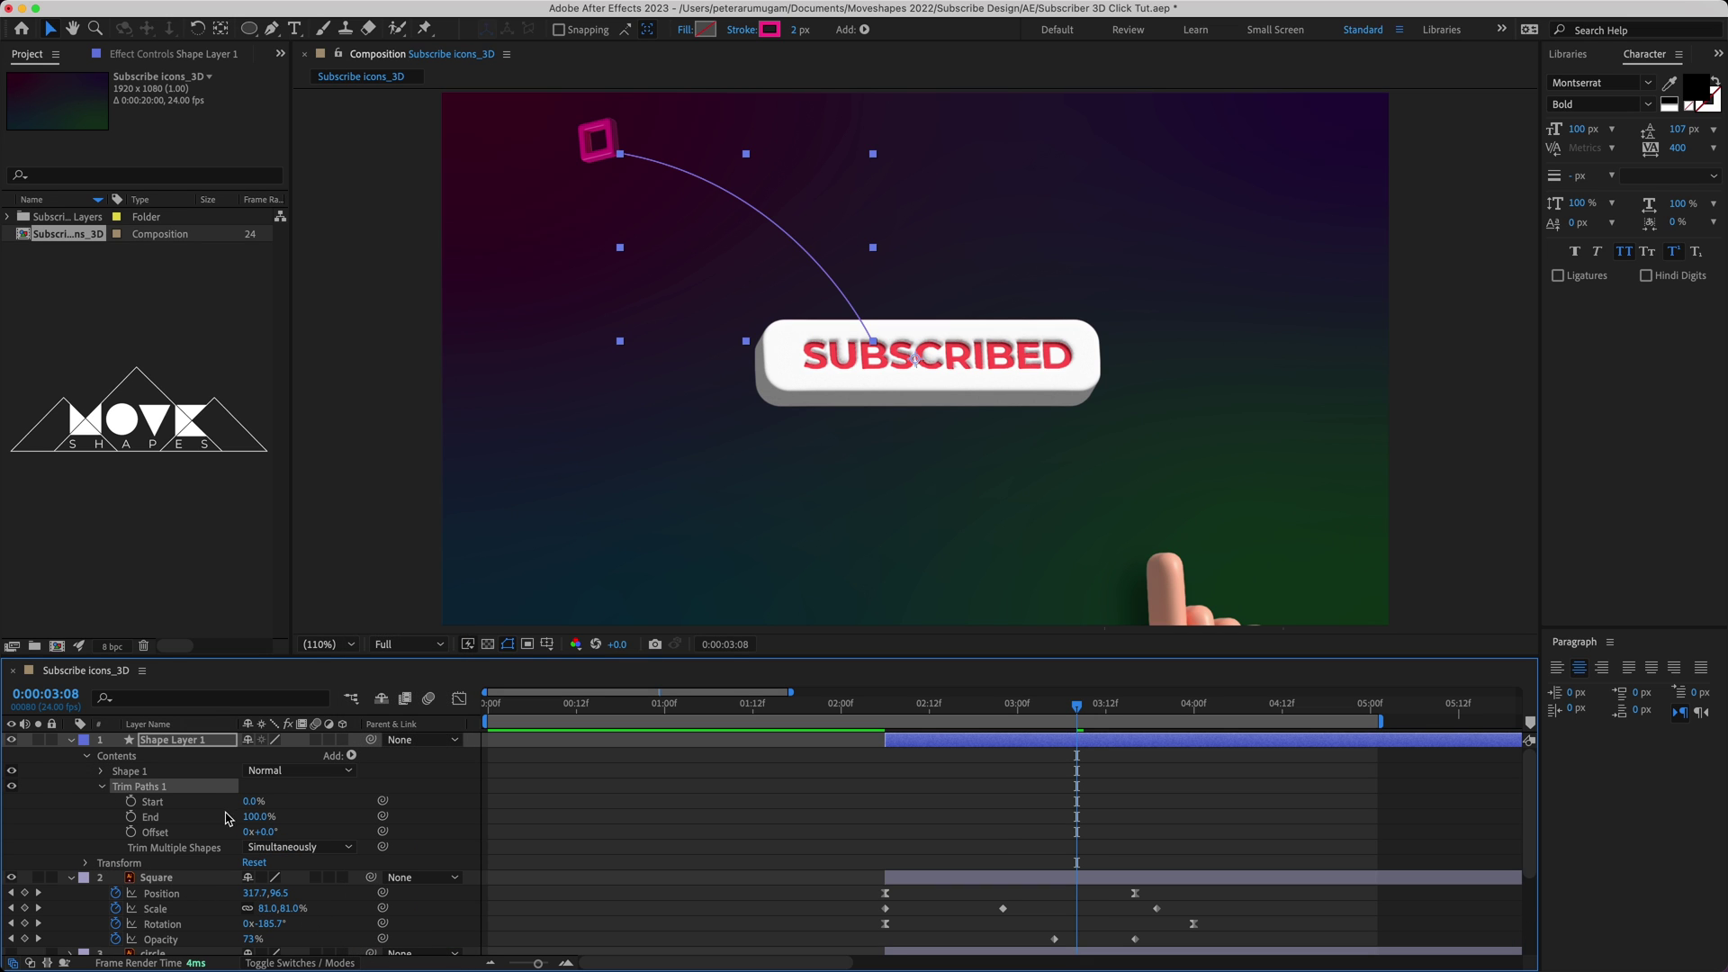
left_click(131, 818)
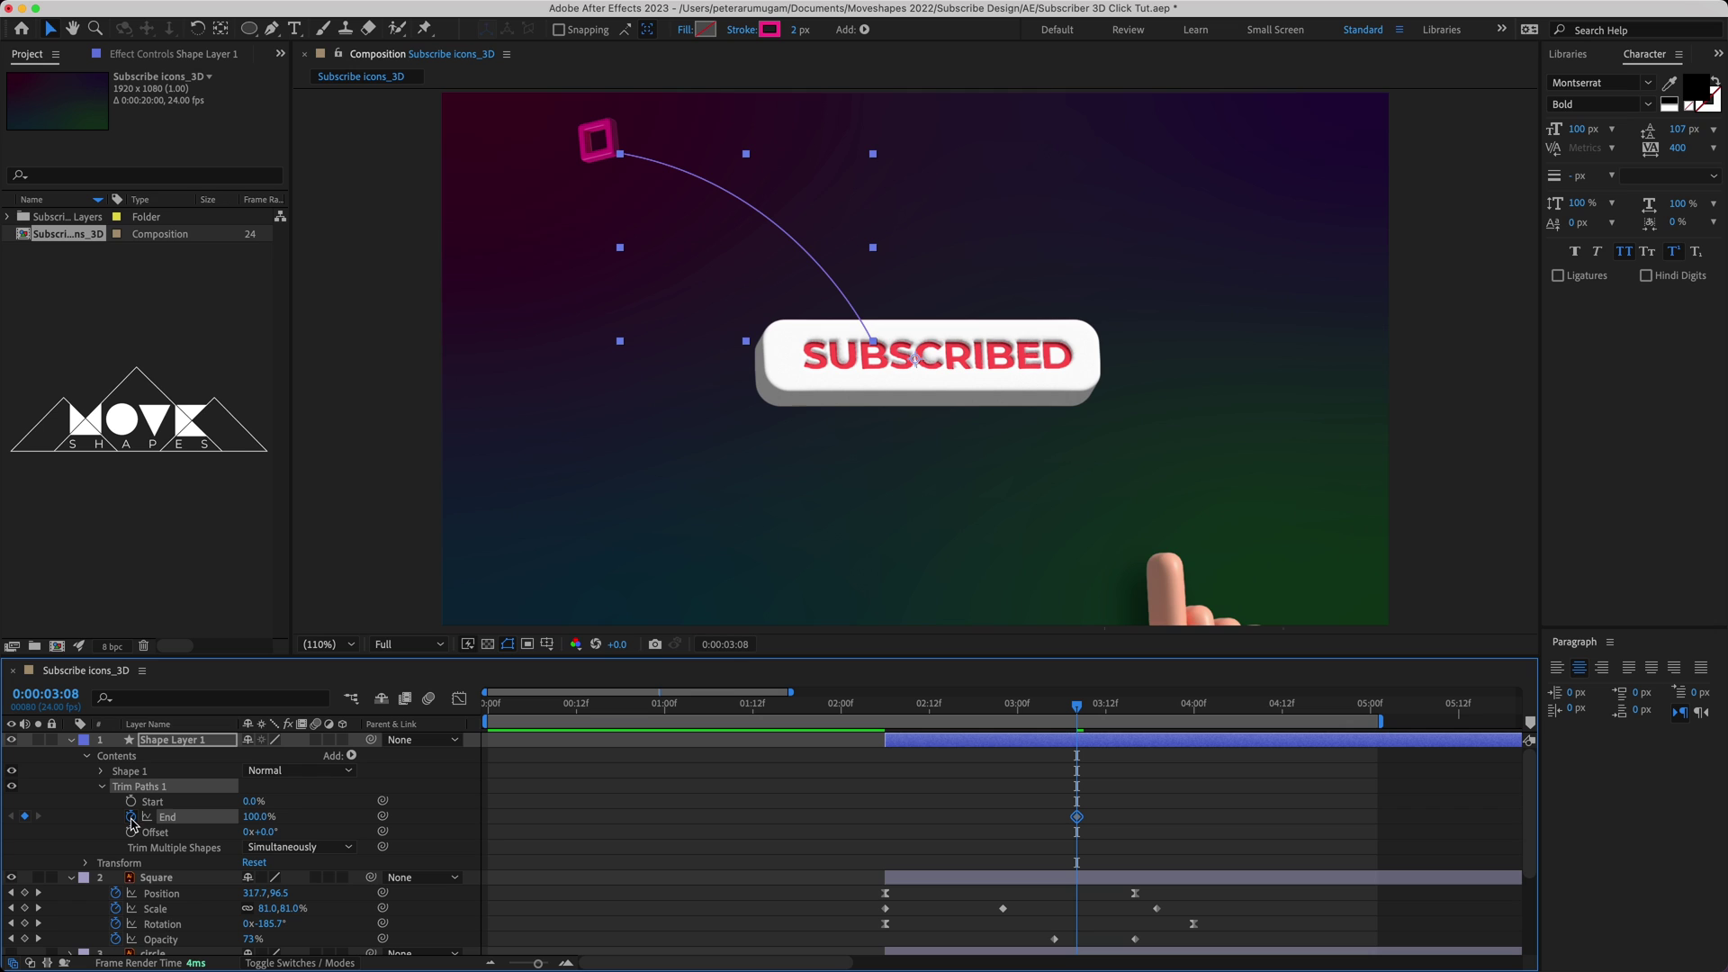
left_click(887, 793)
left_click_drag(1077, 706, 891, 729)
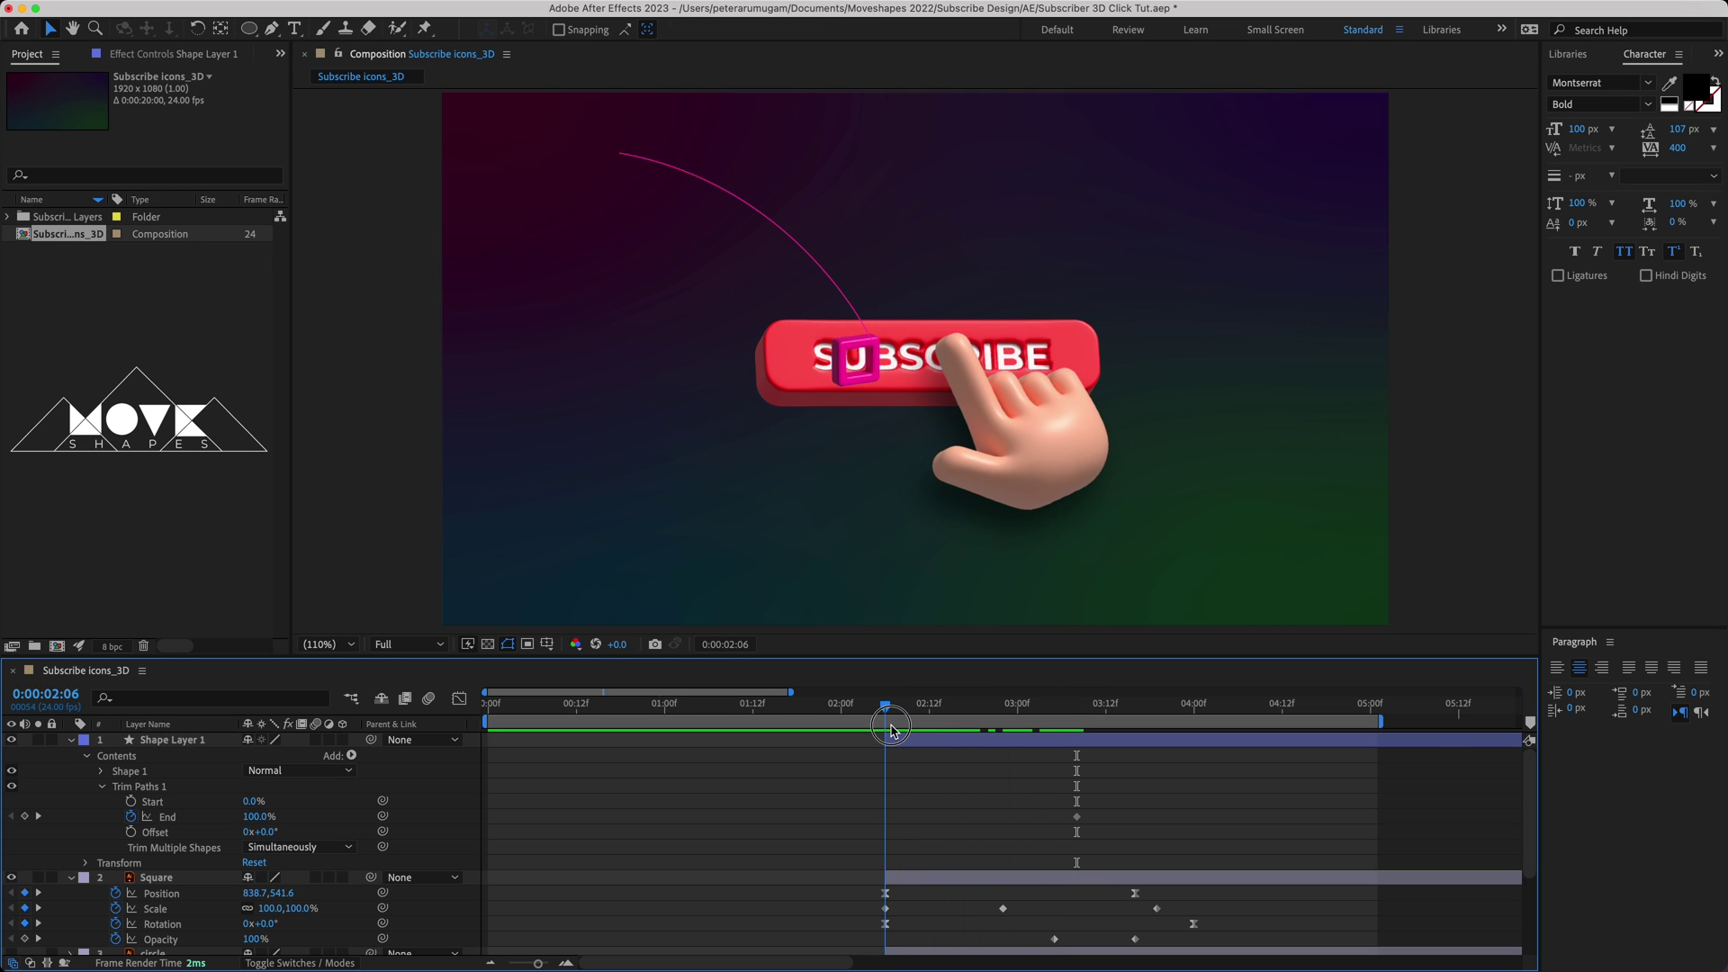
left_click(908, 738)
type("0")
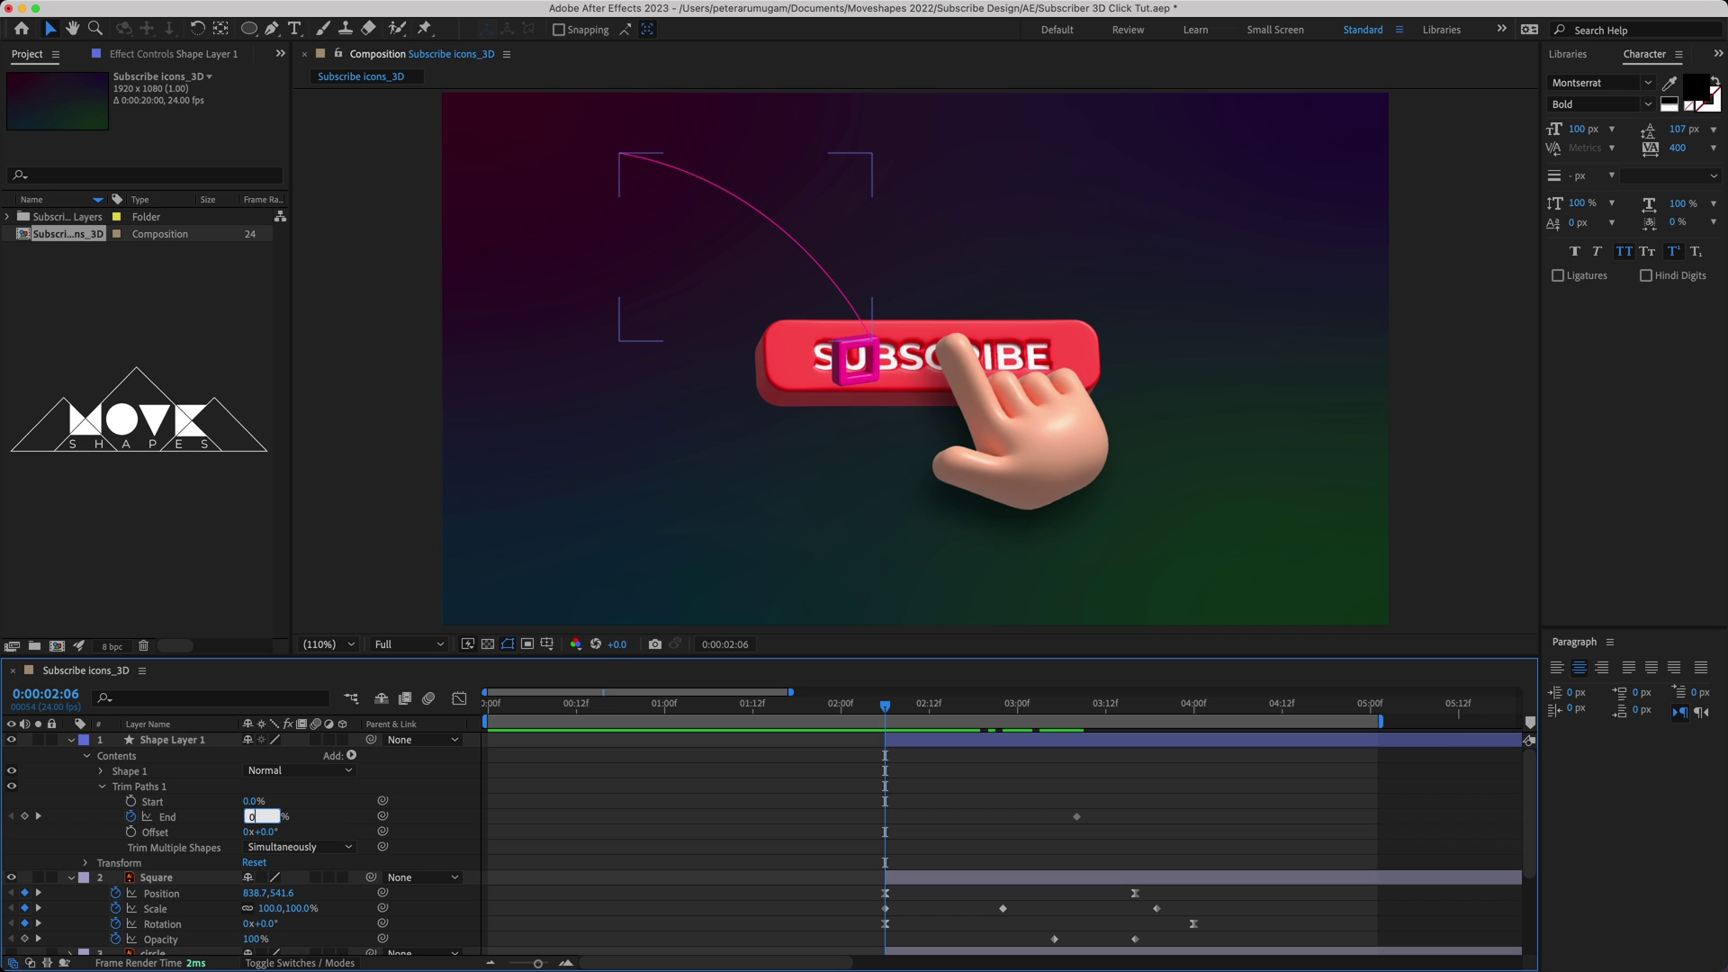
key("Return")
left_click(862, 797)
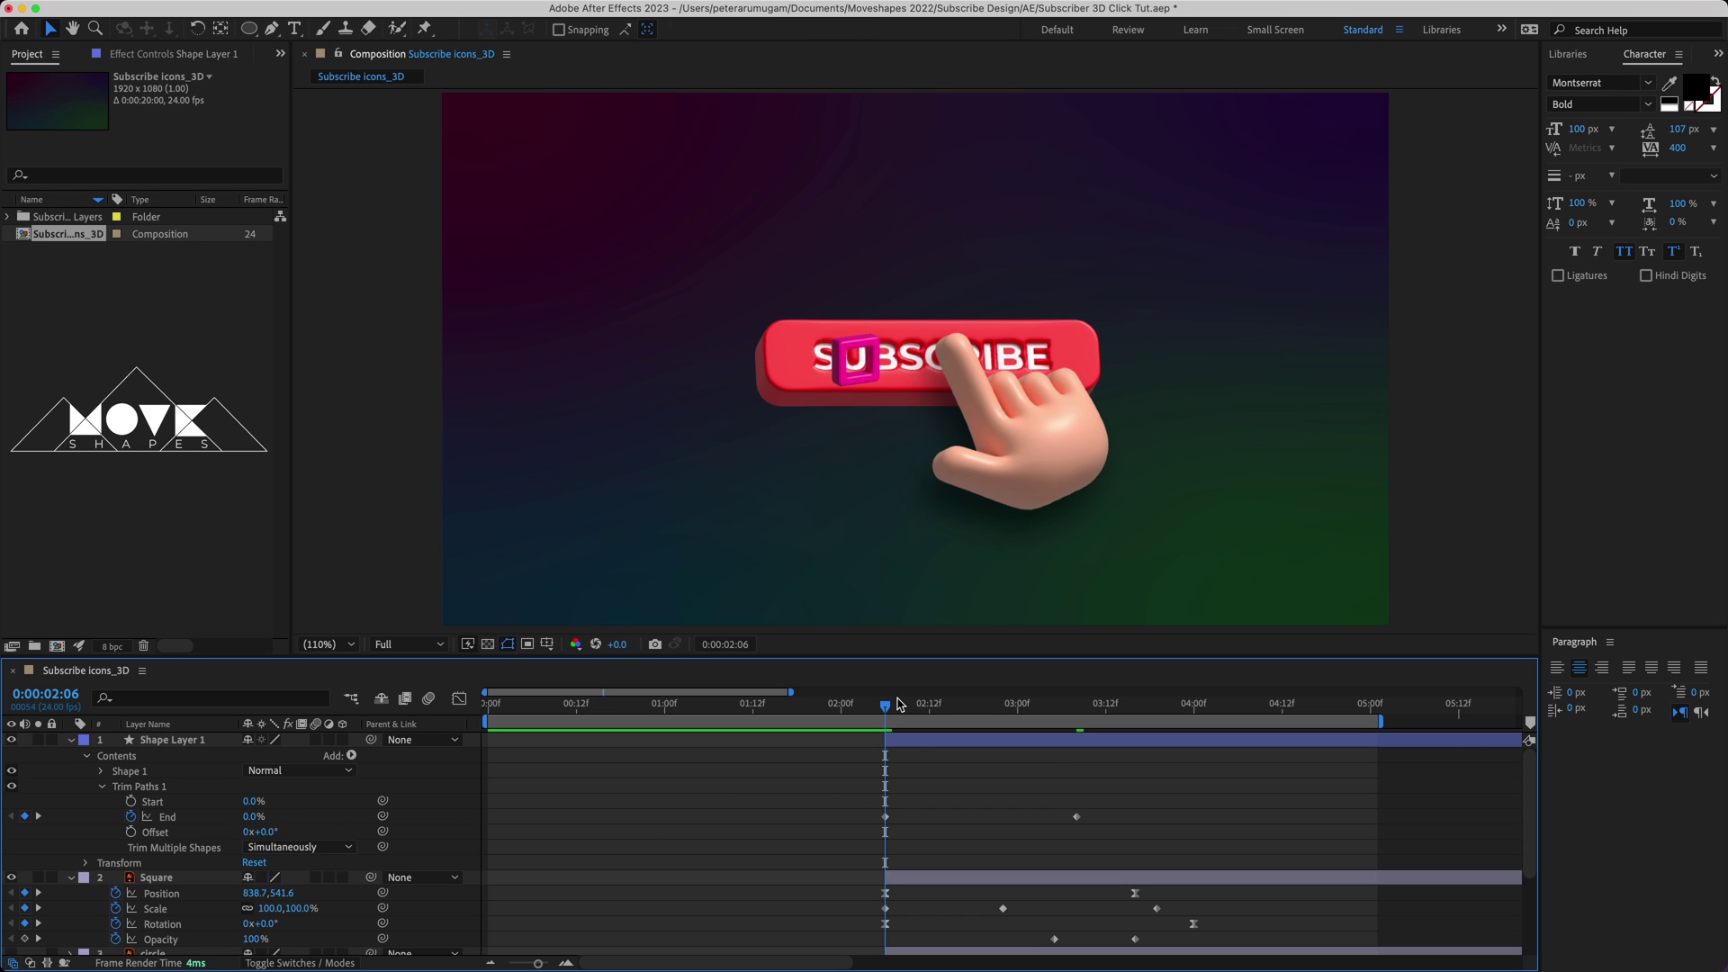
- Keyframe the trail's Start at 0% at 02:13 and 100% at 03:08
mouse_move(886, 706)
left_mouse_down()
mouse_move(960, 720)
mouse_move(956, 751)
left_mouse_up()
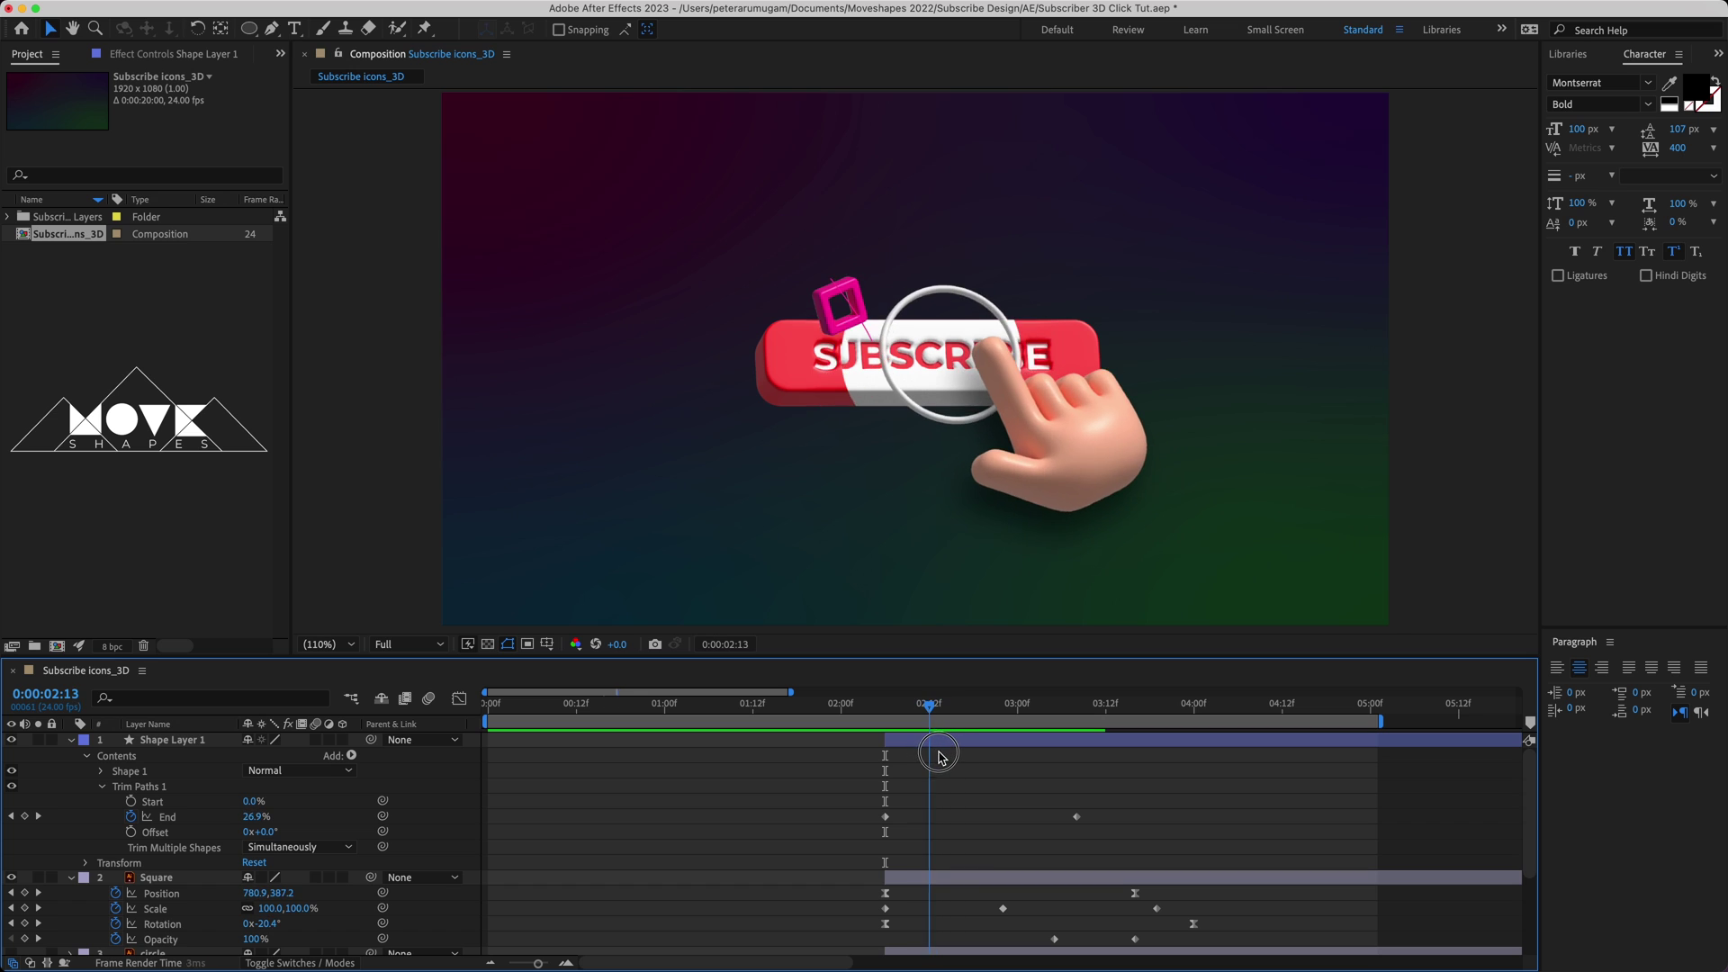
mouse_move(956, 751)
left_mouse_down()
mouse_move(937, 753)
mouse_move(1076, 706)
left_mouse_up()
left_click(131, 801)
left_click(1112, 785)
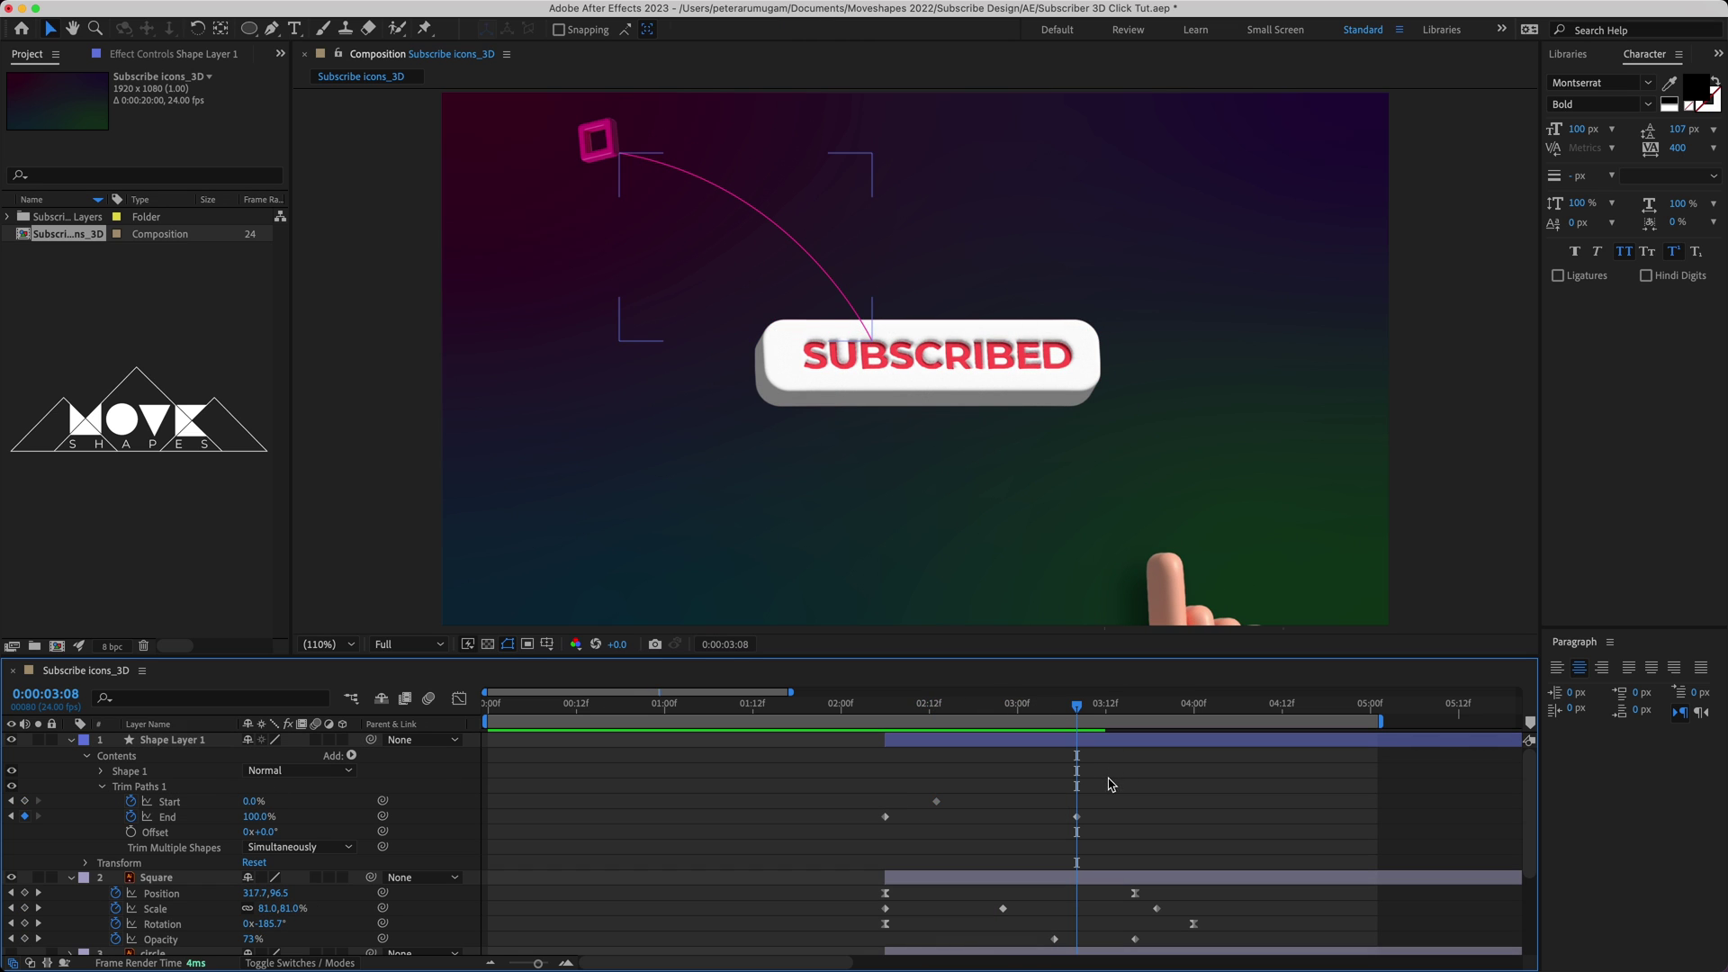
left_click_drag(254, 801, 396, 817)
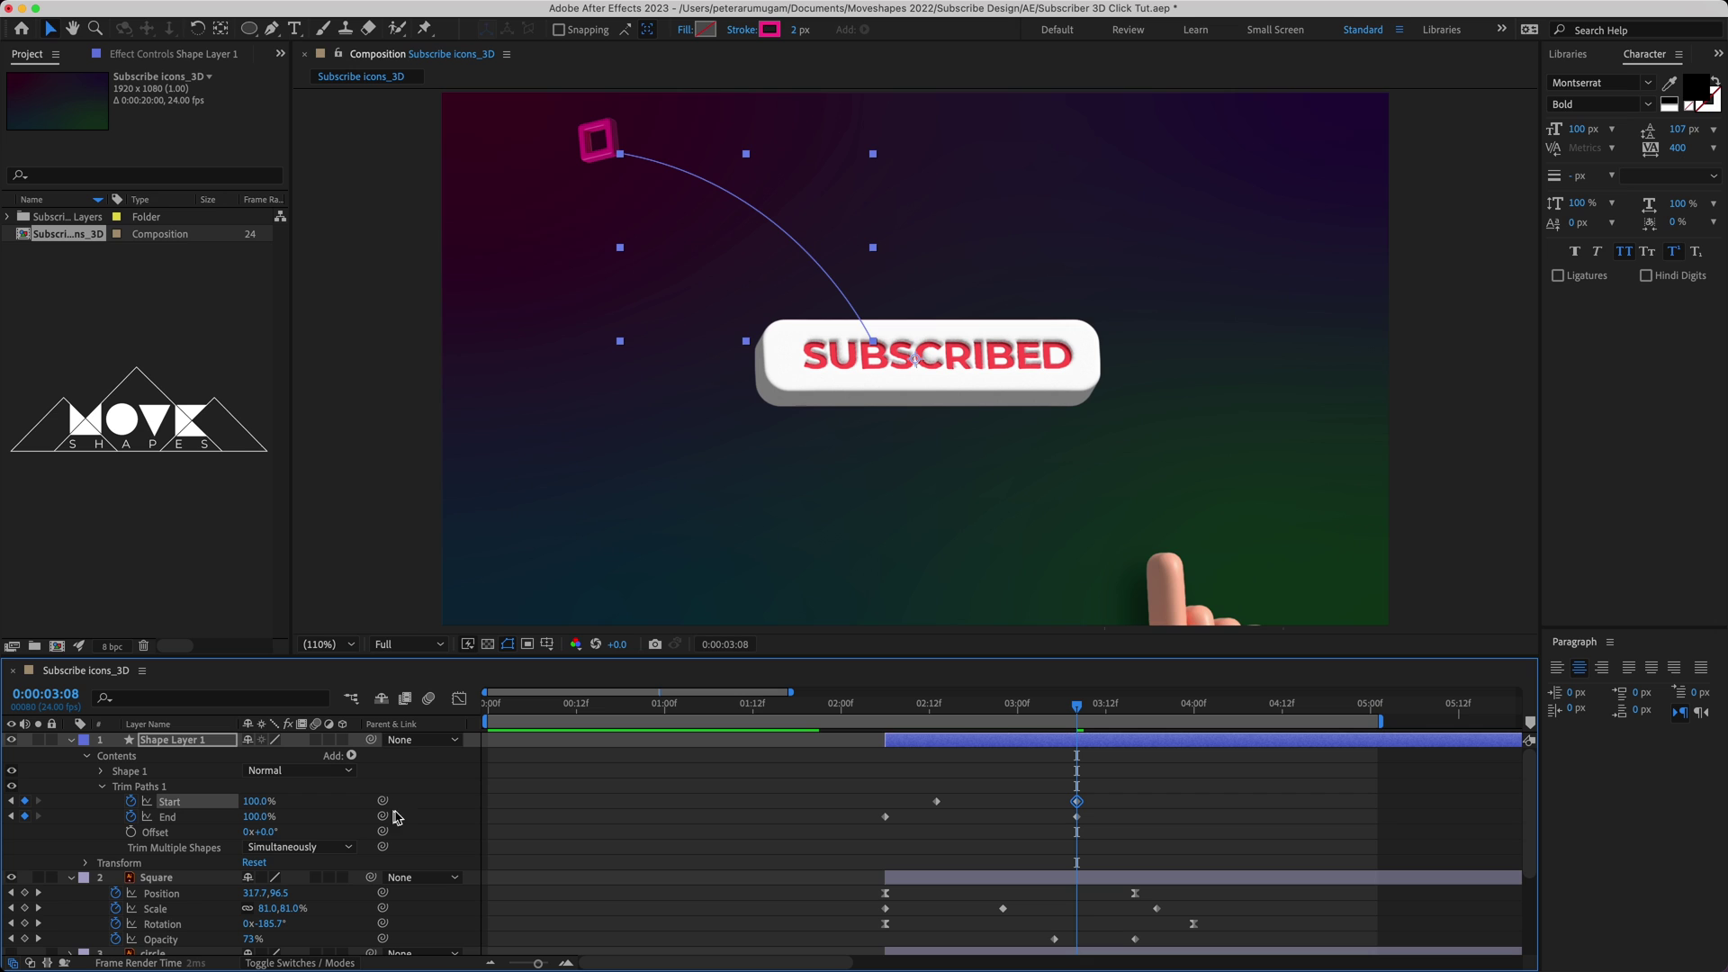
left_click(1154, 782)
left_click_drag(1077, 708, 879, 727)
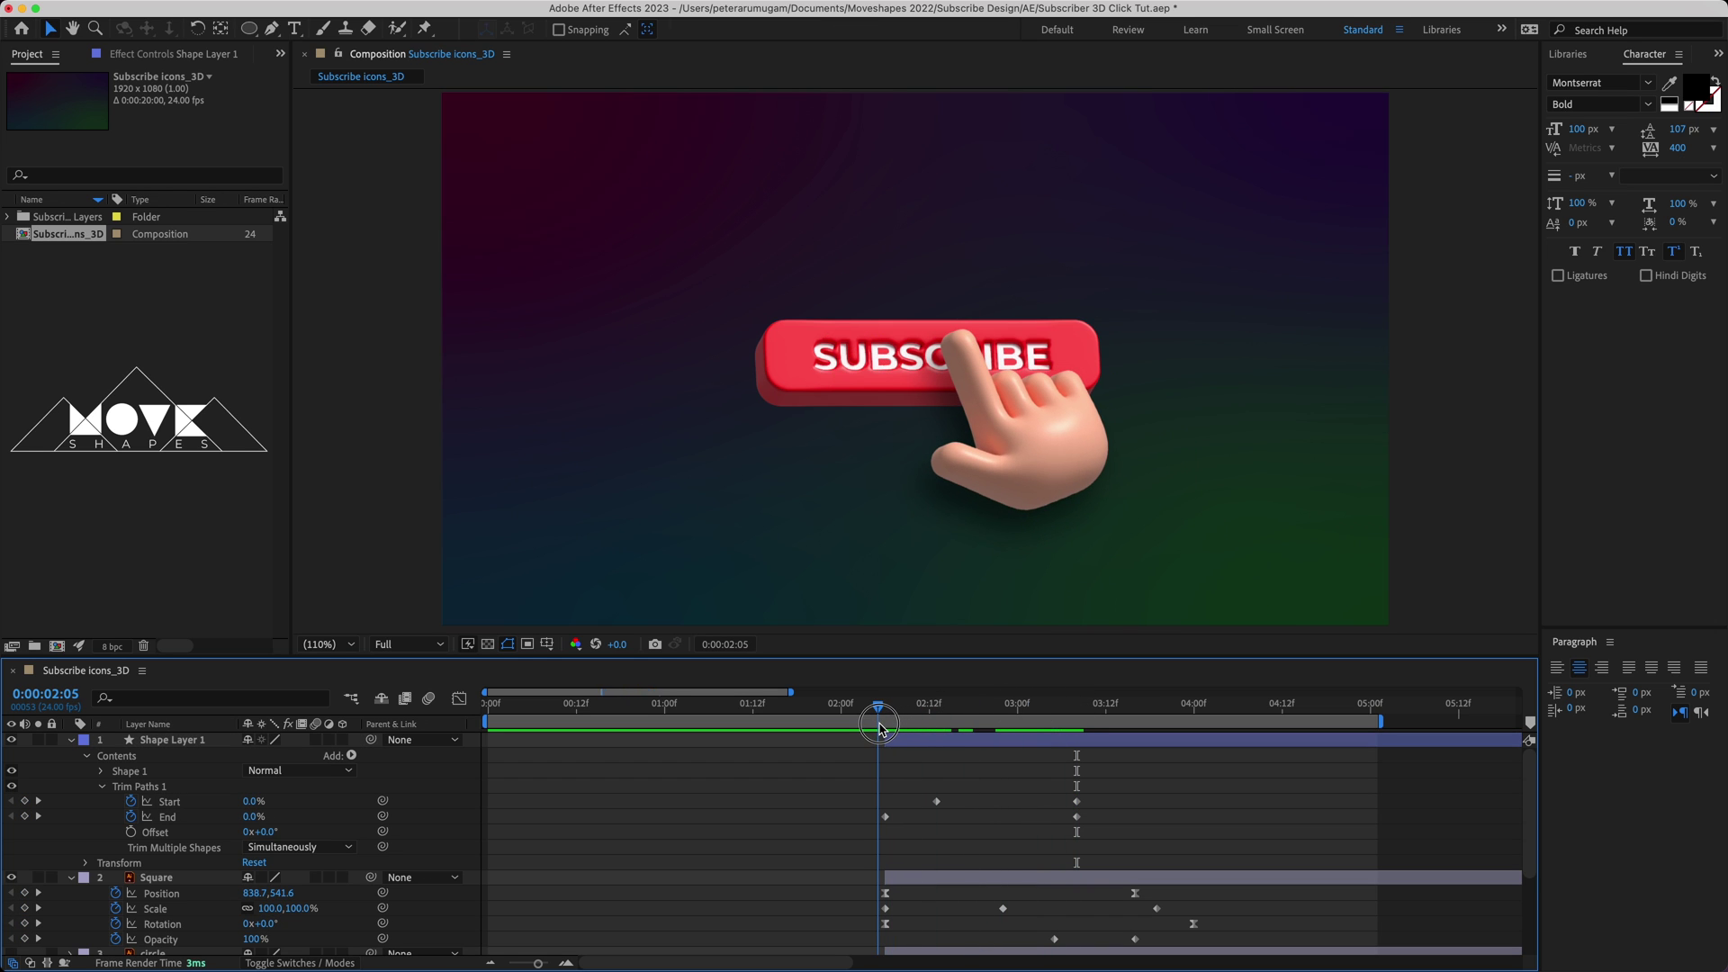
- Reveal only the trail's keyframed properties with U and preview the draw-on
left_click(909, 740)
key("u")
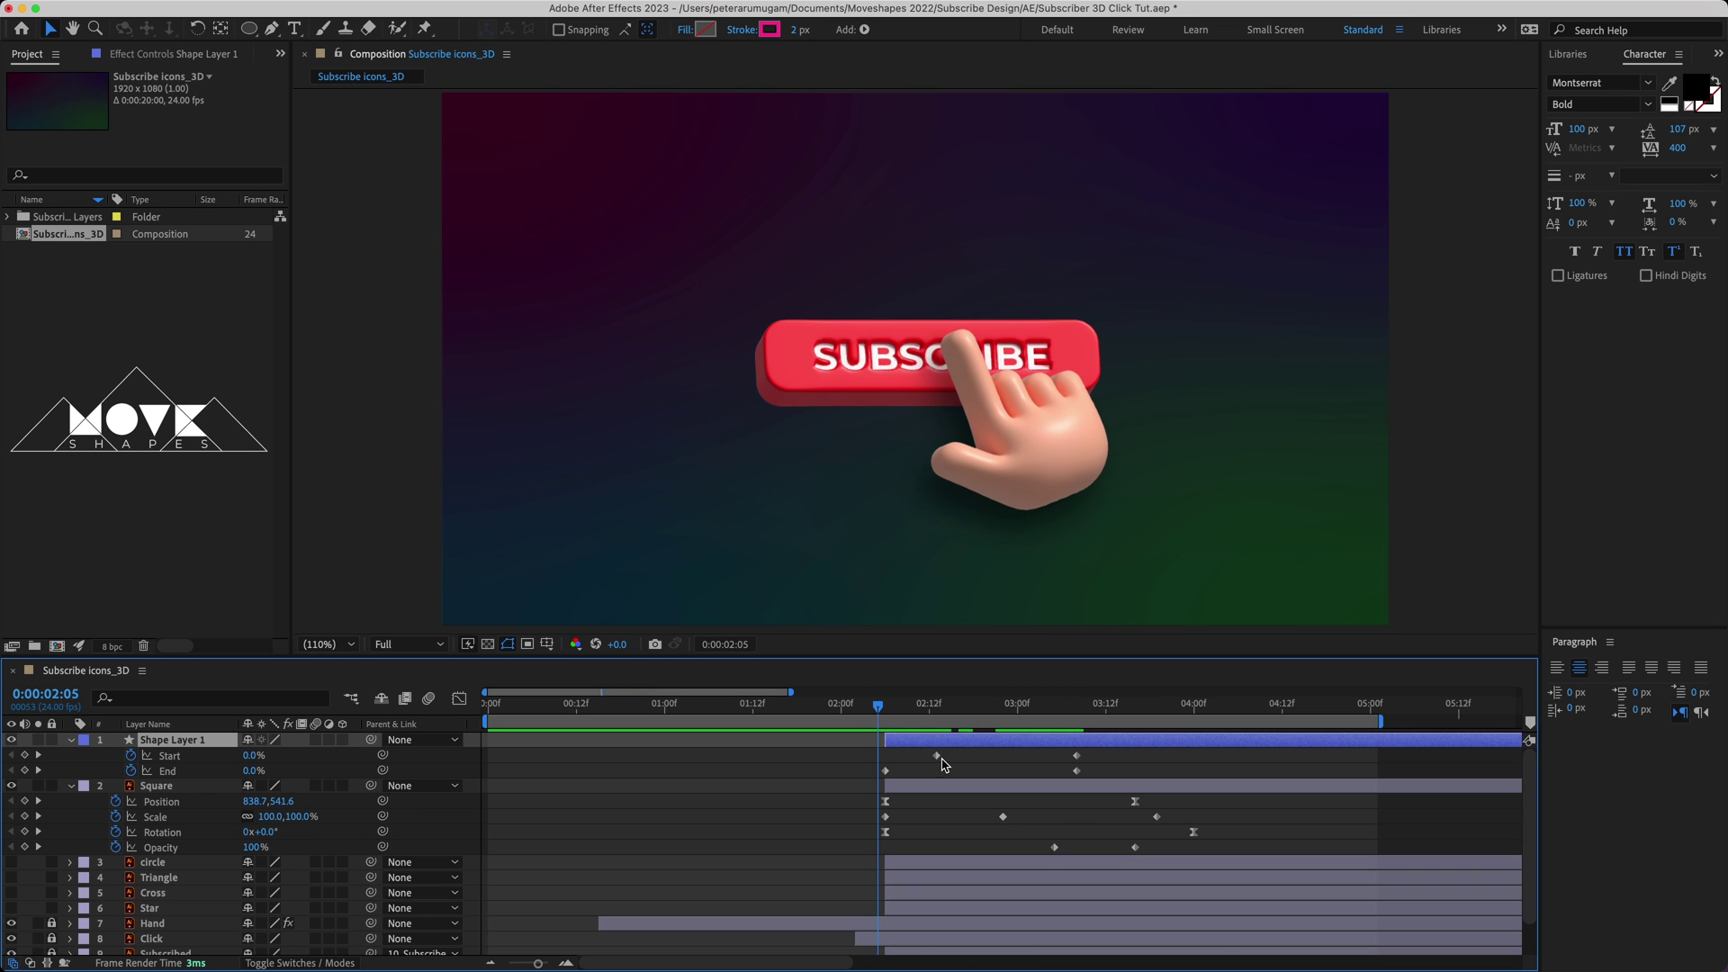
left_click(942, 764)
key("space")
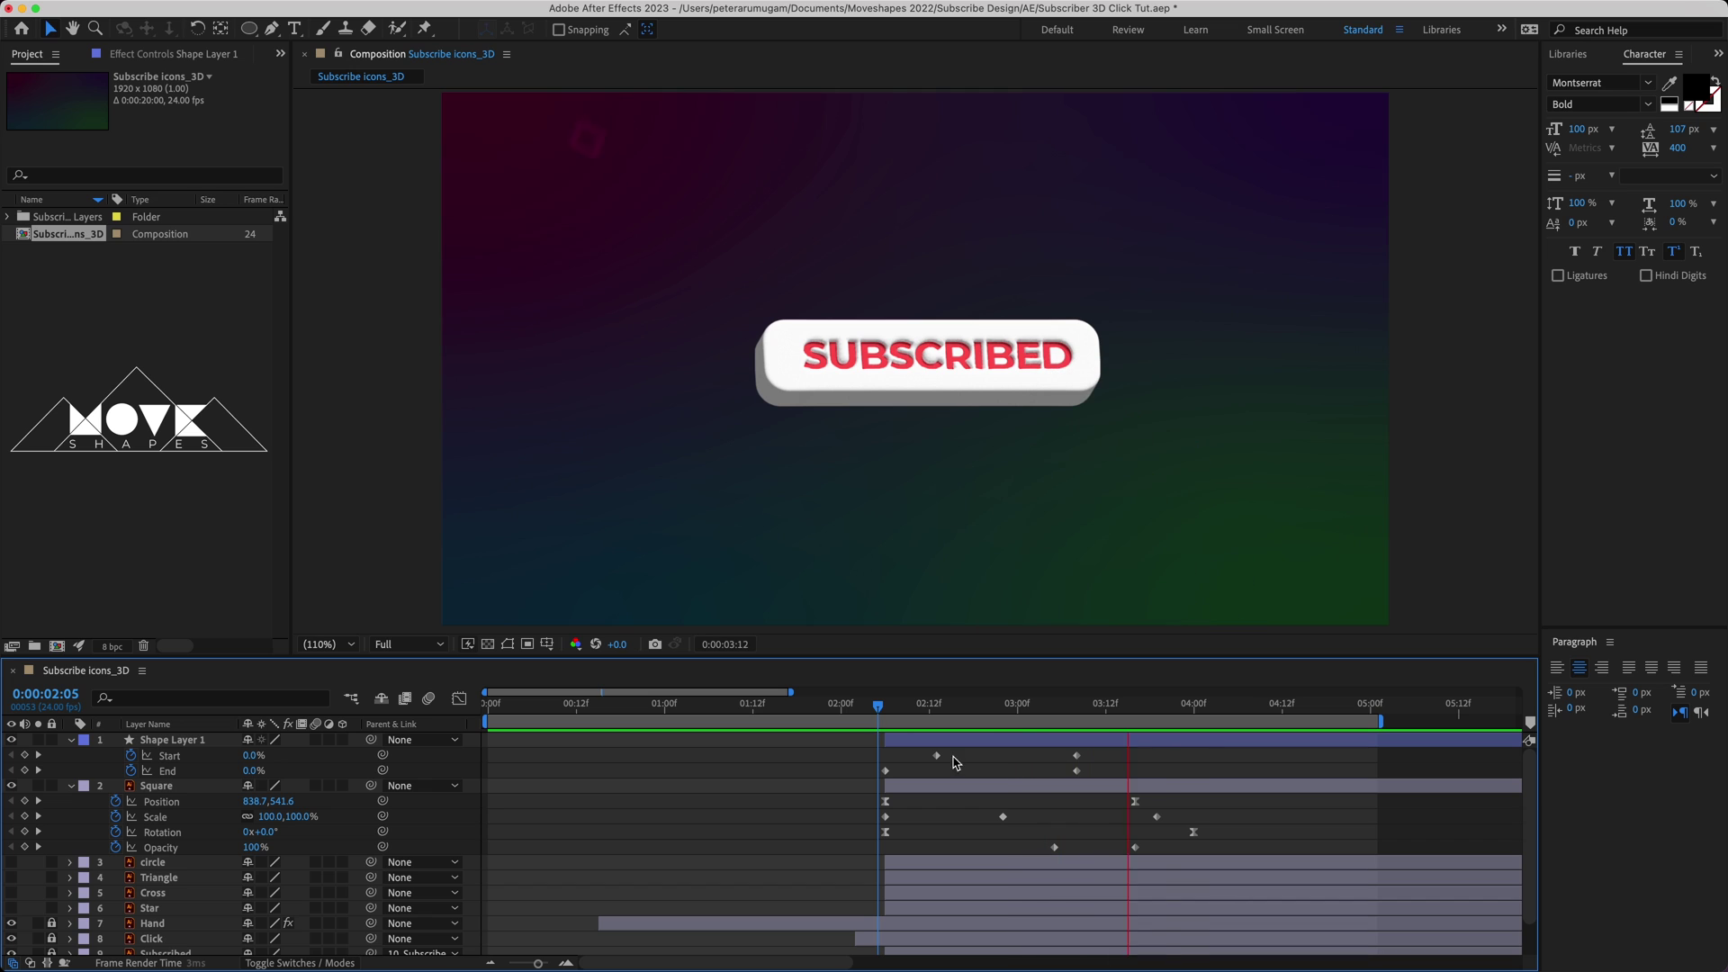
key("space")
- Apply Easy Ease to all Start and End keyframes and preview the trail
left_click_drag(1094, 744, 871, 780)
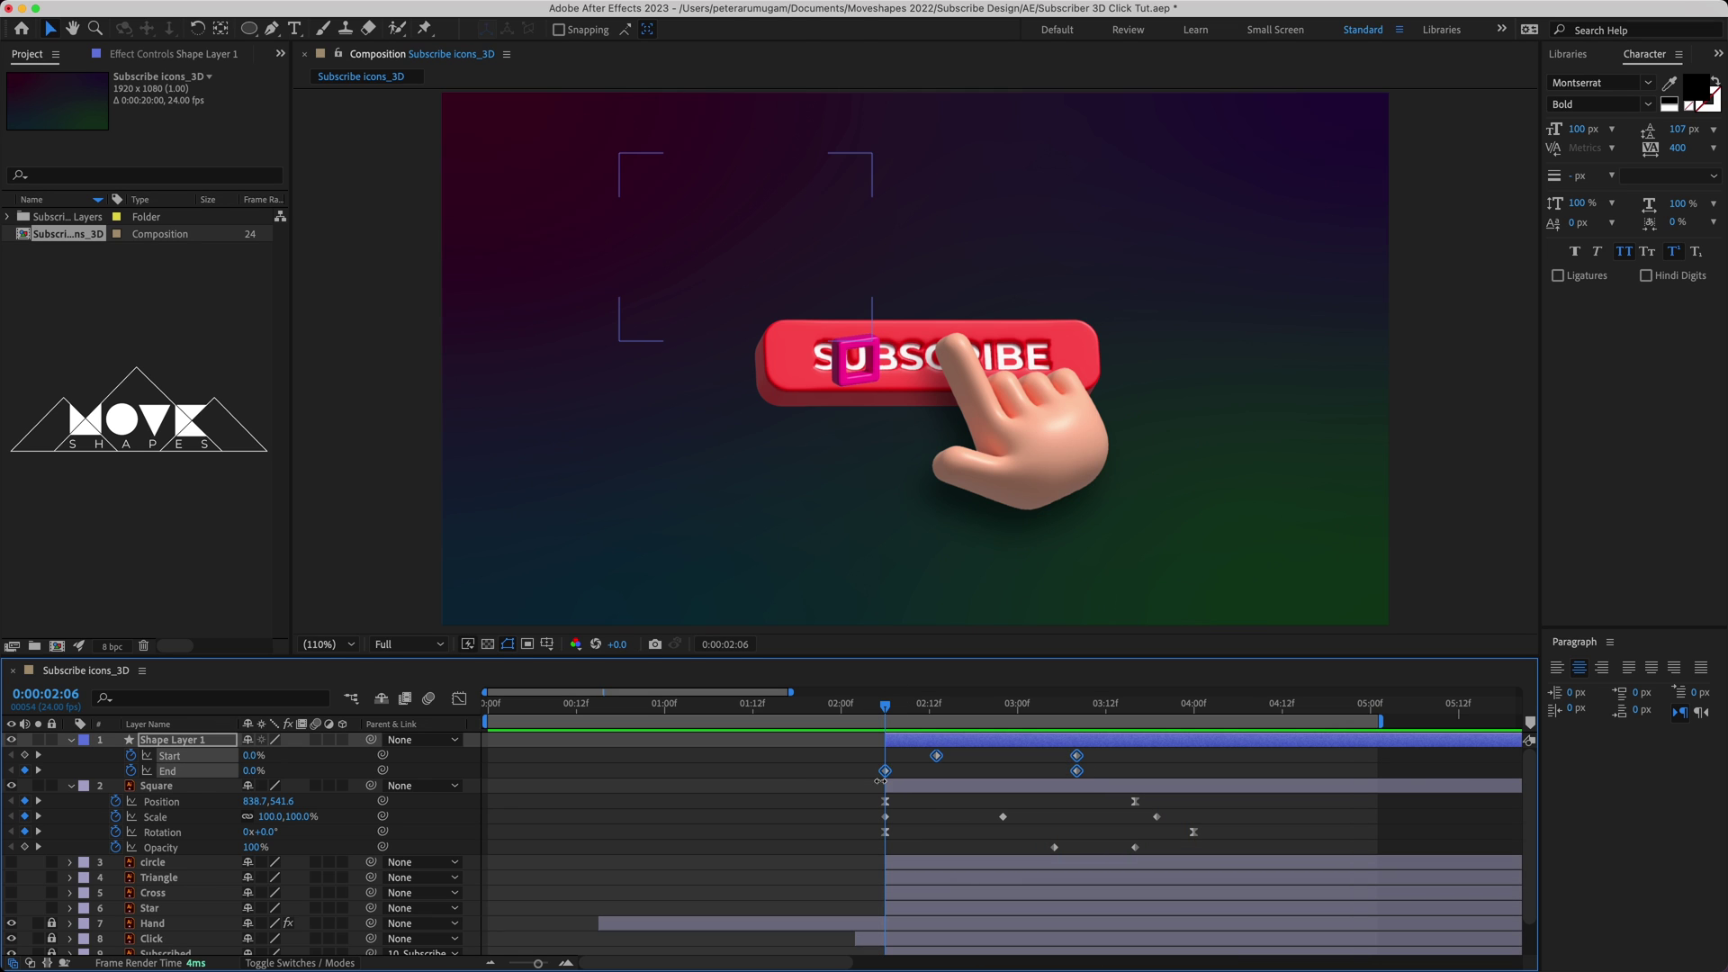
left_click(886, 770)
right_click(886, 771)
mouse_move(1012, 930)
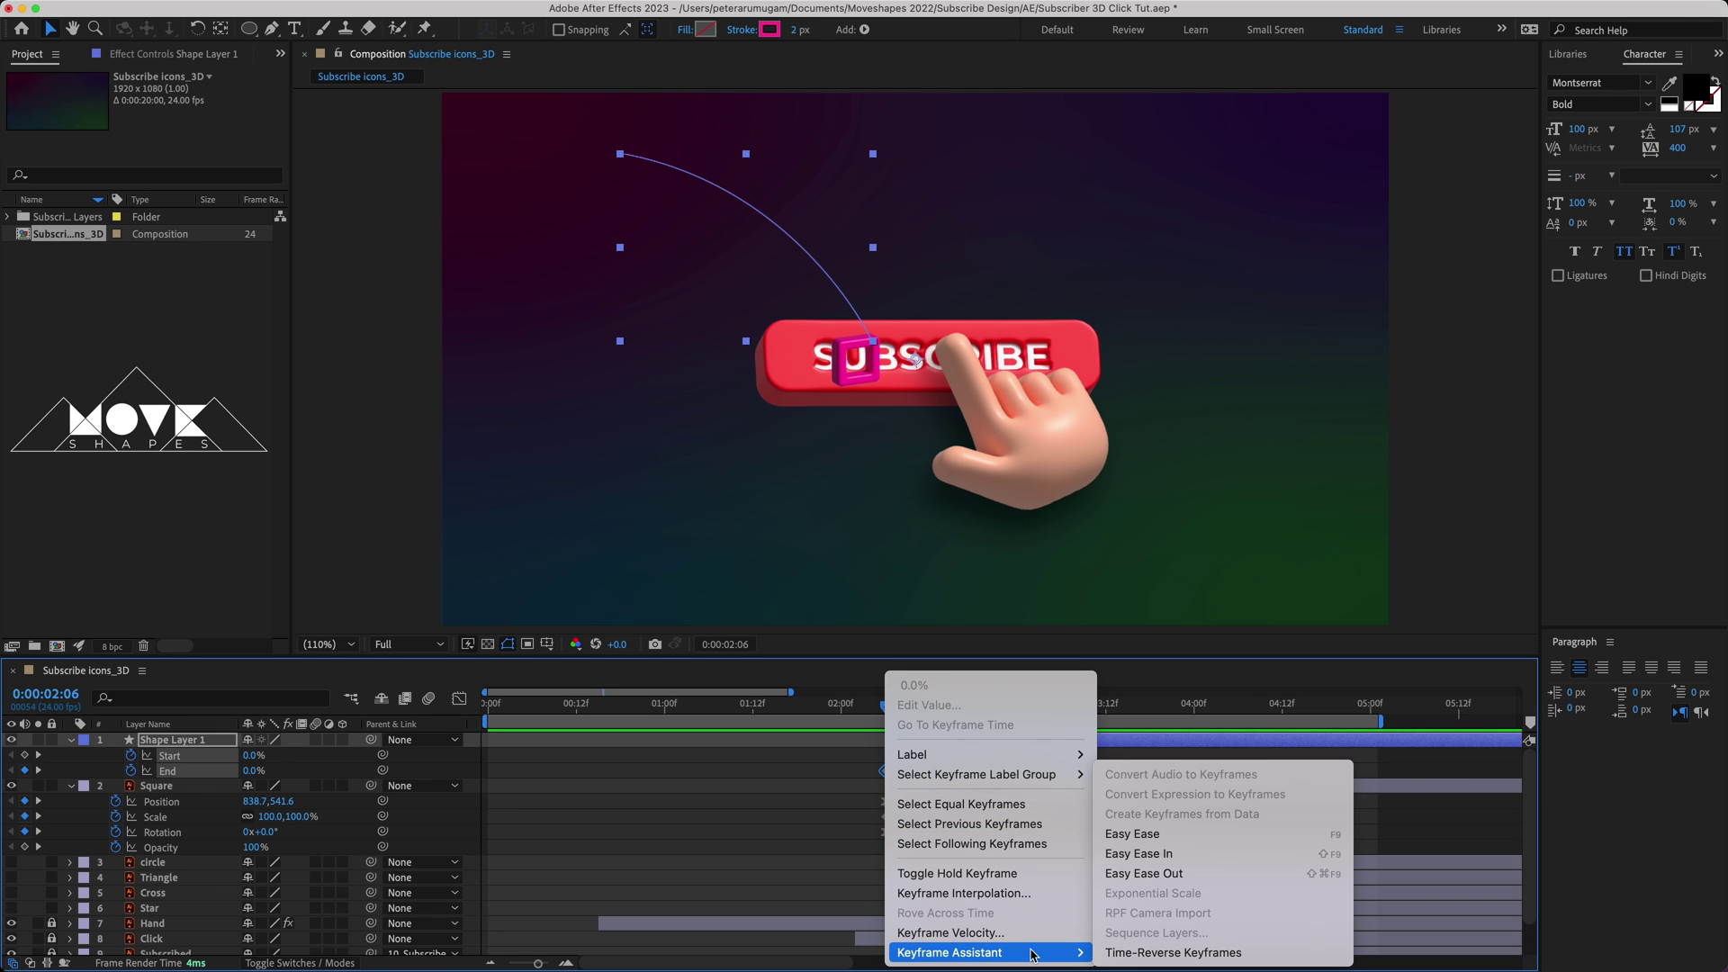
left_click(1156, 834)
left_click(949, 767)
key("space")
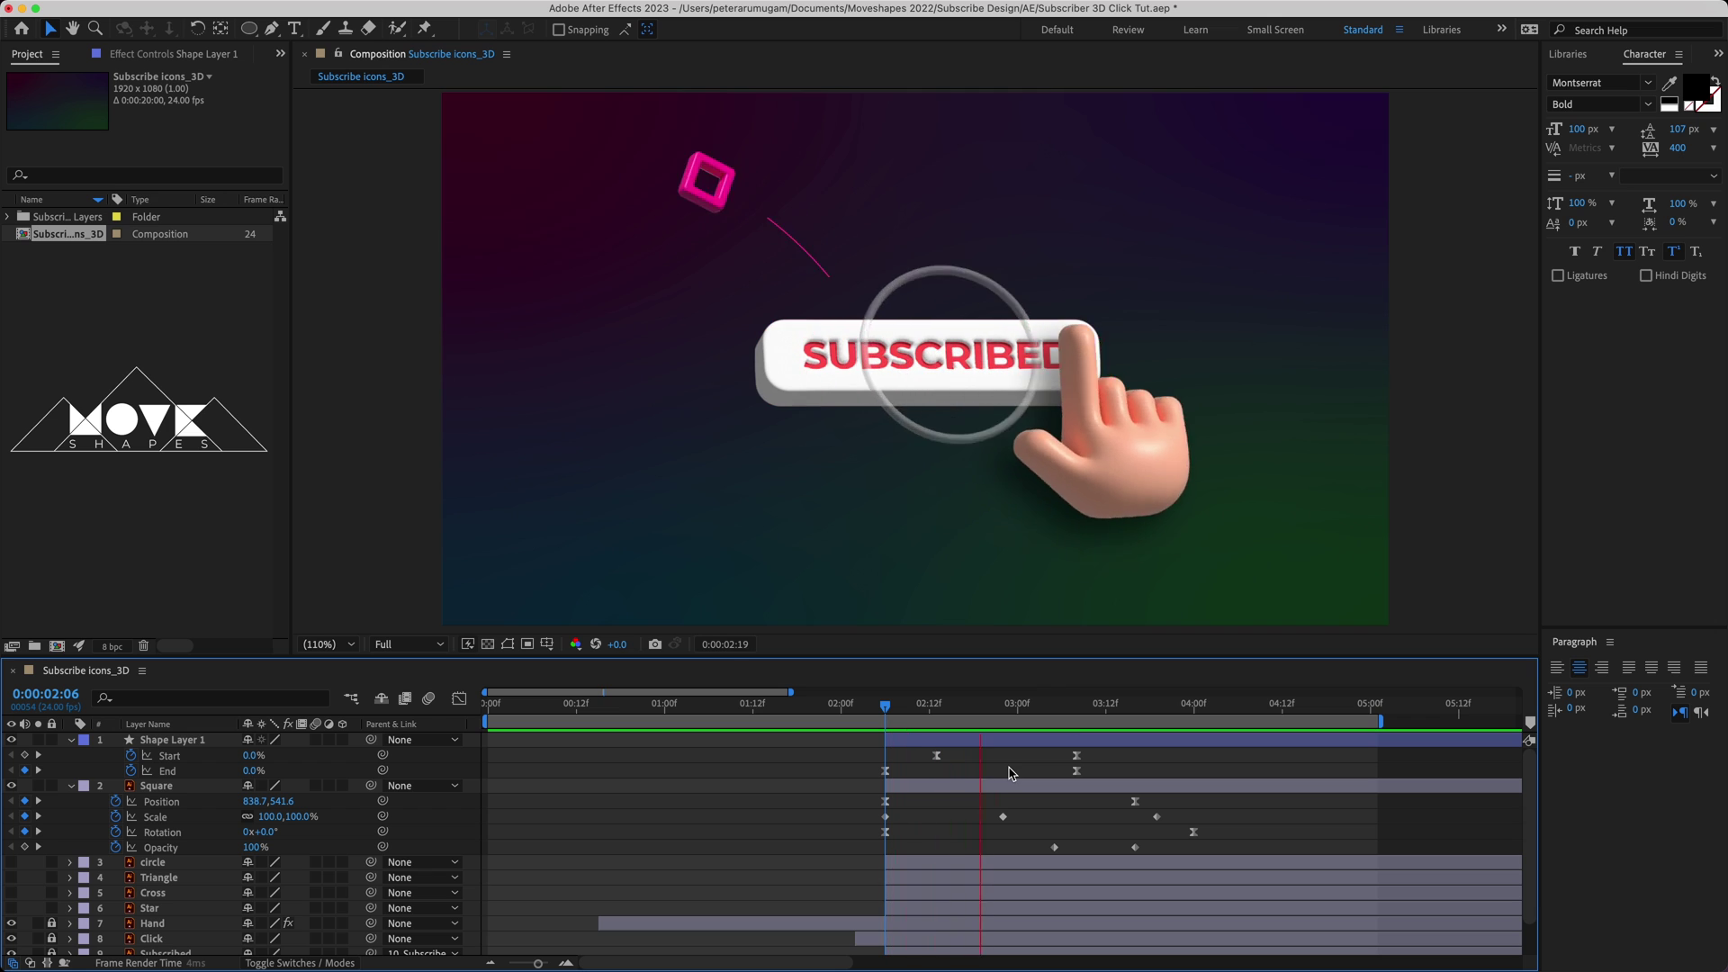
left_click(871, 707)
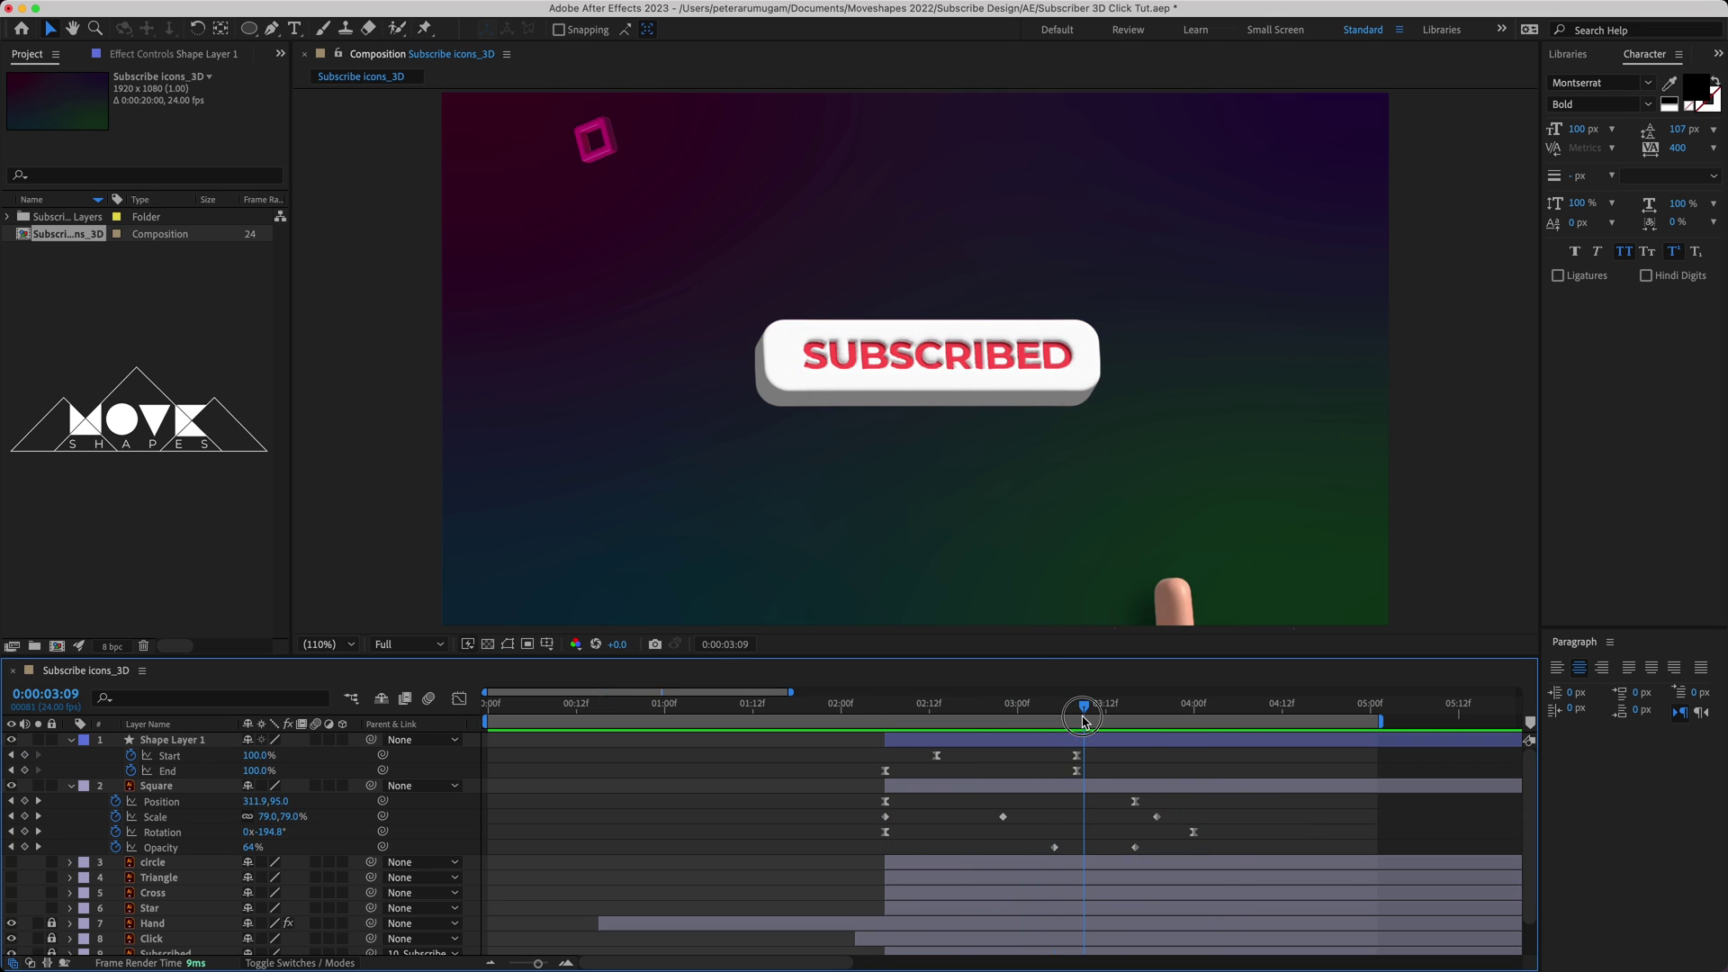
- Duplicate Shape Layer 1 as Shape Layer 2 with a 6 px stroke width
left_click(995, 725)
left_click(994, 740)
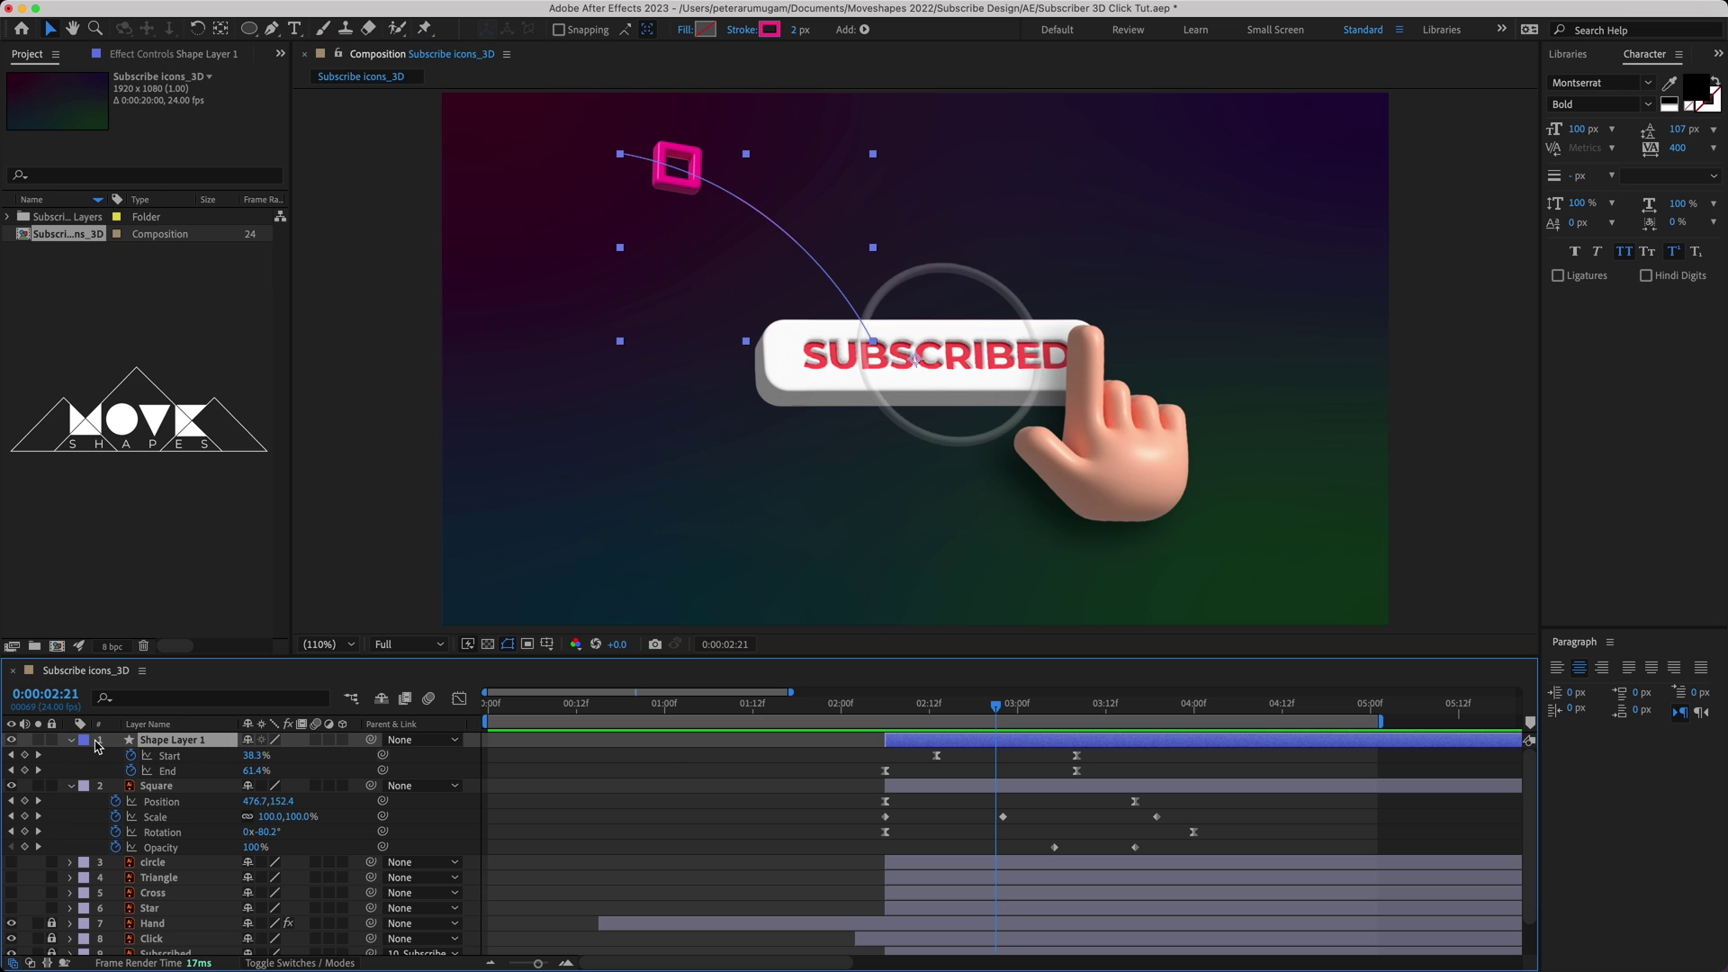
left_click(71, 741)
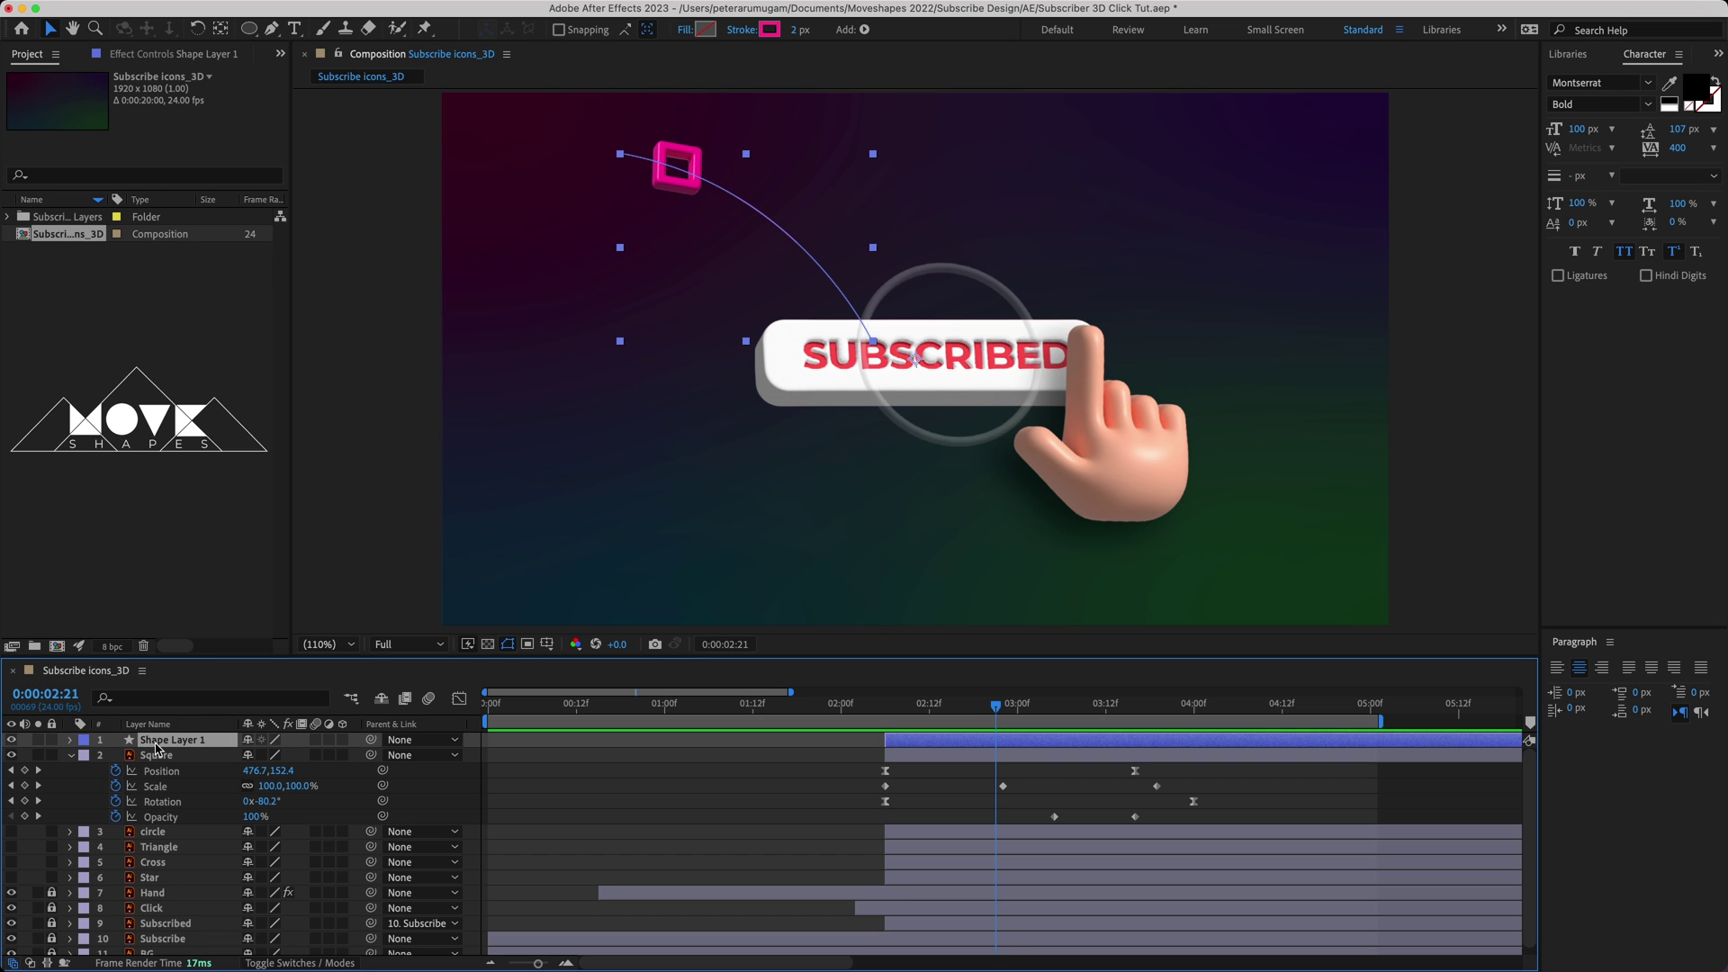
left_click(189, 11)
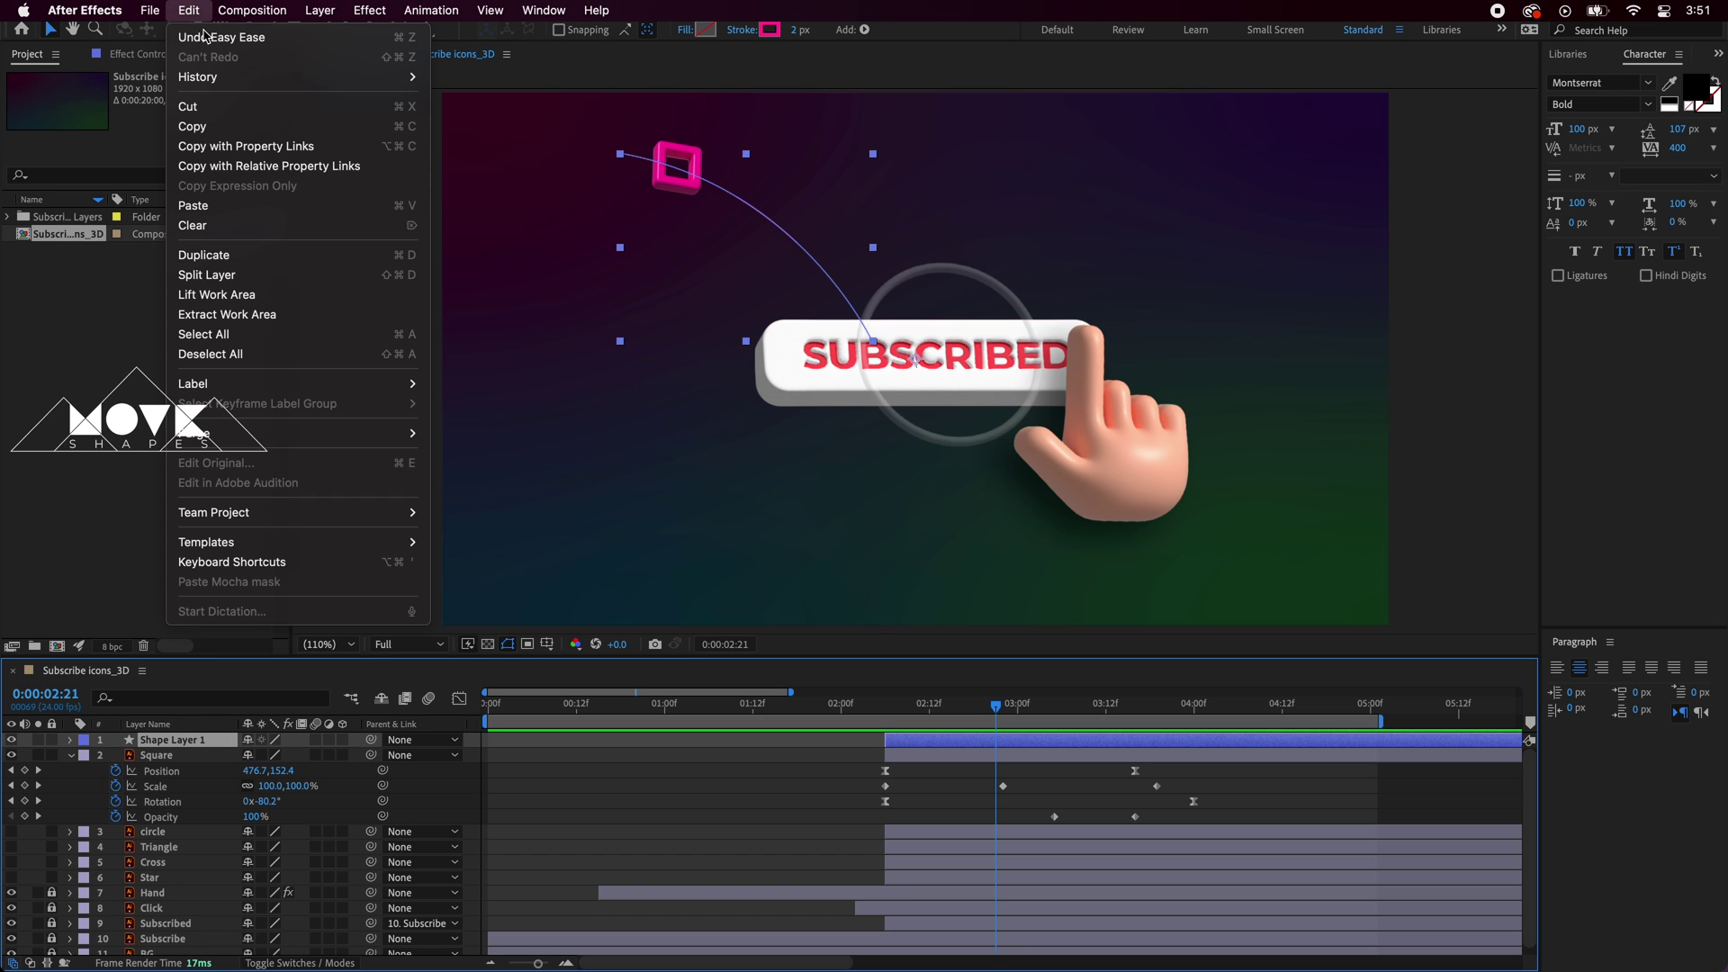
left_click(219, 255)
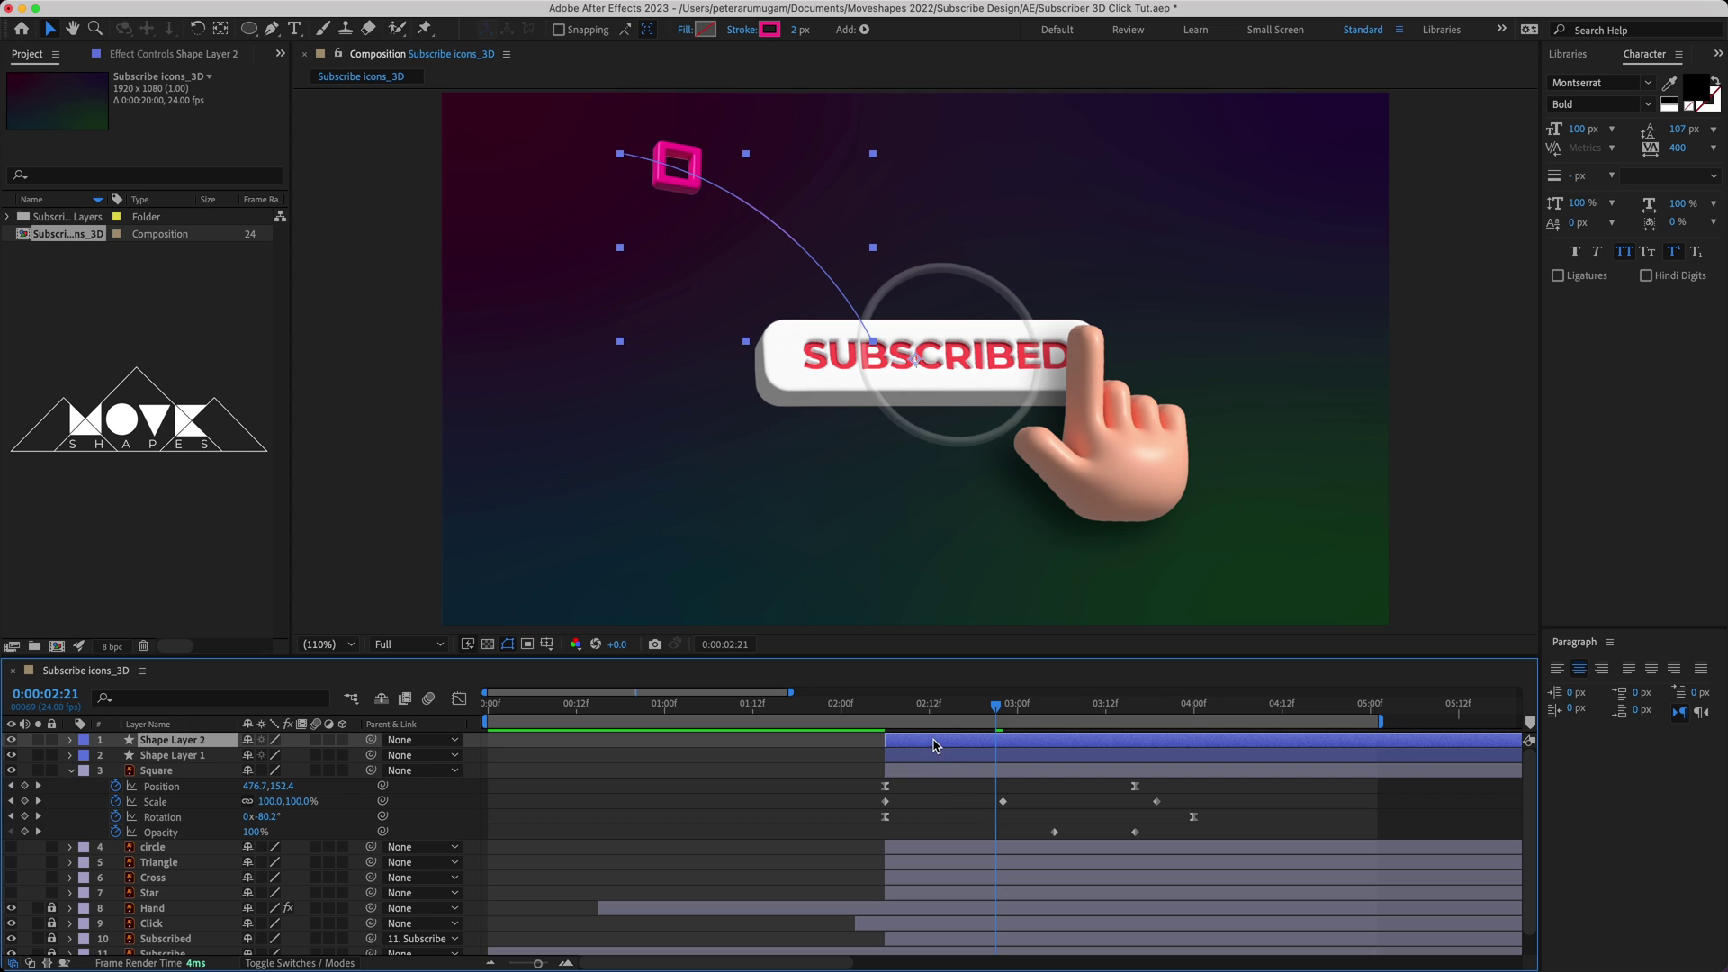
left_click(797, 29)
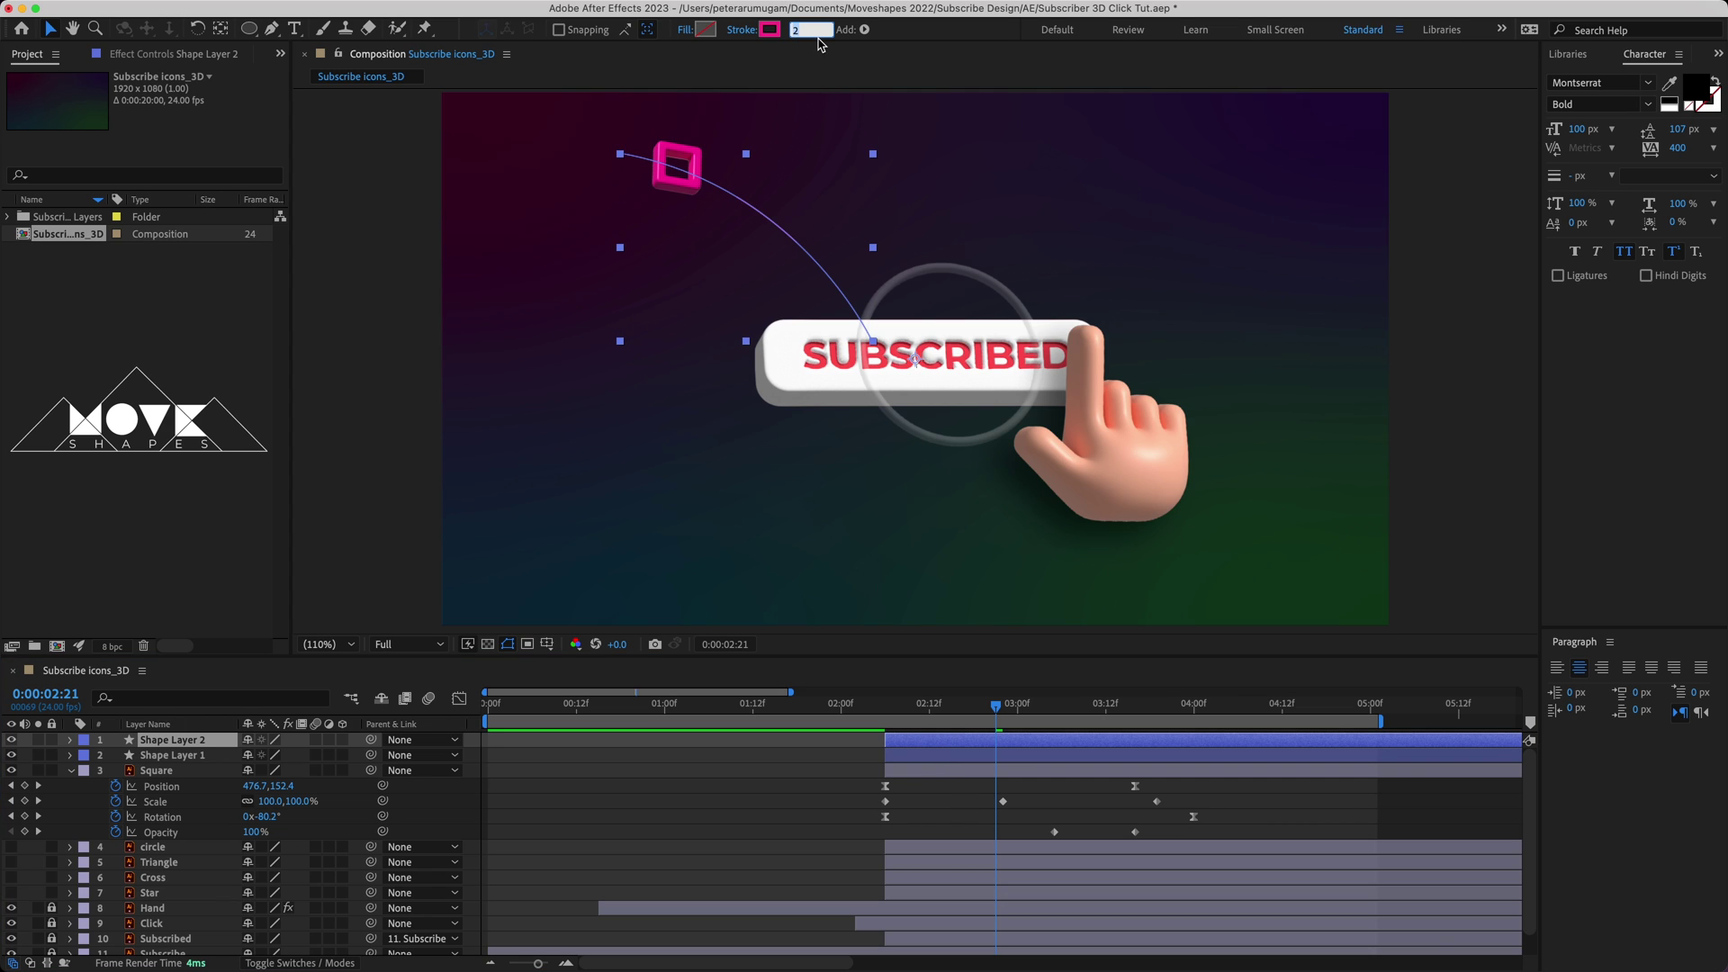
type("6")
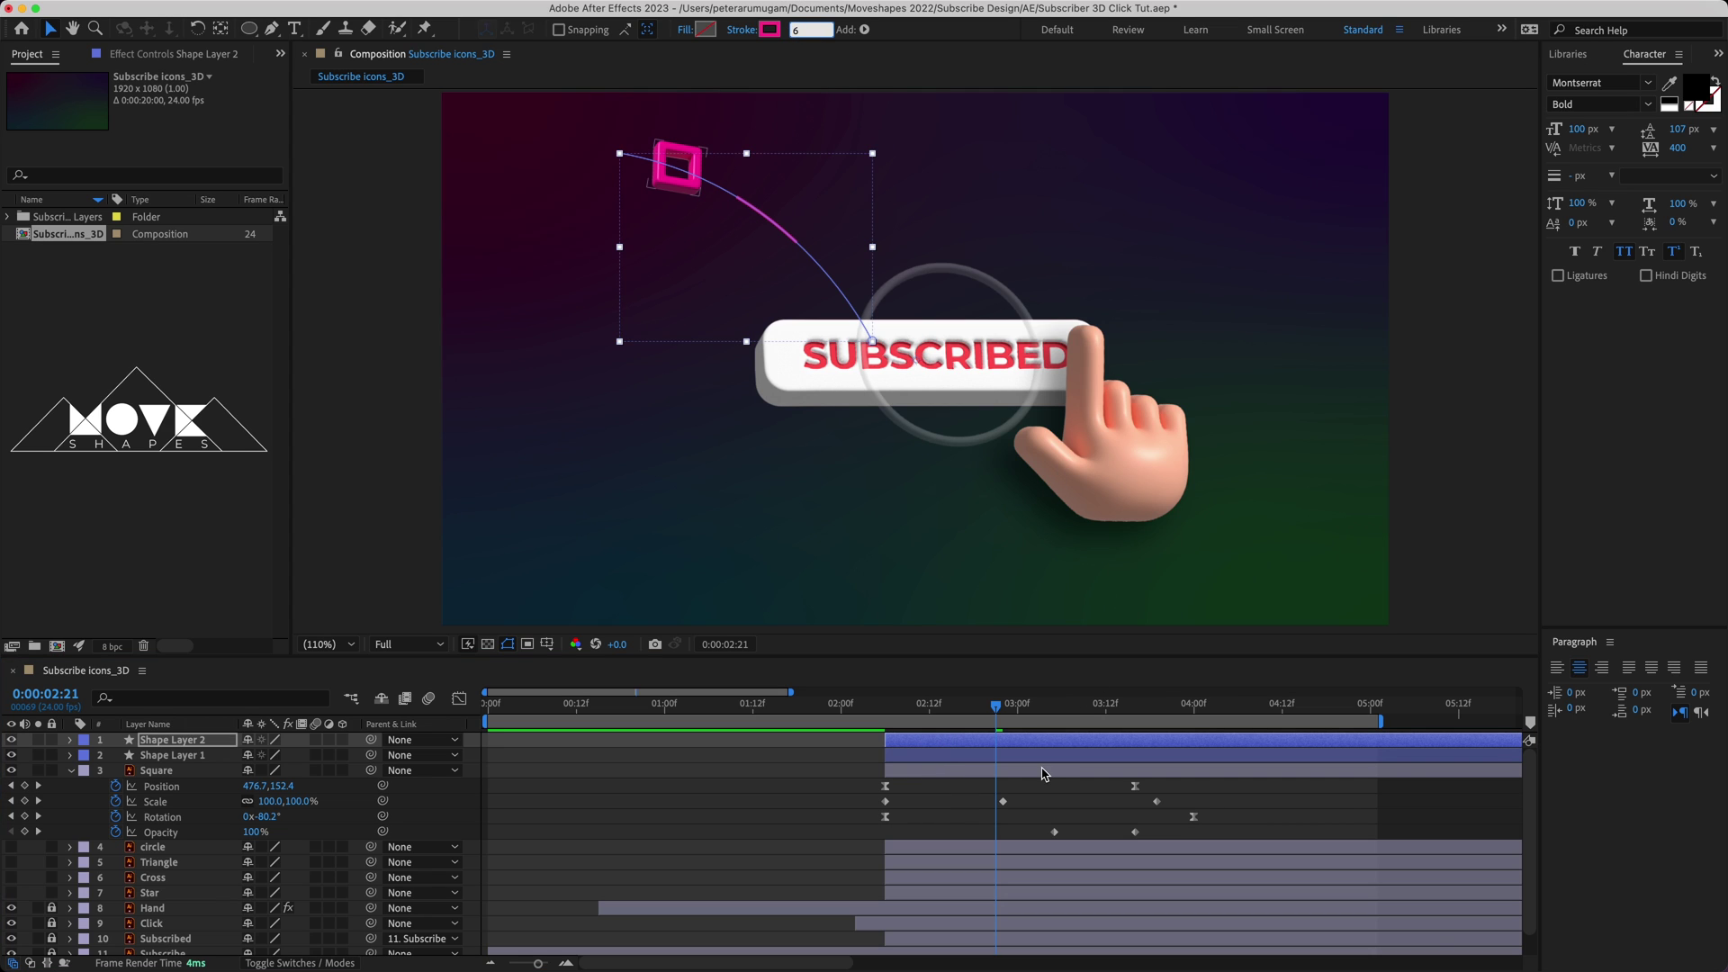
- Start Shape Layer 1 a few frames later and preview from 02:06
left_click(1043, 773)
left_click(964, 711)
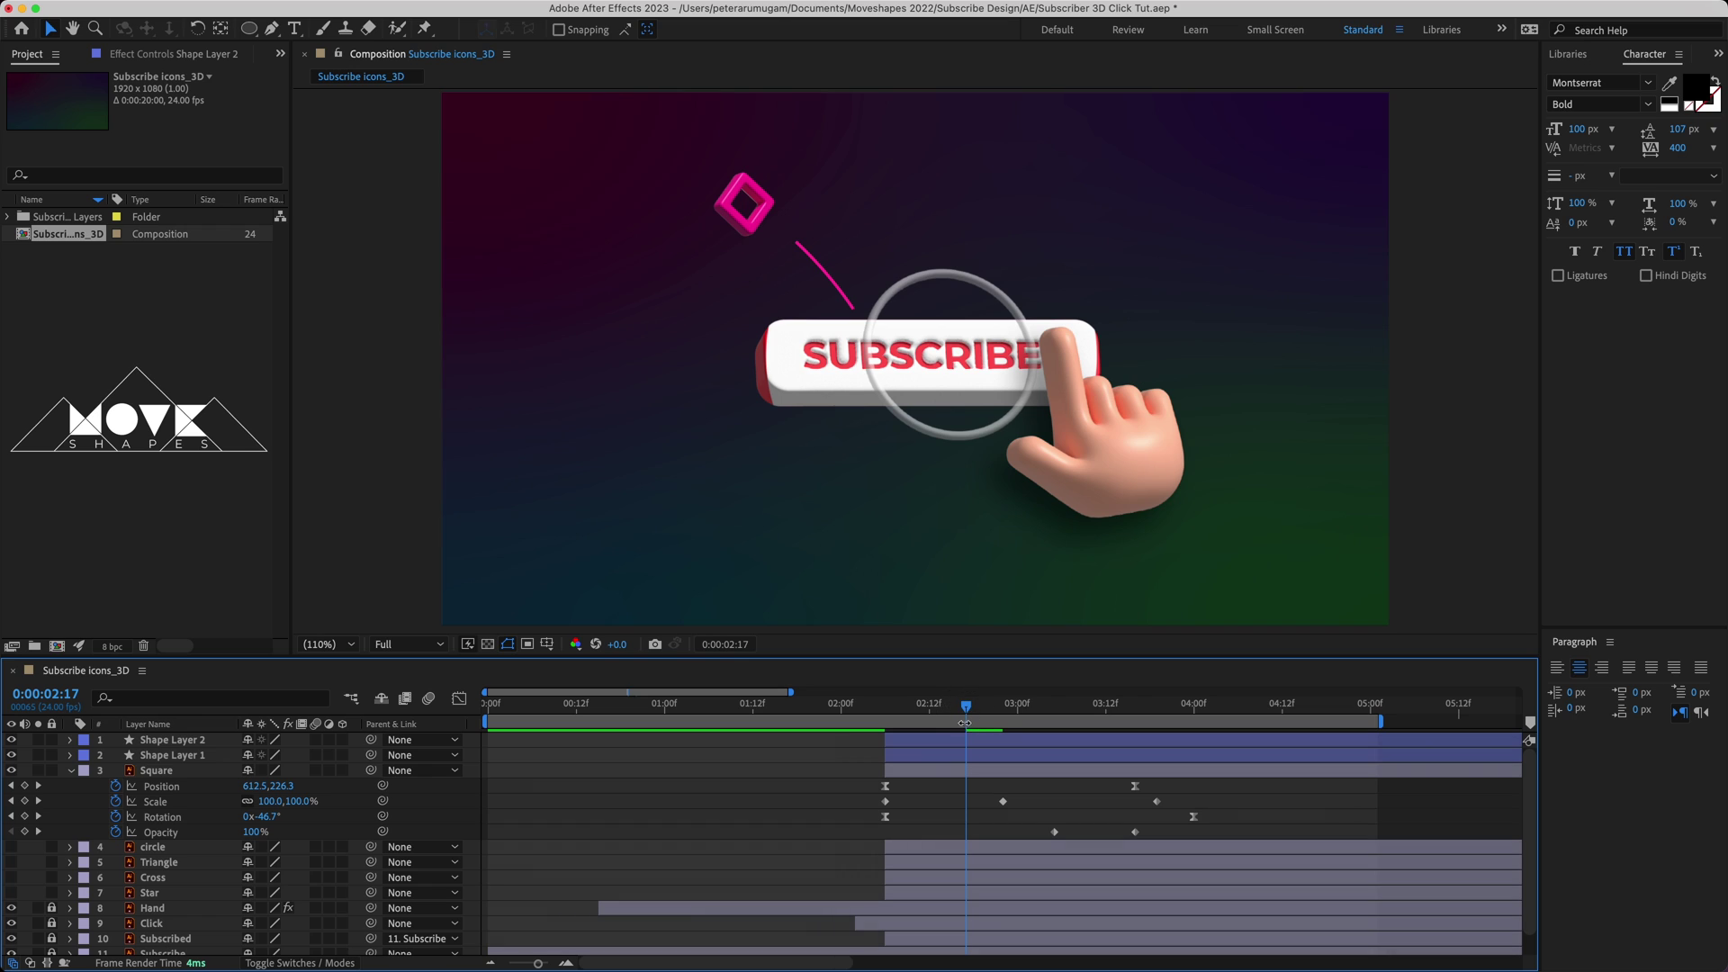
left_click(950, 751)
left_click_drag(952, 745, 954, 750)
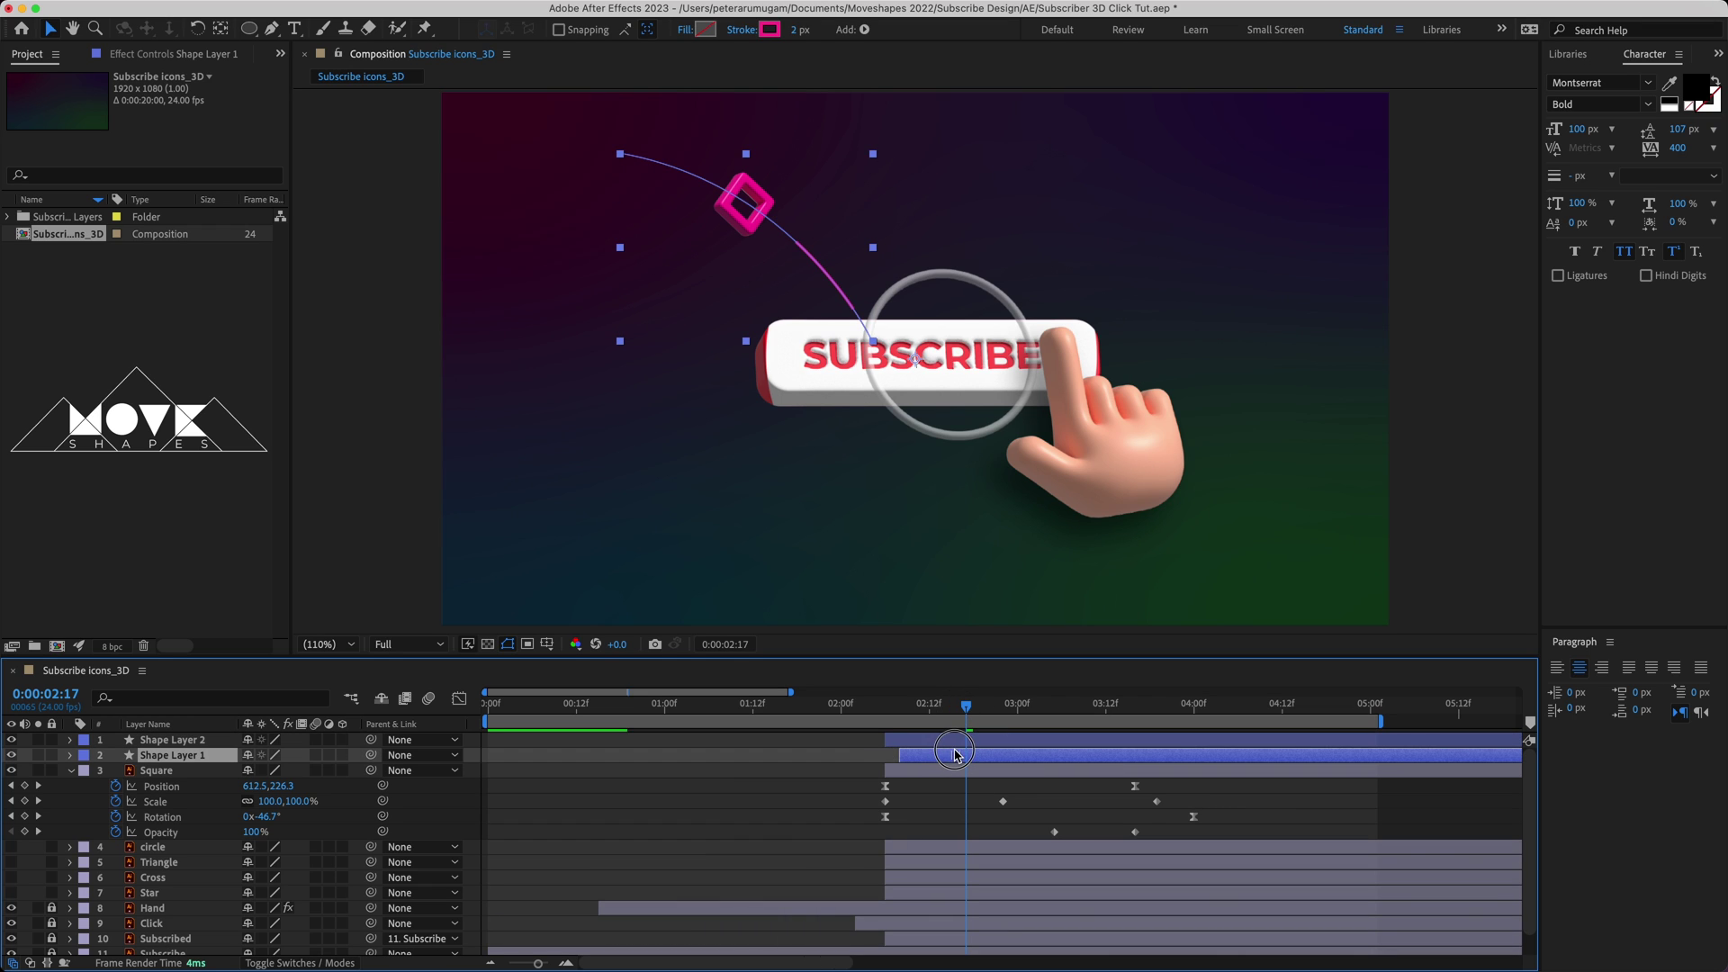
left_click(937, 802)
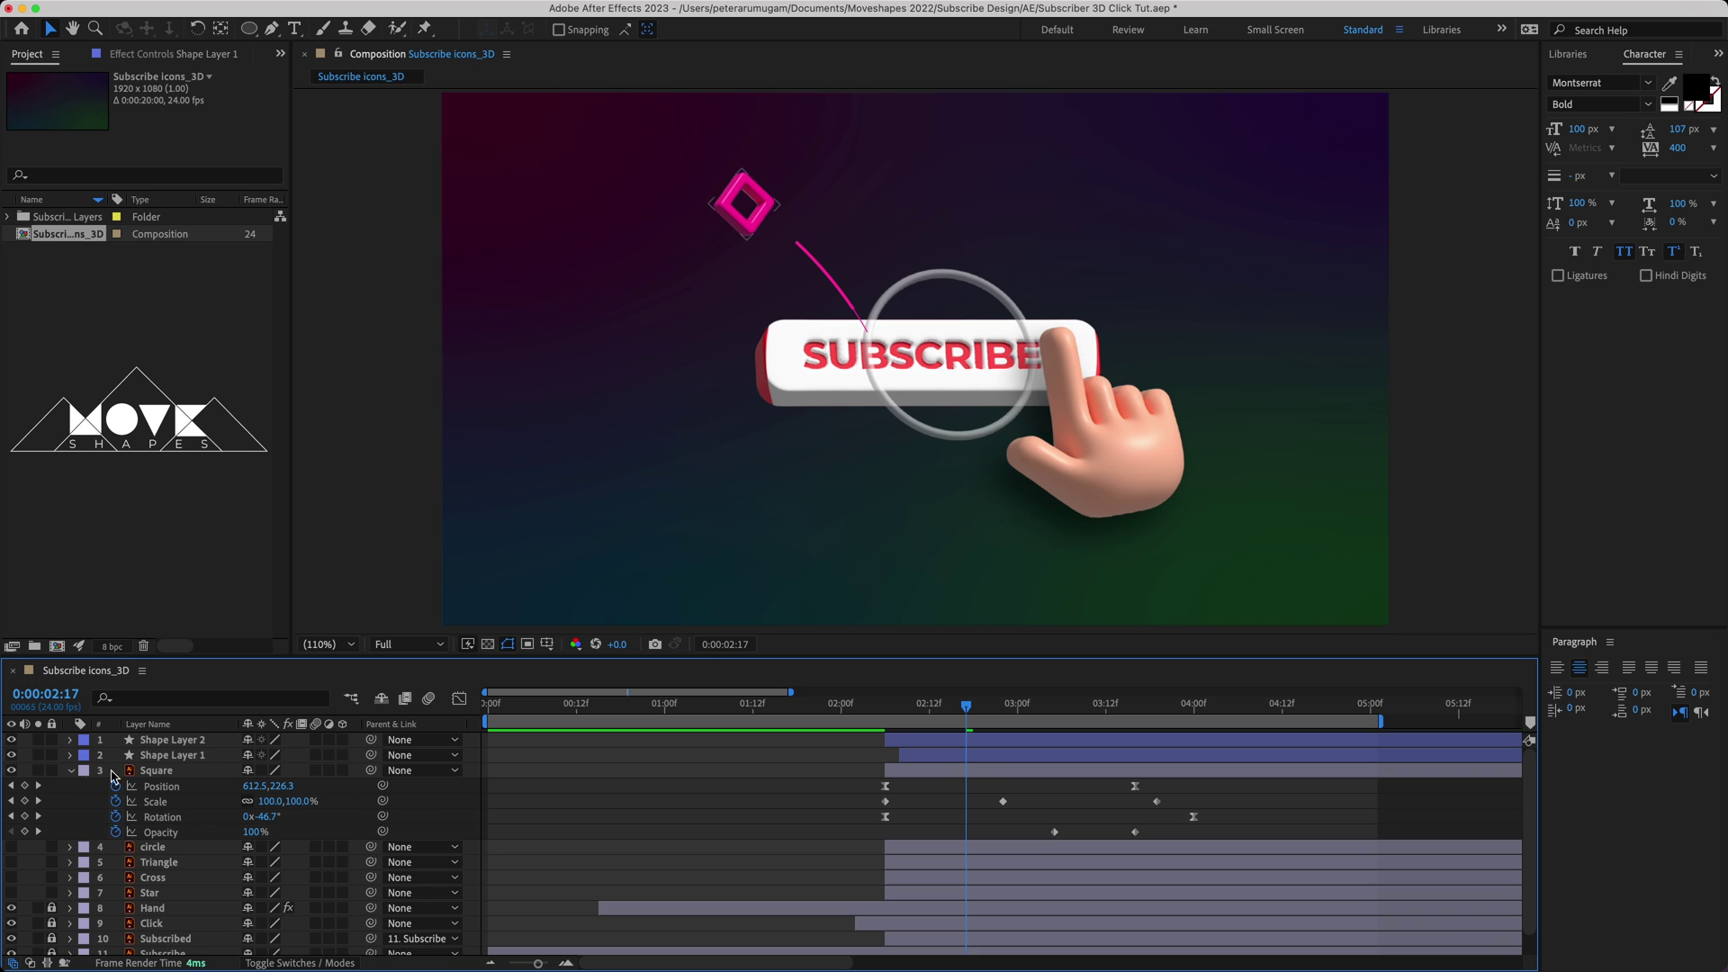
left_click(71, 771)
left_click(887, 705)
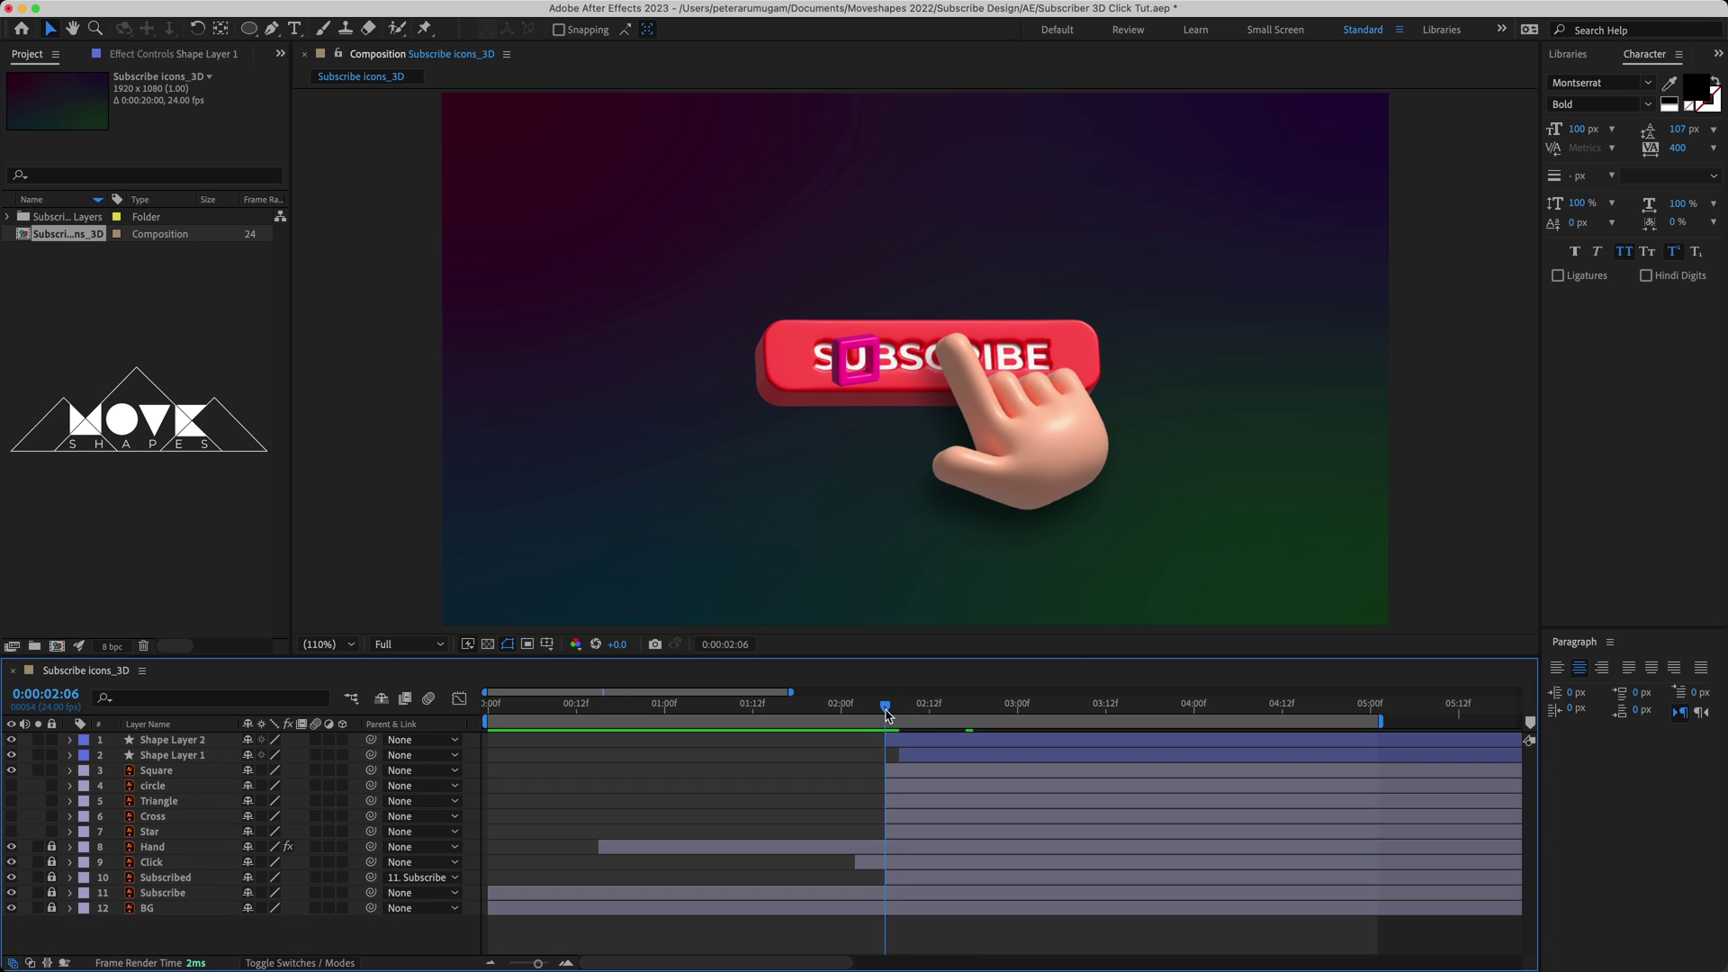
key("space")
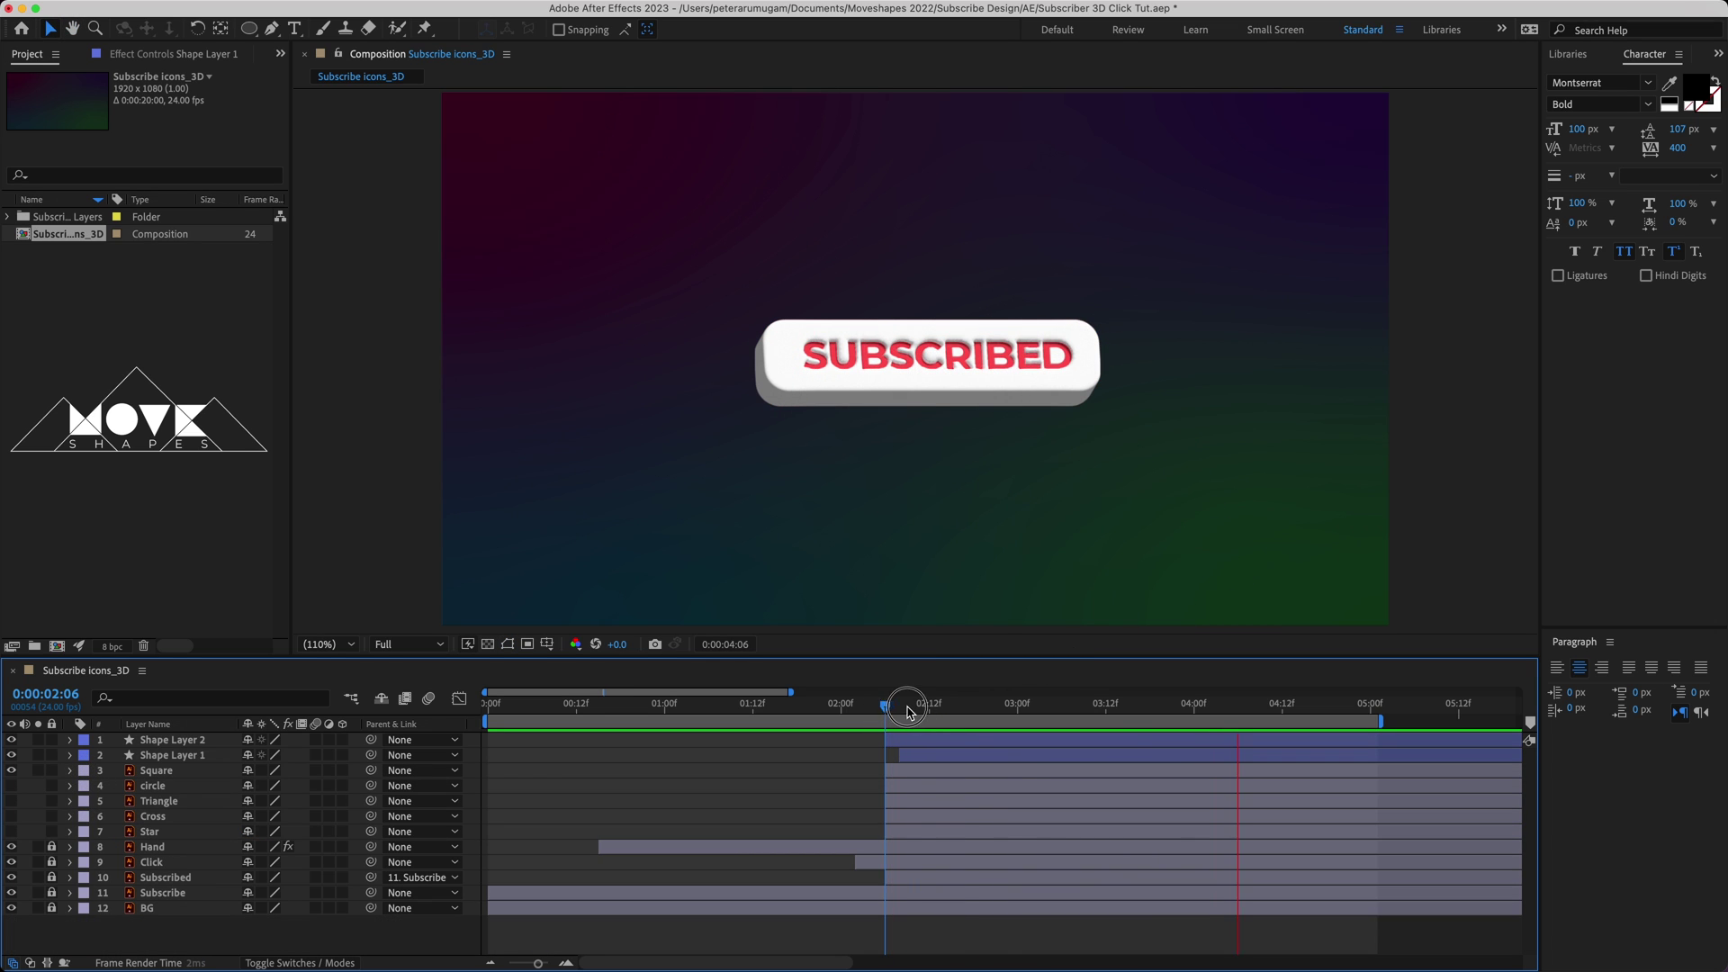
left_click(922, 705)
- Adjust Shape Layer 2's Start keyframe and scrub to check both trails together
left_click(922, 739)
key("u")
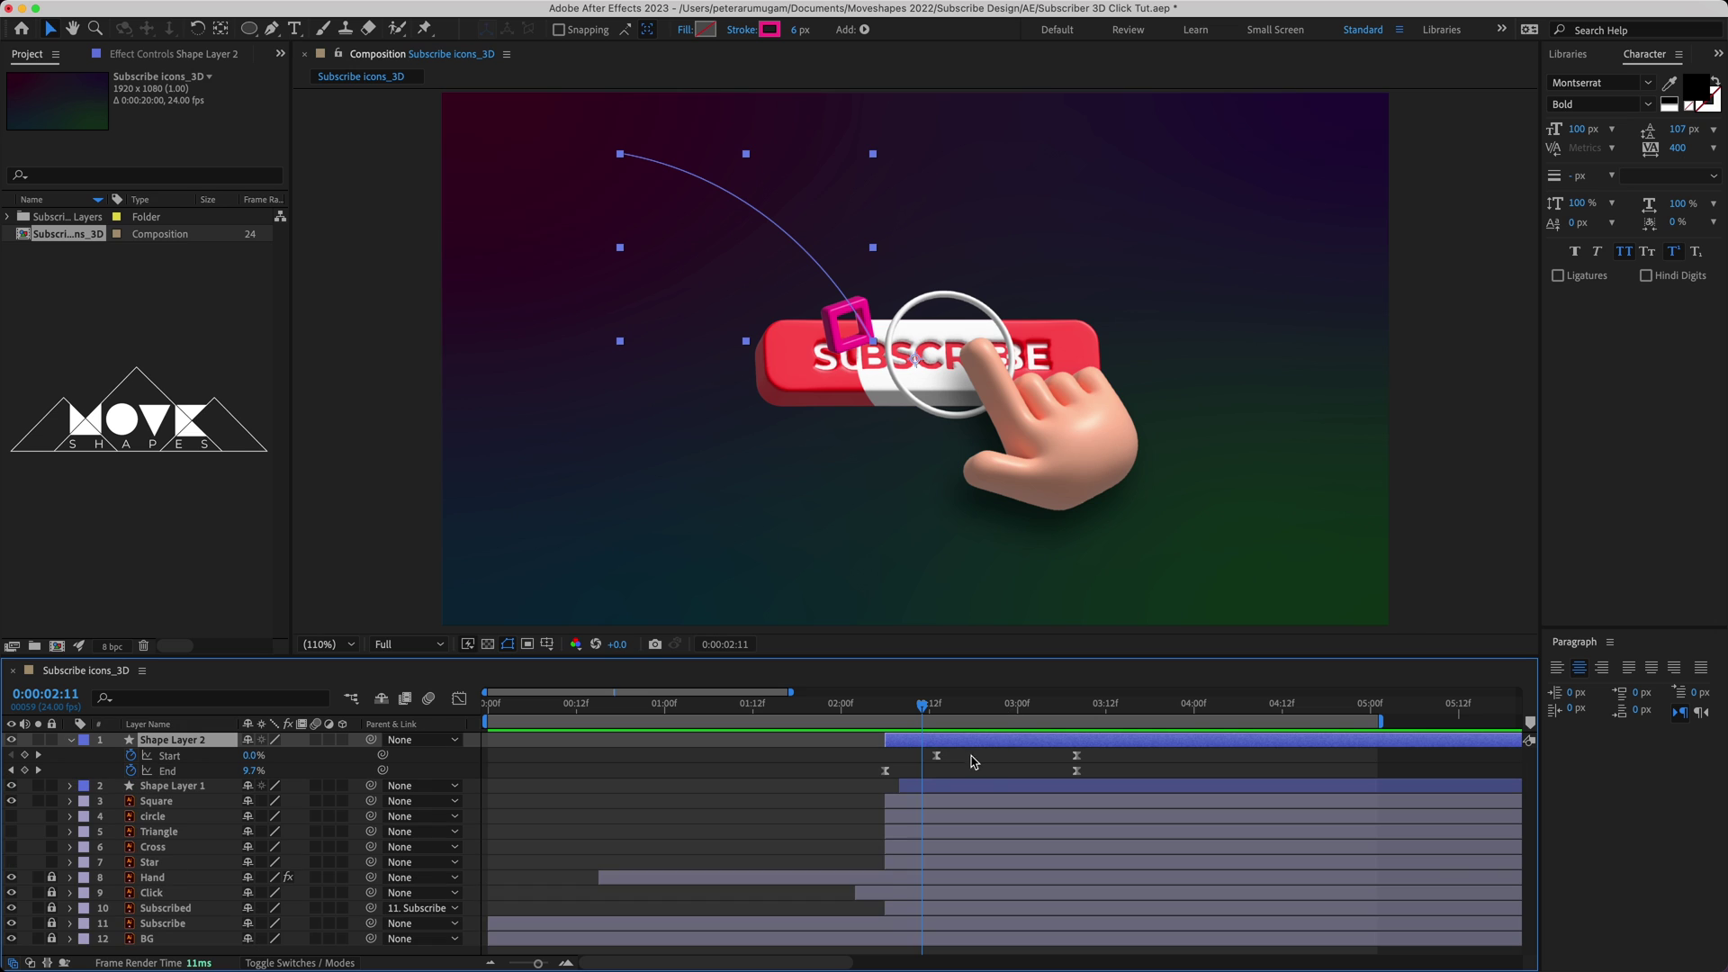
left_click(923, 756)
left_click(1034, 756)
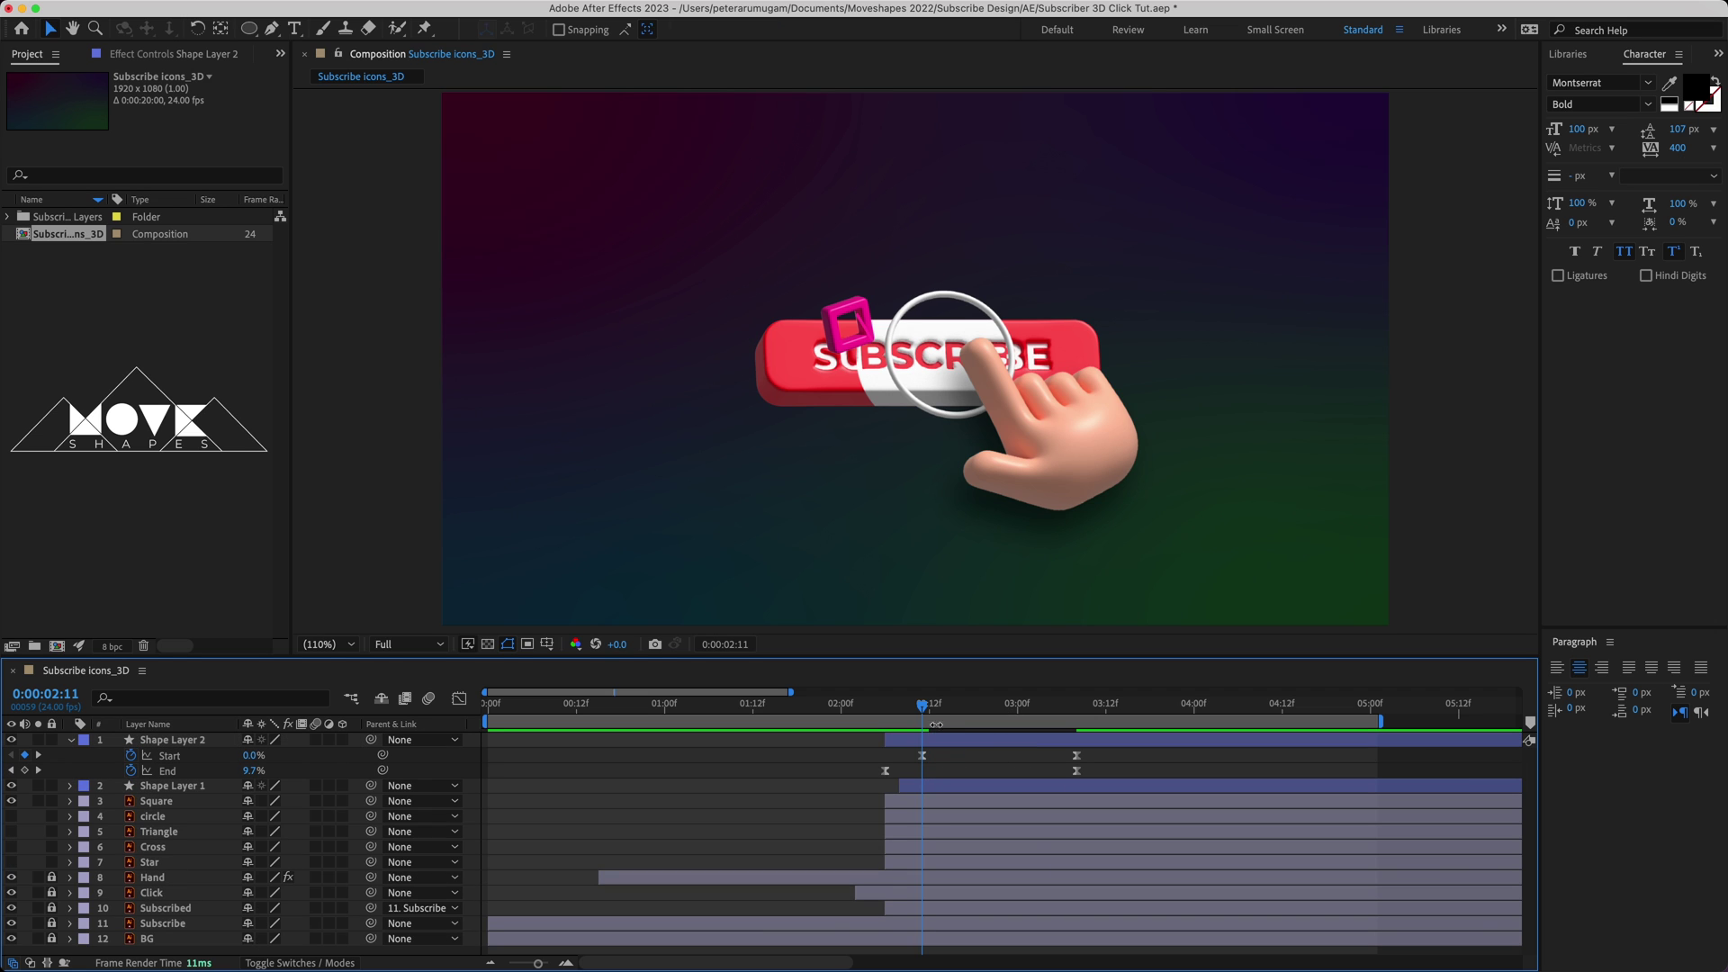
mouse_move(932, 713)
left_mouse_down()
mouse_move(1042, 716)
mouse_move(856, 706)
left_mouse_up()
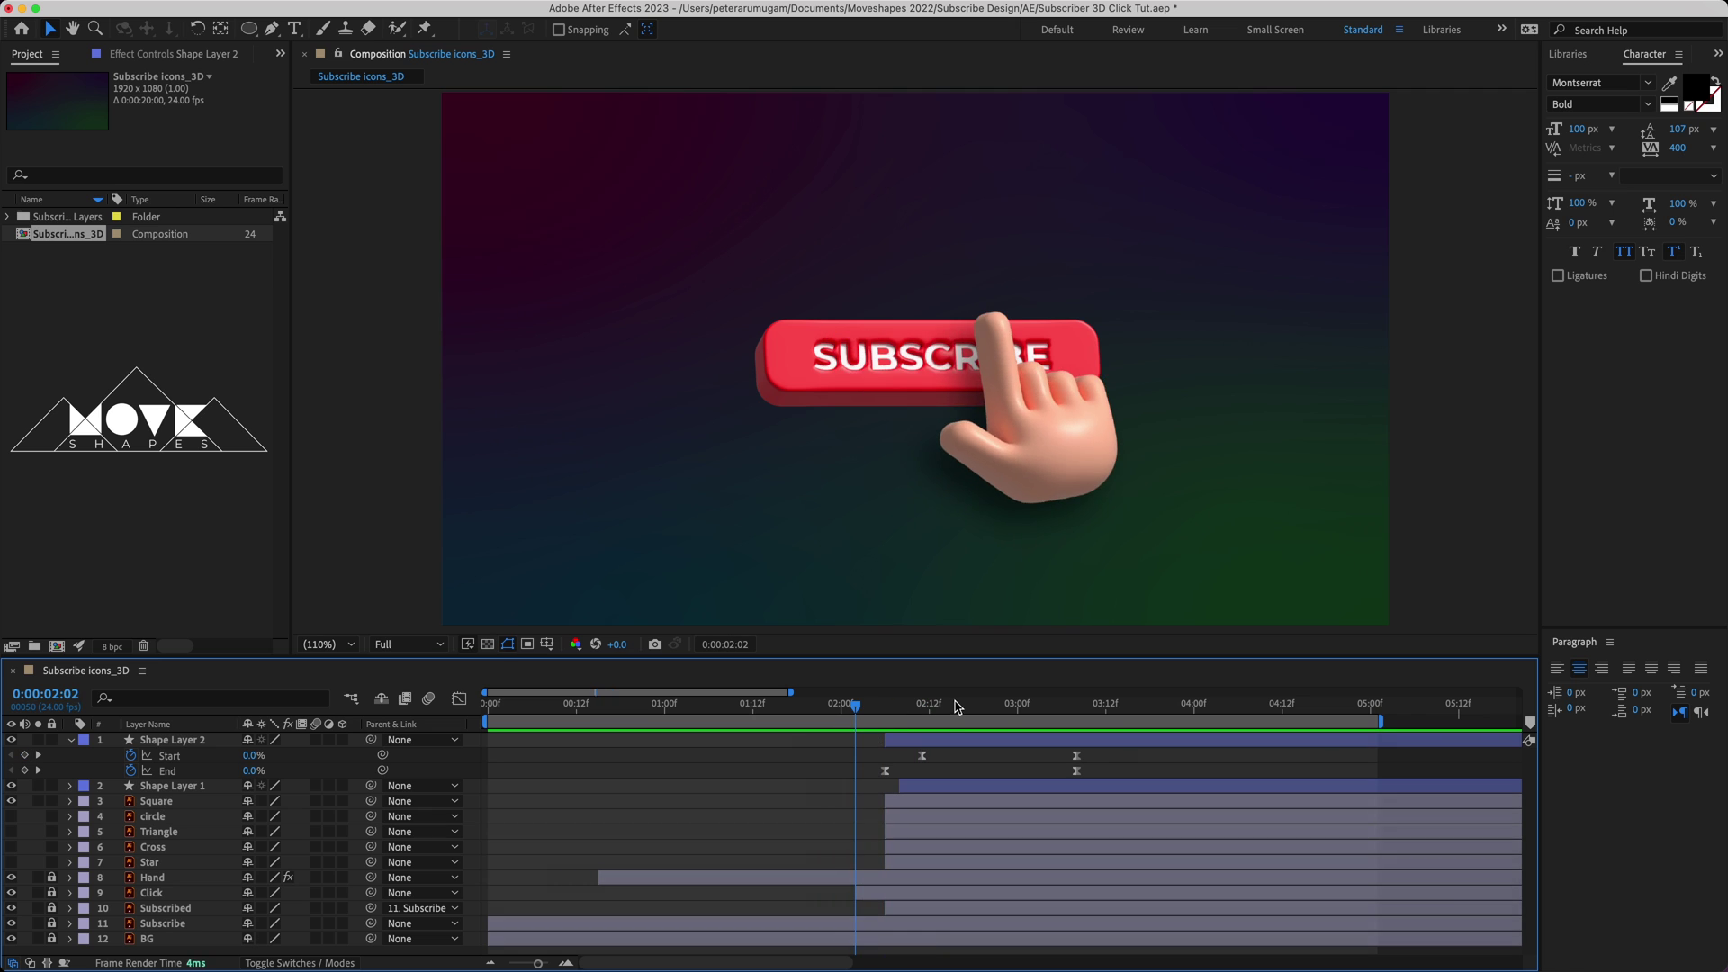
left_click(864, 707)
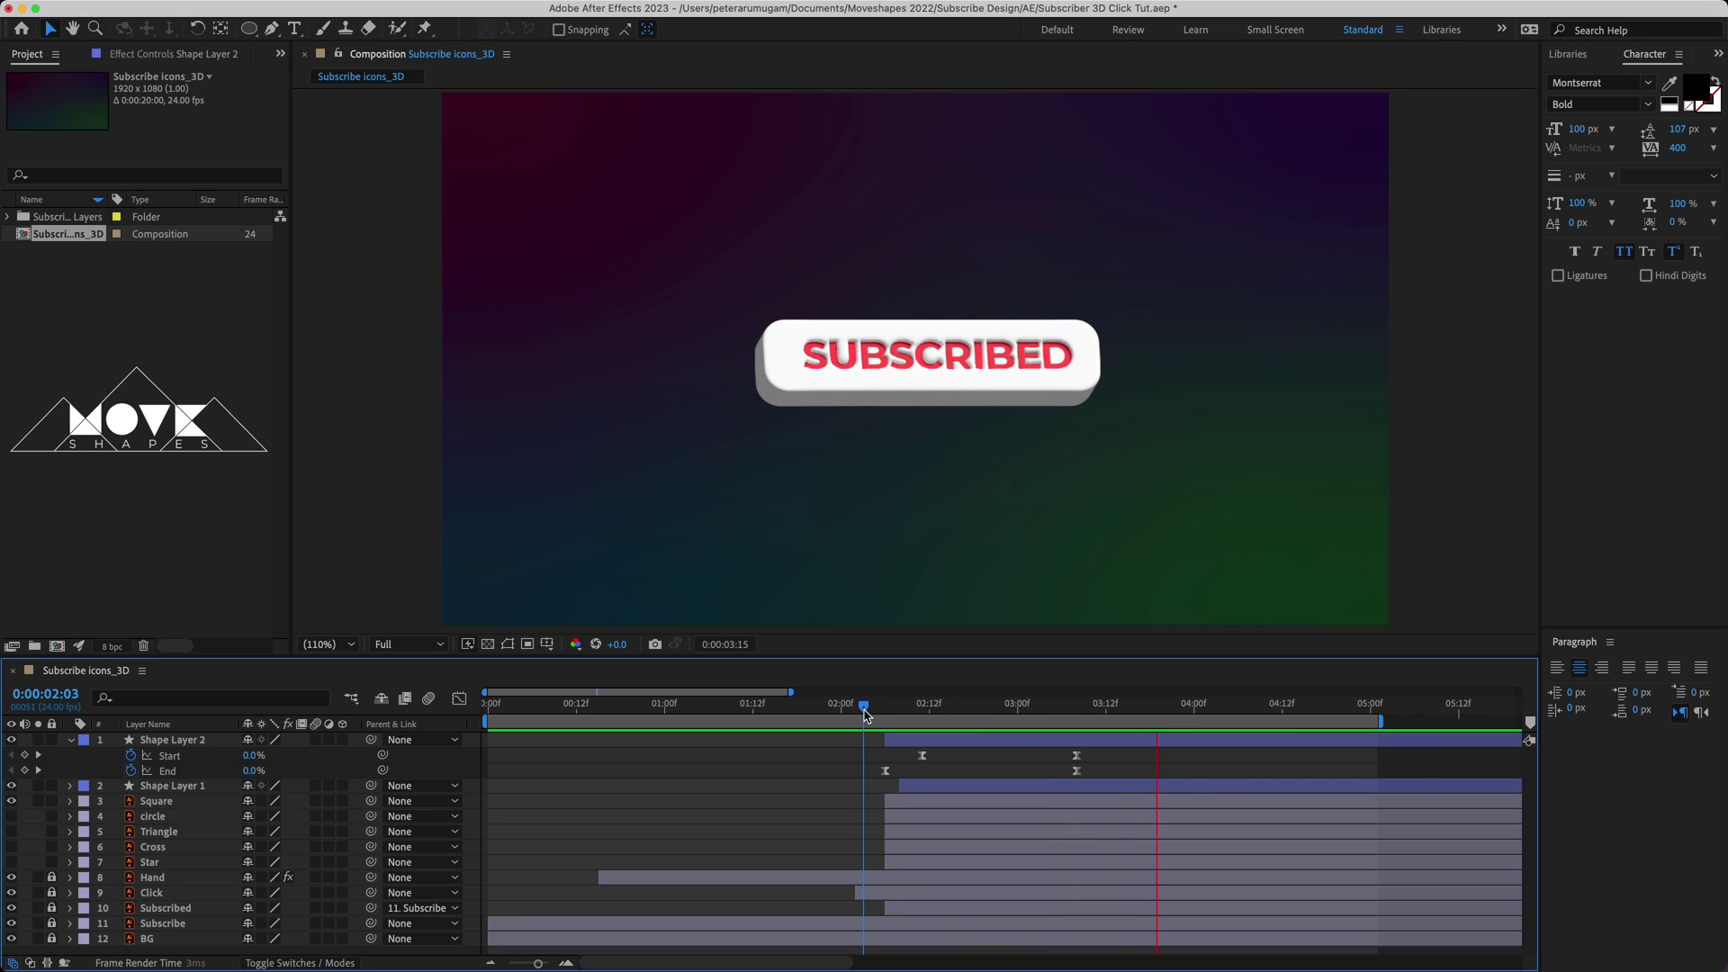
- Give Shape Layer 2, Shape Layer 1 and Square a pink label colour
left_click(73, 740)
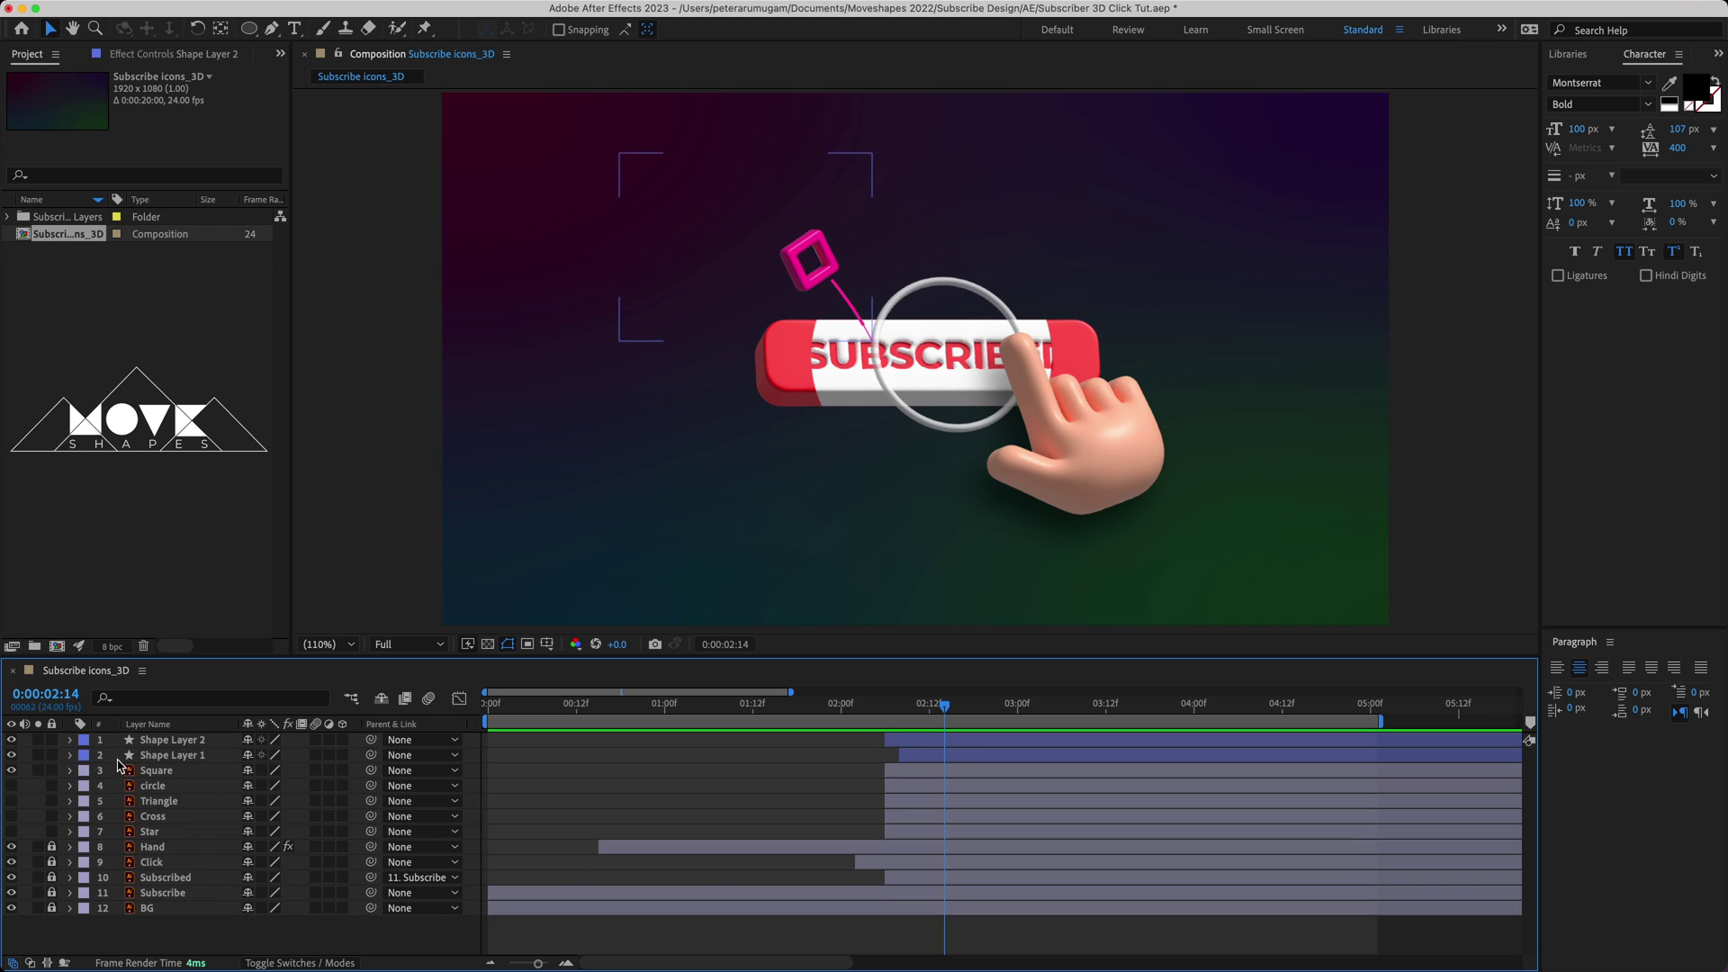
left_click(164, 740)
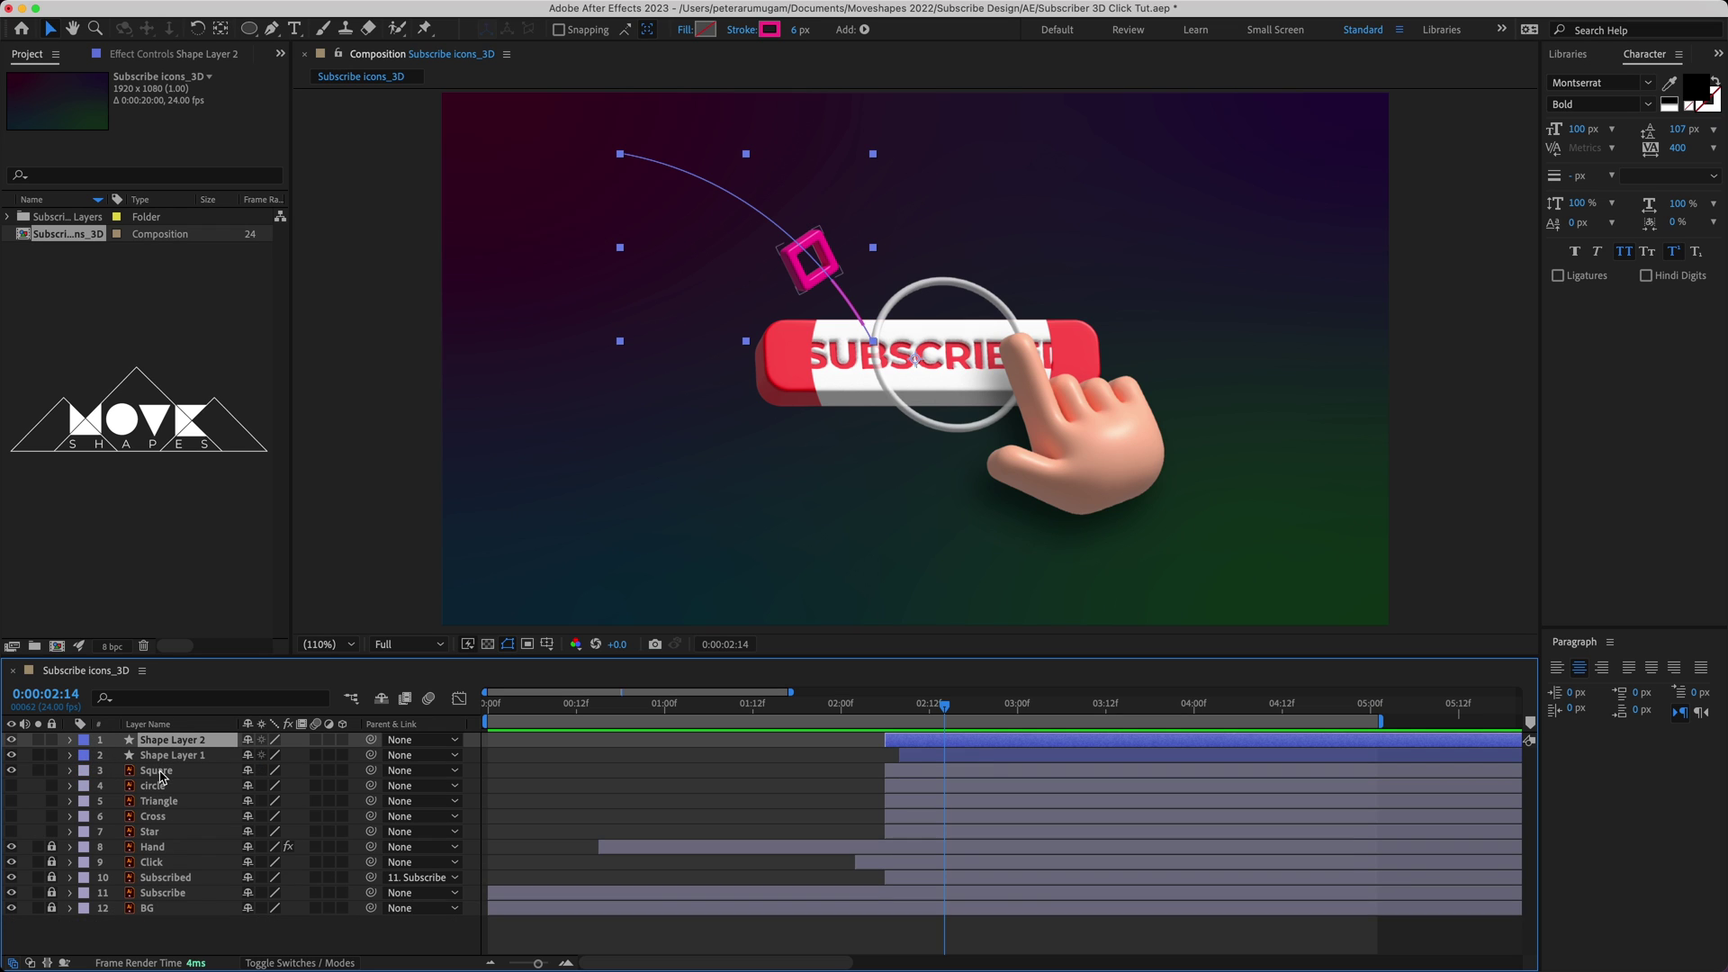
left_click(160, 772, "shift")
left_click(87, 745)
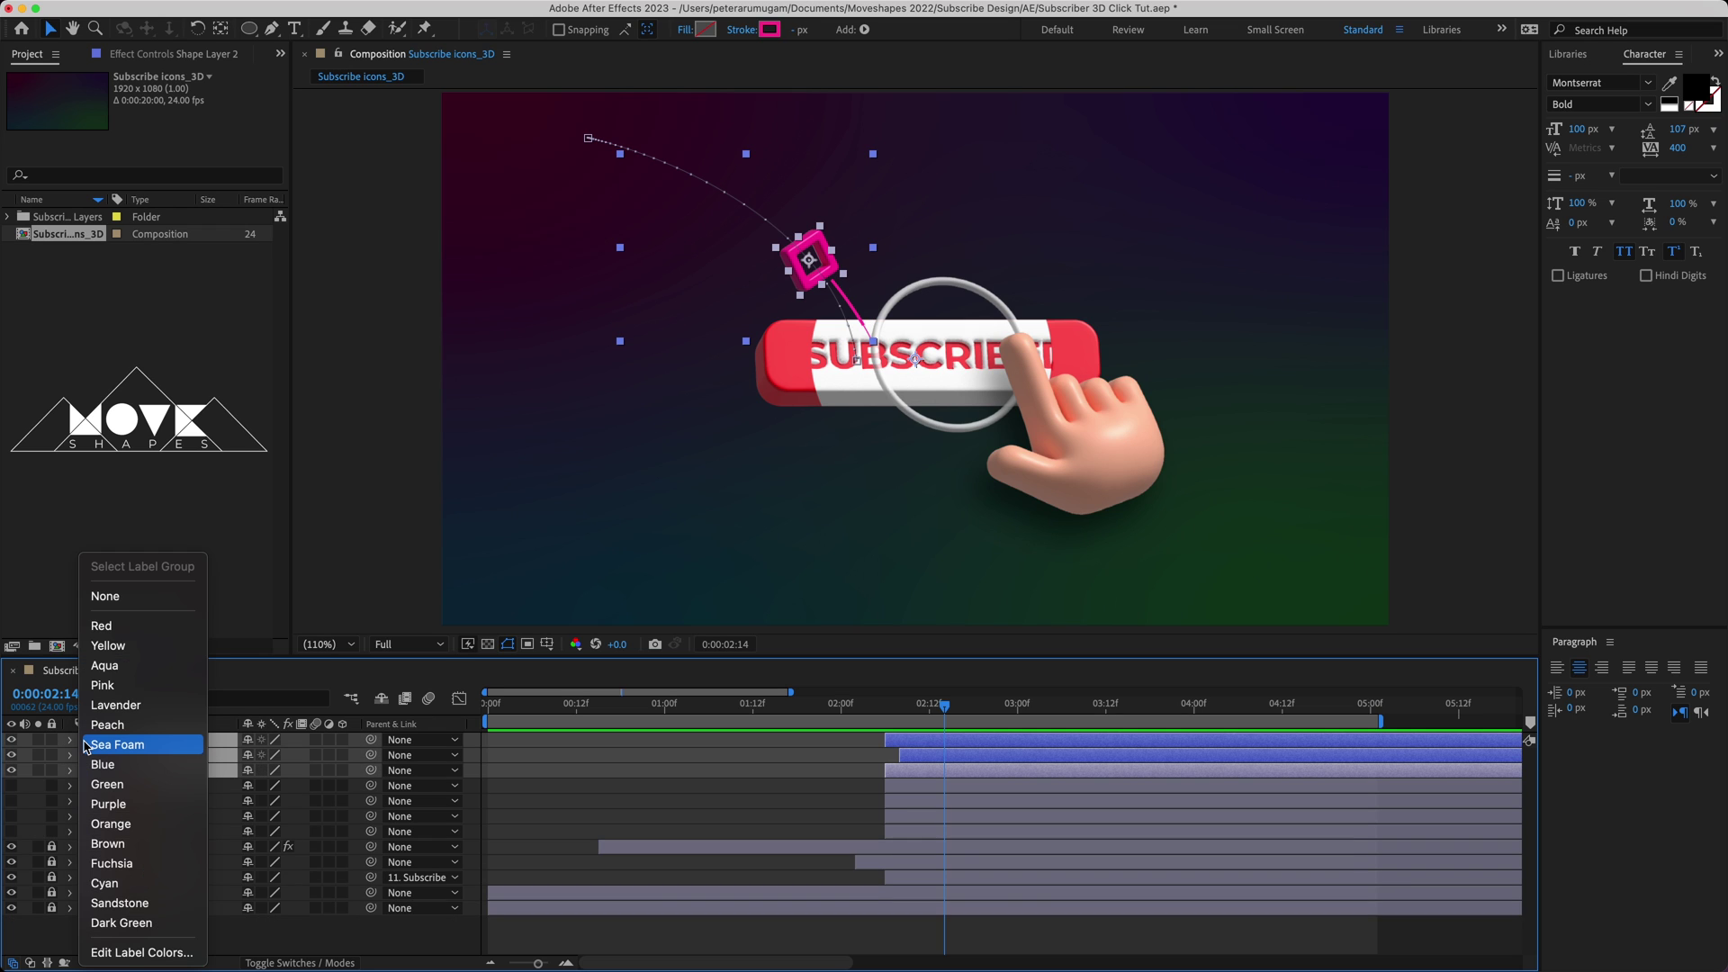
left_click(108, 688)
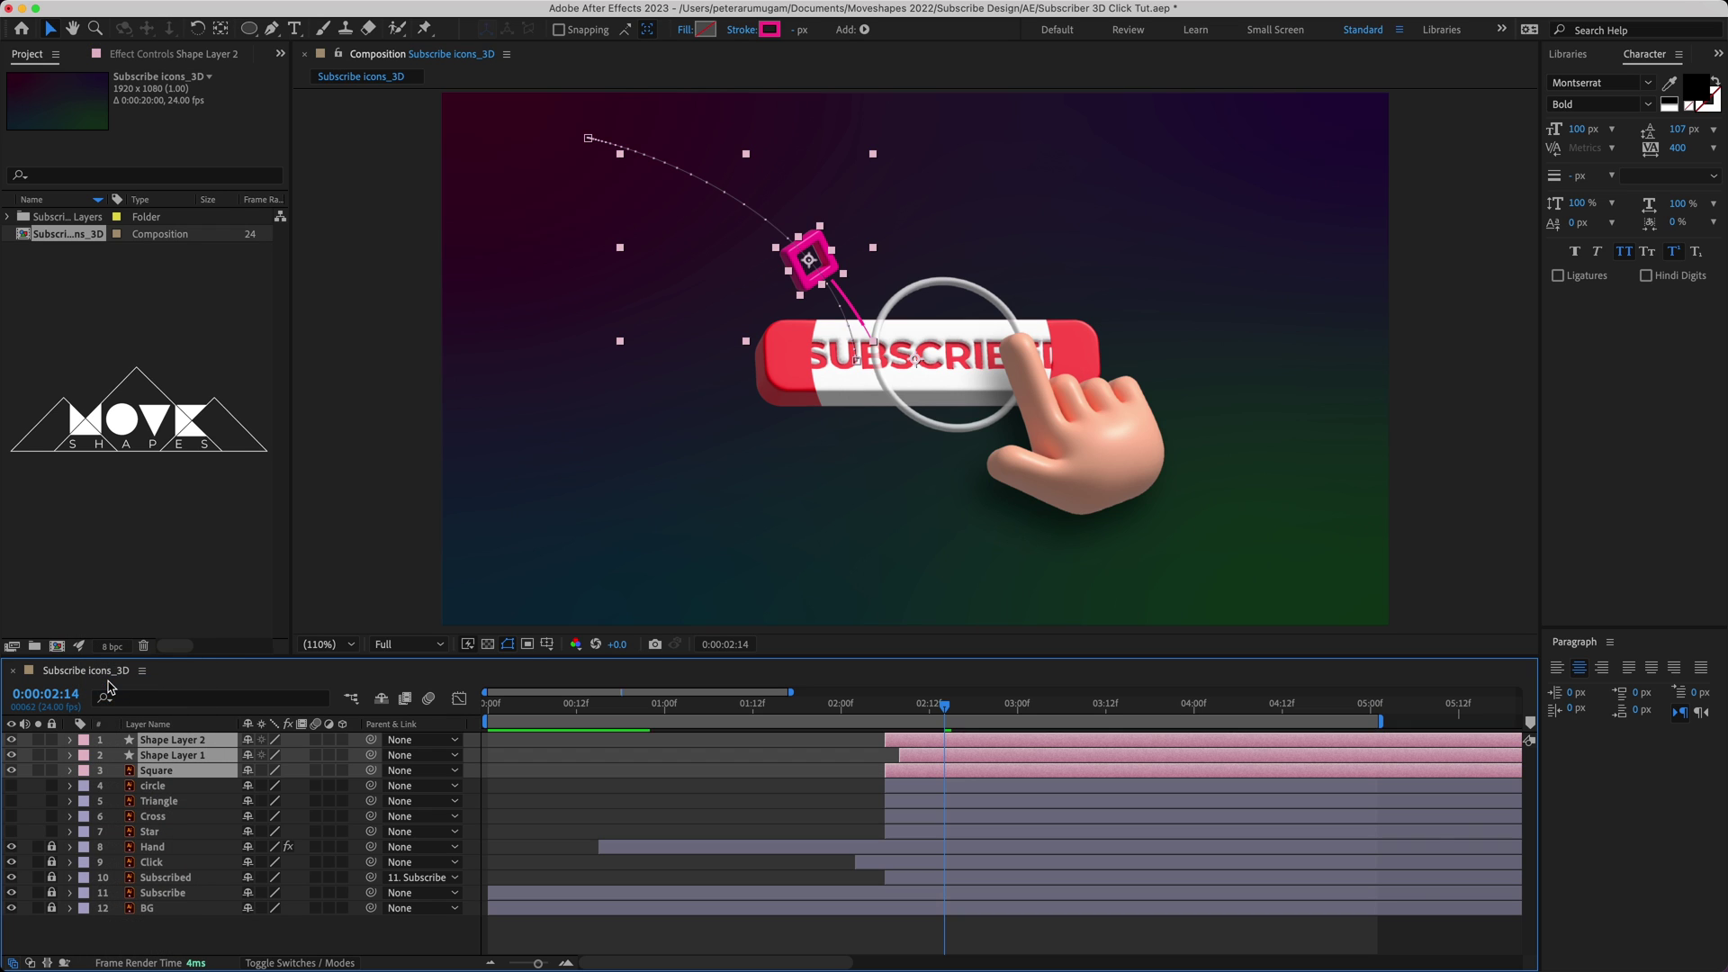
left_click(830, 761)
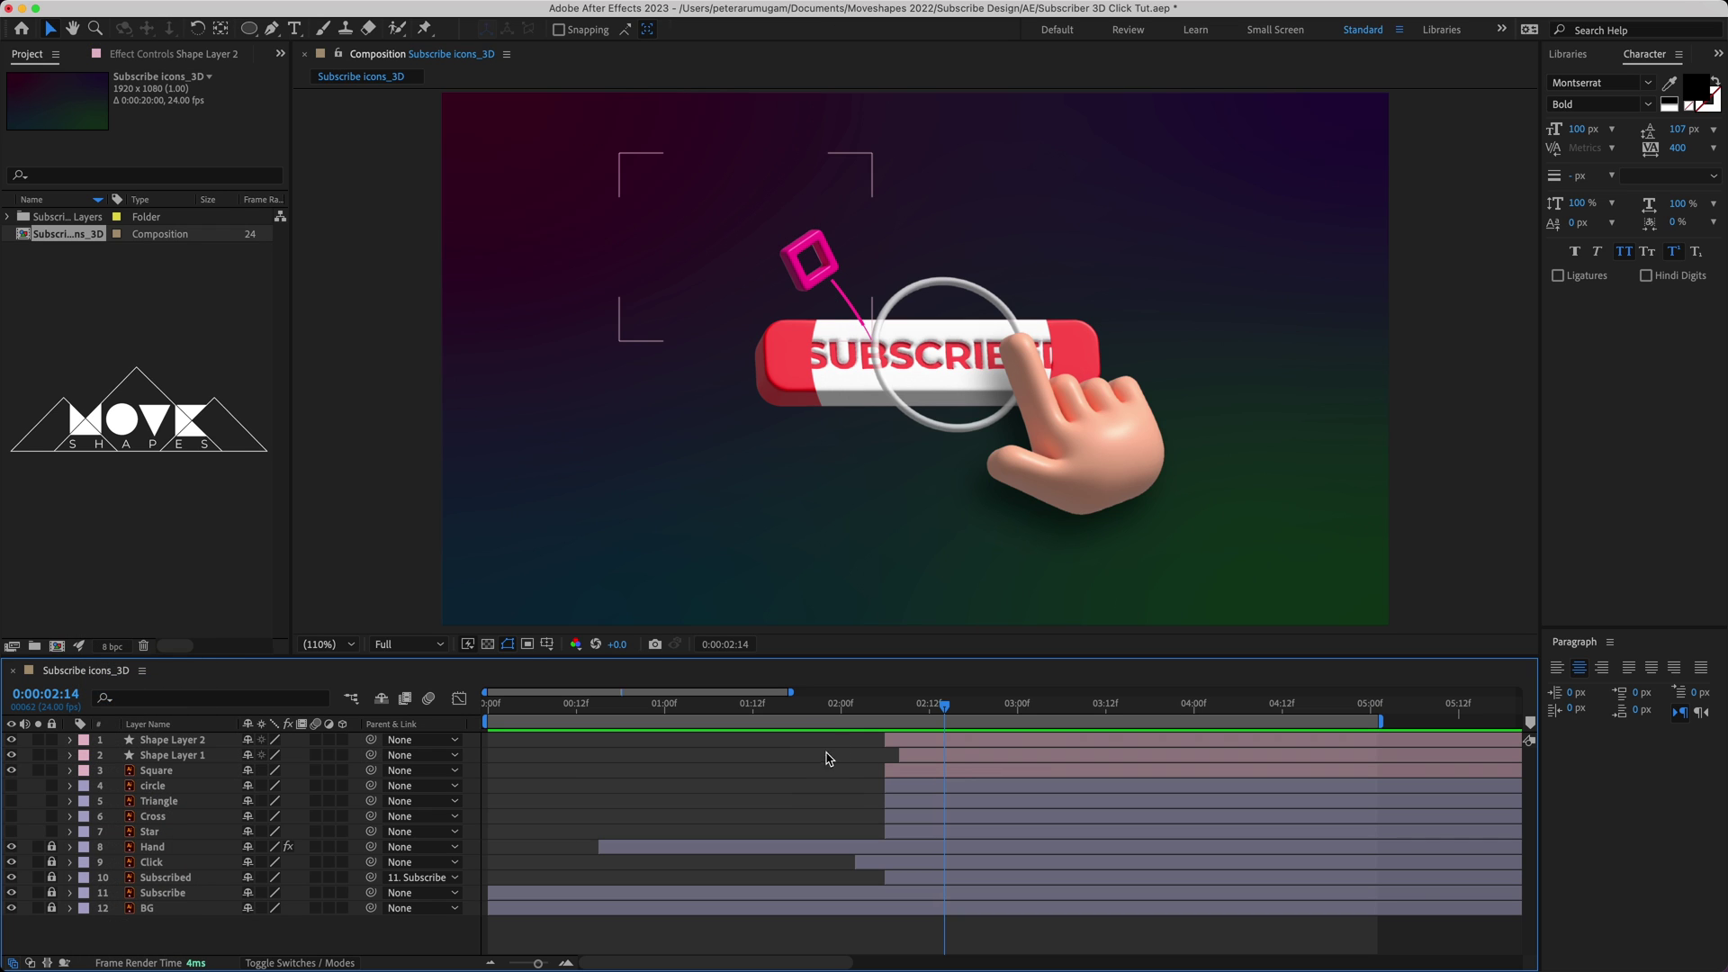
- Move the three pink layers down just above BG and preview the square's flight
left_click_drag(870, 707, 1012, 725)
left_click(158, 740)
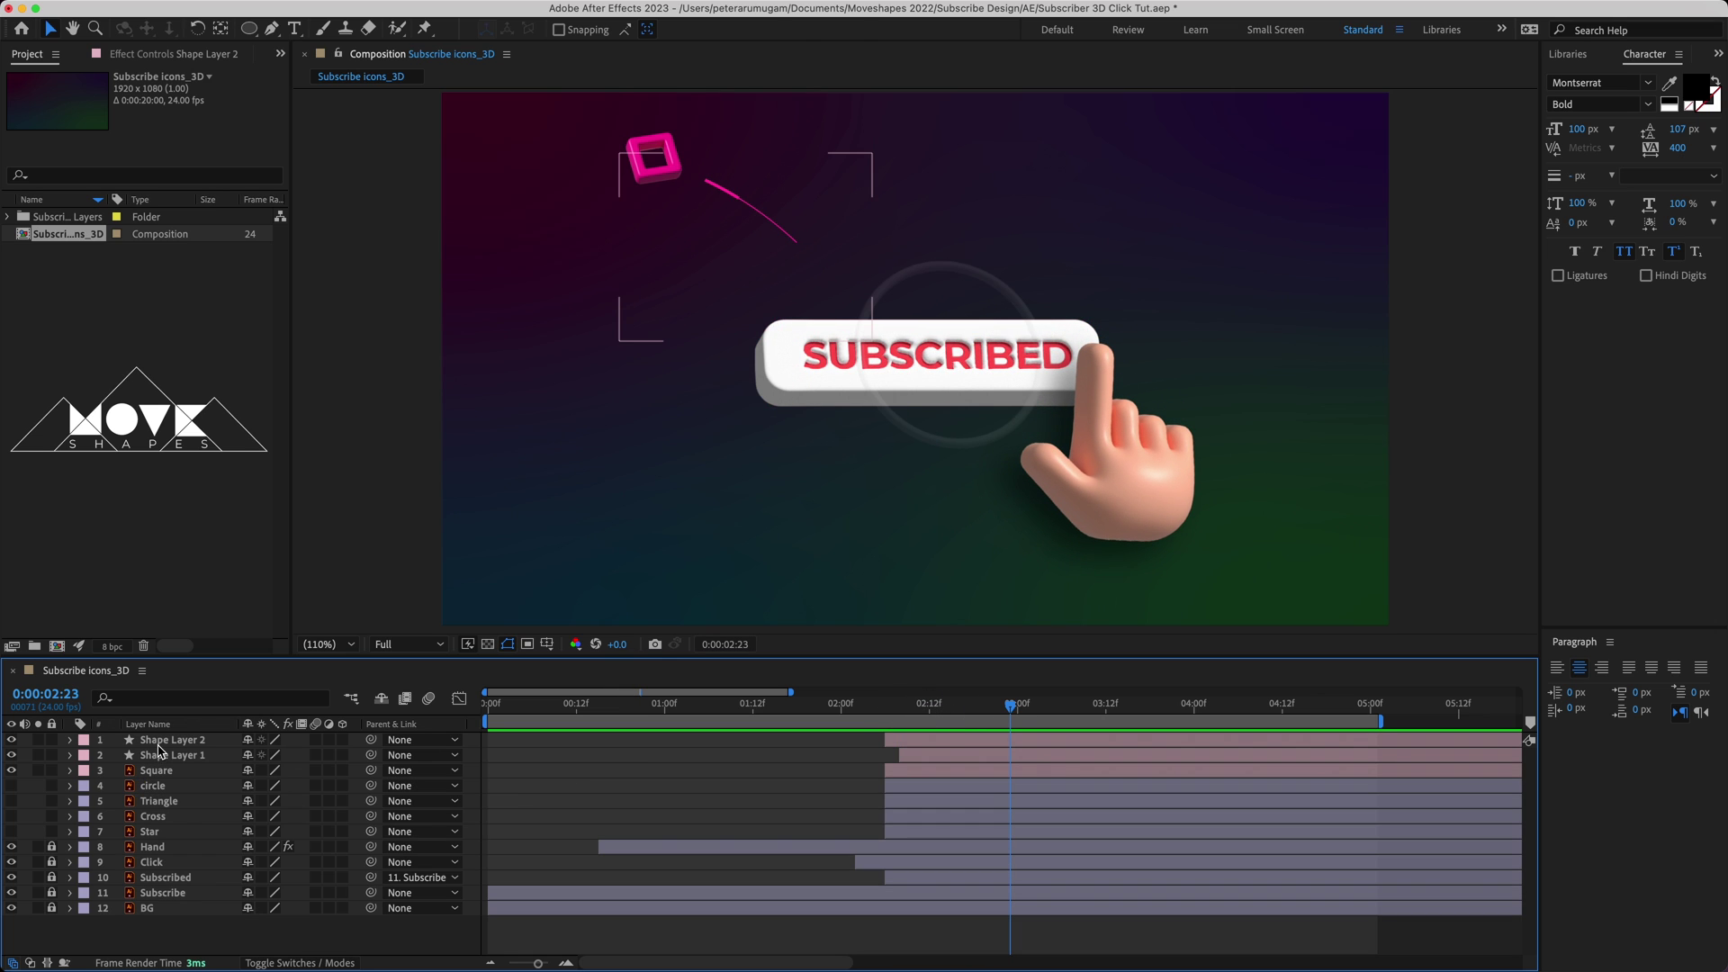
left_click(175, 771, "shift")
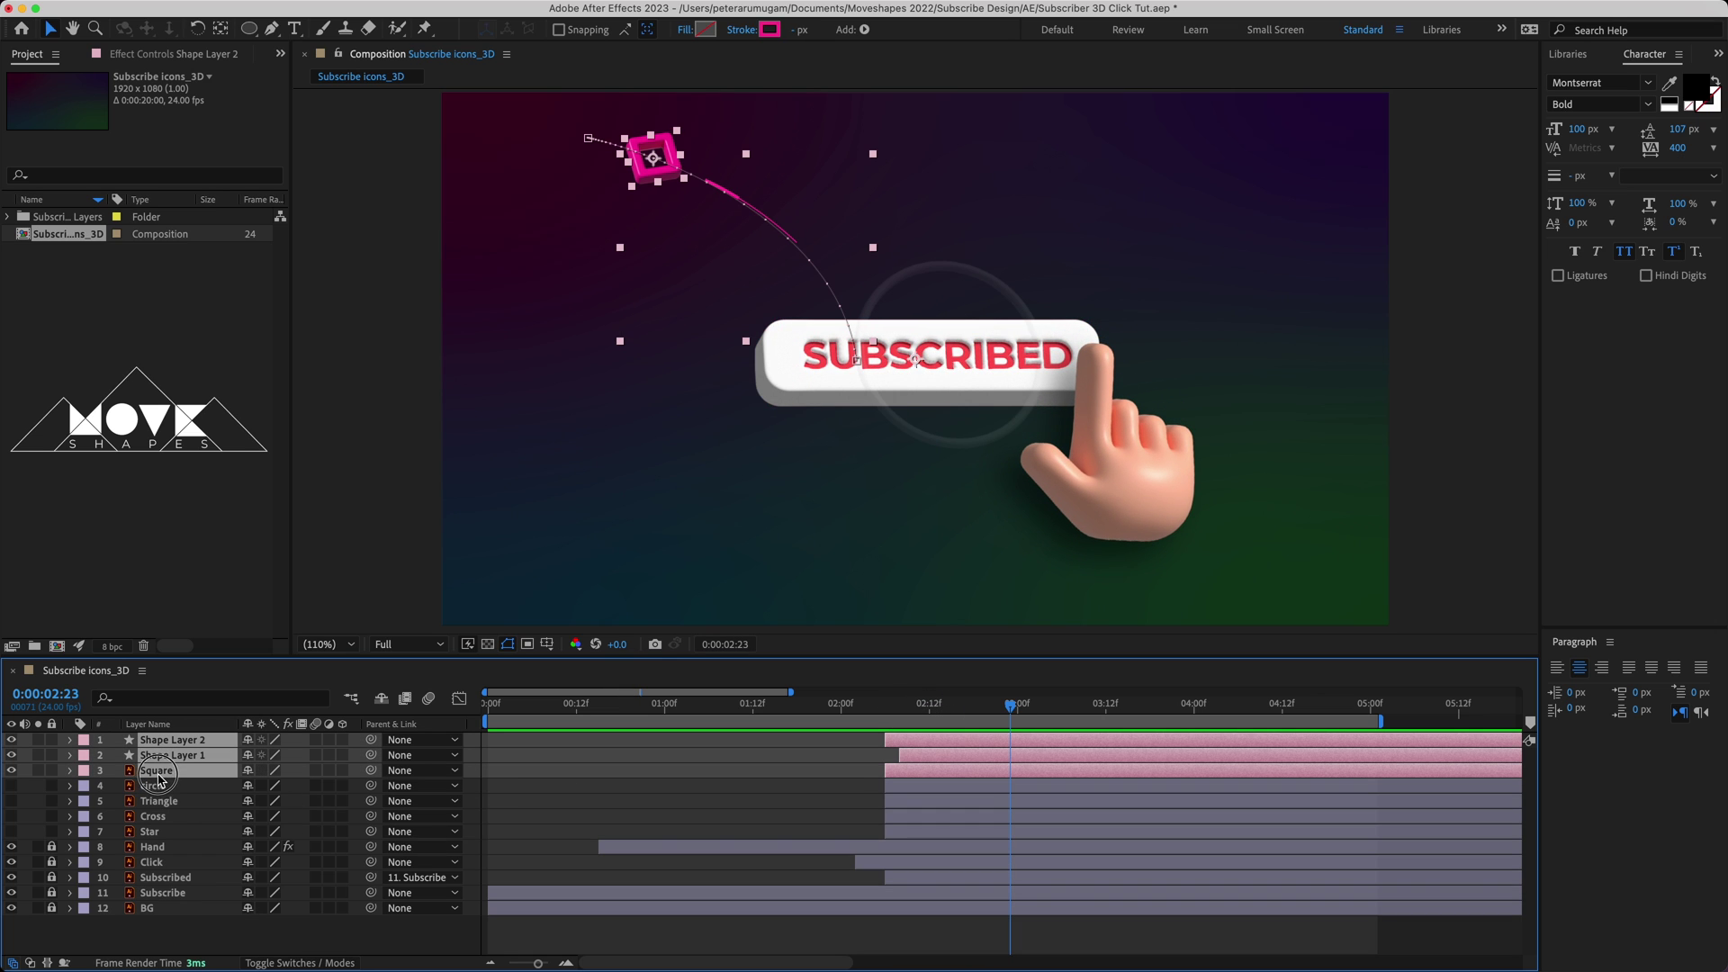
left_click_drag(158, 780, 172, 902)
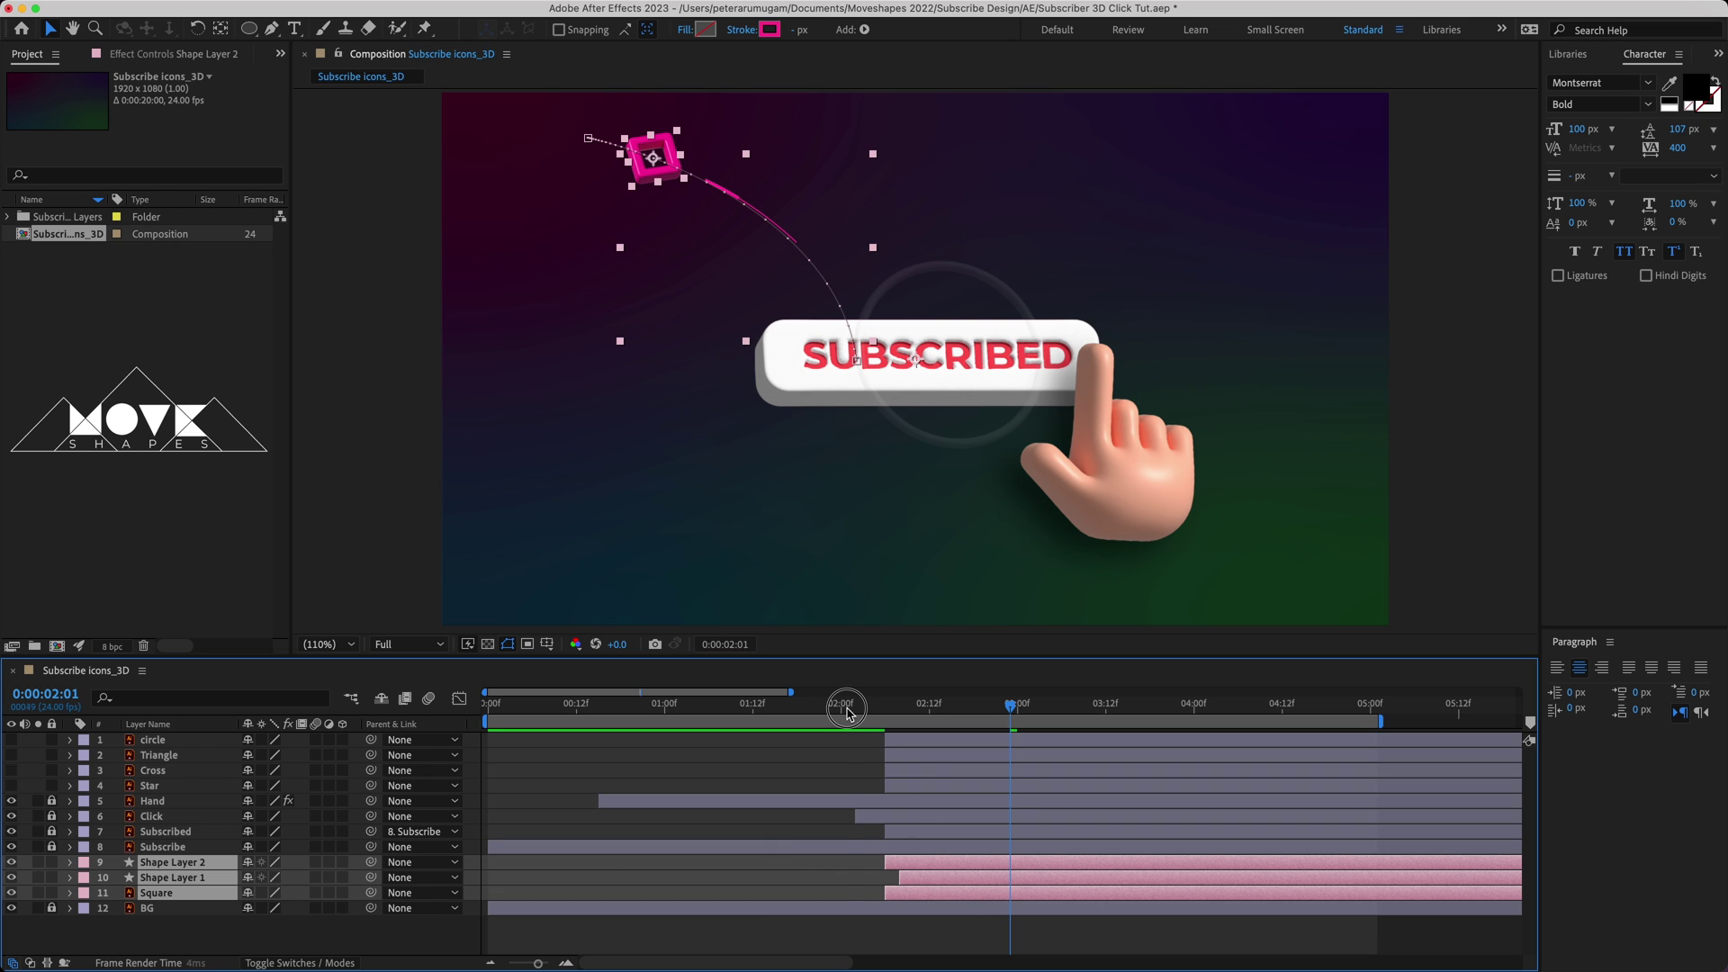
mouse_move(846, 713)
left_mouse_down()
mouse_move(927, 724)
mouse_move(872, 730)
left_mouse_up()
left_click(853, 885)
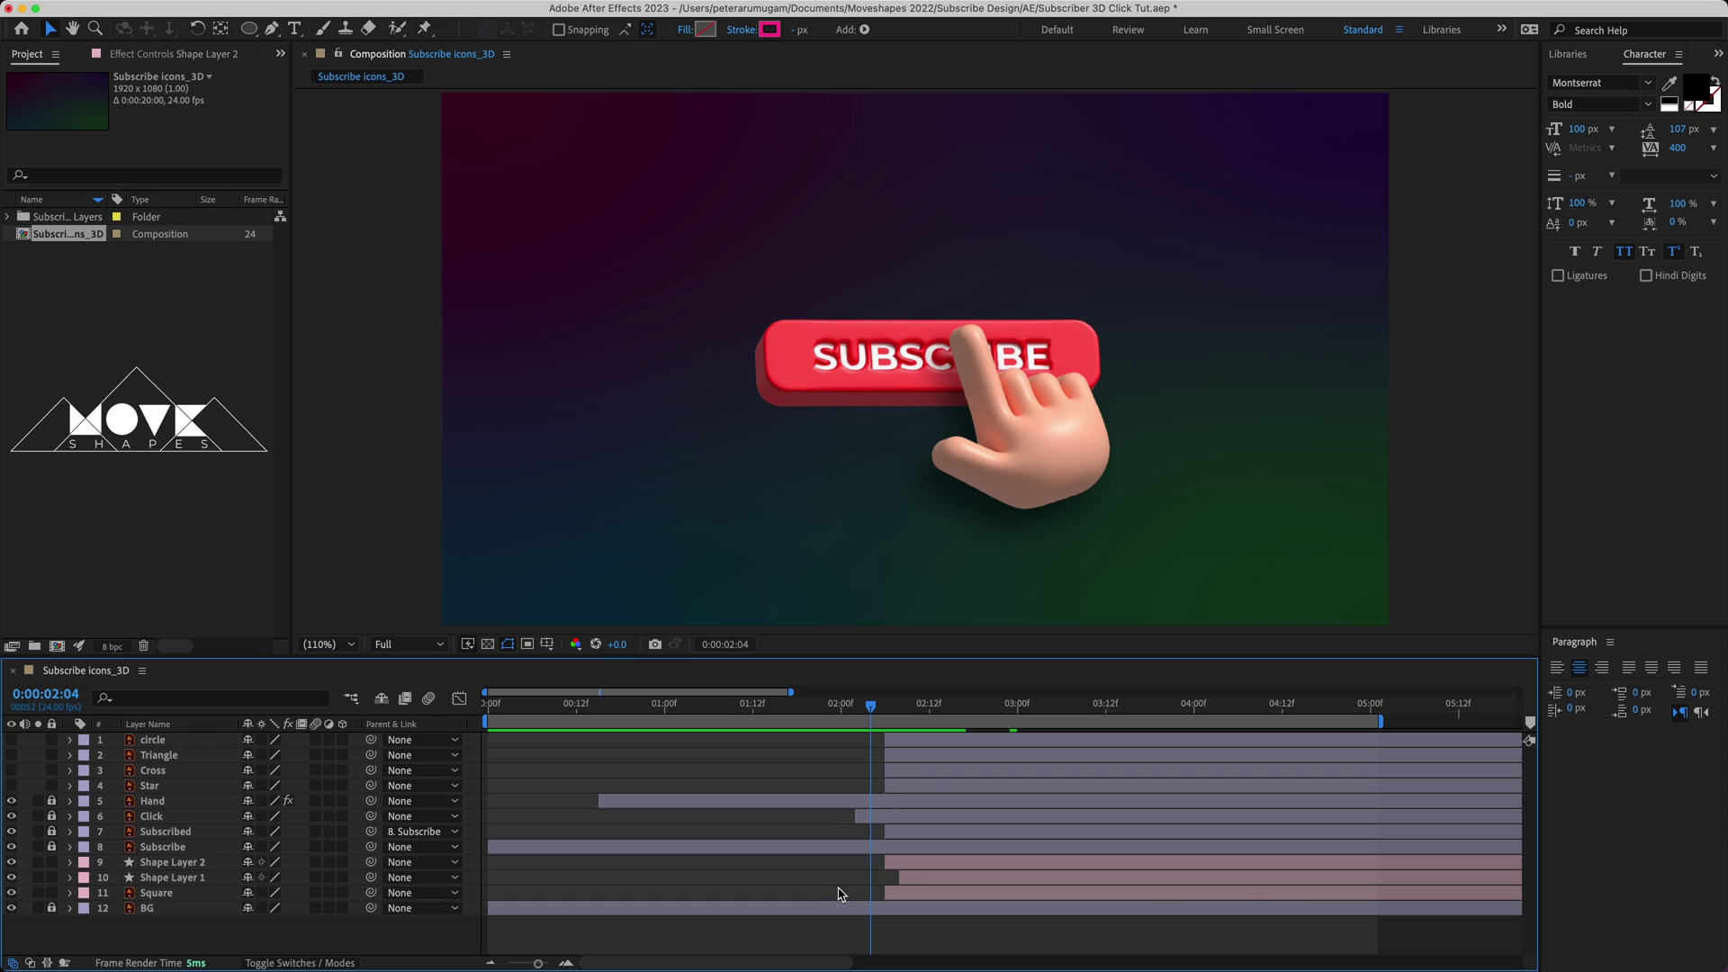
key("space")
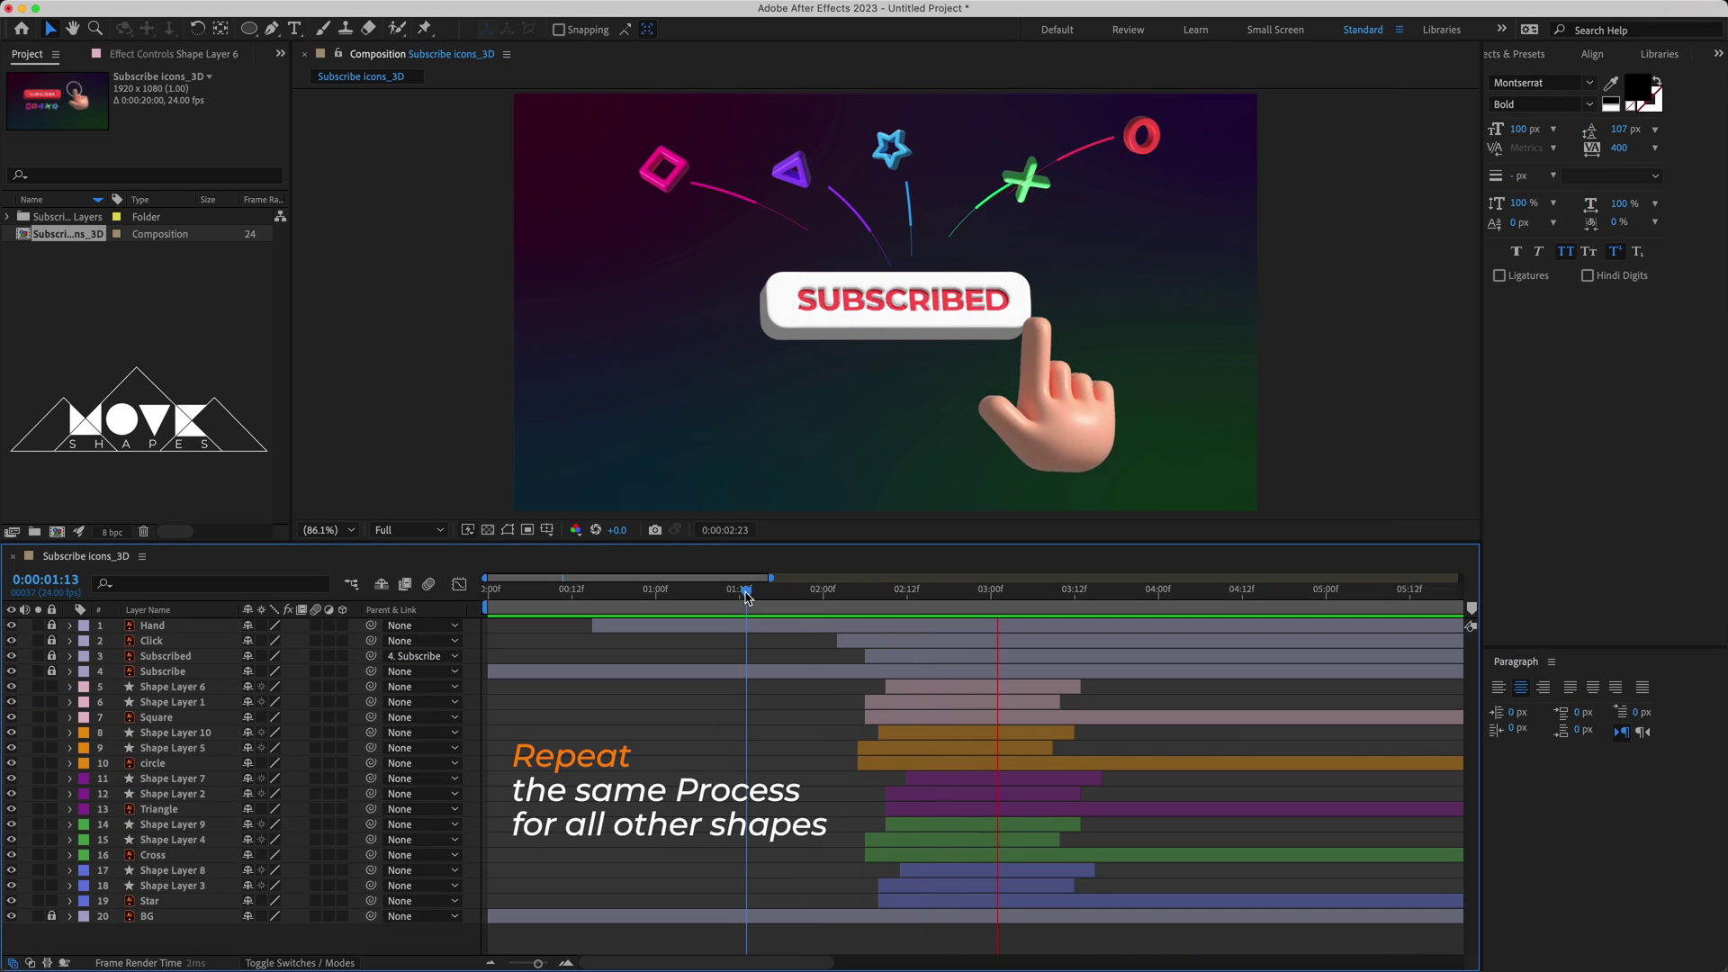
- Scrub to watch the triangle, star, cross and circle burst out with their trails
left_click_drag(746, 596, 964, 621)
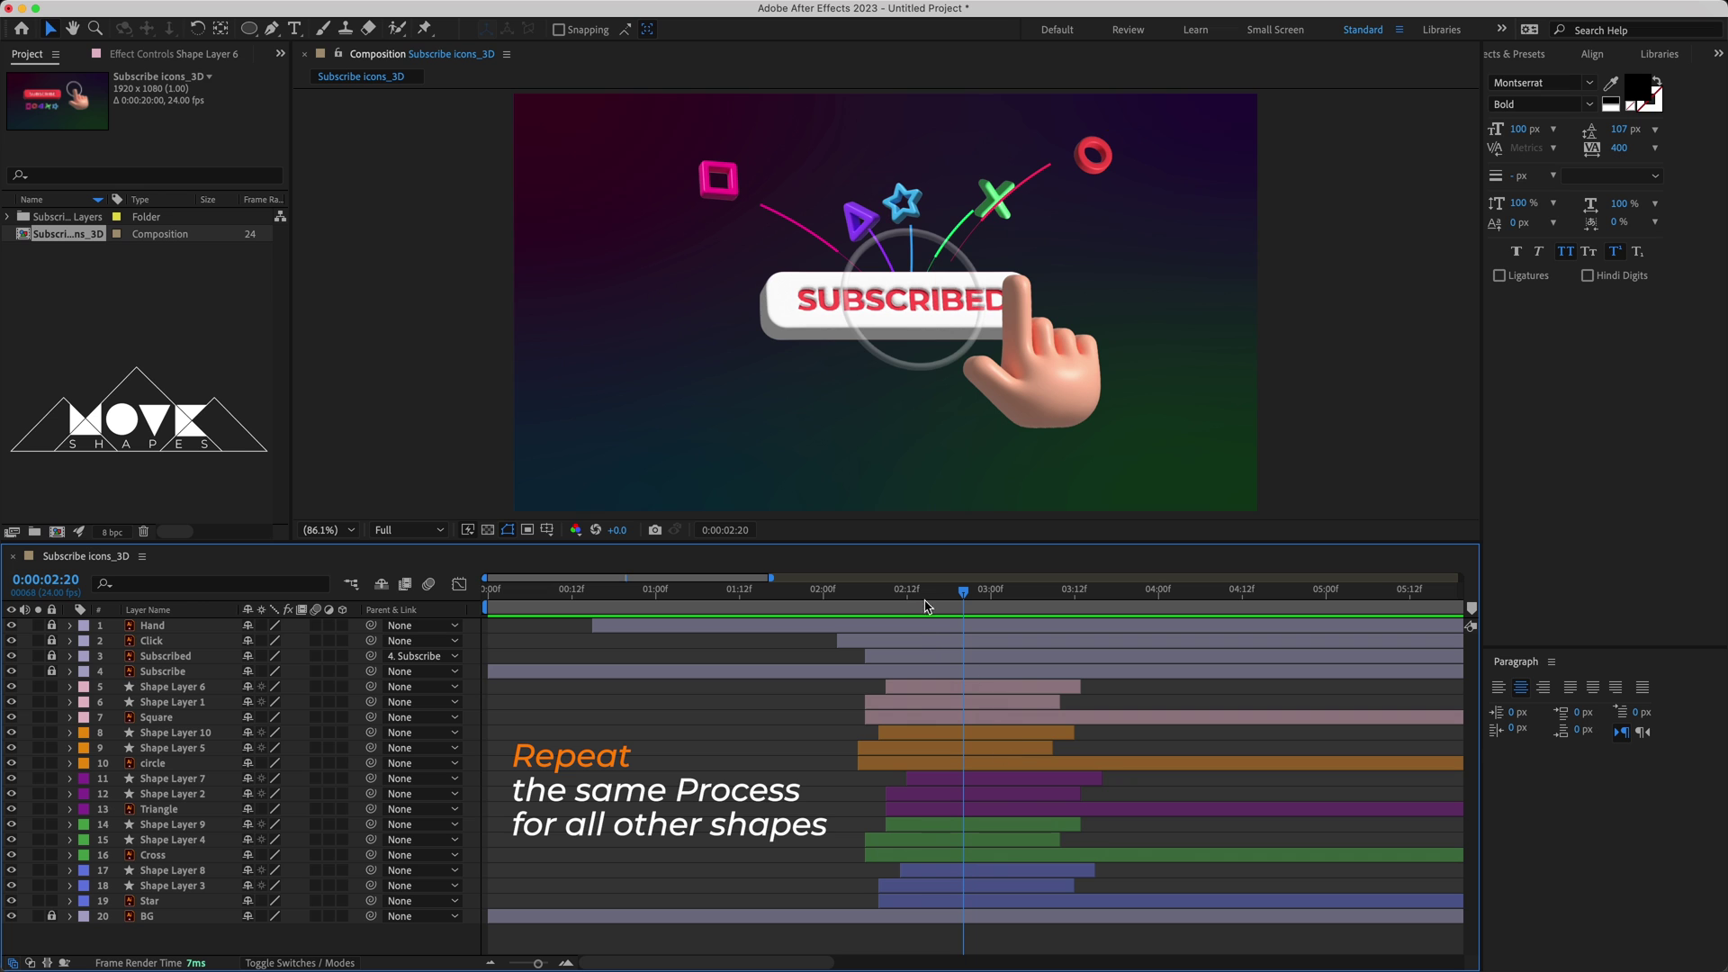
left_click_drag(964, 590, 1062, 594)
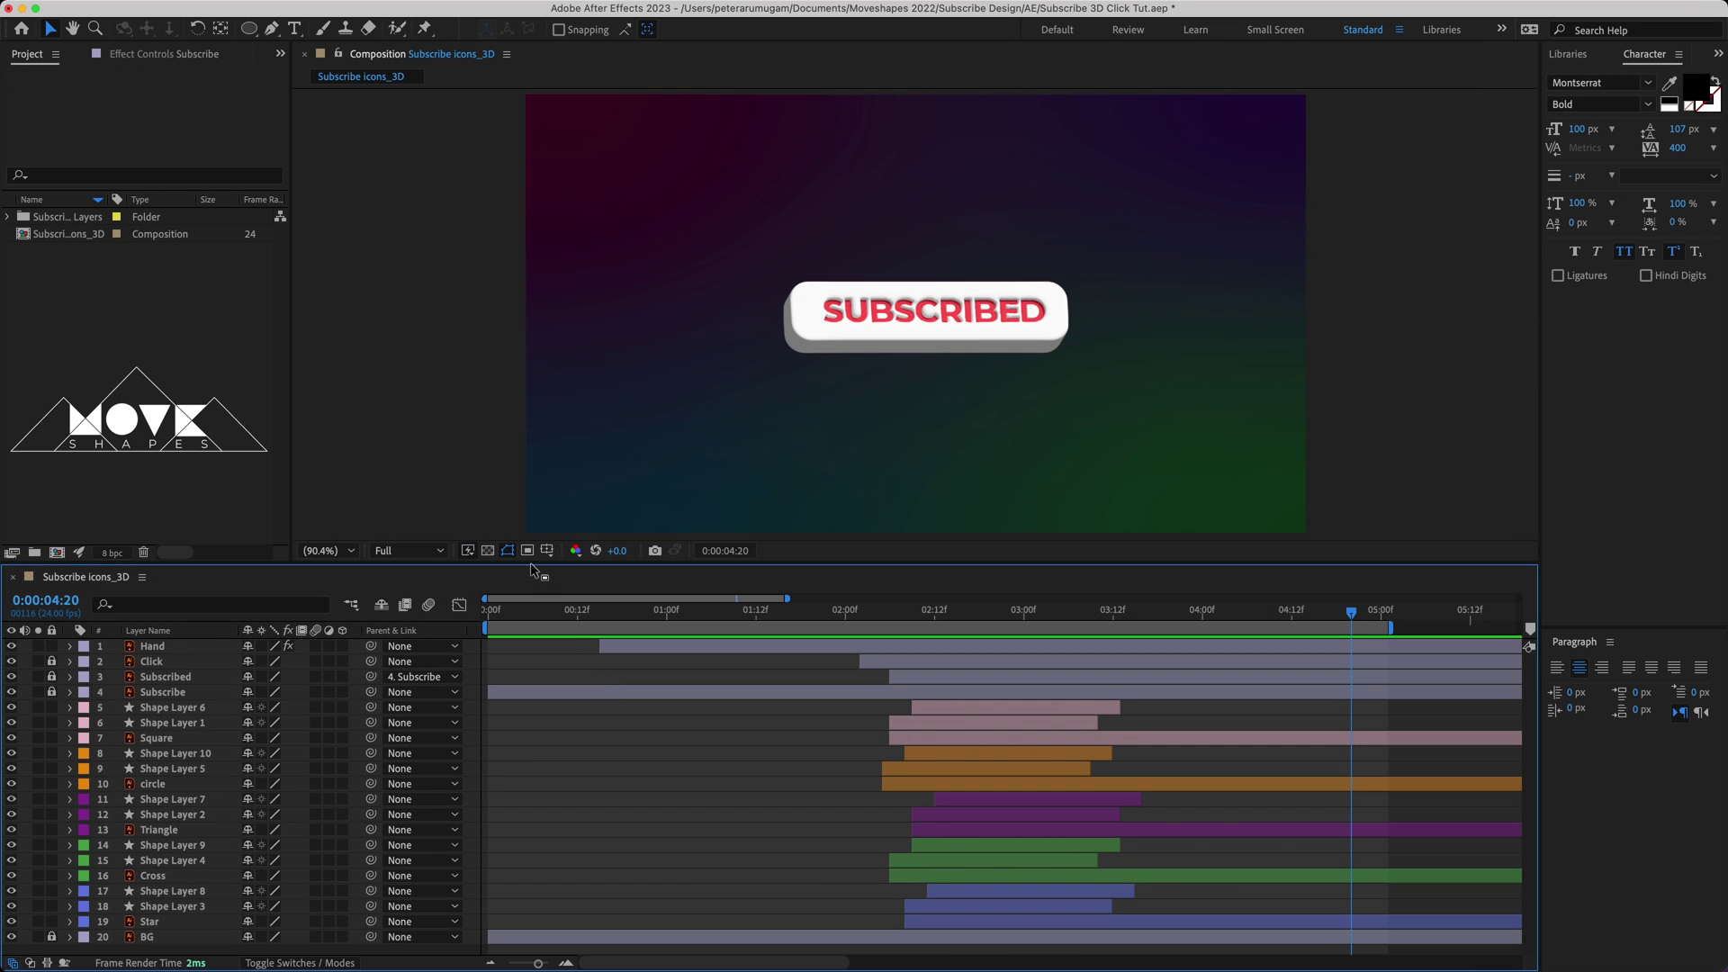
- Enlarge the viewer, preview the animation, and stop near 02:04 where the hand presses
mouse_move(531, 566)
left_mouse_down()
mouse_move(546, 731)
mouse_move(486, 794)
left_mouse_up()
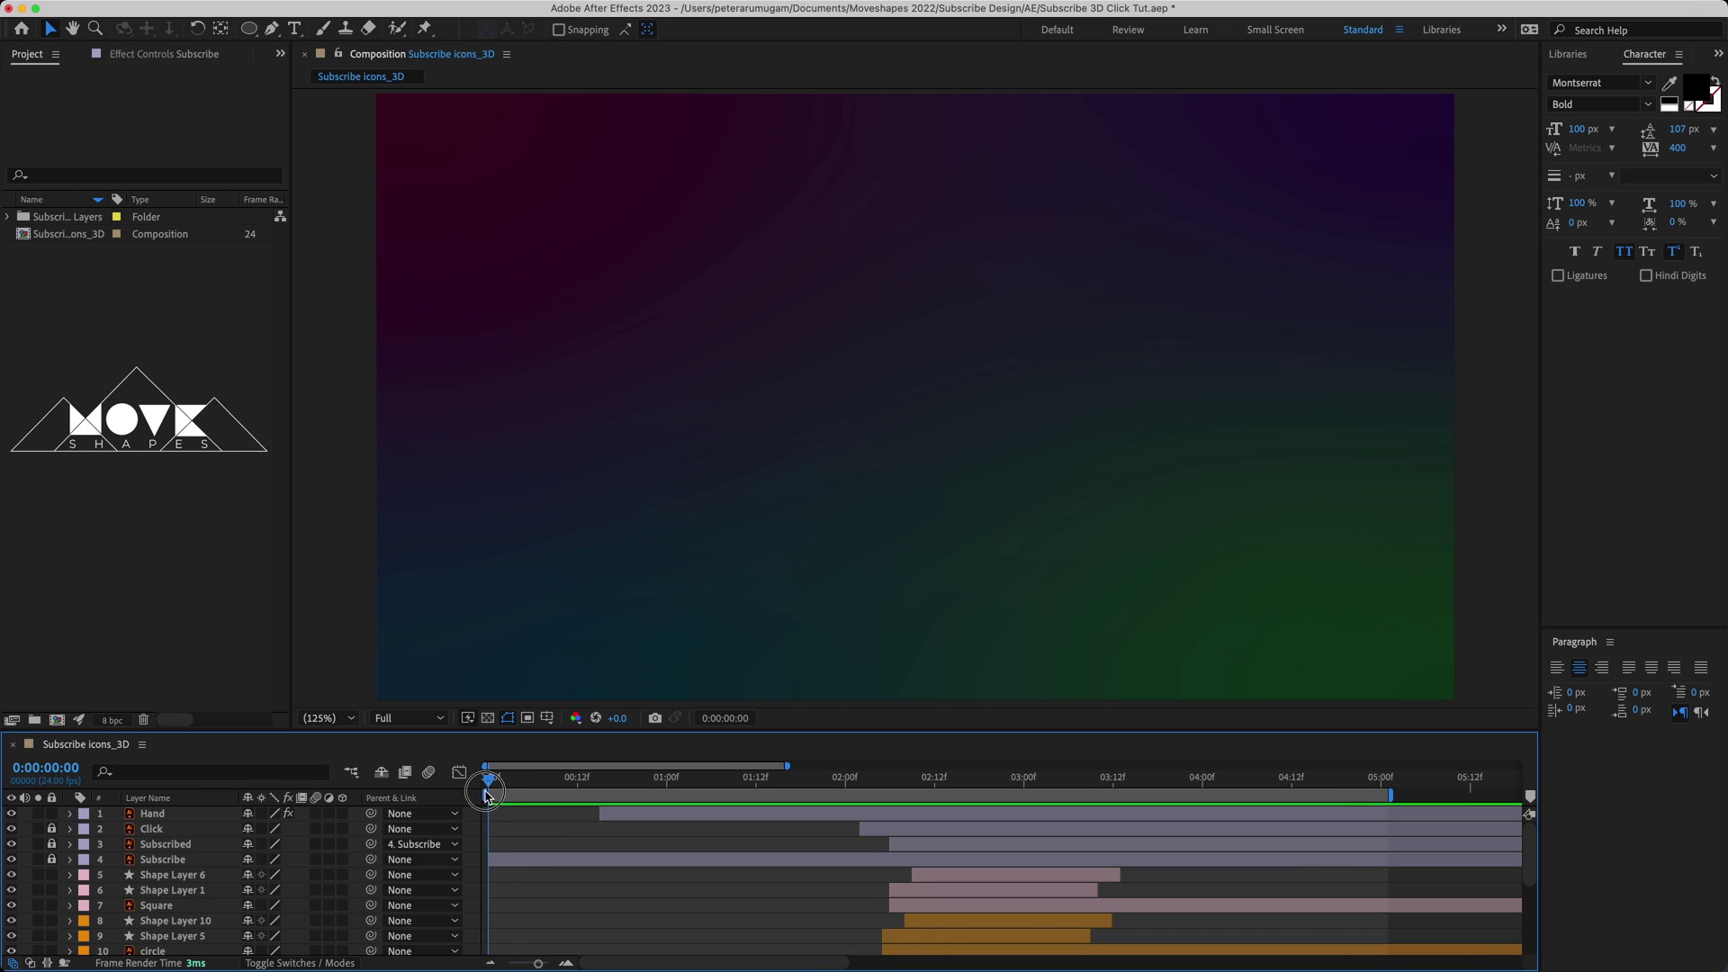
key("space")
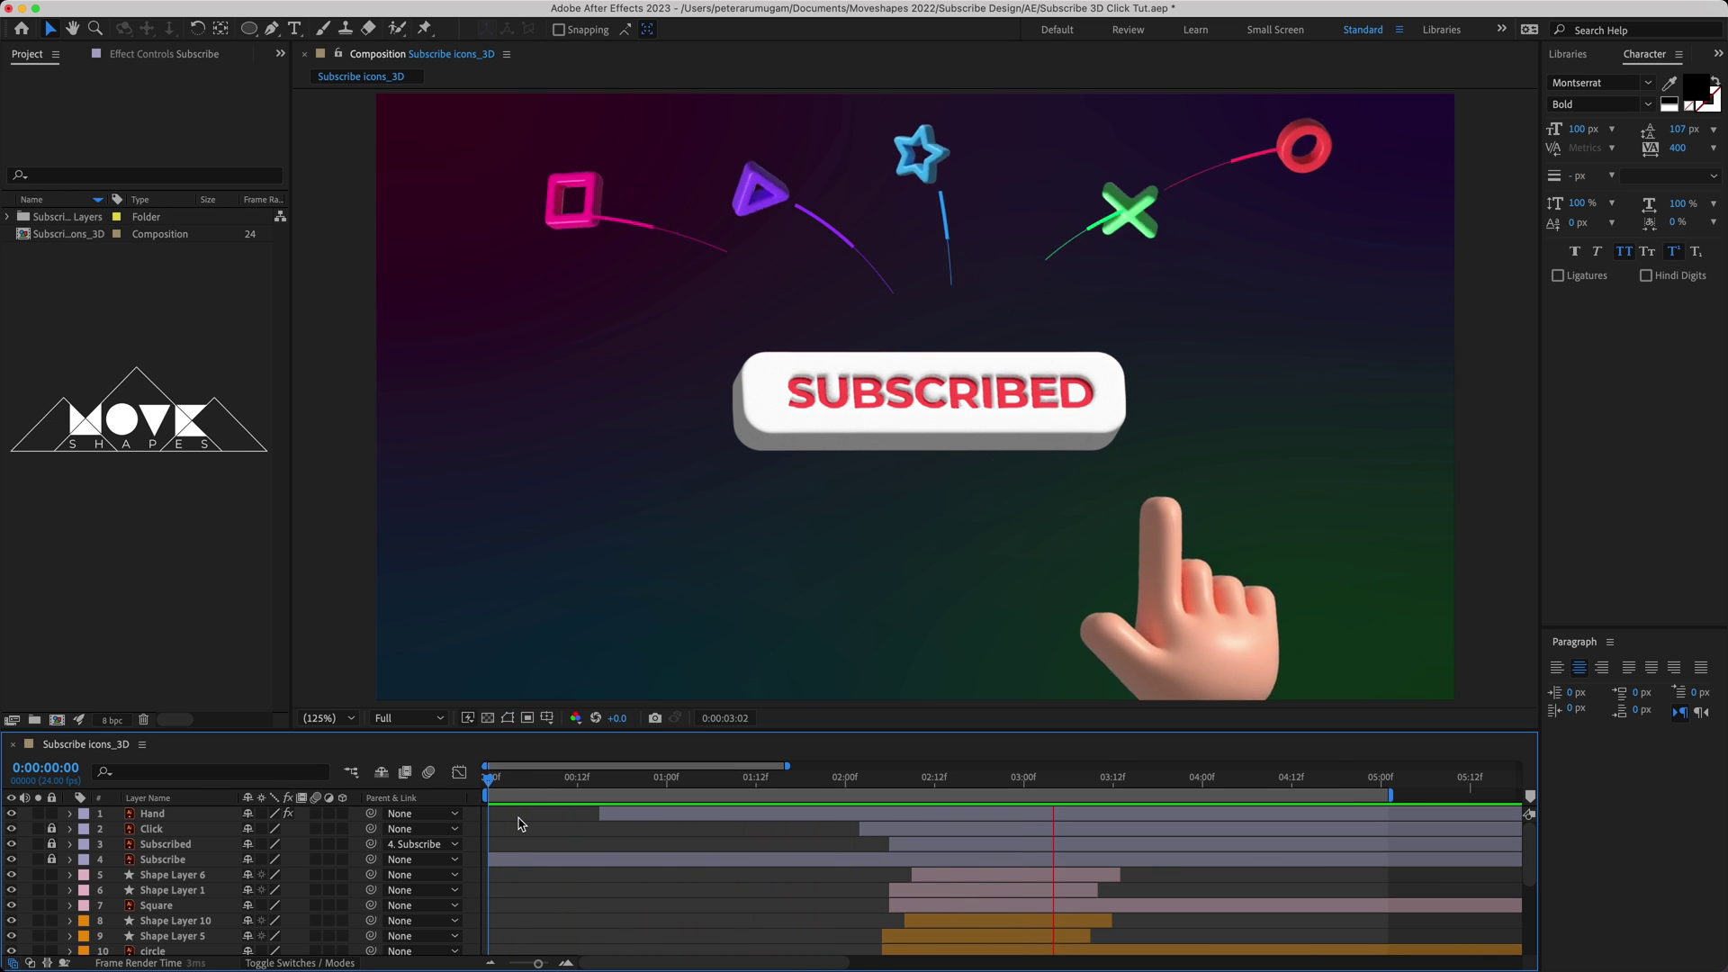
mouse_move(956, 783)
left_mouse_down()
mouse_move(876, 790)
mouse_move(894, 792)
left_mouse_up()
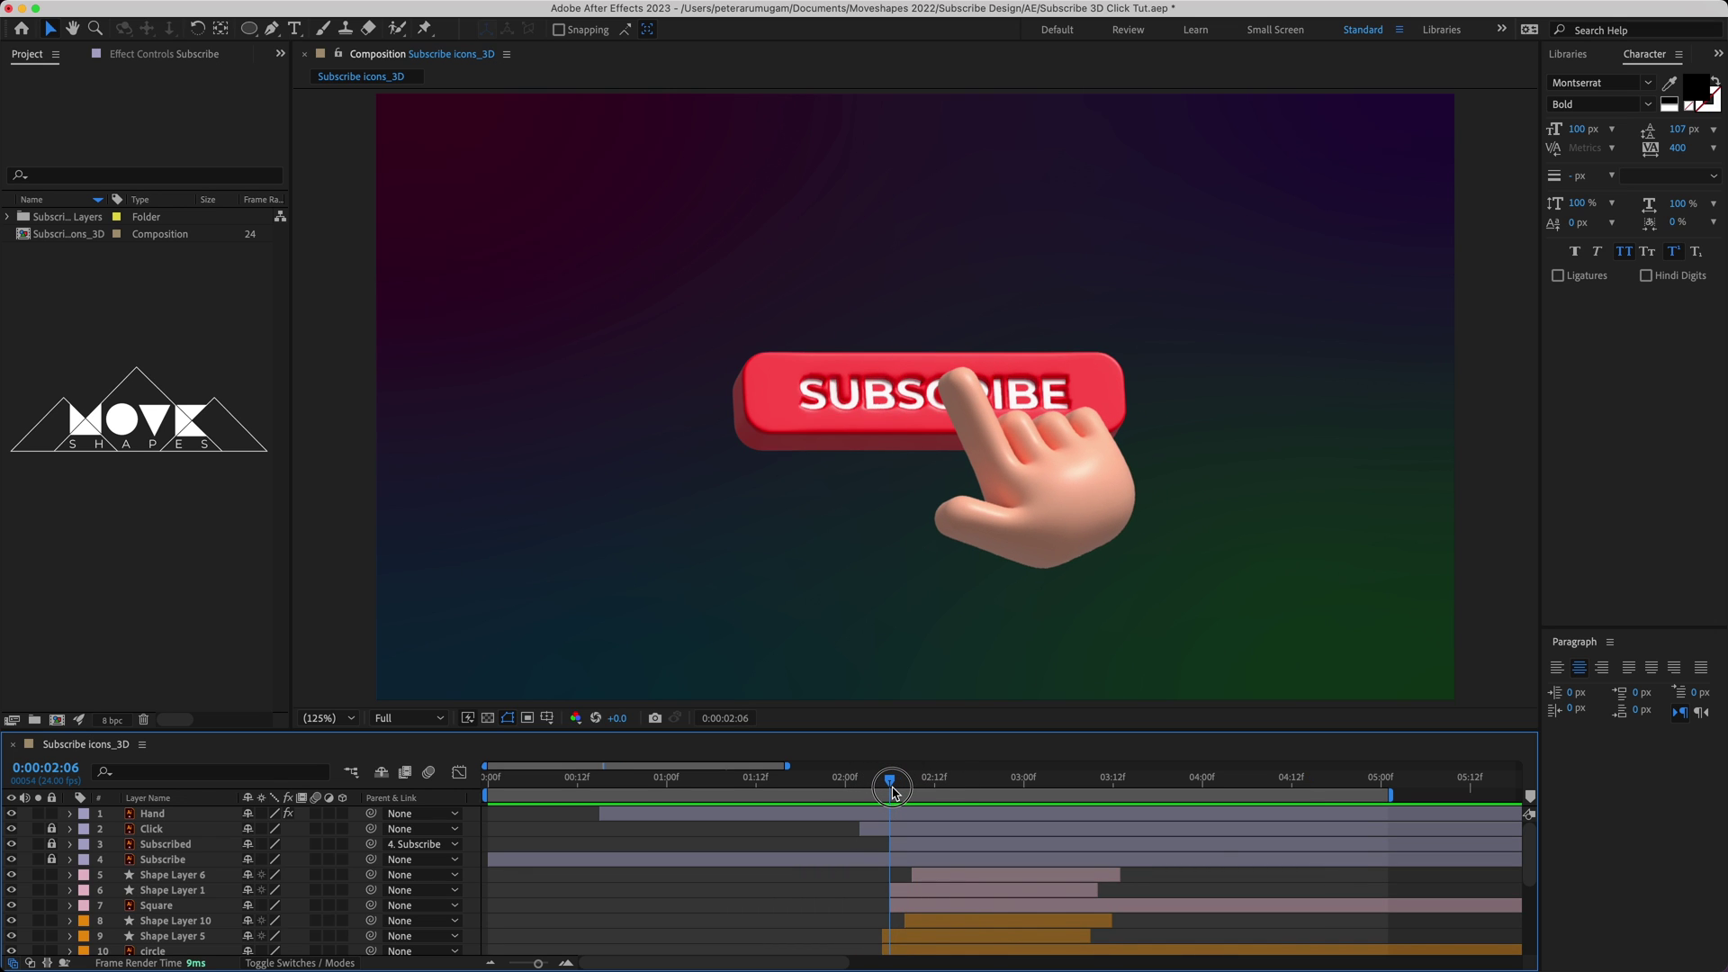
- Keyframe the Subscribe layer's Position around the press, nudging X to 975.6 for a bump
left_click(162, 860)
key("p")
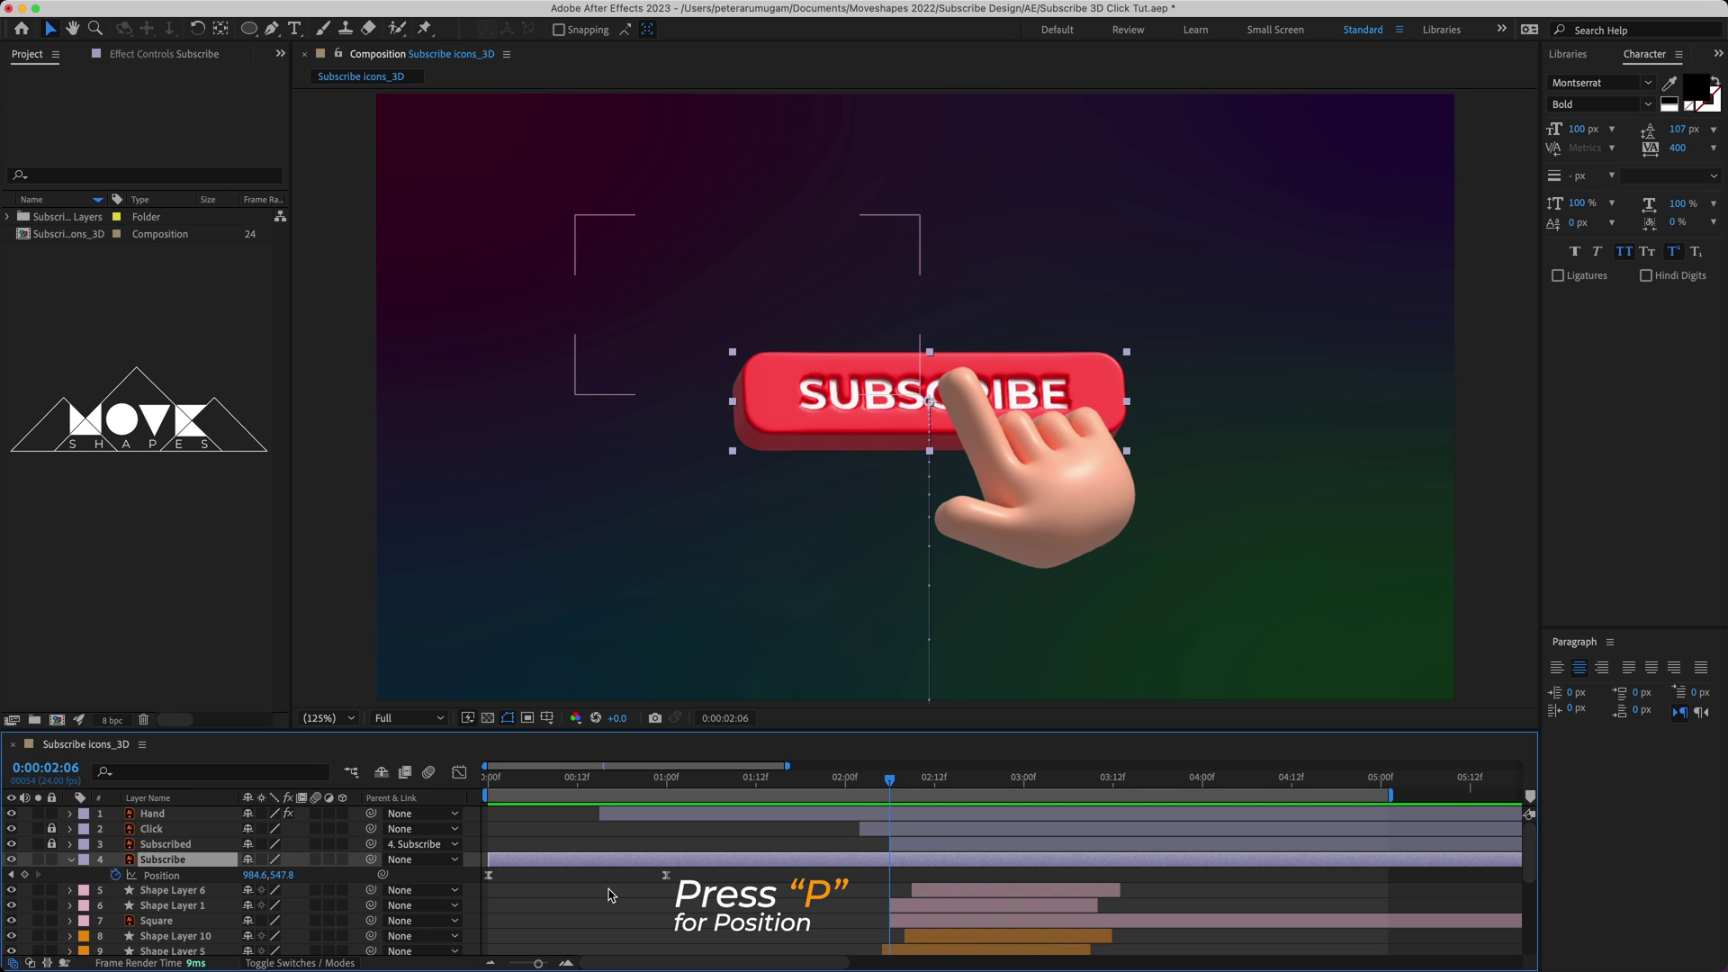
left_click(23, 875)
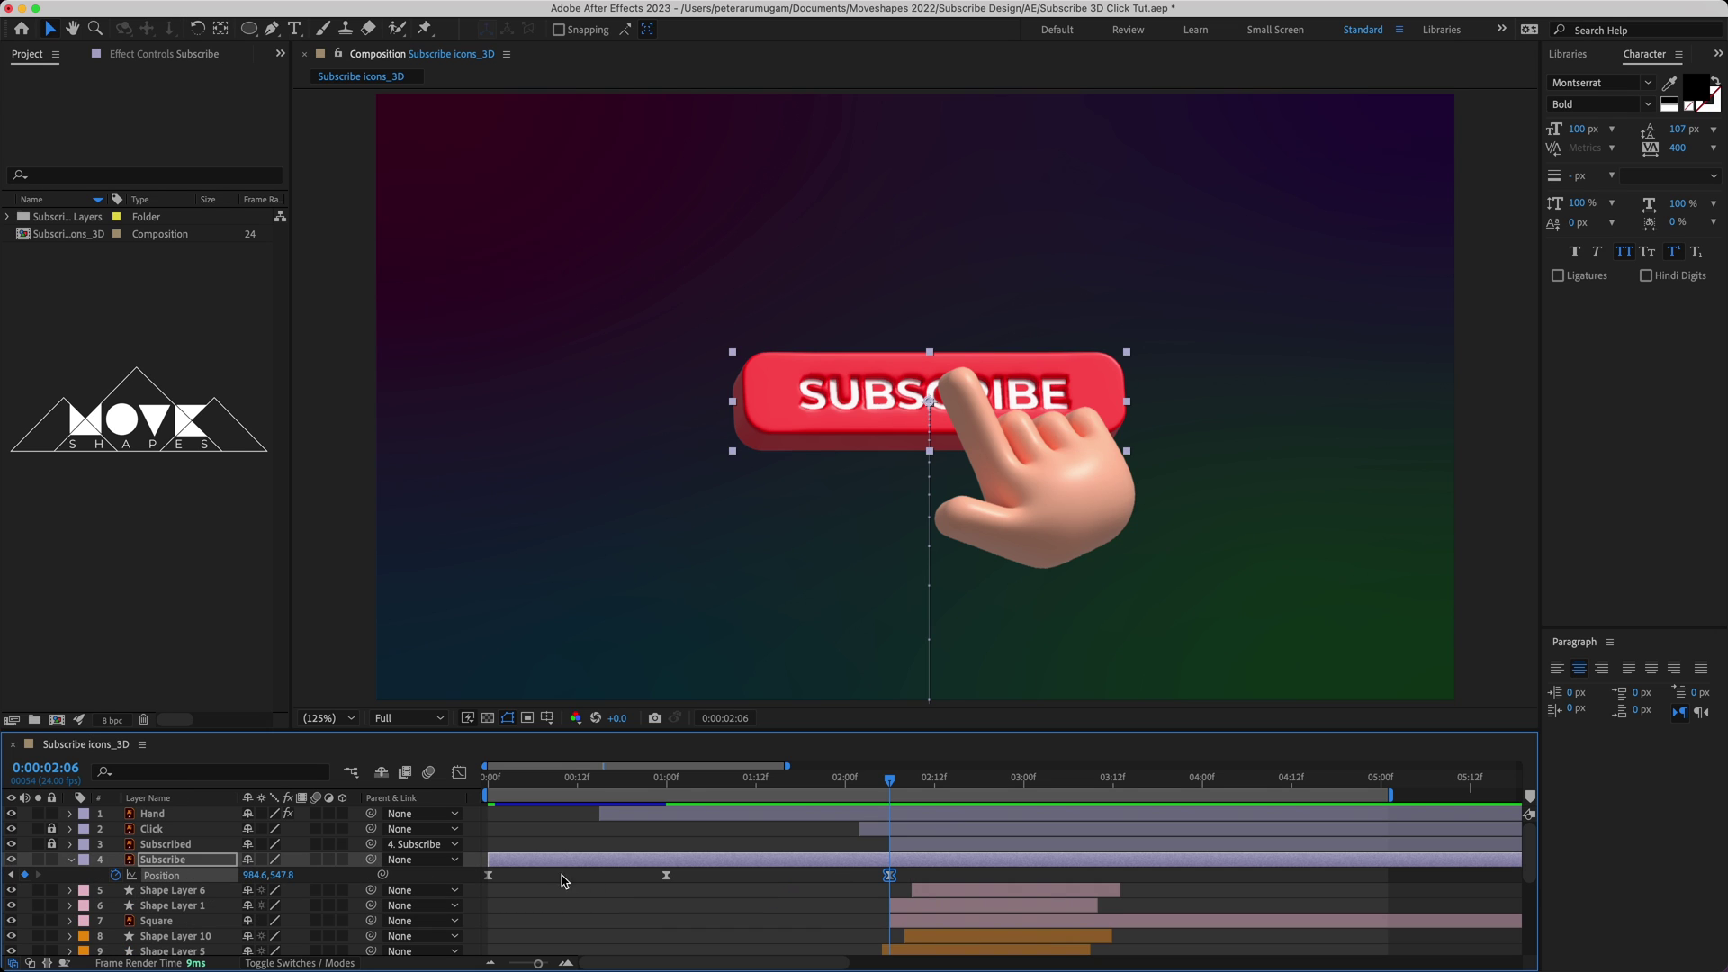
left_click_drag(896, 783, 983, 795)
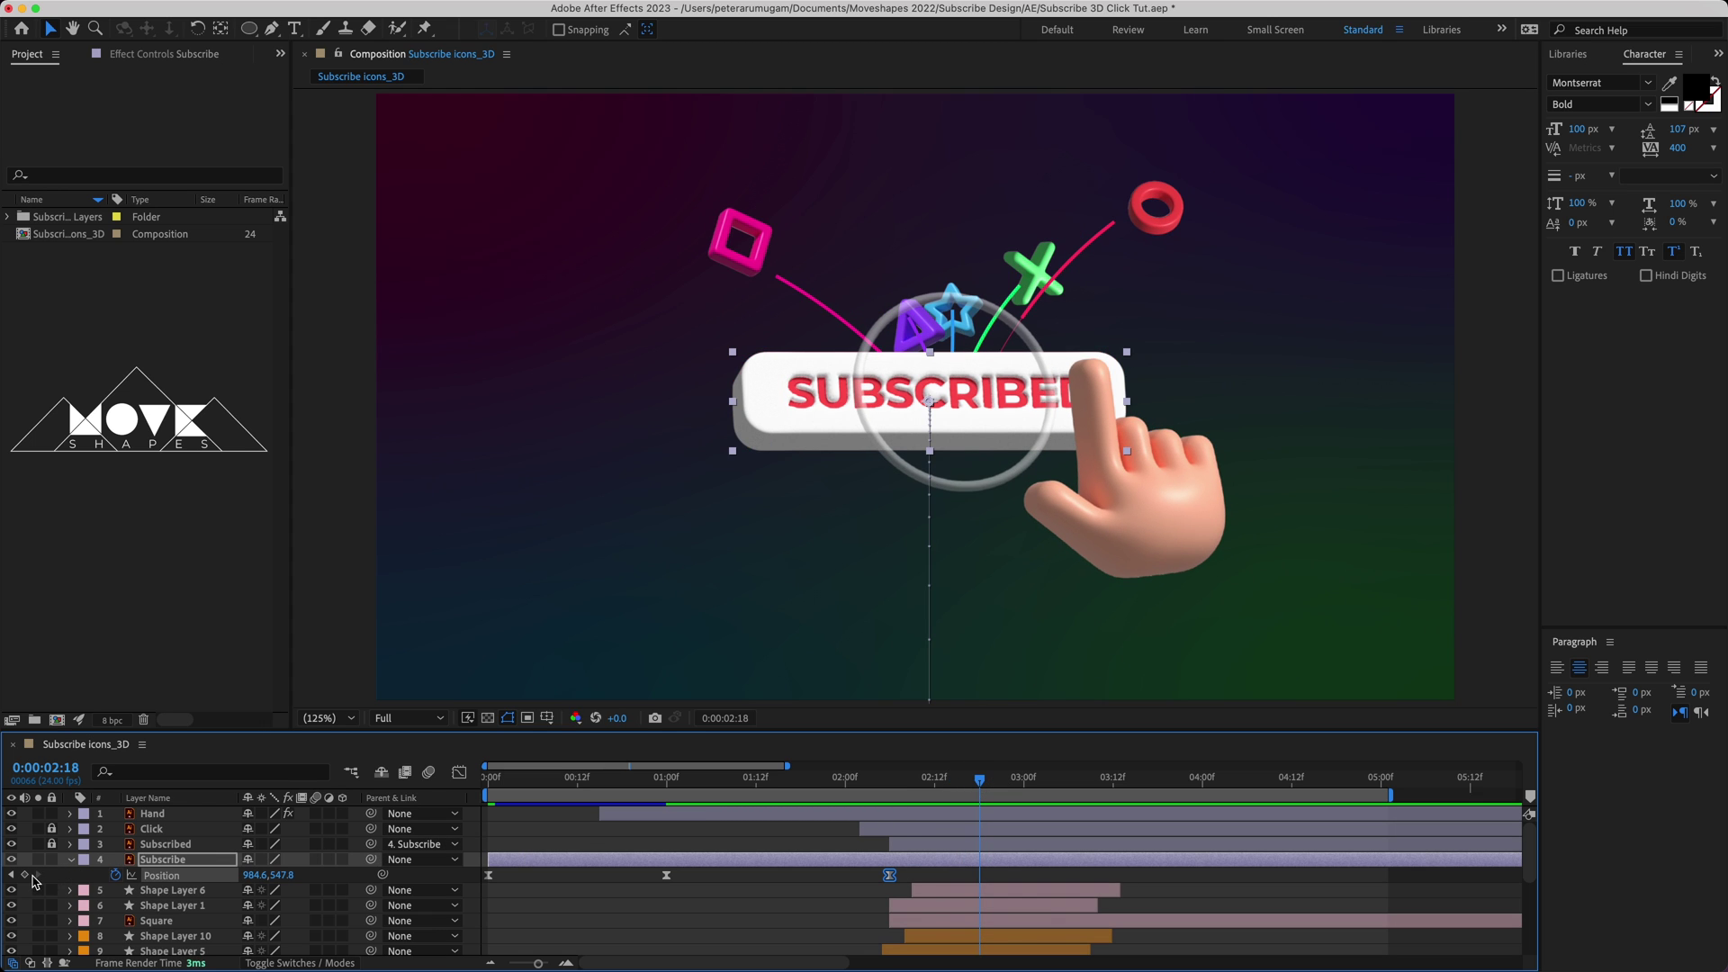
left_click_drag(973, 785, 932, 790)
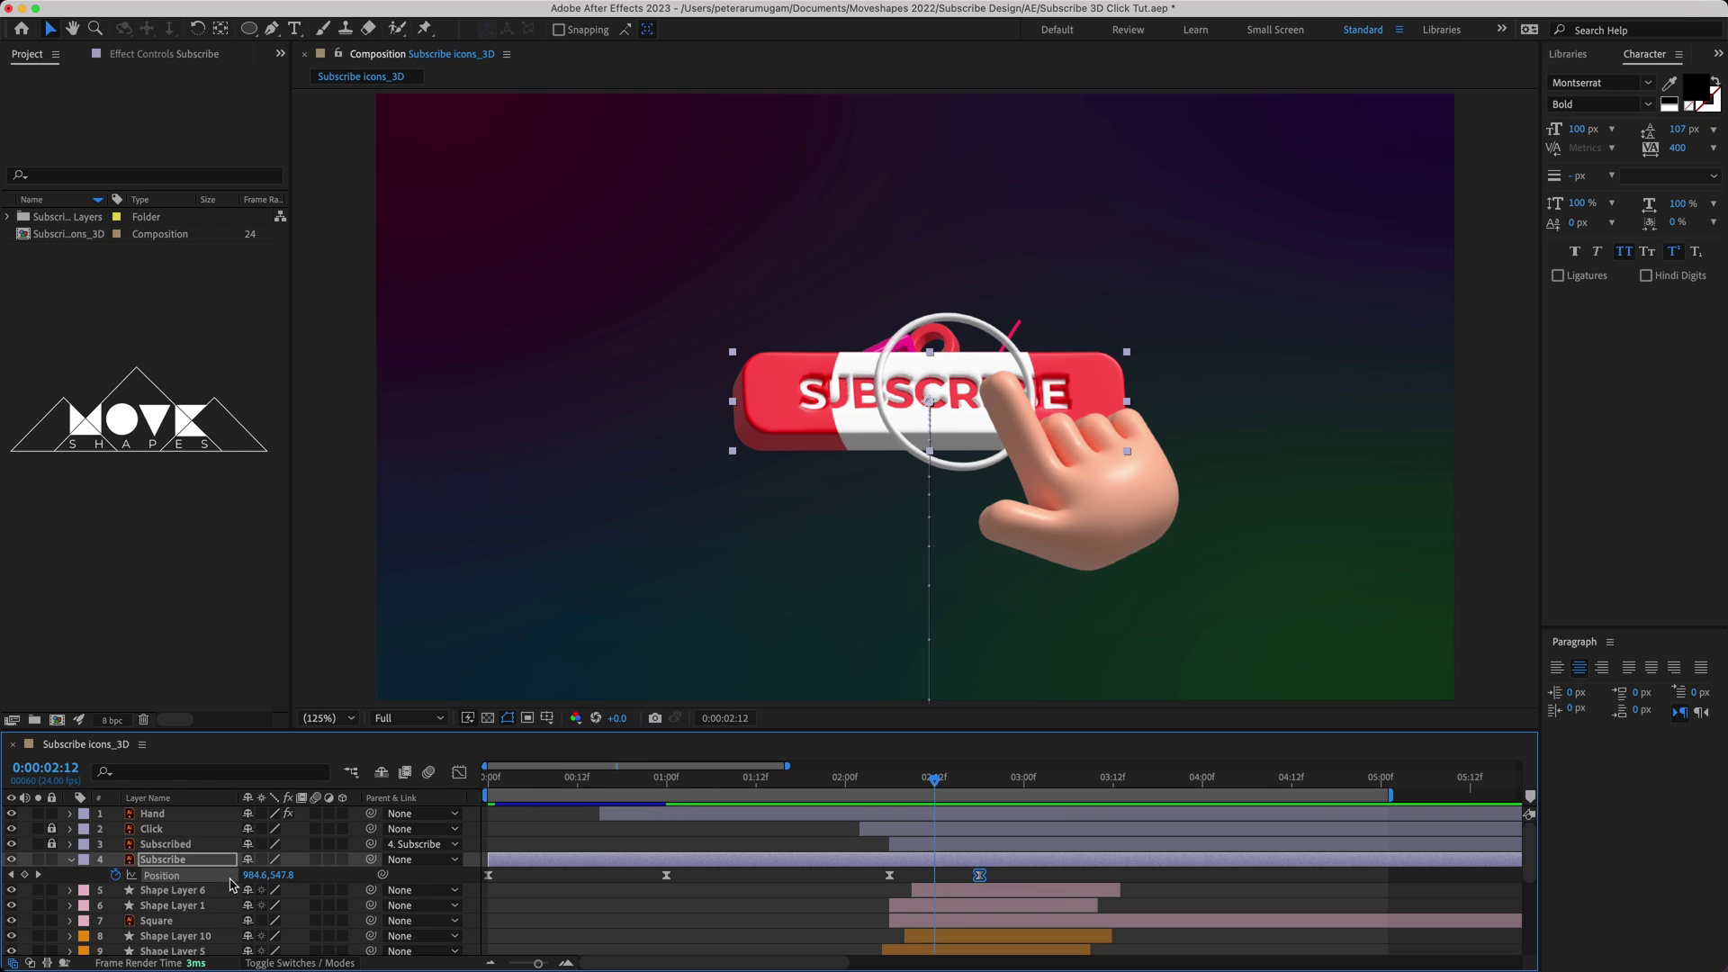
left_click_drag(245, 875, 292, 875)
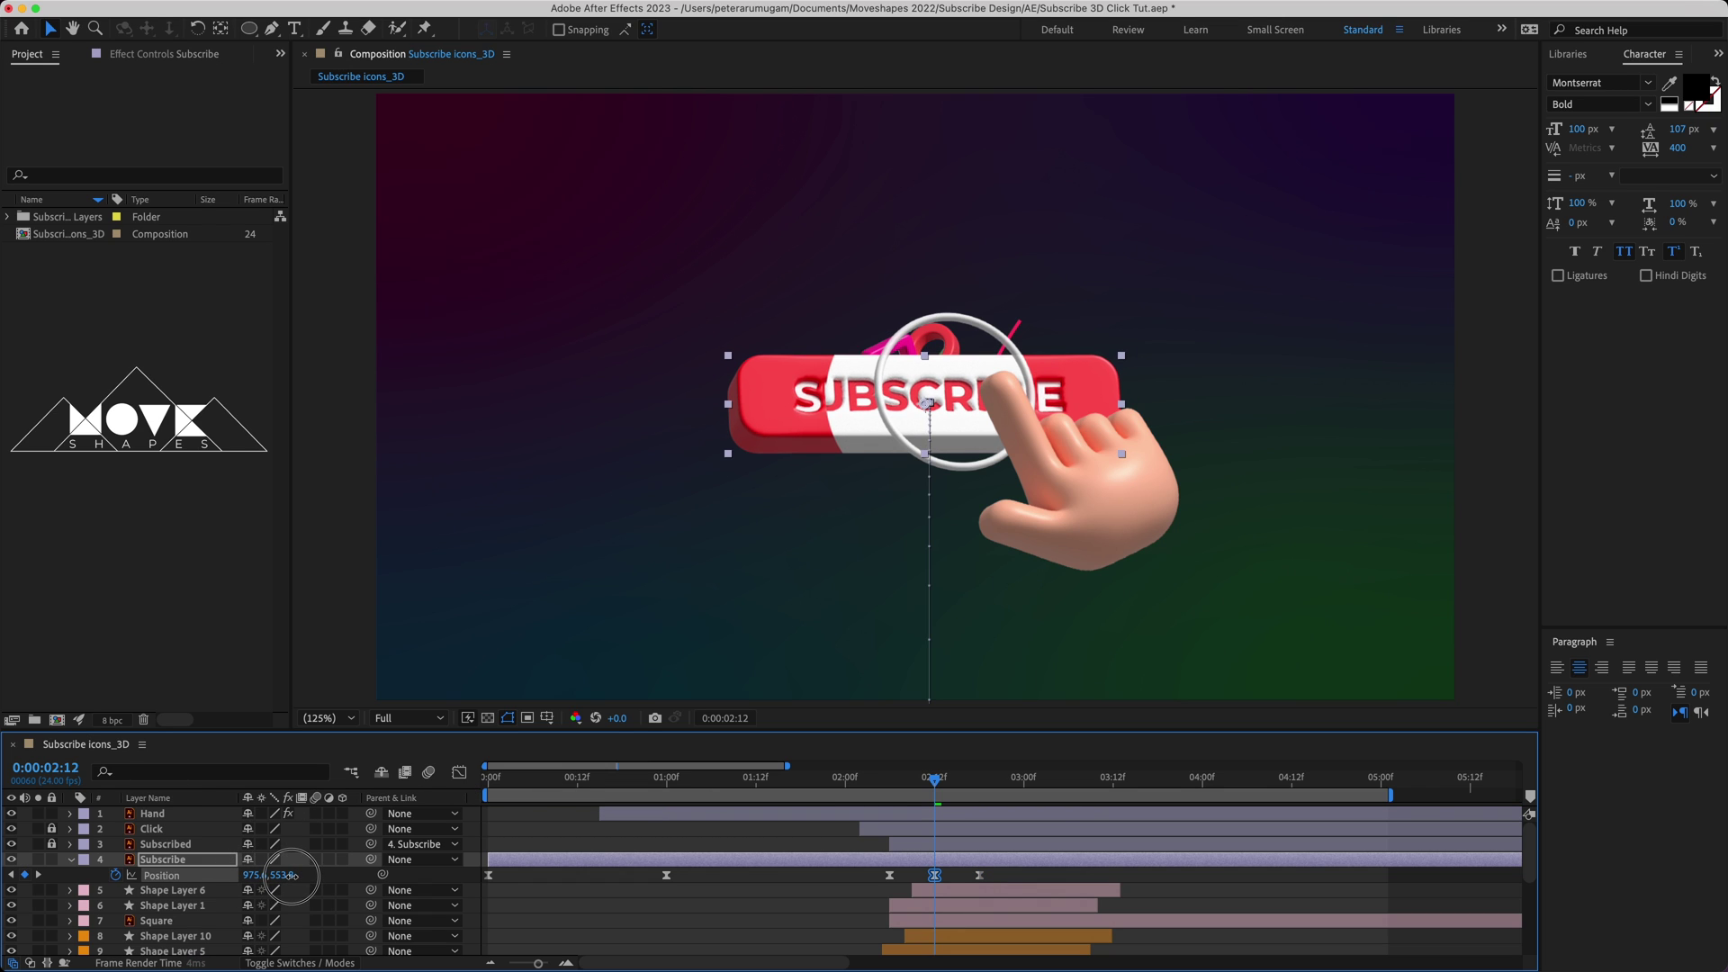
left_click(897, 900)
- Shift the button's Position keyframes one frame earlier and preview the bump
left_click(861, 779)
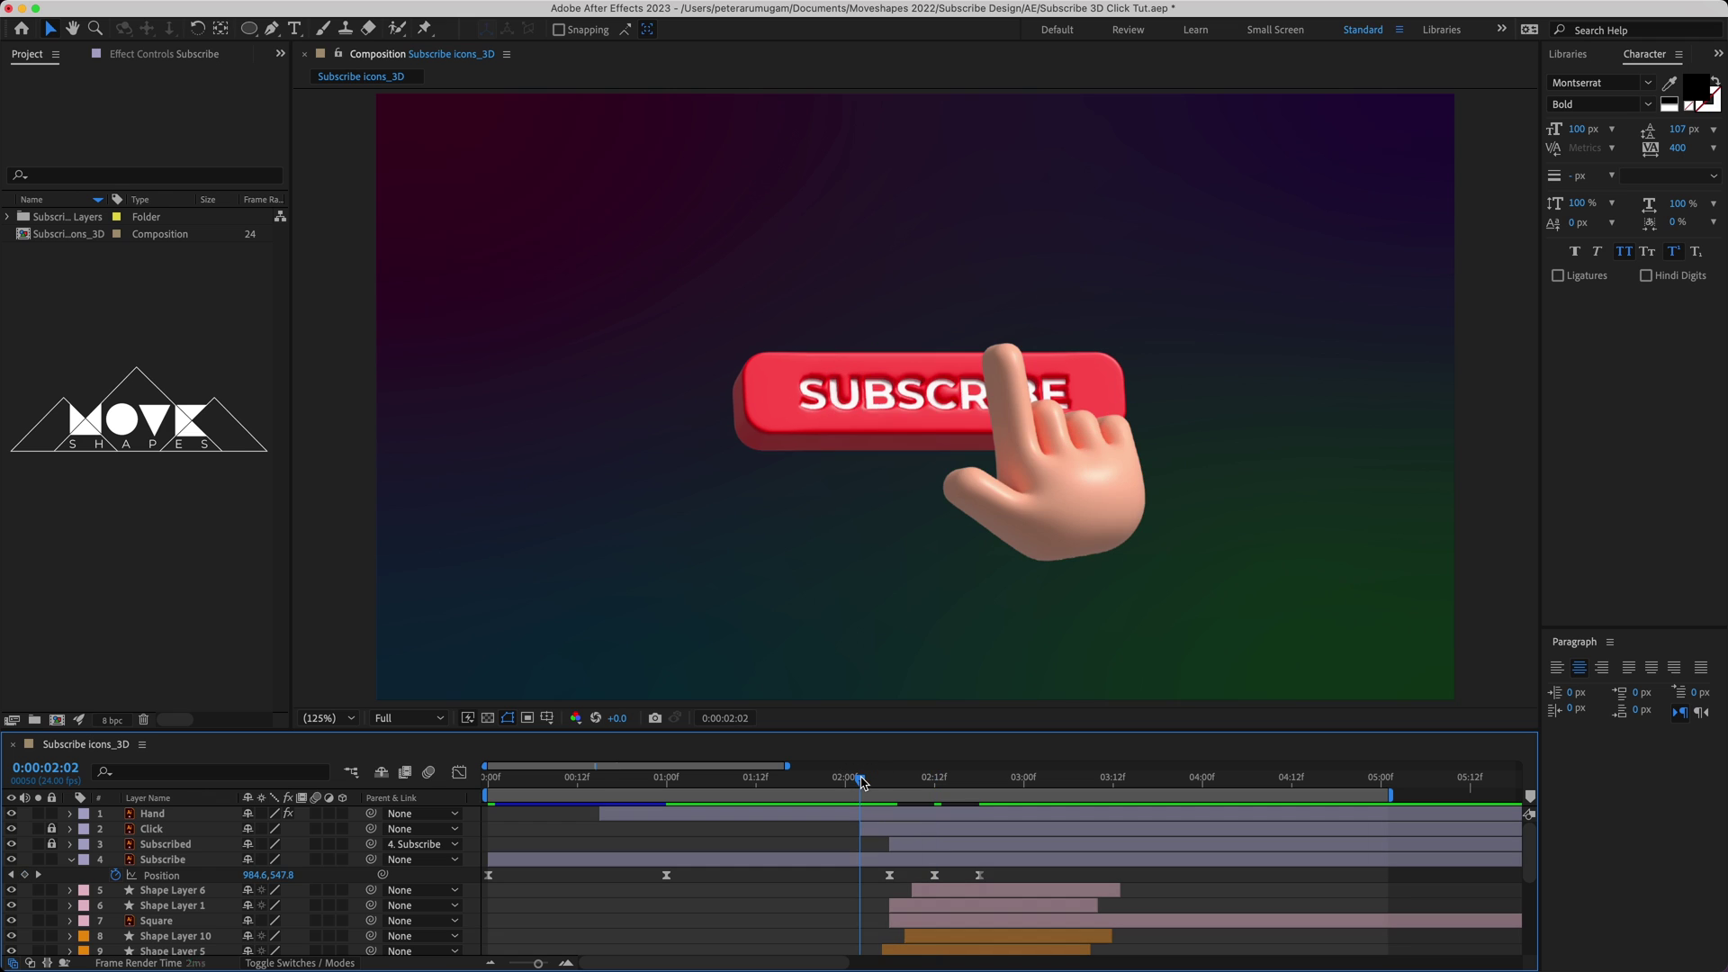
key("space")
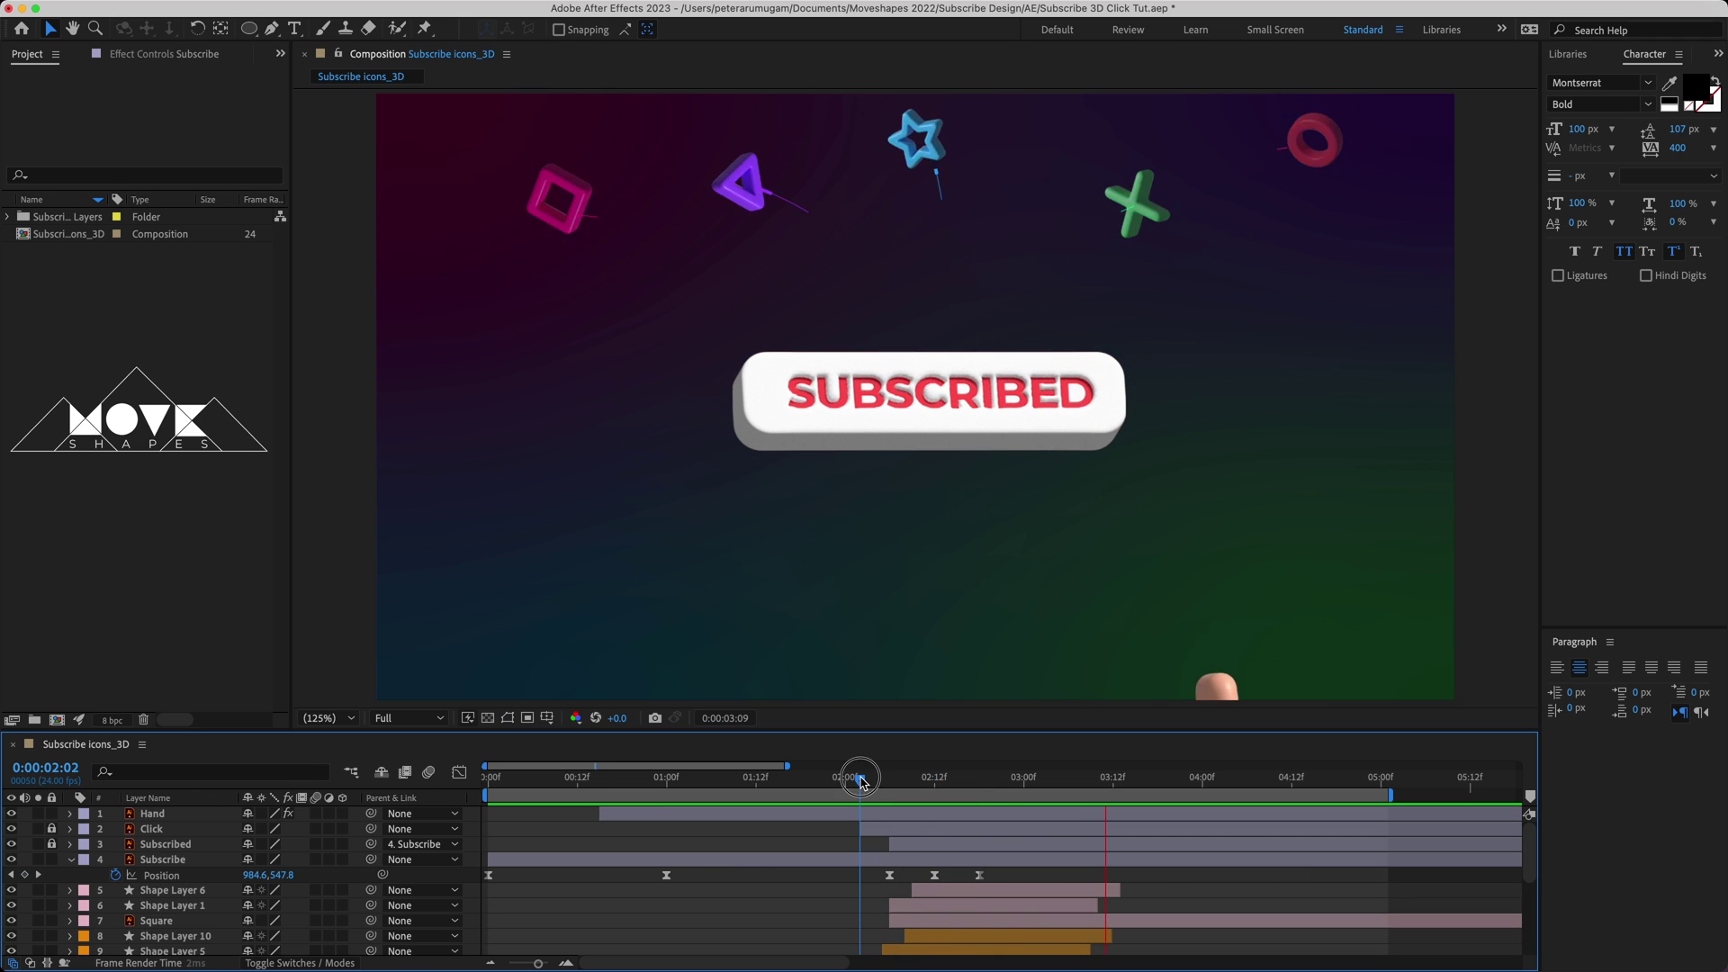
left_click(880, 780)
mouse_move(880, 781)
left_mouse_down()
mouse_move(920, 791)
mouse_move(896, 795)
left_mouse_up()
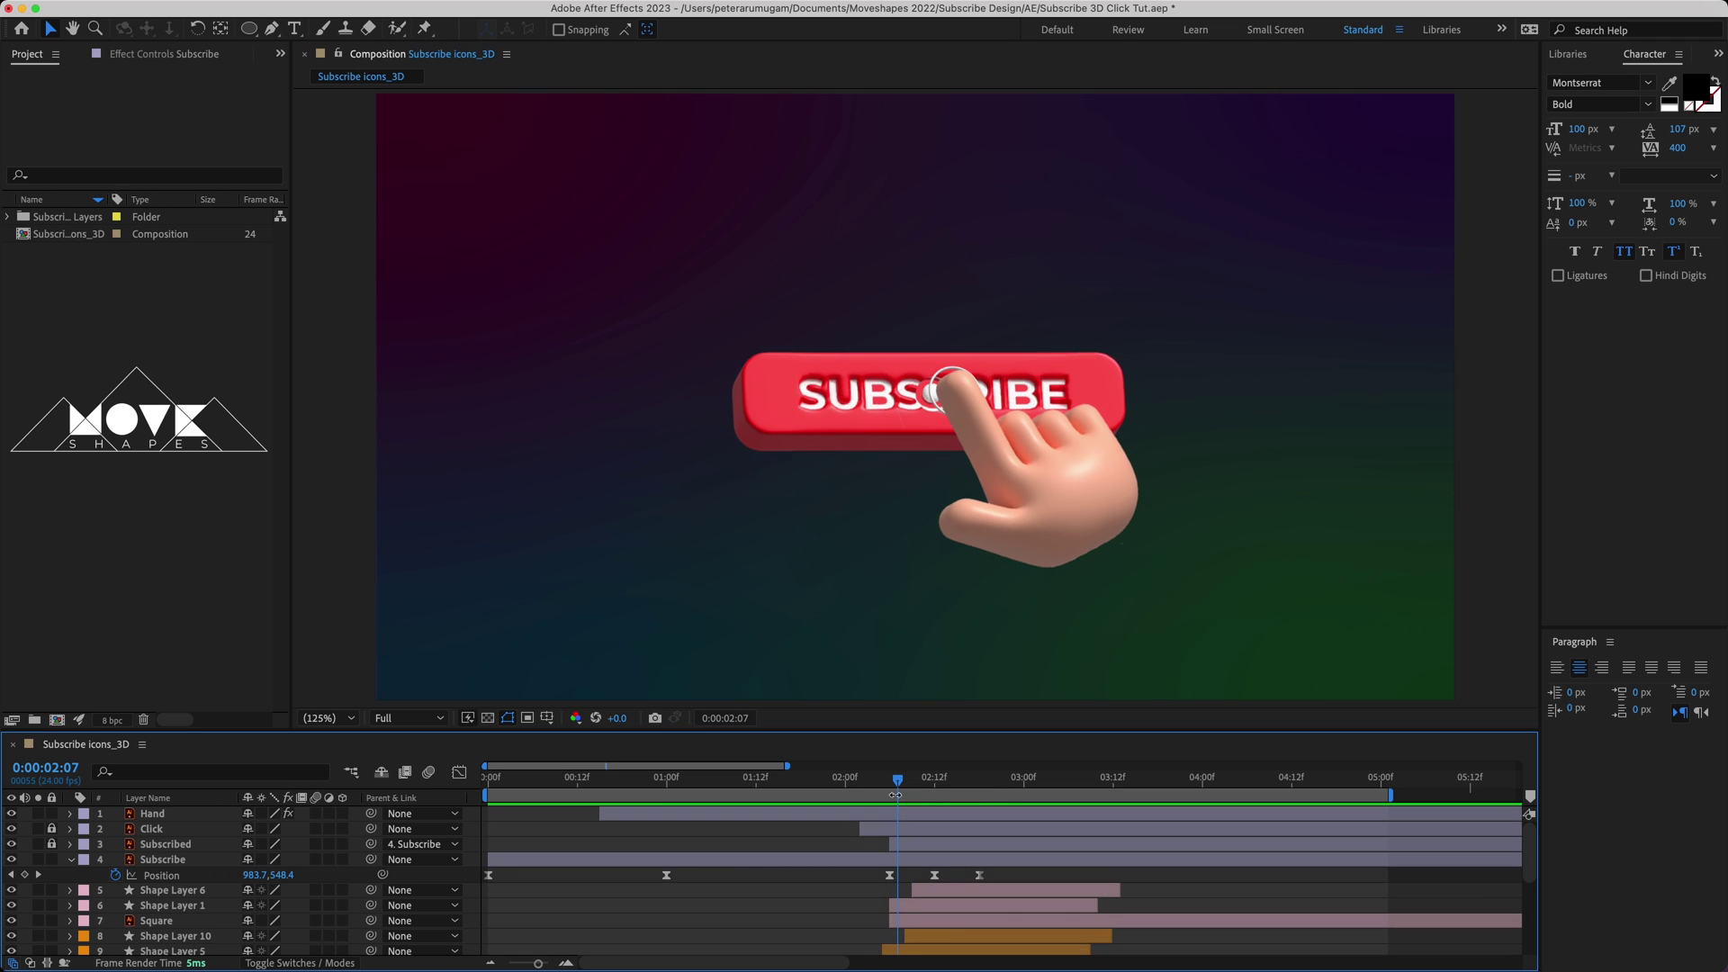
mouse_move(873, 892)
left_mouse_down()
mouse_move(990, 868)
mouse_move(974, 875)
left_mouse_up()
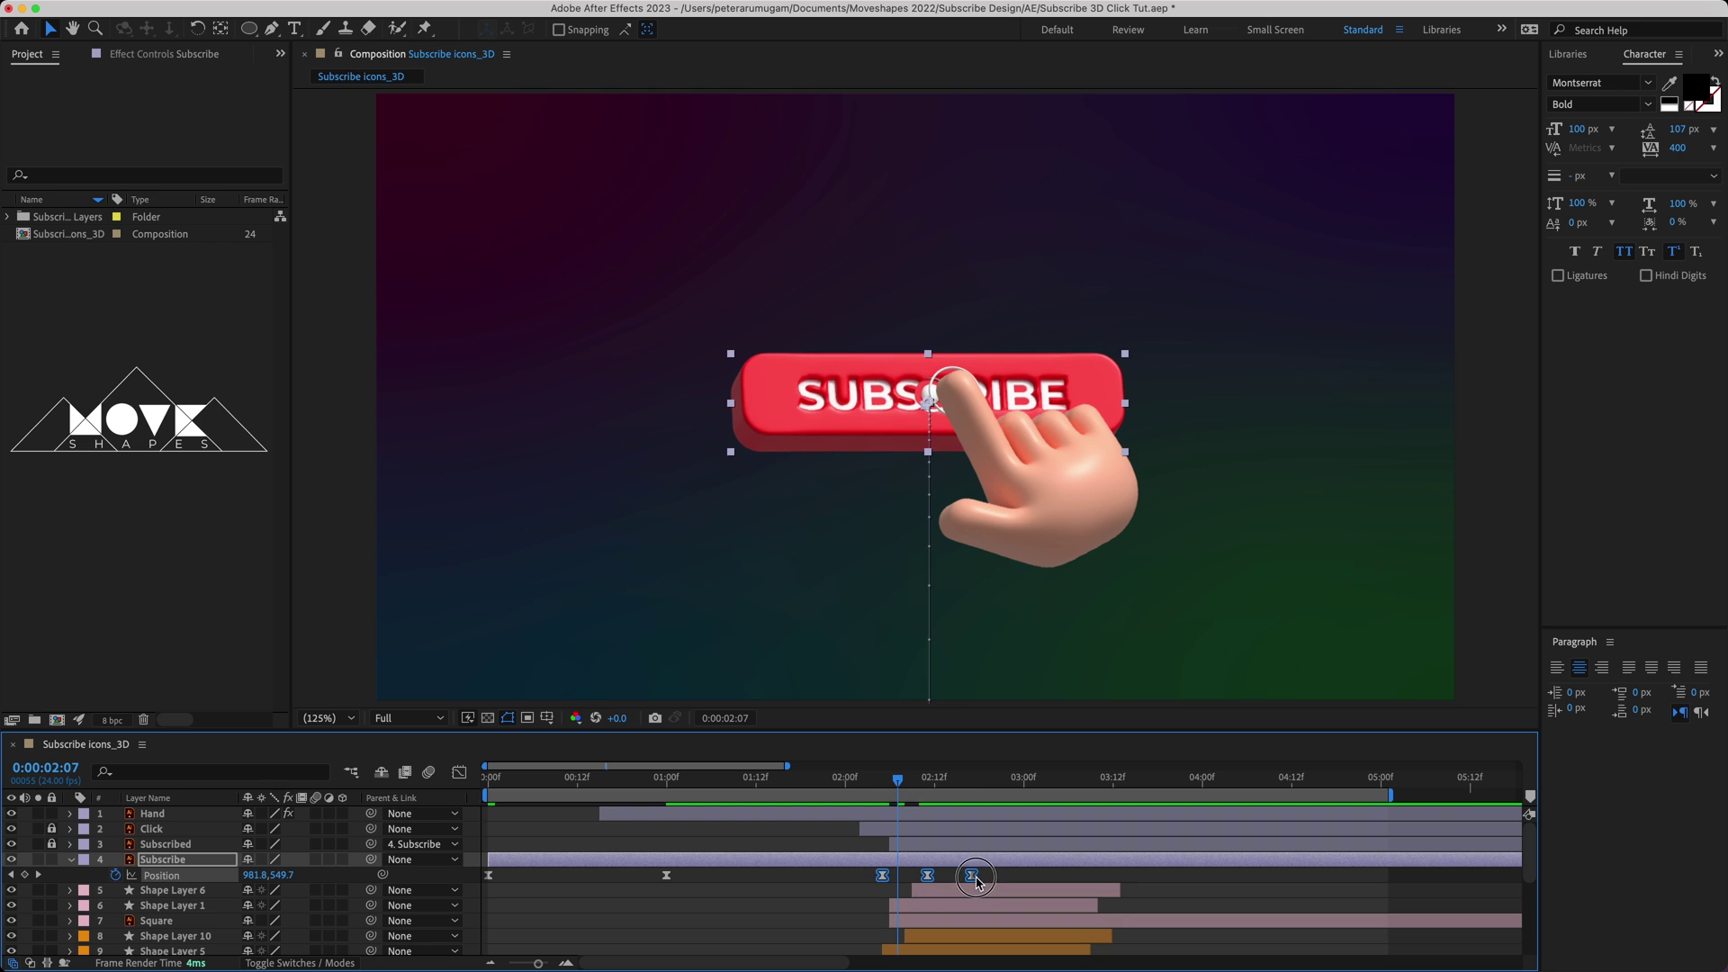
left_click(991, 881)
key("space")
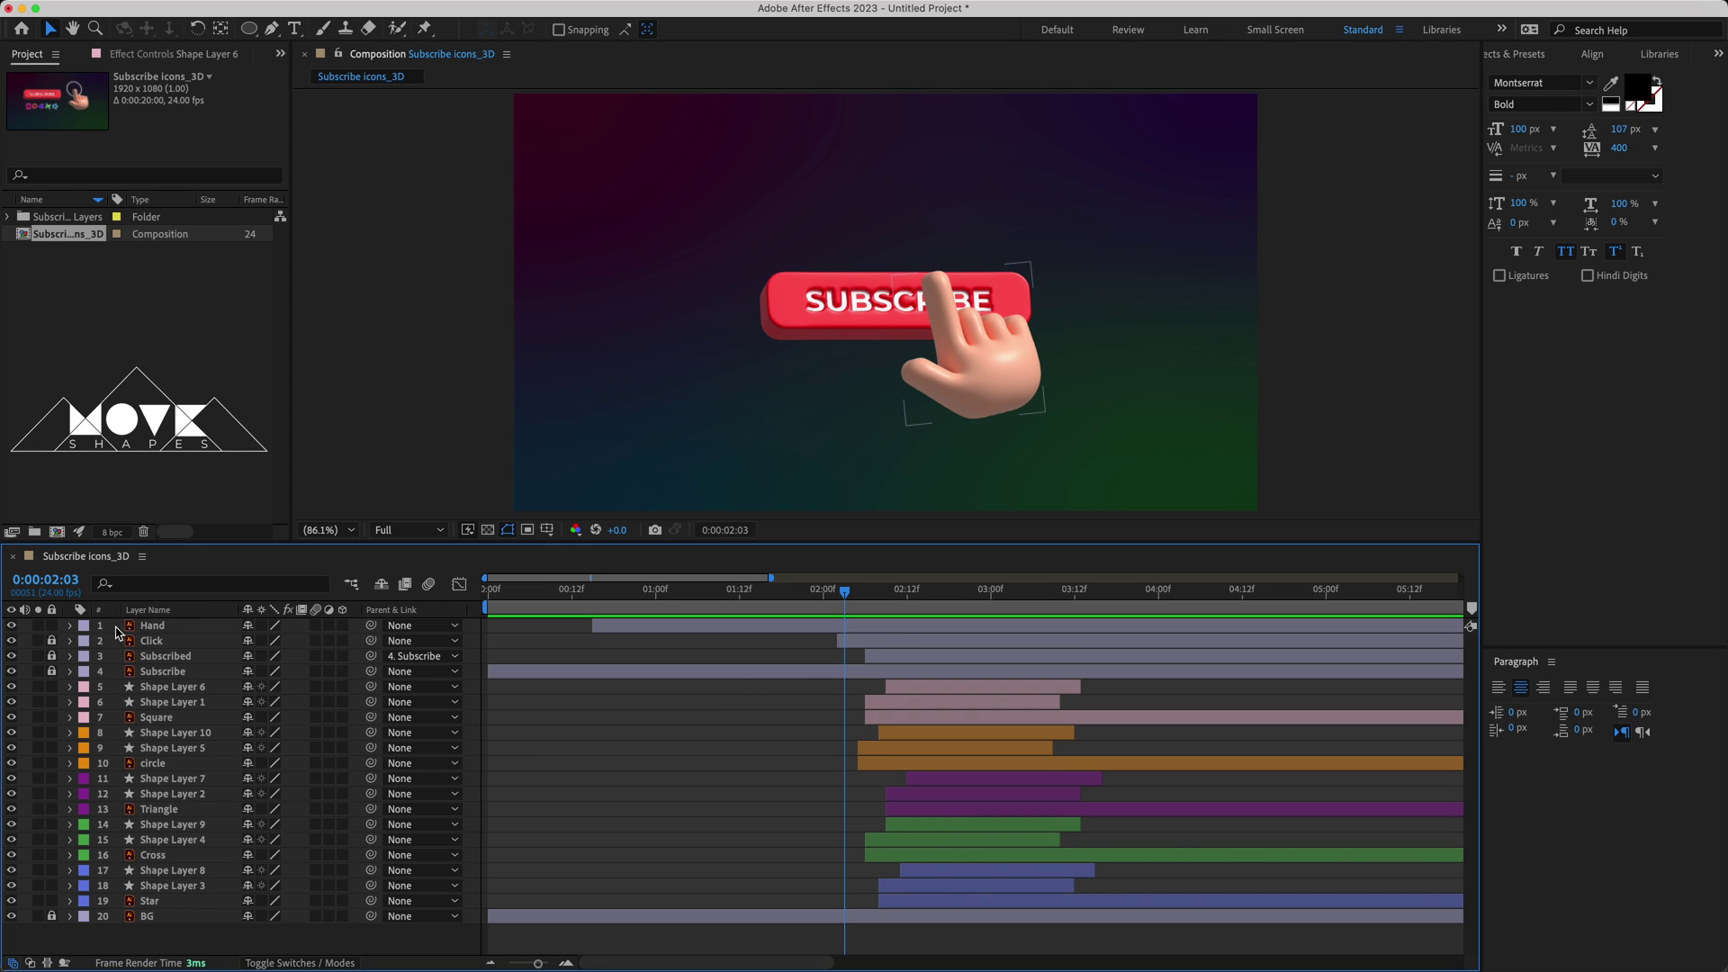
- Apply Drop Shadow to the Hand layer with distance 53 and softness 148
left_click(141, 627)
left_click(1716, 55)
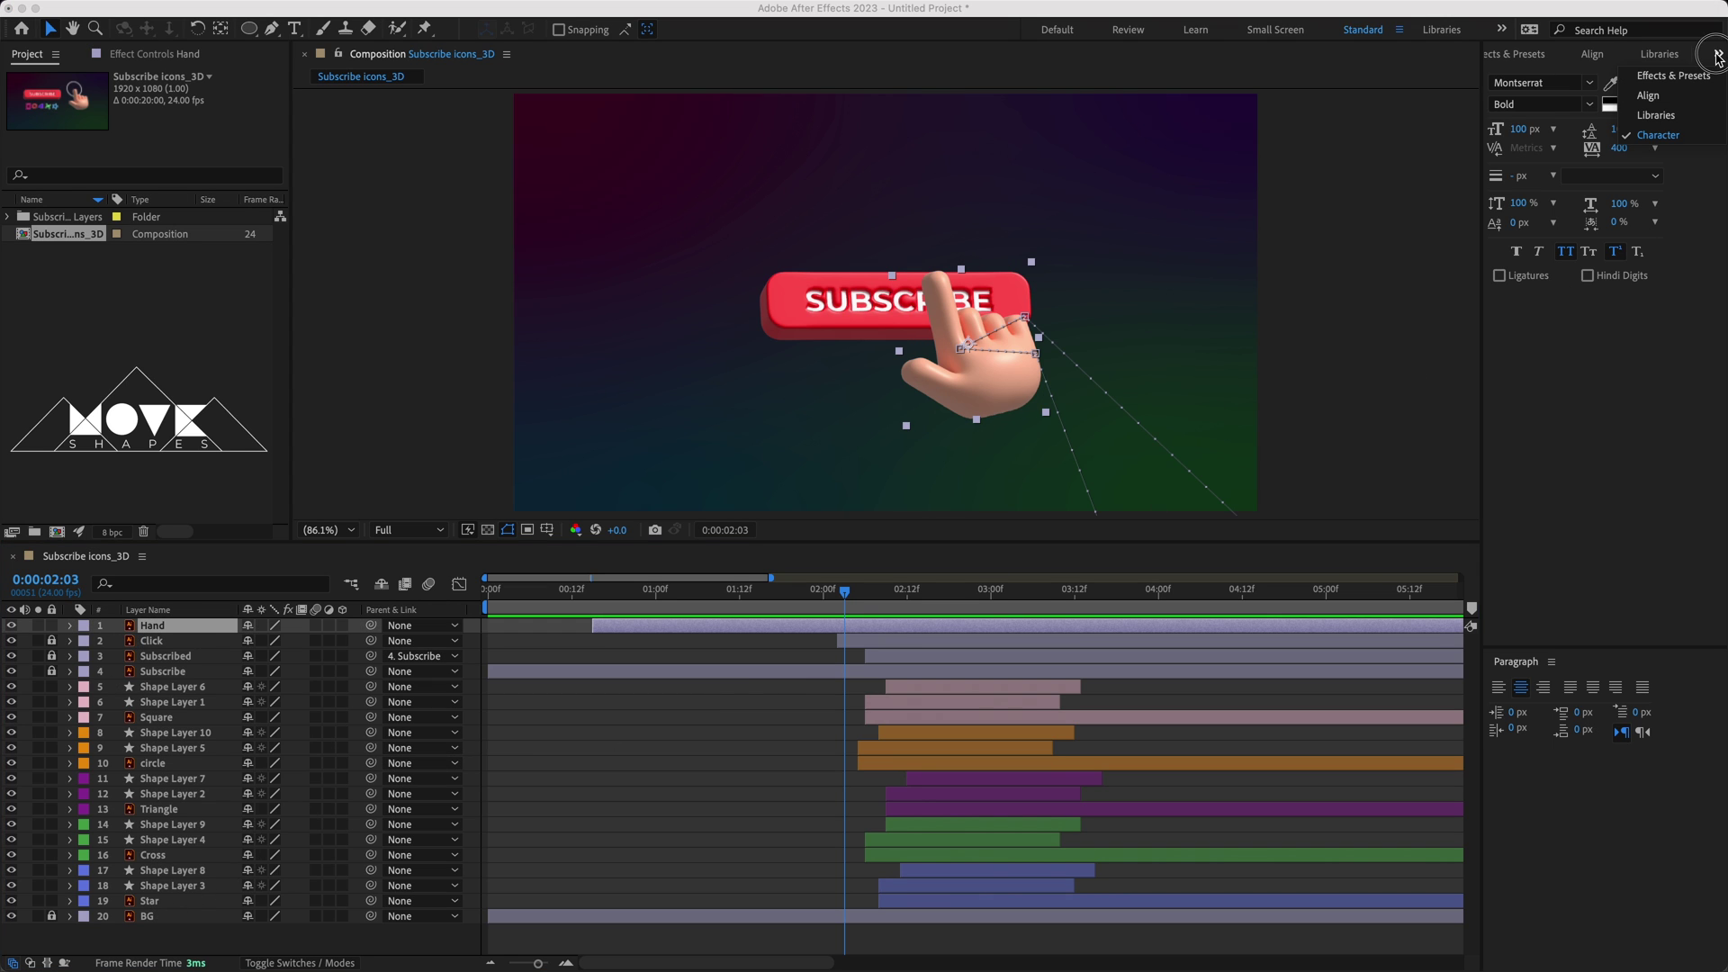
left_click(1672, 76)
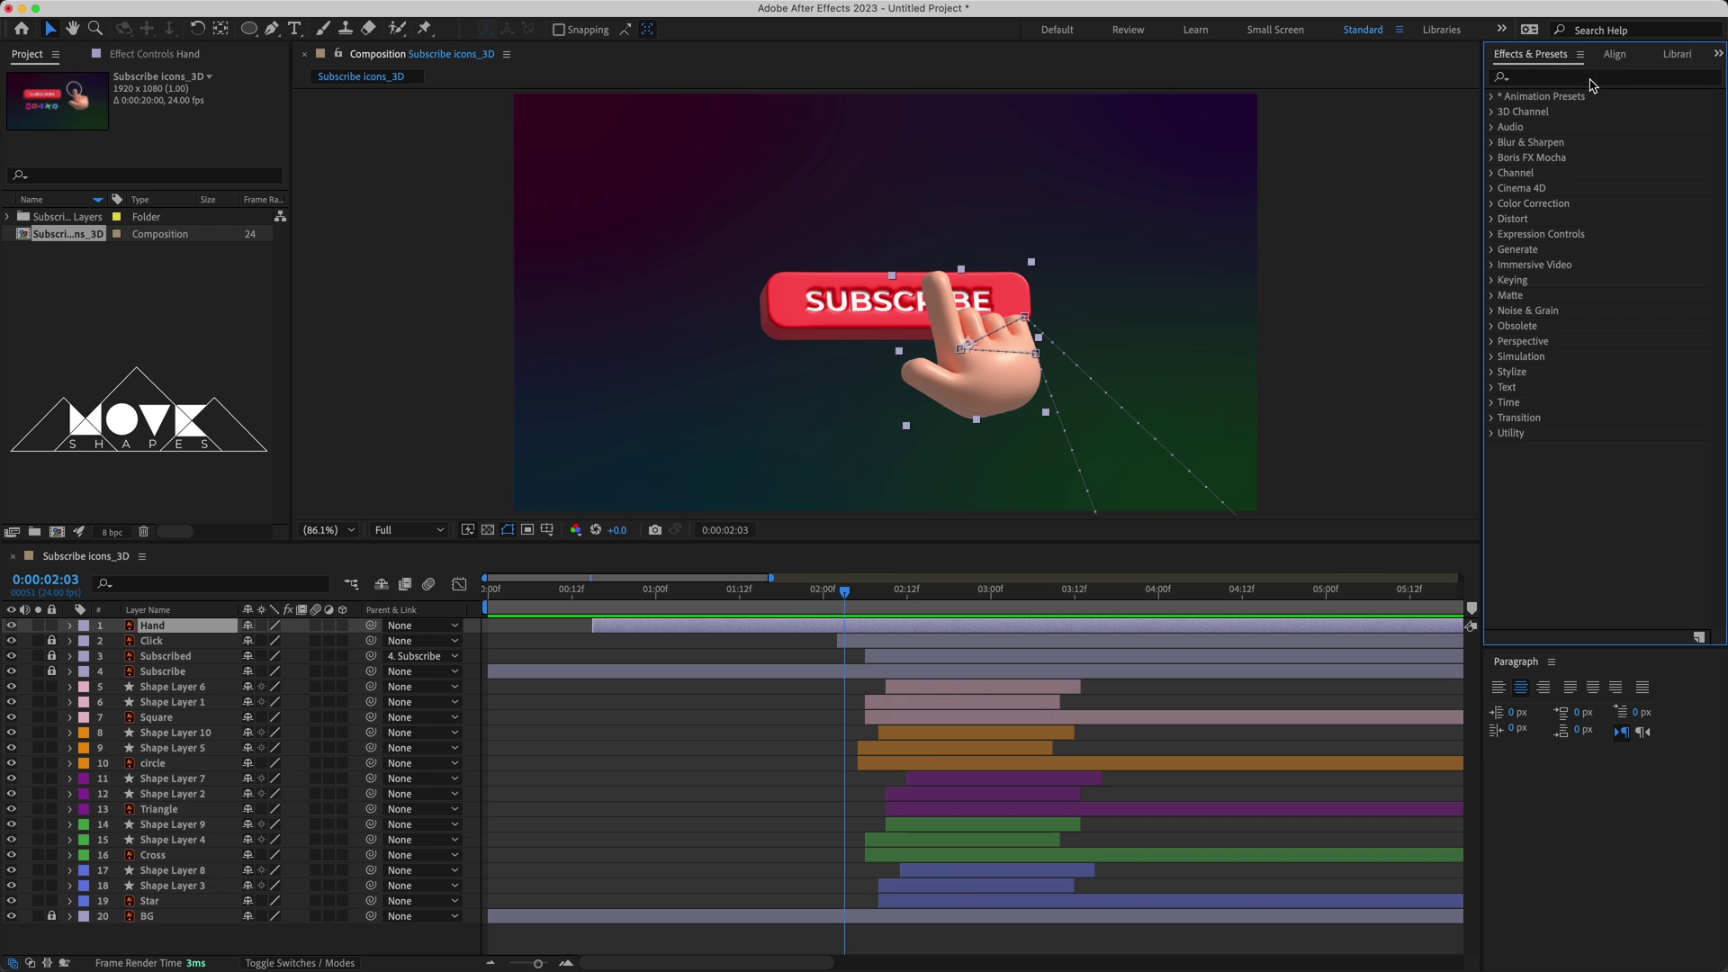
left_click(1589, 79)
type("Drop")
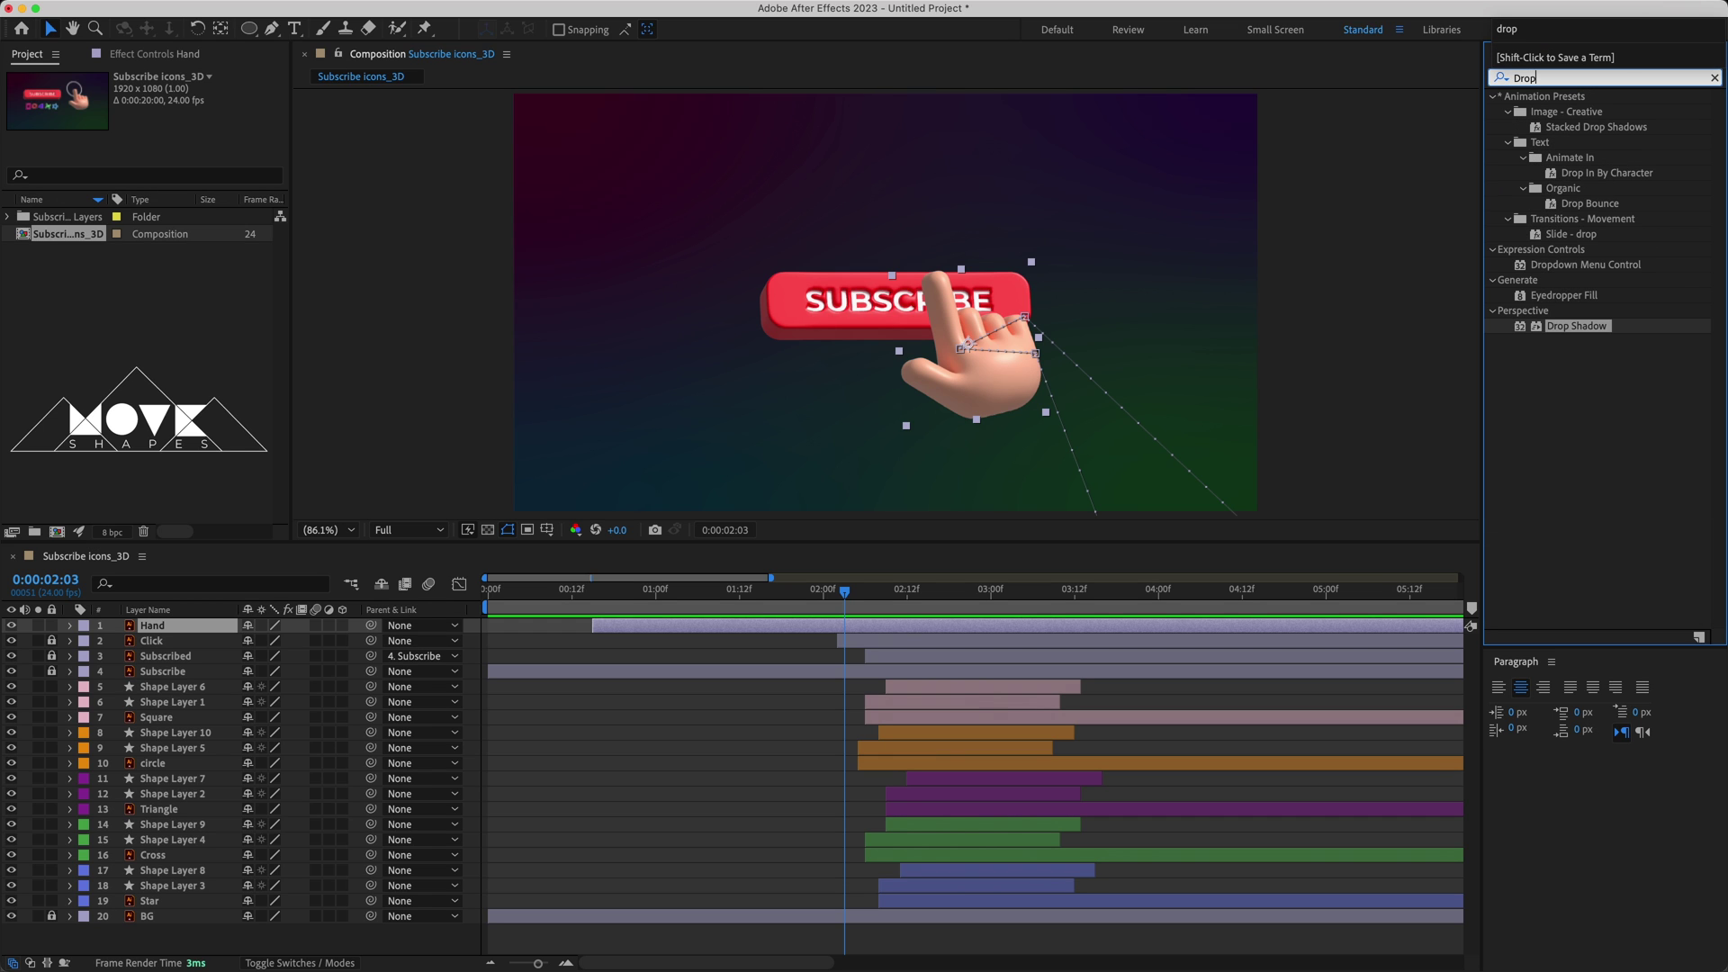
left_click_drag(1577, 326, 999, 374)
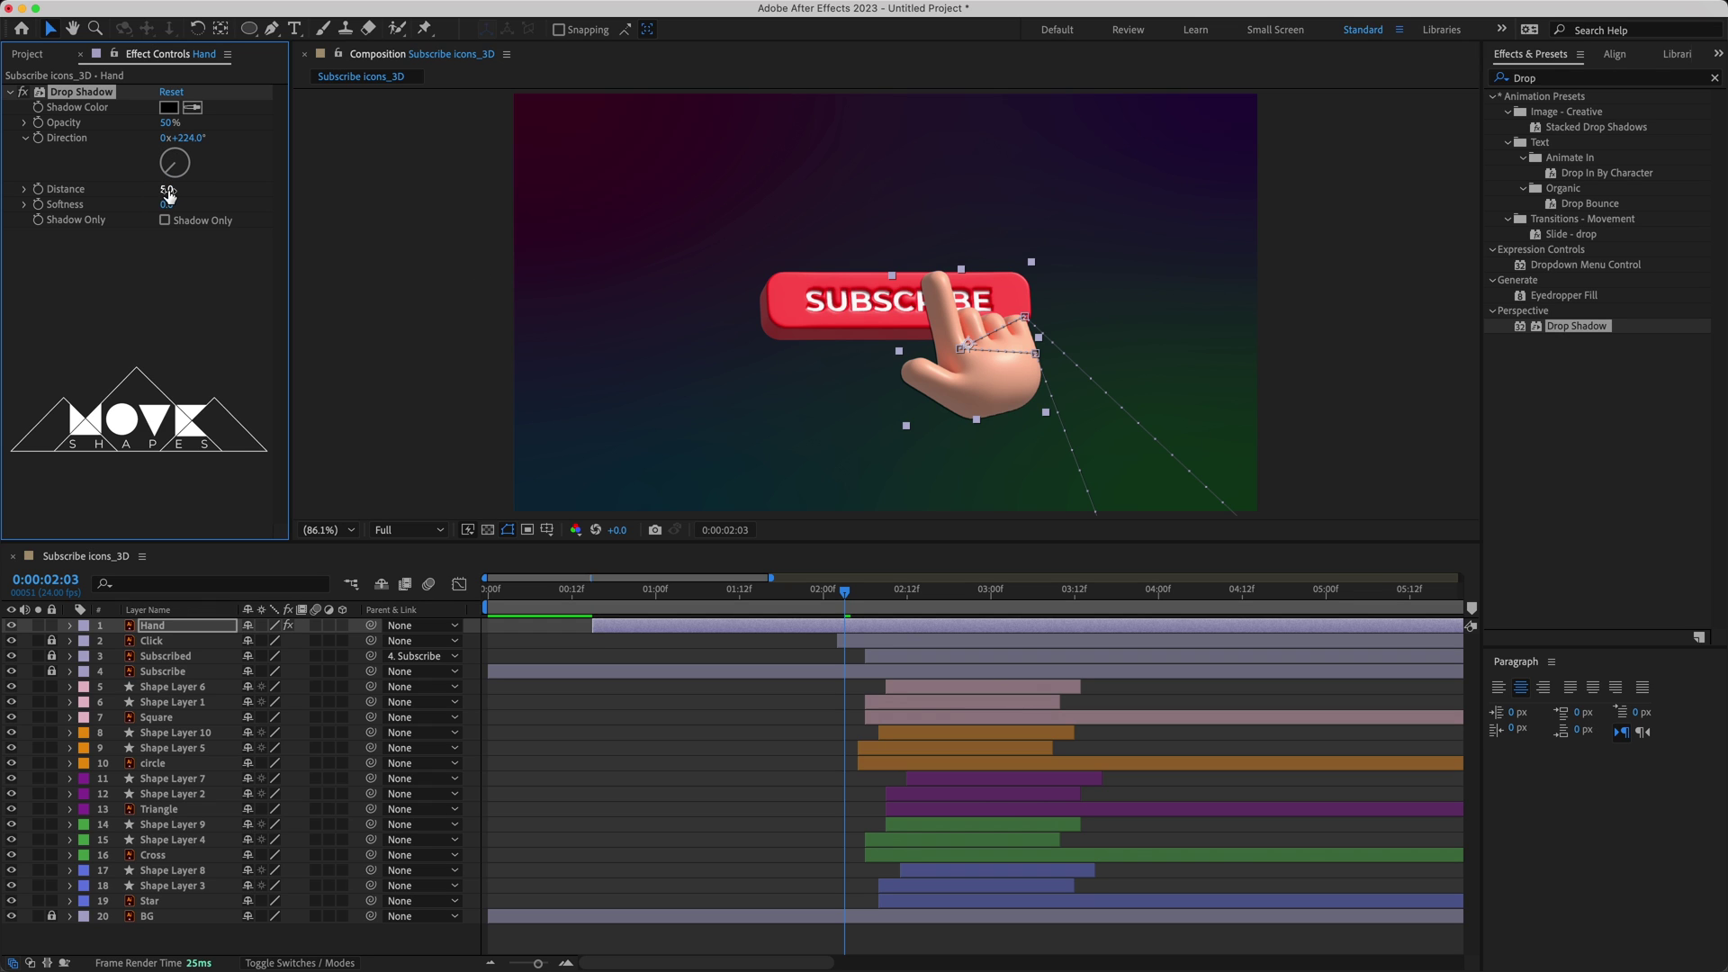
left_click_drag(169, 192, 291, 204)
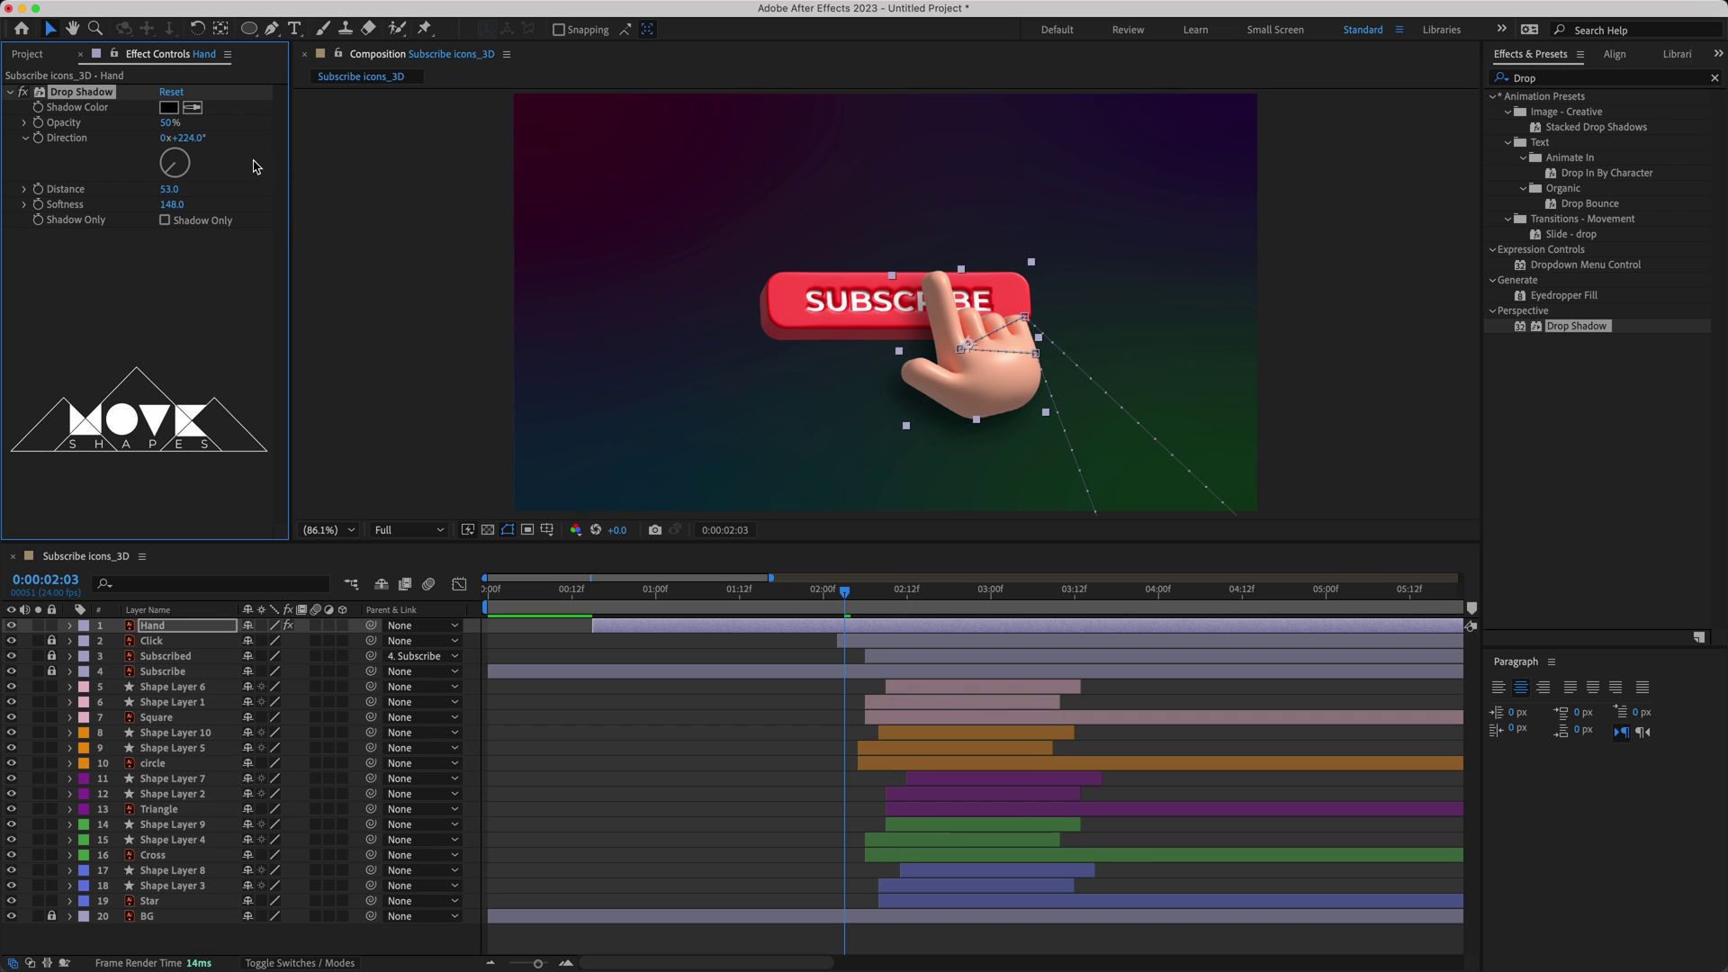
left_click(759, 696)
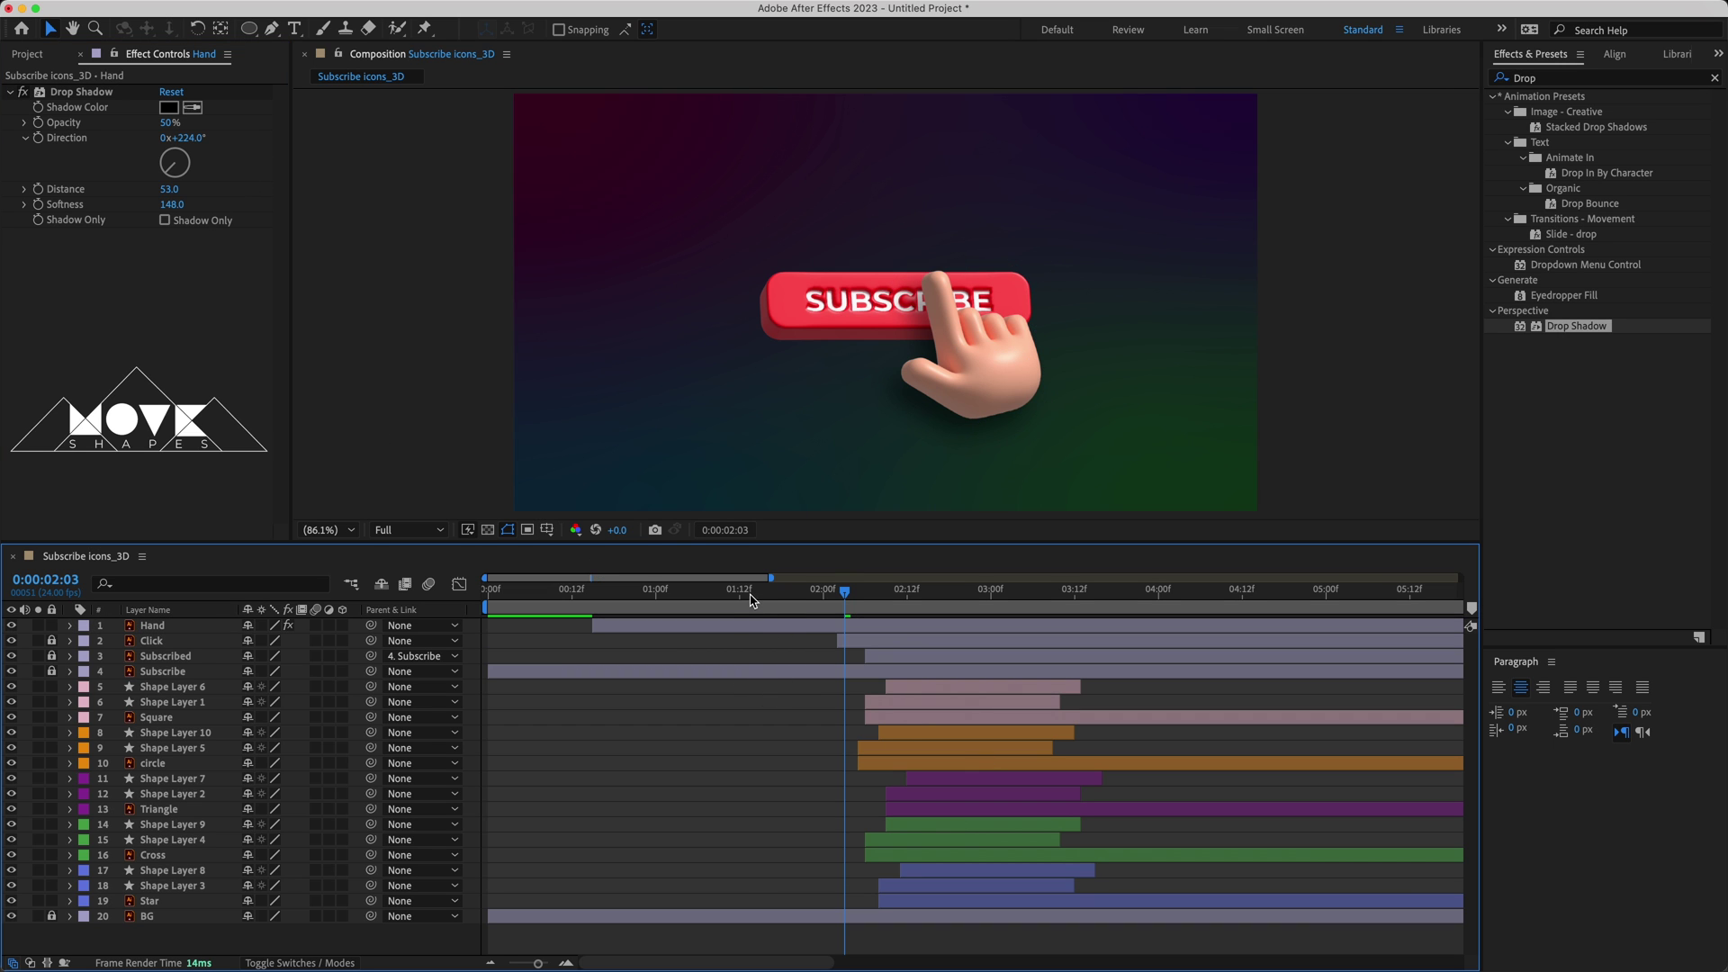